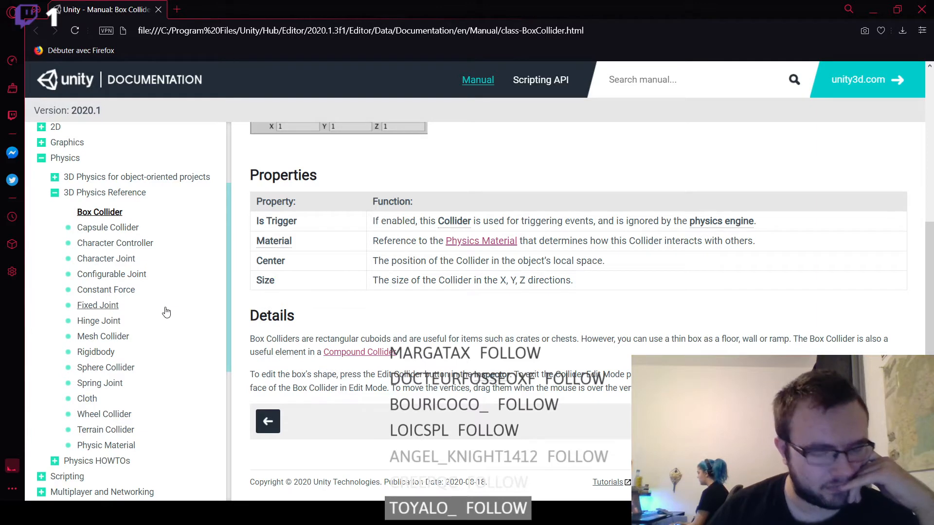
- Search the Unity manual for "trigger enter"
{"action": "scroll", "coordinate": [166, 312], "scroll_direction": "down", "scroll_amount": 5}
{"action": "scroll", "coordinate": [167, 311], "scroll_direction": "down", "scroll_amount": 5}
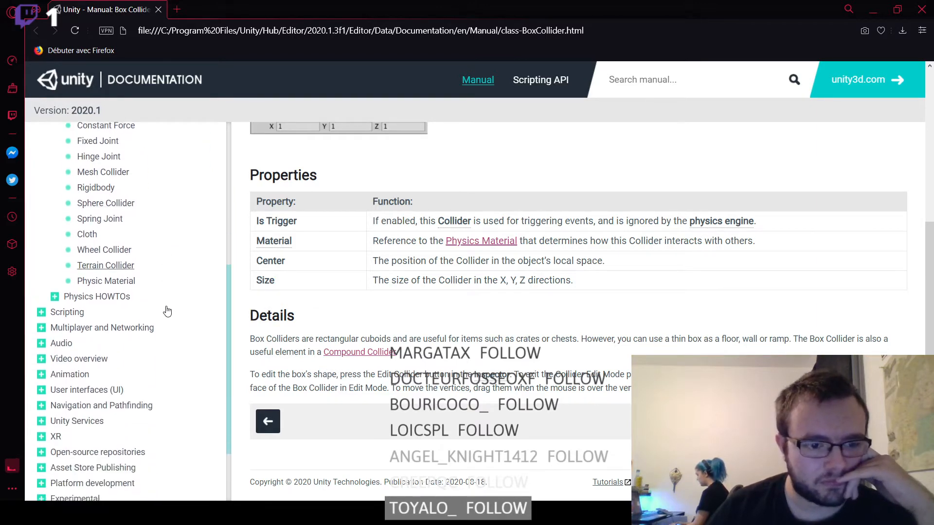
{"action": "scroll", "coordinate": [167, 311], "scroll_direction": "up", "scroll_amount": 5}
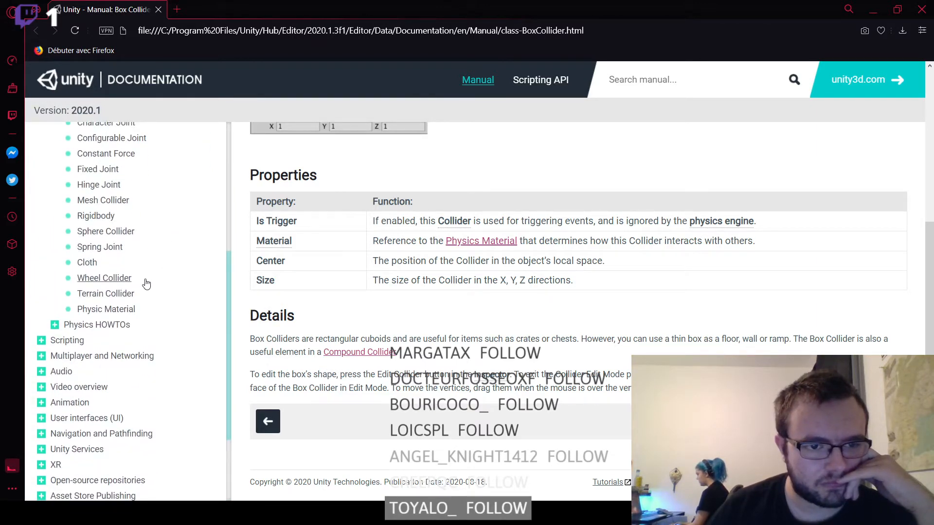
{"action": "scroll", "coordinate": [143, 241], "scroll_direction": "up", "scroll_amount": 3}
{"action": "scroll", "coordinate": [142, 248], "scroll_direction": "up", "scroll_amount": 5}
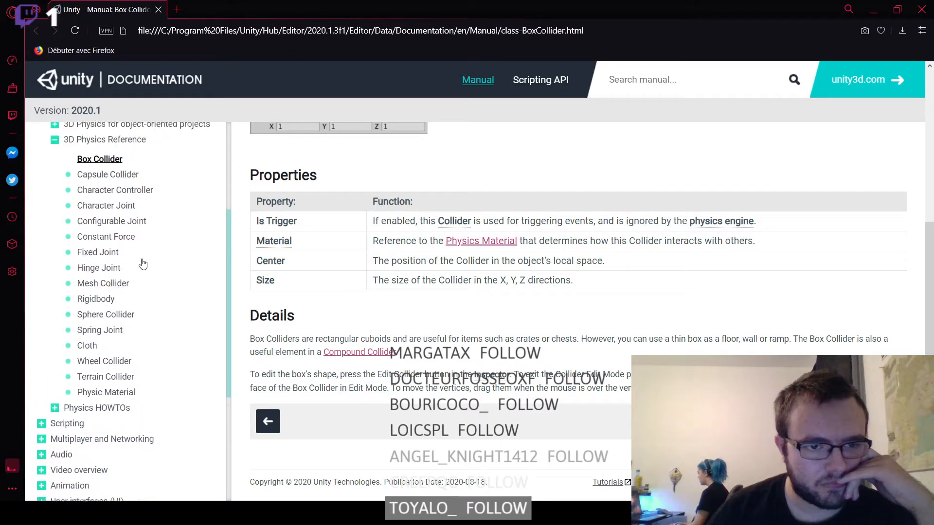
{"action": "left_click", "coordinate": [695, 76]}
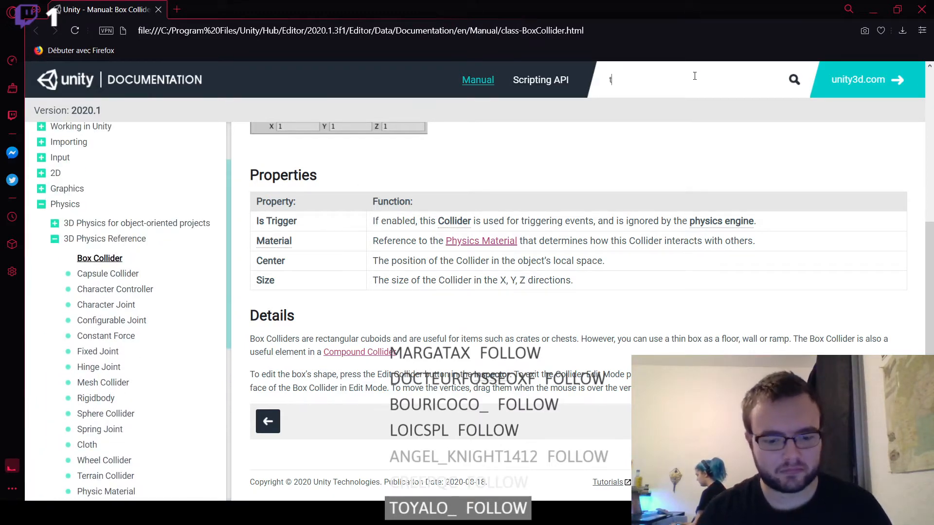
{"action": "type", "text": "trgi"}
{"action": "key", "text": "BackSpace"}
{"action": "key", "text": "BackSpace"}
{"action": "type", "text": "igger enter"}
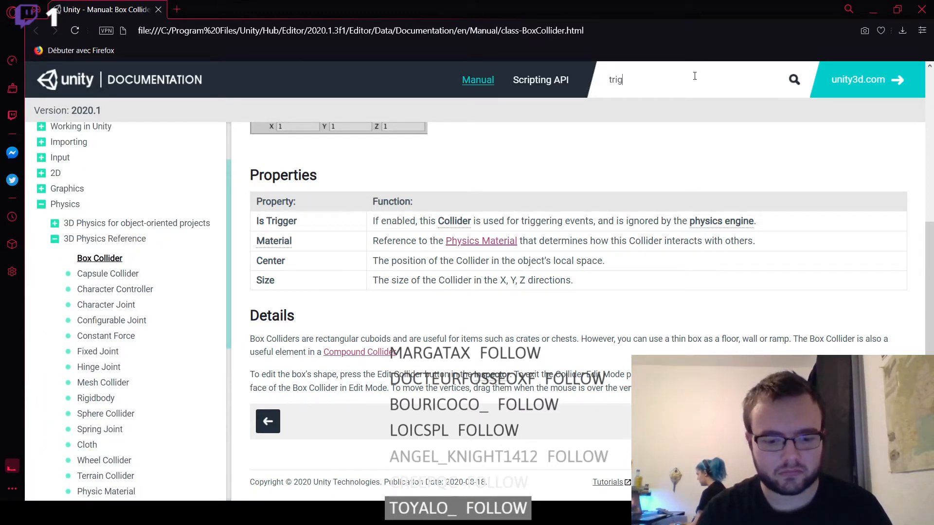
{"action": "key", "text": "Return"}
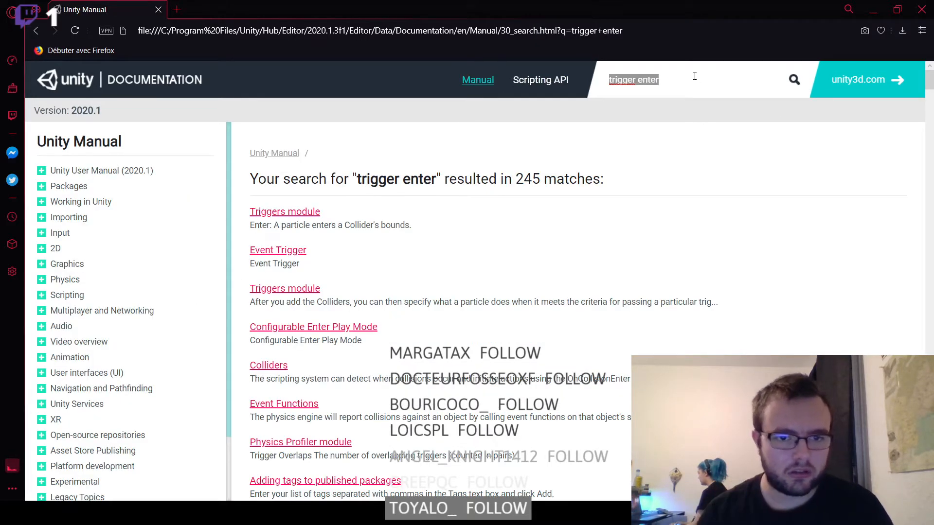
- Look at the Event Trigger page and return to the results by searching the manual for "trigger enter" again
{"action": "left_click", "coordinate": [251, 253]}
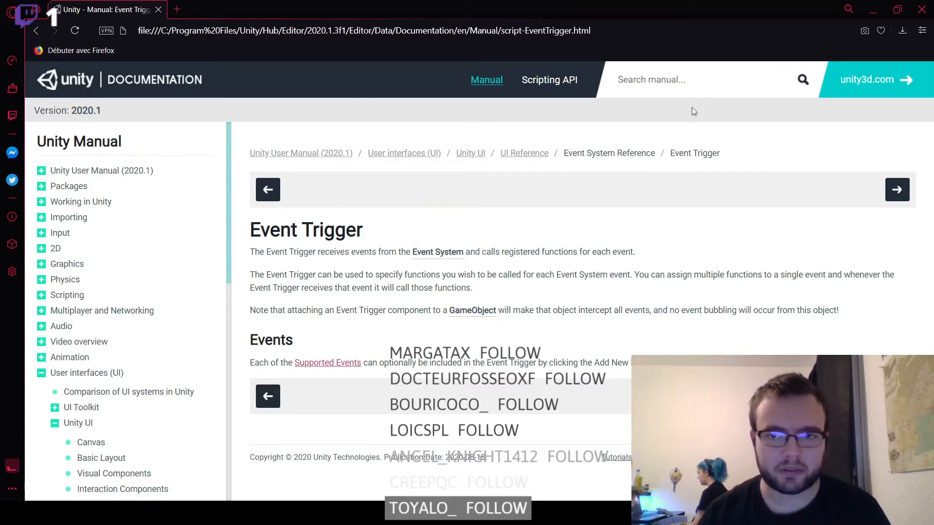
{"action": "type", "text": "trigger enter"}
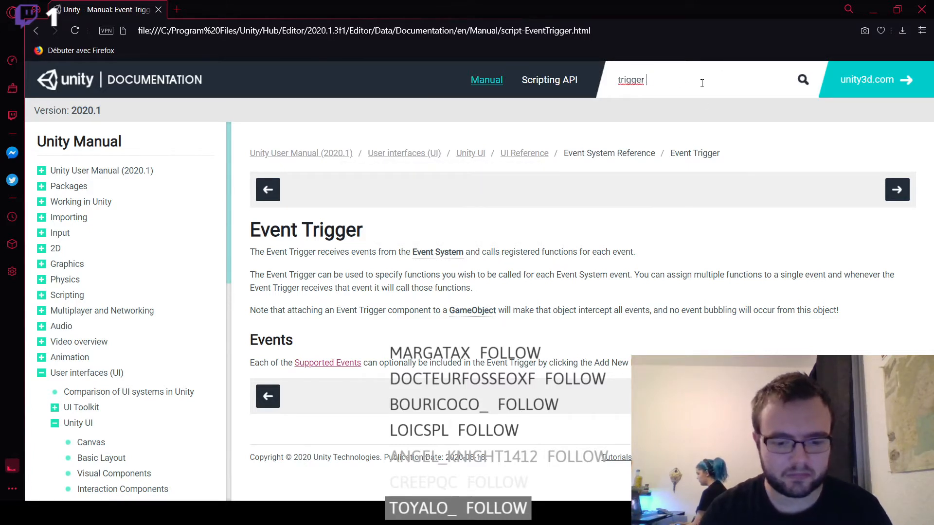
{"action": "key", "text": "Return"}
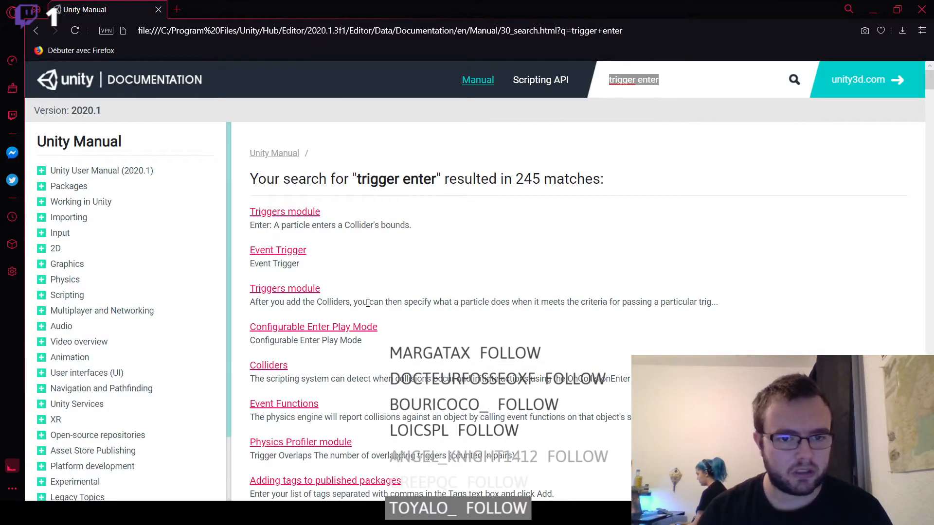
- Open the Configurable Enter Play Mode result in a new tab, skim the page and close it
{"action": "scroll", "coordinate": [494, 272], "scroll_direction": "down", "scroll_amount": 2}
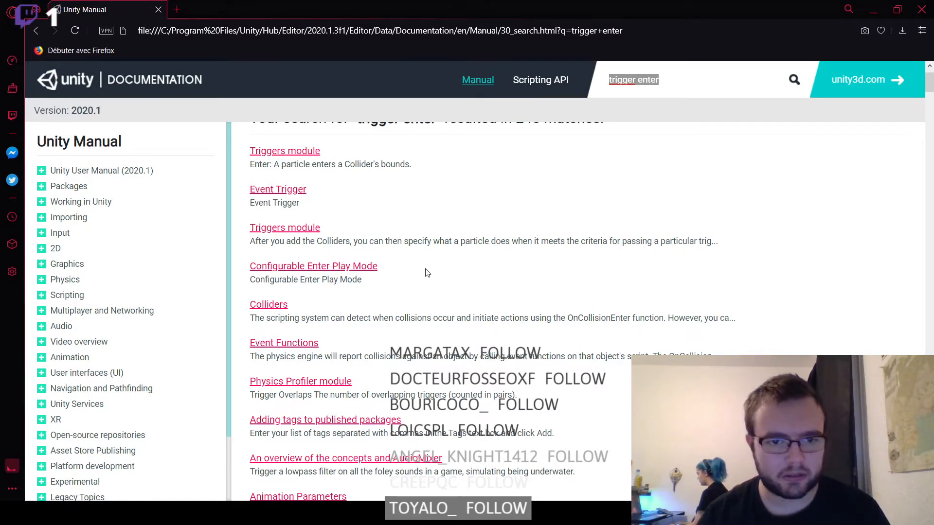
{"action": "middle_click", "coordinate": [352, 268]}
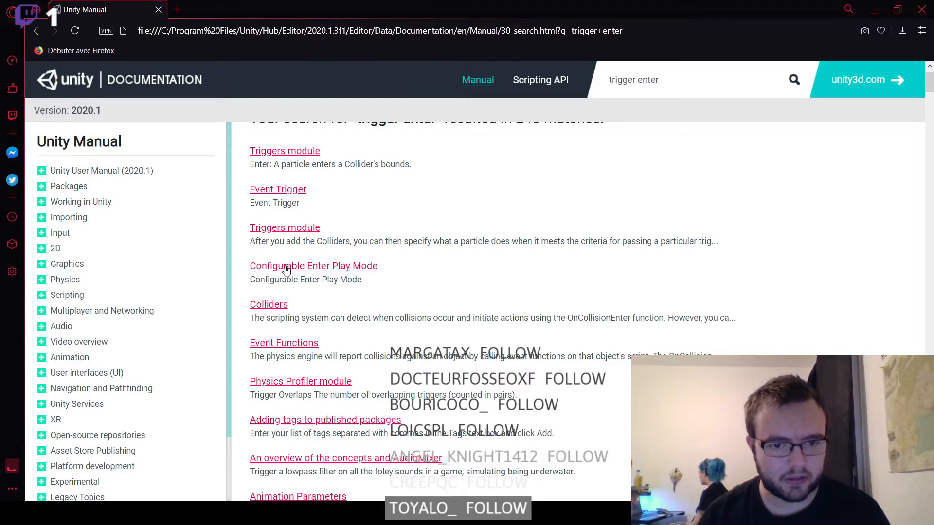
{"action": "left_click", "coordinate": [207, 13]}
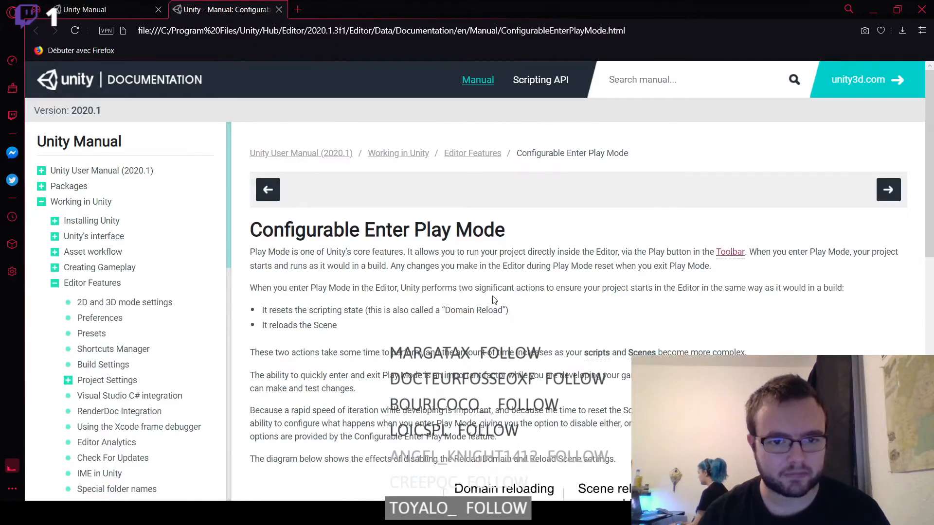
{"action": "scroll", "coordinate": [554, 302], "scroll_direction": "down", "scroll_amount": 2}
{"action": "scroll", "coordinate": [554, 303], "scroll_direction": "down", "scroll_amount": 8}
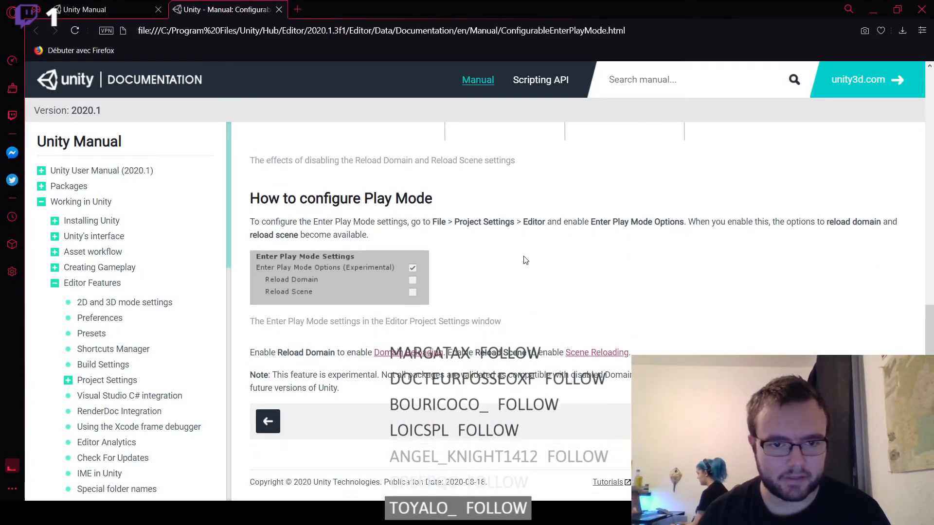
{"action": "scroll", "coordinate": [523, 261], "scroll_direction": "up", "scroll_amount": 5}
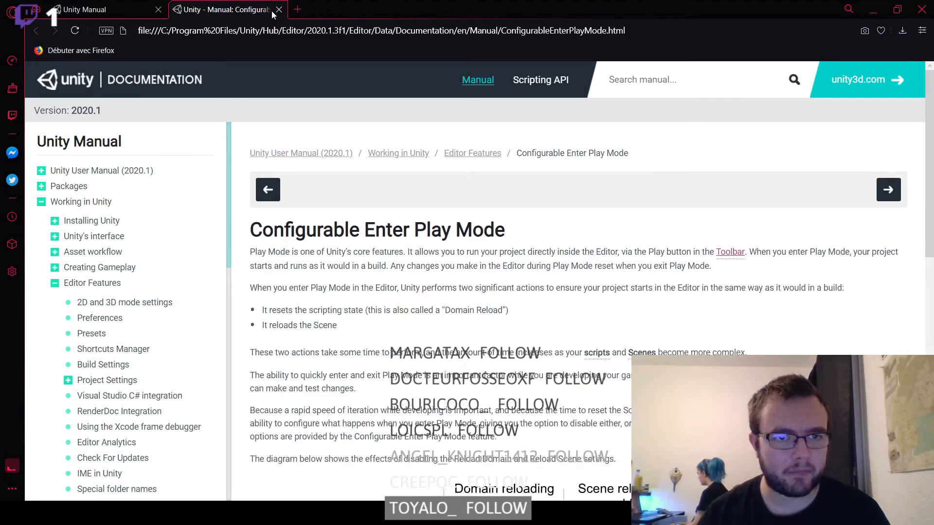
{"action": "left_click", "coordinate": [279, 9]}
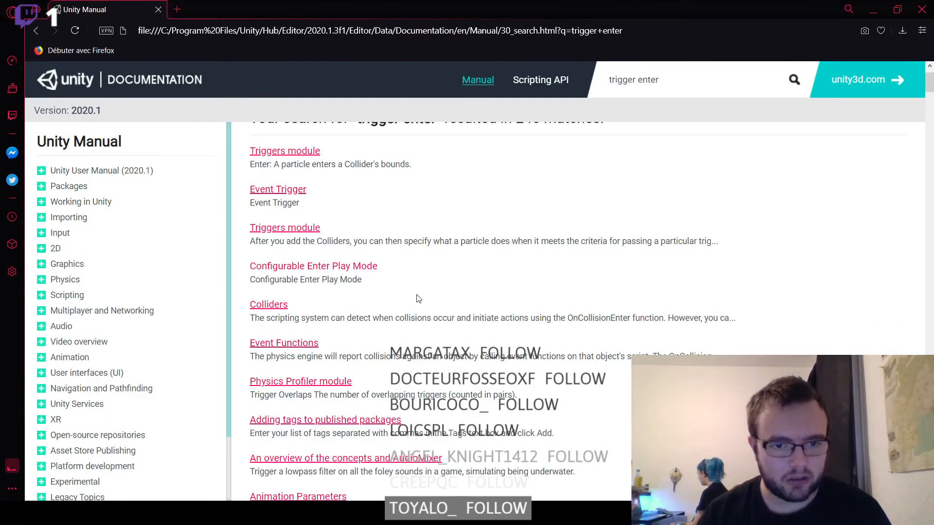
- Open the Colliders result in a new tab and examine how its Triggers section describes the OnTriggerEnter function
{"action": "scroll", "coordinate": [419, 299], "scroll_direction": "down", "scroll_amount": 1}
{"action": "left_click", "coordinate": [261, 246]}
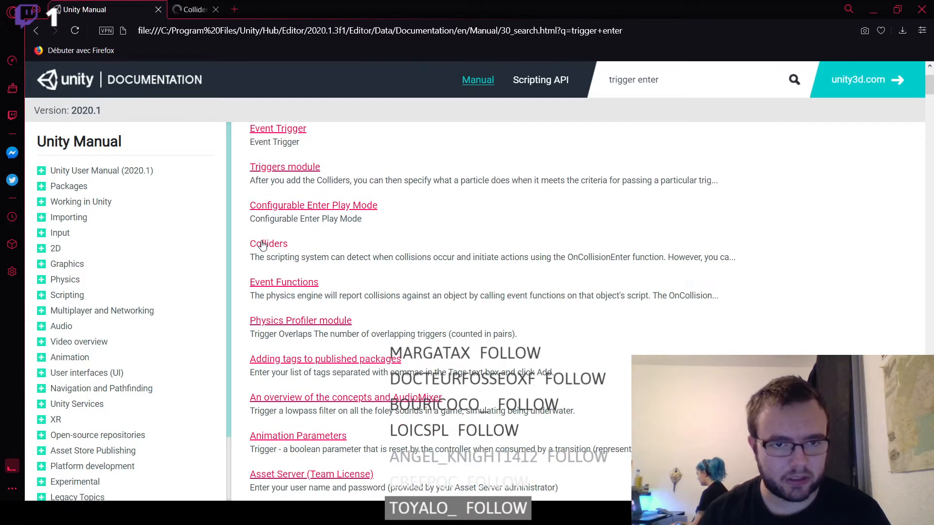
{"action": "scroll", "coordinate": [535, 258], "scroll_direction": "down", "scroll_amount": 8}
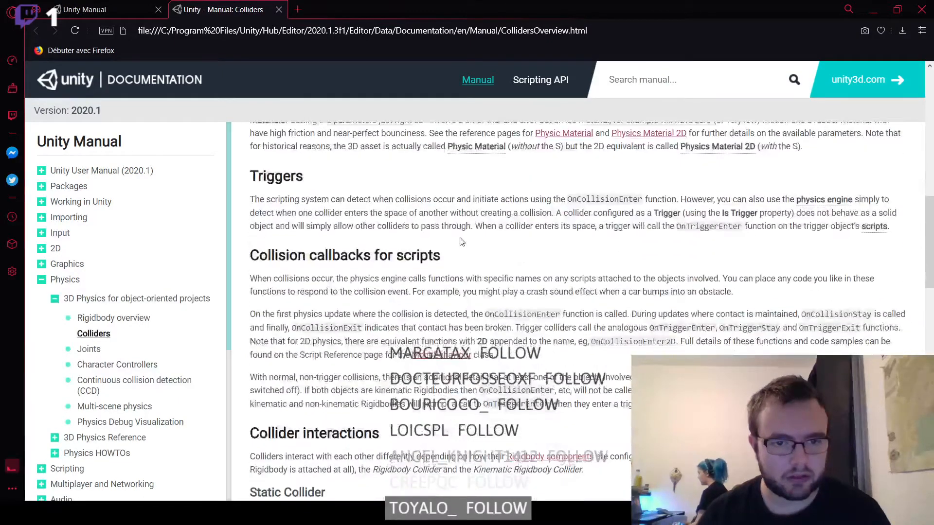
{"action": "scroll", "coordinate": [536, 258], "scroll_direction": "up", "scroll_amount": 4}
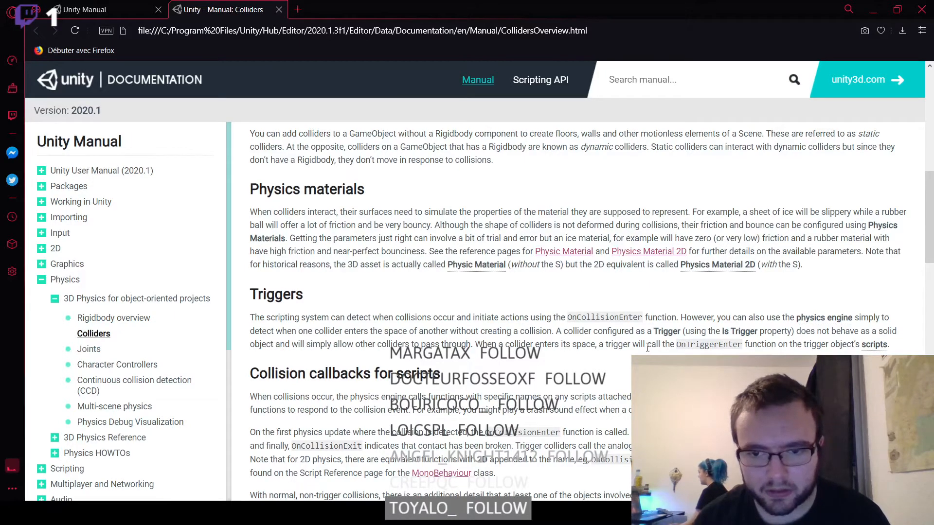
{"action": "left_click_drag", "start_coordinate": [678, 345], "coordinate": [743, 344]}
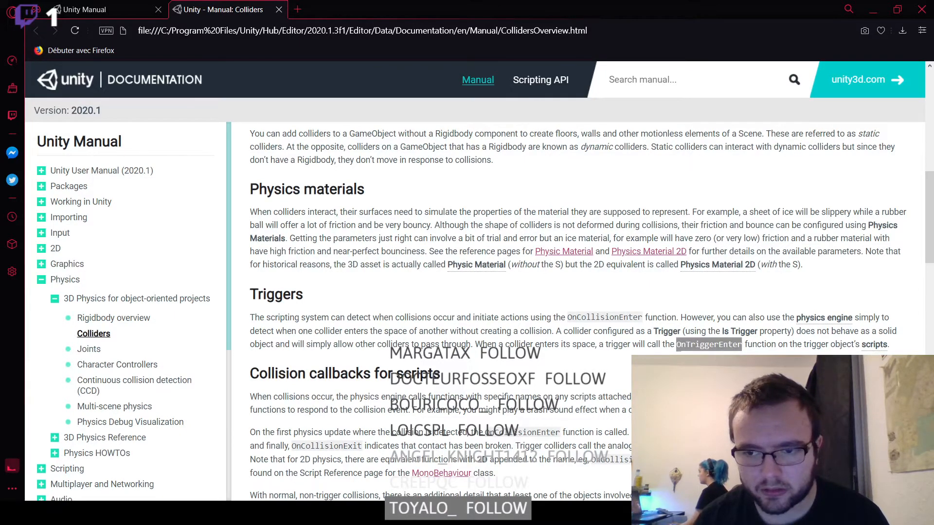
{"action": "left_click", "coordinate": [883, 347]}
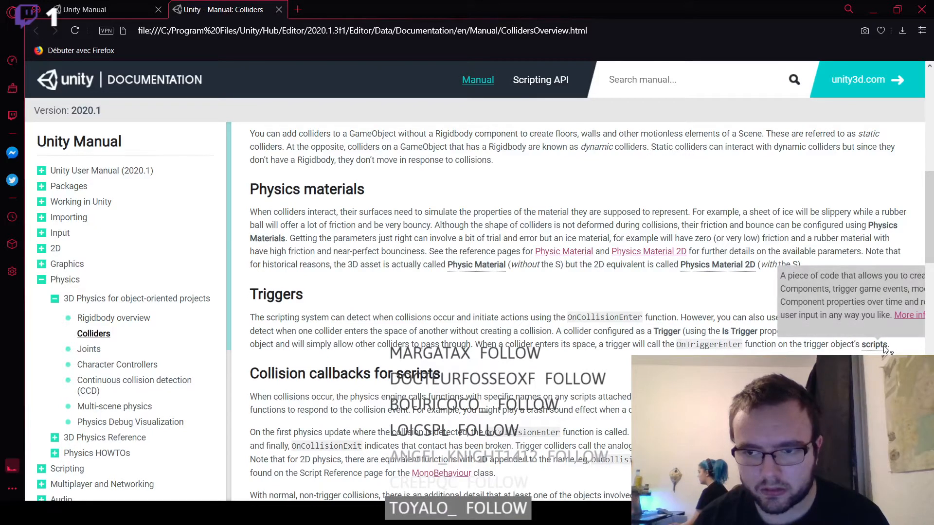
{"action": "double_click", "coordinate": [711, 346]}
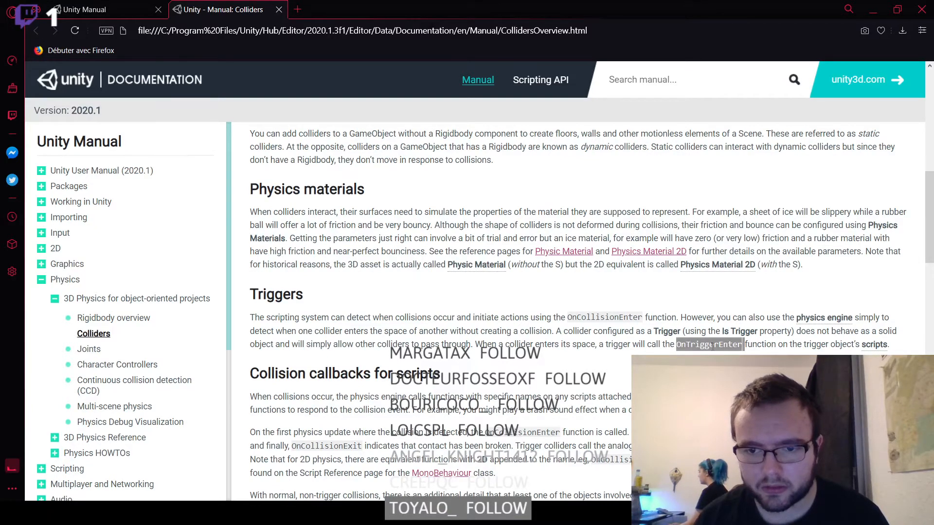
{"action": "left_click", "coordinate": [713, 346]}
{"action": "double_click", "coordinate": [723, 346]}
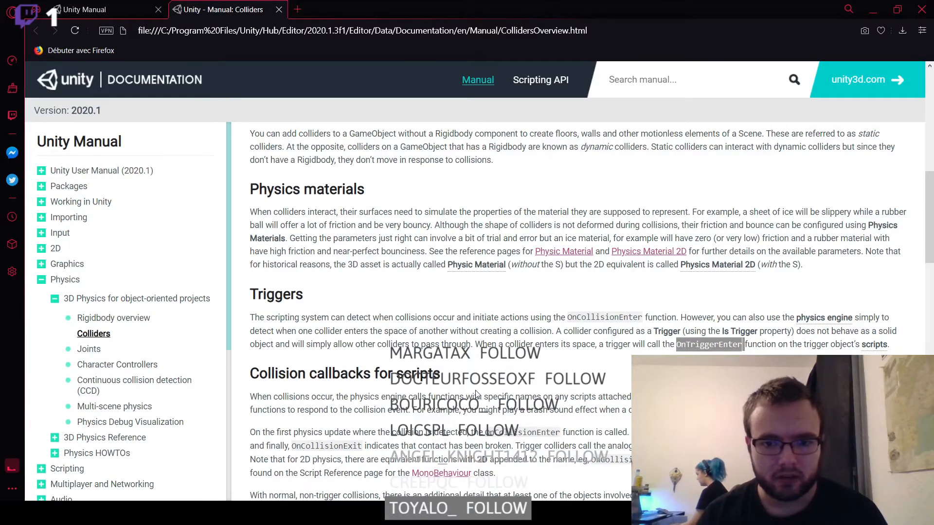
- Switch to Chute.cs in Notepad++ and replace the OnTriggerEnter parameter with other:collider
{"action": "key", "text": "alt+Tab"}
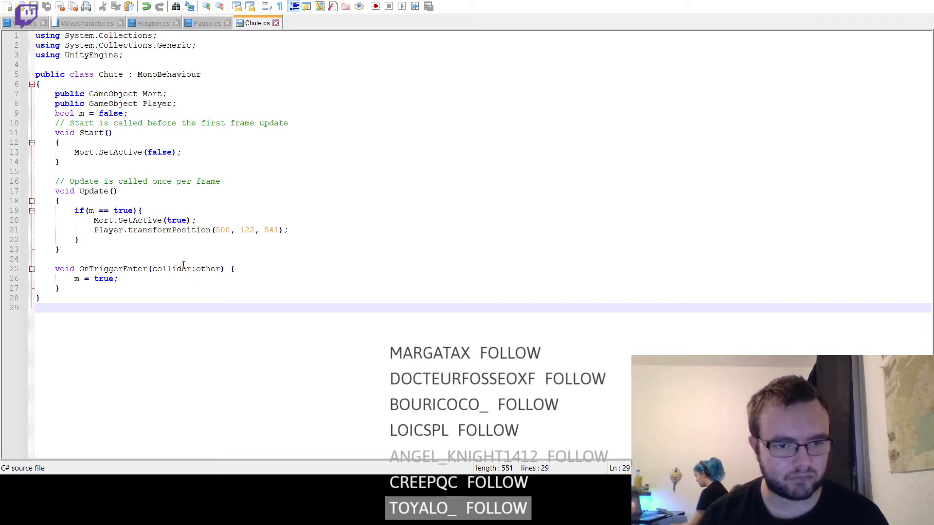
{"action": "left_click_drag", "start_coordinate": [222, 269], "coordinate": [153, 270]}
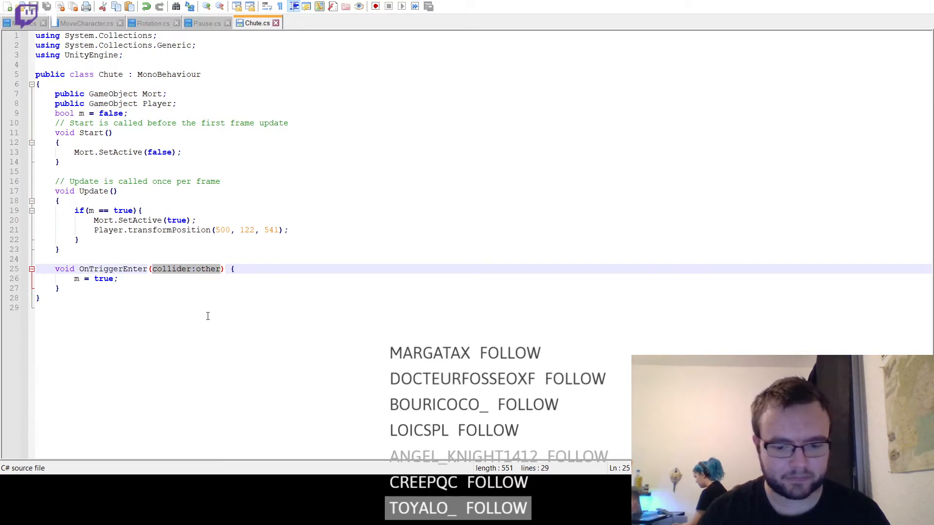
{"action": "type", "text": "other:collider"}
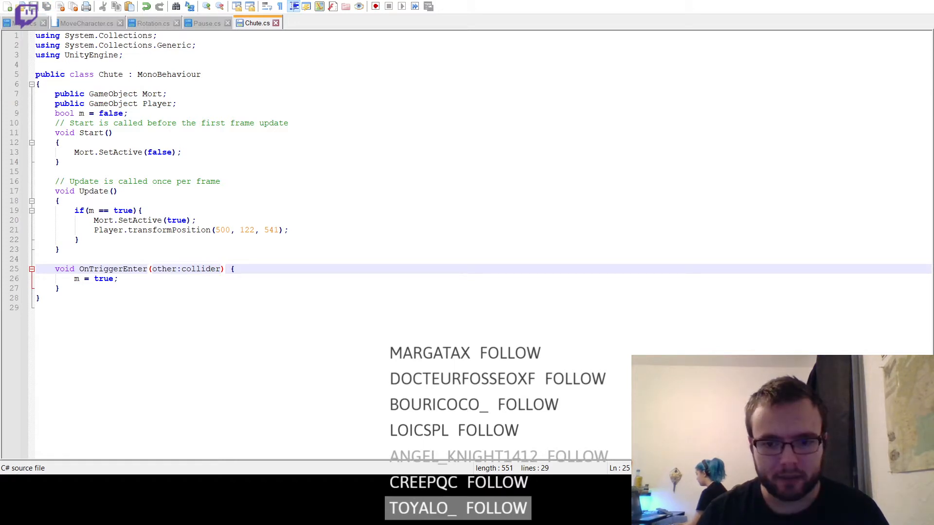
- Switch to Unity and examine the console's syntax errors for line 25 of Chute.cs
{"action": "key", "text": "alt+Tab"}
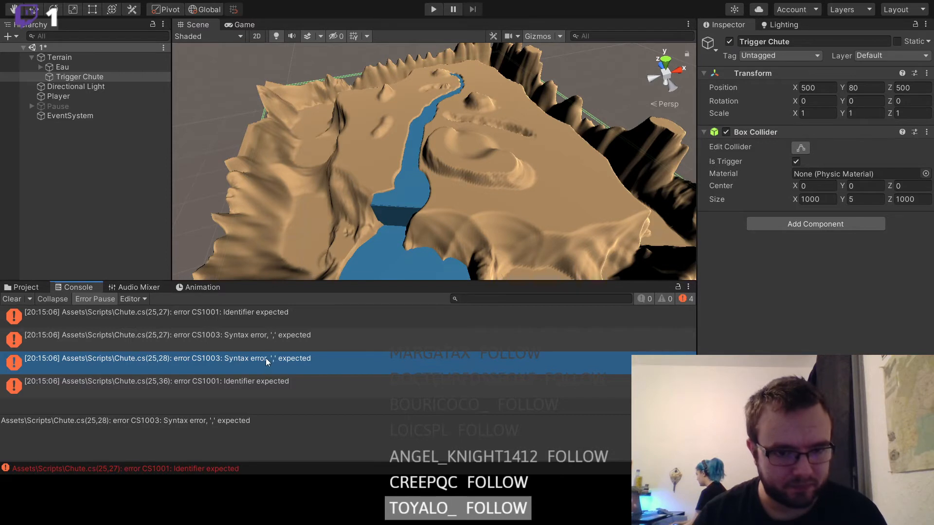
{"action": "left_click", "coordinate": [328, 344]}
{"action": "left_click", "coordinate": [320, 364]}
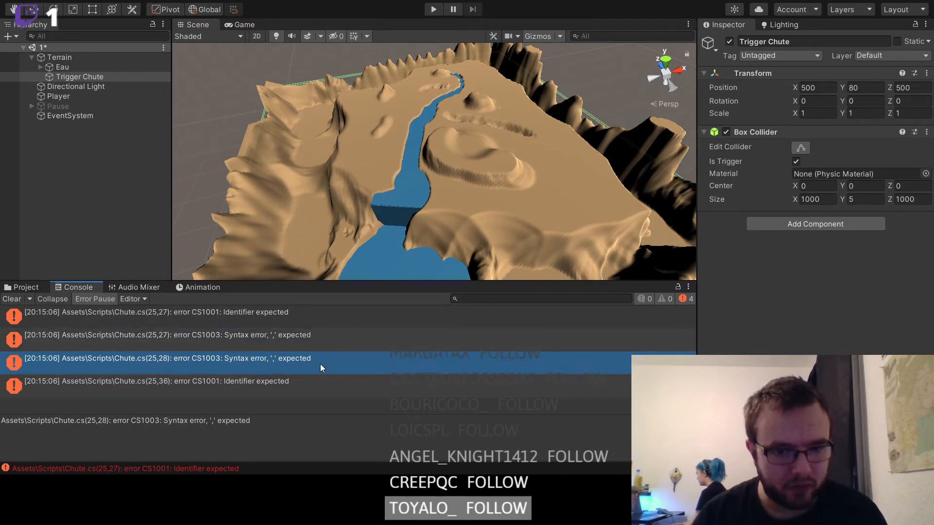
{"action": "left_click", "coordinate": [328, 338]}
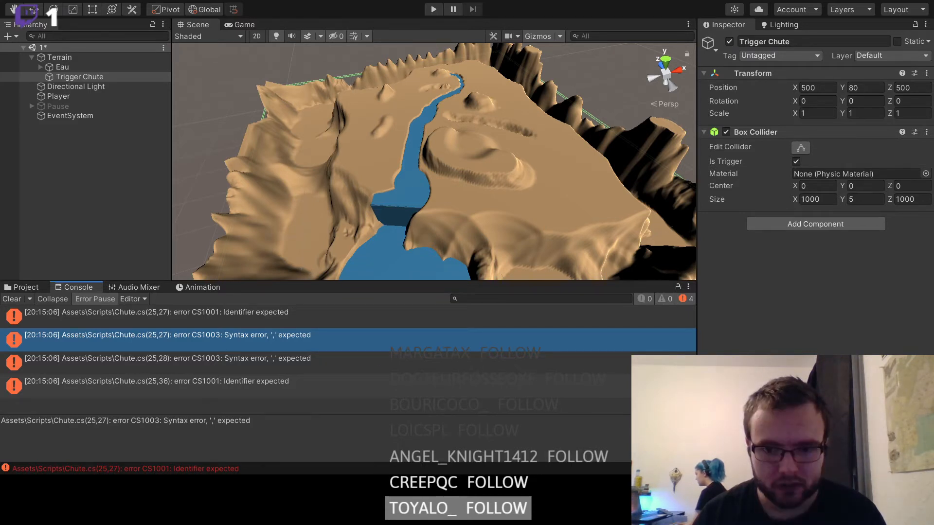
- Back in Notepad++, change the OnTriggerEnter parameter in Chute.cs to other:collision, with a space before the parentheses, and recheck the syntax error in Unity's console
{"action": "key", "text": "alt+Tab"}
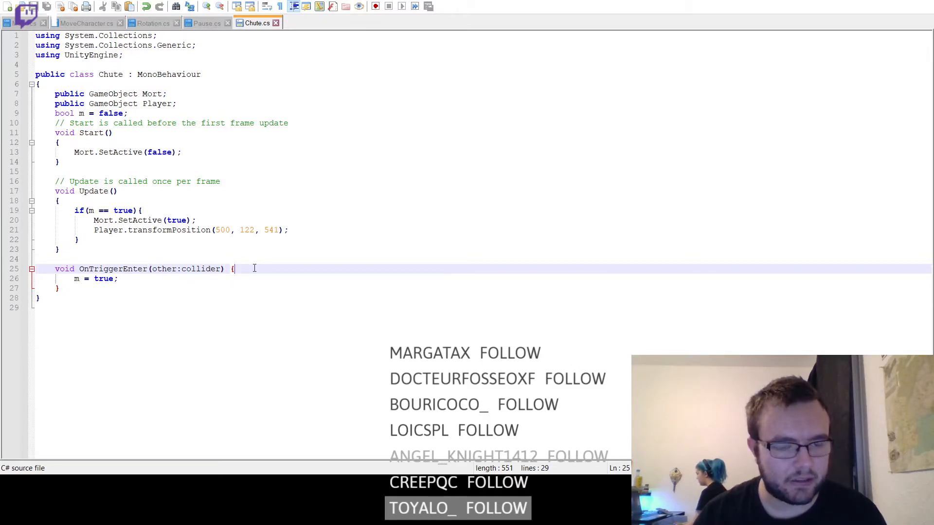
{"action": "left_click_drag", "start_coordinate": [221, 269], "coordinate": [153, 269]}
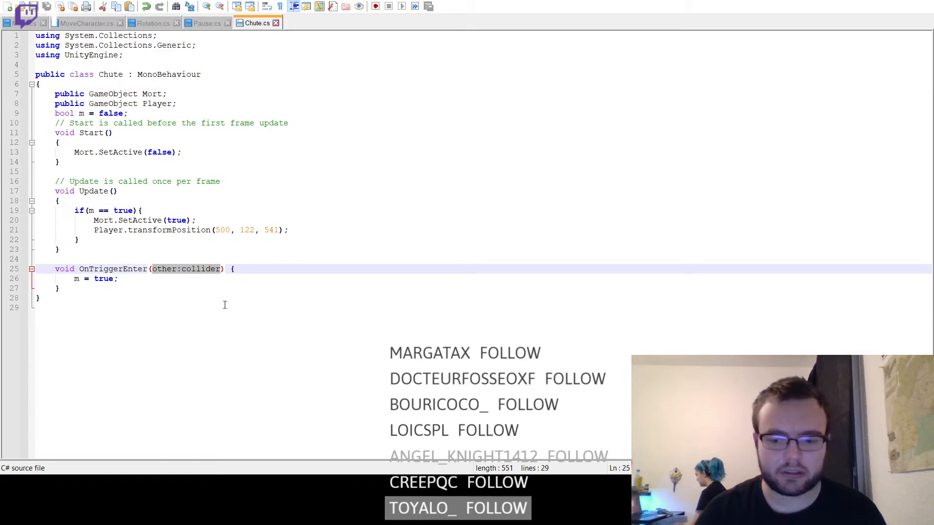
{"action": "key", "text": "BackSpace"}
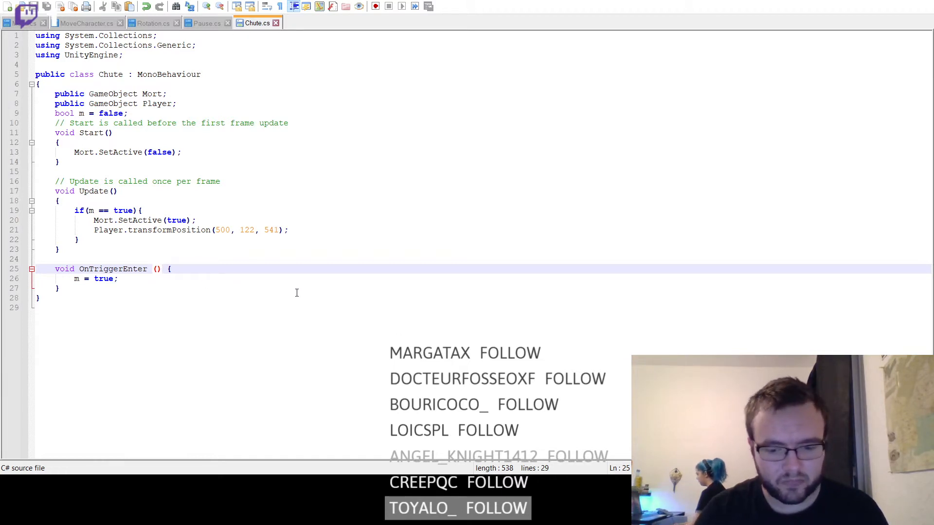
{"action": "type", "text": "other:coll"}
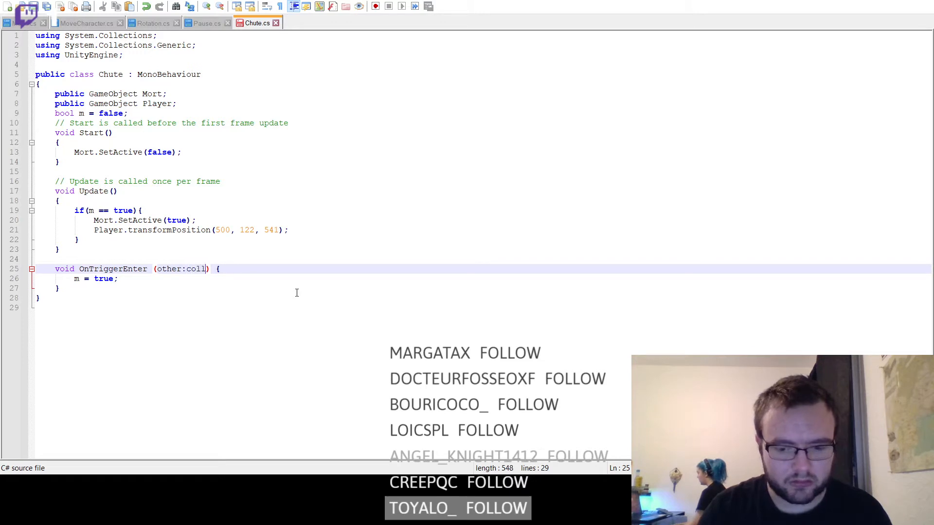
{"action": "type", "text": "ision"}
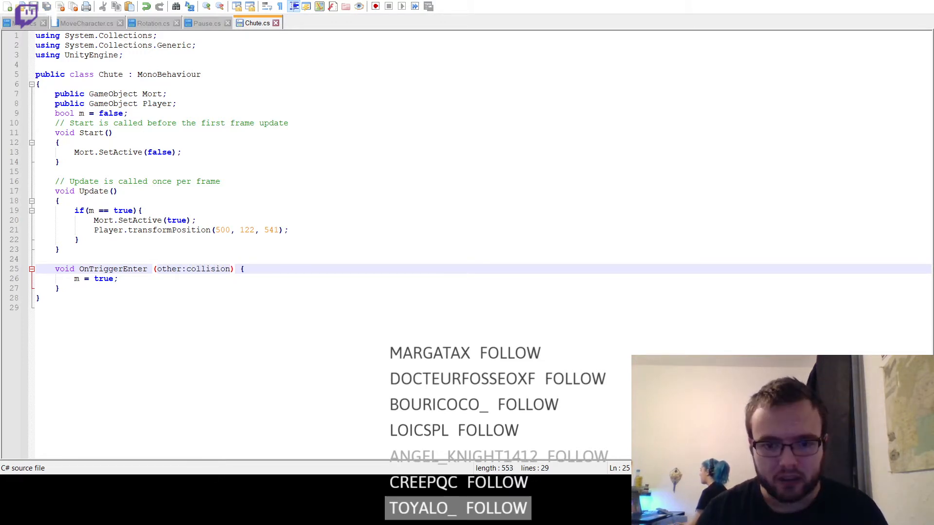
{"action": "key", "text": "alt+Tab"}
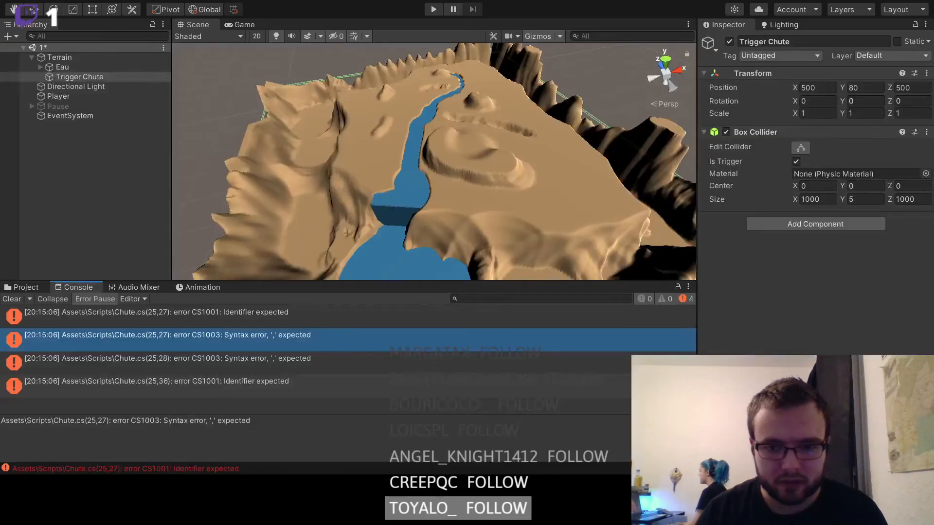
{"action": "left_click", "coordinate": [204, 349]}
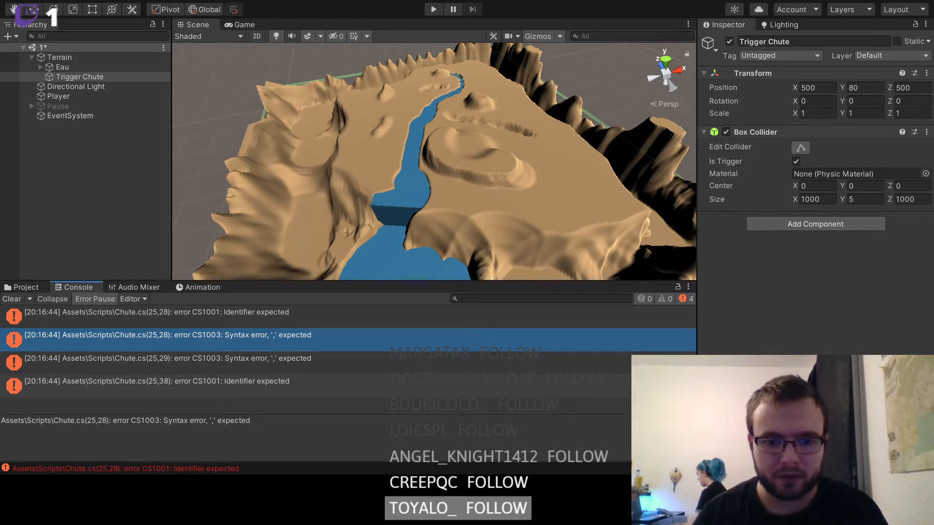
- In Notepad++, try OtherObj: Collision as the OnTriggerEnter parameter in Chute.cs and save the script
{"action": "key", "text": "alt+Tab"}
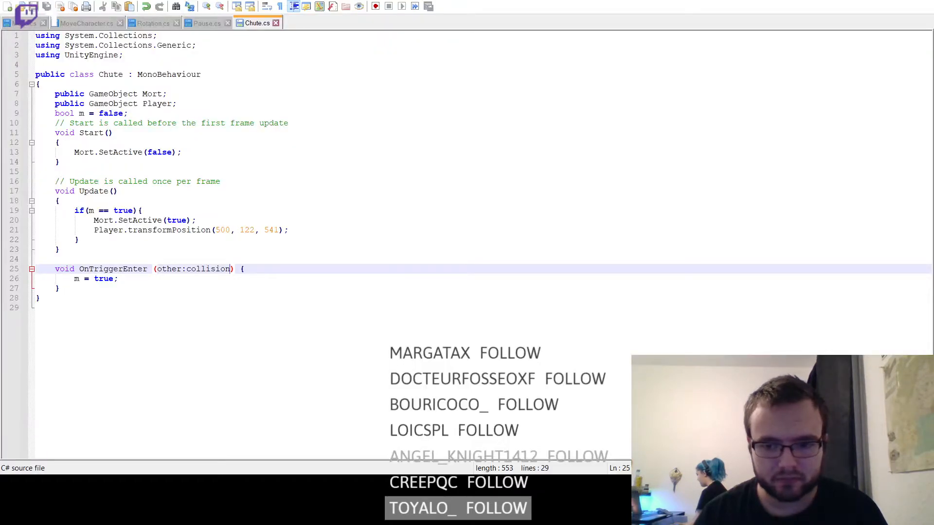
{"action": "left_click", "coordinate": [191, 272]}
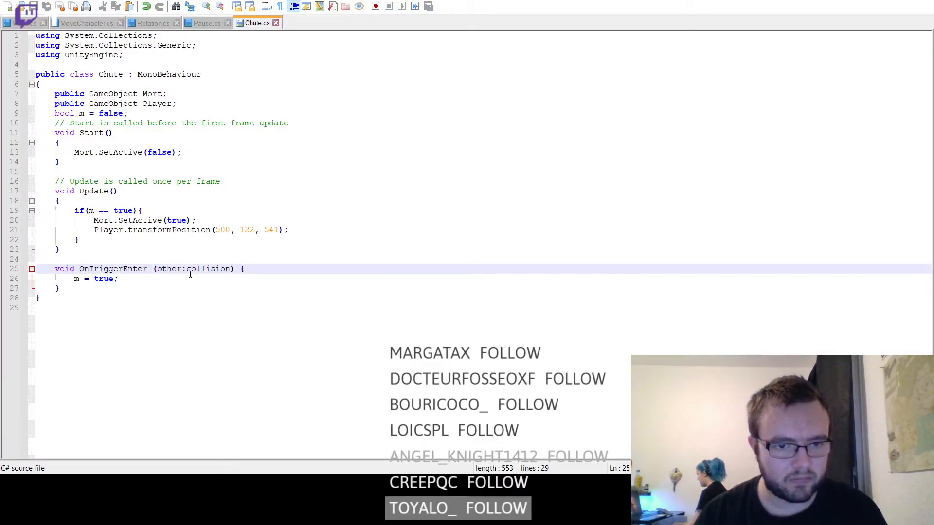
{"action": "key", "text": "BackSpace"}
{"action": "type", "text": "C"}
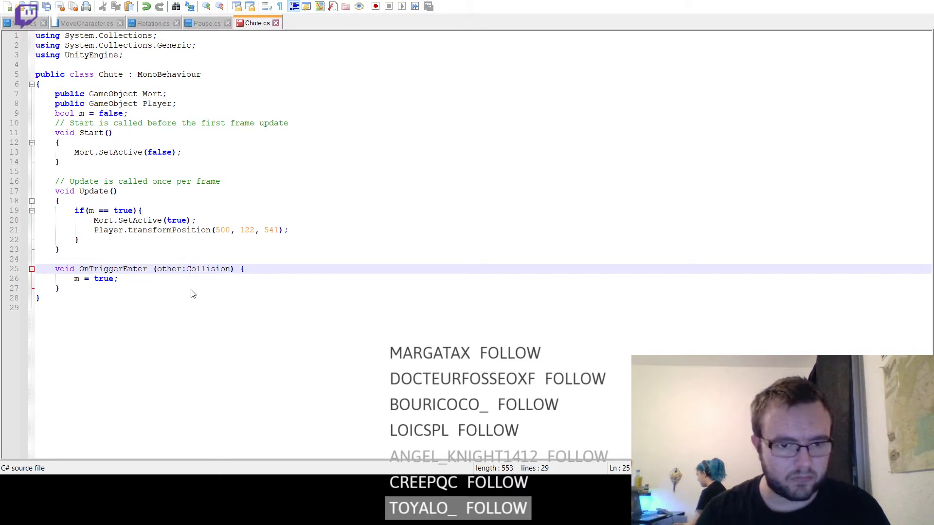
{"action": "left_click", "coordinate": [167, 277]}
{"action": "left_click_drag", "start_coordinate": [182, 270], "coordinate": [158, 272]}
{"action": "type", "text": "OtherObj"}
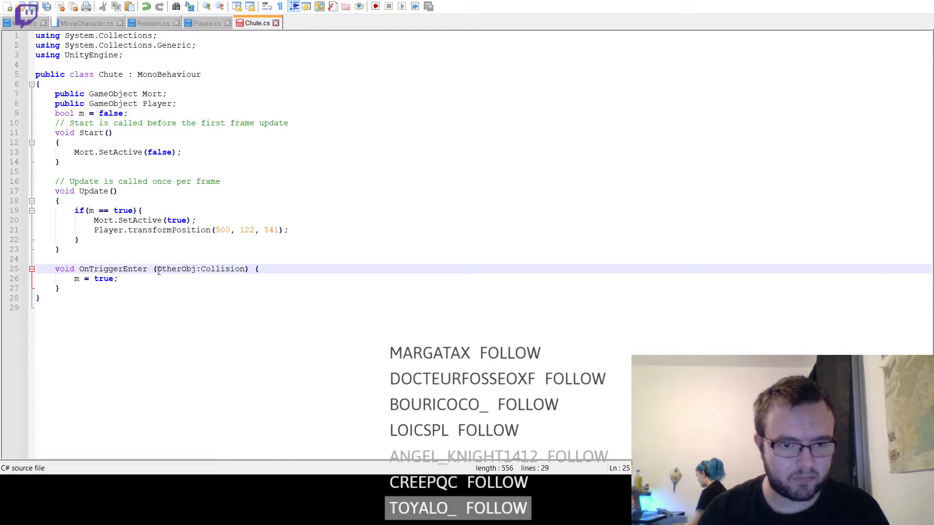
{"action": "key", "text": "Right"}
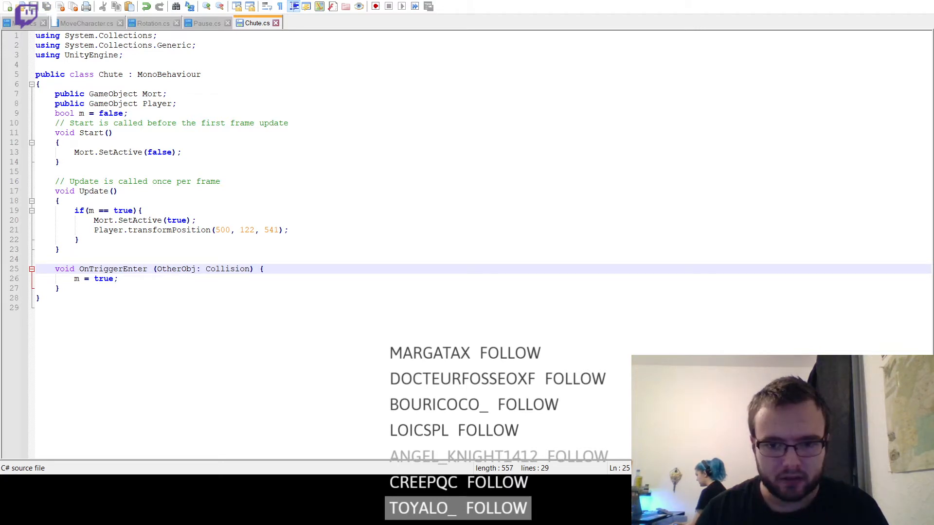
{"action": "key", "text": "alt+Tab"}
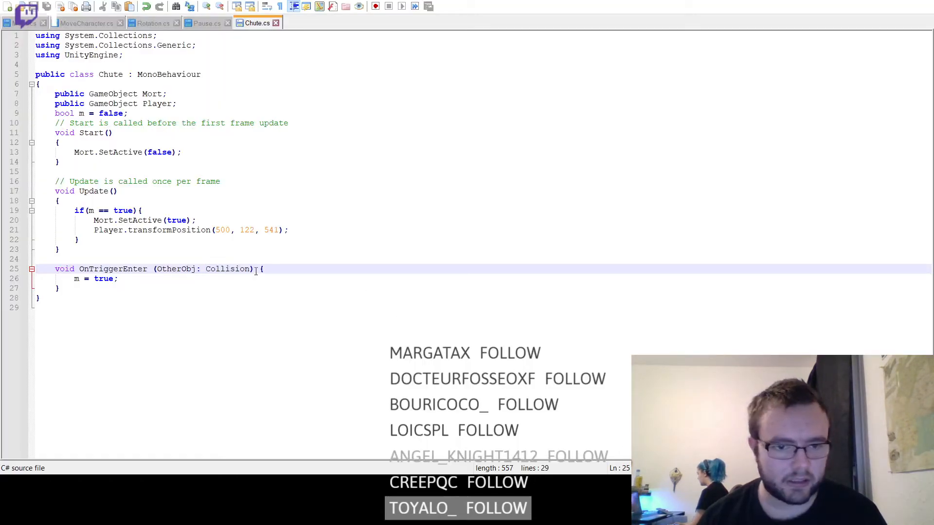
- Try other : collider as the OnTriggerEnter parameter, and remove the colon to leave other collider
{"action": "left_click_drag", "start_coordinate": [251, 269], "coordinate": [158, 272]}
{"action": "type", "text": "OnTriggerEnter (other :"}
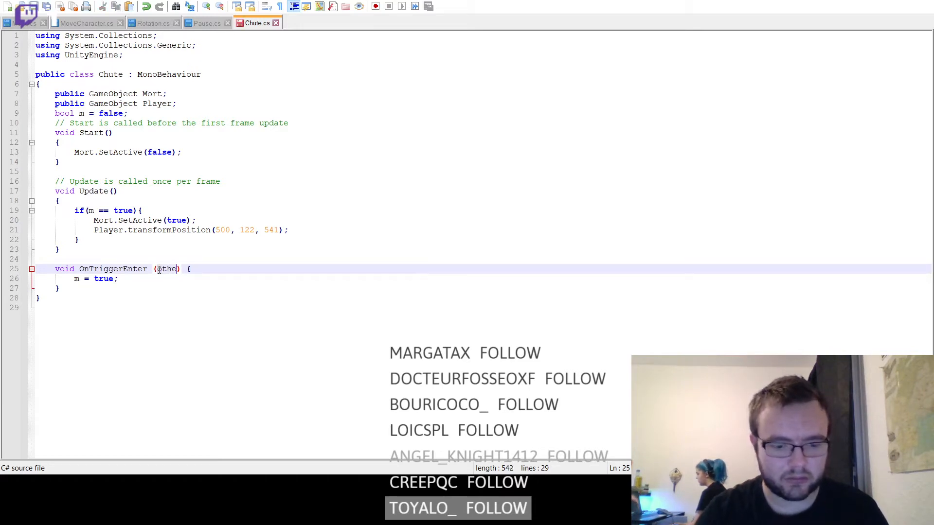
{"action": "type", "text": " collider"}
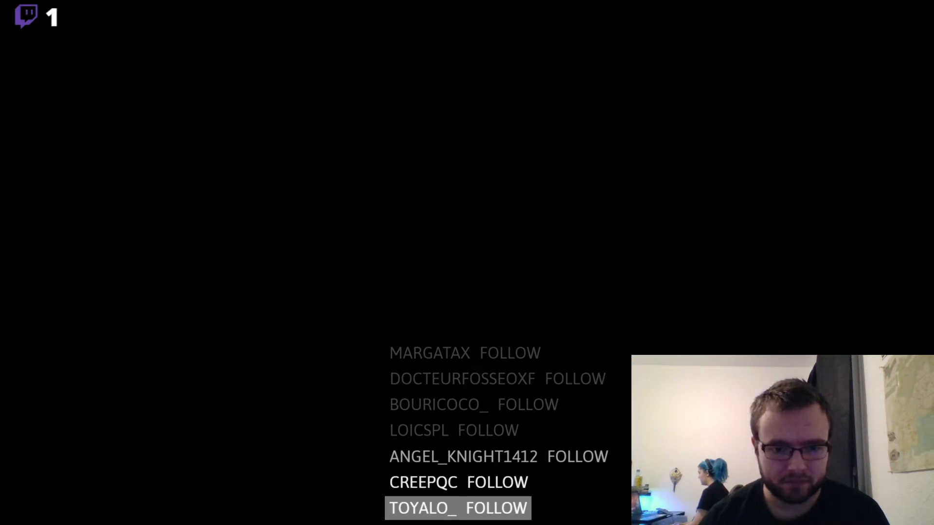
{"action": "key", "text": "alt+Tab"}
{"action": "key", "text": "alt+Tab"}
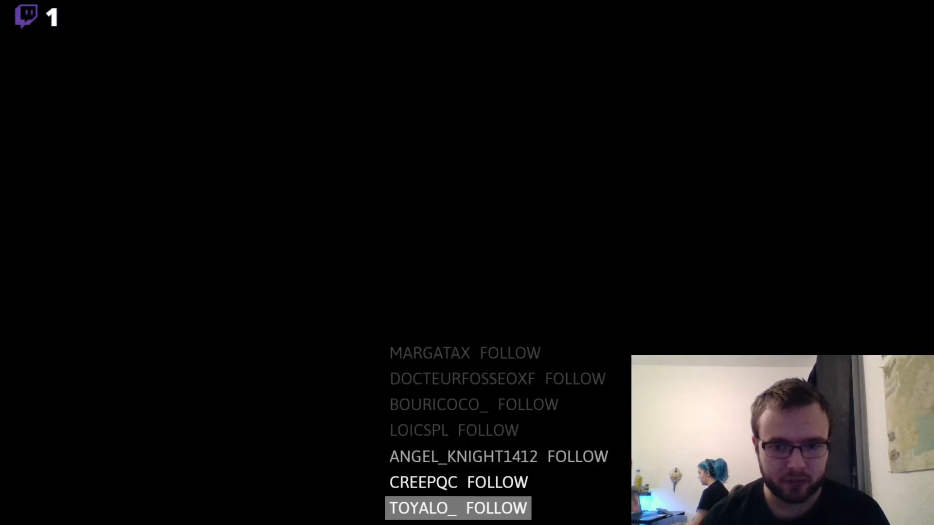
{"action": "key", "text": "alt+Tab"}
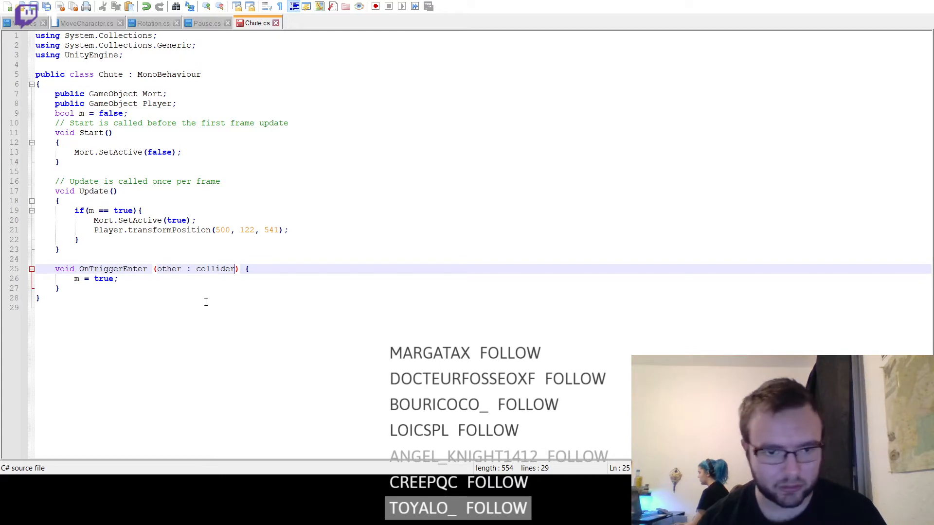
{"action": "left_click", "coordinate": [197, 269]}
{"action": "key", "text": "BackSpace"}
{"action": "key", "text": "BackSpace"}
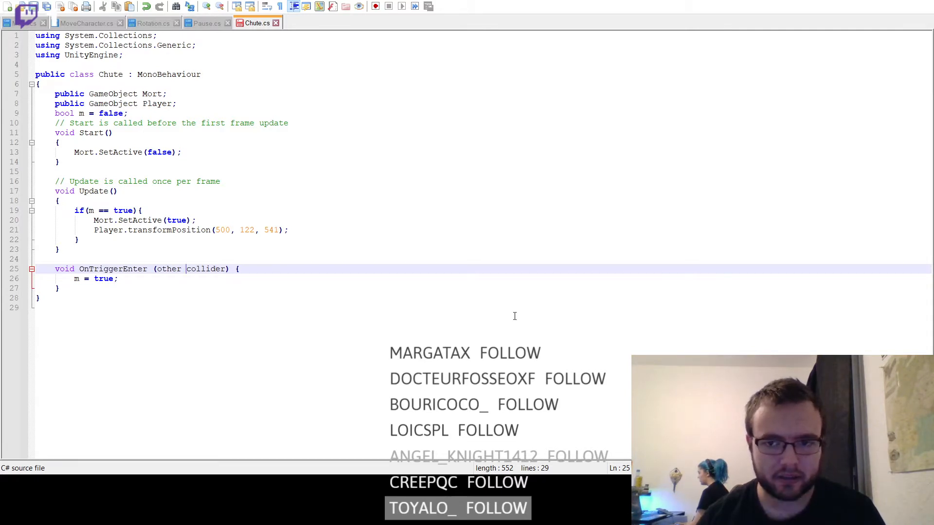
- Rewrite the declaration as private void OnTriggerEnter (Collider other), save Chute.cs, and examine the remaining error in Unity's console
{"action": "left_click", "coordinate": [227, 269]}
{"action": "left_click_drag", "start_coordinate": [227, 269], "coordinate": [158, 271]}
{"action": "type", "text": "Collider "}
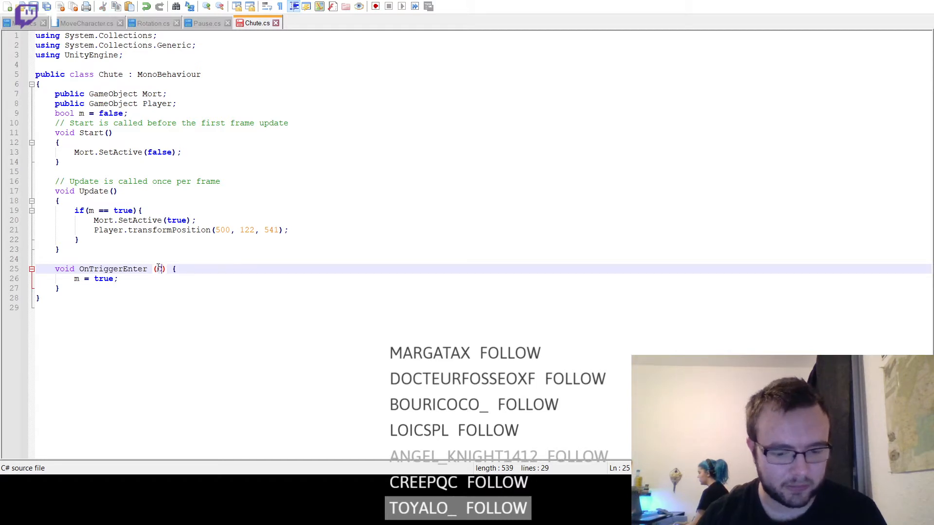
{"action": "type", "text": "other"}
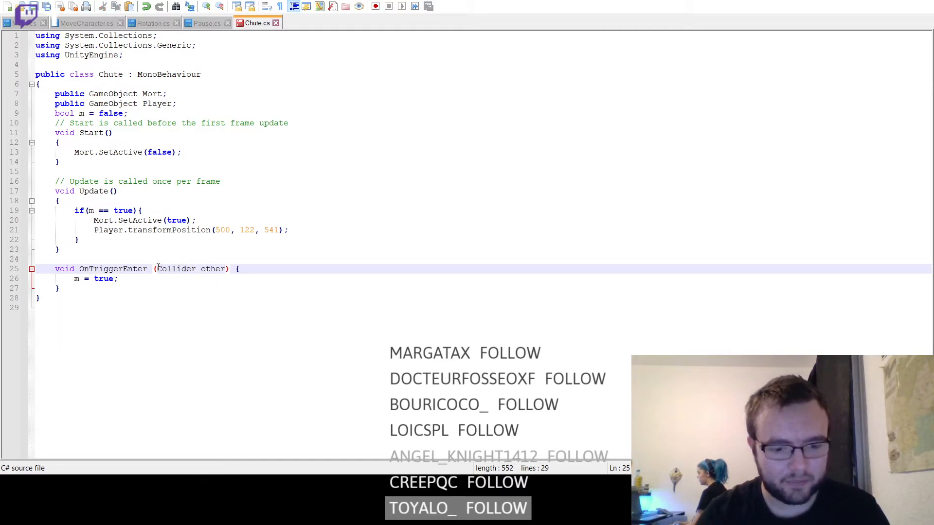
{"action": "left_click", "coordinate": [54, 269]}
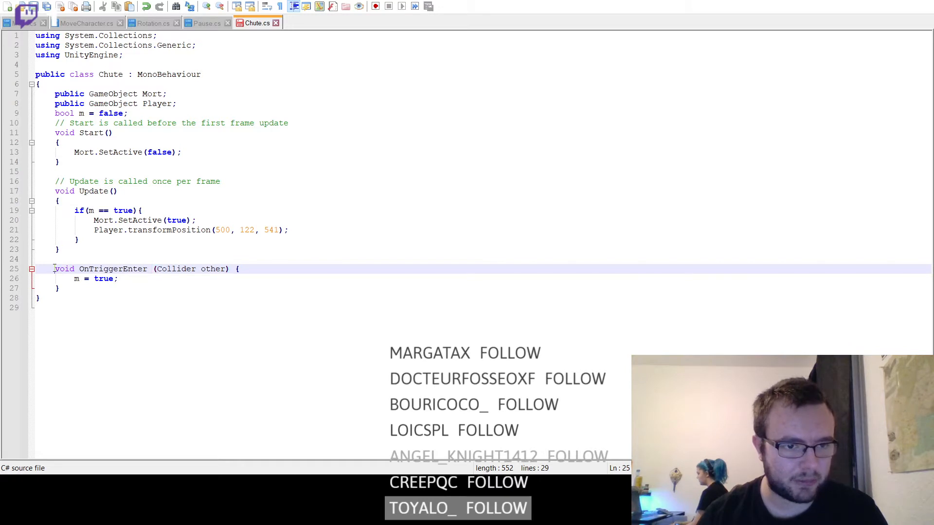
{"action": "type", "text": "private"}
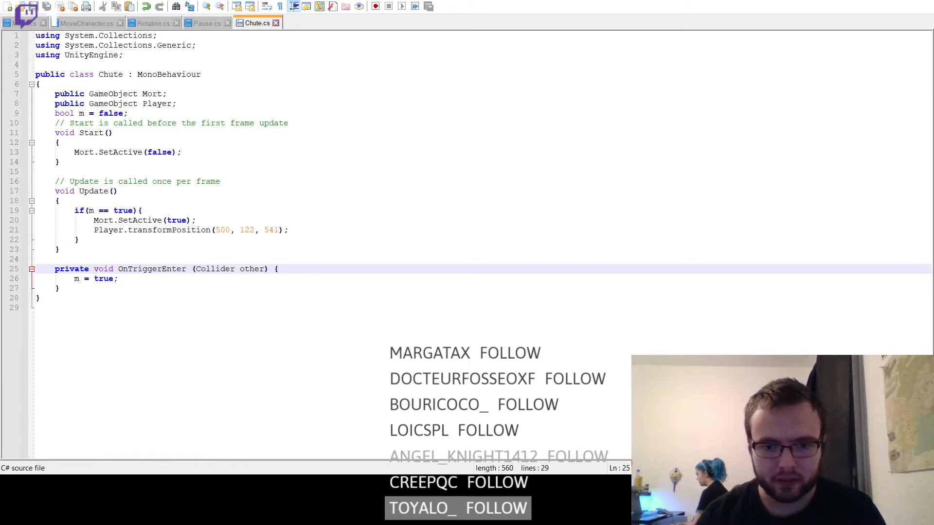
{"action": "key", "text": "alt+Tab"}
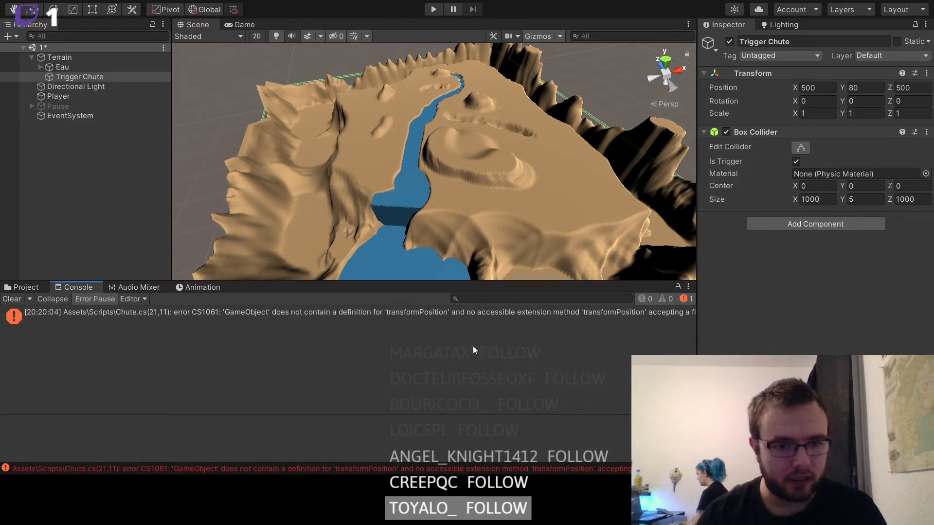
{"action": "left_click", "coordinate": [392, 316]}
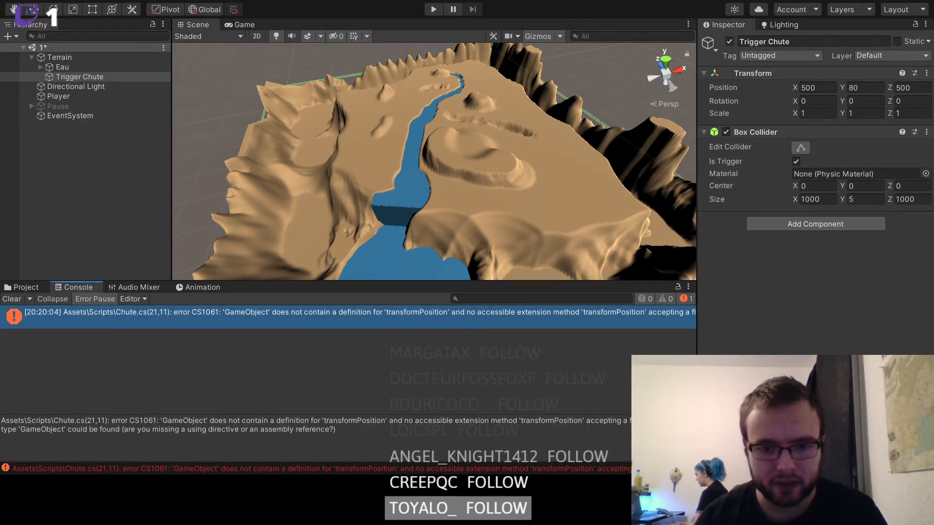
- Back in Notepad++, change transformPosition to transform.position on line 21 of Chute.cs, save, and recheck Unity's console
{"action": "key", "text": "alt+Tab"}
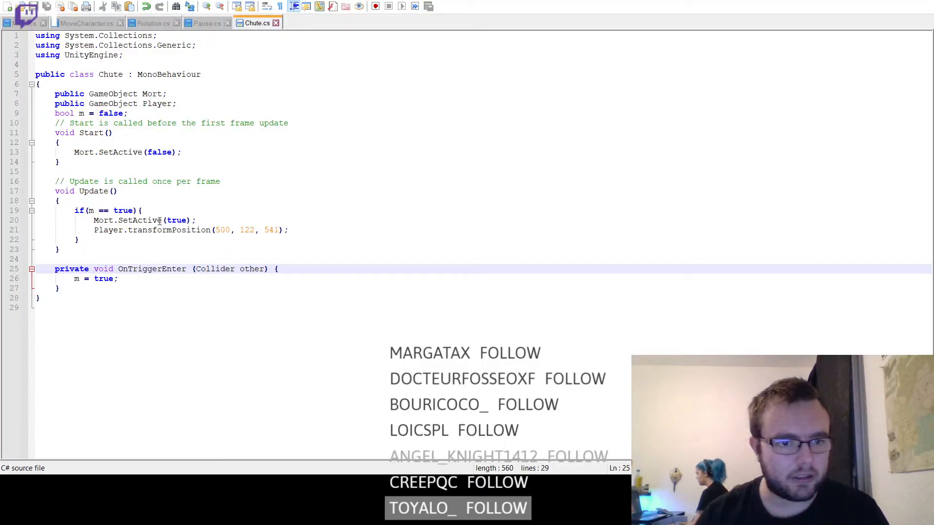
{"action": "left_click", "coordinate": [177, 232]}
{"action": "key", "text": "BackSpace"}
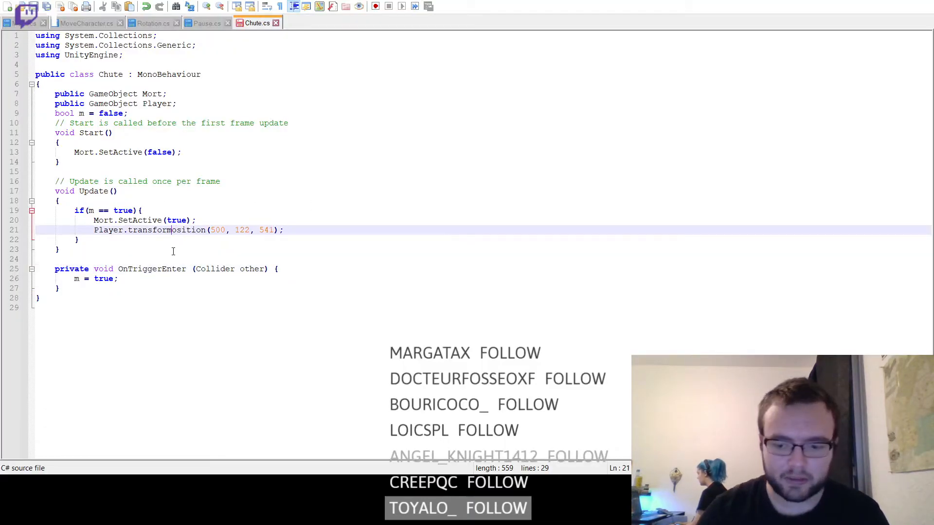
{"action": "type", "text": ".p"}
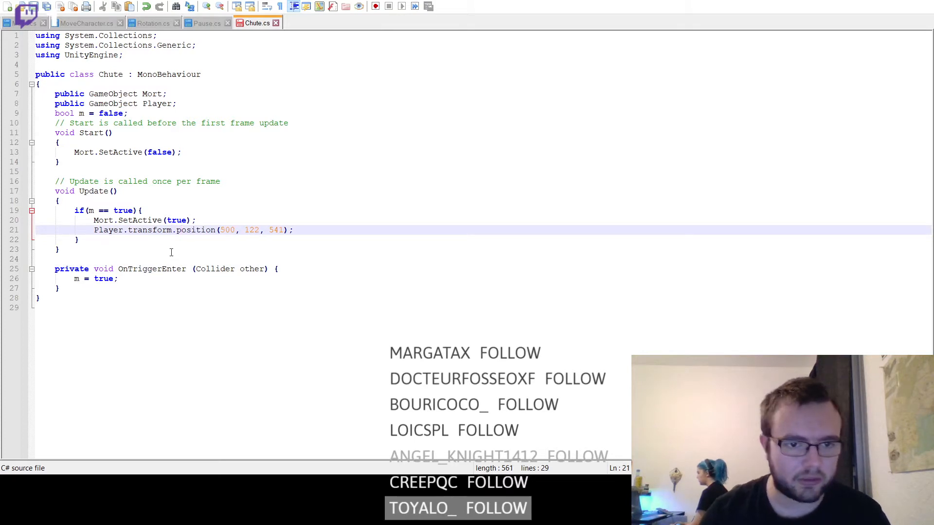
{"action": "left_click", "coordinate": [409, 202]}
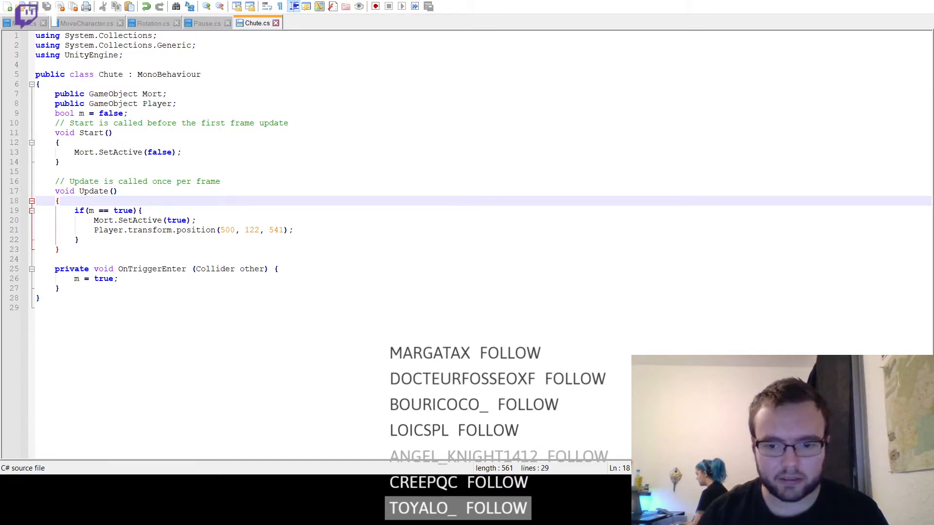
{"action": "key", "text": "alt+Tab"}
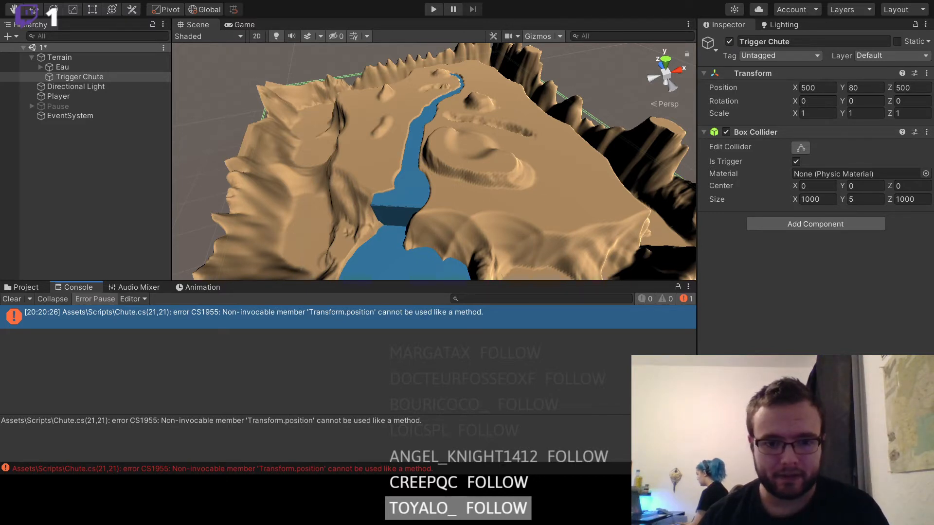
- In Notepad++, make line 21 assign new Vector3 (500, 121.7, 541) to Player.transform.position, save Chute.cs, and return to Unity
{"action": "key", "text": "alt+Tab"}
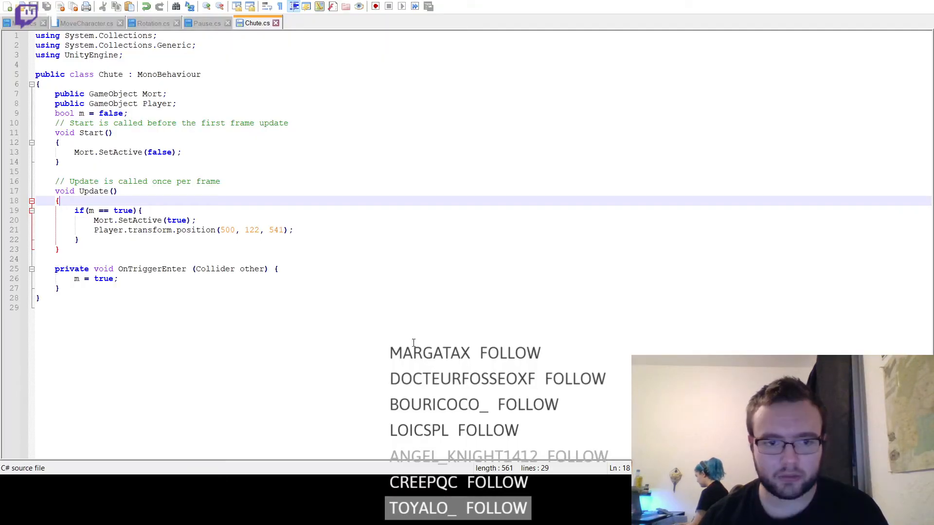
{"action": "left_click_drag", "start_coordinate": [303, 230], "coordinate": [219, 225]}
{"action": "type", "text": "= "}
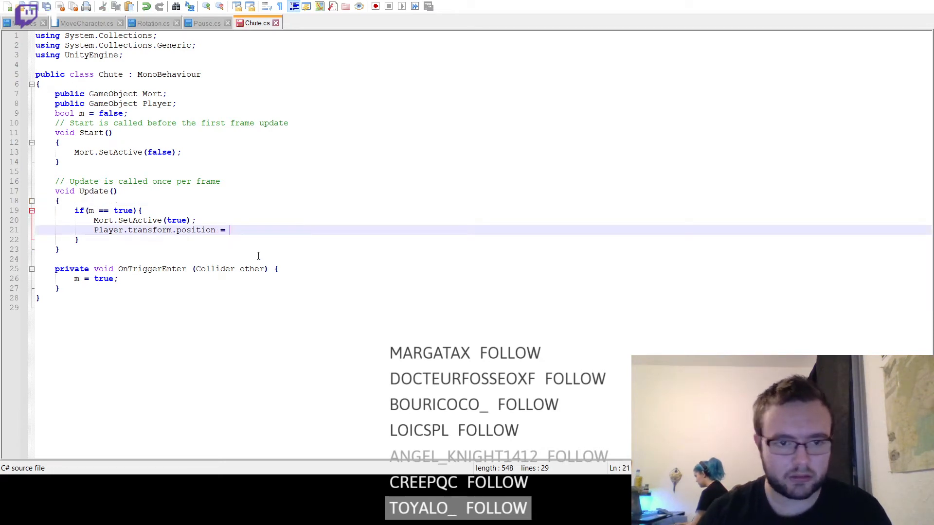
{"action": "type", "text": "new Vect"}
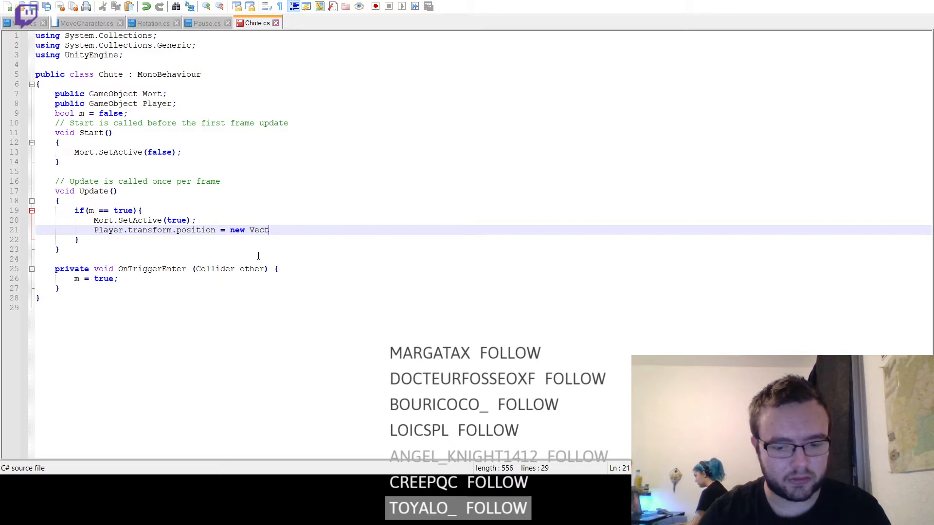
{"action": "type", "text": "or3 ("}
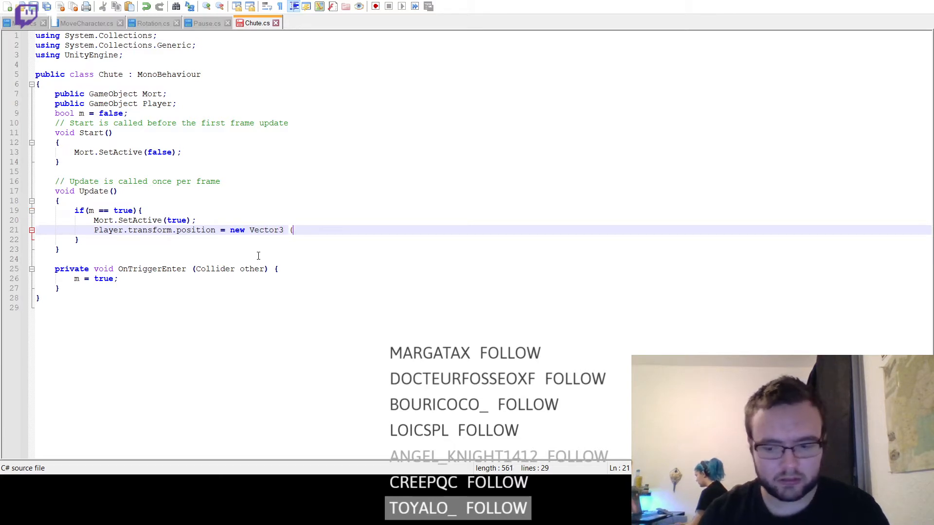
{"action": "type", "text": "500"}
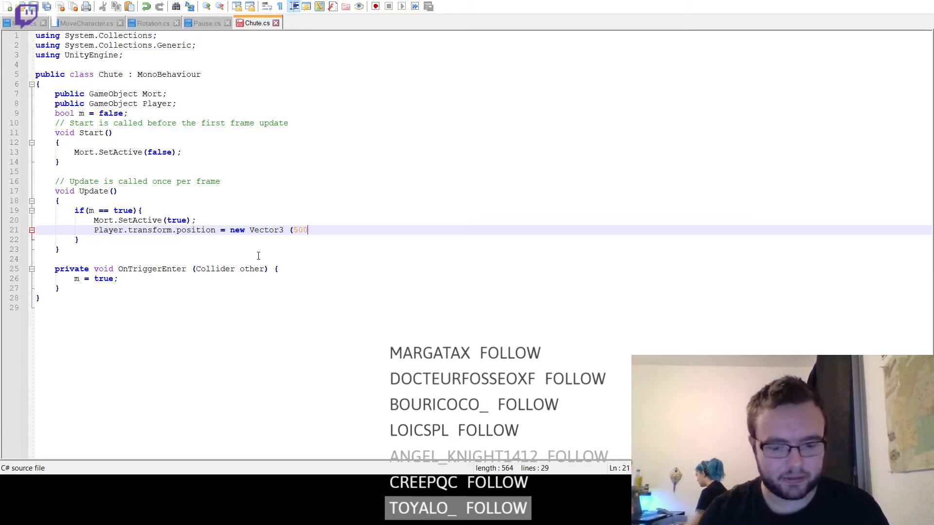
{"action": "type", "text": ", 121."}
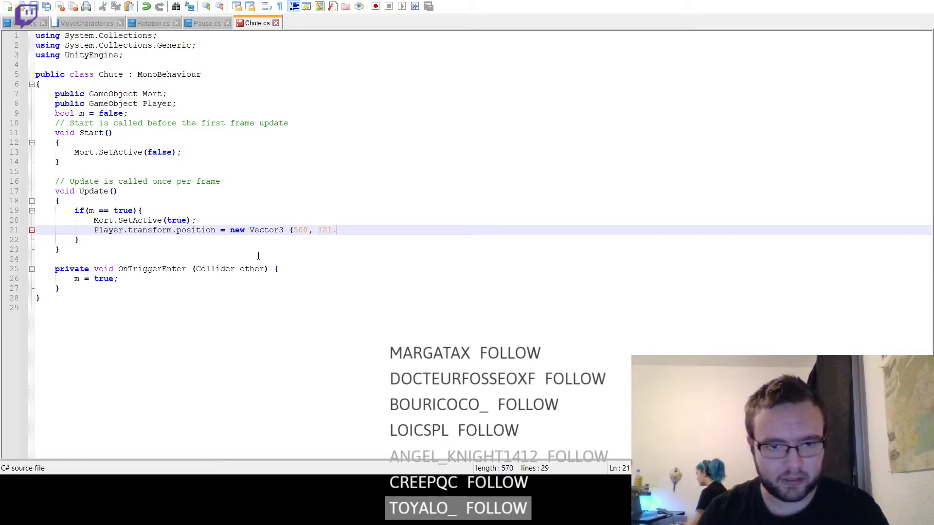
{"action": "type", "text": "7, 541);"}
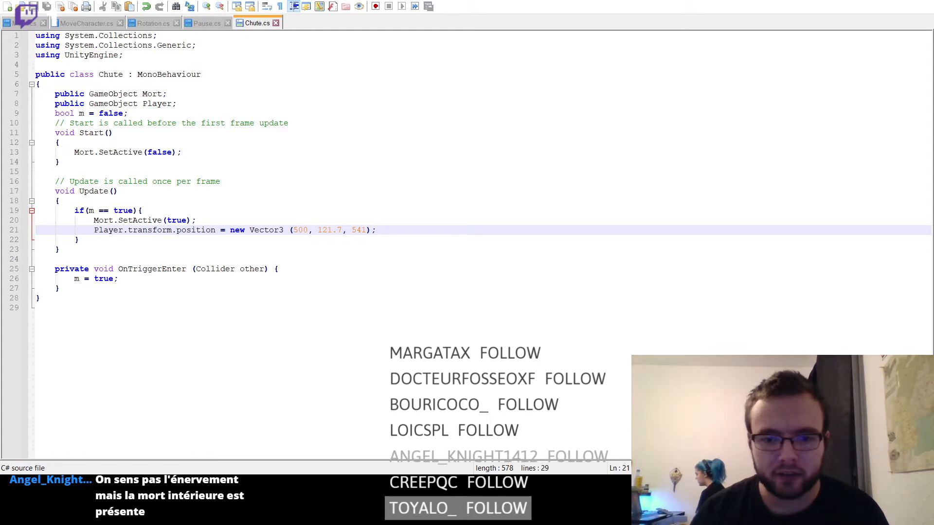
{"action": "key", "text": "alt+Tab"}
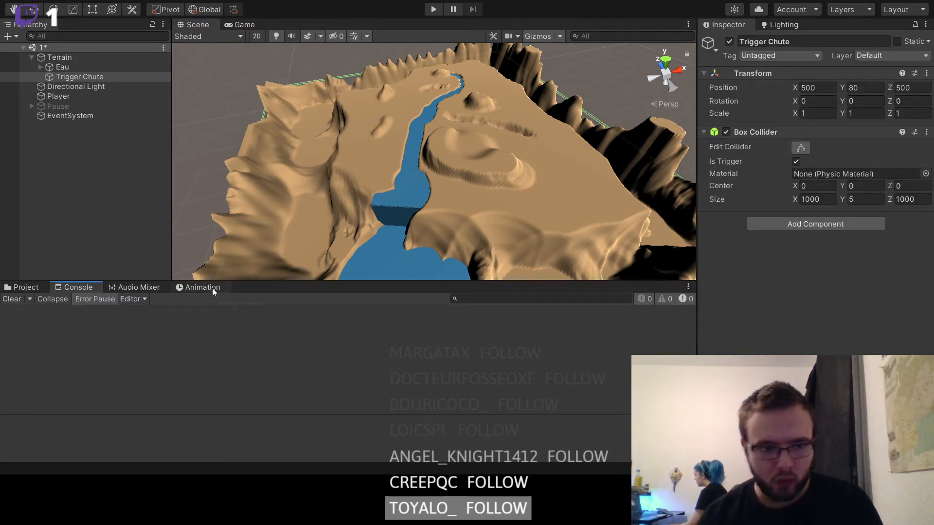
- Attach the Chute script from the Scripts folder to the Trigger Chute object and keep that object selected
{"action": "left_click", "coordinate": [19, 286]}
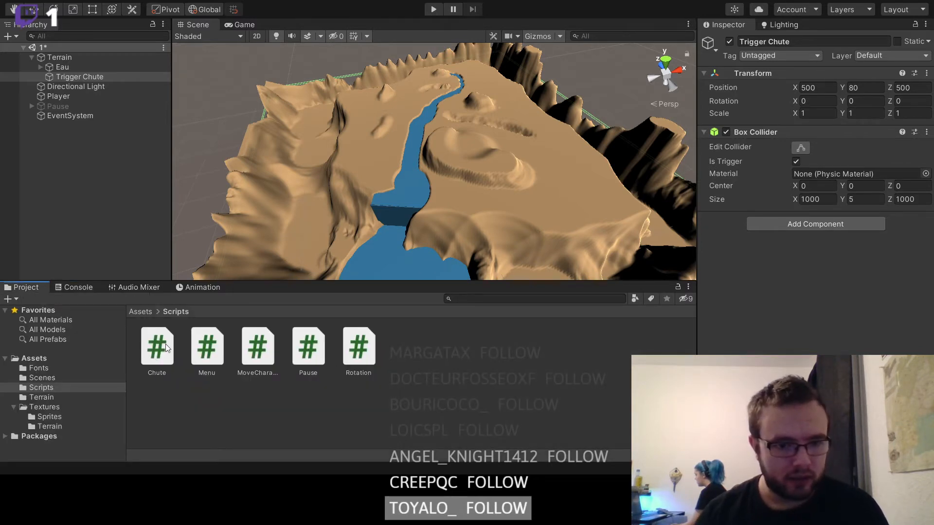
{"action": "left_click_drag", "start_coordinate": [165, 344], "coordinate": [116, 76]}
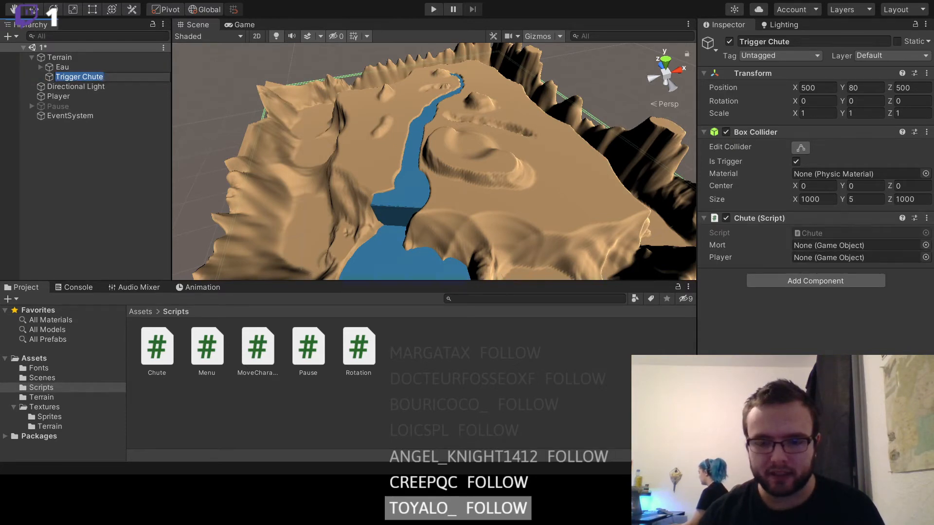
{"action": "left_click", "coordinate": [104, 77]}
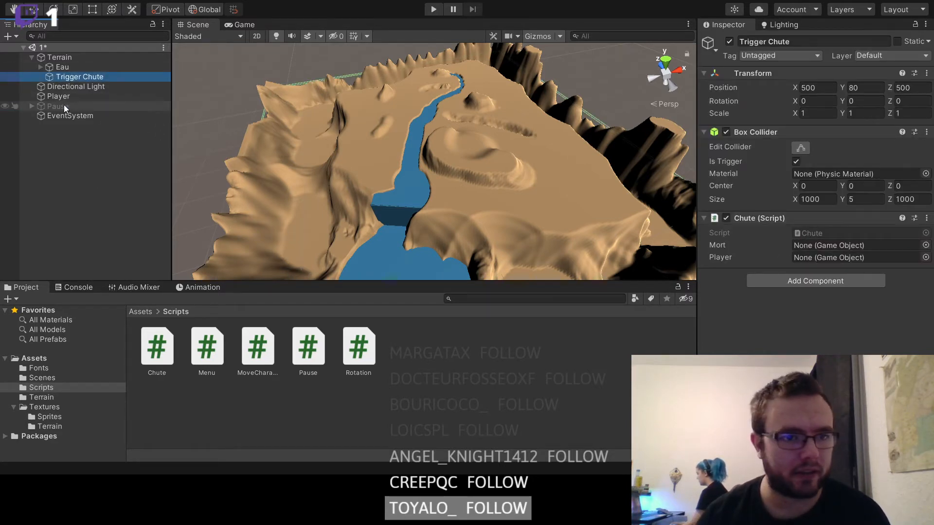
- Assign the Player object to the Chute script's Player field and start the game in play mode
{"action": "left_click_drag", "start_coordinate": [69, 98], "coordinate": [860, 256]}
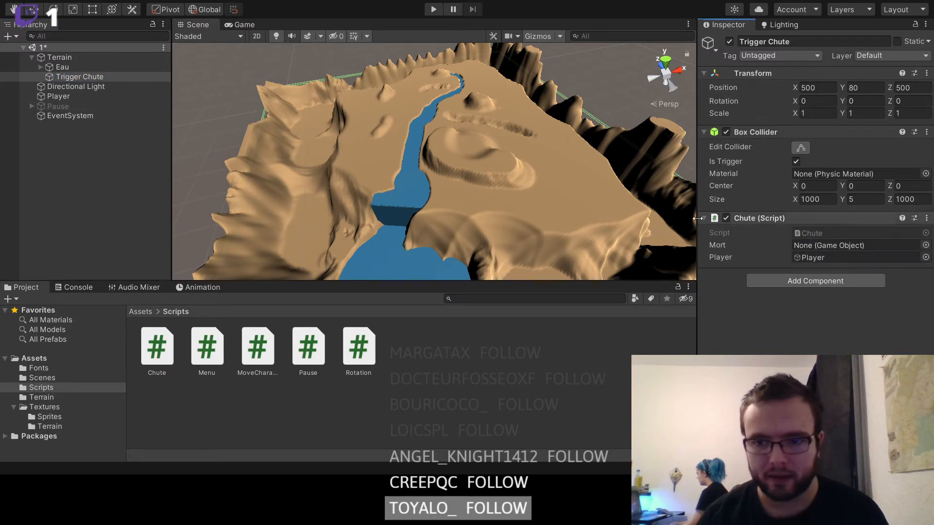
{"action": "left_click", "coordinate": [437, 12]}
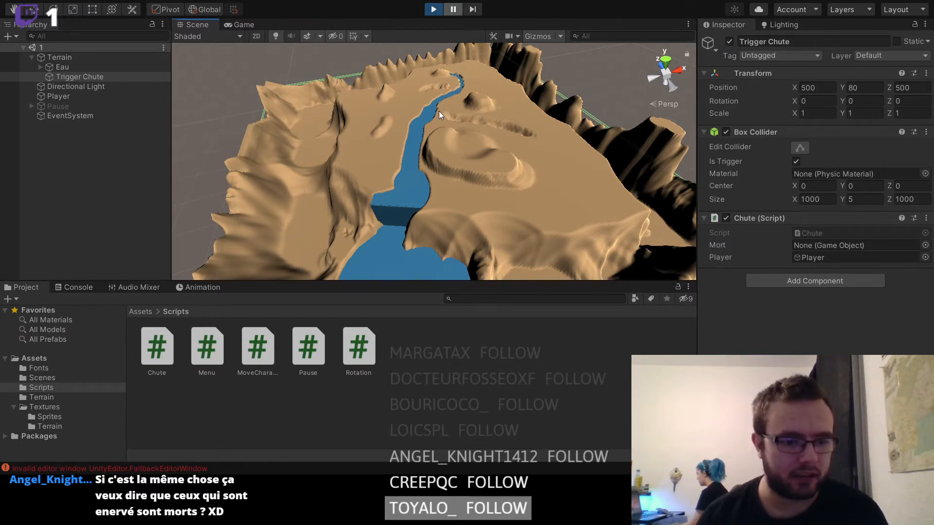
- Stop play mode, review the errors in the console, clear them, and recheck the Trigger Chute object's Chute script fields
{"action": "left_click", "coordinate": [438, 10]}
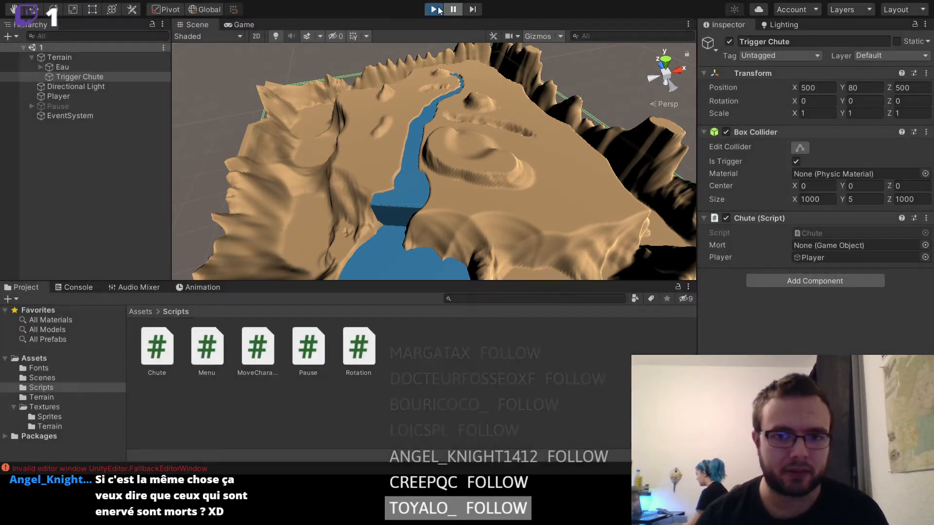
{"action": "left_click", "coordinate": [63, 289]}
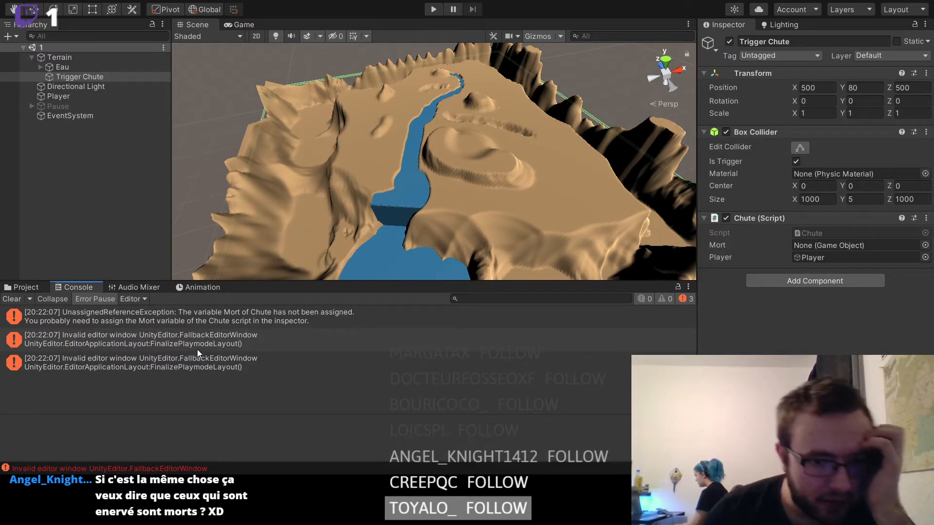
{"action": "left_click", "coordinate": [303, 320]}
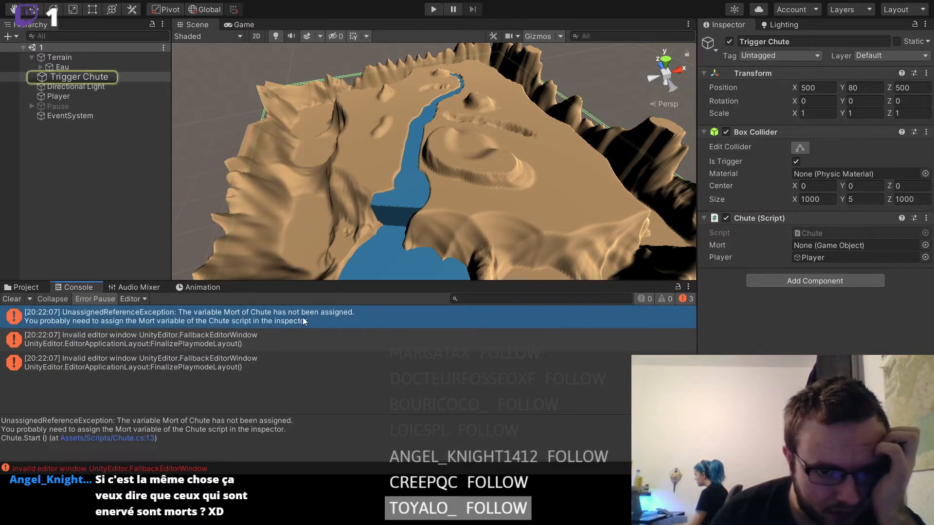
{"action": "left_click", "coordinate": [273, 344]}
{"action": "left_click", "coordinate": [265, 363]}
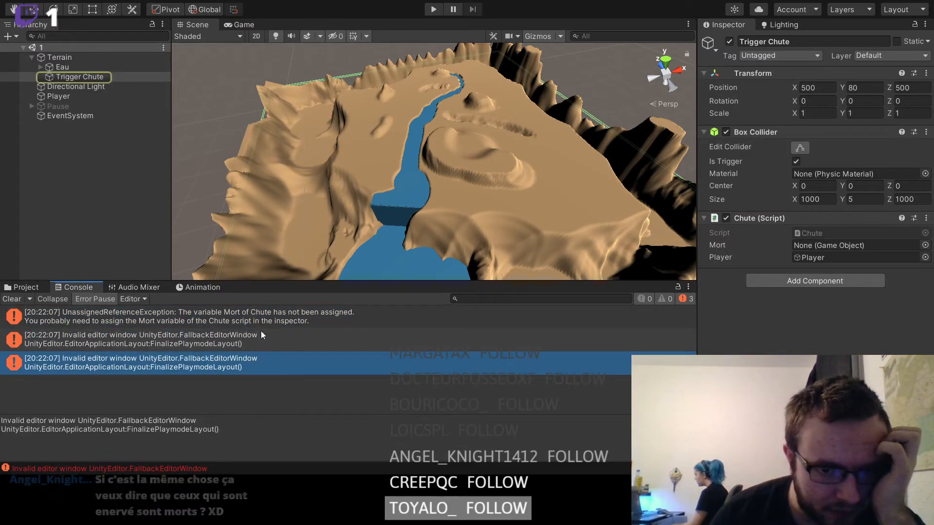
{"action": "left_click", "coordinate": [23, 297]}
{"action": "left_click", "coordinate": [22, 288]}
{"action": "left_click", "coordinate": [81, 77]}
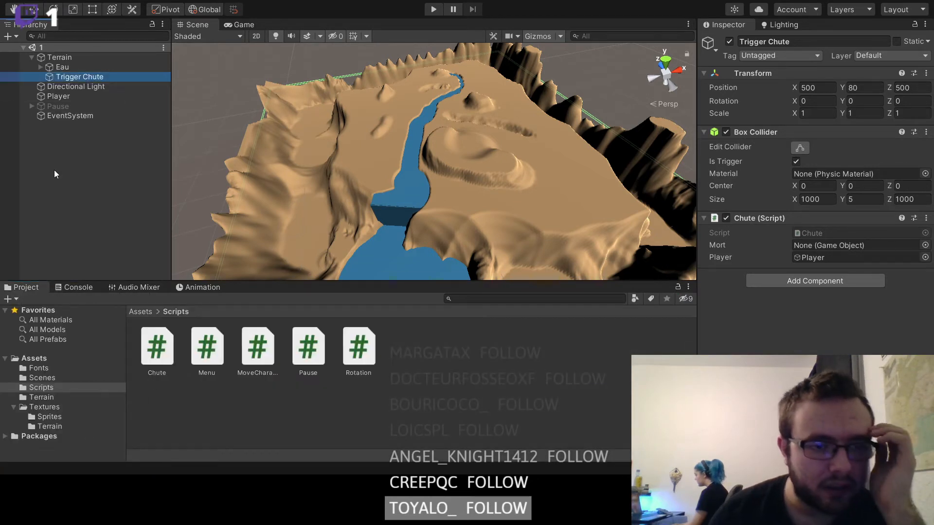
- Create a UI Canvas at the root of the scene hierarchy and rename it Mort
{"action": "left_click", "coordinate": [54, 173]}
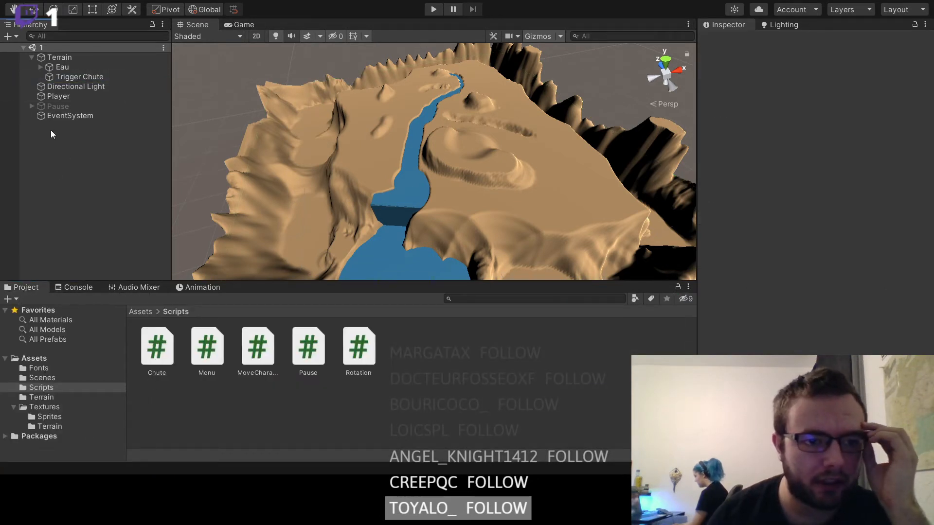
{"action": "left_click", "coordinate": [188, 291]}
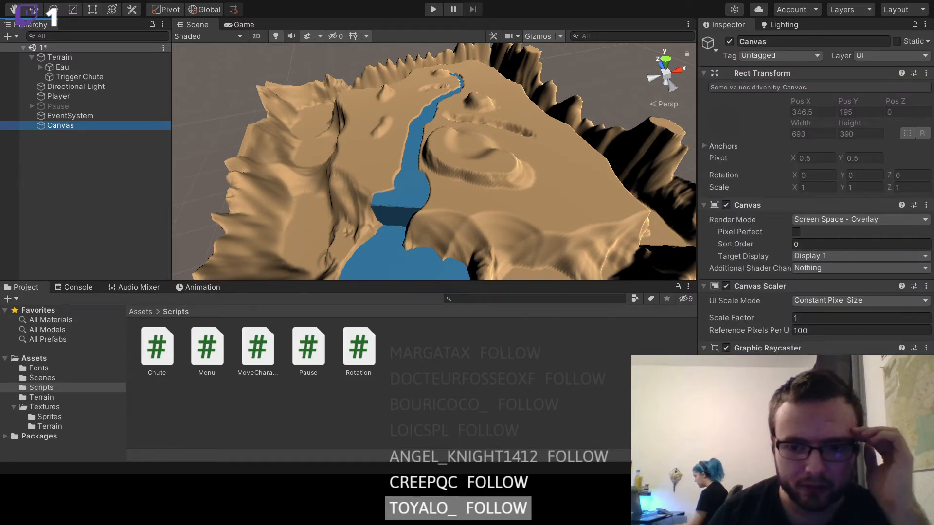
{"action": "left_click", "coordinate": [67, 127]}
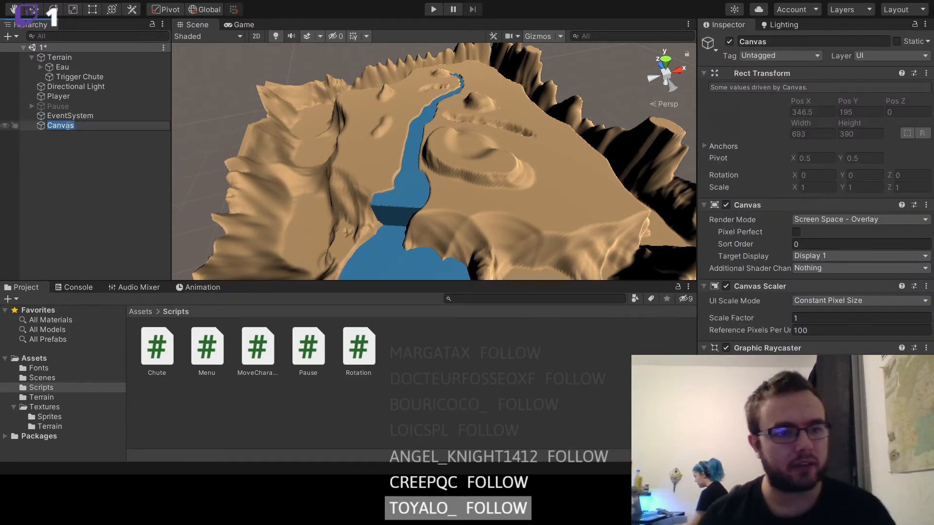
{"action": "type", "text": "Mort"}
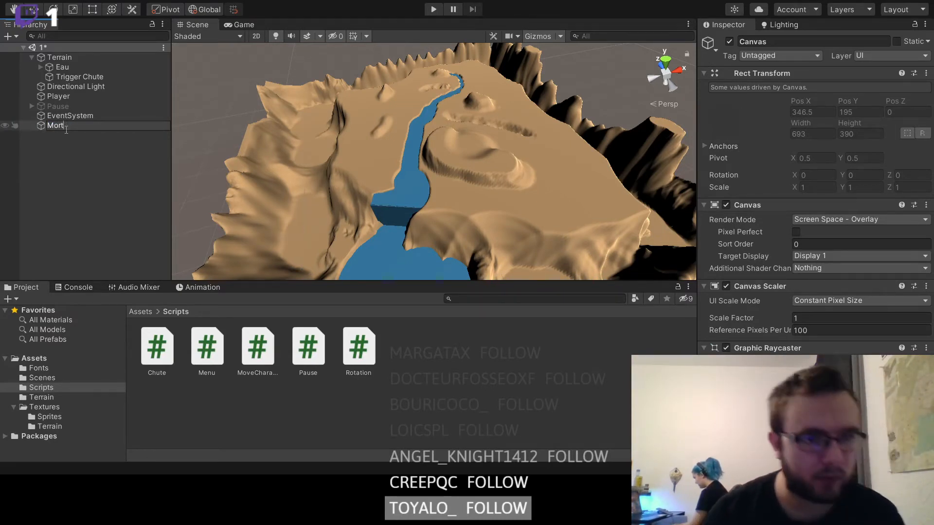
{"action": "key", "text": "Return"}
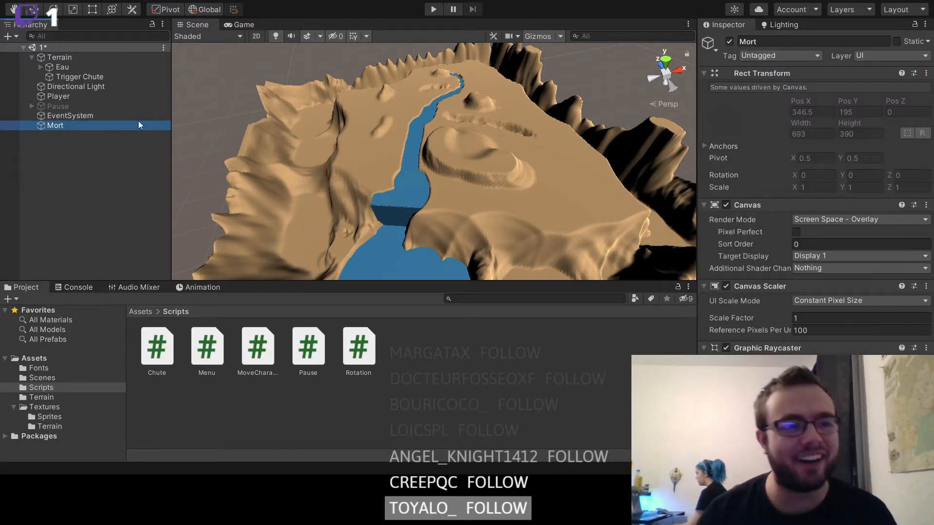
- Add a Panel inside the Mort canvas and make its image colour fully opaque black
{"action": "left_click", "coordinate": [235, 24]}
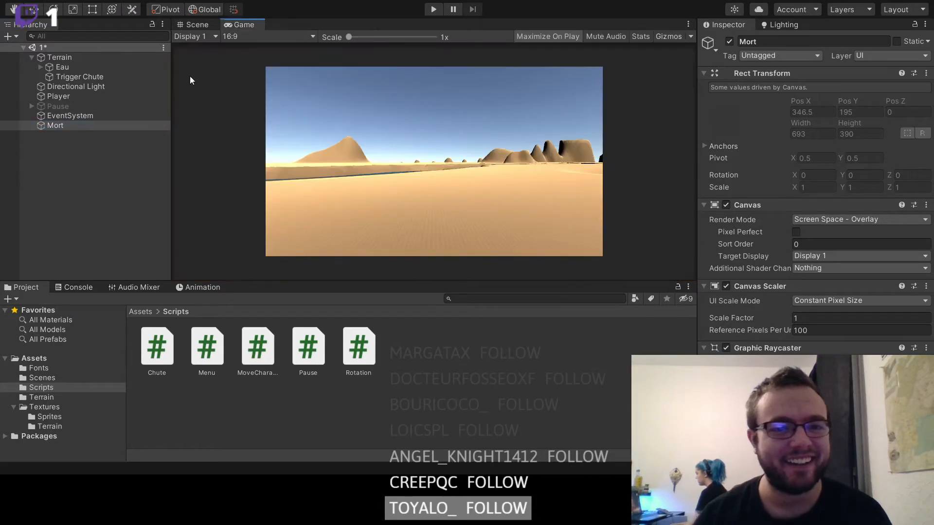
{"action": "left_click", "coordinate": [111, 124]}
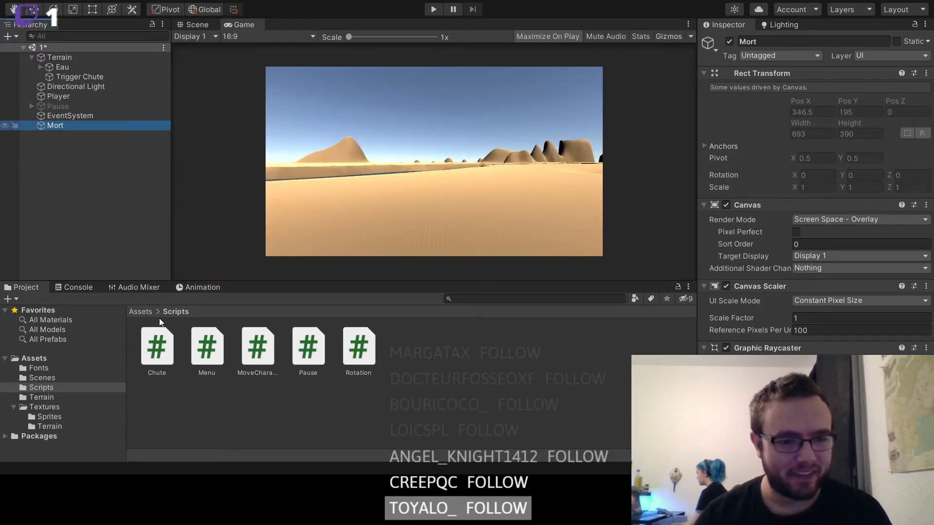
{"action": "left_click", "coordinate": [263, 289]}
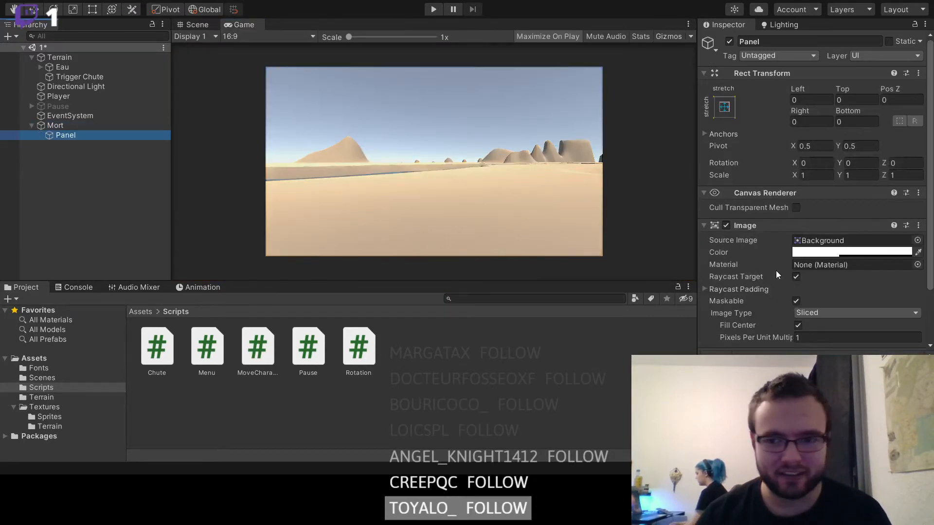
{"action": "left_click", "coordinate": [819, 255]}
{"action": "left_click", "coordinate": [838, 326]}
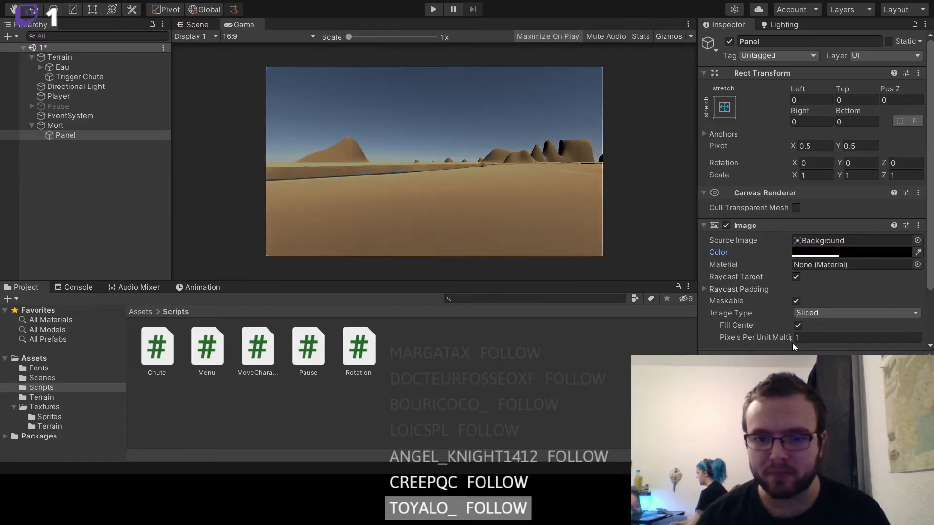
{"action": "left_click_drag", "start_coordinate": [827, 428], "coordinate": [890, 428]}
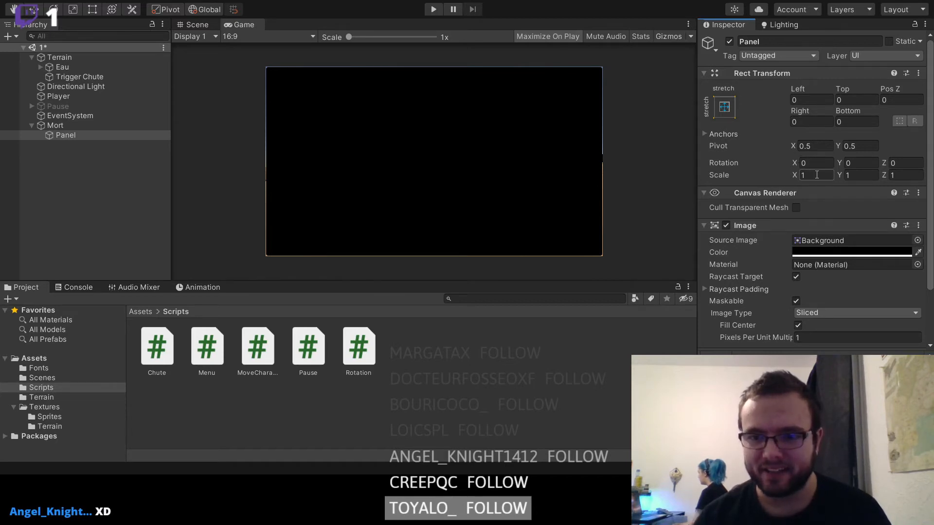
- Enlarge the panel past all canvas edges, to about -37 left, -22 top, -33 right and -21 bottom, and check the game view
{"action": "left_click", "coordinate": [193, 24]}
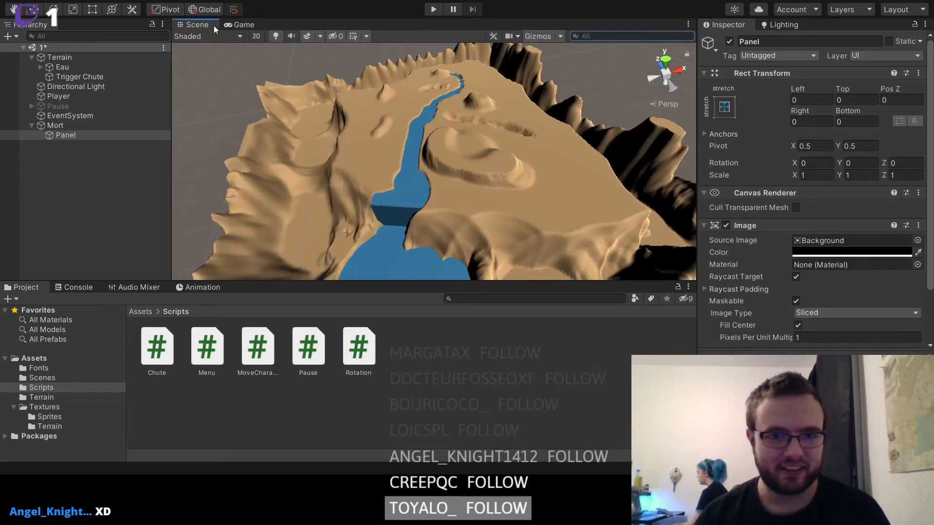
{"action": "left_click", "coordinate": [254, 35]}
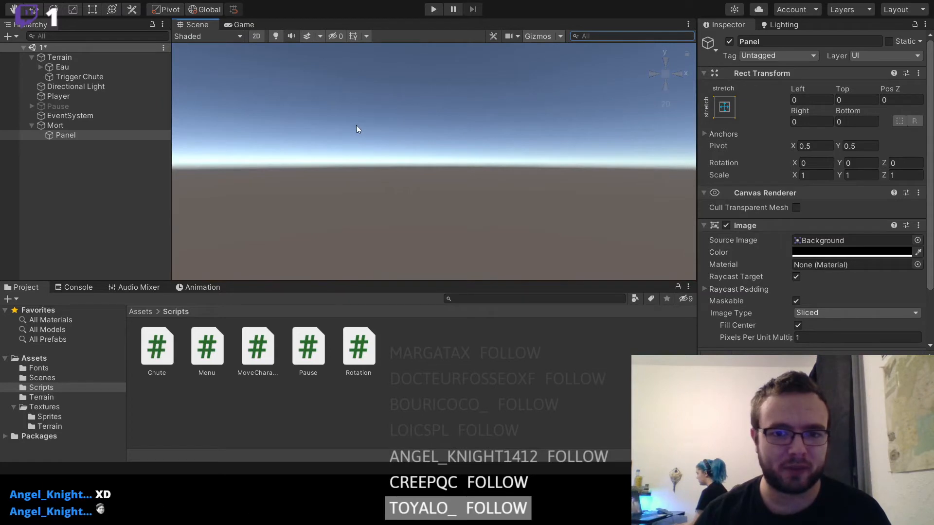
{"action": "key", "text": "f"}
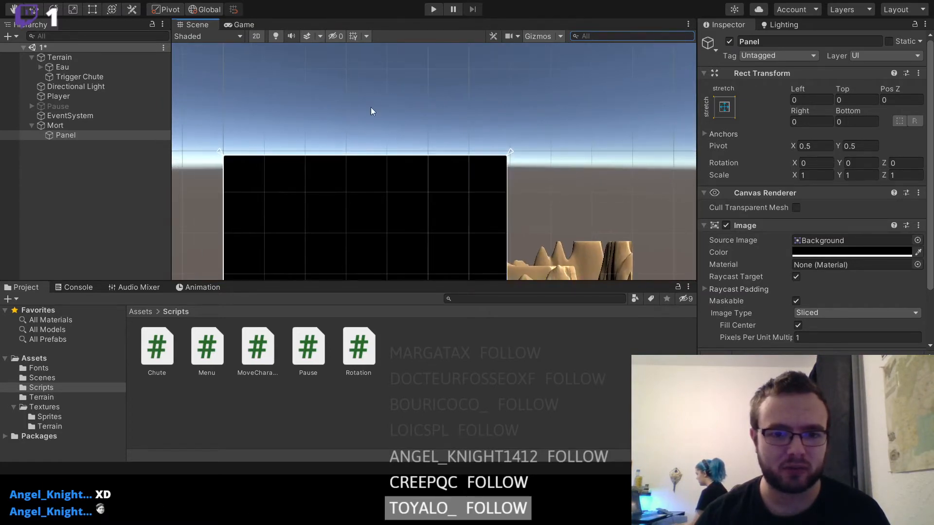
{"action": "middle_click_drag", "start_coordinate": [371, 107], "coordinate": [405, 52]}
{"action": "middle_click_drag", "start_coordinate": [206, 193], "coordinate": [231, 162]}
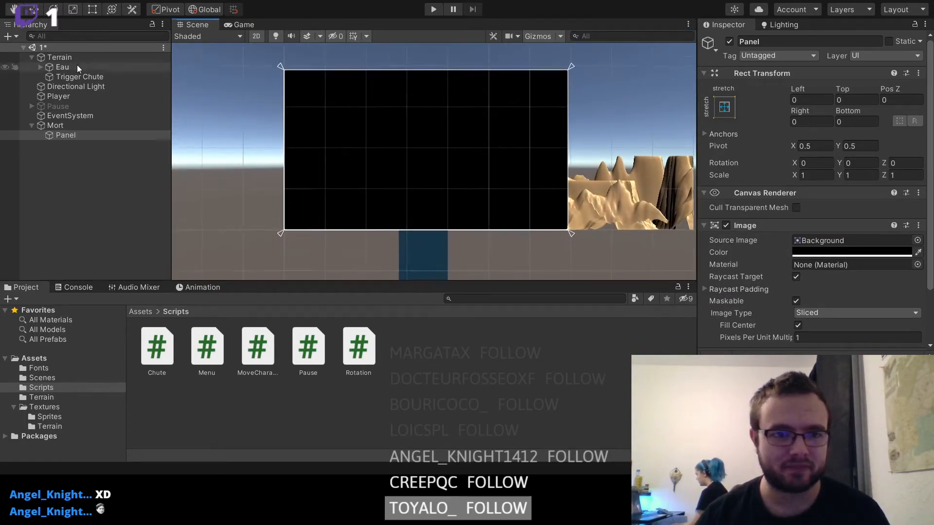
{"action": "left_click", "coordinate": [92, 11]}
{"action": "left_click_drag", "start_coordinate": [284, 69], "coordinate": [268, 62]}
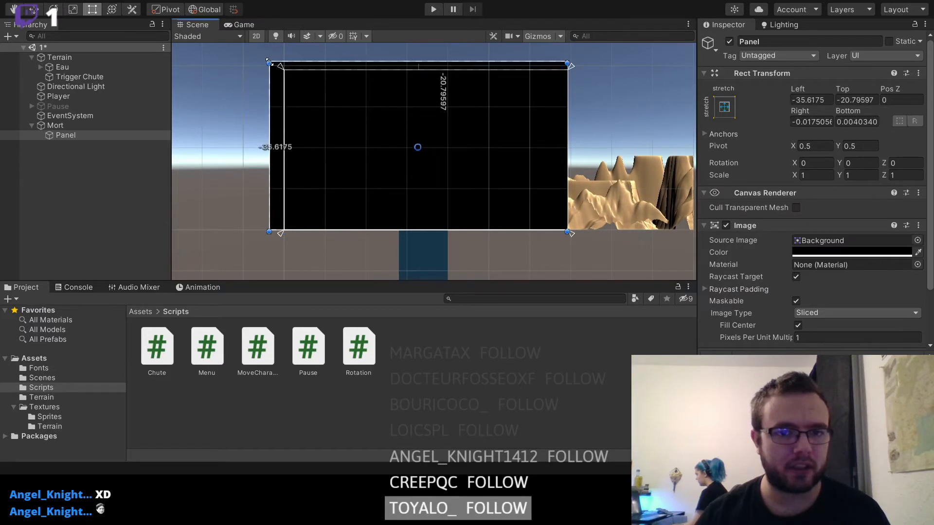
{"action": "left_click_drag", "start_coordinate": [567, 232], "coordinate": [581, 241]}
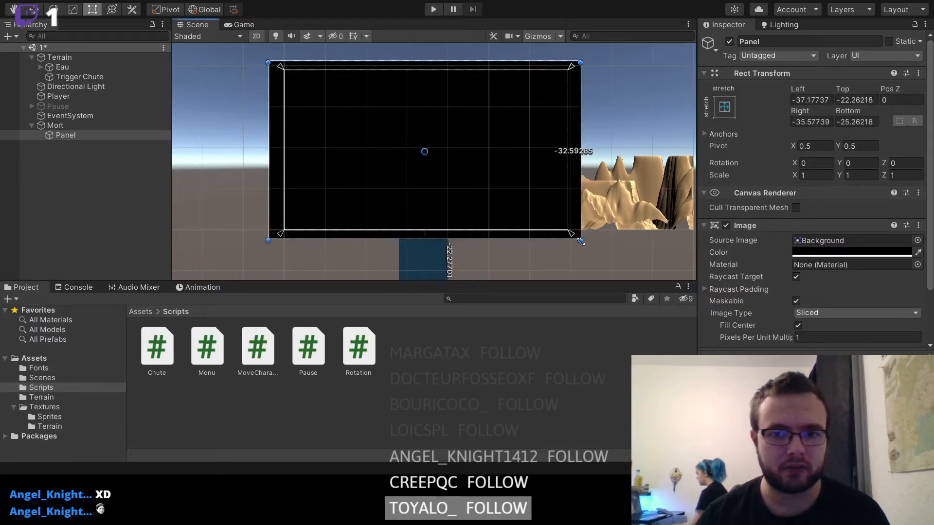
{"action": "left_click", "coordinate": [237, 24]}
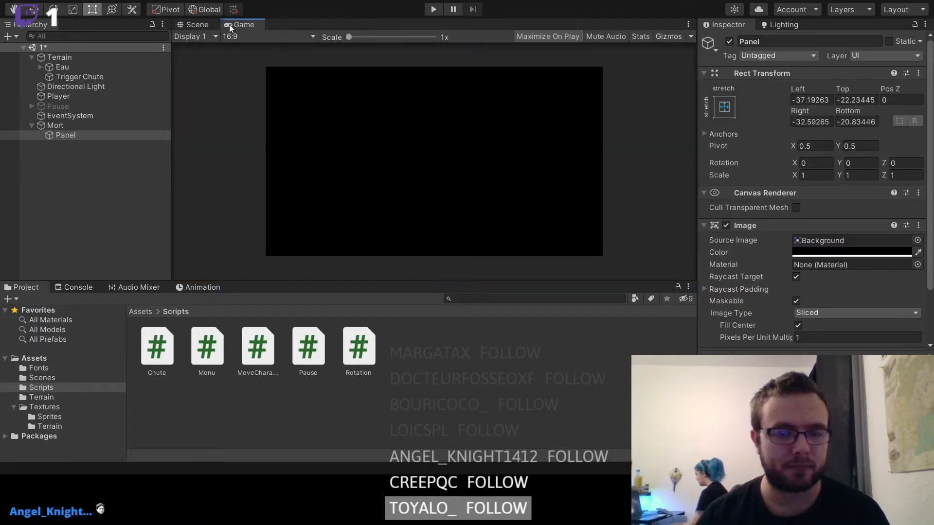
- Switch the Scene view back to 3D perspective over the terrain and river
{"action": "left_click", "coordinate": [184, 25]}
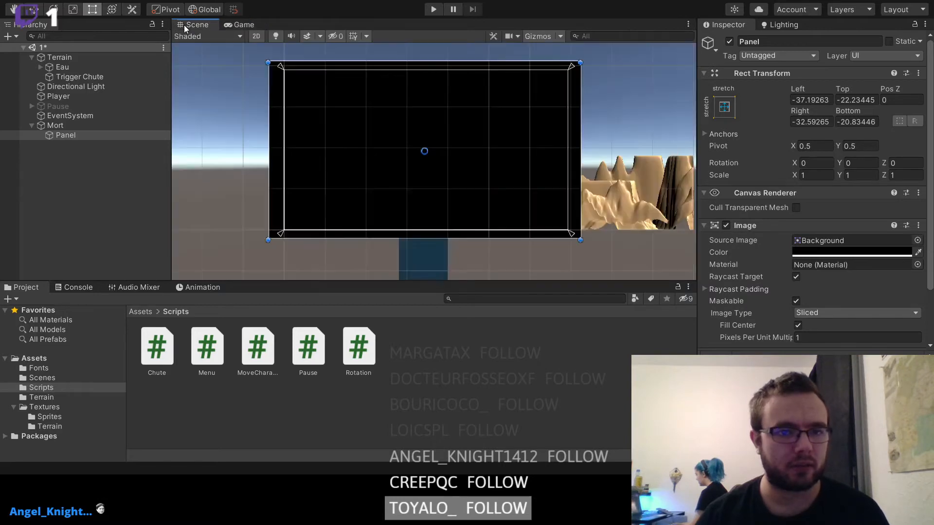
{"action": "left_click", "coordinate": [259, 38]}
{"action": "scroll", "coordinate": [371, 150], "scroll_direction": "up", "scroll_amount": 6}
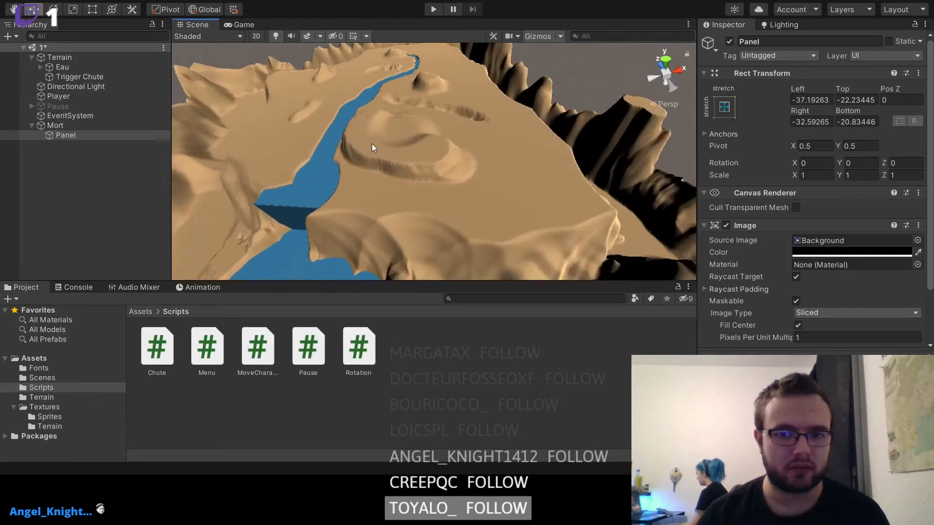
{"action": "middle_click_drag", "start_coordinate": [371, 144], "coordinate": [511, 255]}
{"action": "scroll", "coordinate": [428, 157], "scroll_direction": "up", "scroll_amount": 5}
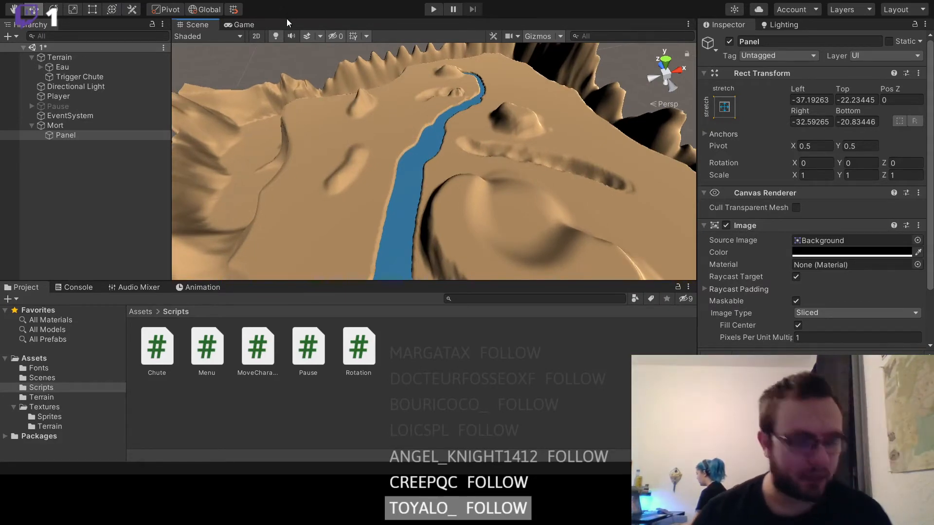
- Add a Text element inside the Mort canvas's Panel and set its text to MORT
{"action": "left_click", "coordinate": [243, 25]}
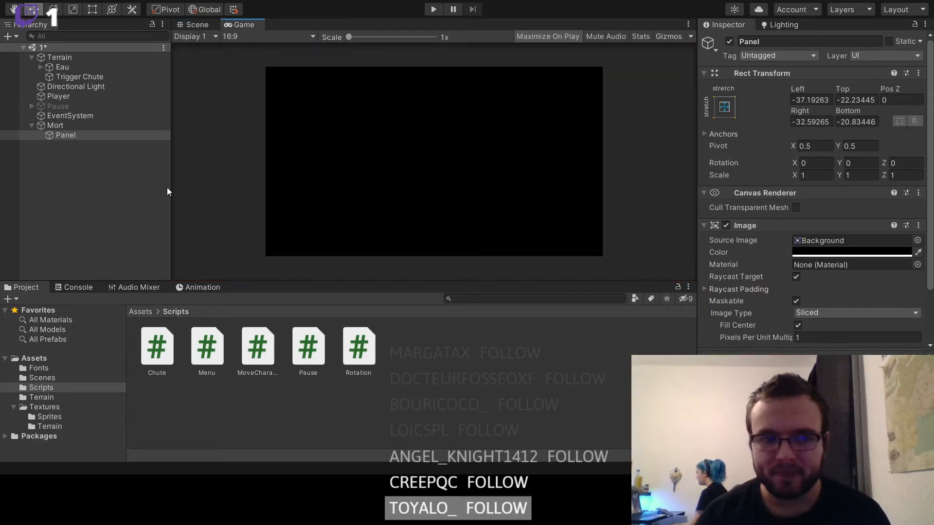
{"action": "left_click", "coordinate": [63, 135]}
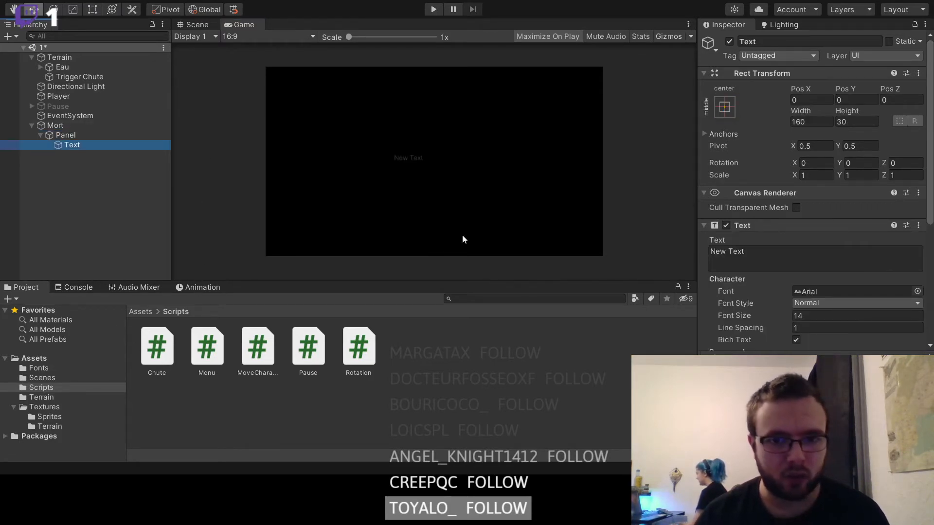
{"action": "left_click", "coordinate": [785, 258]}
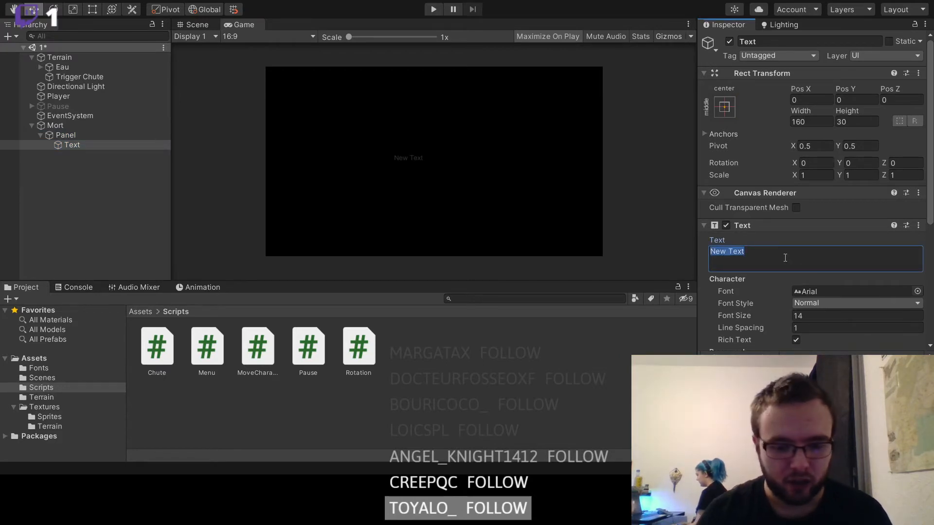
{"action": "type", "text": "MO"}
{"action": "key", "text": "BackSpace"}
{"action": "key", "text": "BackSpace"}
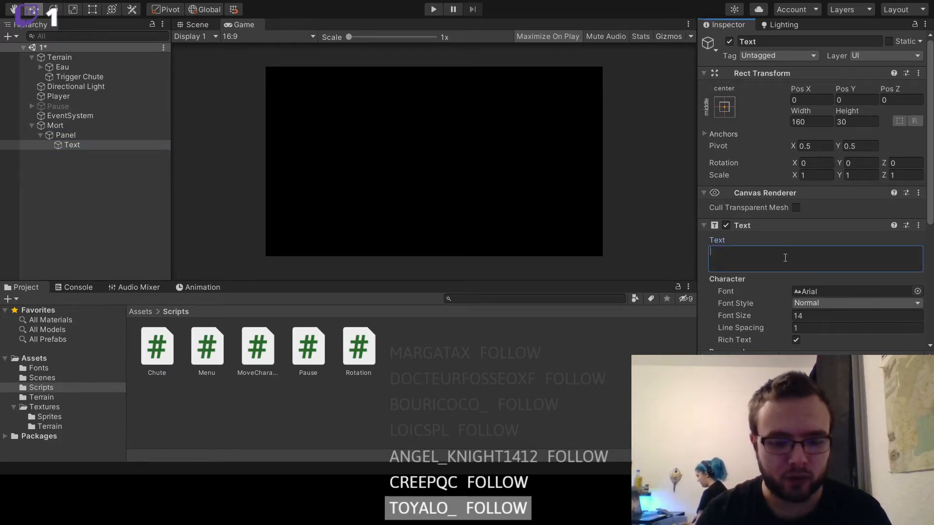
{"action": "type", "text": "MORT"}
- Centre the MORT text horizontally and vertically and colour it white
{"action": "scroll", "coordinate": [764, 297], "scroll_direction": "down", "scroll_amount": 3}
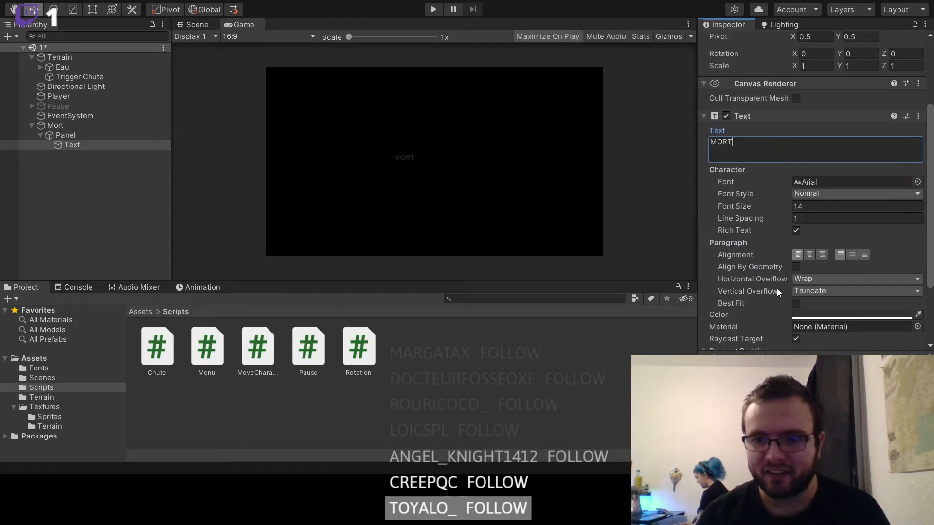
{"action": "left_click", "coordinate": [809, 257]}
{"action": "left_click", "coordinate": [851, 255]}
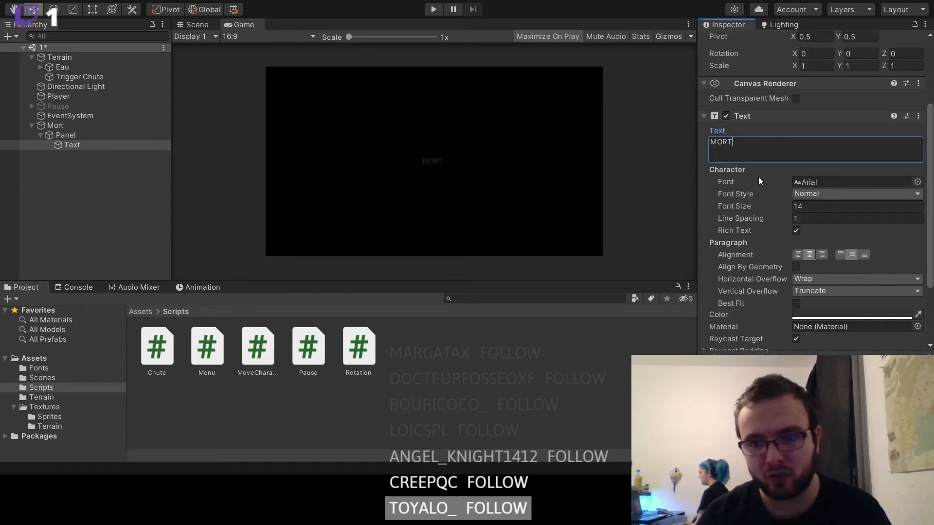
{"action": "left_click", "coordinate": [836, 314]}
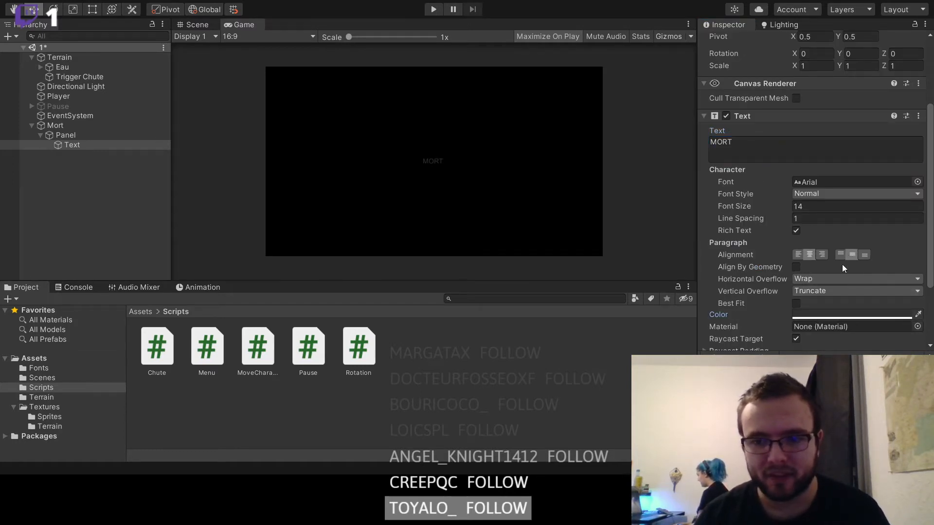
{"action": "left_click_drag", "start_coordinate": [841, 264], "coordinate": [780, 215]}
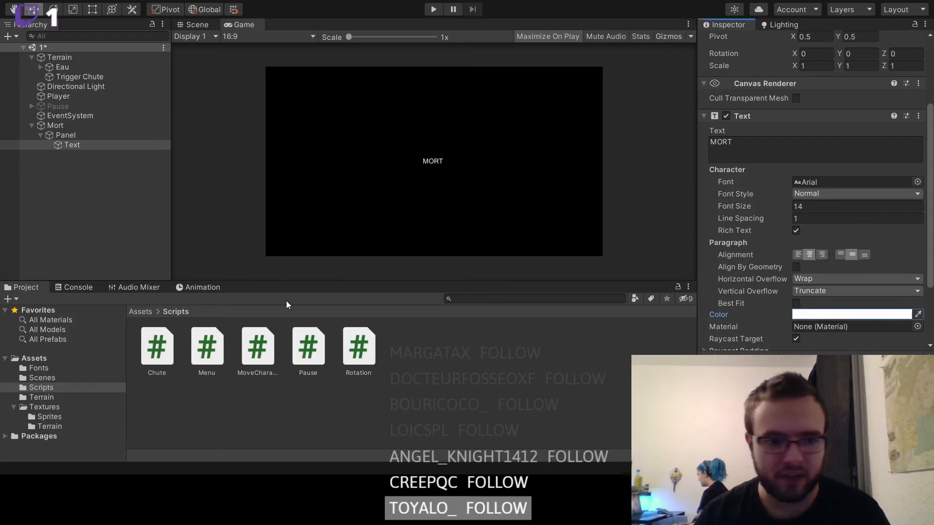
- Apply the CFFarWest font from the Fonts folder to the MORT text, increase its font size, and collapse the Mort hierarchy
{"action": "left_click", "coordinate": [86, 364]}
{"action": "left_click_drag", "start_coordinate": [157, 356], "coordinate": [845, 182]}
{"action": "left_click_drag", "start_coordinate": [766, 206], "coordinate": [775, 206]}
{"action": "left_click", "coordinate": [88, 200]}
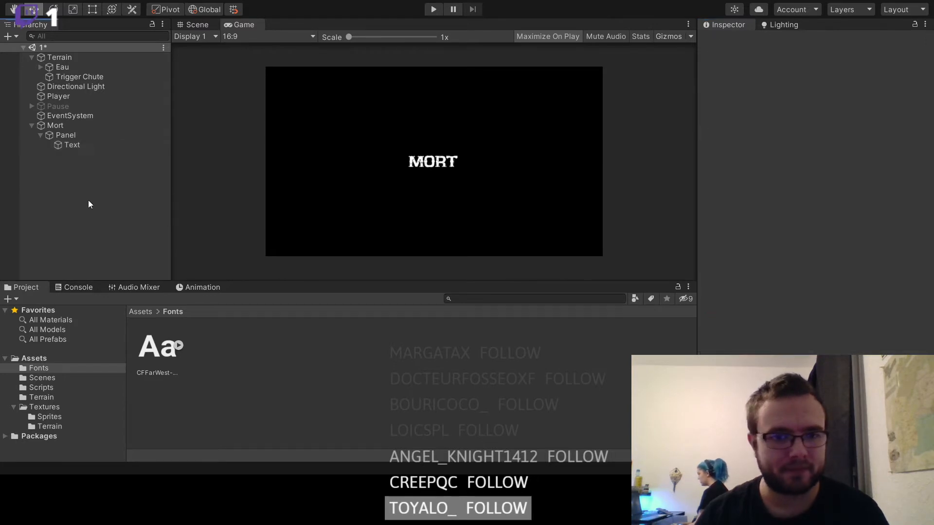
{"action": "left_click", "coordinate": [40, 136]}
{"action": "left_click", "coordinate": [31, 126]}
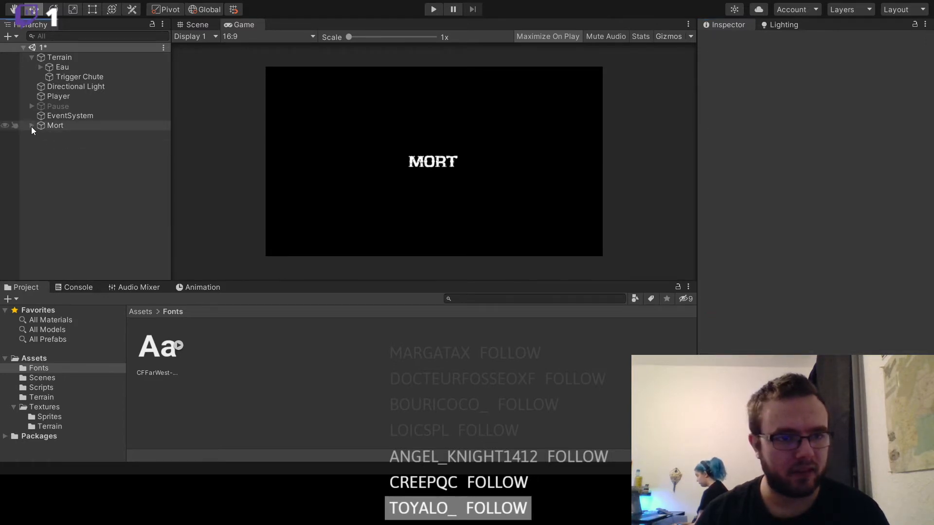
- Save the scene and deactivate the Mort canvas
{"action": "key", "text": "ctrl+s"}
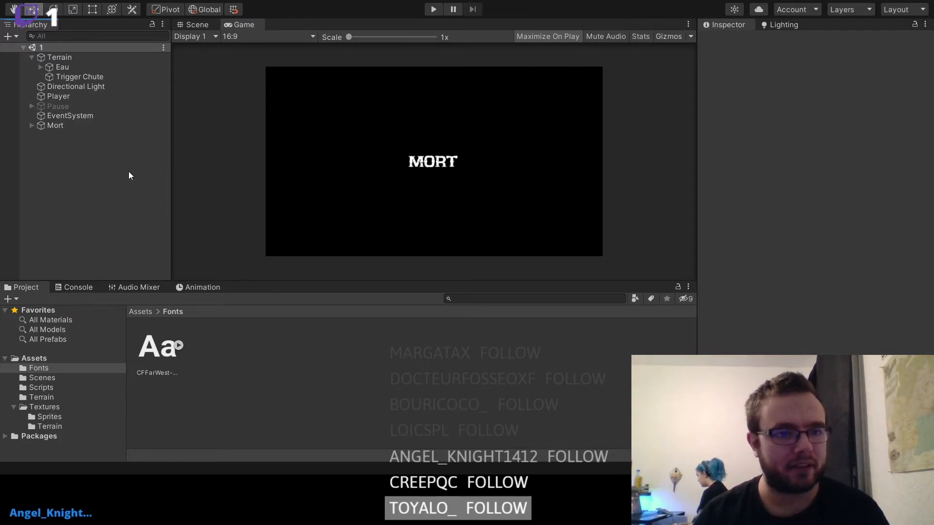
{"action": "left_click", "coordinate": [92, 128]}
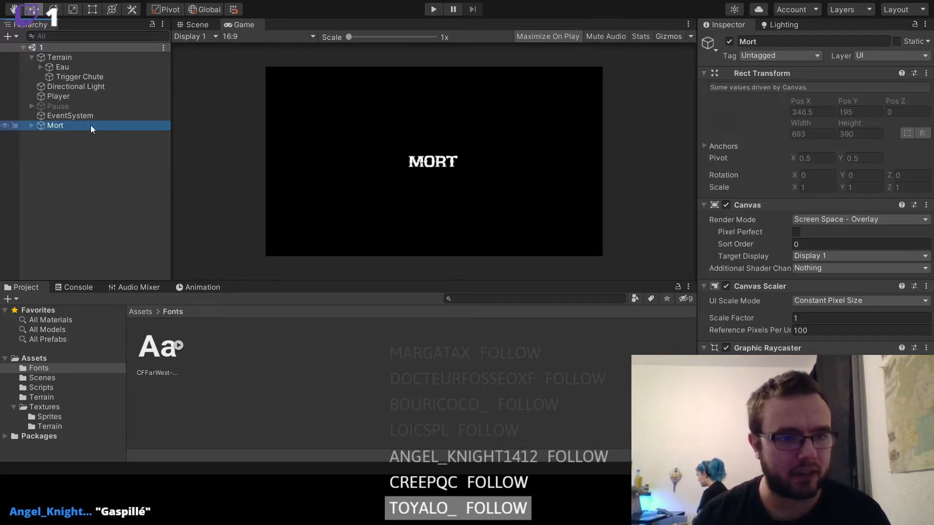
{"action": "left_click", "coordinate": [729, 42]}
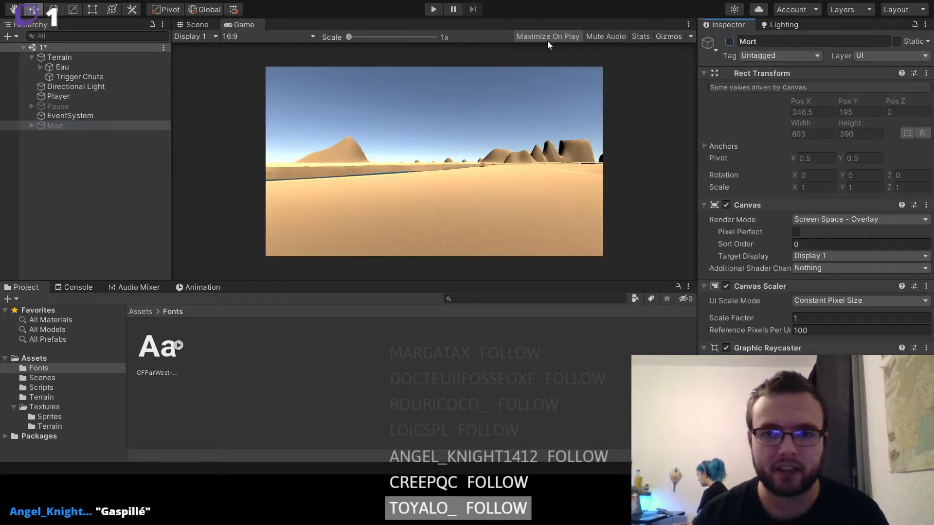
- Assign the Mort canvas to the Mort field of Trigger Chute's Chute script, and return to the root Assets folder
{"action": "left_click", "coordinate": [68, 76]}
{"action": "left_click_drag", "start_coordinate": [62, 126], "coordinate": [836, 246]}
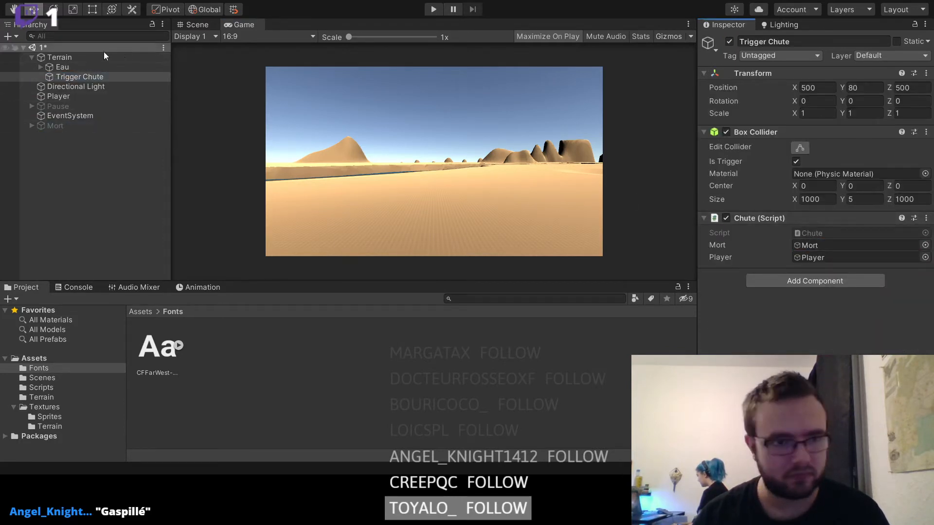
{"action": "left_click", "coordinate": [31, 57]}
{"action": "left_click", "coordinate": [75, 151]}
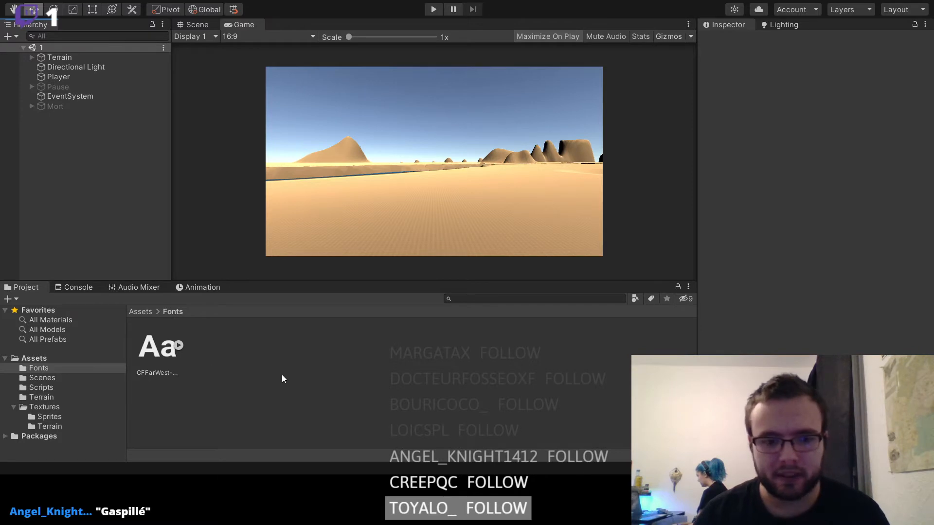
{"action": "left_click", "coordinate": [143, 314]}
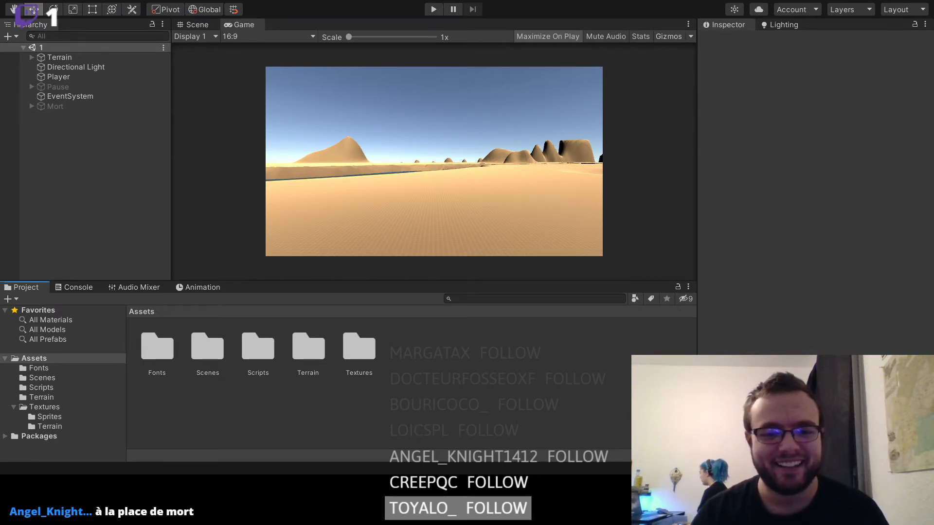
- Switch to the code editor and add an empty public void MORT () method below OnTriggerEnter in Chute.cs
{"action": "key", "text": "alt+Tab"}
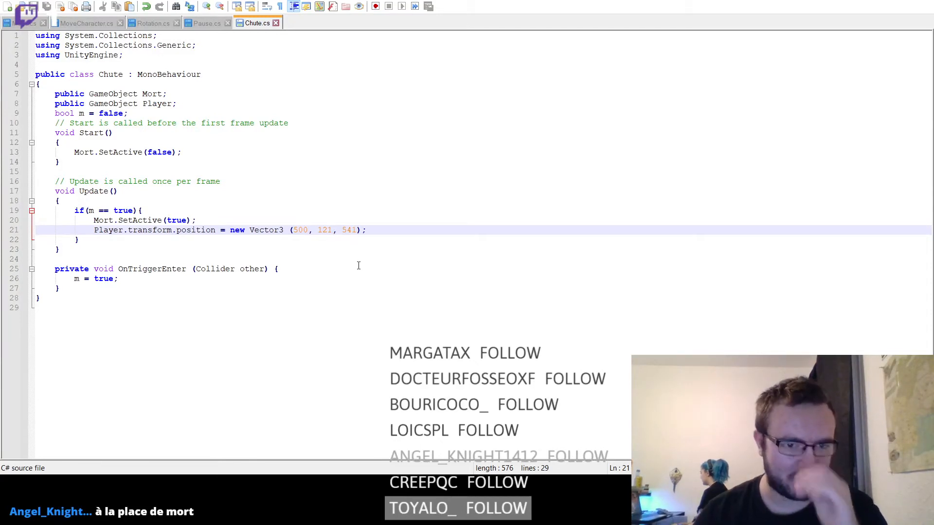
{"action": "left_click", "coordinate": [257, 216]}
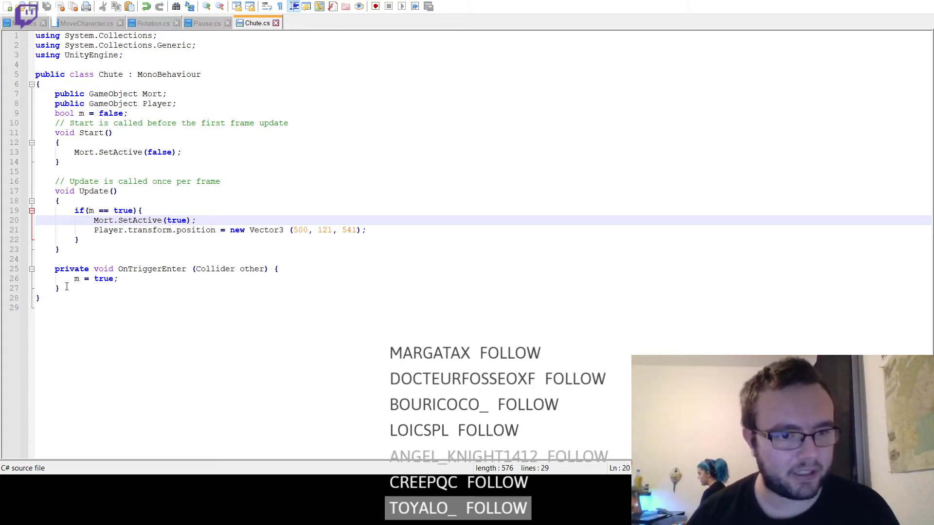
{"action": "left_click", "coordinate": [66, 287]}
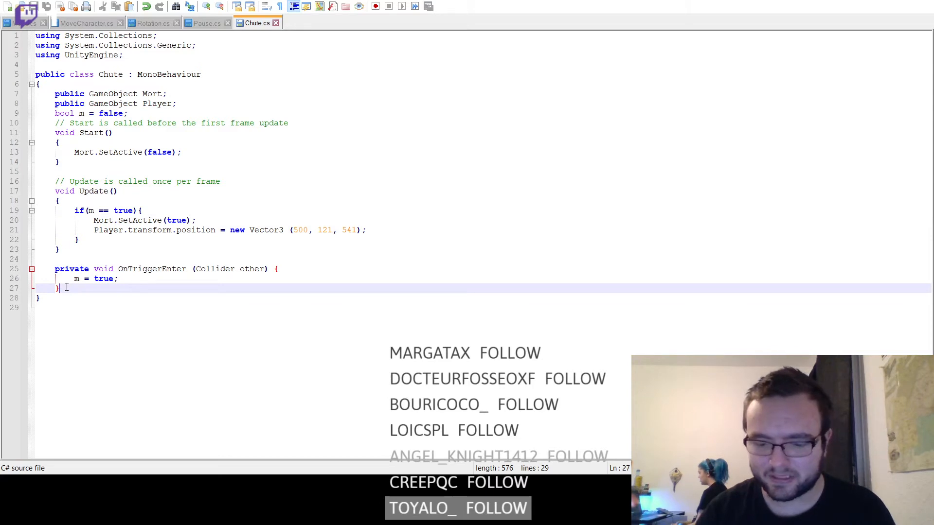
{"action": "key", "text": "Return"}
{"action": "key", "text": "Return"}
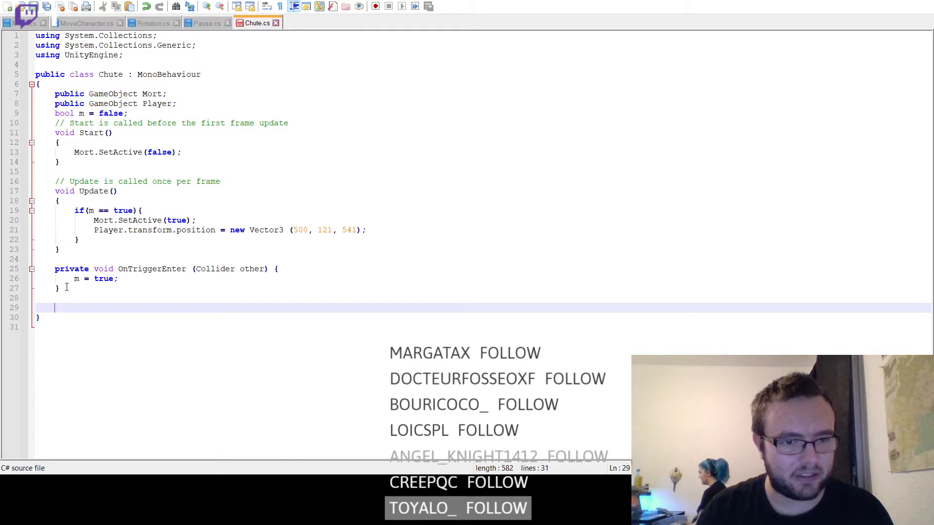
{"action": "type", "text": "public voi"}
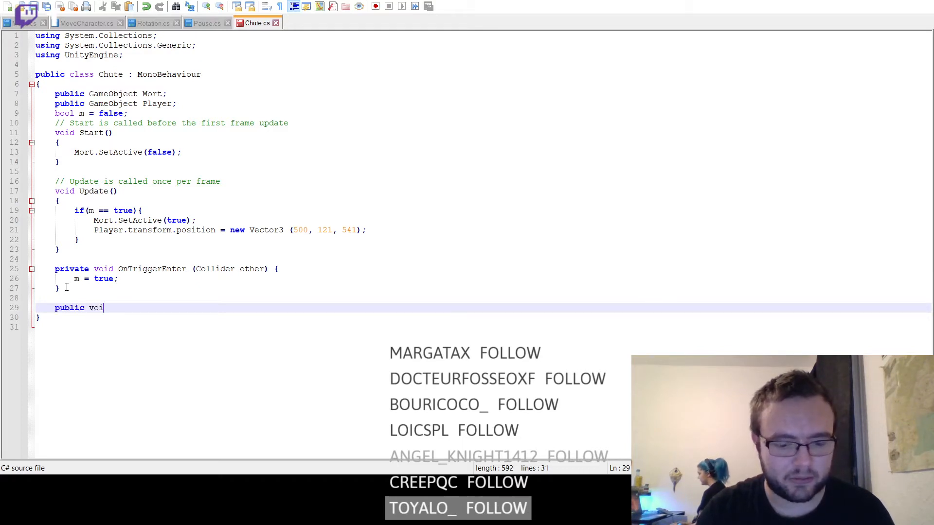
{"action": "type", "text": "d MORT"}
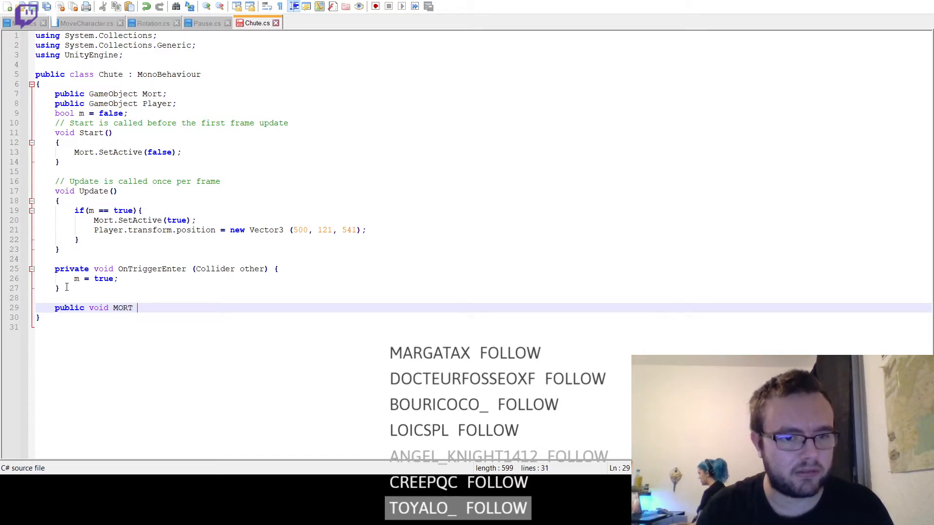
{"action": "type", "text": " () {"}
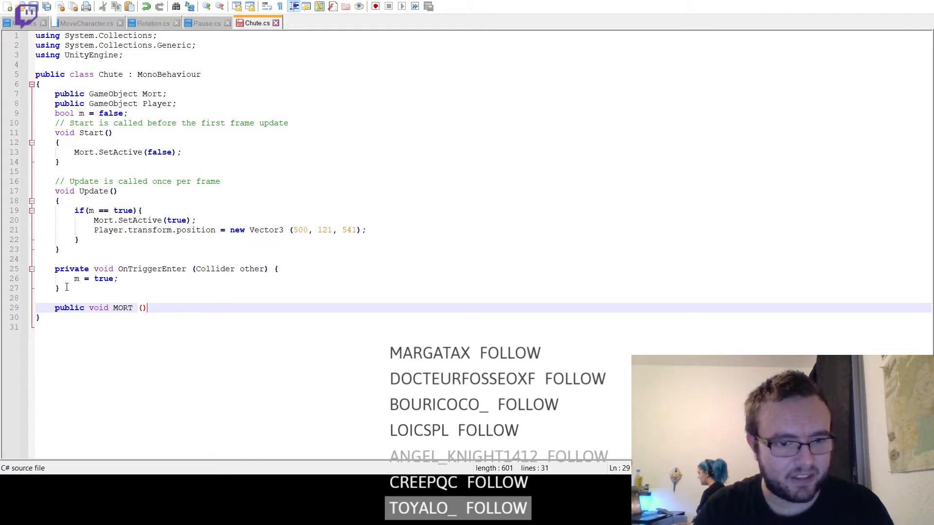
{"action": "key", "text": "Return"}
{"action": "key", "text": "Return"}
{"action": "type", "text": "}"}
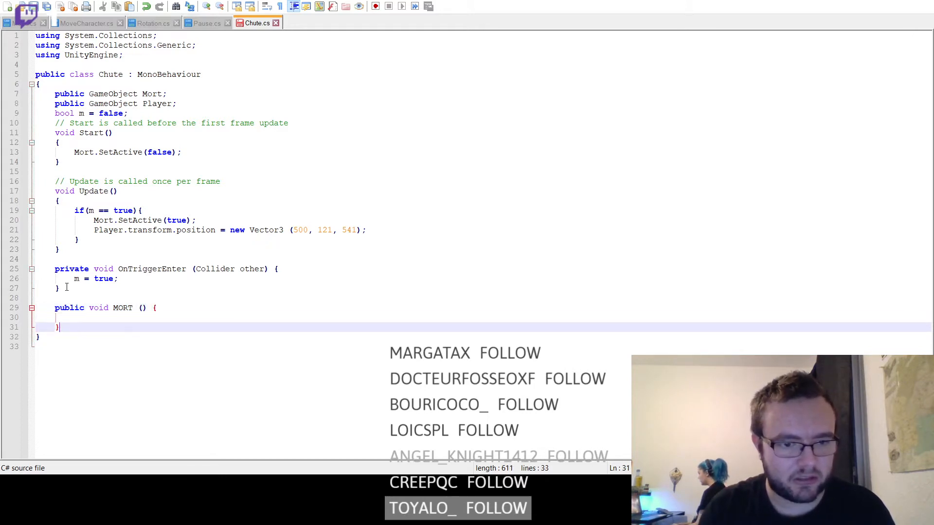
- Make the MORT method's body reset the flag with m = false;
{"action": "key", "text": "Up"}
{"action": "key", "text": "End"}
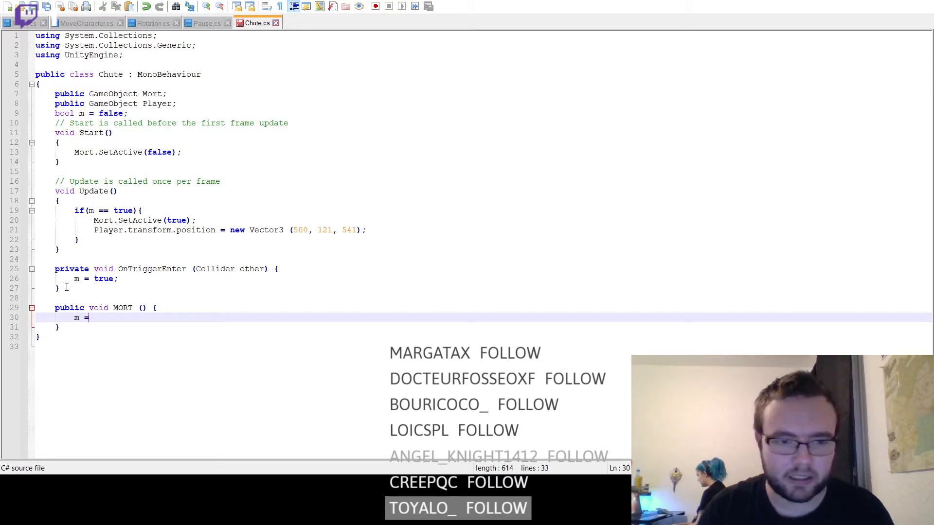
{"action": "type", "text": "m = false;"}
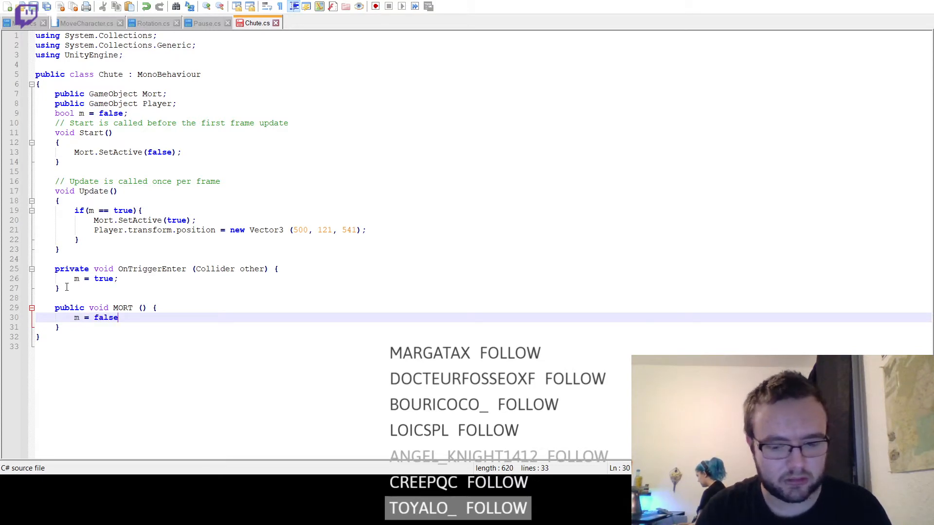
- Add an else branch to Update's m == true check that calls Mort.SetActive(false);, and save the script
{"action": "left_click", "coordinate": [83, 240]}
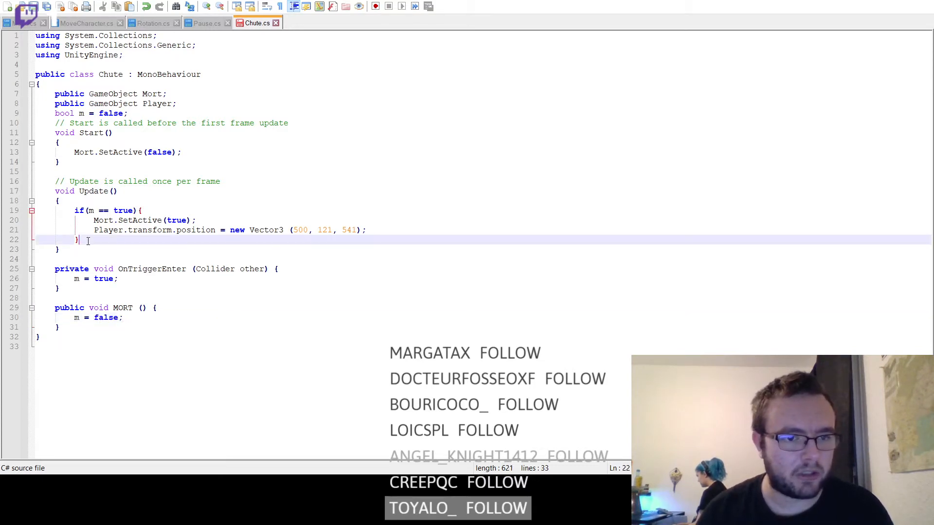
{"action": "type", "text": "else {"}
{"action": "key", "text": "Return"}
{"action": "key", "text": "Return"}
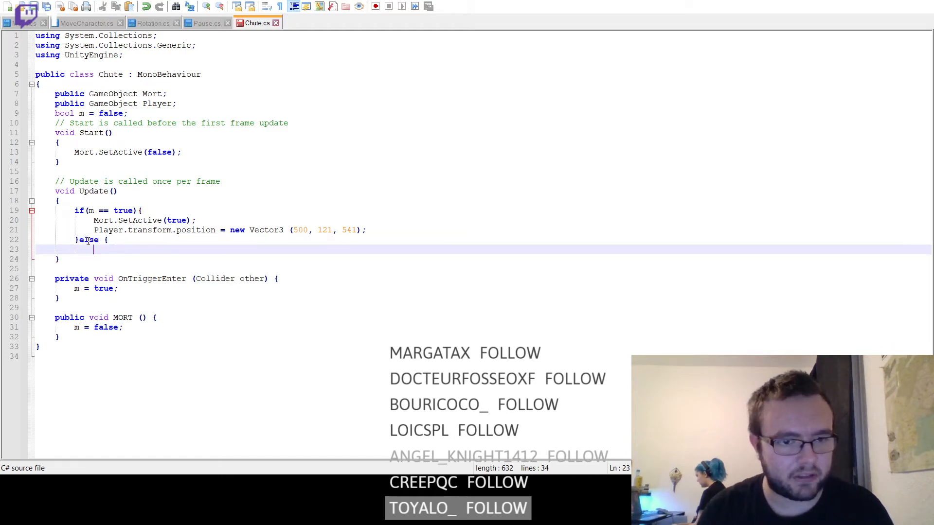
{"action": "type", "text": "}"}
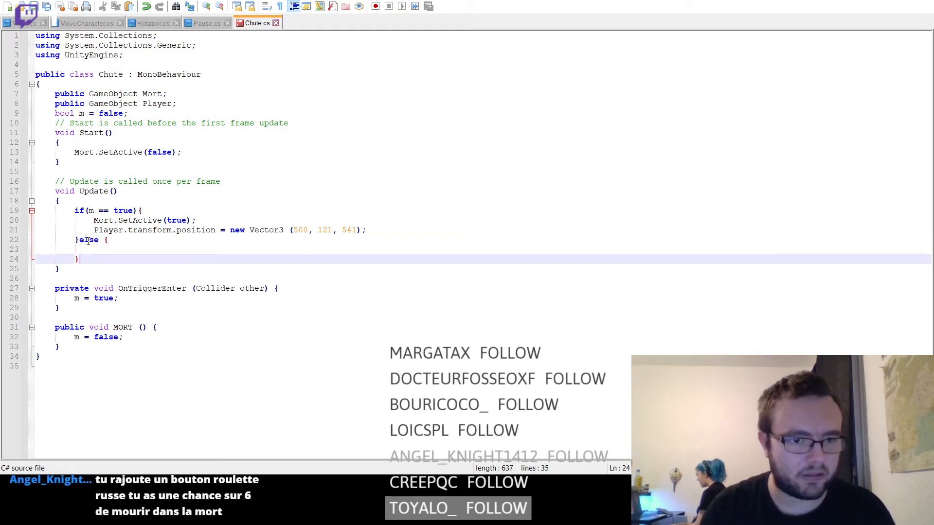
{"action": "key", "text": "Up"}
{"action": "type", "text": "M"}
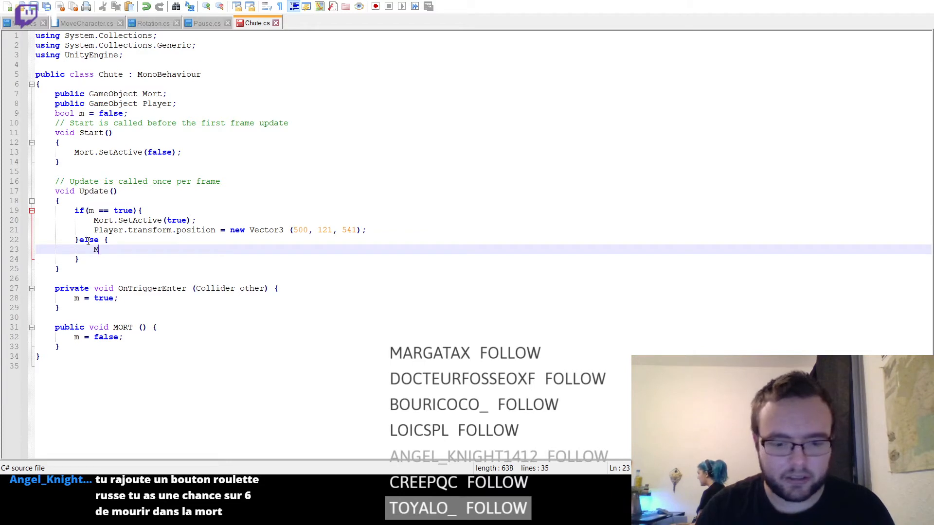
{"action": "type", "text": "ort.Set"}
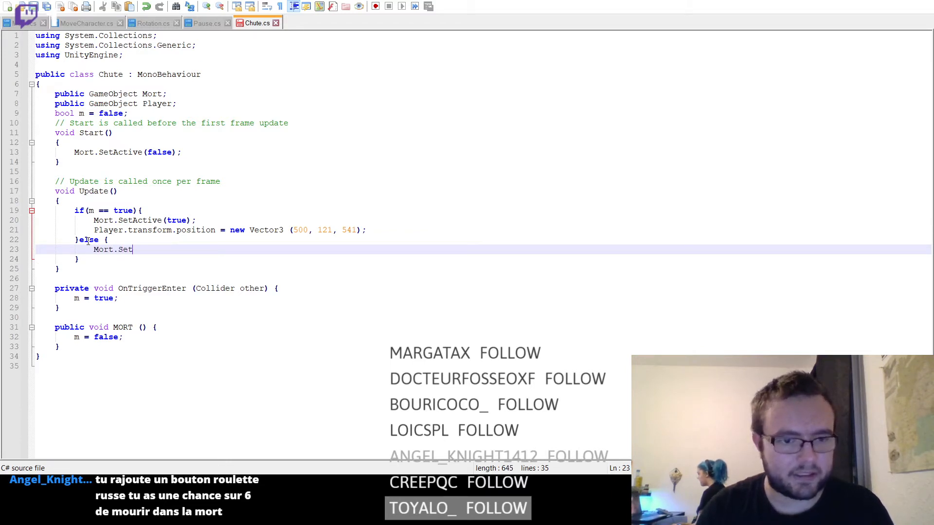
{"action": "type", "text": "Active(false);"}
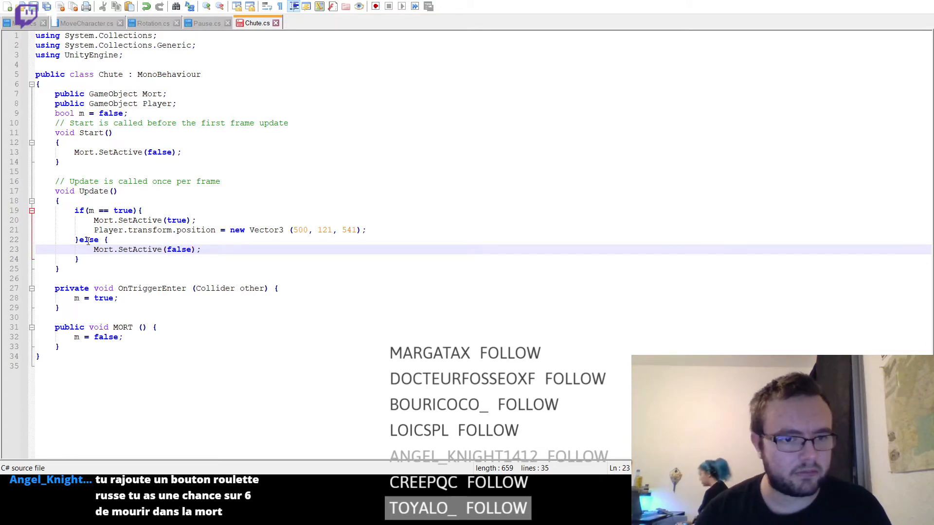
{"action": "key", "text": "ctrl+s"}
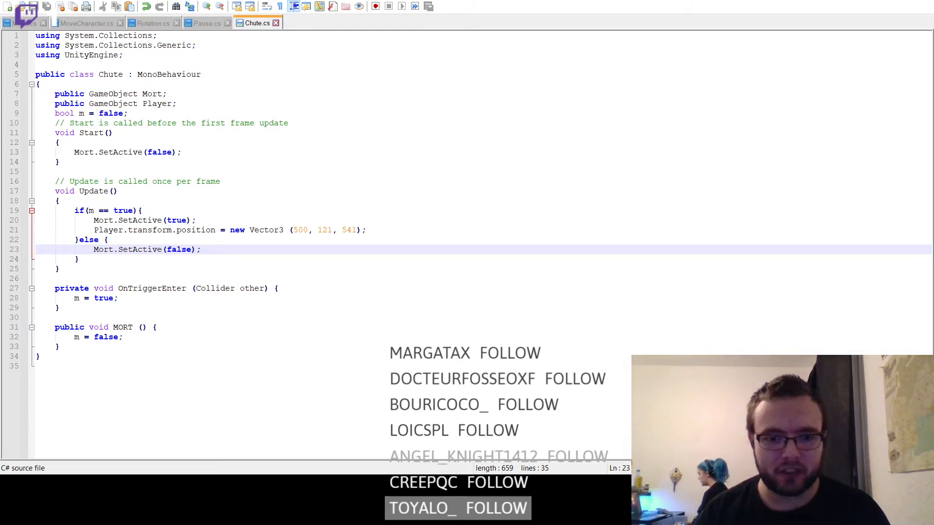
- Switch back to Unity and reactivate the Mort canvas
{"action": "key", "text": "alt+Tab"}
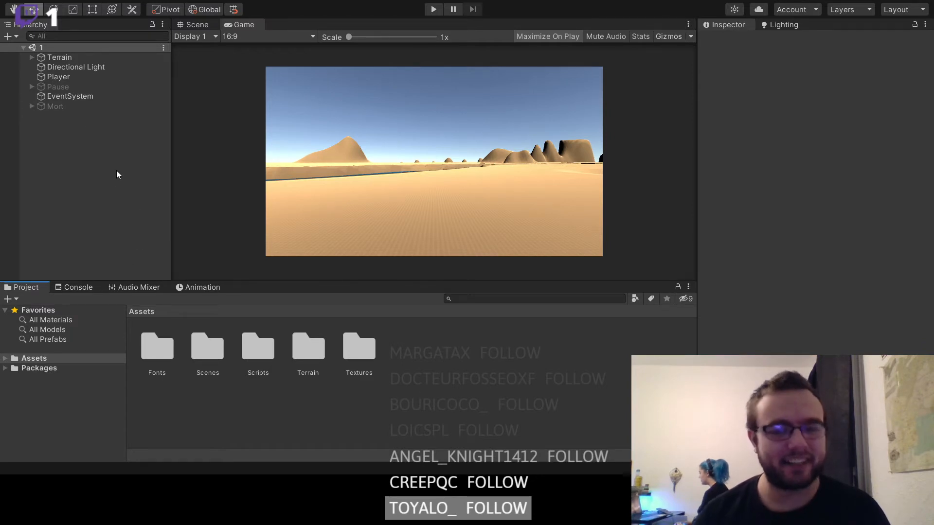
{"action": "left_click", "coordinate": [54, 106]}
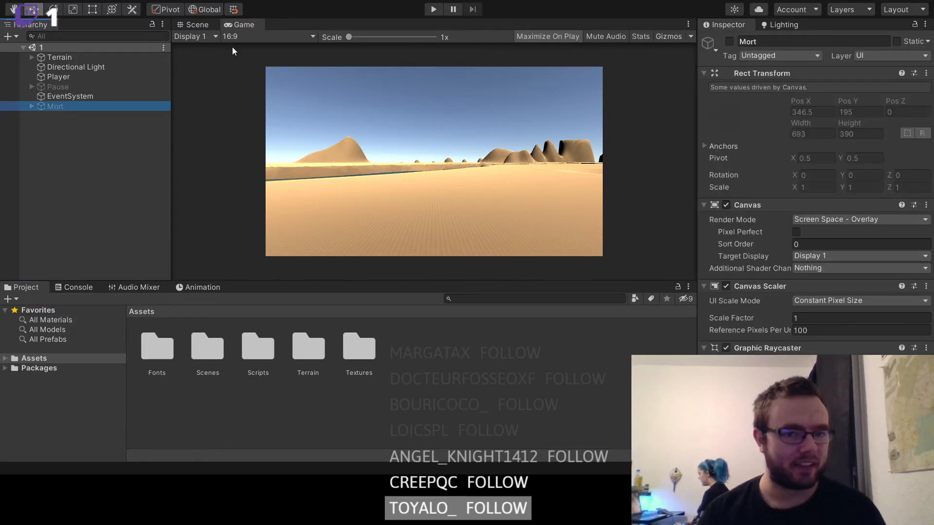
{"action": "left_click", "coordinate": [729, 41]}
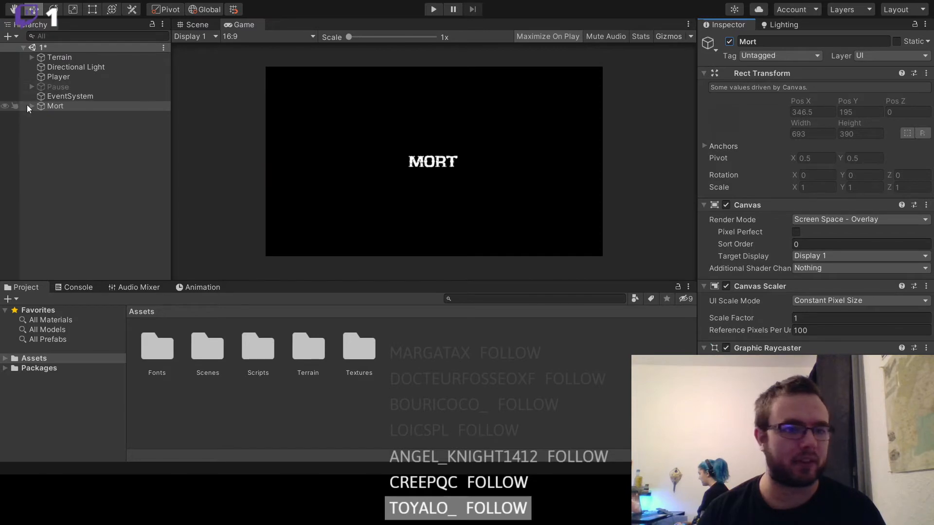
- Add a Button inside Mort's Panel and move it below the MORT text at Pos Y -39.95
{"action": "left_click", "coordinate": [28, 105]}
{"action": "left_click", "coordinate": [60, 114]}
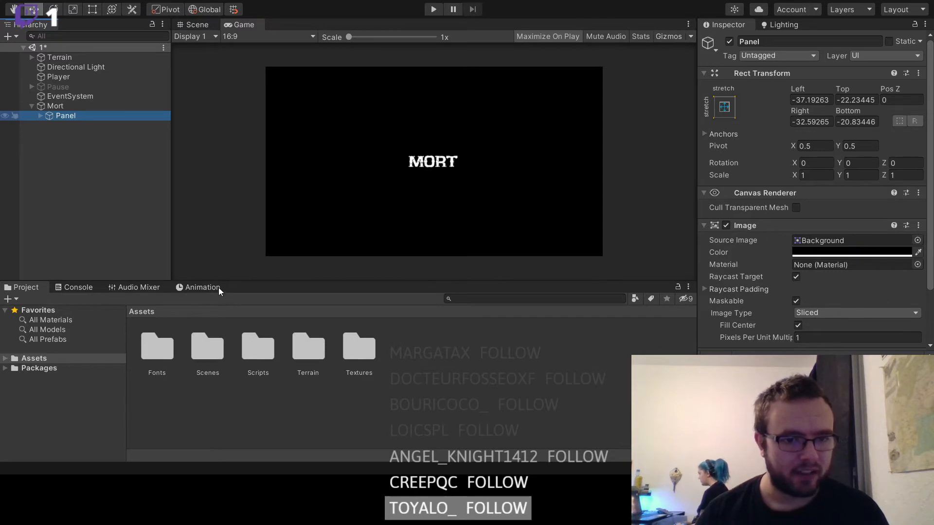
{"action": "left_click", "coordinate": [226, 163]}
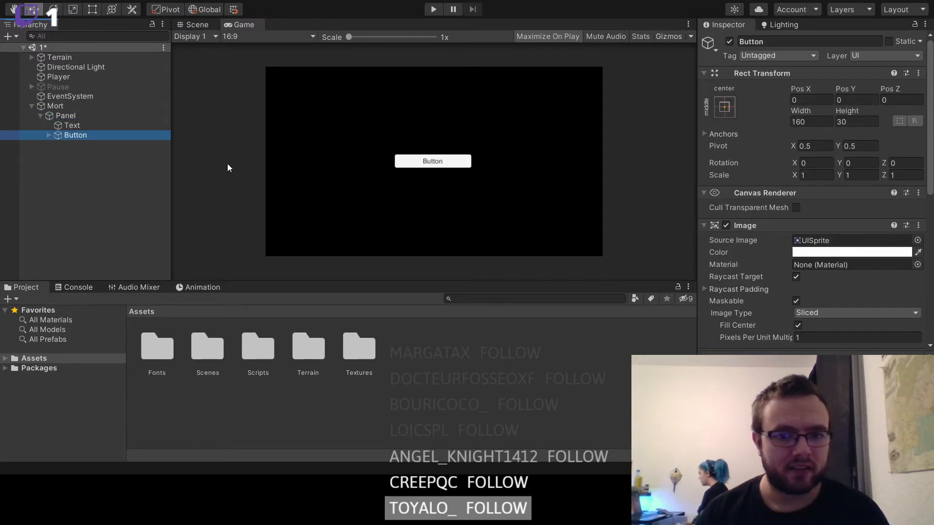
{"action": "left_click_drag", "start_coordinate": [844, 89], "coordinate": [31, 127]}
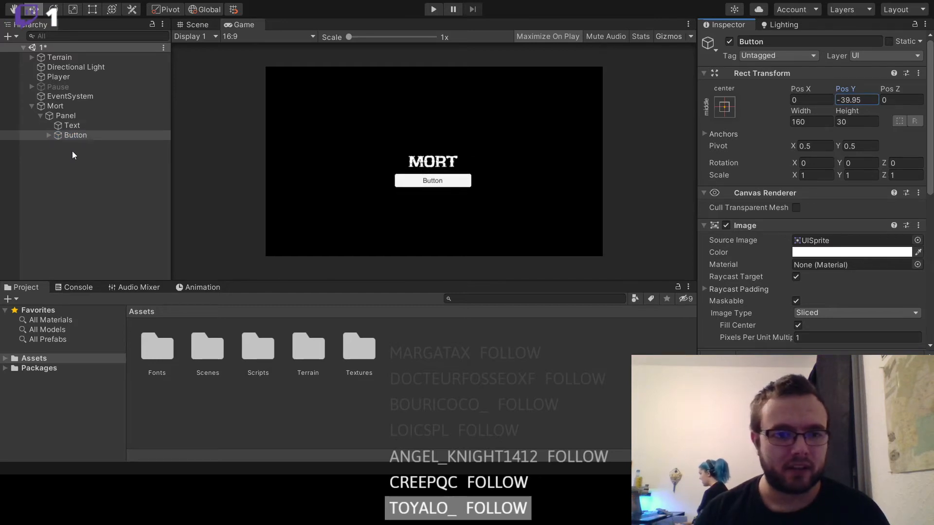
- Rename the new button in Mort's Panel to Respawn
{"action": "left_click", "coordinate": [85, 135]}
{"action": "left_click", "coordinate": [84, 136]}
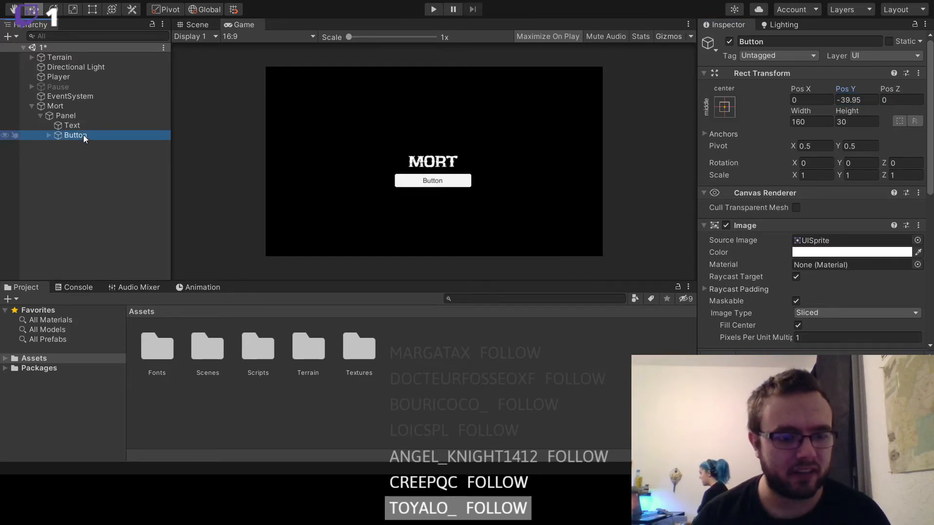
{"action": "type", "text": "Respawn"}
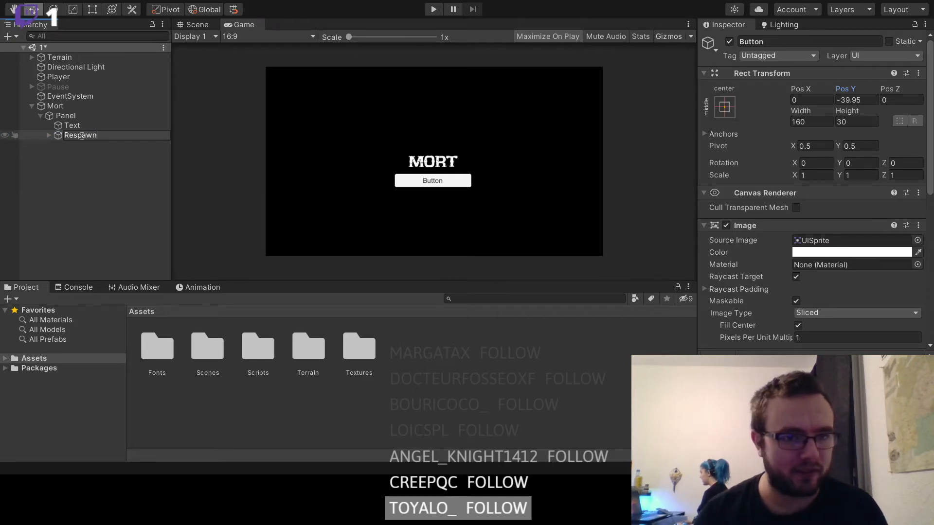
{"action": "key", "text": "Return"}
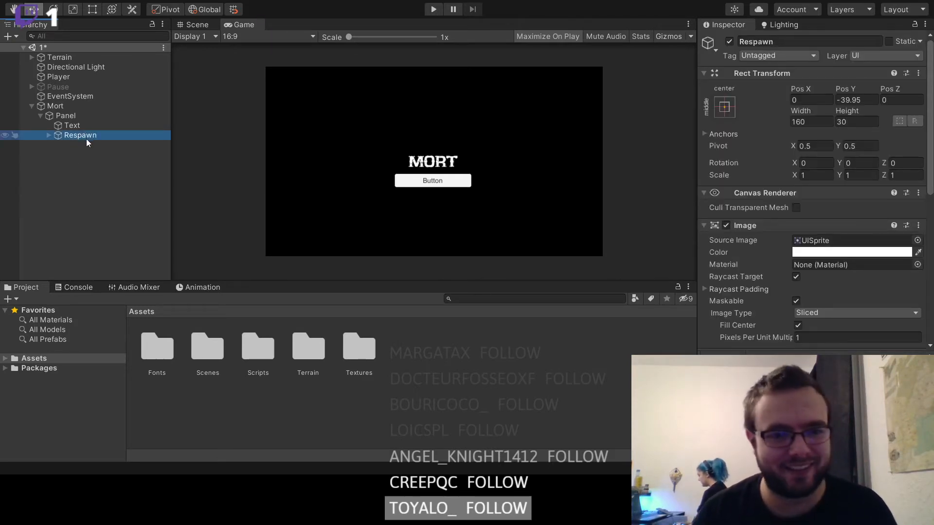
- Change the label text of Mort's Respawn button to Ressuscité
{"action": "left_click", "coordinate": [48, 128]}
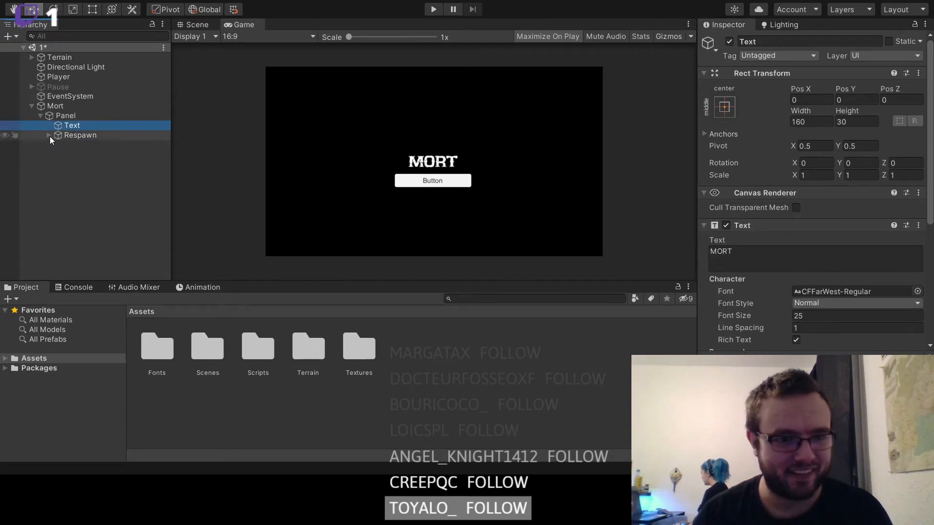
{"action": "left_click", "coordinate": [48, 135]}
{"action": "left_click", "coordinate": [75, 143]}
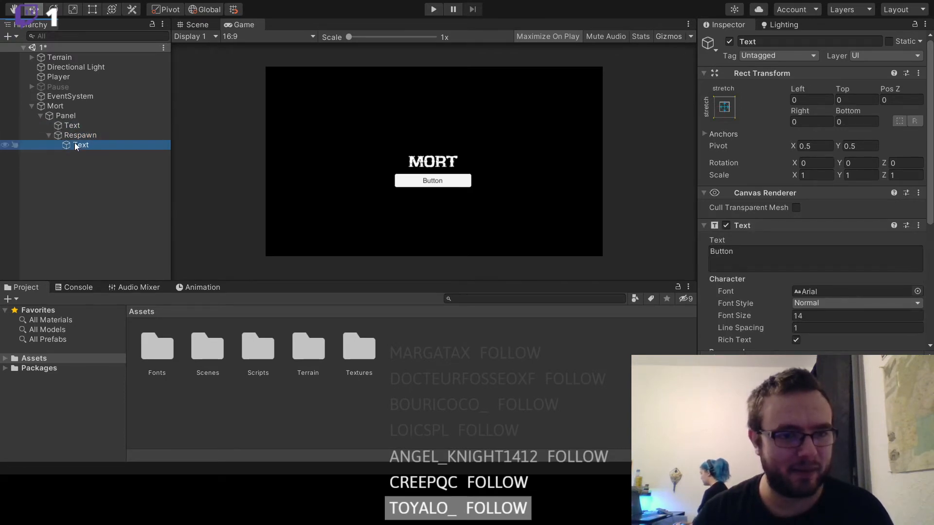
{"action": "left_click", "coordinate": [783, 263]}
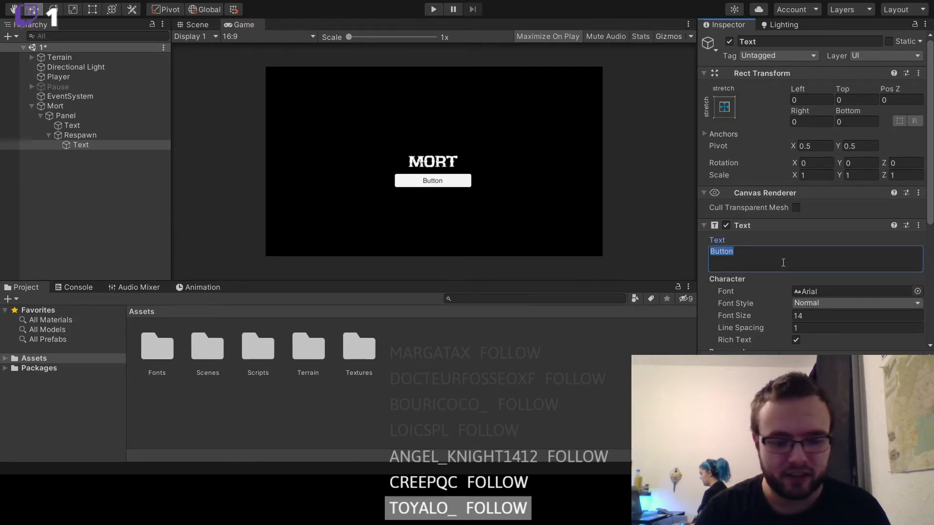
{"action": "type", "text": "Réssucité"}
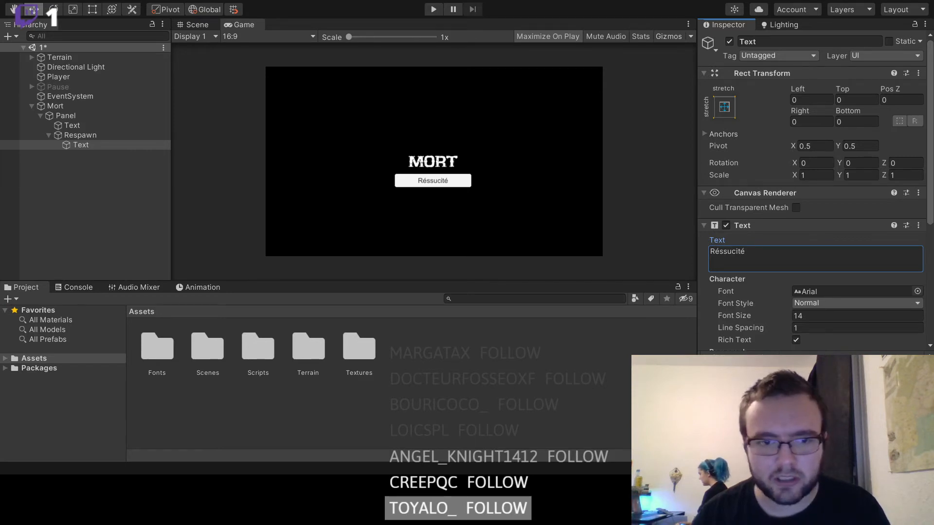
{"action": "left_click_drag", "start_coordinate": [746, 251], "coordinate": [677, 249]}
{"action": "type", "text": "R"}
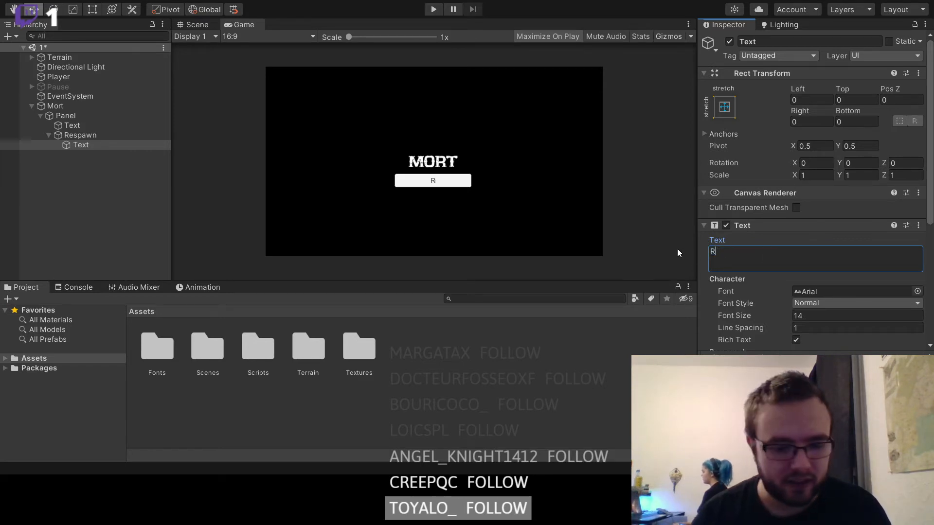
{"action": "type", "text": "essuscité"}
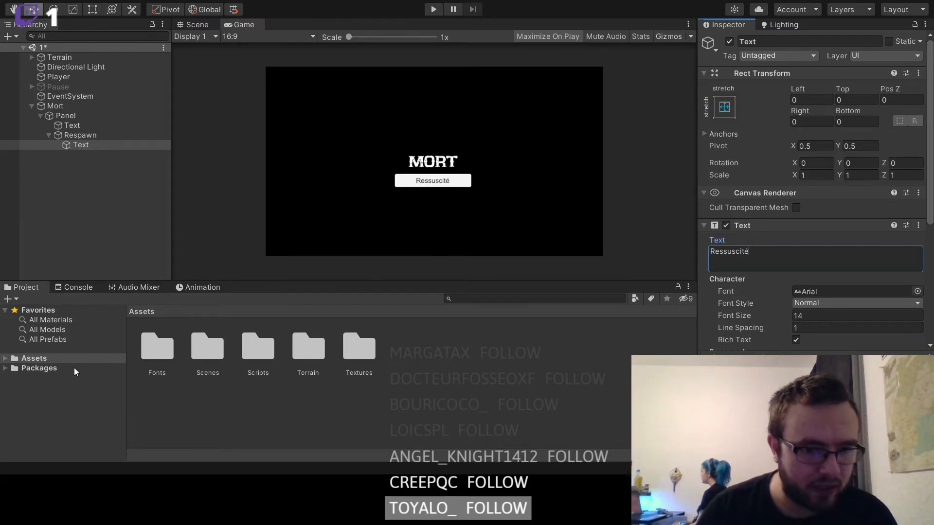
- Assign the CFFarWest-Regular font from the Fonts folder to the Respawn button's label
{"action": "left_click", "coordinate": [5, 358]}
{"action": "left_click", "coordinate": [35, 368]}
{"action": "left_click_drag", "start_coordinate": [148, 349], "coordinate": [824, 294]}
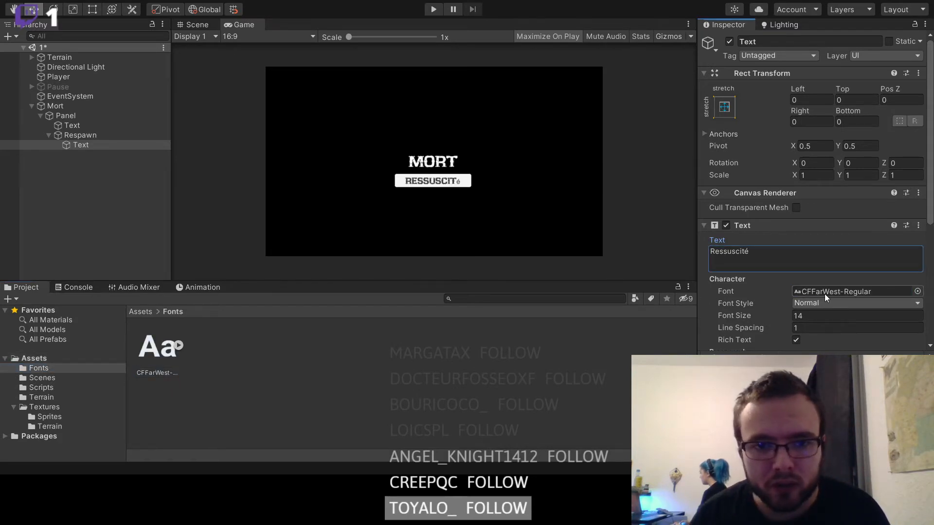
- Replace the accented last letter of the Respawn button's label so the text reads Ressuscite
{"action": "left_click", "coordinate": [793, 253]}
{"action": "left_click", "coordinate": [793, 253]}
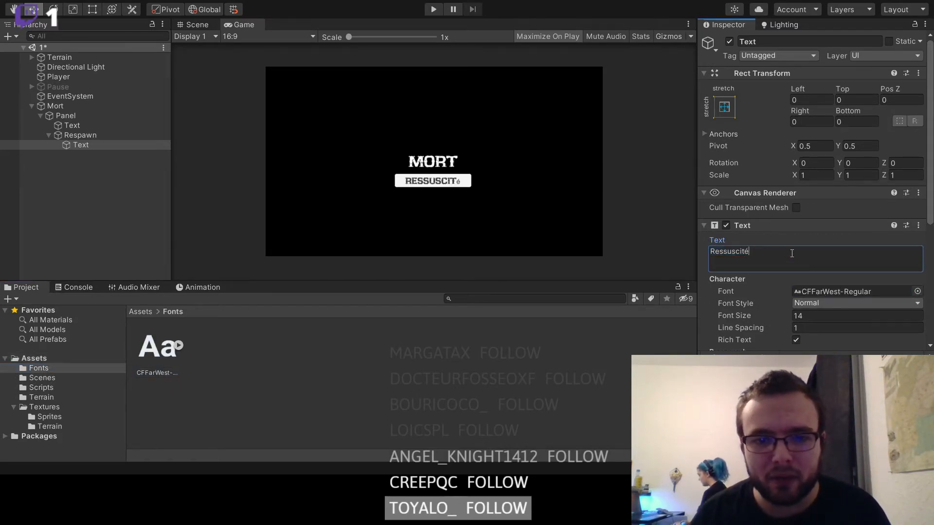
{"action": "key", "text": "BackSpace"}
{"action": "type", "text": "e"}
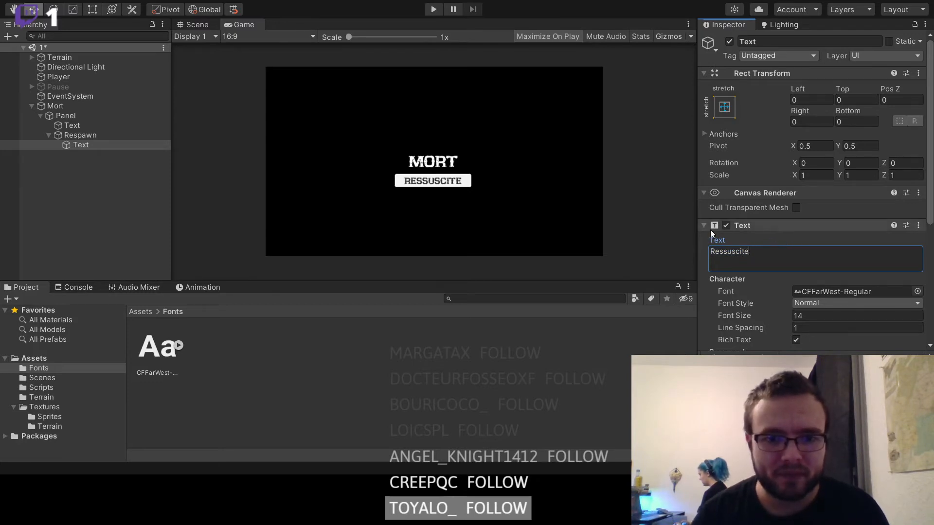
{"action": "scroll", "coordinate": [734, 303], "scroll_direction": "down", "scroll_amount": 3}
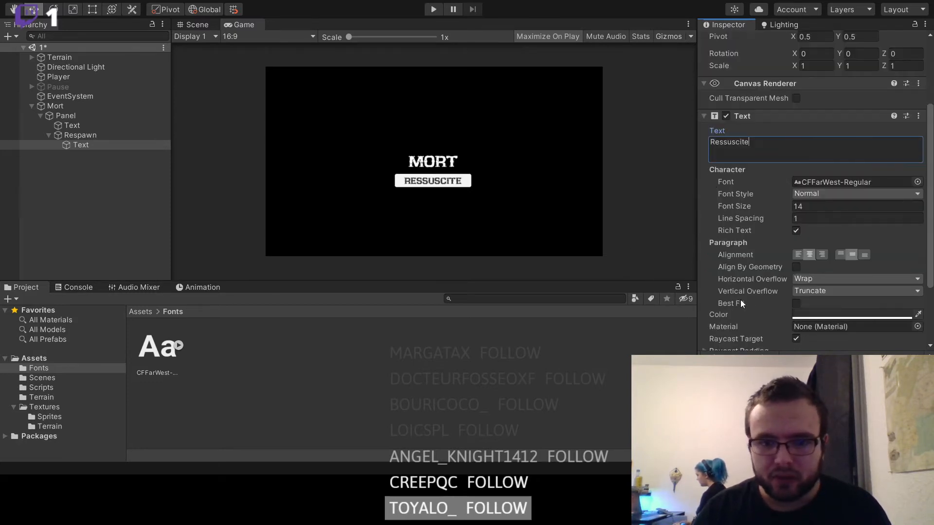
- Set the Respawn button's source image to the button sprite from Textures/Sprites
{"action": "left_click", "coordinate": [46, 134]}
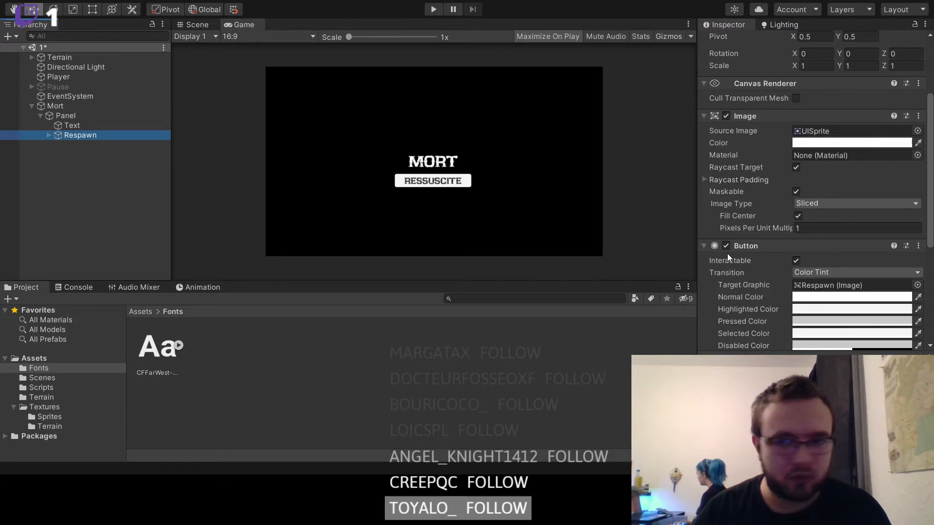
{"action": "scroll", "coordinate": [746, 267], "scroll_direction": "down", "scroll_amount": 3}
{"action": "scroll", "coordinate": [760, 155], "scroll_direction": "up", "scroll_amount": 3}
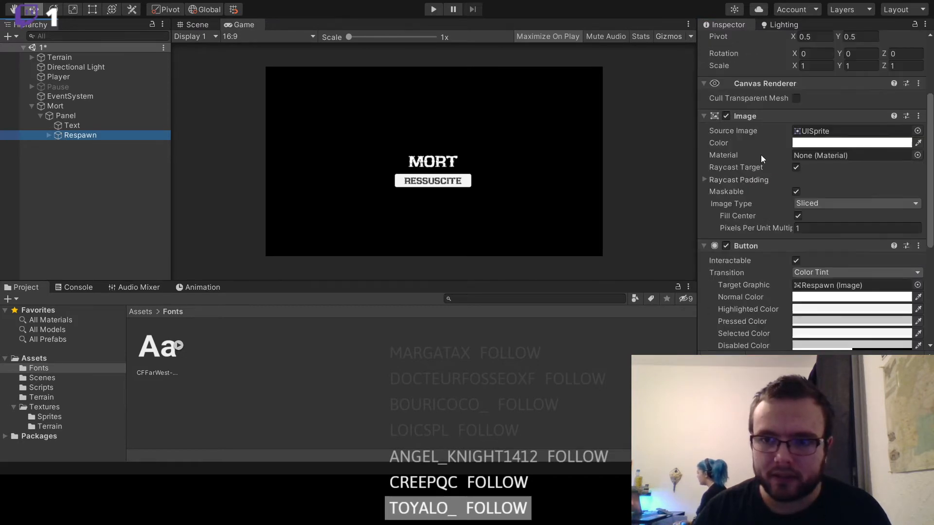
{"action": "left_click", "coordinate": [55, 417]}
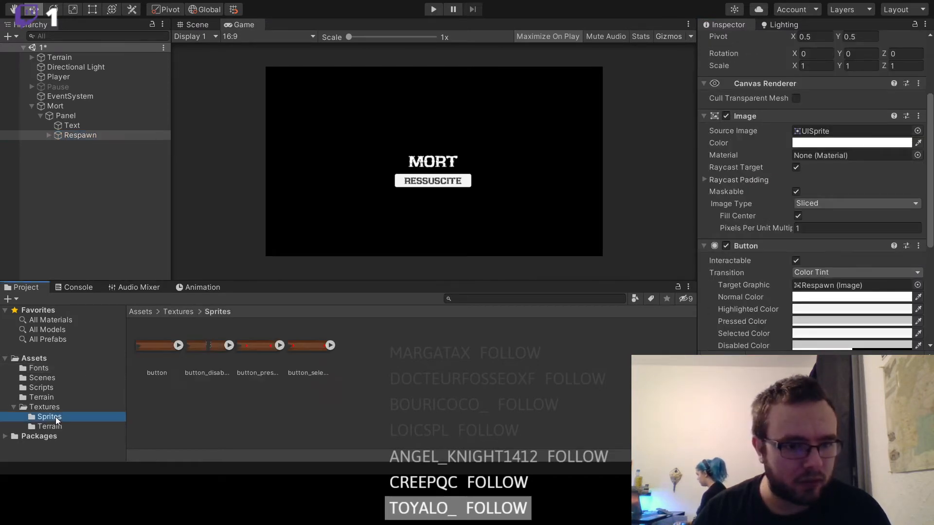
{"action": "left_click_drag", "start_coordinate": [150, 348], "coordinate": [850, 135]}
- Set the text color of the Respawn button's label to black
{"action": "left_click", "coordinate": [58, 135]}
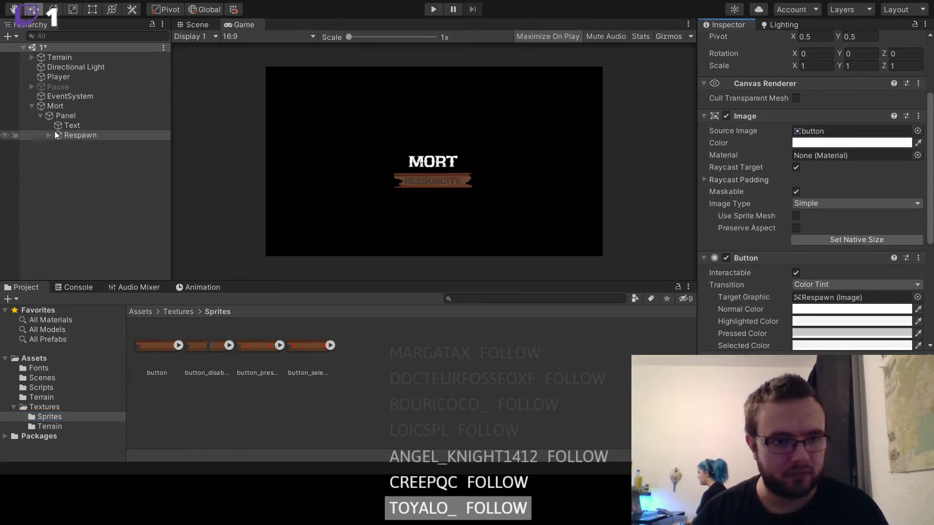
{"action": "left_click", "coordinate": [49, 136]}
{"action": "left_click", "coordinate": [77, 144]}
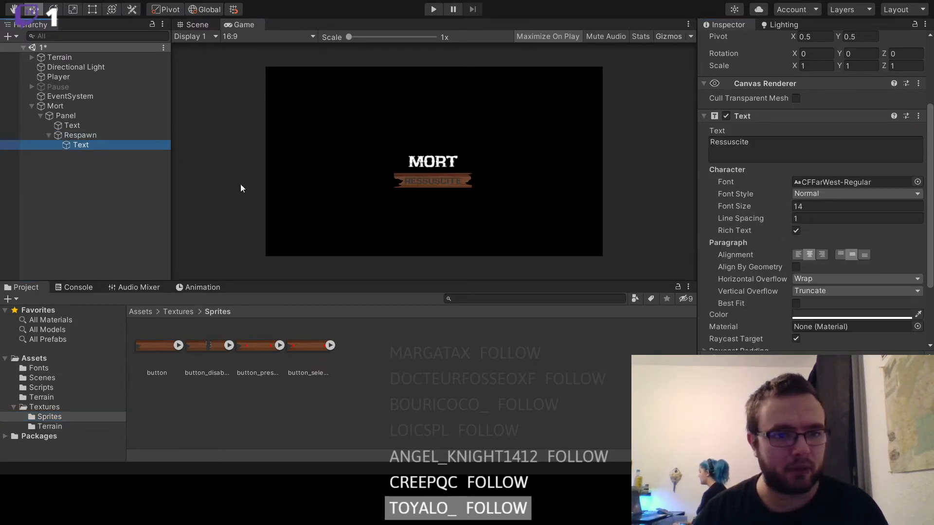
{"action": "left_click", "coordinate": [802, 314]}
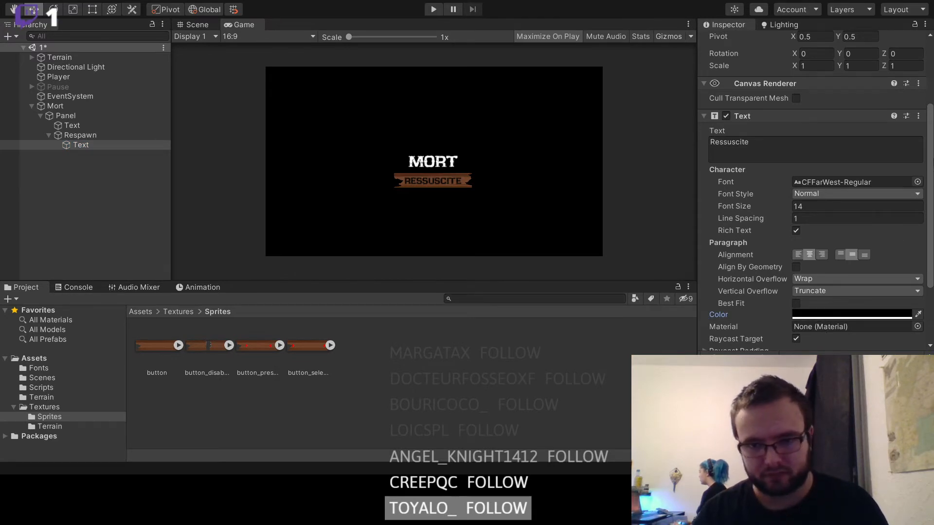
{"action": "left_click", "coordinate": [923, 174]}
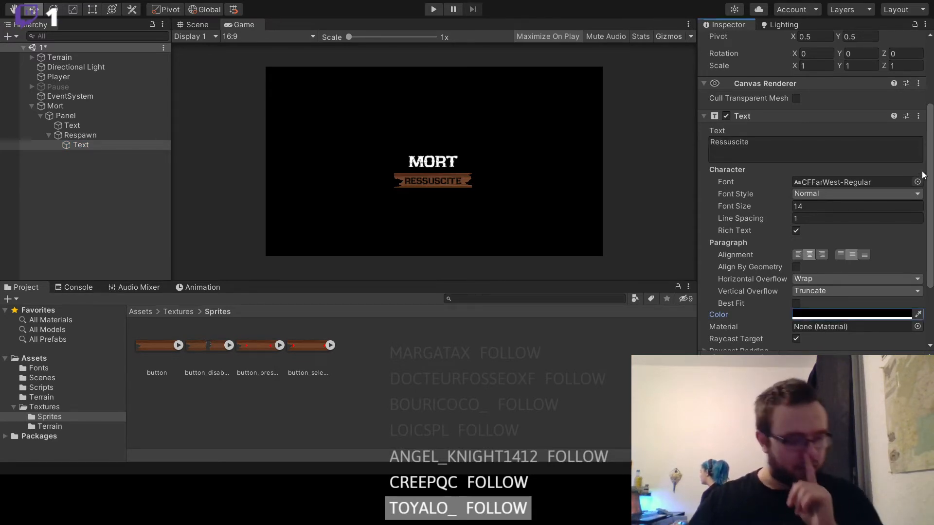
- Switch the Respawn button's transition mode to Sprite Swap
{"action": "left_click", "coordinate": [42, 144]}
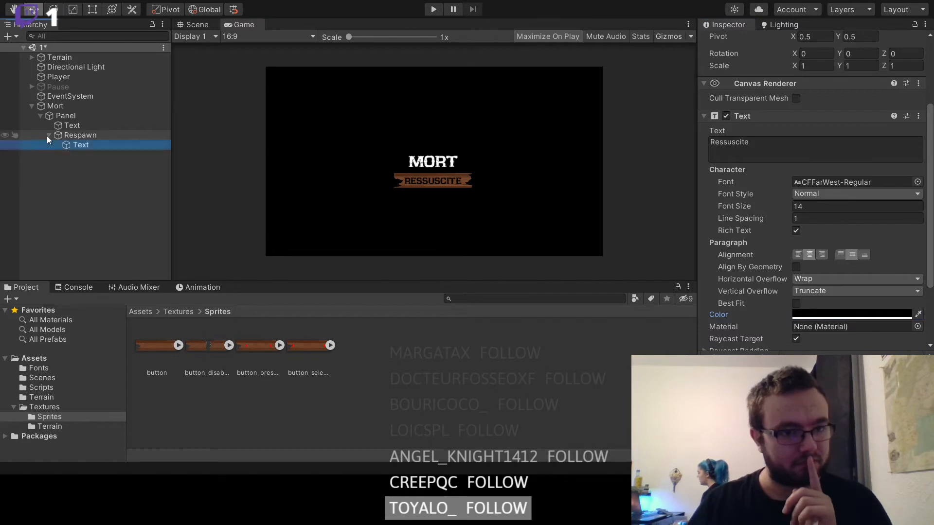
{"action": "left_click", "coordinate": [48, 136]}
{"action": "left_click", "coordinate": [69, 135]}
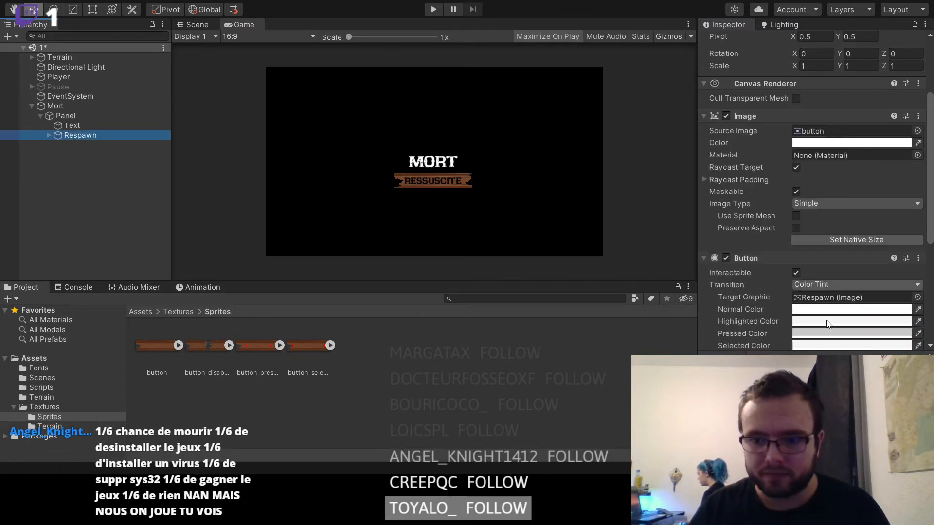
{"action": "left_click", "coordinate": [856, 284]}
{"action": "left_click", "coordinate": [827, 294]}
{"action": "scroll", "coordinate": [757, 316], "scroll_direction": "down", "scroll_amount": 3}
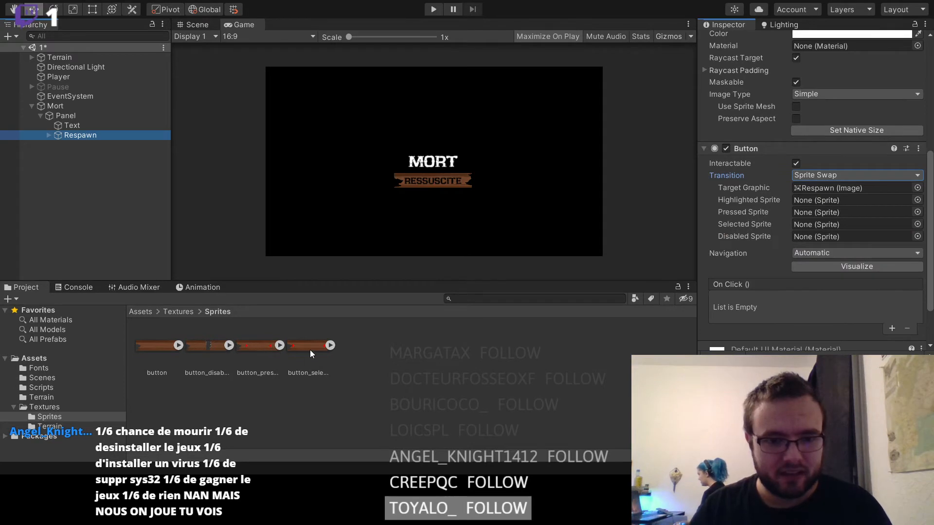
- Assign button_selected as the Respawn button's highlighted and selected sprites, button_pressed as pressed, and button_disabled_1 as disabled
{"action": "left_click_drag", "start_coordinate": [311, 349], "coordinate": [827, 200]}
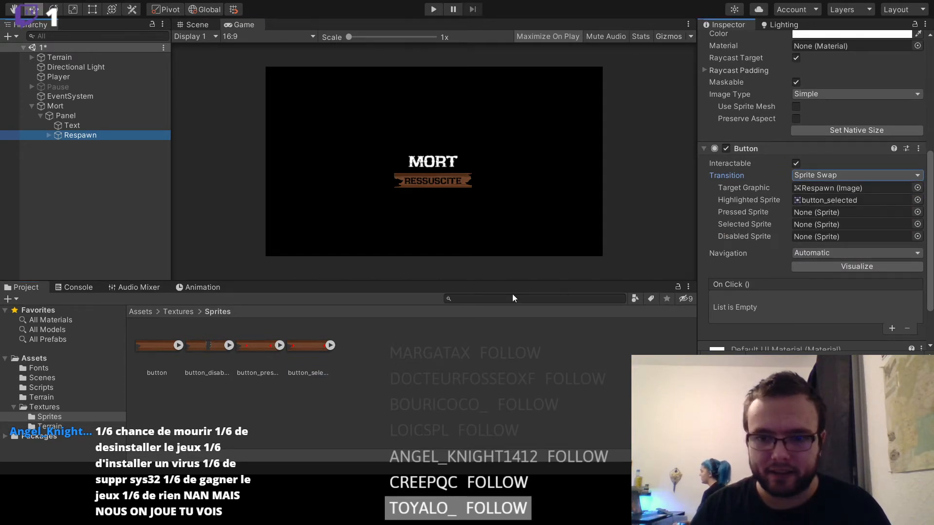
{"action": "left_click_drag", "start_coordinate": [308, 347], "coordinate": [818, 230]}
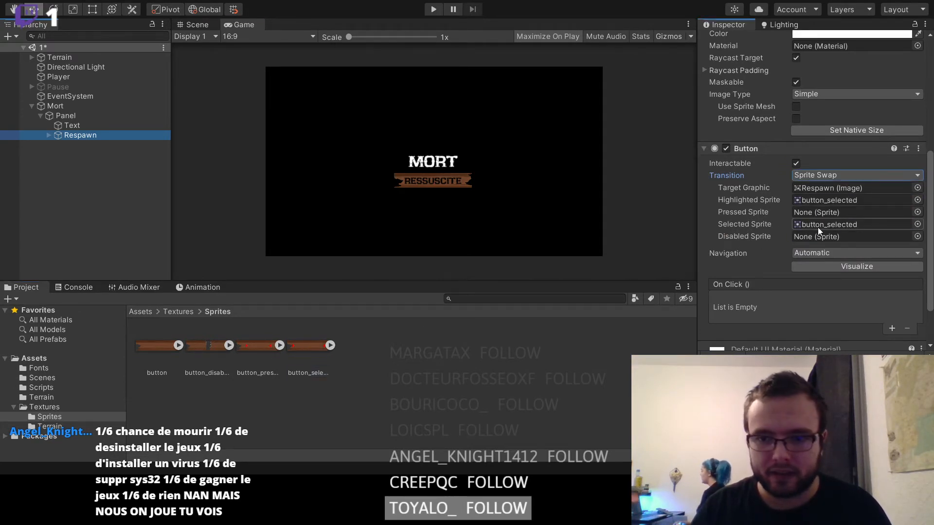
{"action": "left_click_drag", "start_coordinate": [258, 346], "coordinate": [816, 214]}
{"action": "left_click_drag", "start_coordinate": [218, 348], "coordinate": [848, 237]}
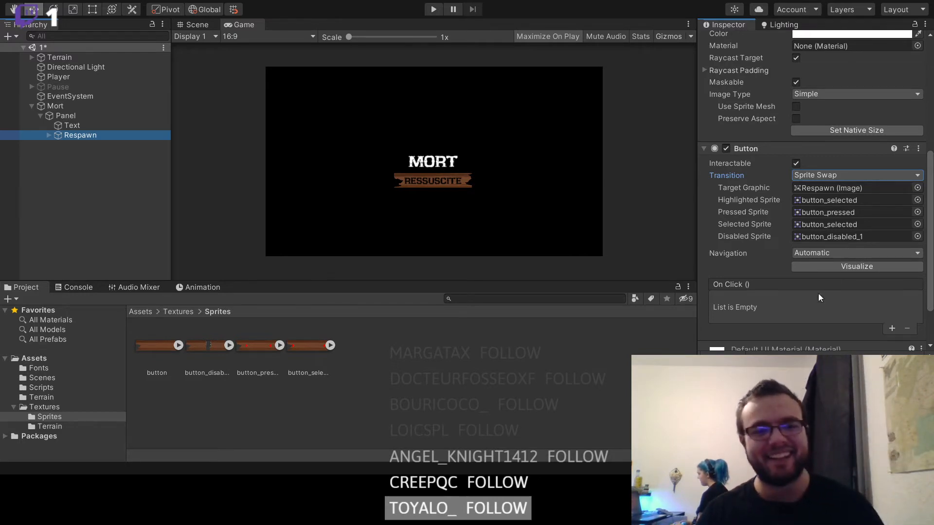
- Save the scene and select the Mort canvas
{"action": "left_click", "coordinate": [144, 240]}
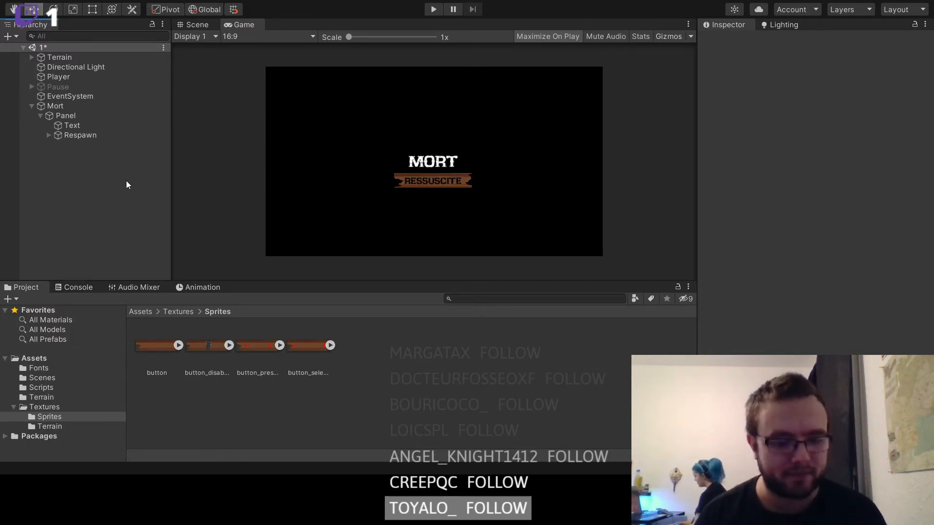
{"action": "left_click", "coordinate": [54, 106]}
{"action": "left_click", "coordinate": [32, 106]}
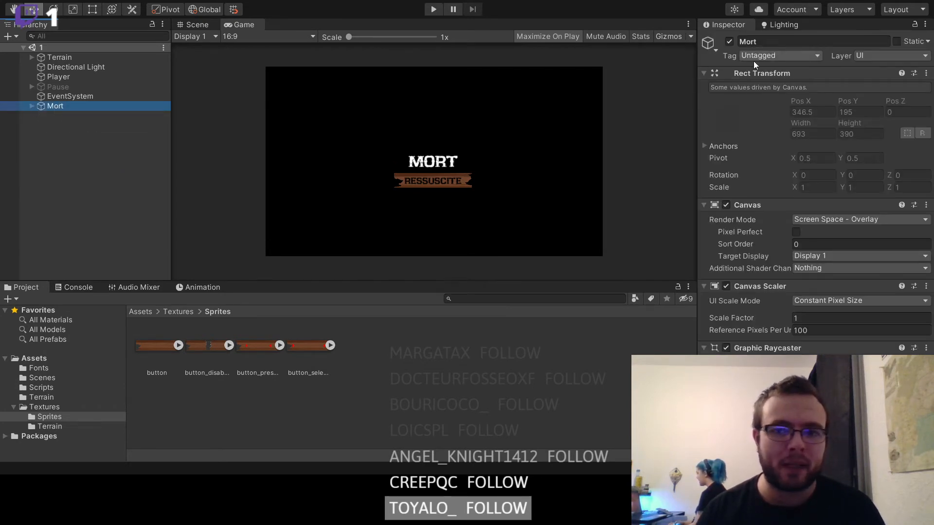
- Add an On Click event to the Respawn button that calls Chute.MORT on the Trigger Chute object
{"action": "left_click", "coordinate": [32, 106]}
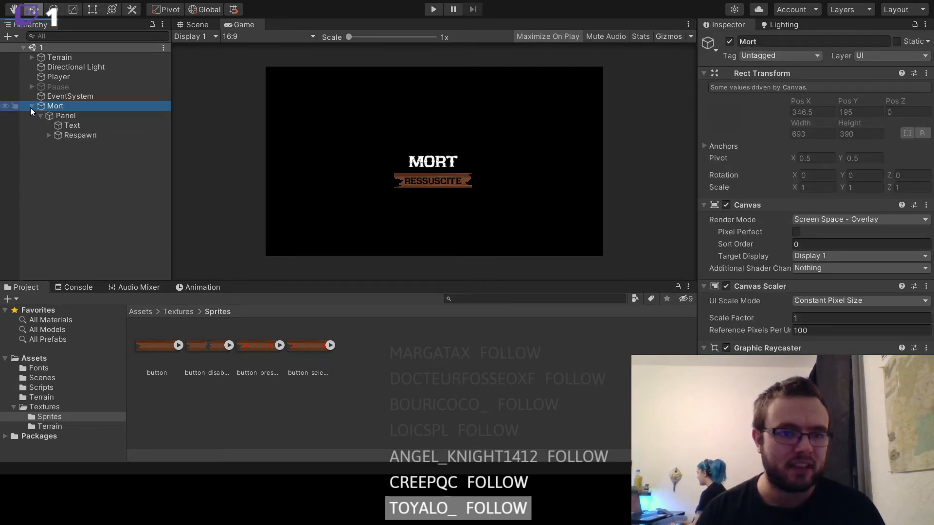
{"action": "left_click", "coordinate": [65, 135]}
{"action": "scroll", "coordinate": [758, 302], "scroll_direction": "down", "scroll_amount": 5}
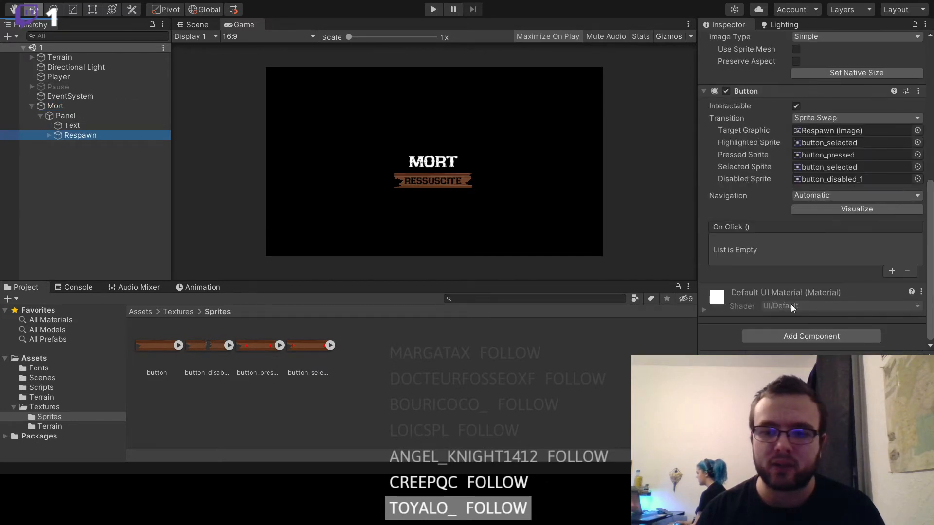
{"action": "left_click", "coordinate": [892, 271]}
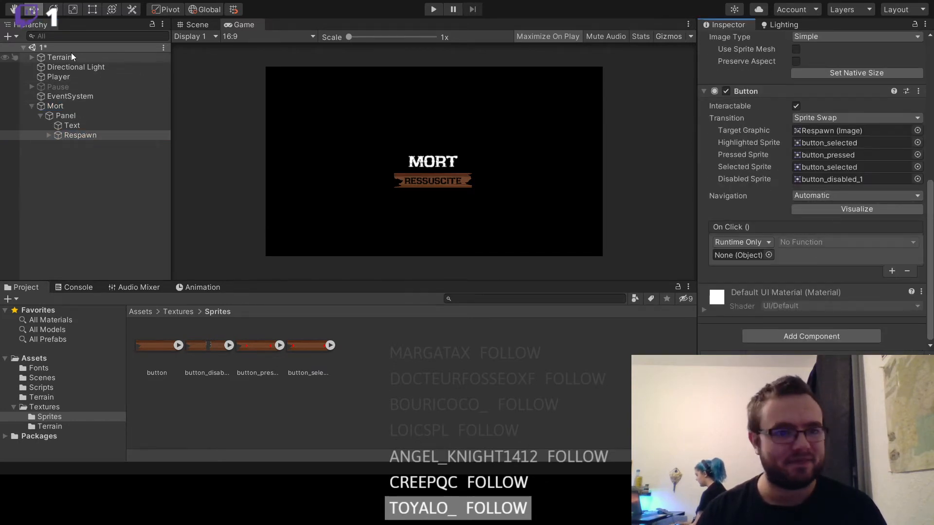
{"action": "left_click", "coordinate": [32, 57]}
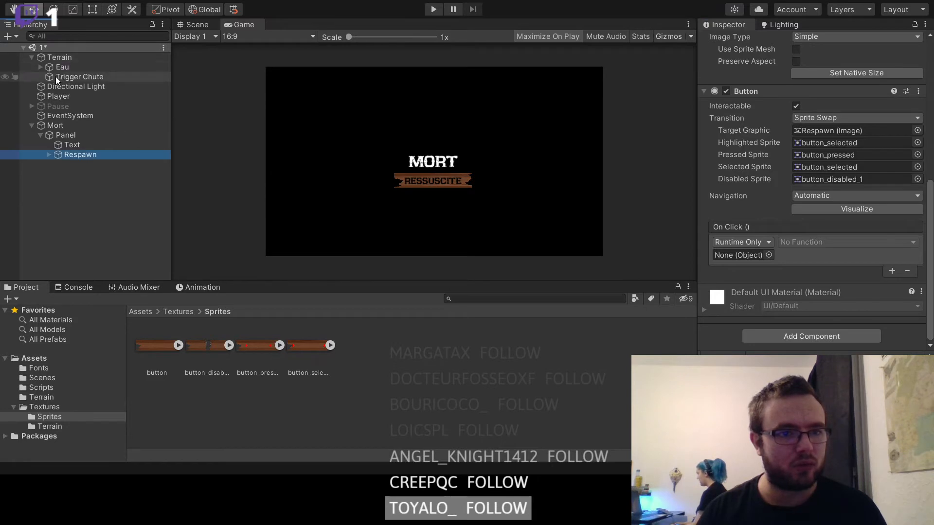
{"action": "left_click_drag", "start_coordinate": [55, 76], "coordinate": [749, 260]}
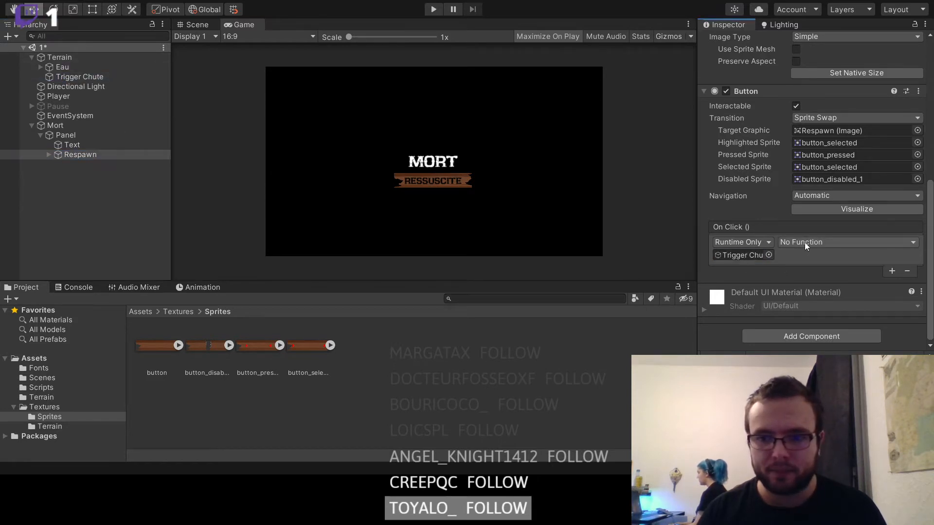
{"action": "left_click", "coordinate": [847, 242]}
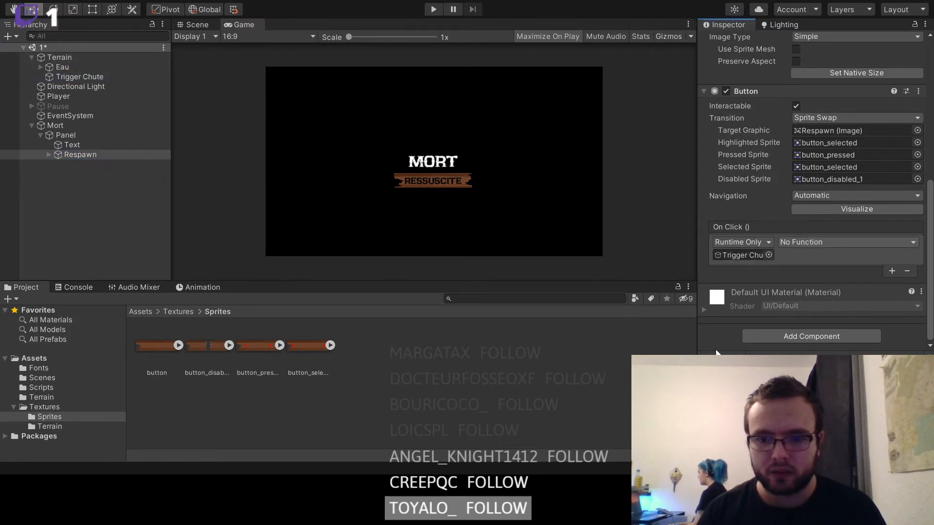
{"action": "left_click", "coordinate": [758, 282]}
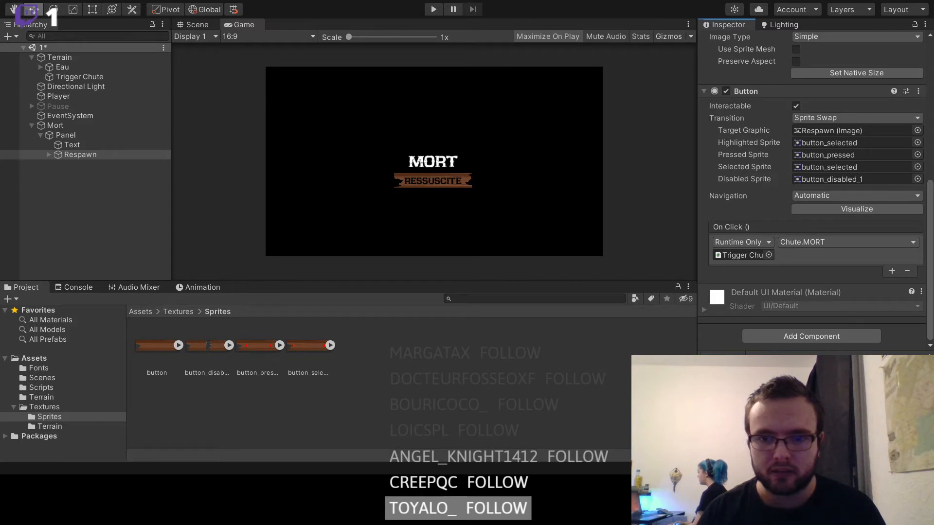
- Collapse the Mort and Terrain objects in the hierarchy and save the scene
{"action": "left_click", "coordinate": [61, 174]}
{"action": "left_click", "coordinate": [40, 135]}
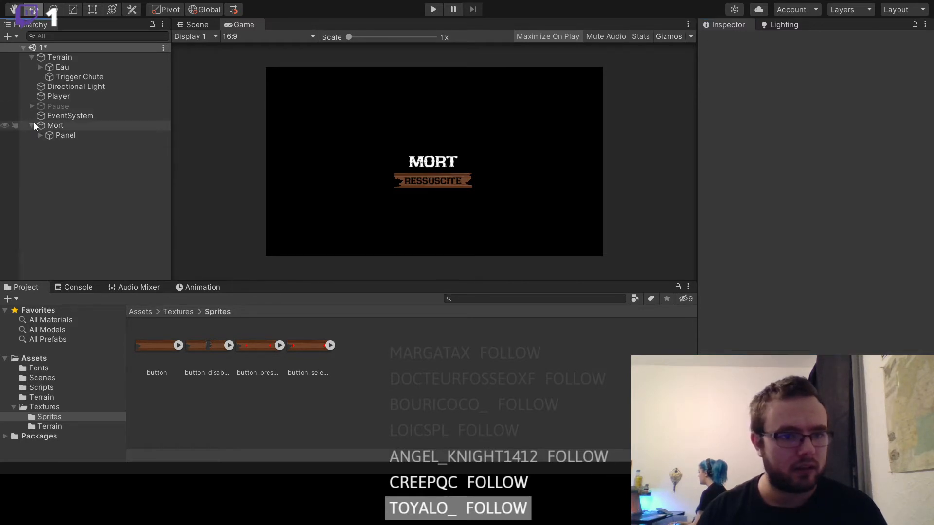
{"action": "left_click", "coordinate": [31, 125]}
{"action": "left_click", "coordinate": [31, 57]}
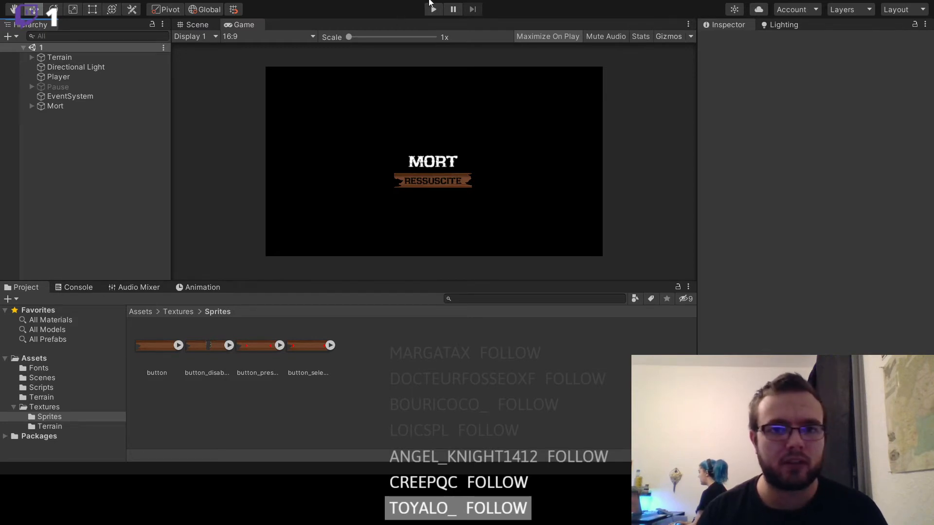
- Deactivate the Mort canvas and run a brief play test of the scene
{"action": "left_click", "coordinate": [58, 106]}
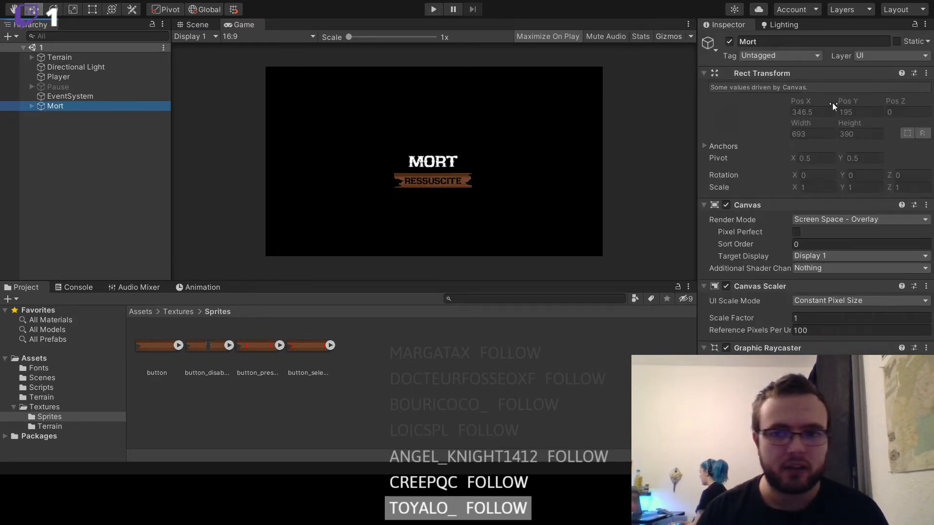
{"action": "left_click", "coordinate": [729, 42]}
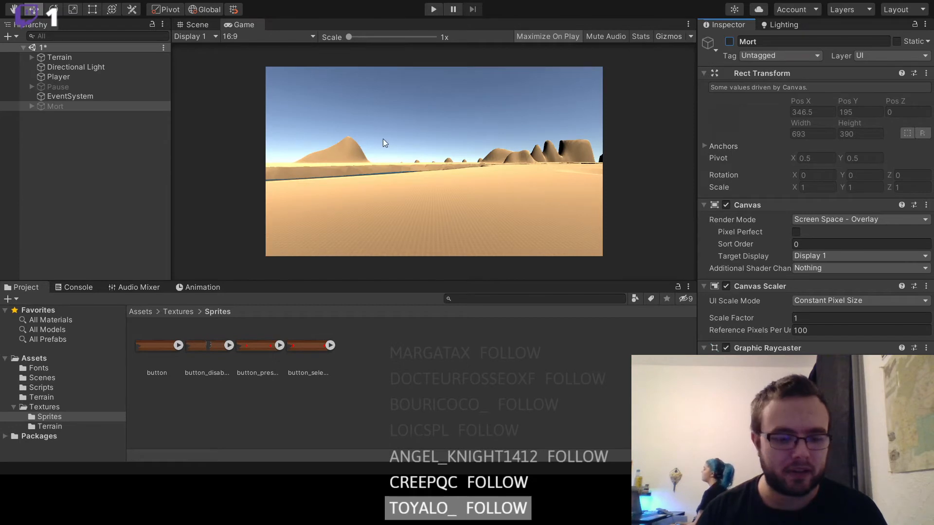
{"action": "left_click", "coordinate": [432, 10]}
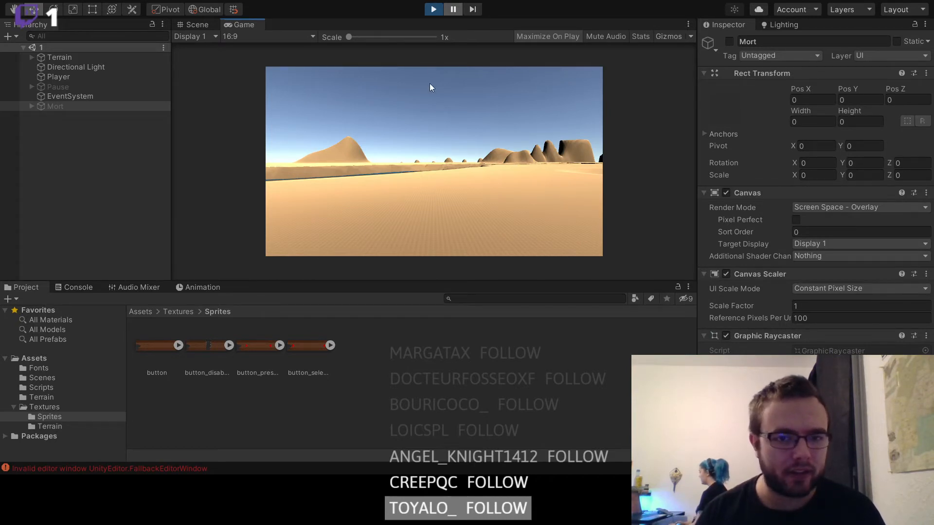
{"action": "left_click", "coordinate": [439, 11]}
- Read the error entries in the console, clear the log and return to the project files
{"action": "left_click", "coordinate": [81, 287]}
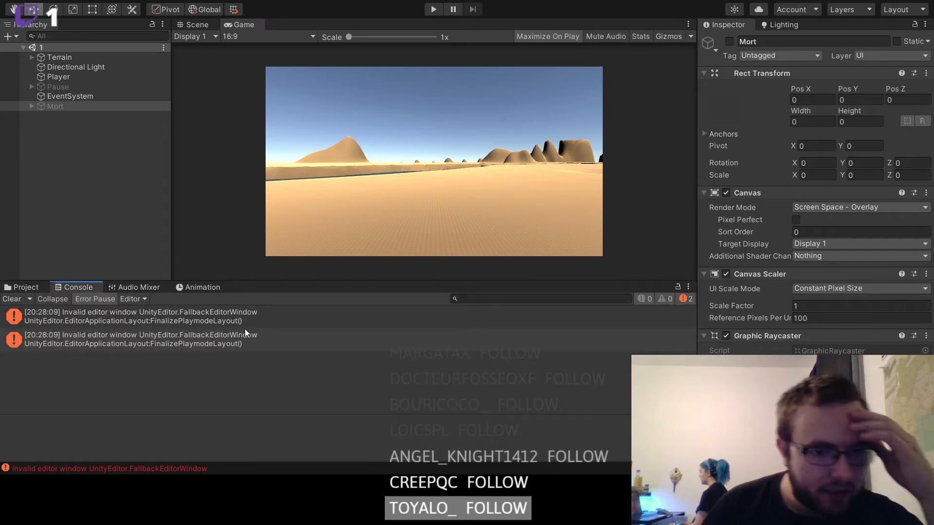
{"action": "left_click", "coordinate": [267, 316]}
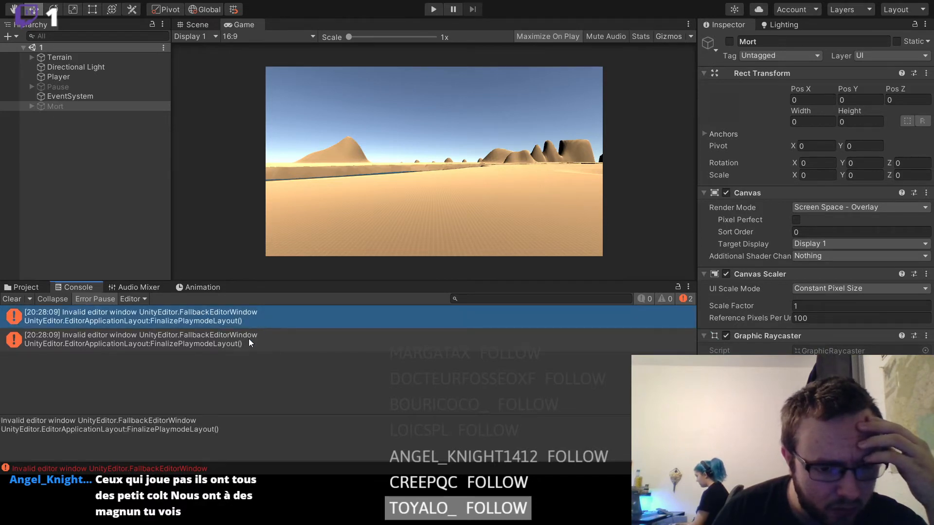
{"action": "left_click", "coordinate": [247, 342]}
{"action": "left_click", "coordinate": [262, 323]}
{"action": "left_click", "coordinate": [257, 339]}
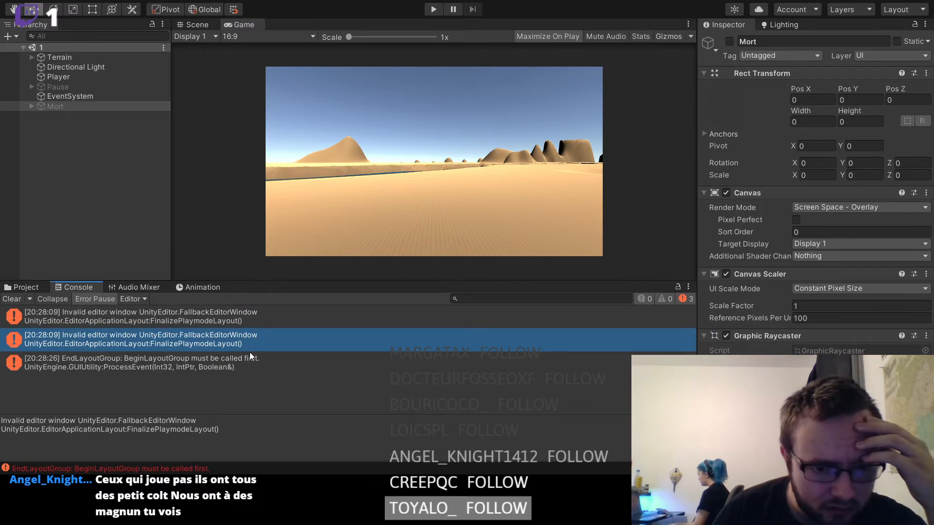
{"action": "left_click", "coordinate": [283, 365]}
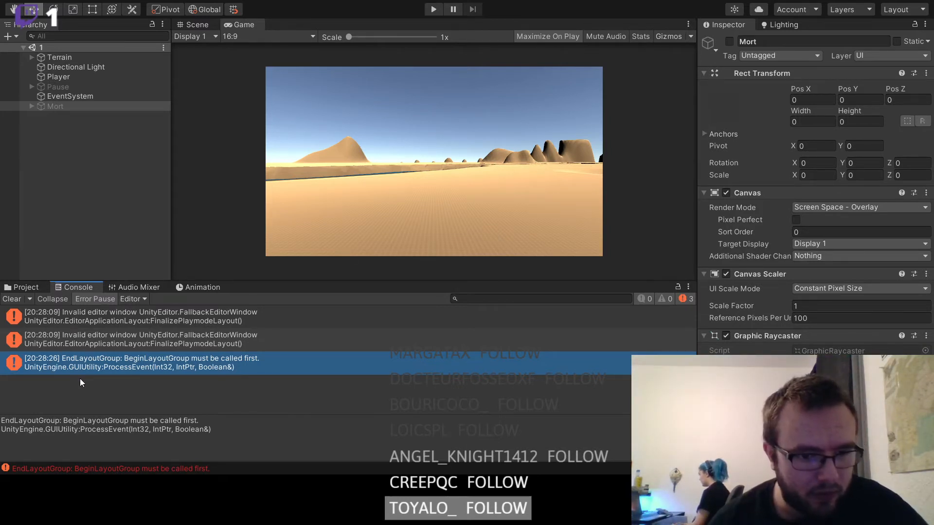
{"action": "left_click", "coordinate": [11, 298]}
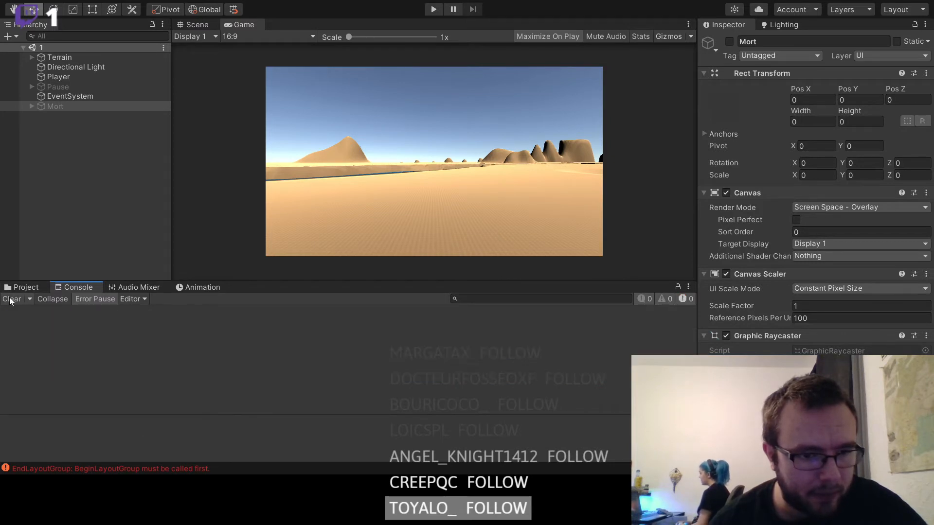
{"action": "left_click", "coordinate": [26, 288]}
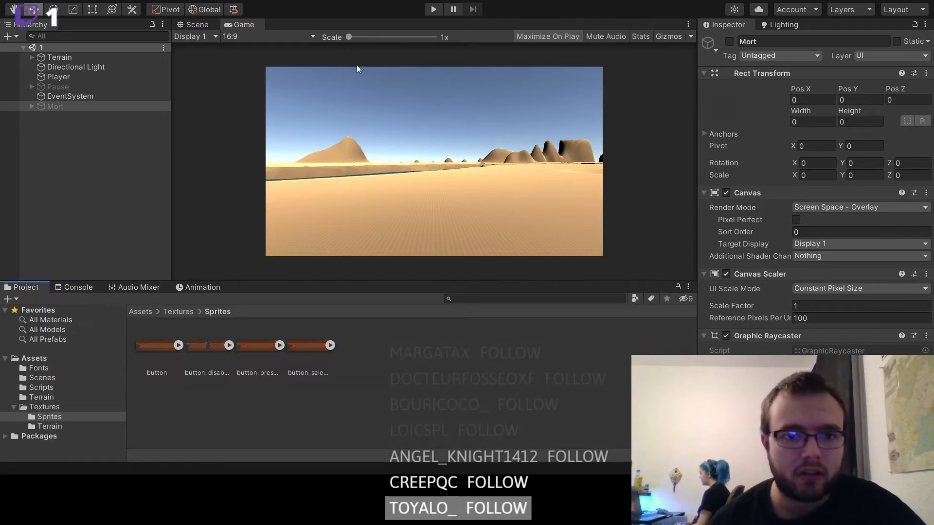
- Frame the Mort canvas and the Player in the Scene view and inspect the Player's placement on the terrain
{"action": "left_click", "coordinate": [191, 24]}
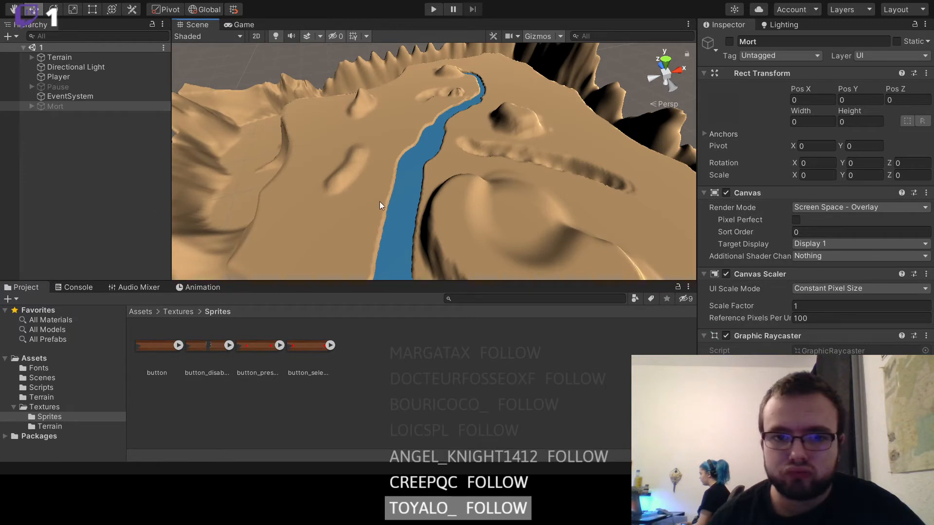
{"action": "double_click", "coordinate": [82, 106]}
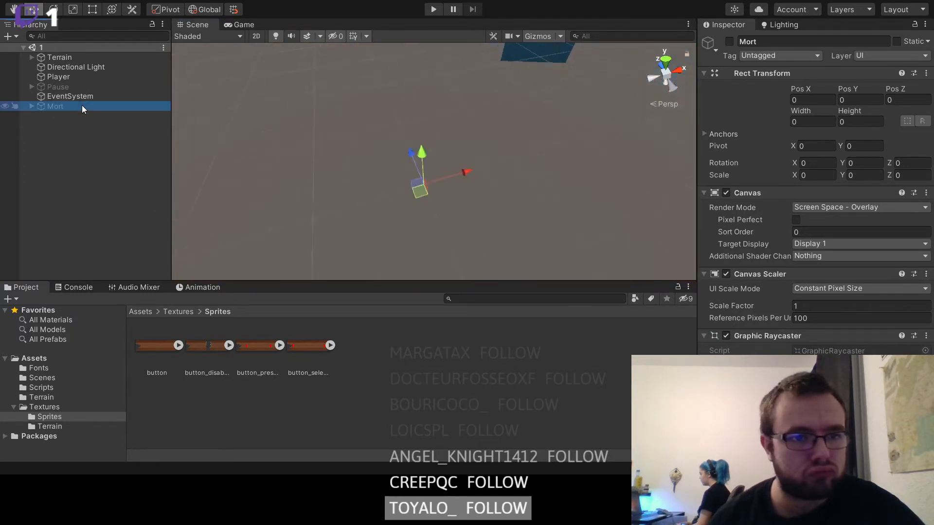
{"action": "double_click", "coordinate": [75, 77]}
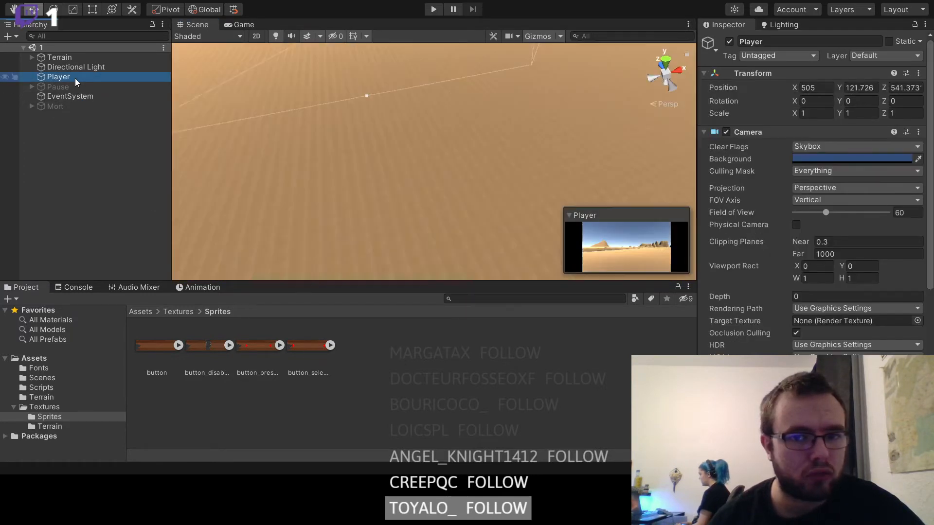
{"action": "left_click_drag", "start_coordinate": [365, 159], "coordinate": [377, 102], "text": "alt"}
{"action": "right_click_drag", "start_coordinate": [376, 101], "coordinate": [376, 124]}
{"action": "middle_click_drag", "start_coordinate": [375, 124], "coordinate": [478, 127]}
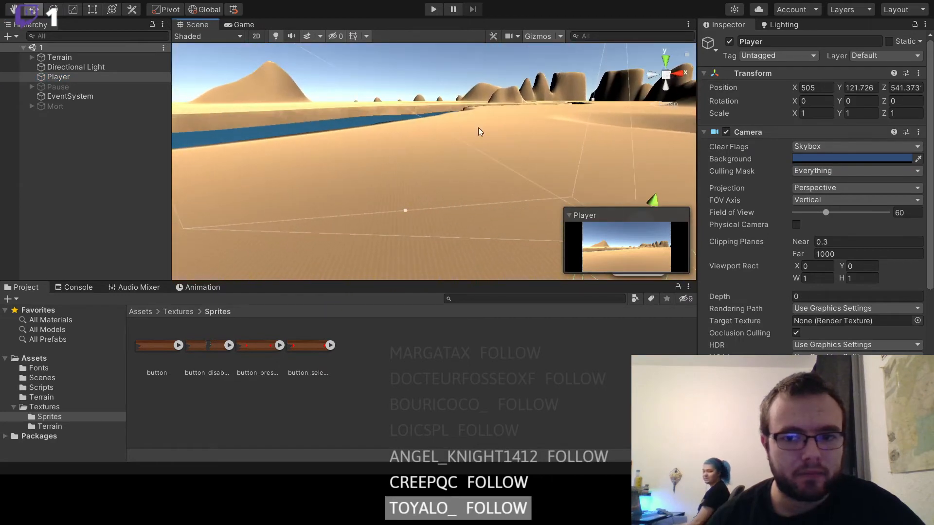
{"action": "right_click_drag", "start_coordinate": [478, 127], "coordinate": [453, 78]}
{"action": "scroll", "coordinate": [449, 76], "scroll_direction": "down", "scroll_amount": 3}
{"action": "scroll", "coordinate": [448, 75], "scroll_direction": "down", "scroll_amount": 2}
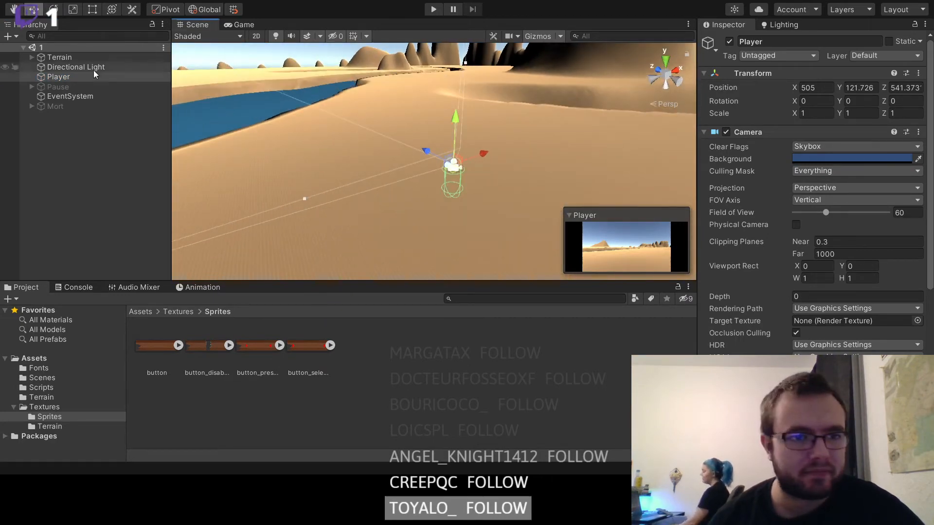
- Review the Player's Camera, Character Controller and script settings, and clear the selection
{"action": "scroll", "coordinate": [737, 215], "scroll_direction": "down", "scroll_amount": 5}
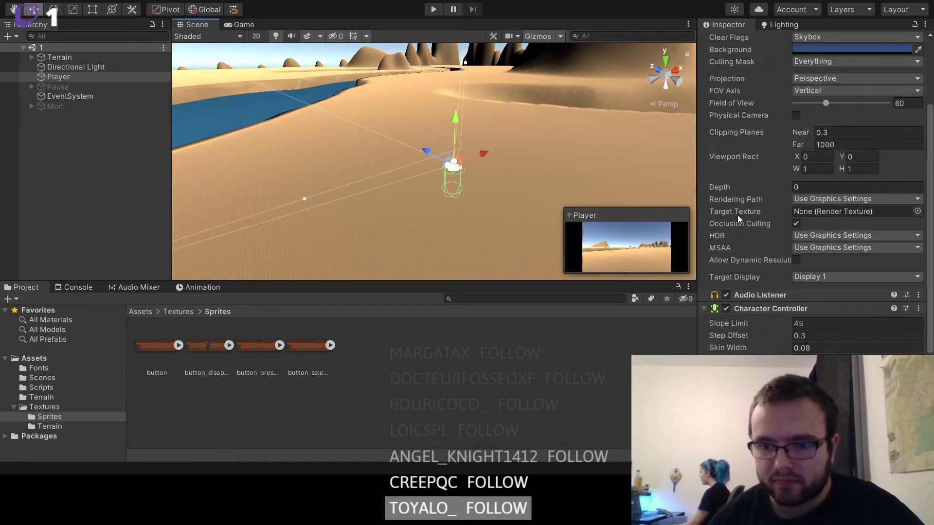
{"action": "scroll", "coordinate": [751, 253], "scroll_direction": "down", "scroll_amount": 5}
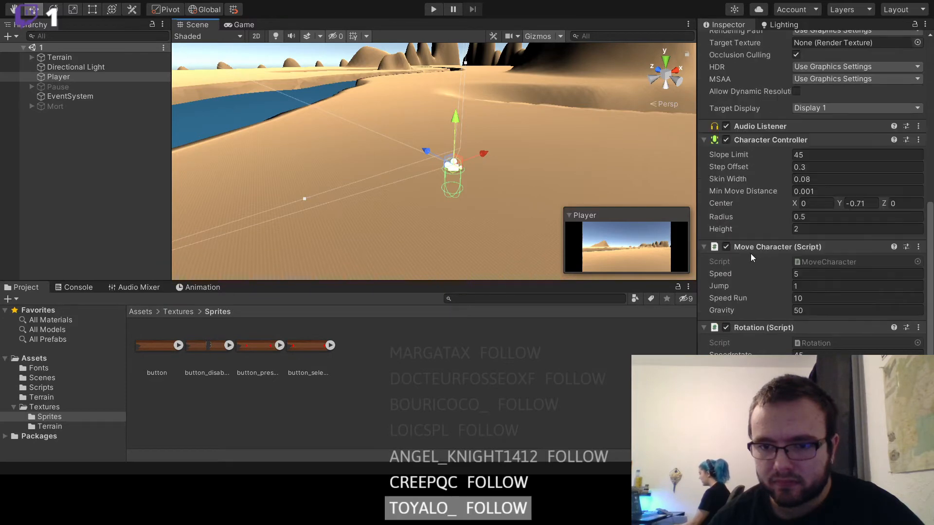
{"action": "scroll", "coordinate": [807, 195], "scroll_direction": "up", "scroll_amount": 10}
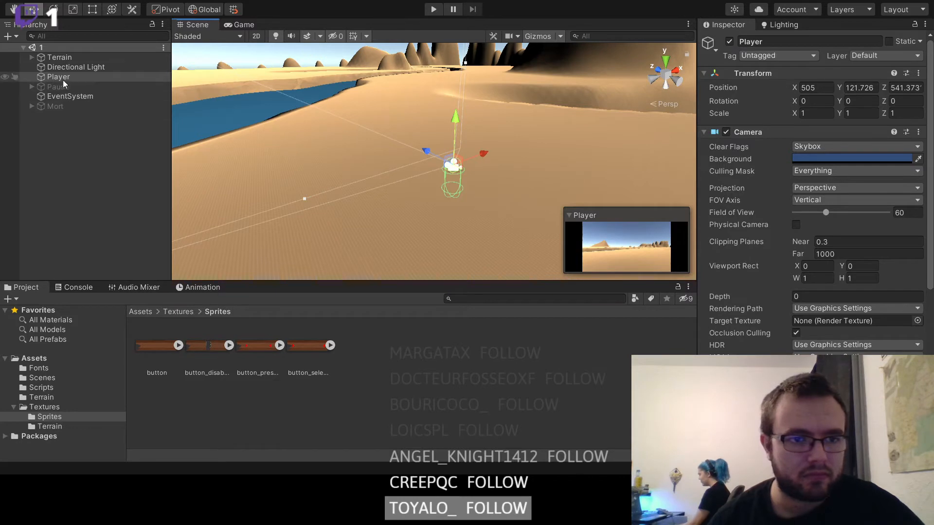
{"action": "left_click", "coordinate": [31, 57]}
{"action": "left_click", "coordinate": [32, 57]}
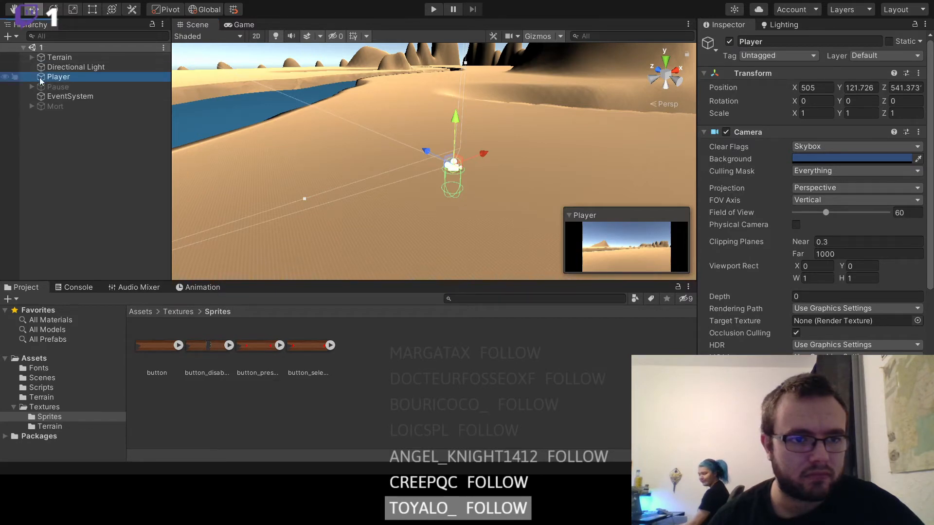
{"action": "left_click", "coordinate": [85, 154]}
- Run the scene from the Scene view to check the console errors, stop it and clear the log
{"action": "left_click", "coordinate": [434, 10]}
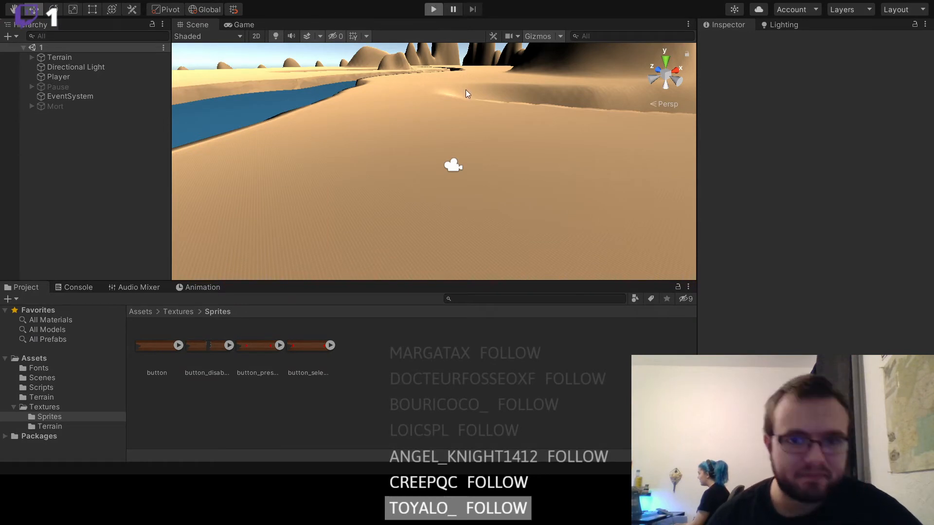
{"action": "left_click", "coordinate": [76, 288]}
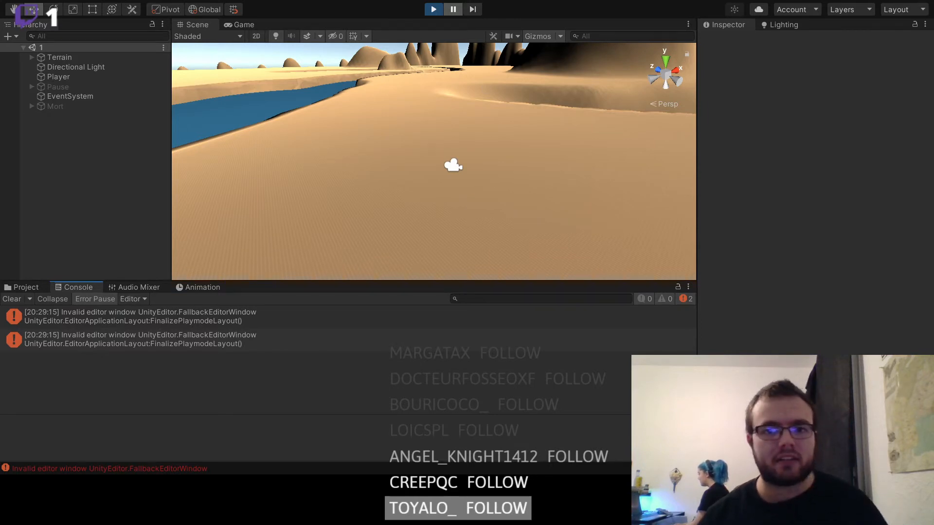
{"action": "left_click", "coordinate": [448, 9]}
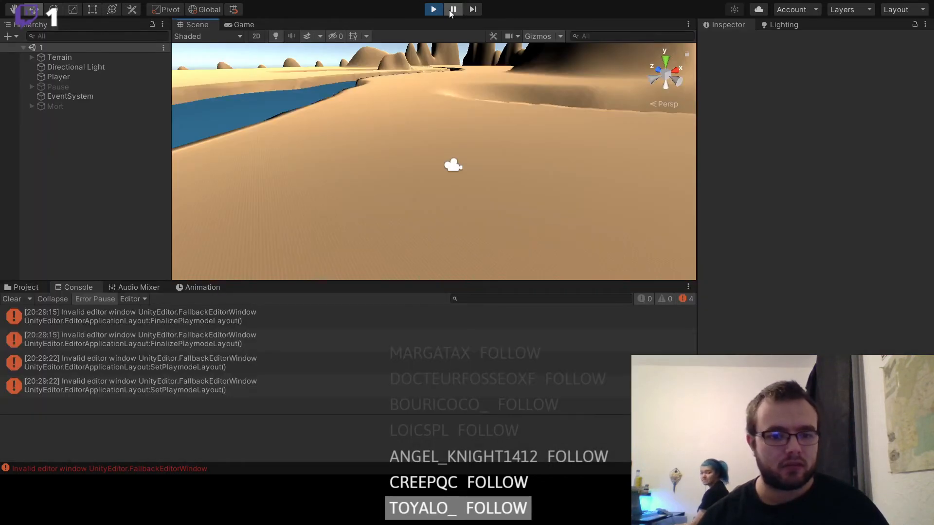
{"action": "left_click", "coordinate": [433, 10]}
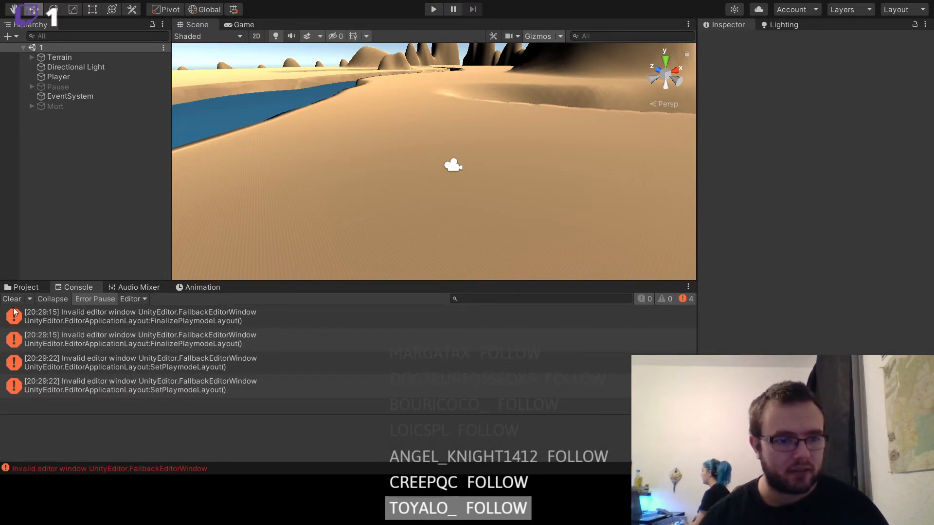
{"action": "left_click", "coordinate": [12, 299]}
- Test play mode from the Game view with the Stats overlay briefly shown, stop it and clear the console
{"action": "left_click", "coordinate": [233, 23]}
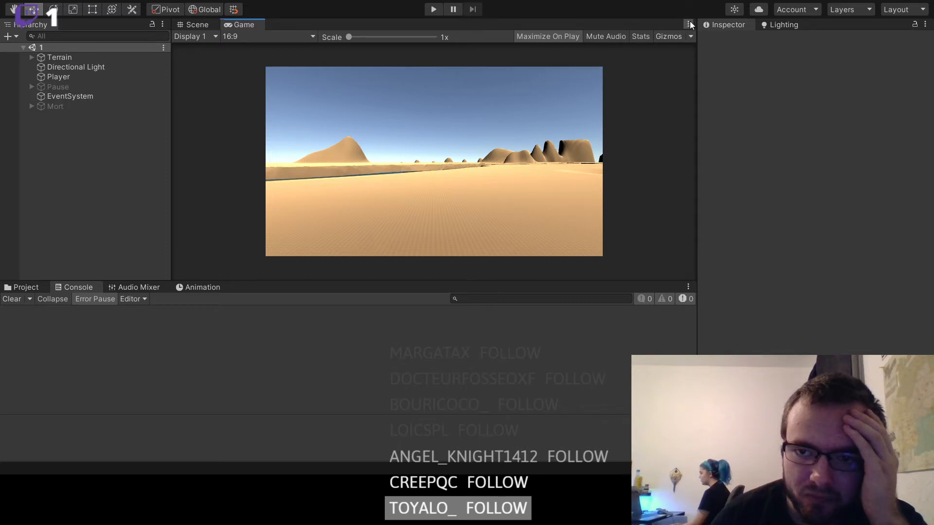
{"action": "left_click", "coordinate": [705, 104]}
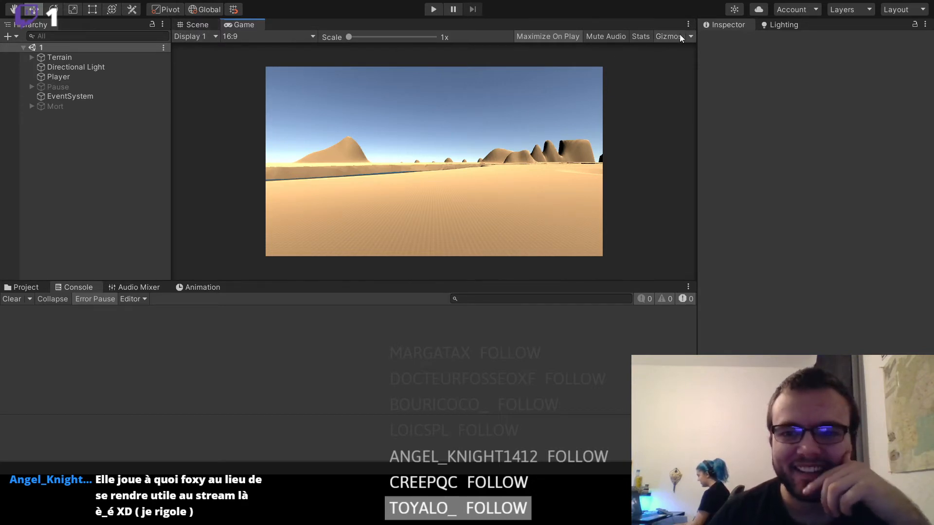
{"action": "left_click", "coordinate": [640, 36]}
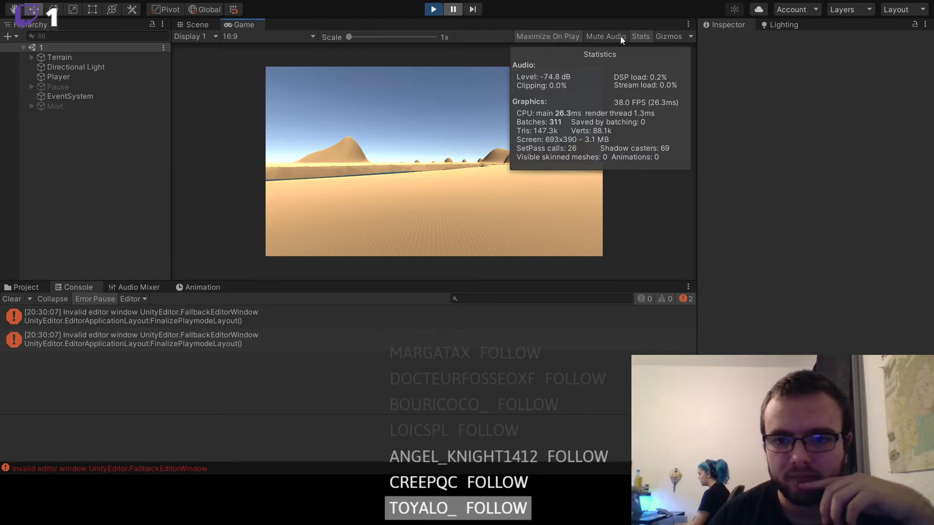
{"action": "left_click", "coordinate": [641, 38]}
{"action": "left_click", "coordinate": [454, 9]}
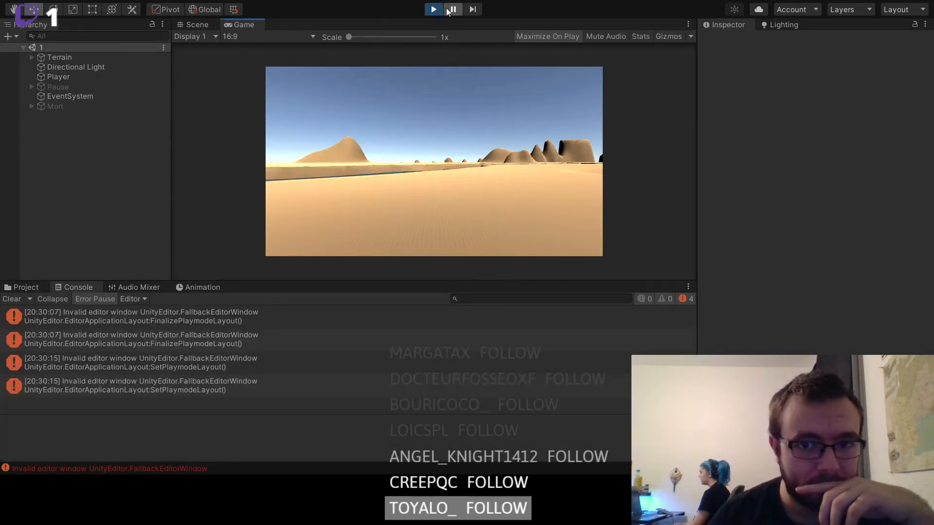
{"action": "left_click", "coordinate": [434, 10]}
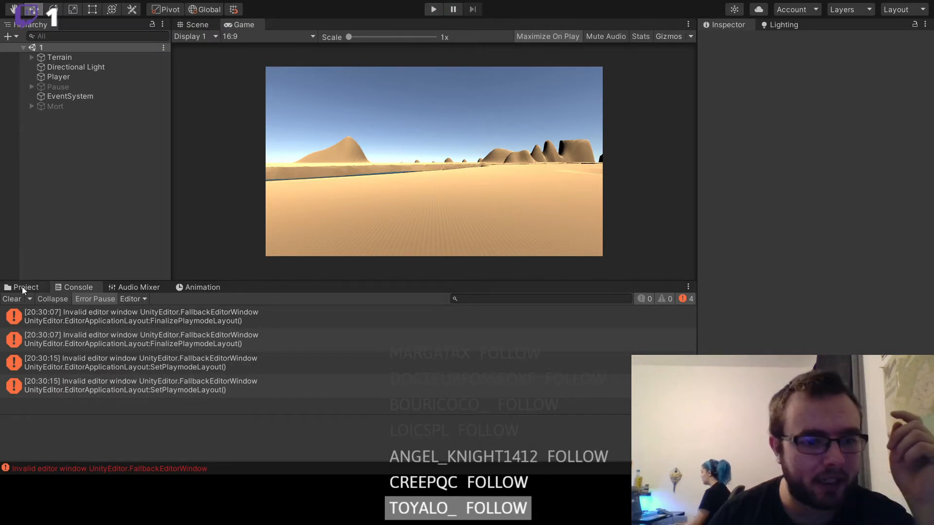
{"action": "left_click", "coordinate": [12, 299]}
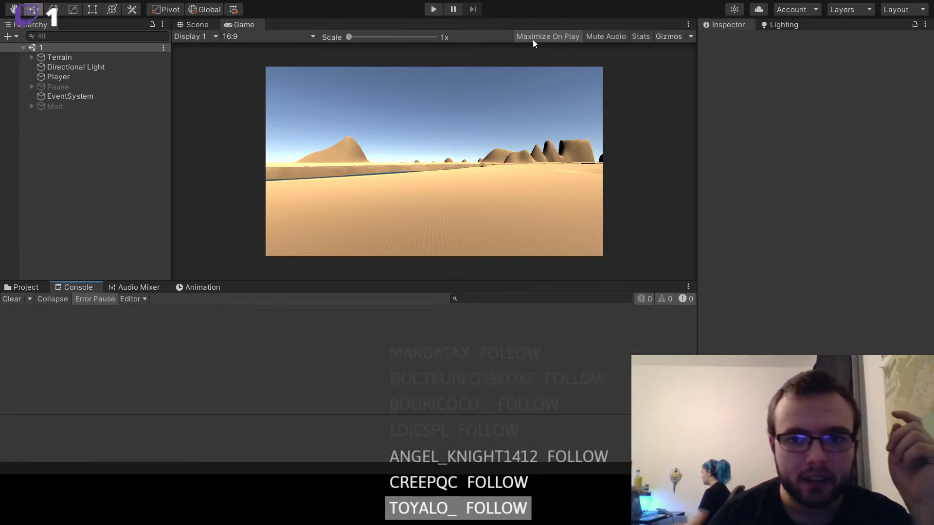
- Play-test the scene by walking the Player across the desert until the fall triggers death, then respawn with Ressuscite and stop play mode
{"action": "left_click", "coordinate": [434, 9]}
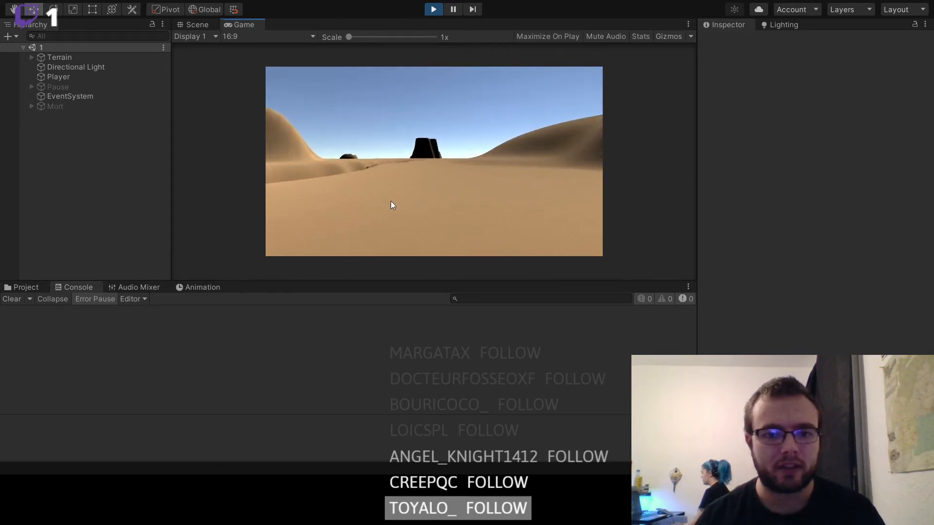
{"action": "key", "text": "w"}
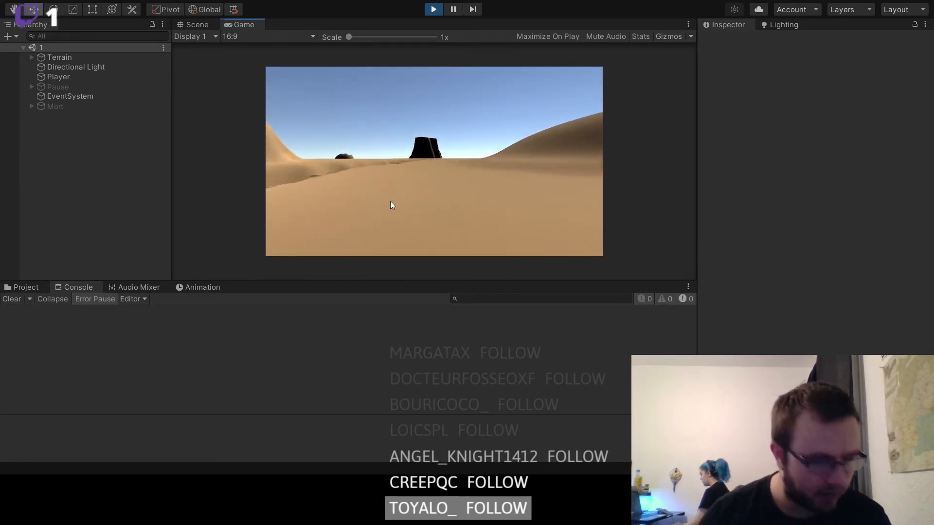
{"action": "key", "text": "w"}
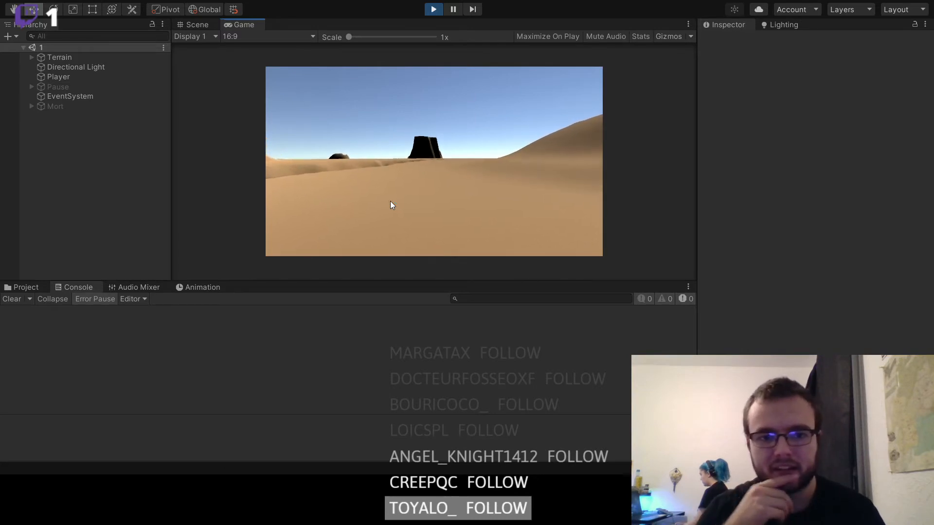
{"action": "key", "text": "w"}
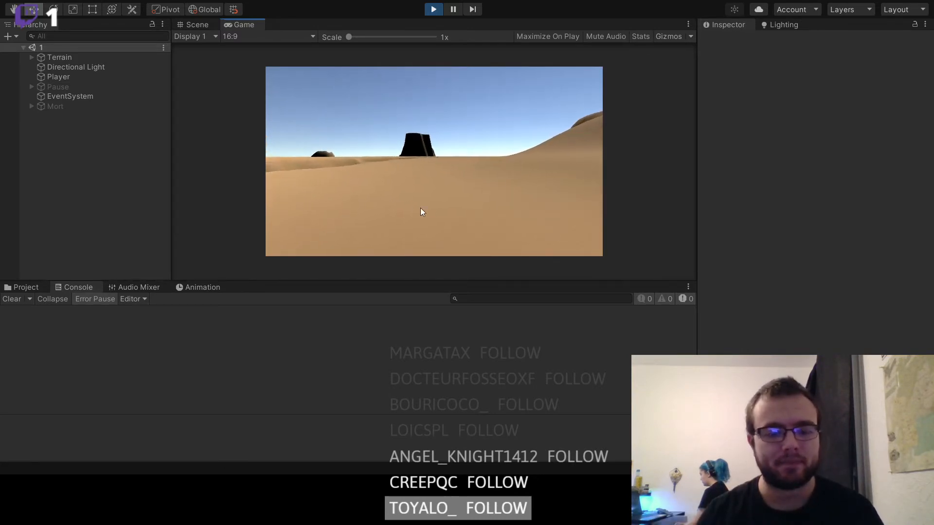
{"action": "key", "text": "w"}
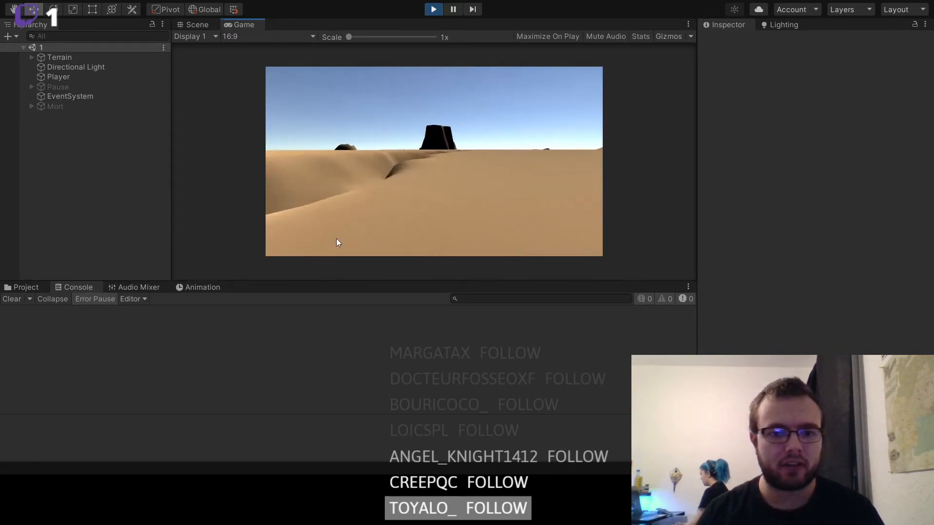
{"action": "key", "text": "w"}
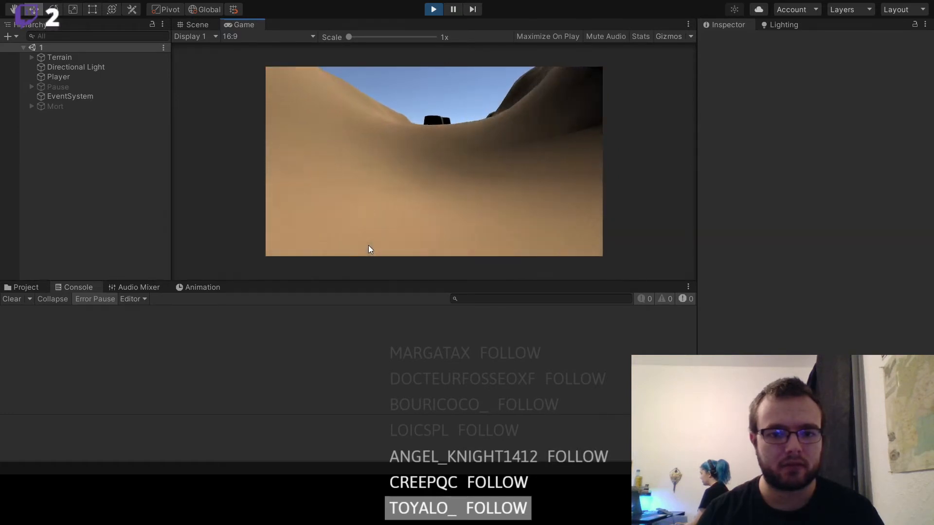
{"action": "key", "text": "w"}
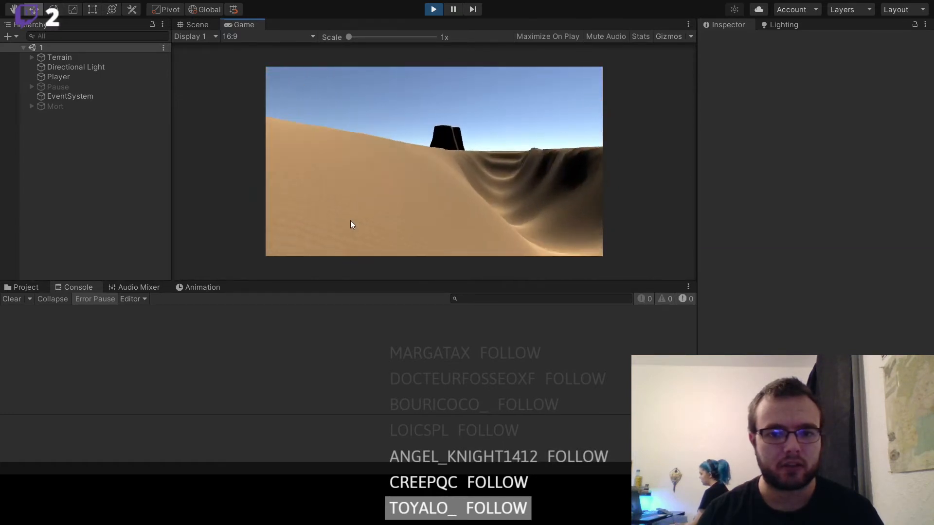
{"action": "key", "text": "w"}
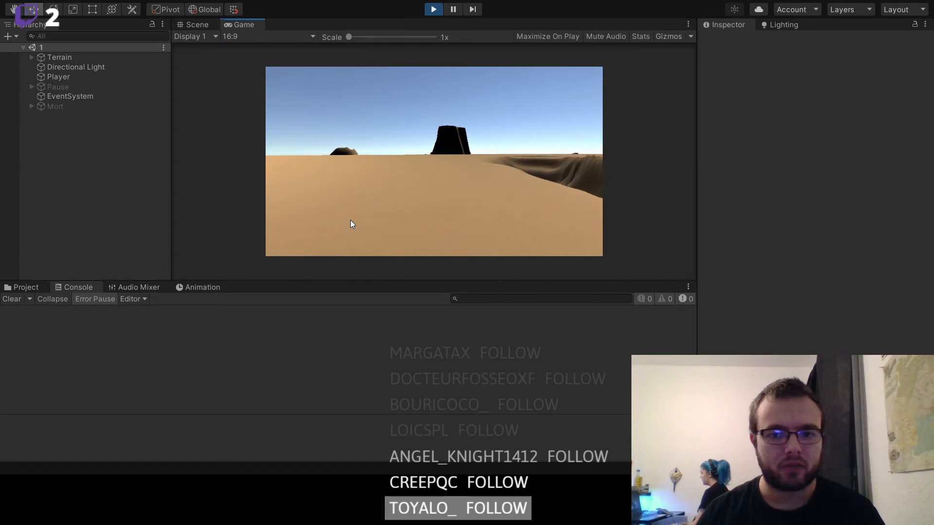
{"action": "key", "text": "w"}
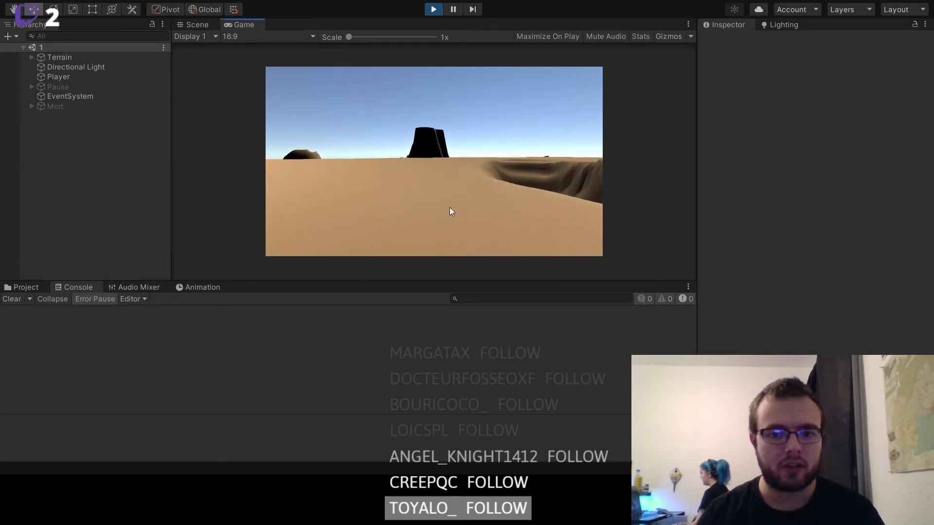
{"action": "key", "text": "w"}
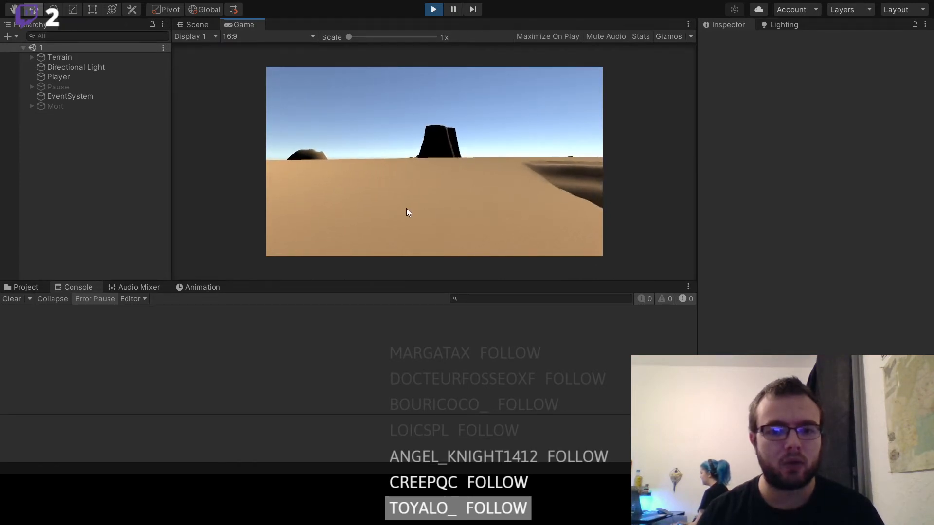
{"action": "key", "text": "w"}
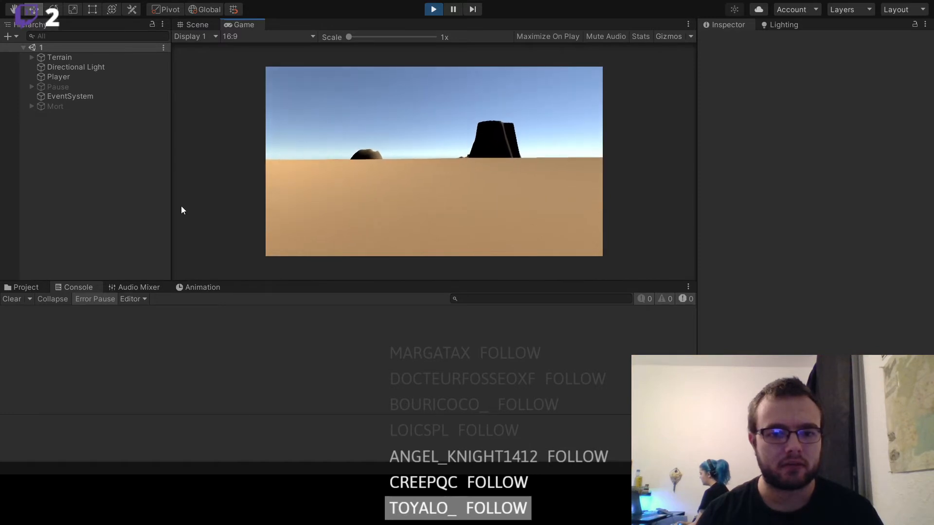
{"action": "key", "text": "w"}
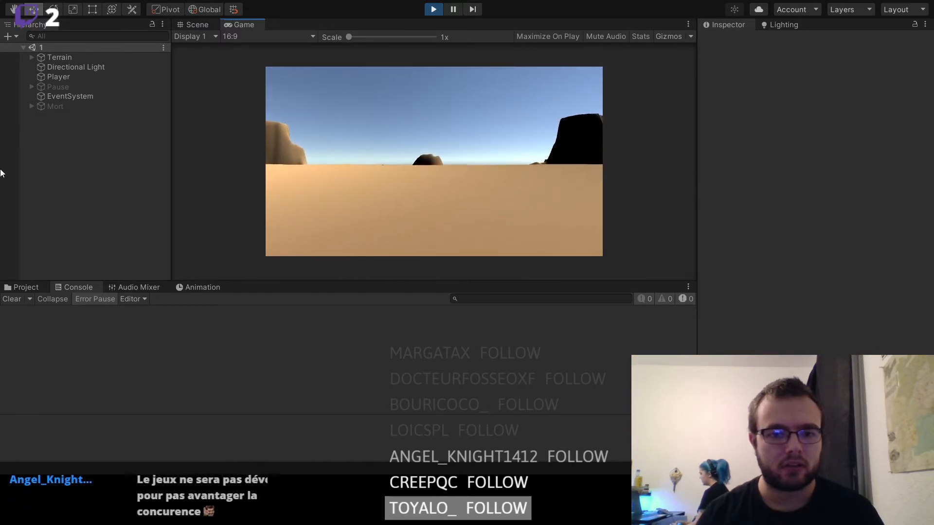
{"action": "key", "text": "w"}
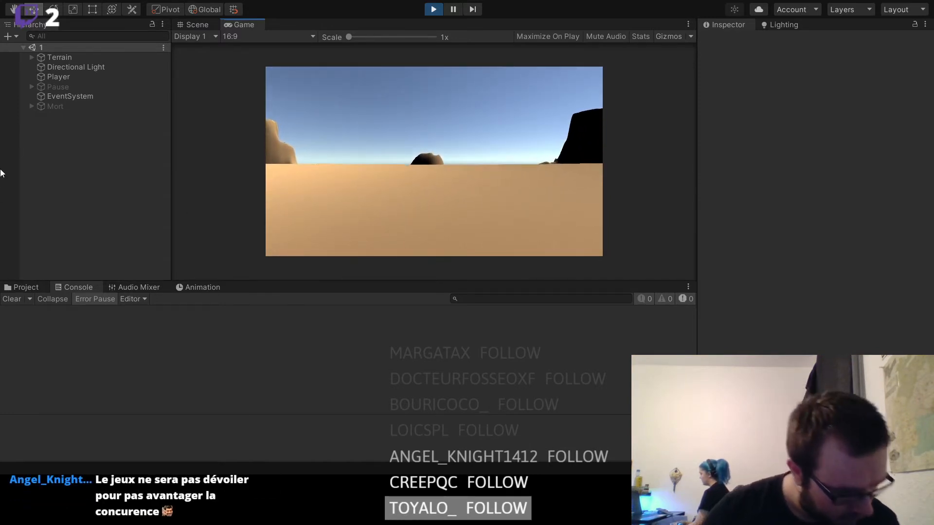
{"action": "key", "text": "w"}
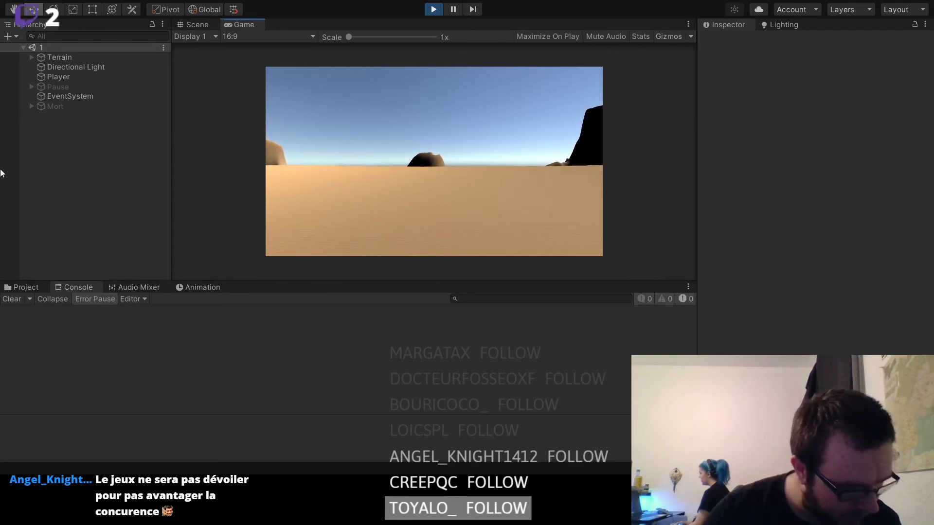
{"action": "key", "text": "w"}
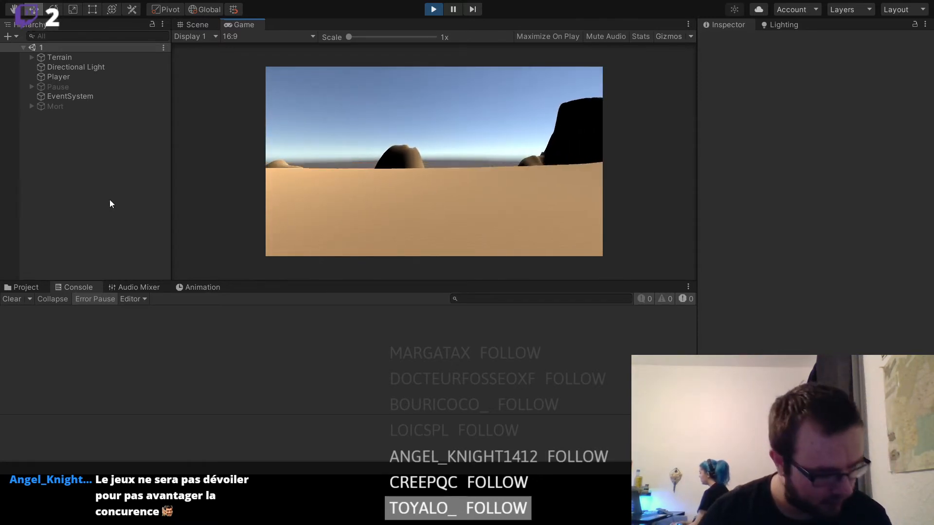
{"action": "key", "text": "w"}
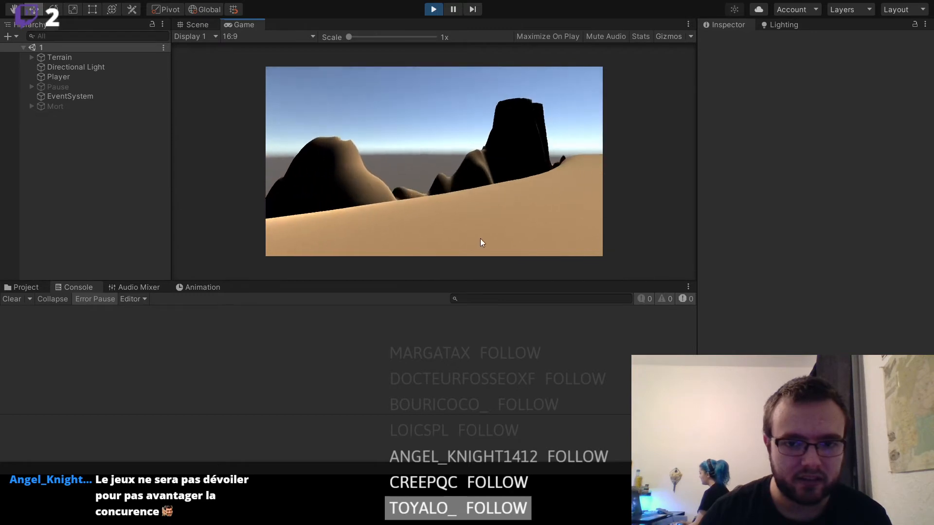
{"action": "key", "text": "w"}
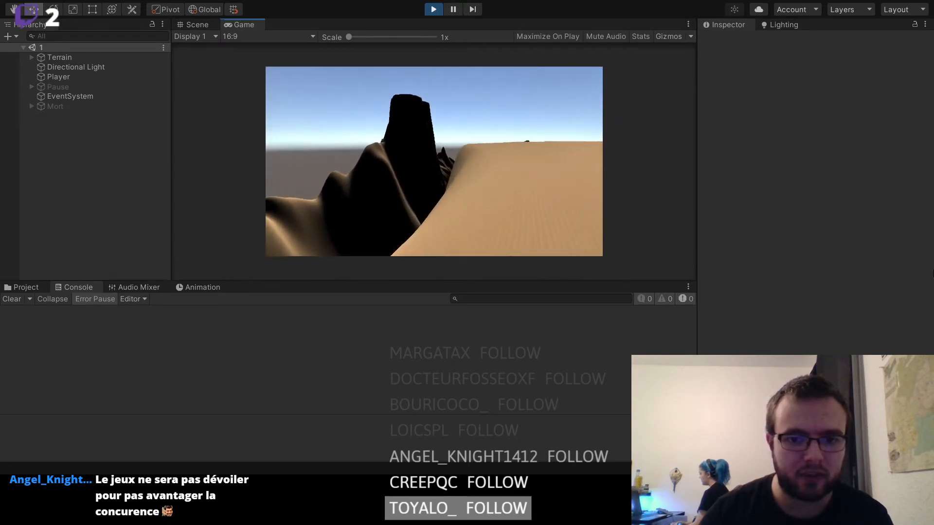
{"action": "key", "text": "w"}
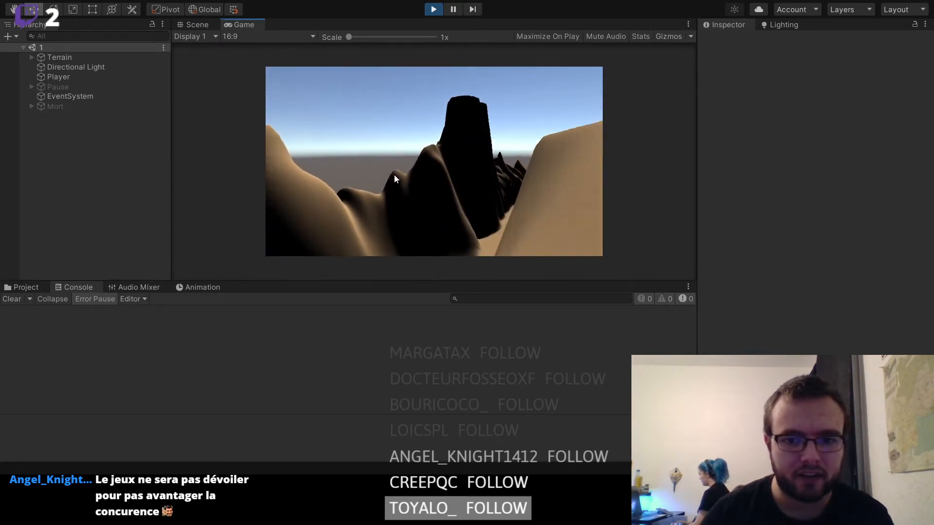
{"action": "key", "text": "w"}
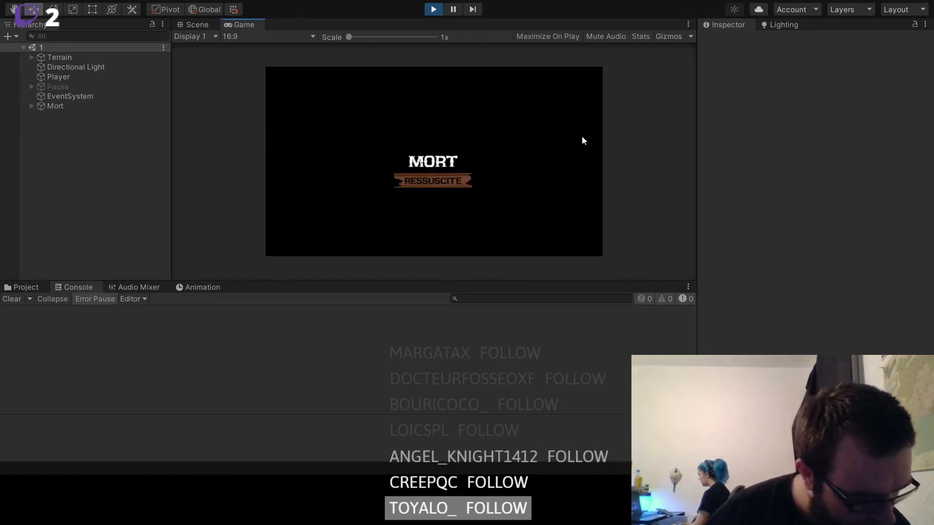
{"action": "left_click", "coordinate": [422, 178]}
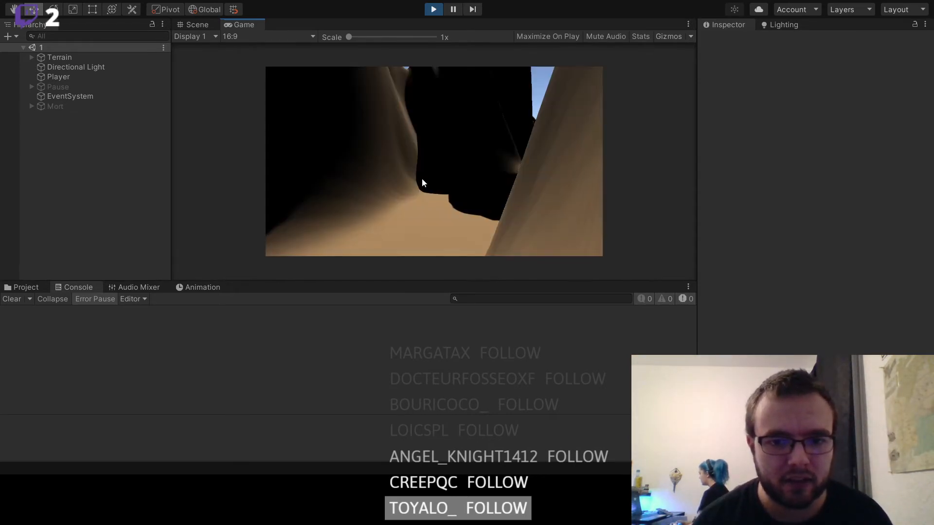
{"action": "left_click", "coordinate": [432, 10]}
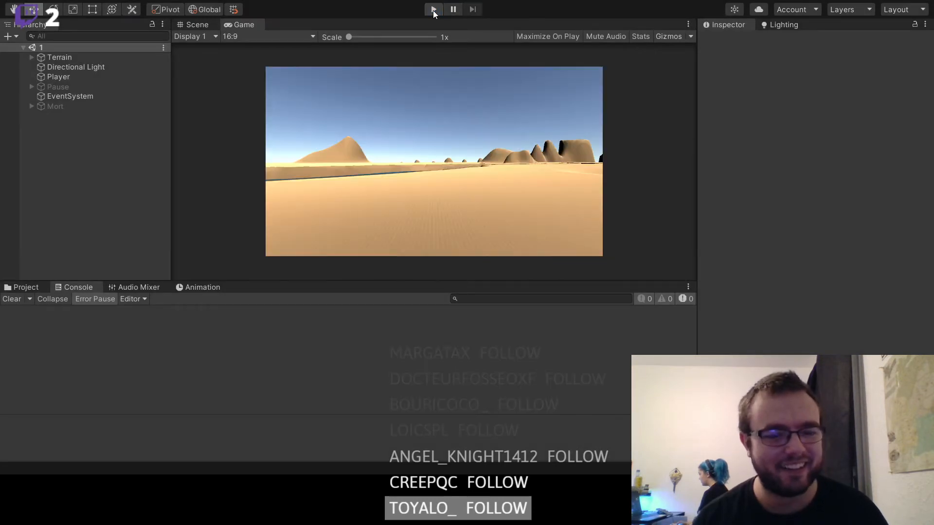
- Inspect the Box Collider and Chute script settings of Trigger Chute under Terrain in the Scene view
{"action": "left_click", "coordinate": [202, 25]}
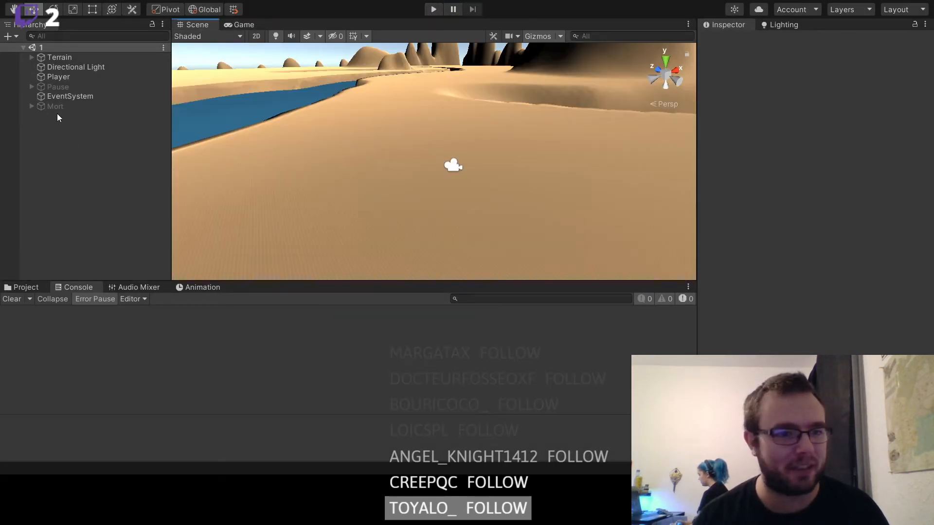
{"action": "left_click", "coordinate": [32, 57]}
{"action": "left_click", "coordinate": [66, 78]}
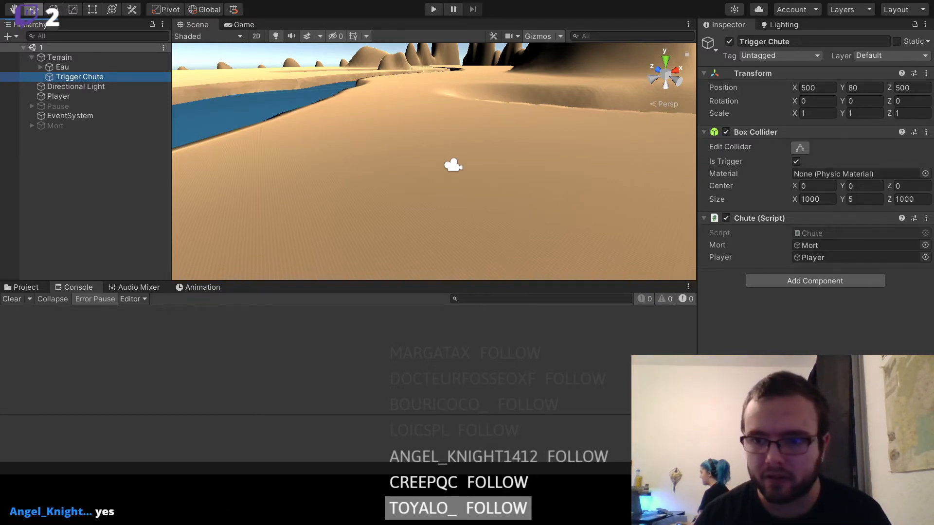
- Switch to Chute.cs in the code editor and delete the "= new Vector3 (500, 121, 541);" assignment after Player.transform.position in Update
{"action": "key", "text": "alt+Tab"}
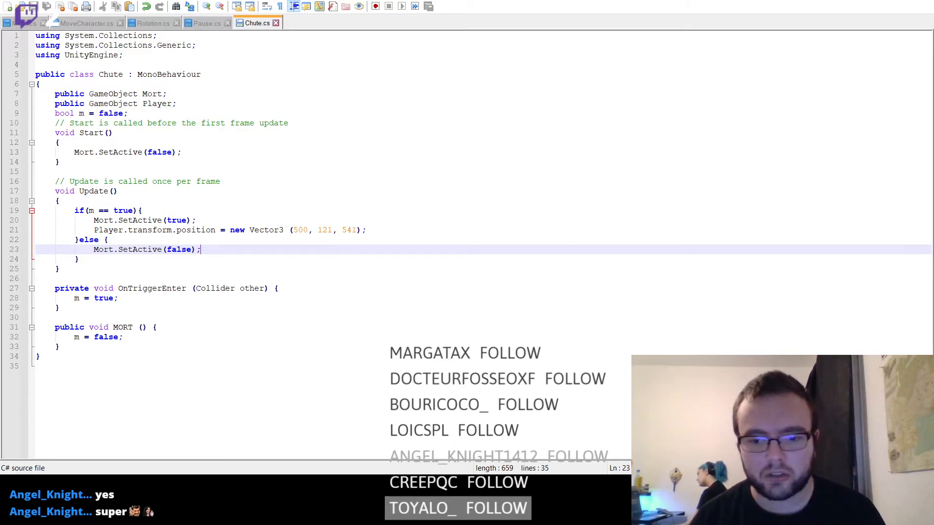
{"action": "left_click", "coordinate": [389, 229]}
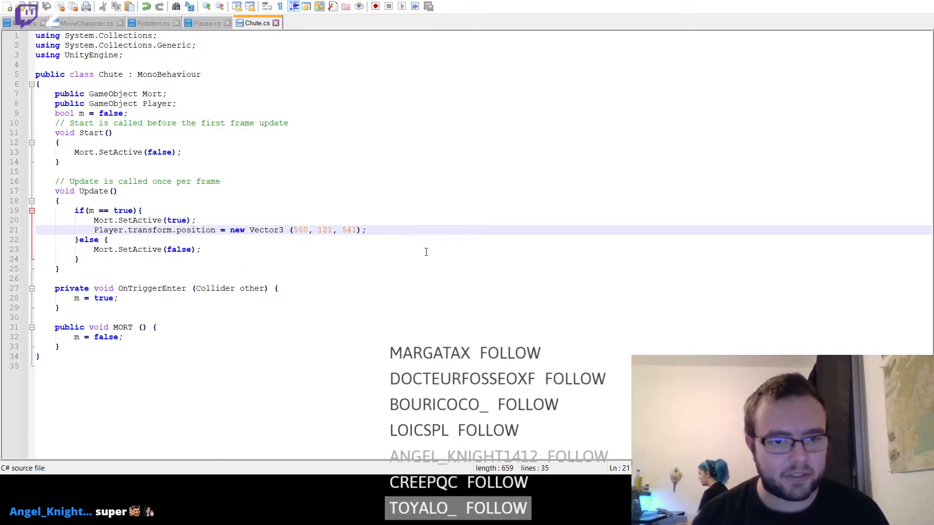
{"action": "left_click_drag", "start_coordinate": [387, 224], "coordinate": [256, 228]}
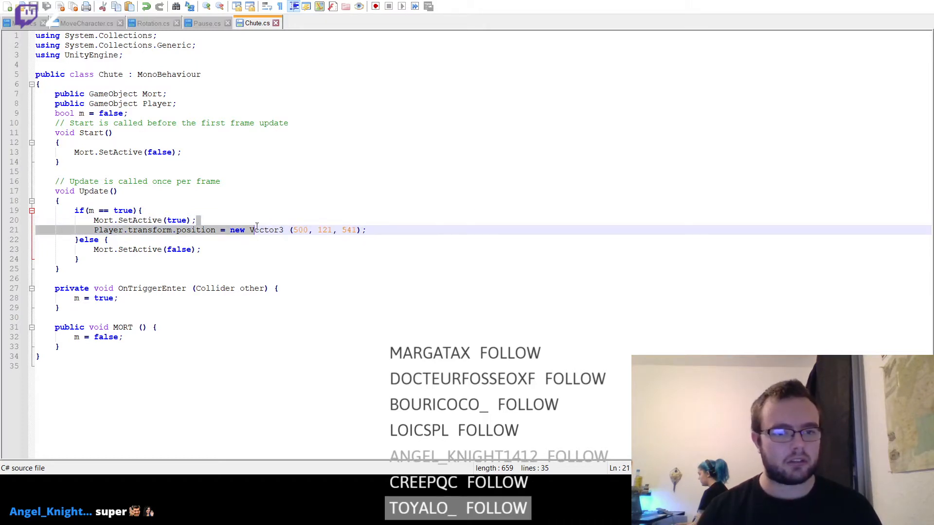
{"action": "left_click", "coordinate": [354, 229]}
{"action": "left_click_drag", "start_coordinate": [366, 230], "coordinate": [218, 231]}
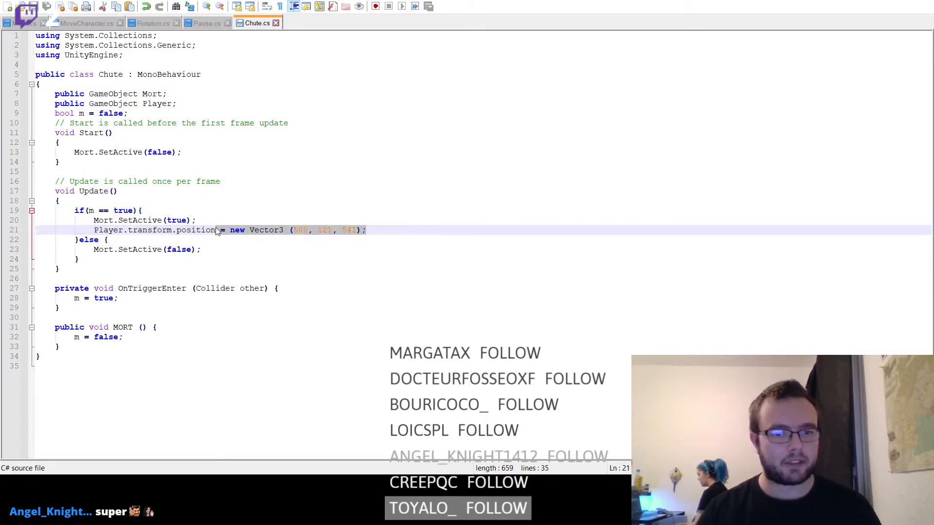
{"action": "key", "text": "Delete"}
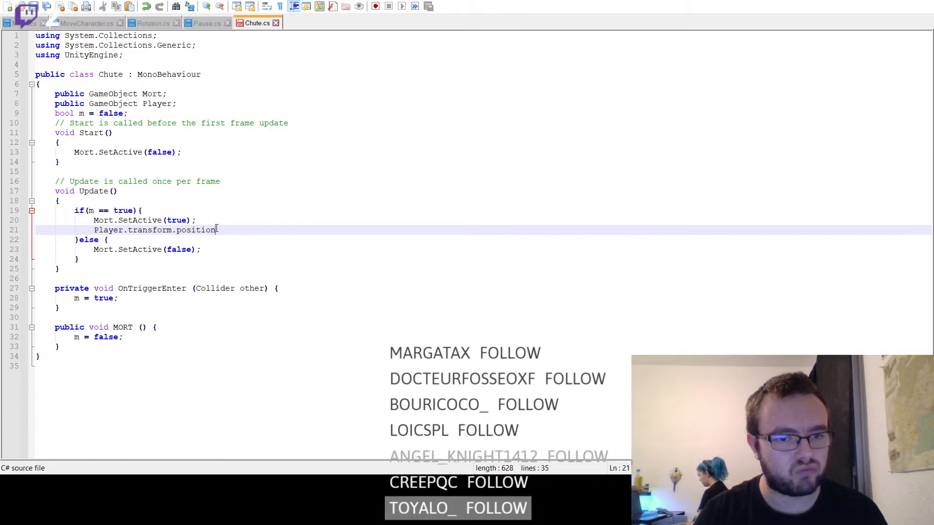
- Try setPosition in place of position on the Player.transform line in Update
{"action": "key", "text": "BackSpace"}
{"action": "key", "text": "BackSpace"}
{"action": "key", "text": "BackSpace"}
{"action": "key", "text": "BackSpace"}
{"action": "key", "text": "BackSpace"}
{"action": "key", "text": "BackSpace"}
{"action": "key", "text": "BackSpace"}
{"action": "key", "text": "BackSpace"}
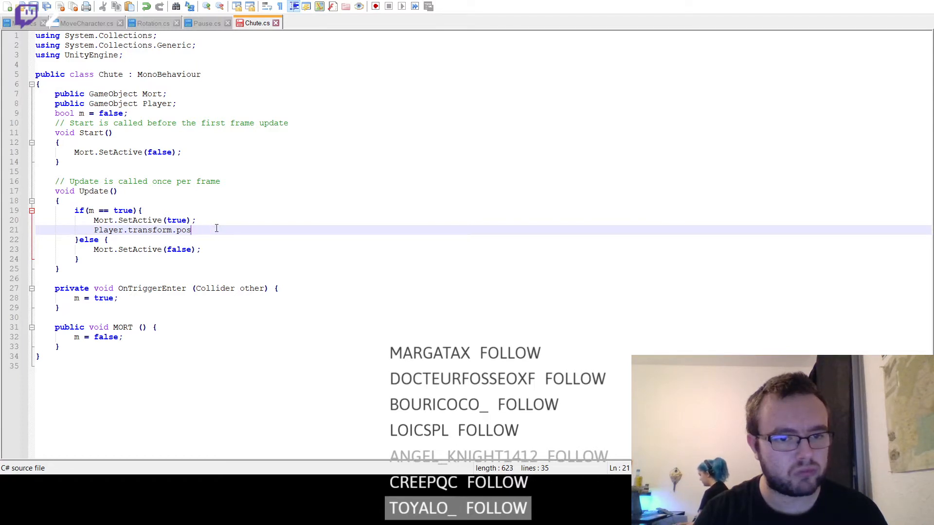
{"action": "type", "text": "set"}
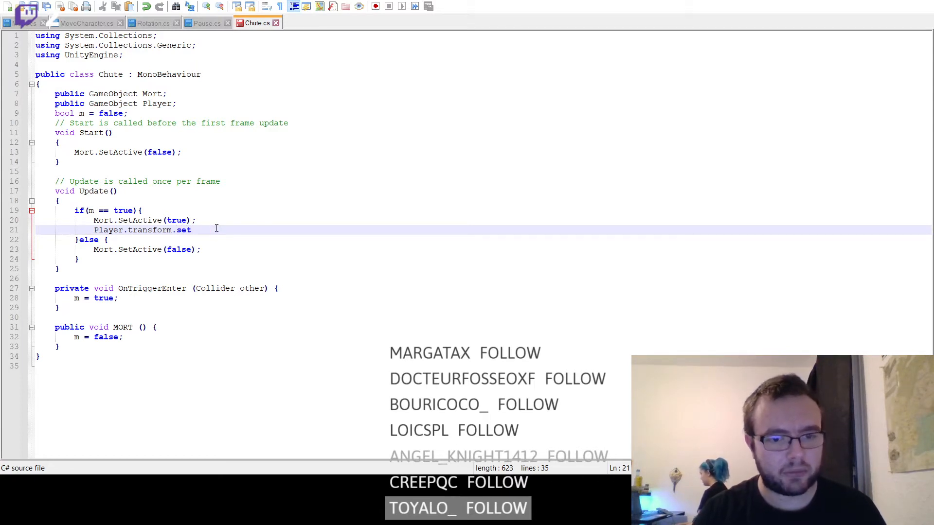
{"action": "type", "text": "Position"}
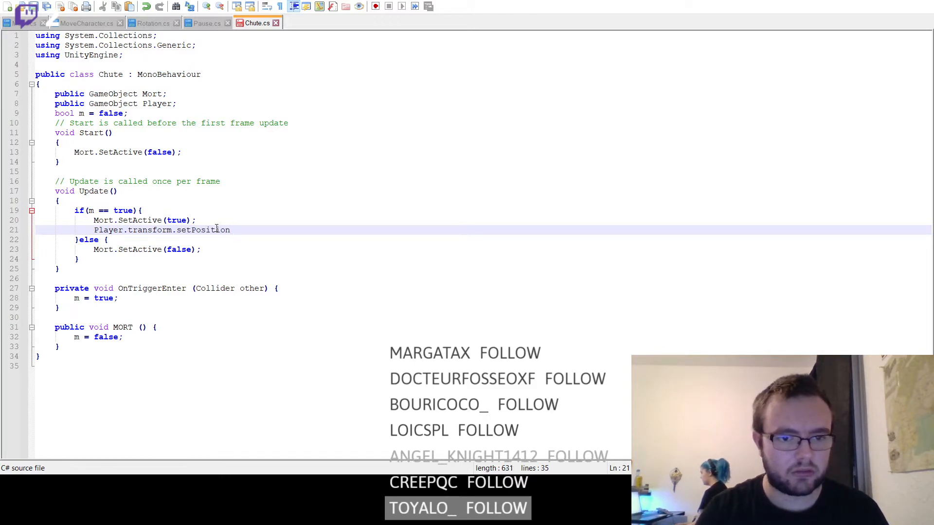
- Replace setPosition with position again on the Player.transform line
{"action": "key", "text": "BackSpace"}
{"action": "key", "text": "BackSpace"}
{"action": "key", "text": "BackSpace"}
{"action": "key", "text": "BackSpace"}
{"action": "key", "text": "BackSpace"}
{"action": "key", "text": "BackSpace"}
{"action": "key", "text": "BackSpace"}
{"action": "key", "text": "BackSpace"}
{"action": "key", "text": "BackSpace"}
{"action": "key", "text": "BackSpace"}
{"action": "key", "text": "BackSpace"}
{"action": "type", "text": "pos"}
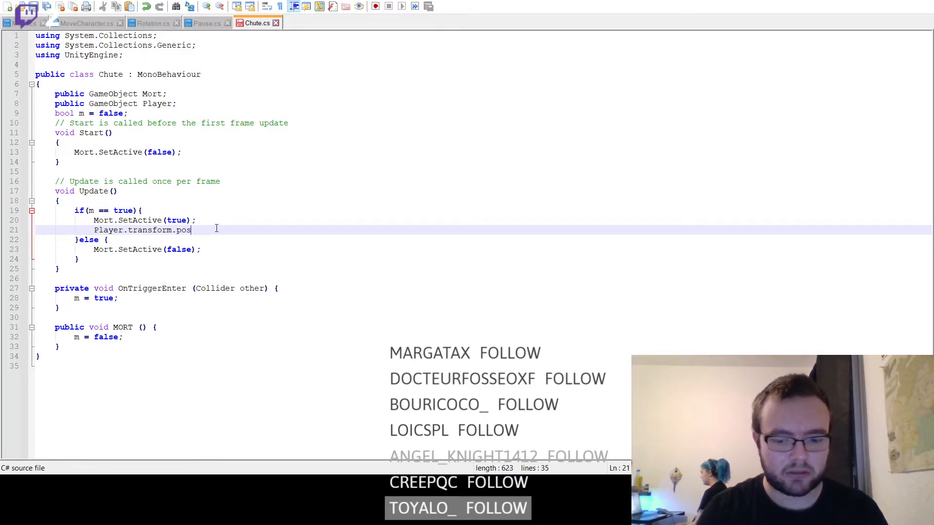
{"action": "type", "text": "ition"}
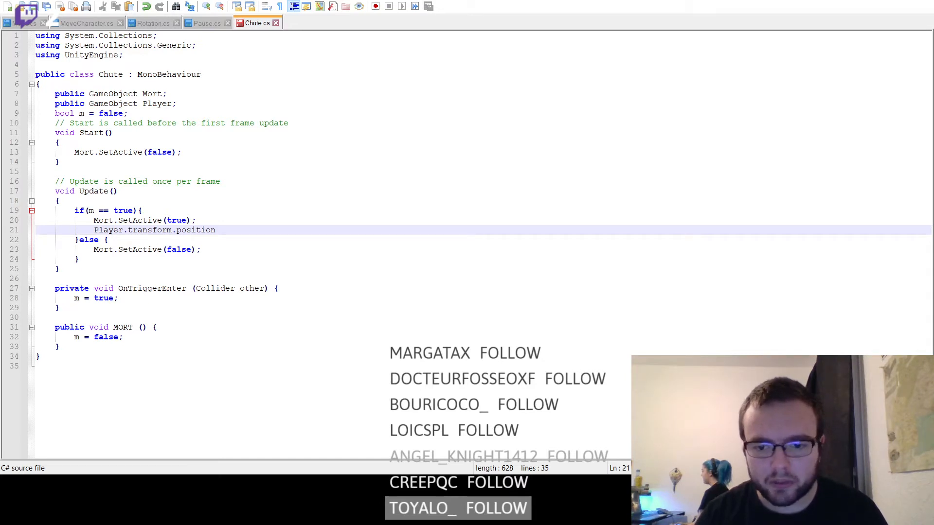
- Try calling the position as a method by changing the Player line in Update to Player.transform.Position(500, 122, 541); and save
{"action": "left_click_drag", "start_coordinate": [216, 230], "coordinate": [176, 230]}
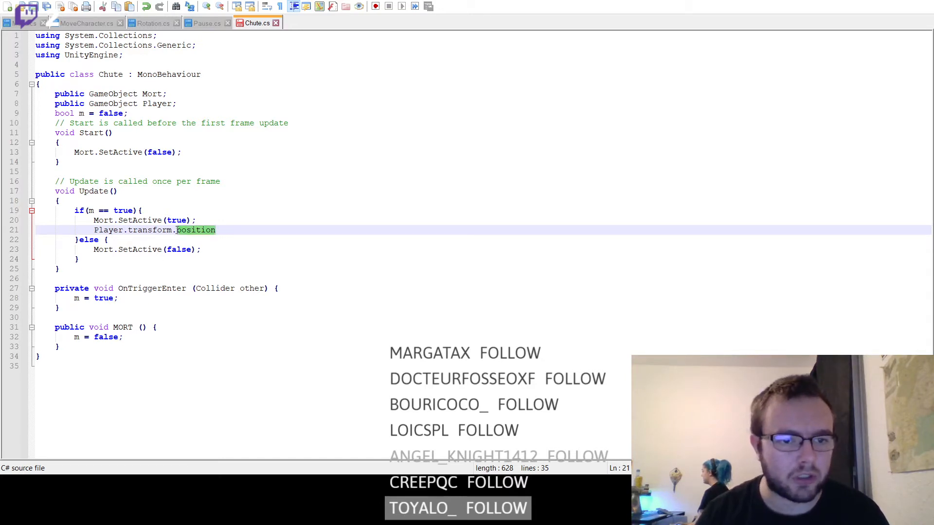
{"action": "type", "text": "Position"}
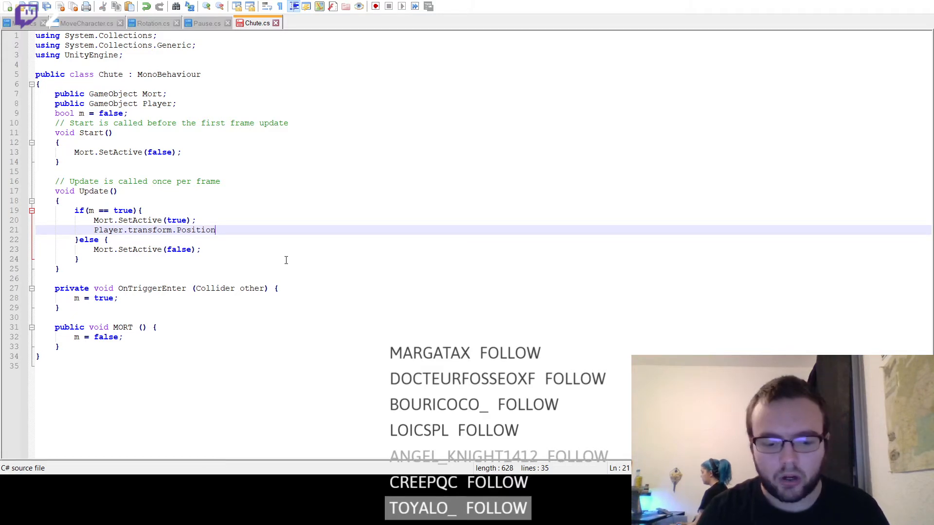
{"action": "type", "text": "(500"}
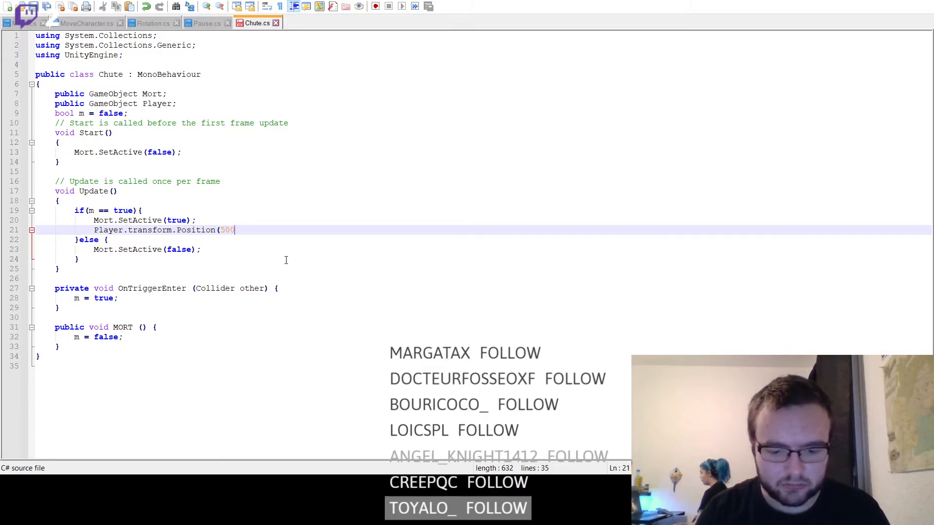
{"action": "type", "text": ", 122"}
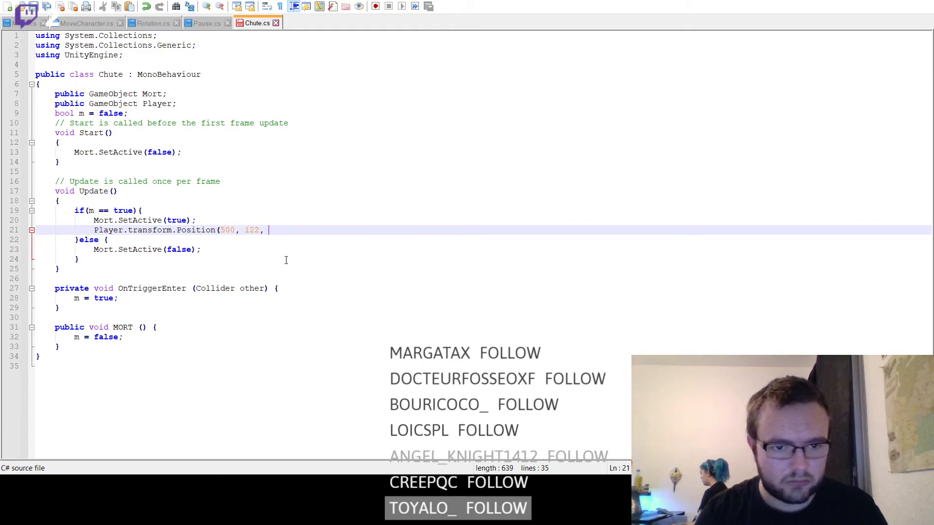
{"action": "type", "text": ", 541);"}
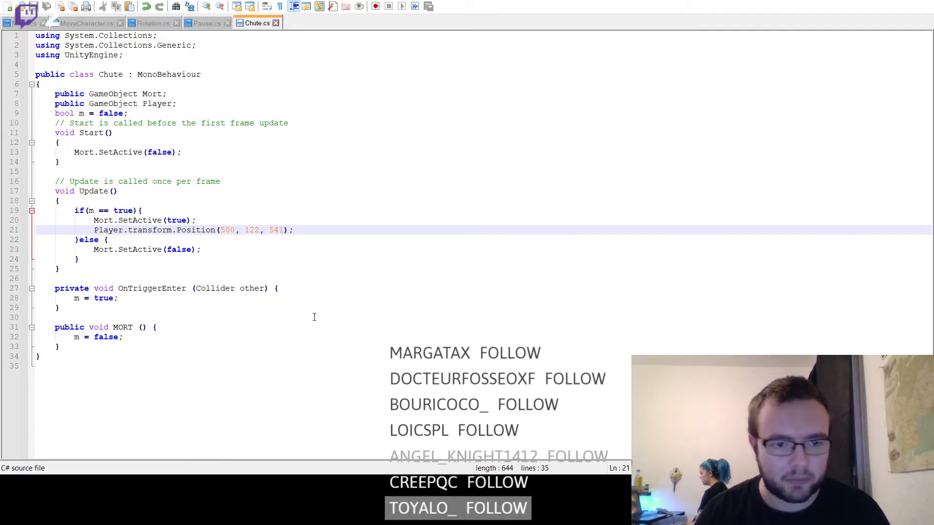
- Delete the Player.transform.Position(500, 122, 541); statement from the if block in Update
{"action": "left_click_drag", "start_coordinate": [309, 223], "coordinate": [124, 230]}
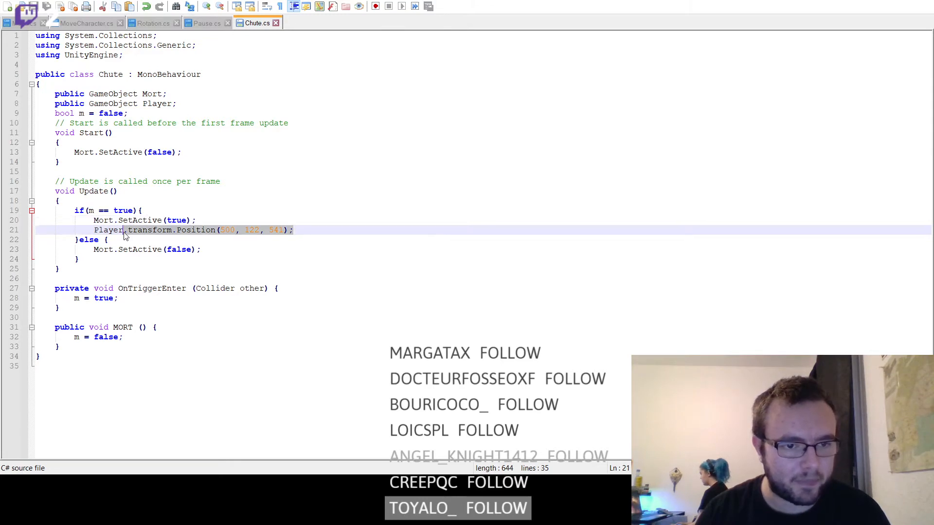
{"action": "key", "text": "BackSpace"}
{"action": "key", "text": "BackSpace"}
{"action": "key", "text": "BackSpace"}
{"action": "key", "text": "BackSpace"}
{"action": "key", "text": "BackSpace"}
{"action": "key", "text": "BackSpace"}
{"action": "key", "text": "BackSpace"}
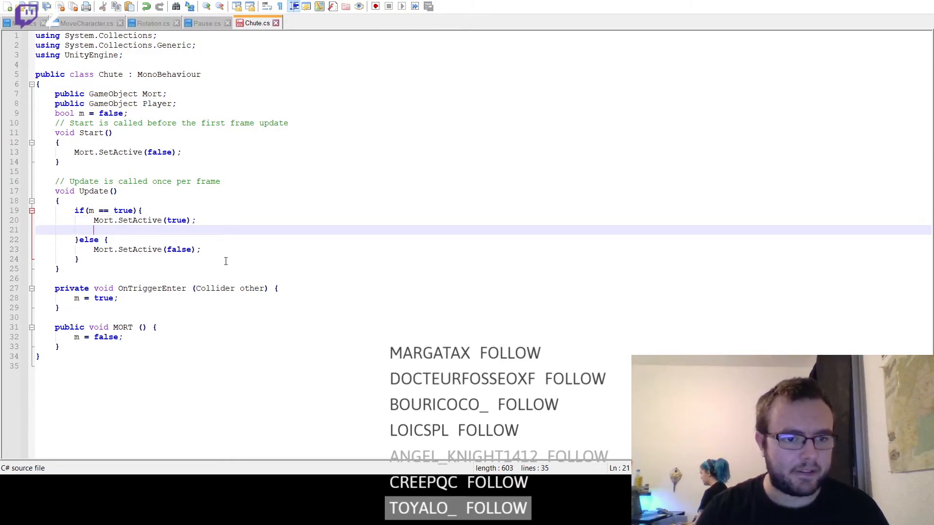
- Add the line Player = GetComponent<Transform>(); after Mort.SetActive(false) in Start
{"action": "left_click", "coordinate": [220, 152]}
{"action": "key", "text": "Return"}
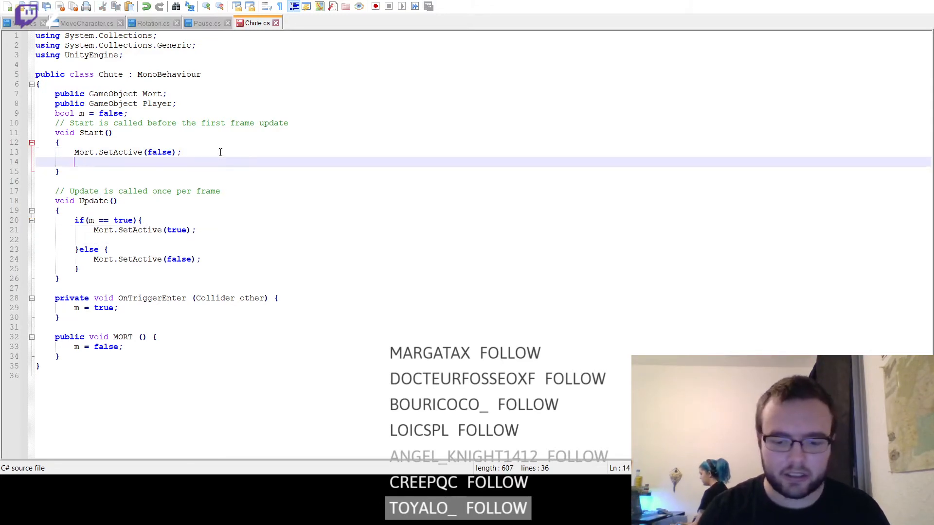
{"action": "type", "text": "Player"}
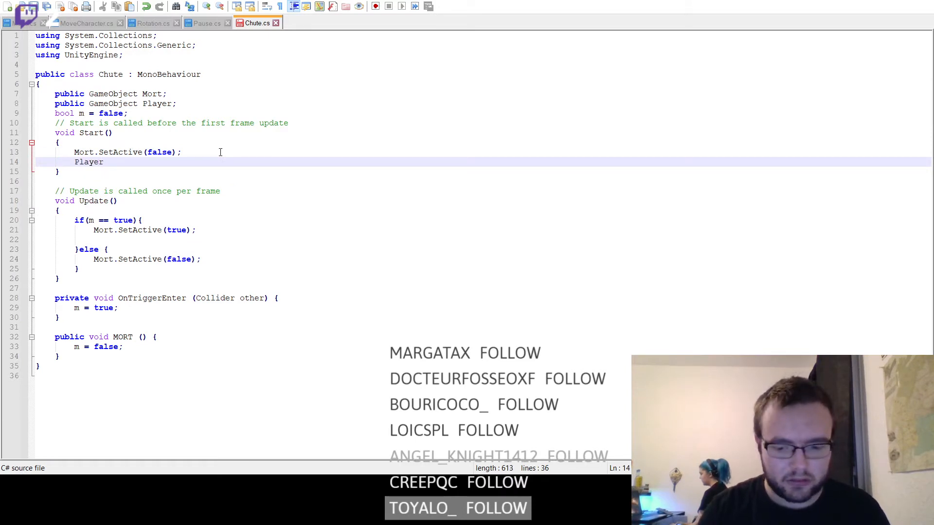
{"action": "type", "text": " = GetCompo"}
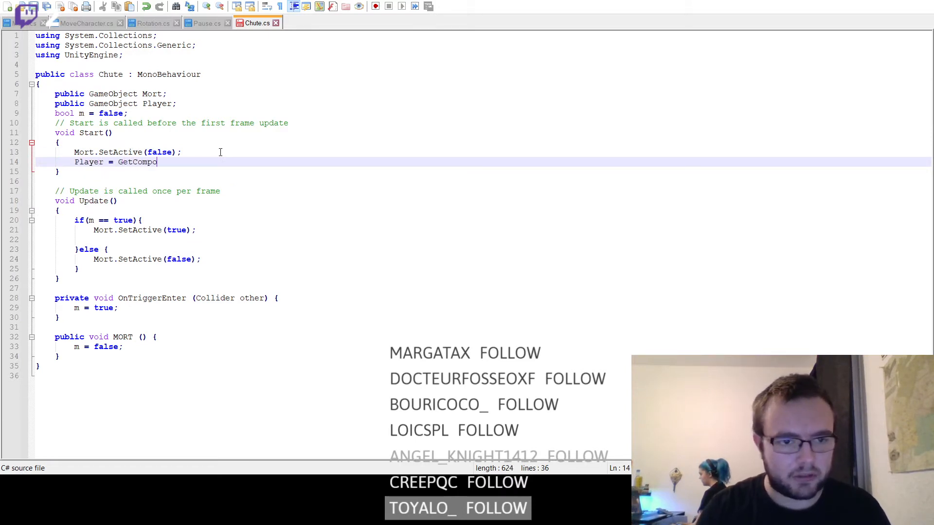
{"action": "type", "text": "nent<tra"}
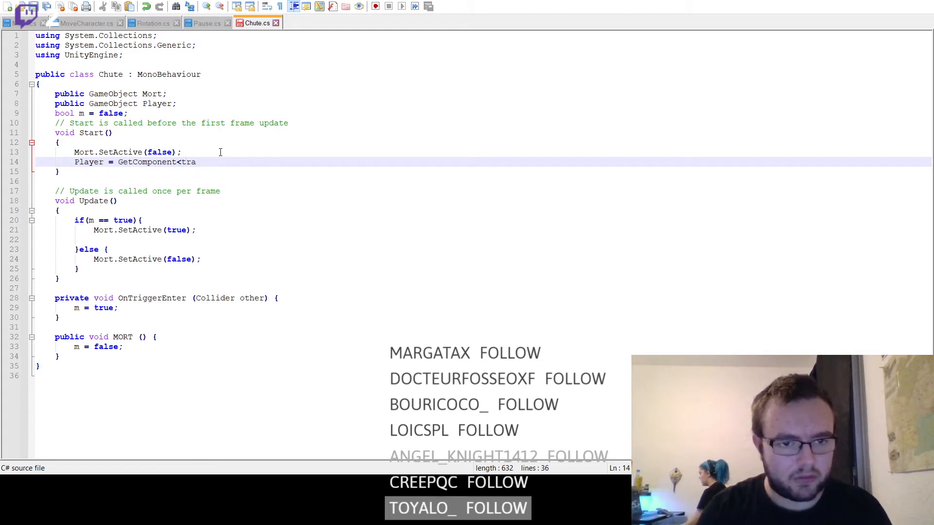
{"action": "key", "text": "BackSpace"}
{"action": "key", "text": "BackSpace"}
{"action": "key", "text": "BackSpace"}
{"action": "key", "text": "BackSpace"}
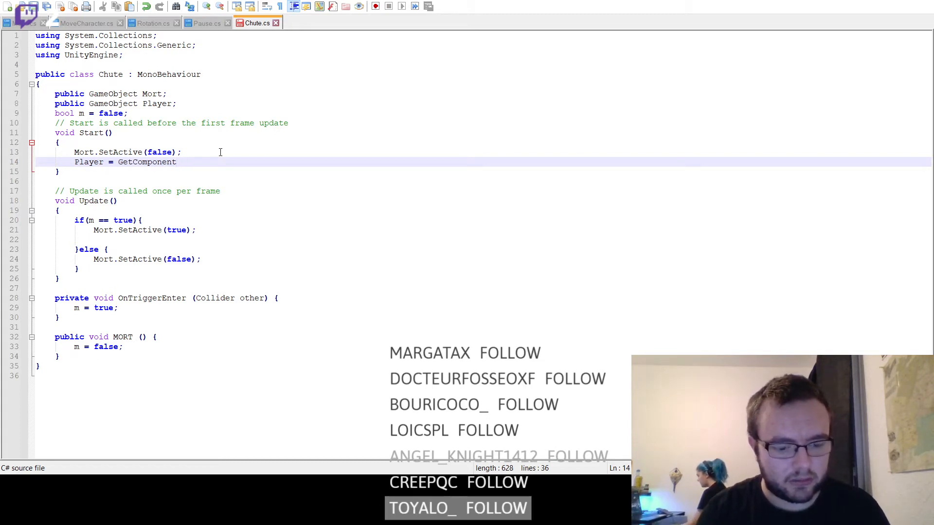
{"action": "type", "text": "<Transf"}
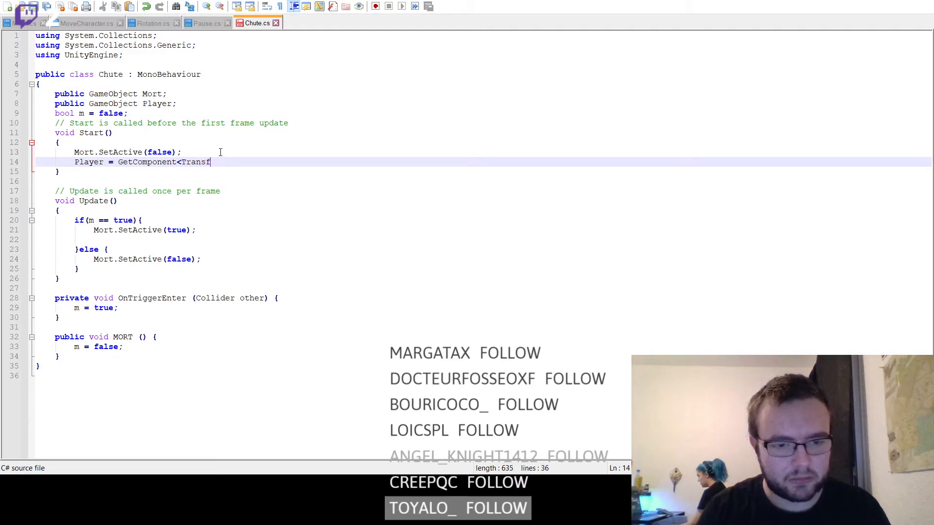
{"action": "type", "text": "orm"}
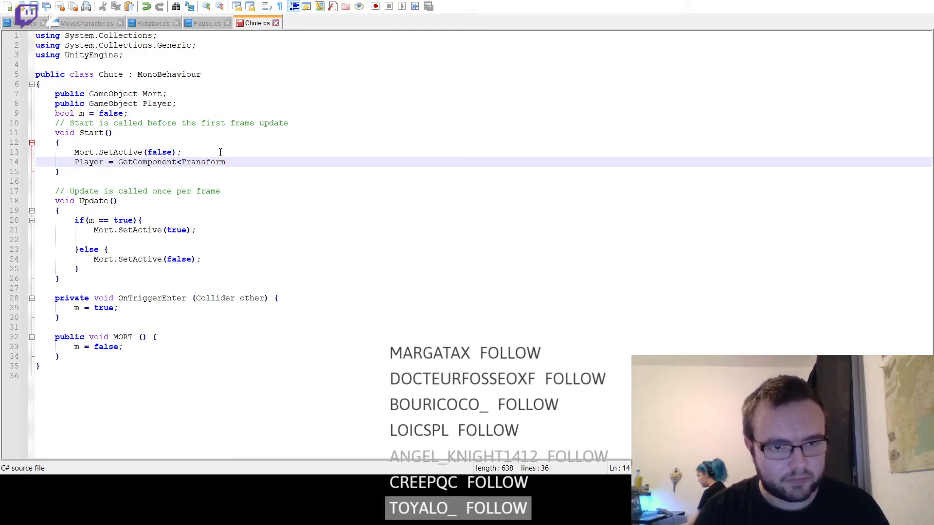
{"action": "type", "text": ">();"}
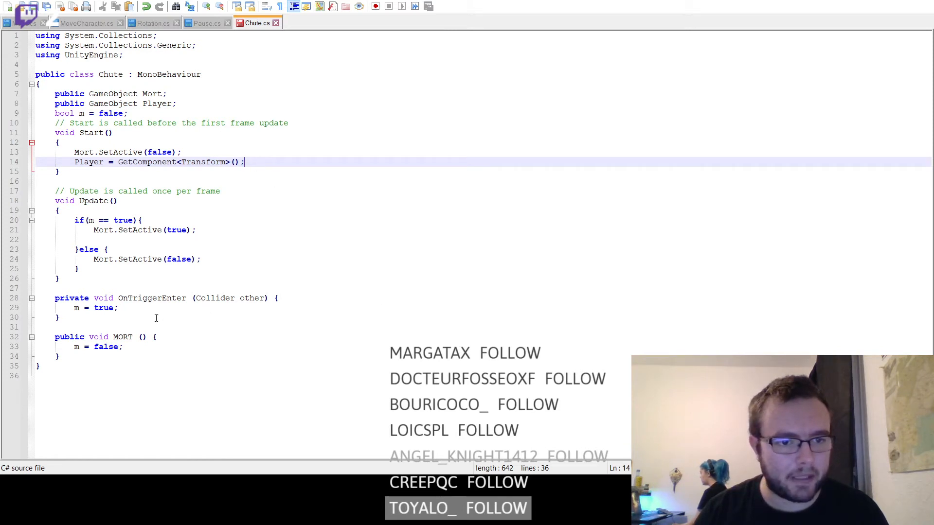
- Add Player.transform.position(500, 122, 541); below Mort.SetActive(true) in Update and save the script
{"action": "left_click", "coordinate": [222, 259]}
{"action": "left_click", "coordinate": [231, 234]}
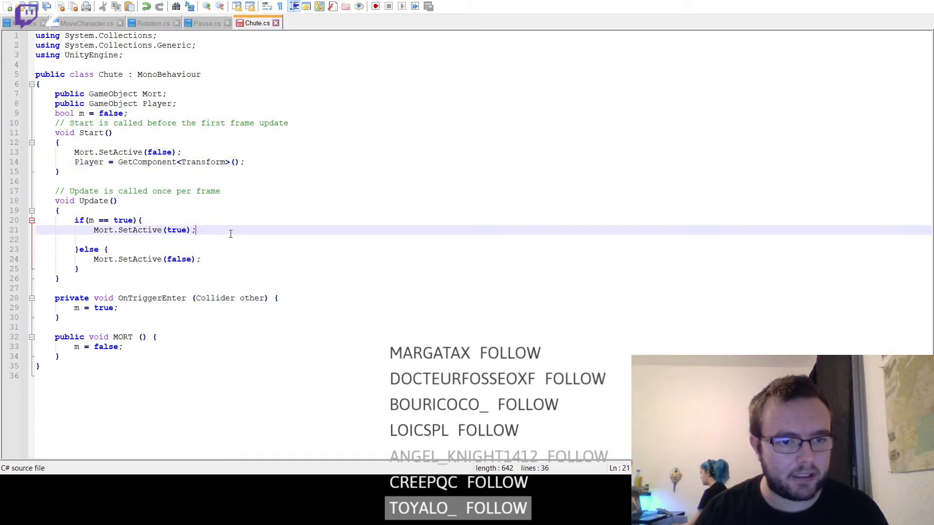
{"action": "key", "text": "Return"}
{"action": "type", "text": "P"}
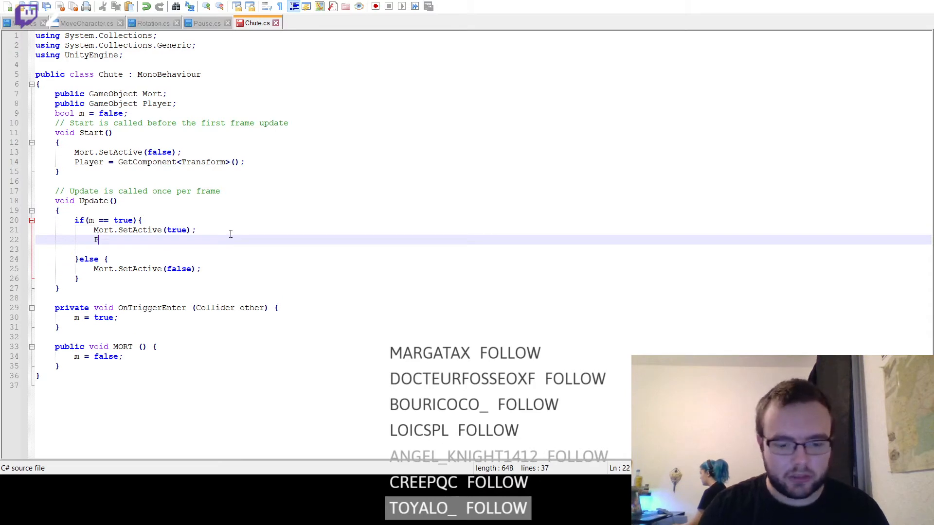
{"action": "type", "text": "layer.tra"}
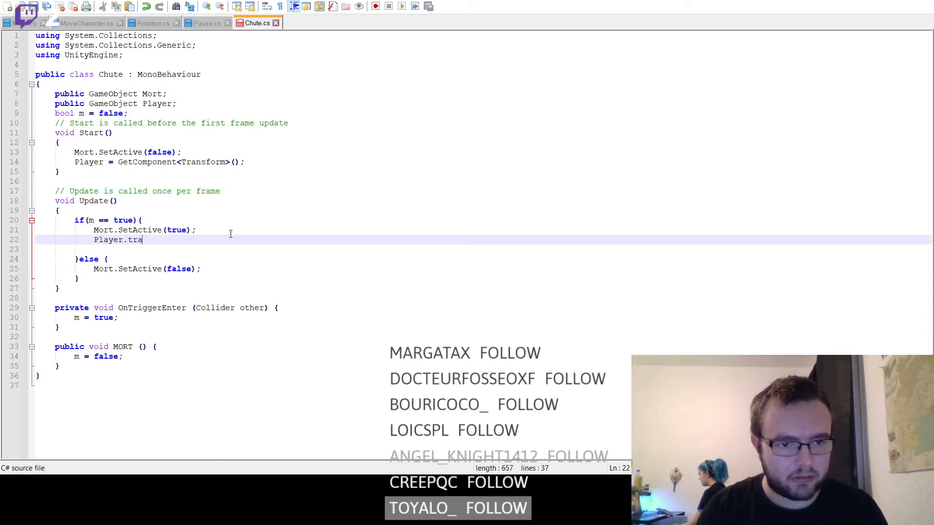
{"action": "type", "text": "nsform"}
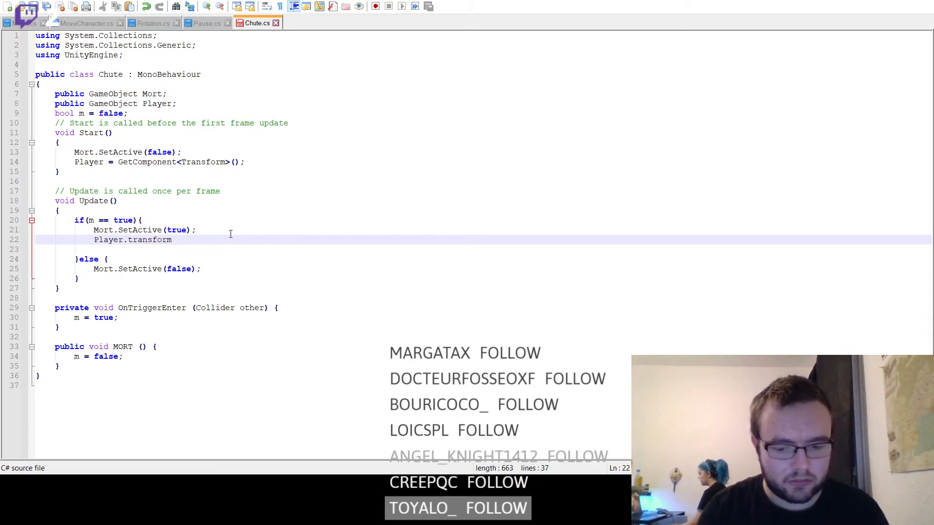
{"action": "type", "text": ".position"}
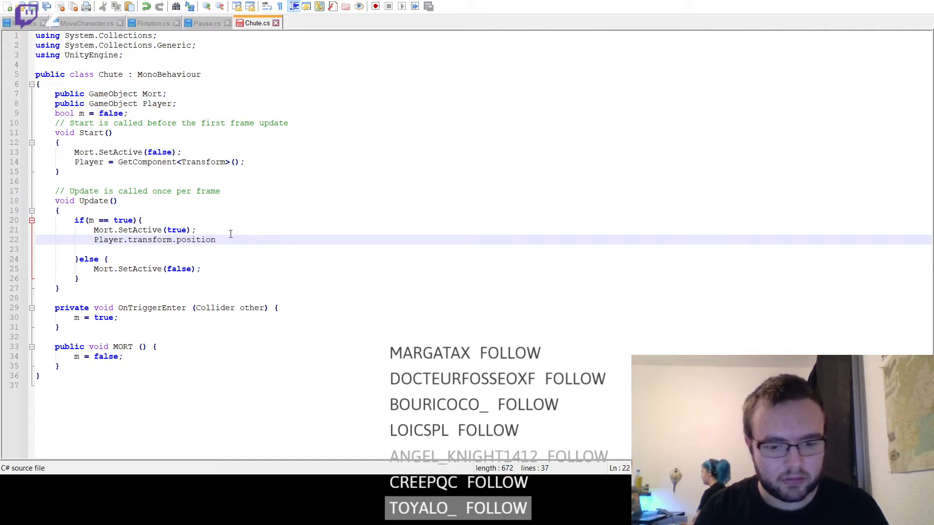
{"action": "type", "text": "(500"}
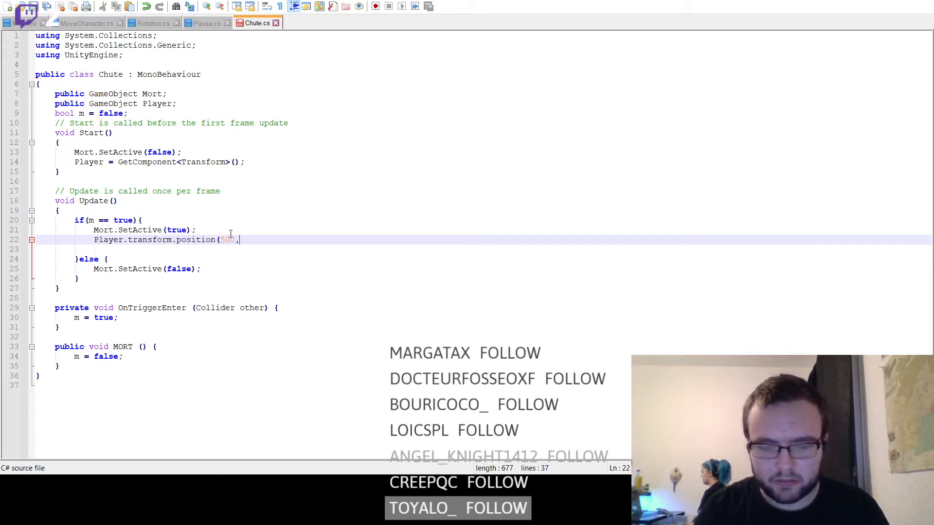
{"action": "type", "text": ", 122, "}
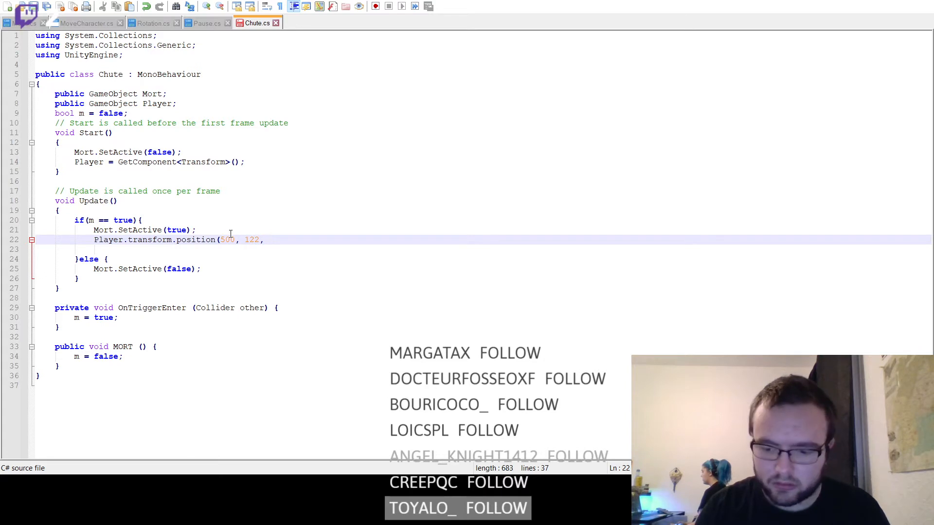
{"action": "type", "text": "541);"}
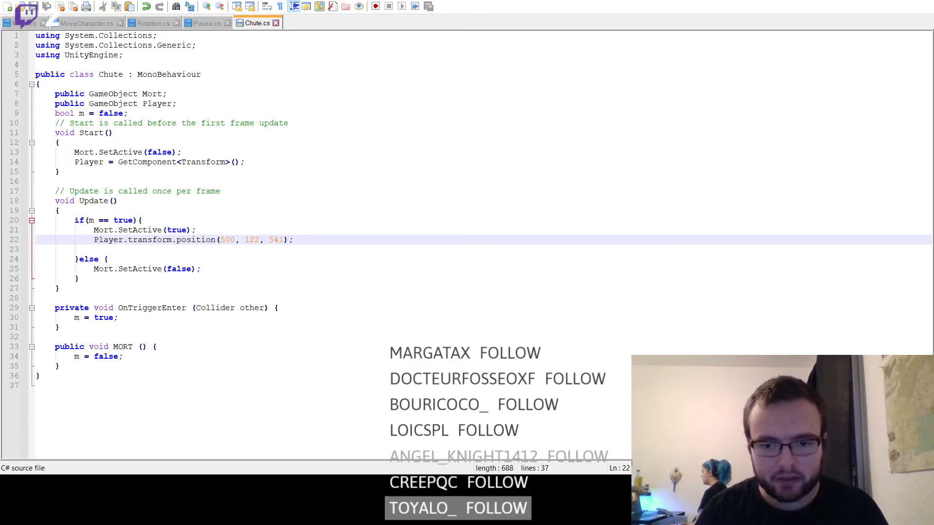
- Check the compile errors in Unity's Console, and delete the Player = GetComponent<Transform>(); line from Start in Chute.cs
{"action": "key", "text": "alt+Tab"}
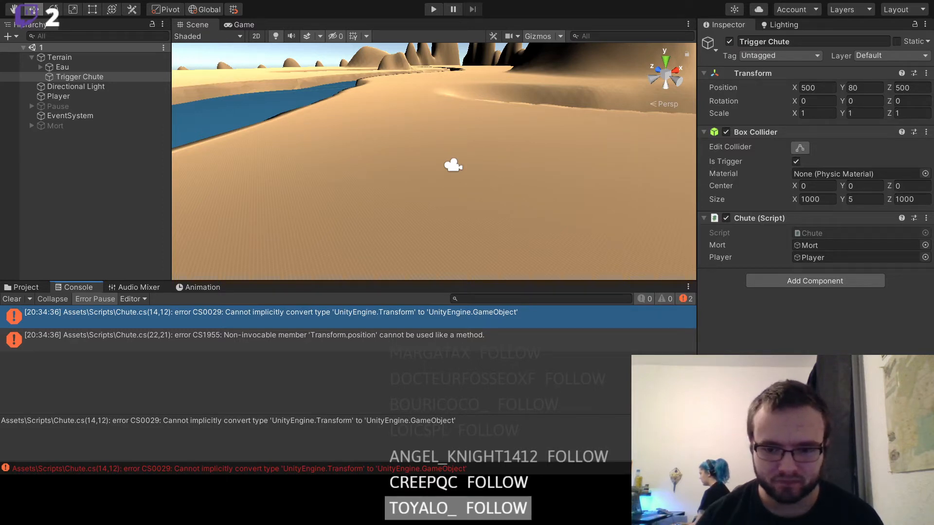
{"action": "key", "text": "alt+Tab"}
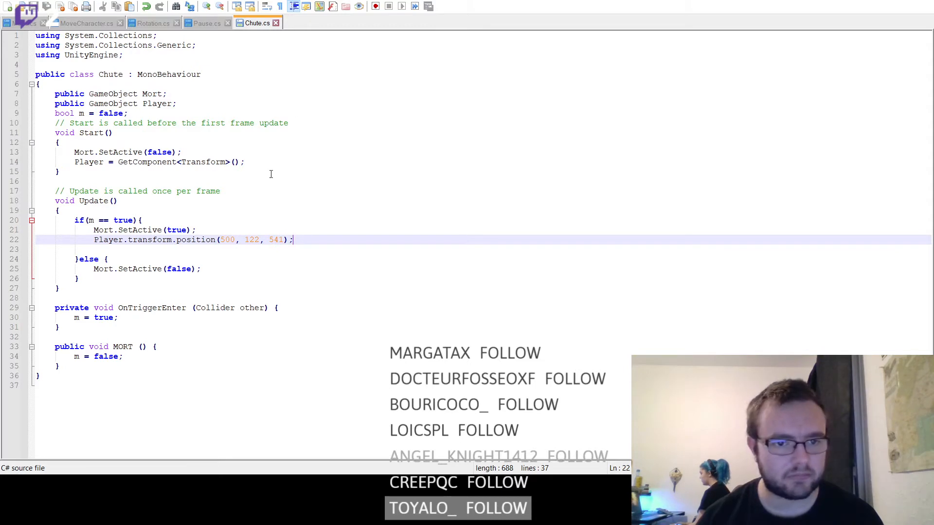
{"action": "left_click_drag", "start_coordinate": [247, 162], "coordinate": [246, 153]}
{"action": "key", "text": "BackSpace"}
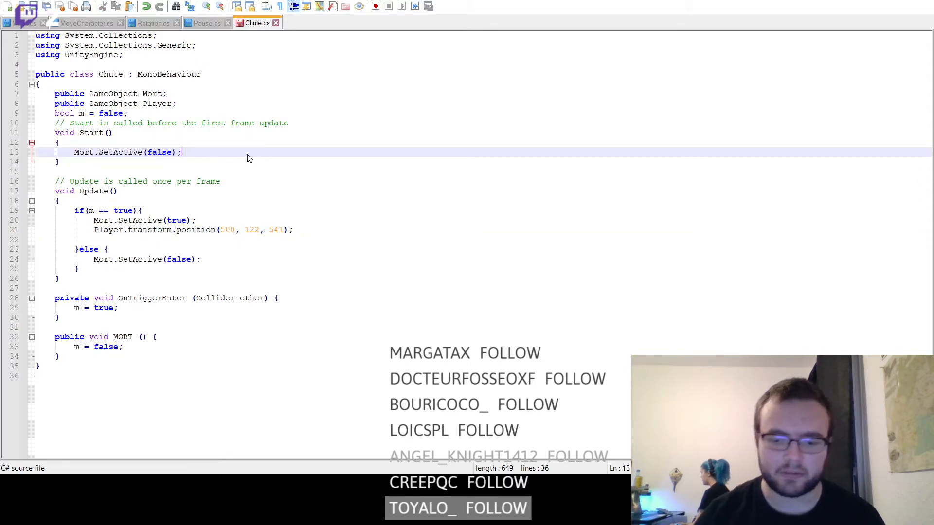
- Try Player.position(500, 122, 541); as the Player line in Update, save, and check Unity's Console for errors
{"action": "left_click_drag", "start_coordinate": [294, 229], "coordinate": [127, 230]}
{"action": "type", "text": "position"}
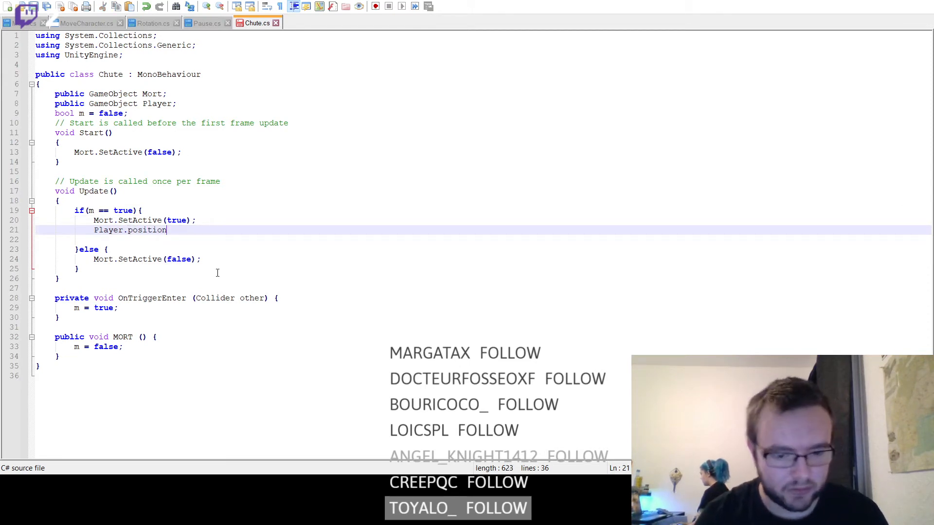
{"action": "type", "text": "(500,"}
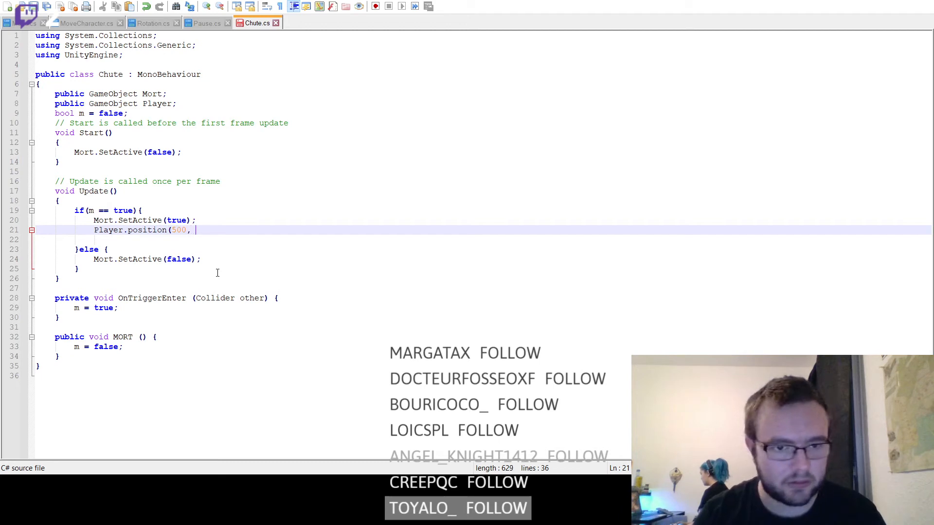
{"action": "type", "text": " 121"}
{"action": "key", "text": "BackSpace"}
{"action": "type", "text": "2, "}
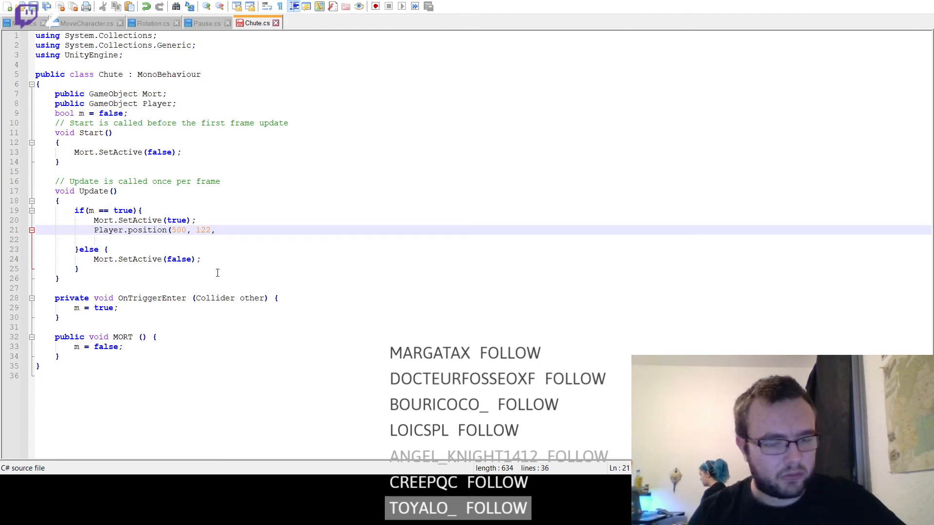
{"action": "type", "text": "541);"}
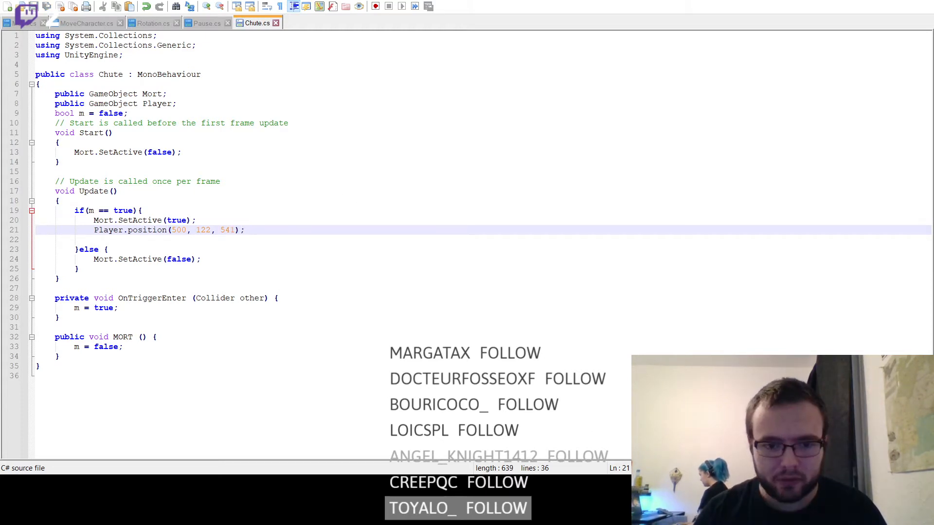
{"action": "key", "text": "alt+Tab"}
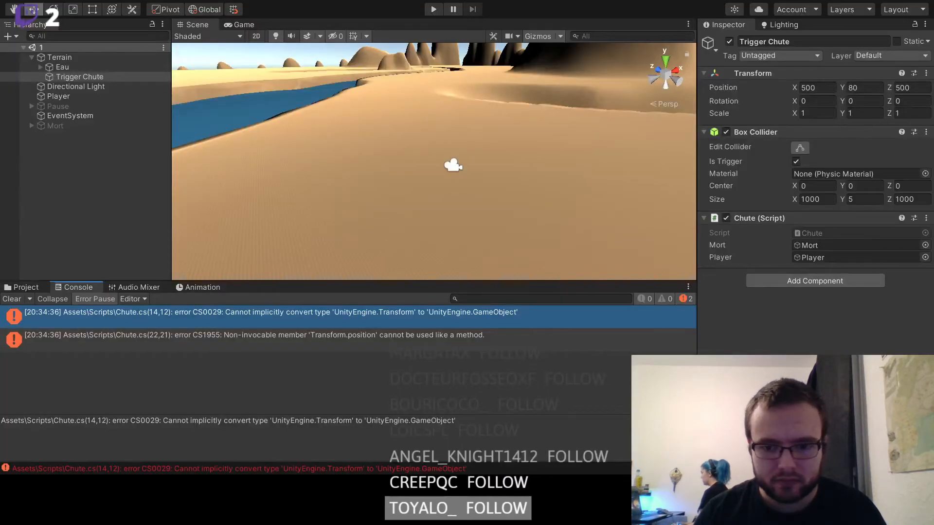
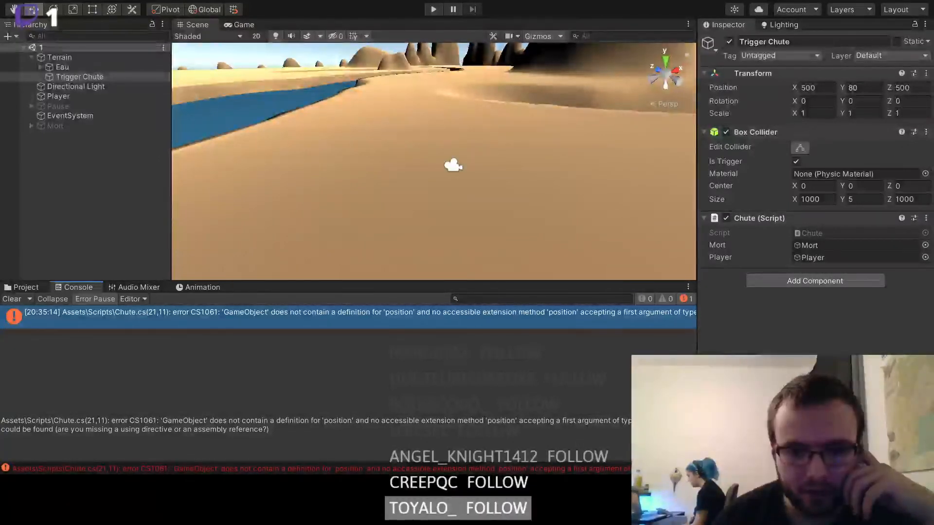
- Return to Chute.cs in the code editor and rewrite the Player line in Update as the start of an assignment, "Player.transform.position ="
{"action": "key", "text": "alt+Tab"}
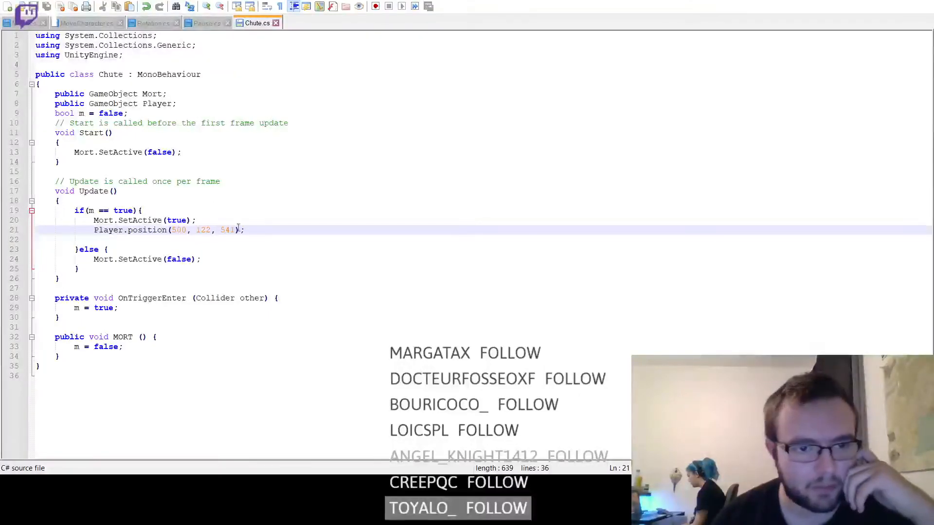
{"action": "left_click_drag", "start_coordinate": [245, 230], "coordinate": [128, 232]}
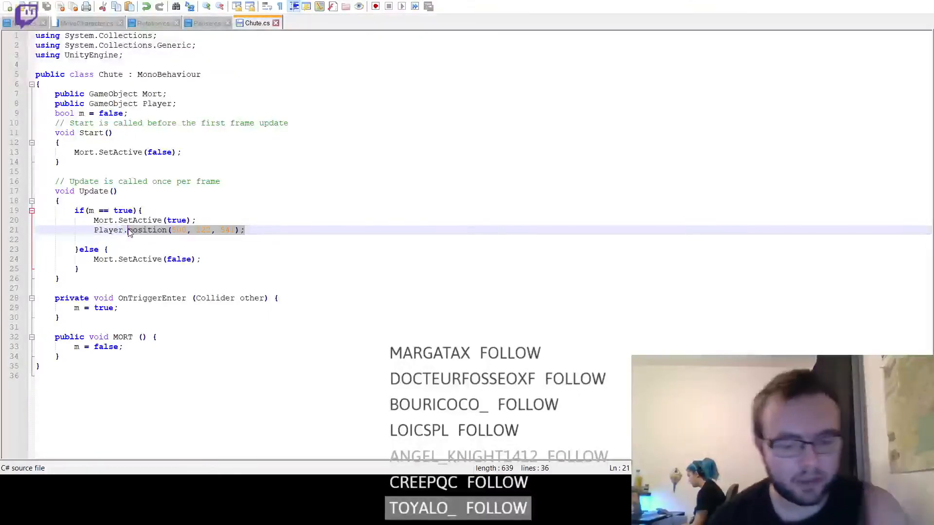
{"action": "type", "text": "transform"}
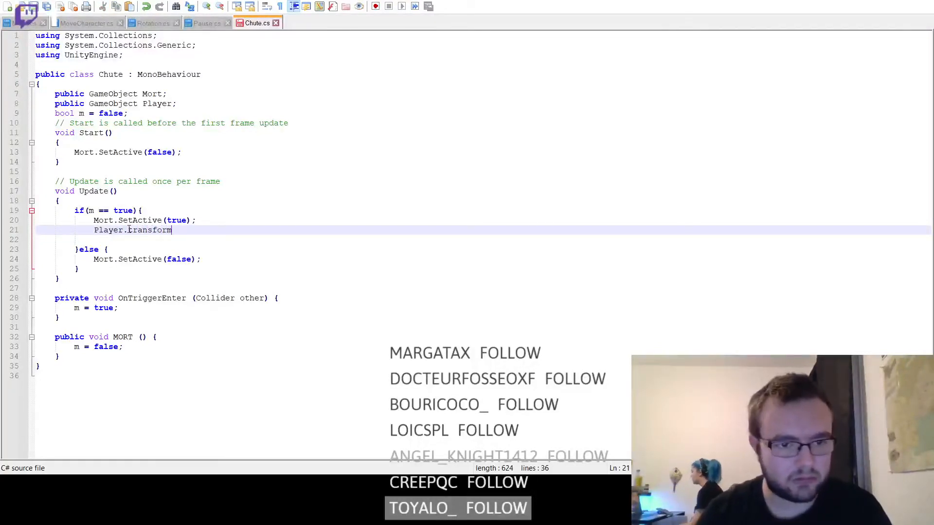
{"action": "type", "text": ".poi"}
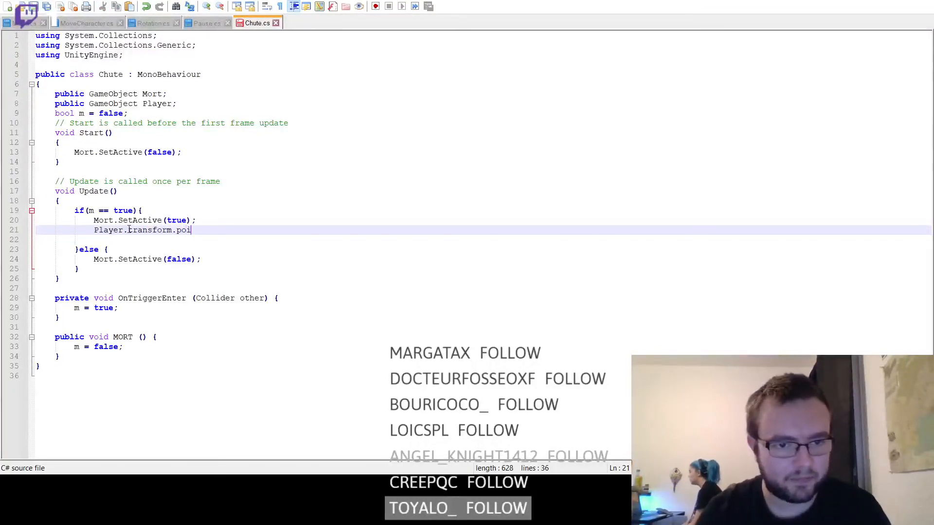
{"action": "key", "text": "BackSpace"}
{"action": "type", "text": "sition"}
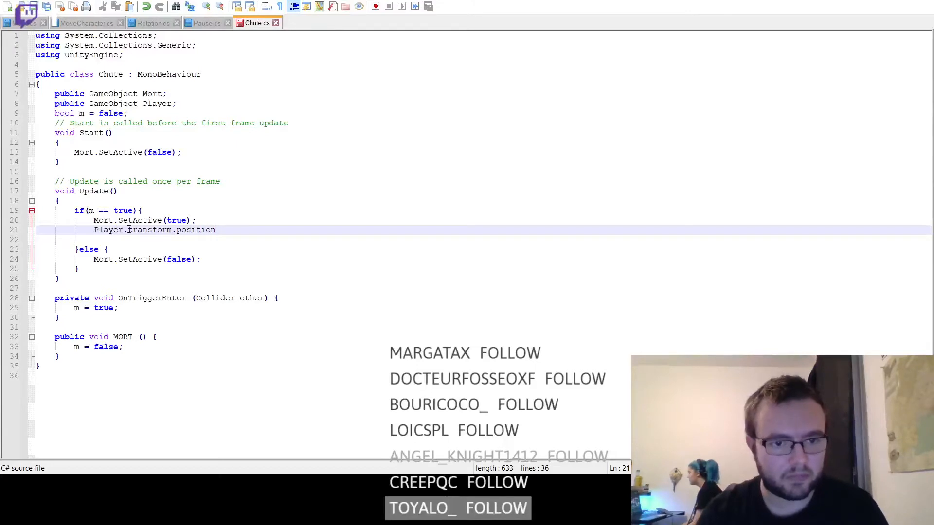
{"action": "type", "text": "tion = "}
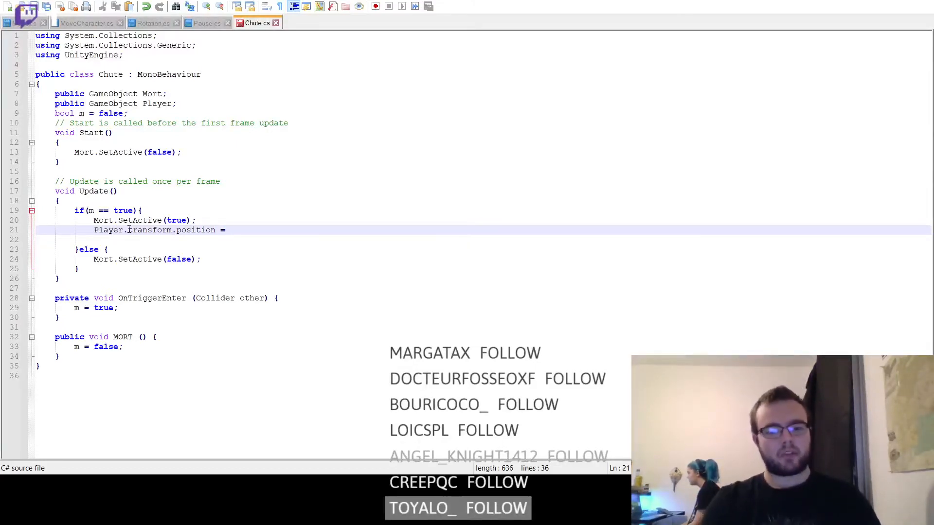
{"action": "type", "text": "ne"}
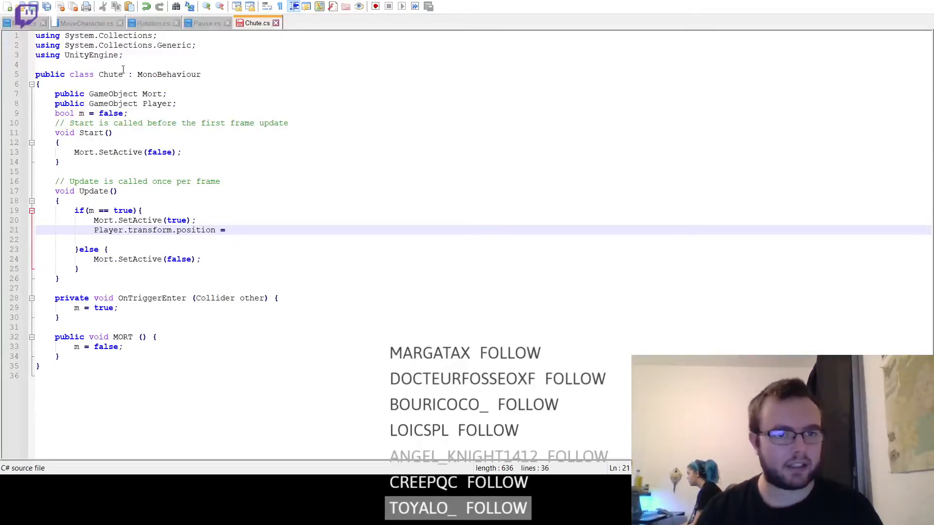
- Insert an empty line below the public GameObject Player declaration in the Chute class
{"action": "left_click", "coordinate": [201, 104]}
{"action": "key", "text": "Return"}
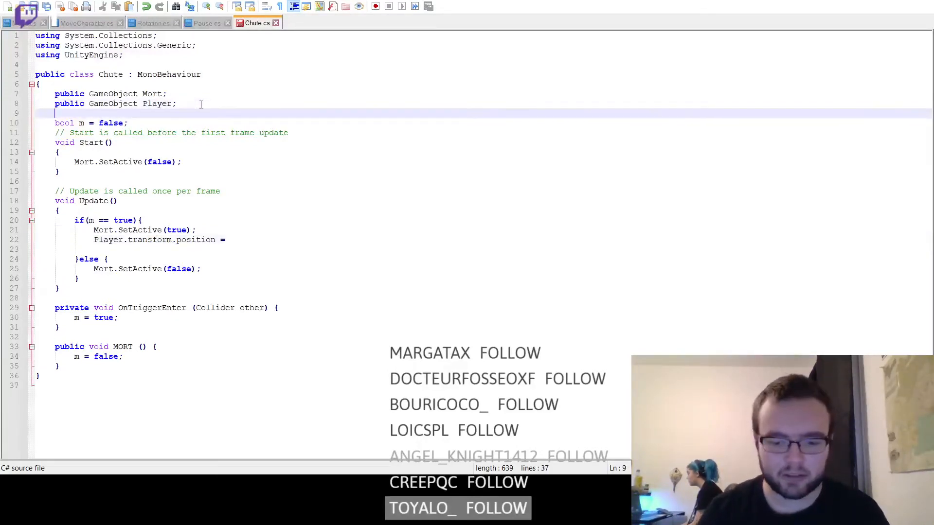
- In Chute.cs, declare a public GameObject Spawn, complete the Player.transform.position assignment with Spawn.transform.position, and save the script
{"action": "type", "text": "public GameObject"}
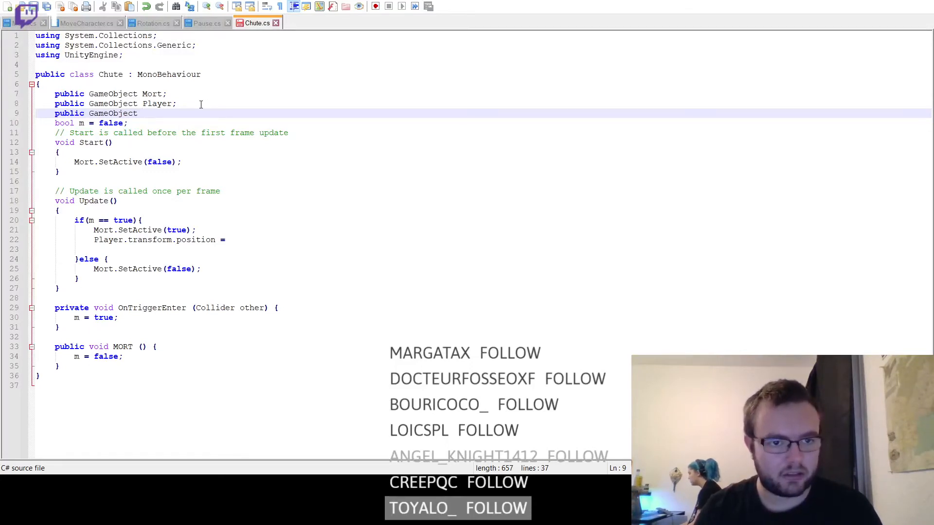
{"action": "type", "text": "Spawn;"}
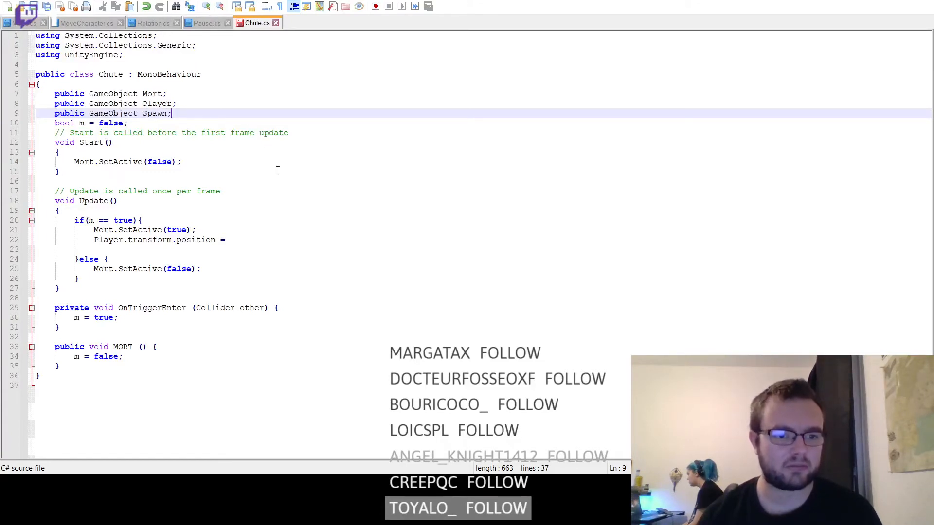
{"action": "left_click", "coordinate": [258, 238]}
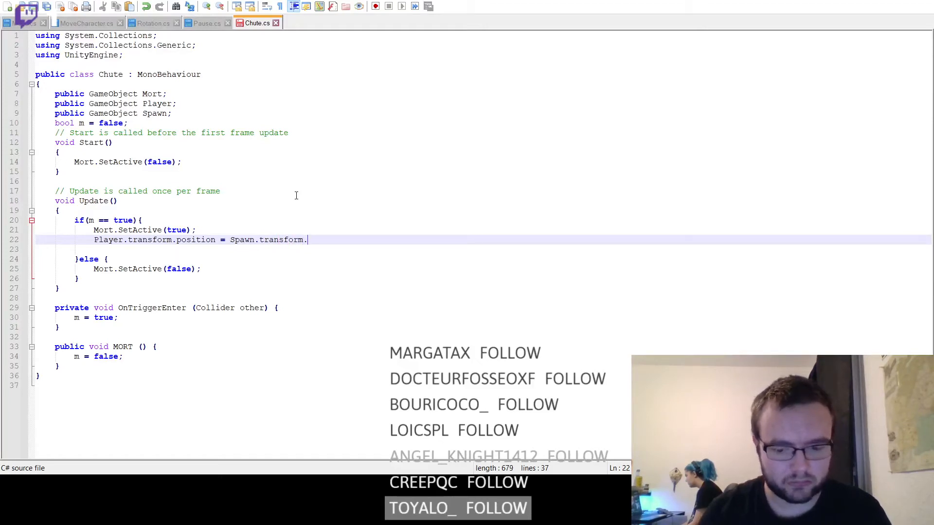
{"action": "type", "text": "ition;"}
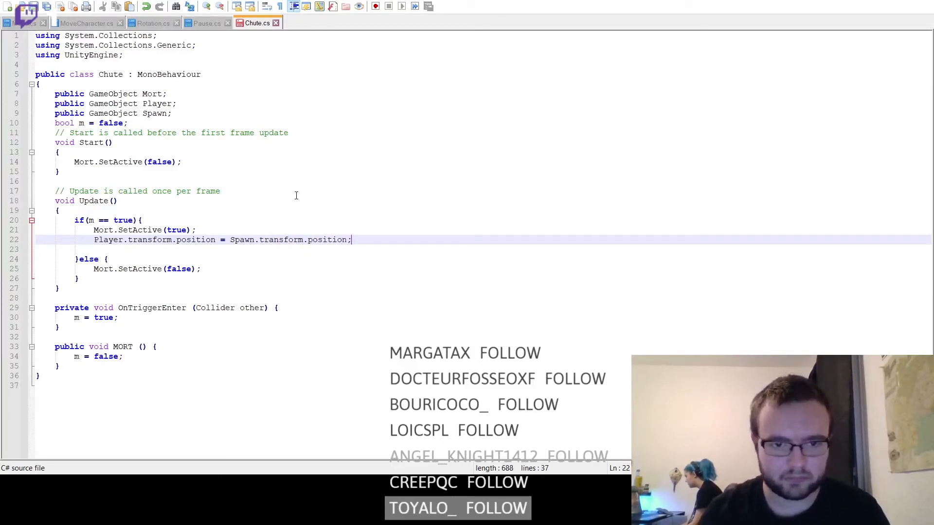
{"action": "key", "text": "ctrl+s"}
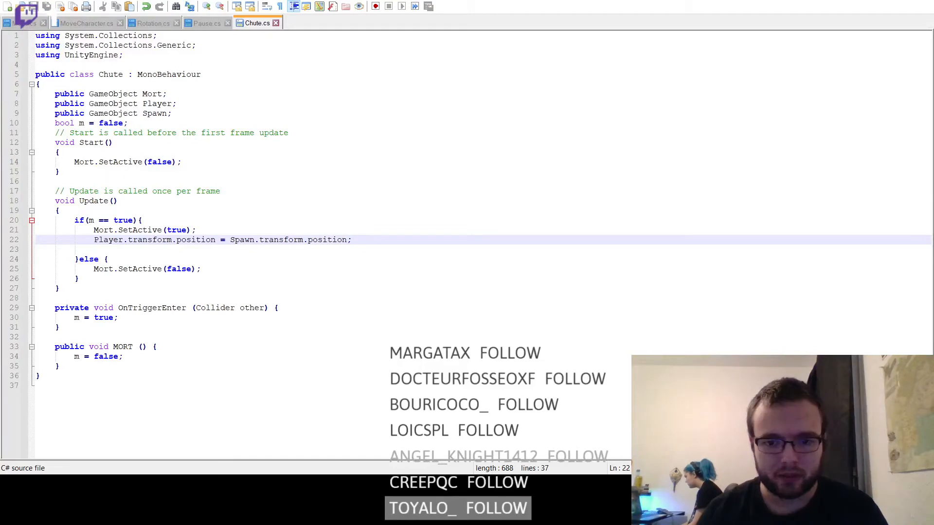
- Switch to Unity and create an empty child object under Terrain named Spawn
{"action": "key", "text": "alt+Tab"}
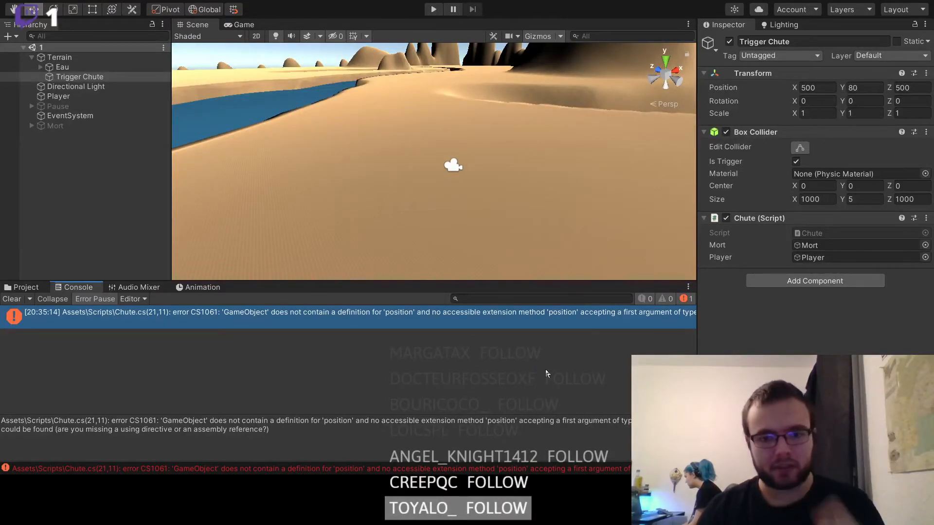
{"action": "left_click", "coordinate": [12, 289]}
{"action": "left_click", "coordinate": [57, 60]}
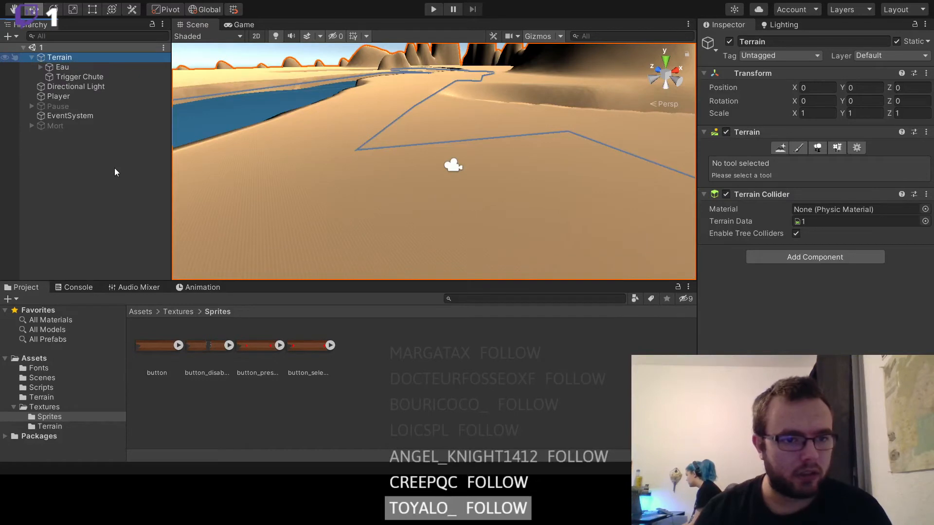
{"action": "key", "text": "alt+shift+n"}
{"action": "left_click", "coordinate": [108, 88]}
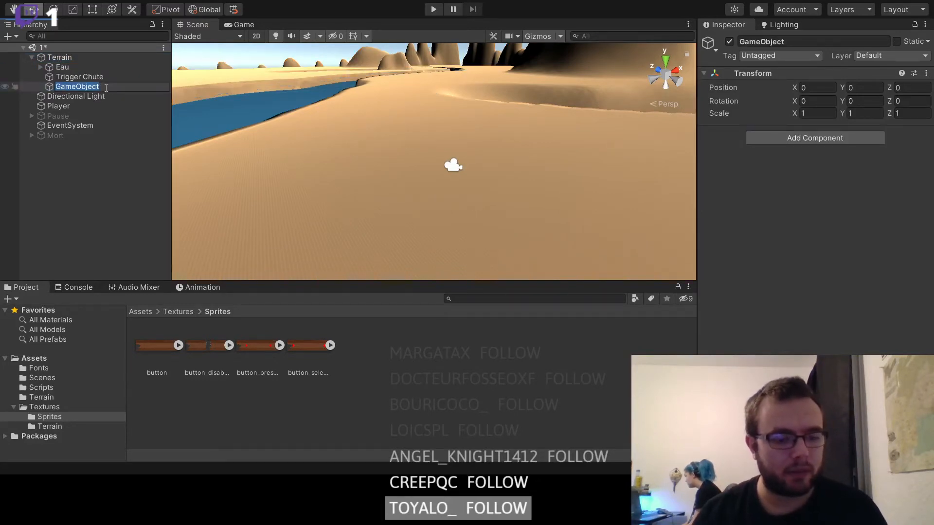
{"action": "type", "text": "Spawn"}
{"action": "key", "text": "Return"}
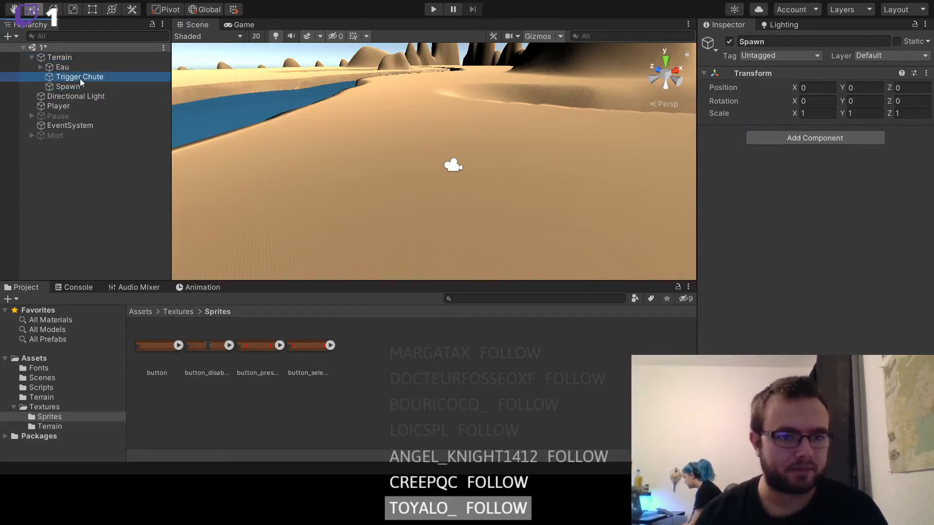
- Set the Spawn object's position to X 500, Y 121.7, Z 541
{"action": "left_click", "coordinate": [826, 88]}
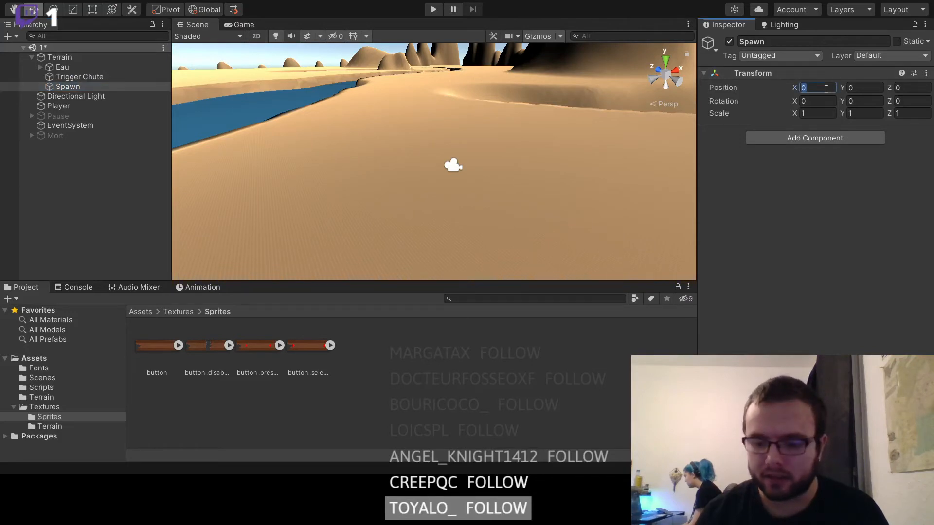
{"action": "left_click", "coordinate": [865, 86]}
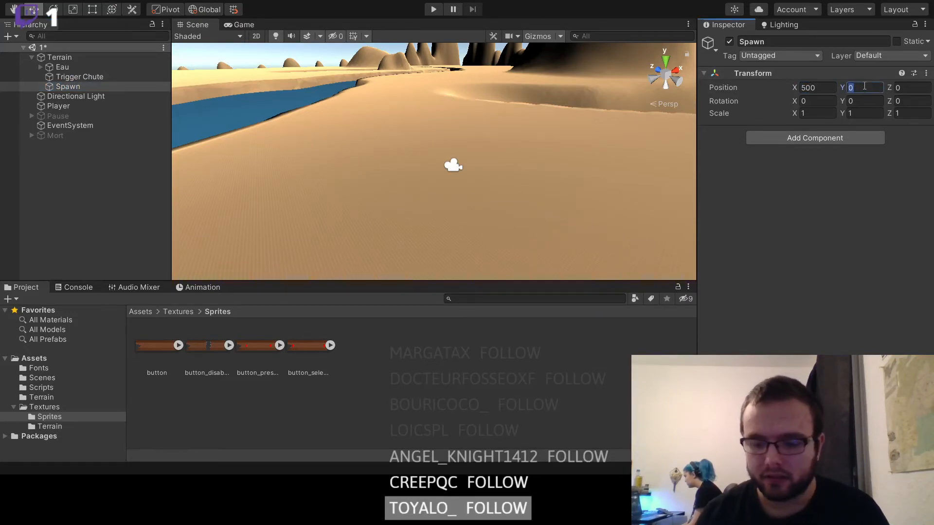
{"action": "type", "text": "121."}
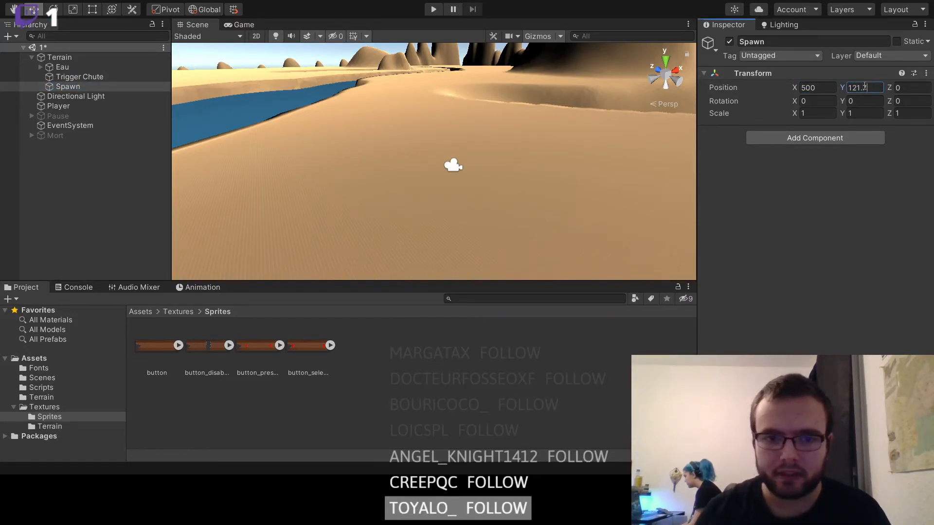
{"action": "type", "text": "7"}
{"action": "left_click", "coordinate": [904, 89]}
{"action": "type", "text": "54"}
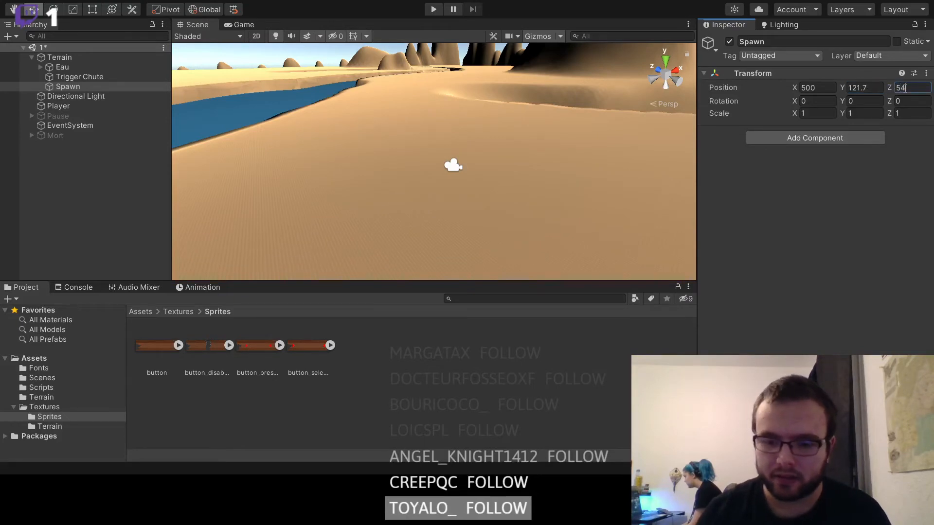
{"action": "type", "text": "0"}
- Add a Box Collider with Is Trigger enabled to the Spawn object and save the scene
{"action": "left_click", "coordinate": [796, 139]}
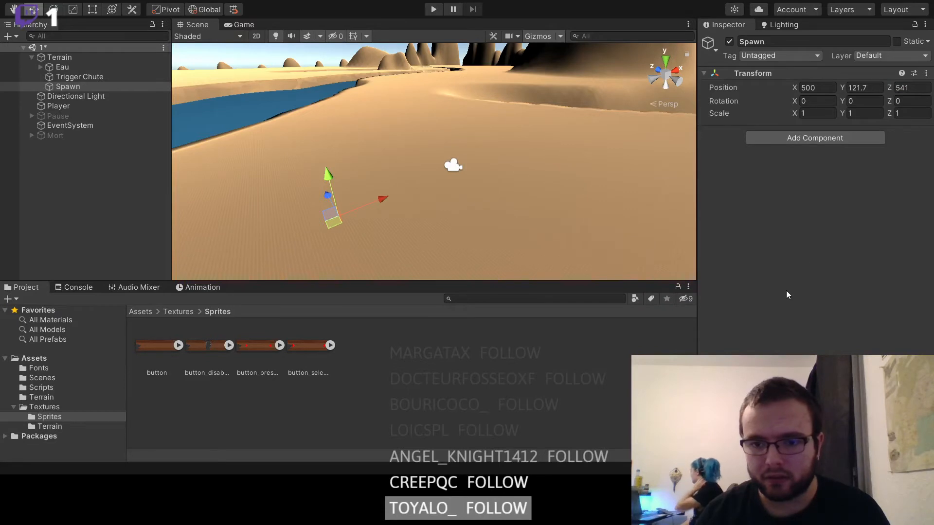
{"action": "left_click", "coordinate": [804, 183]}
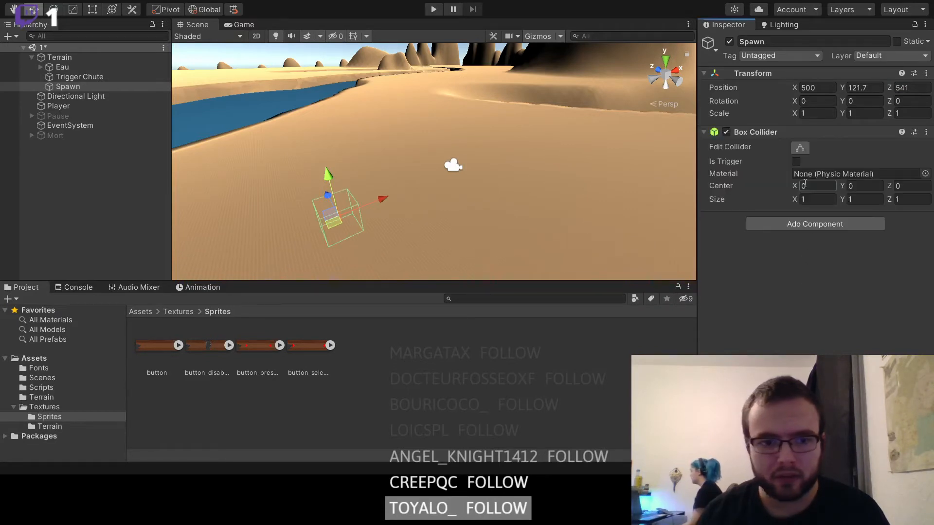
{"action": "left_click", "coordinate": [796, 162]}
{"action": "middle_click_drag", "start_coordinate": [425, 228], "coordinate": [480, 184]}
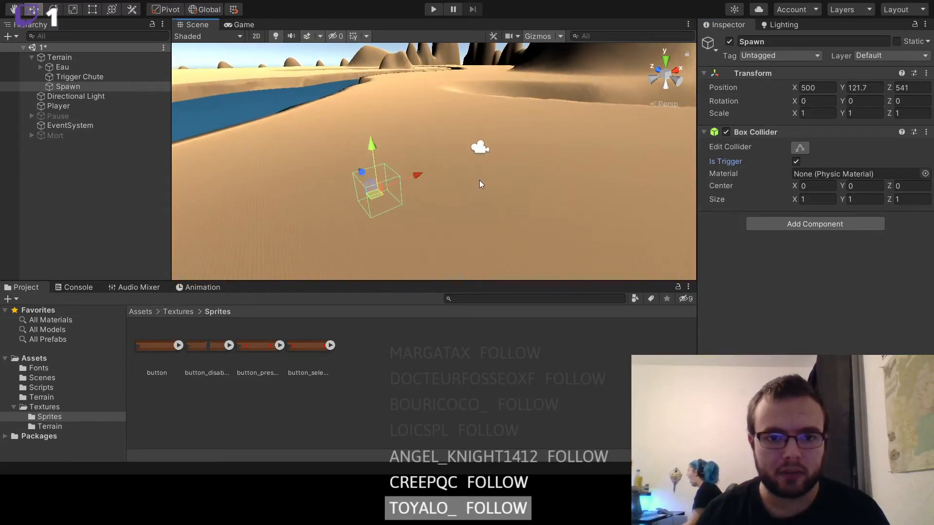
{"action": "left_click", "coordinate": [146, 173]}
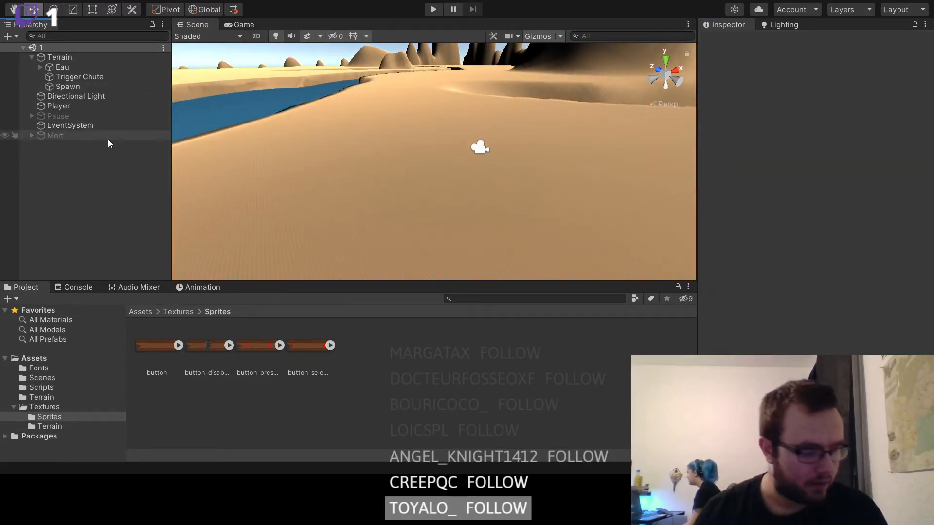
{"action": "key", "text": "ctrl+s"}
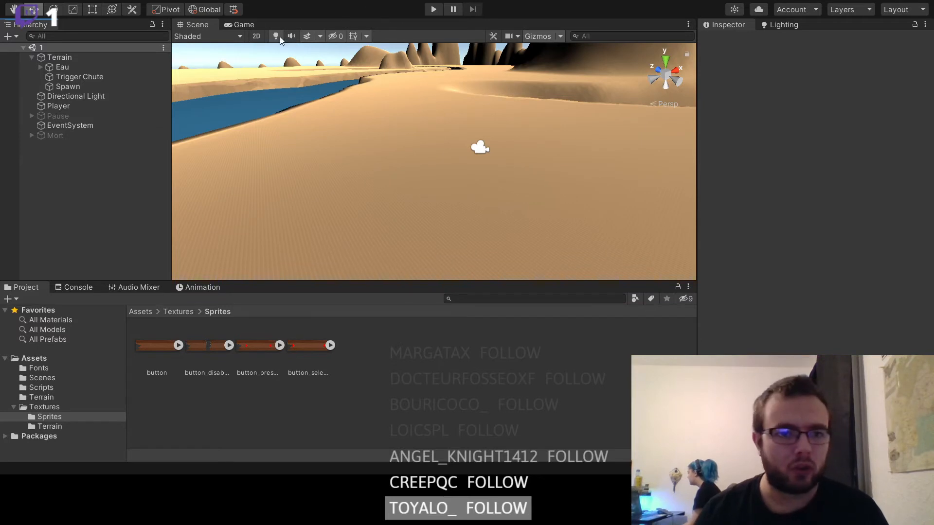
- Assign the Spawn object to the Spawn reference of the Chute script on Trigger Chute
{"action": "left_click", "coordinate": [56, 78]}
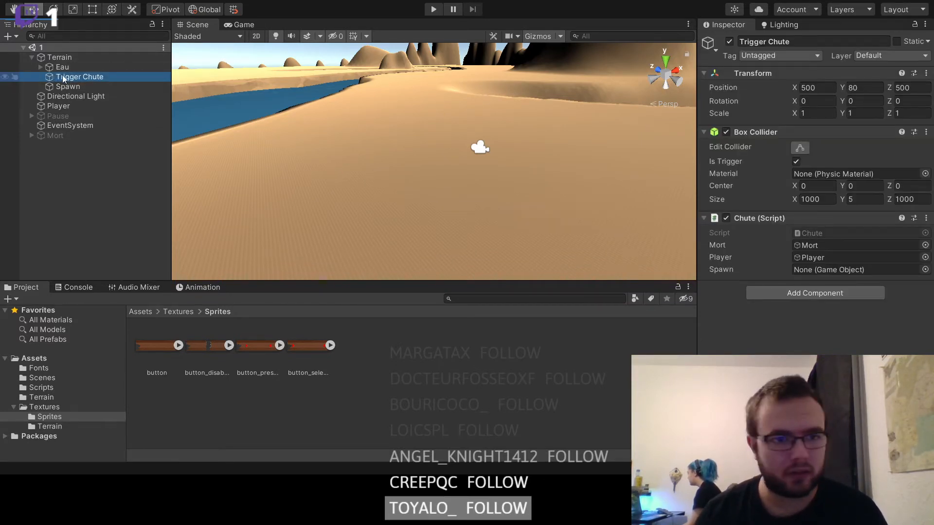
{"action": "left_click_drag", "start_coordinate": [68, 86], "coordinate": [847, 272]}
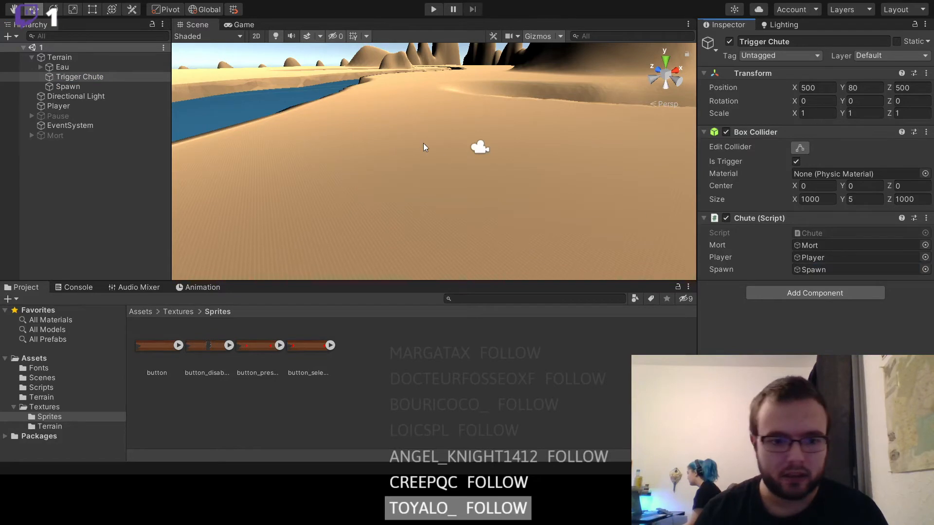
- Play-test the scene by walking the player into the fall trigger, choosing RESSUSCITE on the death screen, and ending play mode
{"action": "left_click", "coordinate": [434, 9]}
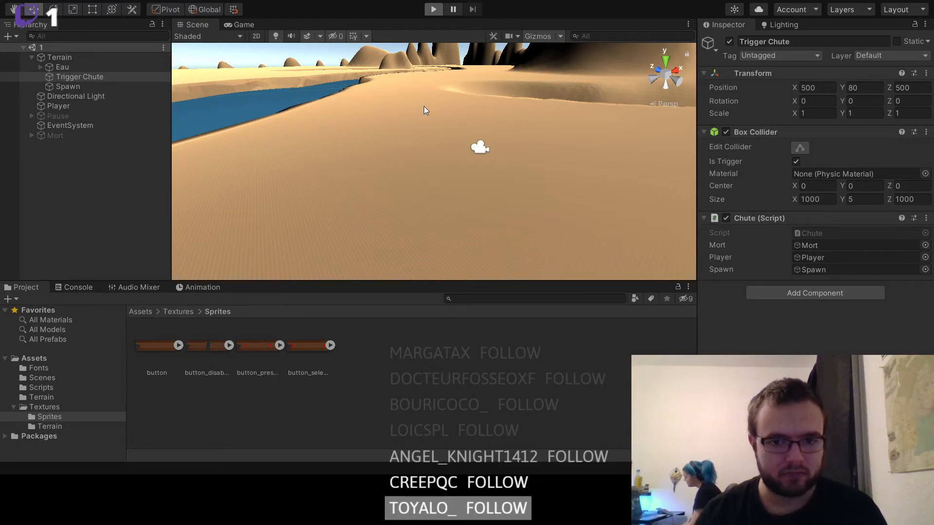
{"action": "left_click", "coordinate": [436, 110]}
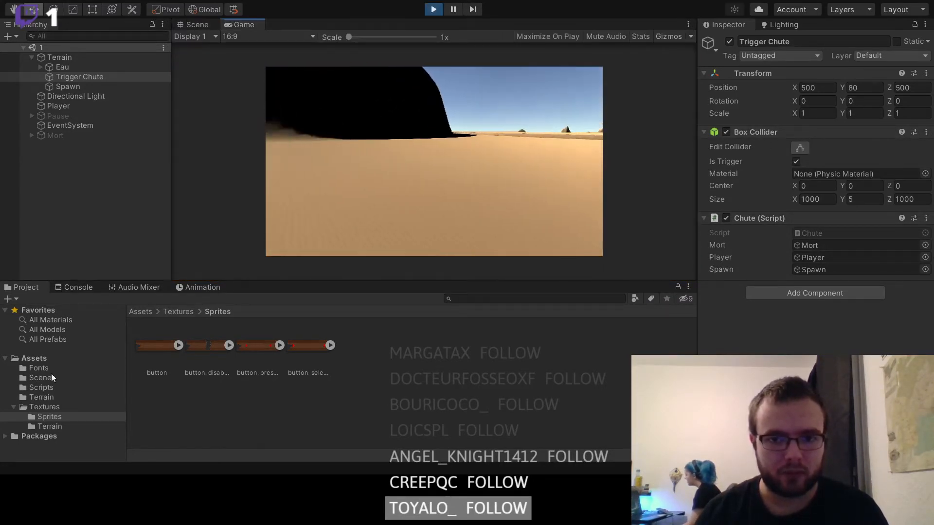
{"action": "key", "text": "w"}
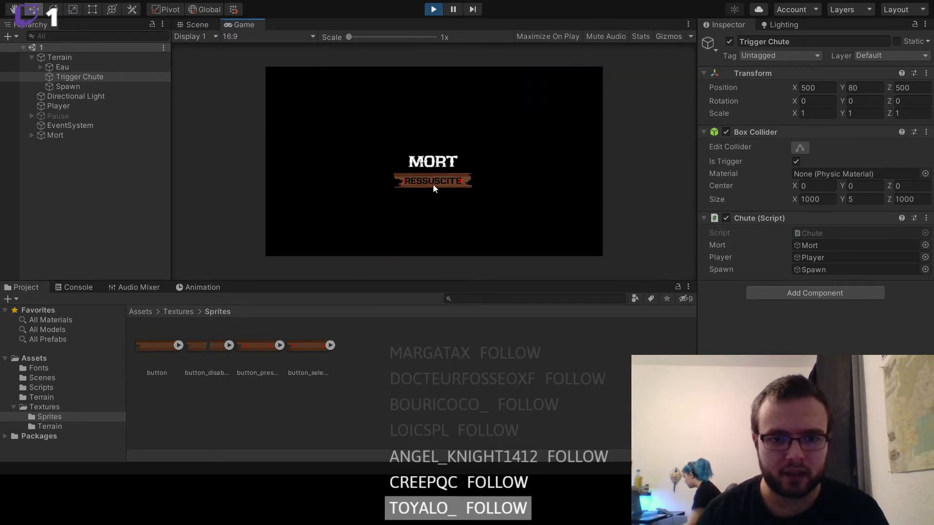
{"action": "left_click", "coordinate": [433, 185]}
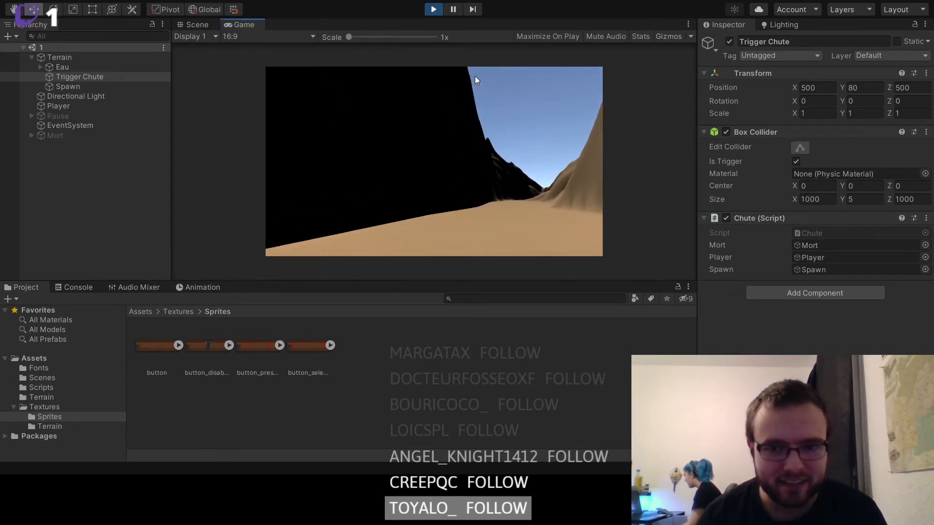
{"action": "left_click", "coordinate": [432, 10]}
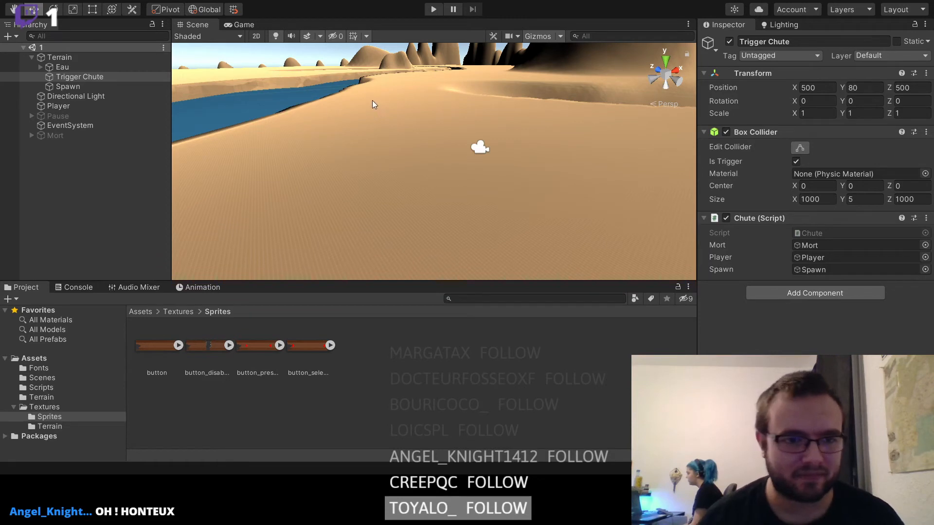
- Select the terrain and set its paint mode to Smooth Height
{"action": "middle_click_drag", "start_coordinate": [340, 163], "coordinate": [265, 169]}
{"action": "left_click", "coordinate": [94, 197]}
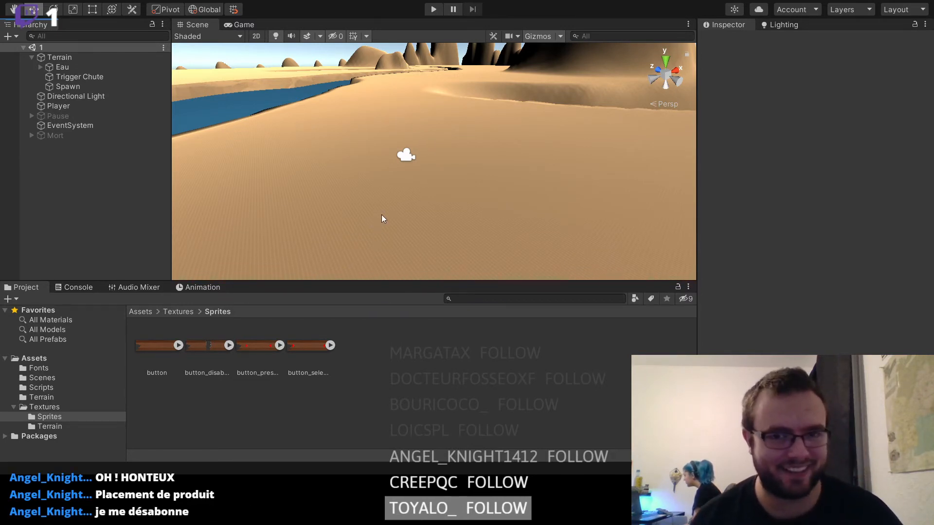
{"action": "middle_click_drag", "start_coordinate": [381, 215], "coordinate": [408, 200]}
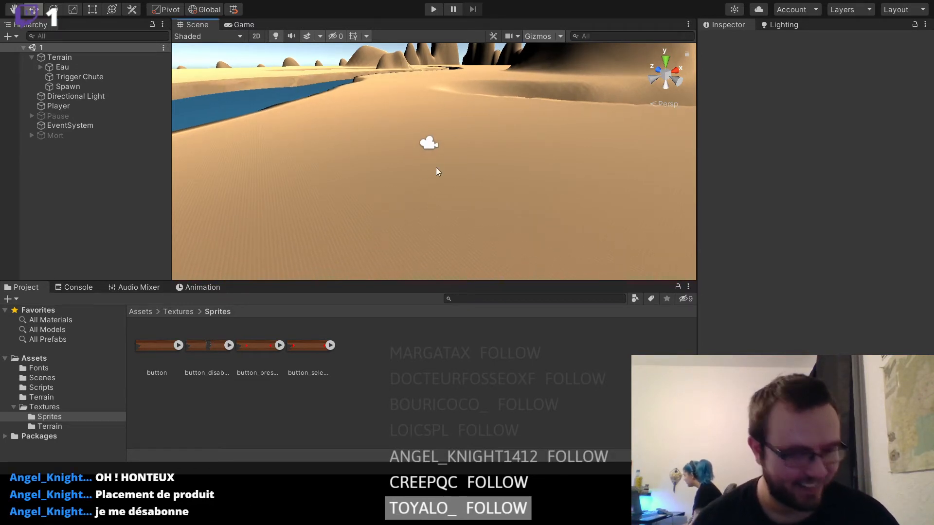
{"action": "middle_click_drag", "start_coordinate": [506, 142], "coordinate": [458, 192]}
{"action": "left_click", "coordinate": [348, 204]}
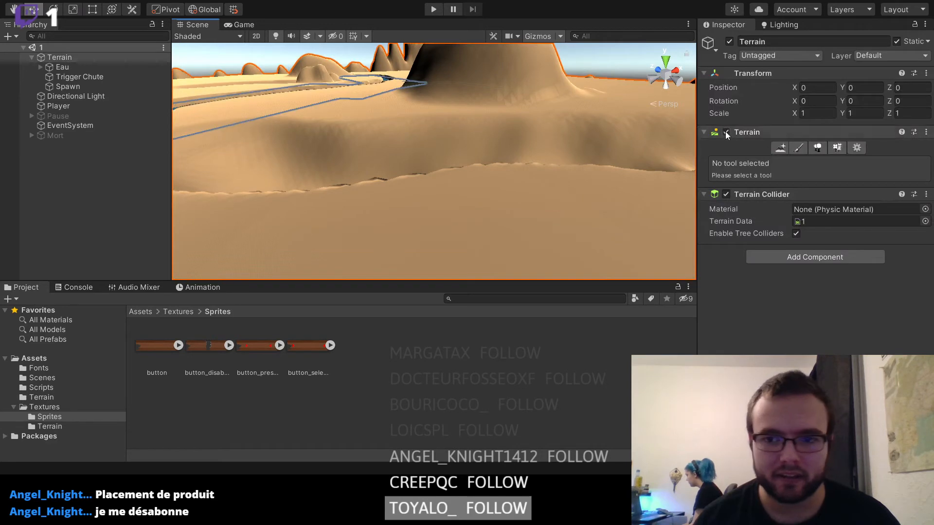
{"action": "left_click", "coordinate": [799, 148]}
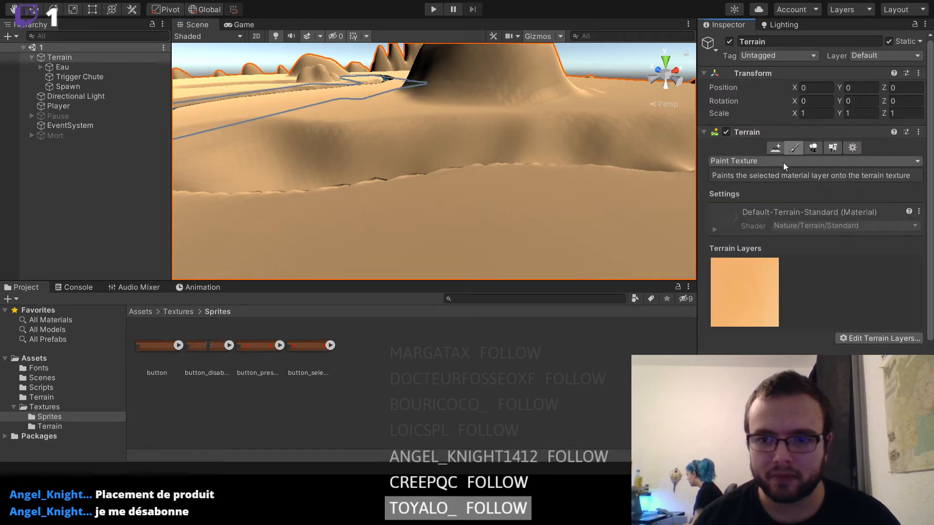
{"action": "left_click", "coordinate": [752, 227]}
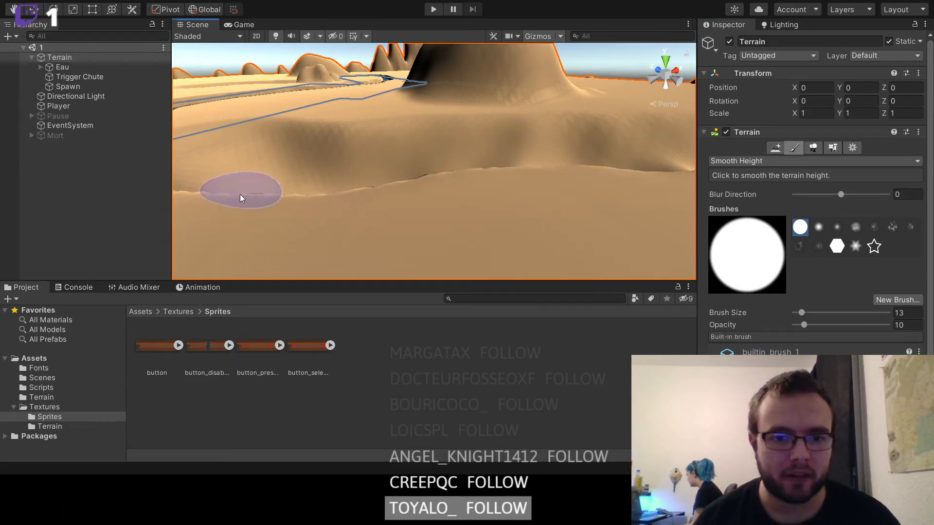
- Smooth the jagged near rim of the terrain hollow with strokes along its edge, and deselect the terrain
{"action": "mouse_move", "coordinate": [465, 212]}
{"action": "middle_mouse_down"}
{"action": "mouse_move", "coordinate": [437, 221]}
{"action": "mouse_move", "coordinate": [414, 246]}
{"action": "middle_mouse_up"}
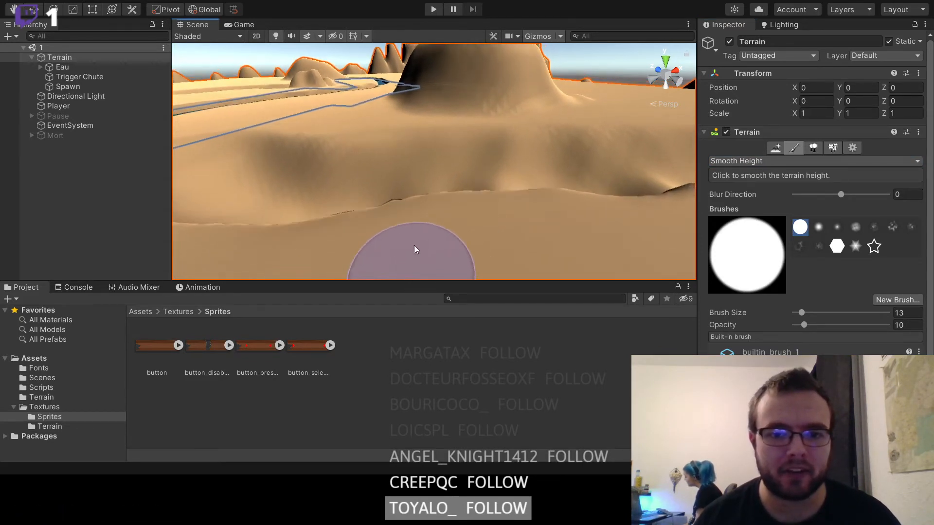
{"action": "mouse_move", "coordinate": [558, 210]}
{"action": "middle_mouse_down"}
{"action": "mouse_move", "coordinate": [560, 230]}
{"action": "mouse_move", "coordinate": [438, 163]}
{"action": "mouse_move", "coordinate": [347, 232]}
{"action": "mouse_move", "coordinate": [568, 212]}
{"action": "mouse_move", "coordinate": [469, 187]}
{"action": "mouse_move", "coordinate": [525, 185]}
{"action": "mouse_move", "coordinate": [327, 183]}
{"action": "mouse_move", "coordinate": [548, 191]}
{"action": "mouse_move", "coordinate": [486, 193]}
{"action": "mouse_move", "coordinate": [463, 178]}
{"action": "middle_mouse_up"}
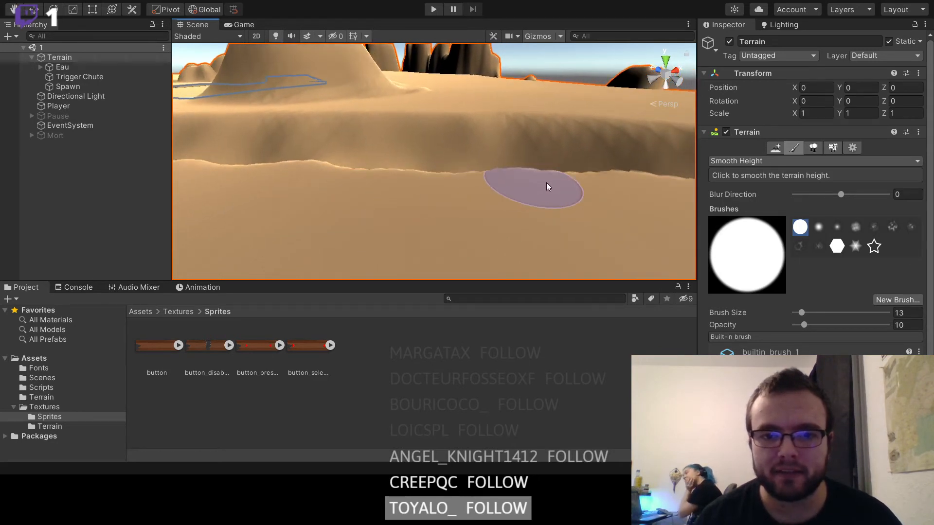
{"action": "middle_click_drag", "start_coordinate": [574, 206], "coordinate": [391, 213]}
{"action": "mouse_move", "coordinate": [605, 219]}
{"action": "middle_mouse_down"}
{"action": "mouse_move", "coordinate": [386, 188]}
{"action": "mouse_move", "coordinate": [334, 194]}
{"action": "middle_mouse_up"}
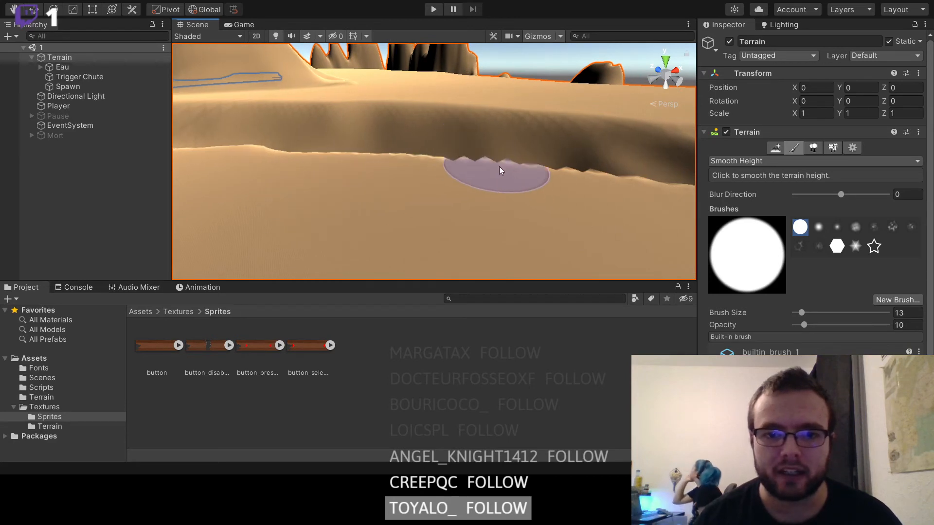
{"action": "left_click_drag", "start_coordinate": [499, 166], "coordinate": [444, 162]}
{"action": "middle_click_drag", "start_coordinate": [611, 218], "coordinate": [336, 217]}
{"action": "left_click_drag", "start_coordinate": [457, 175], "coordinate": [626, 209]}
{"action": "middle_click_drag", "start_coordinate": [627, 210], "coordinate": [346, 209]}
{"action": "mouse_move", "coordinate": [422, 212]}
{"action": "left_mouse_down"}
{"action": "mouse_move", "coordinate": [508, 197]}
{"action": "mouse_move", "coordinate": [523, 176]}
{"action": "left_mouse_up"}
{"action": "middle_click_drag", "start_coordinate": [417, 228], "coordinate": [514, 230]}
{"action": "scroll", "coordinate": [477, 200], "scroll_direction": "down", "scroll_amount": 2}
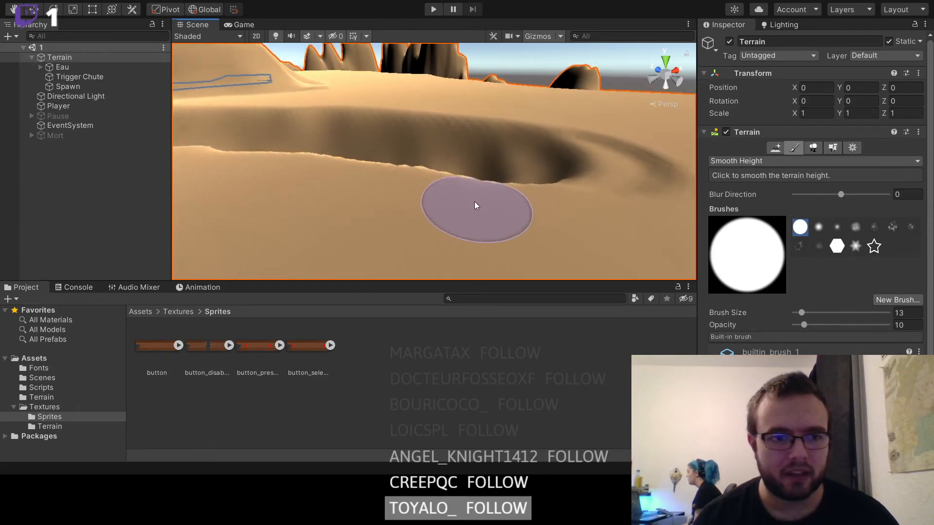
{"action": "scroll", "coordinate": [474, 201], "scroll_direction": "down", "scroll_amount": 2}
{"action": "middle_click_drag", "start_coordinate": [394, 192], "coordinate": [519, 196]}
{"action": "middle_click_drag", "start_coordinate": [358, 188], "coordinate": [630, 215]}
{"action": "left_click", "coordinate": [97, 199]}
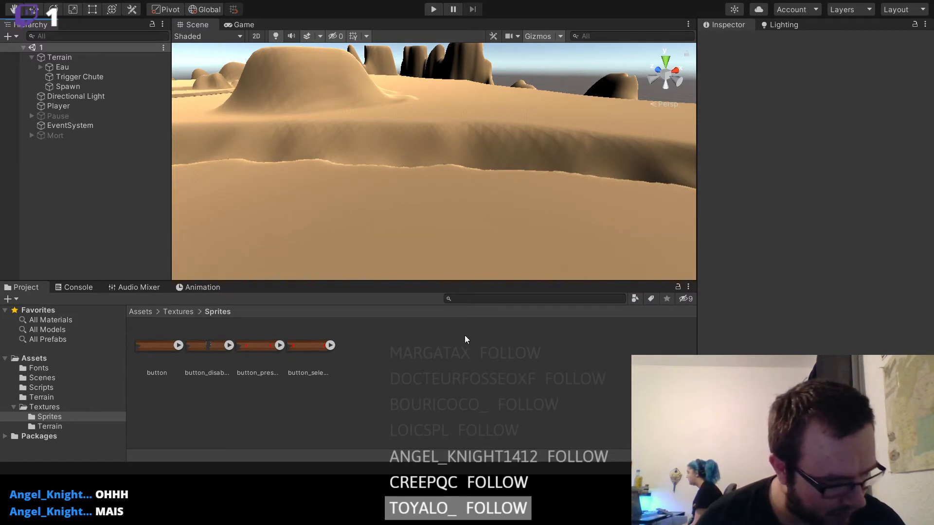
- Examine the smoothed rim of the terrain hollow and the ground around the player beside the river
{"action": "middle_click_drag", "start_coordinate": [425, 256], "coordinate": [441, 176]}
{"action": "mouse_move", "coordinate": [372, 187]}
{"action": "middle_mouse_down"}
{"action": "mouse_move", "coordinate": [444, 183]}
{"action": "mouse_move", "coordinate": [457, 192]}
{"action": "middle_mouse_up"}
{"action": "middle_click_drag", "start_coordinate": [302, 188], "coordinate": [390, 298]}
{"action": "middle_click_drag", "start_coordinate": [483, 212], "coordinate": [427, 162]}
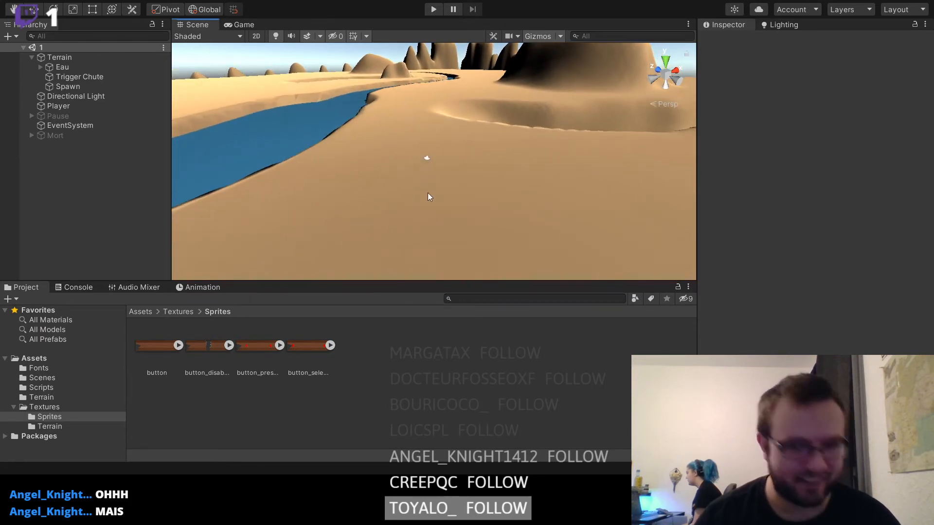
{"action": "scroll", "coordinate": [436, 209], "scroll_direction": "up", "scroll_amount": 3}
{"action": "scroll", "coordinate": [431, 207], "scroll_direction": "up", "scroll_amount": 2}
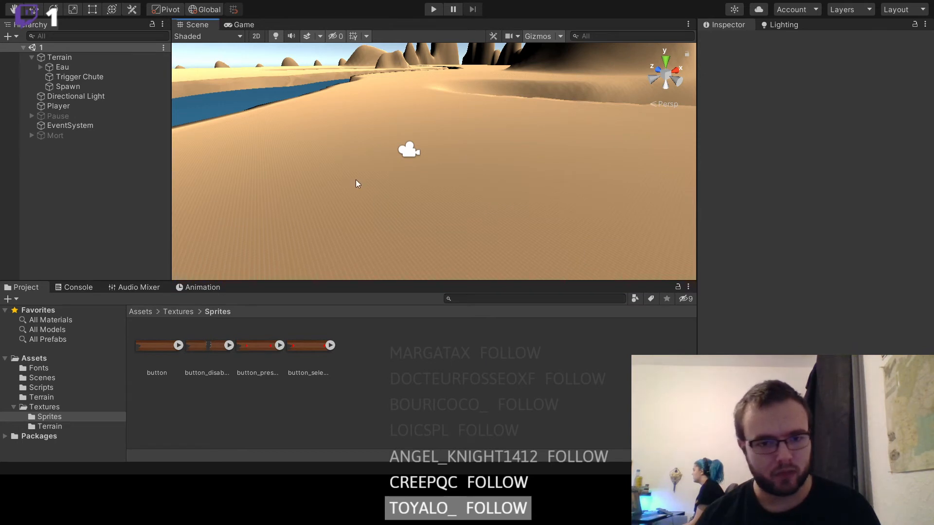
{"action": "middle_click_drag", "start_coordinate": [357, 183], "coordinate": [390, 197]}
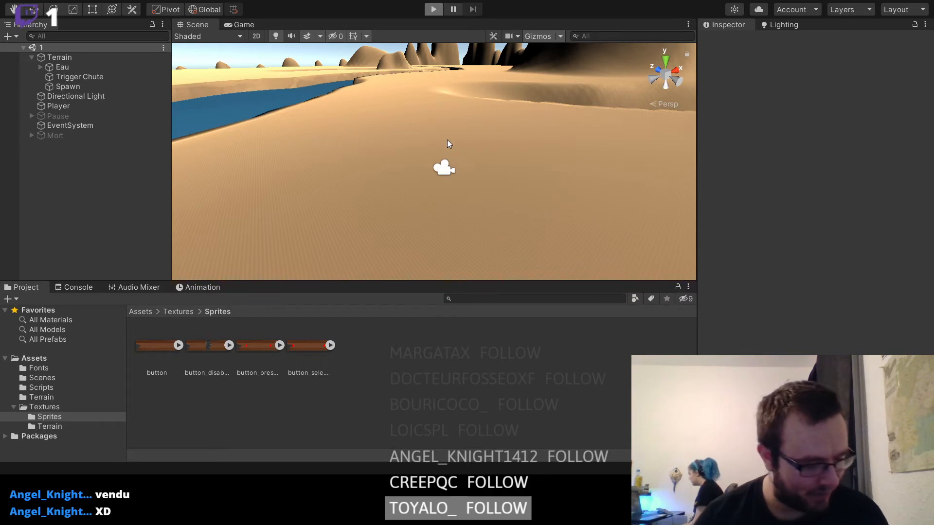
- Play-test the level by walking the player through the terrain hollow and on to the river and its bank
{"action": "key", "text": "ctrl+p"}
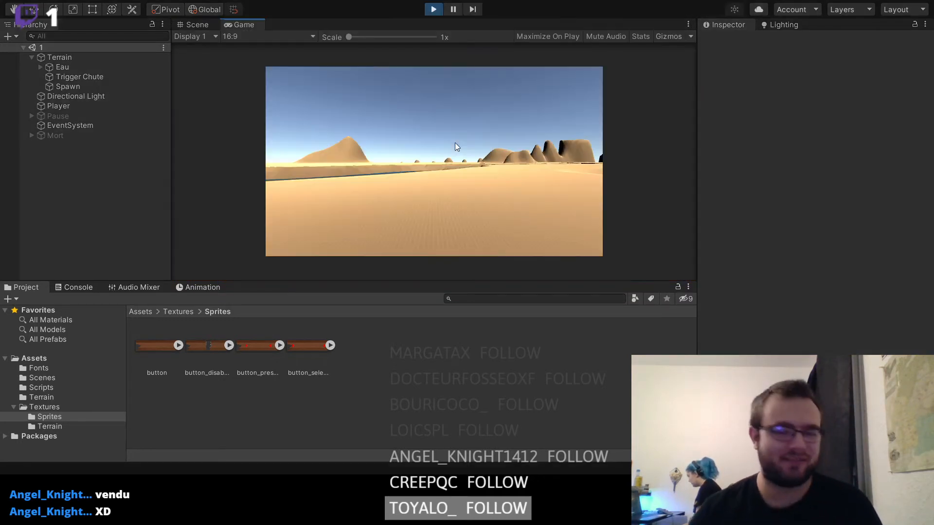
{"action": "key", "text": "w"}
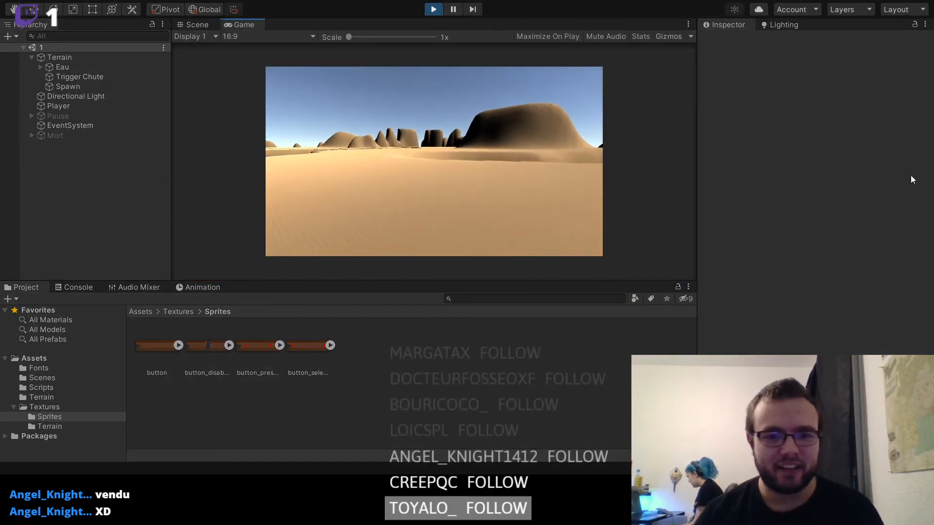
{"action": "key", "text": "w"}
{"action": "key", "text": "w"}
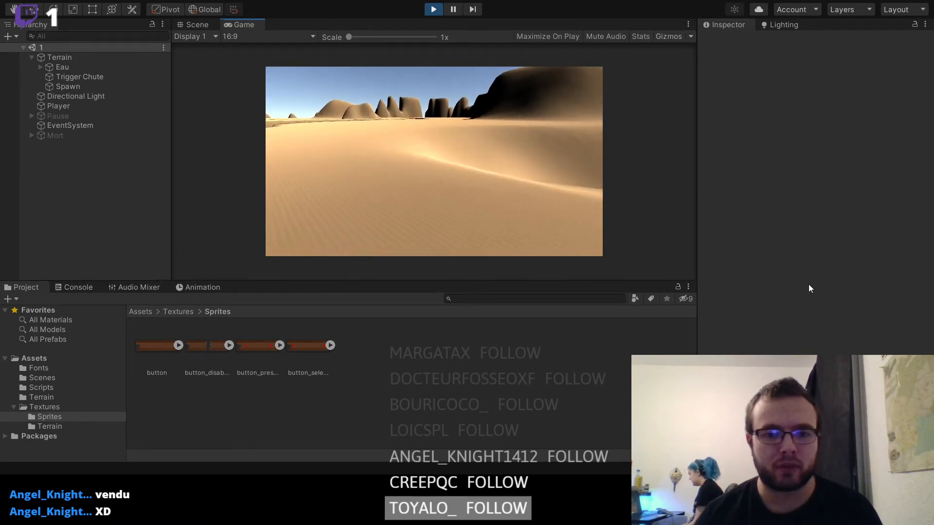
{"action": "key", "text": "w"}
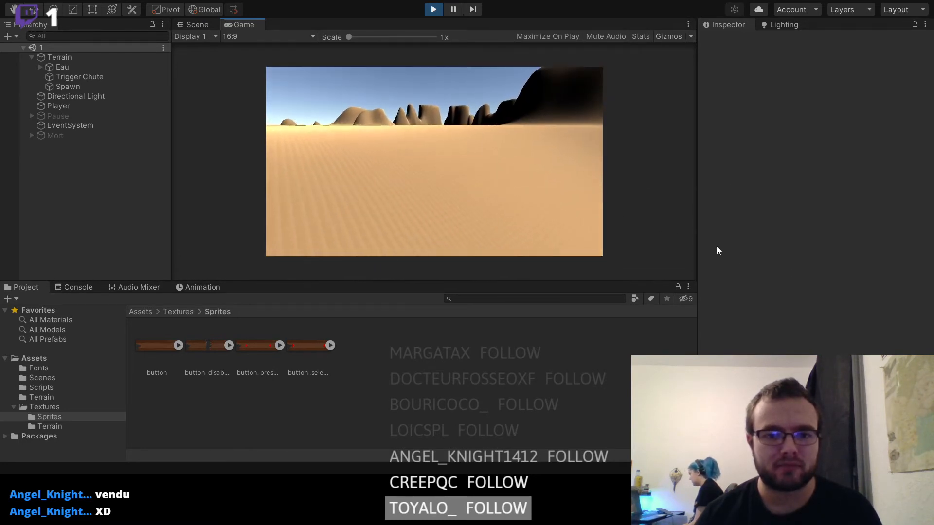
{"action": "key", "text": "w"}
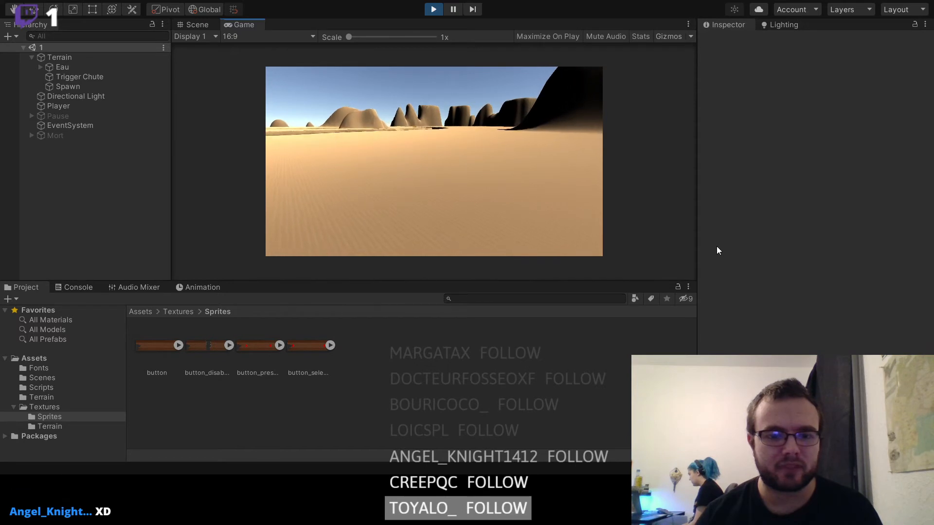
{"action": "key", "text": "w"}
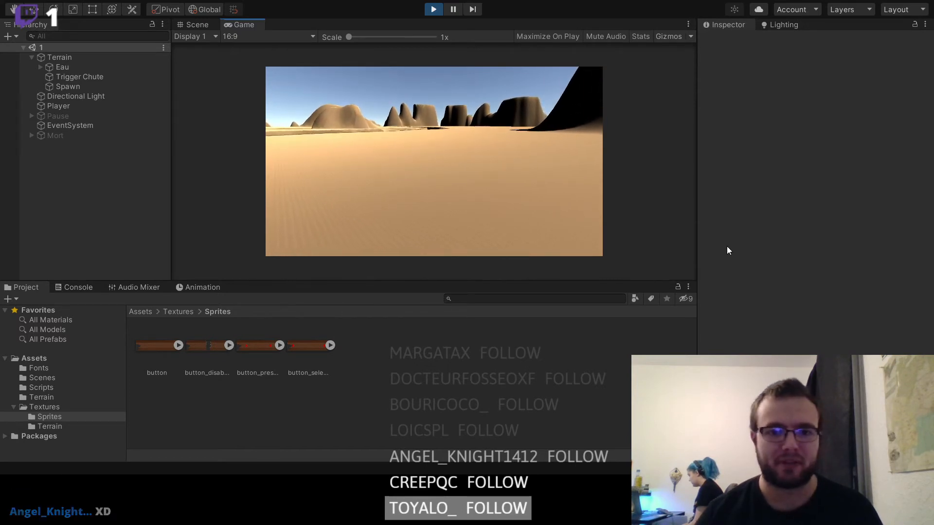
{"action": "key", "text": "w"}
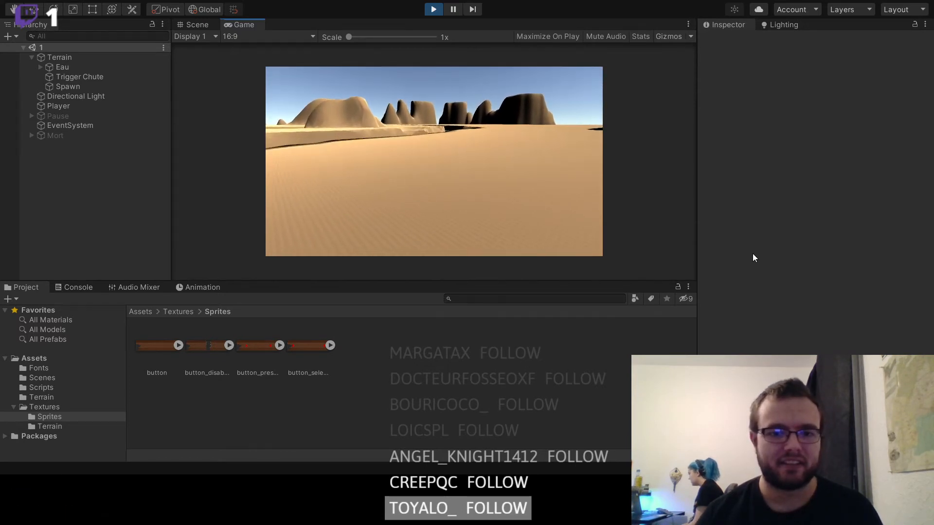
{"action": "key", "text": "w"}
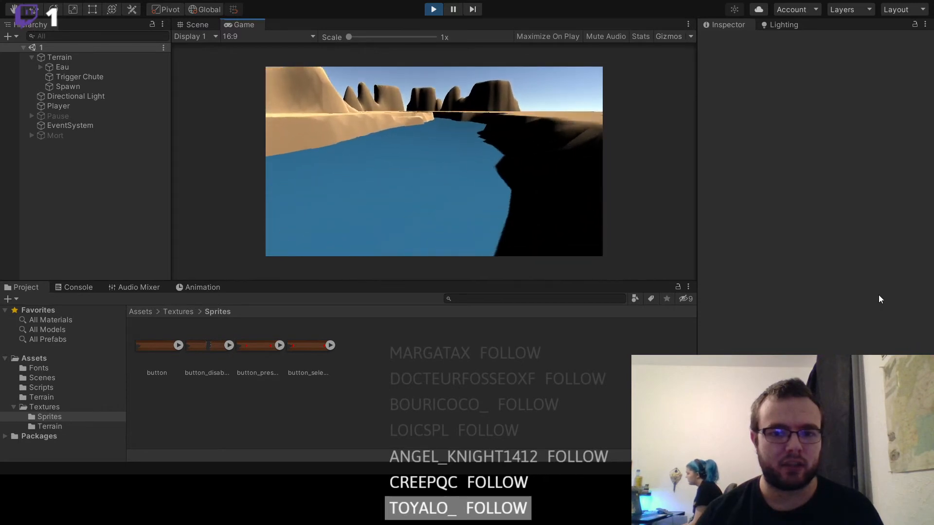
{"action": "key", "text": "d"}
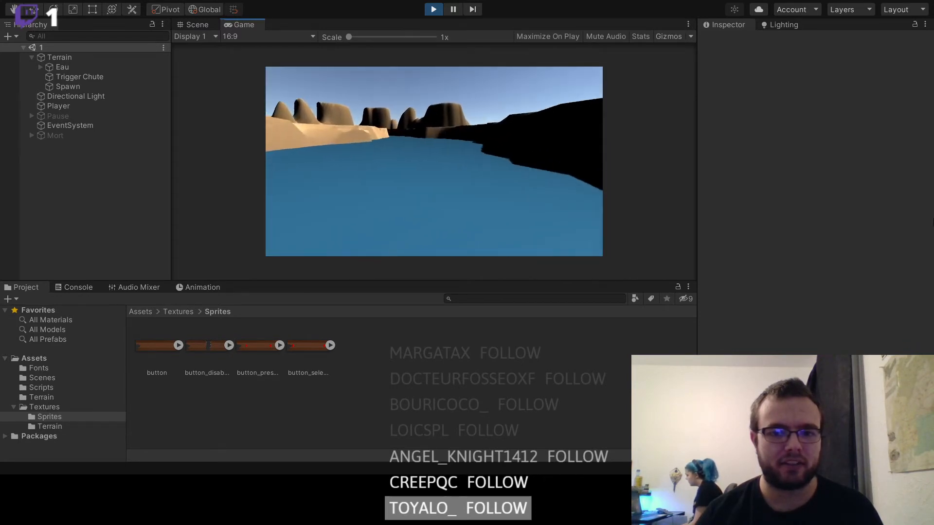
{"action": "key", "text": "d"}
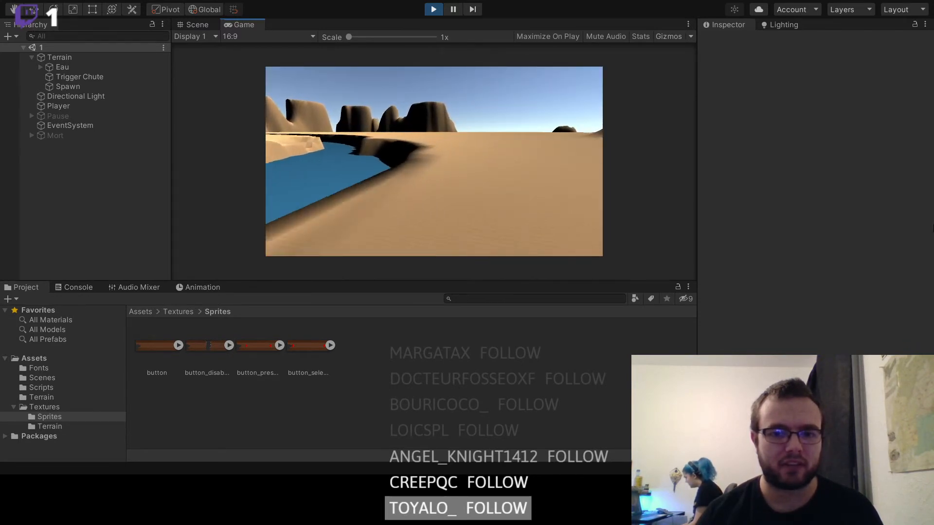
{"action": "key", "text": "d"}
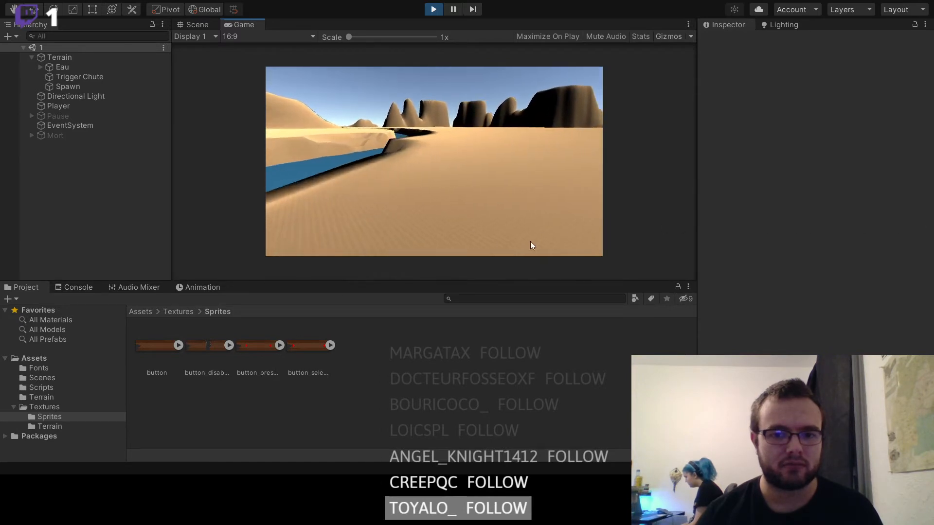
{"action": "key", "text": "d"}
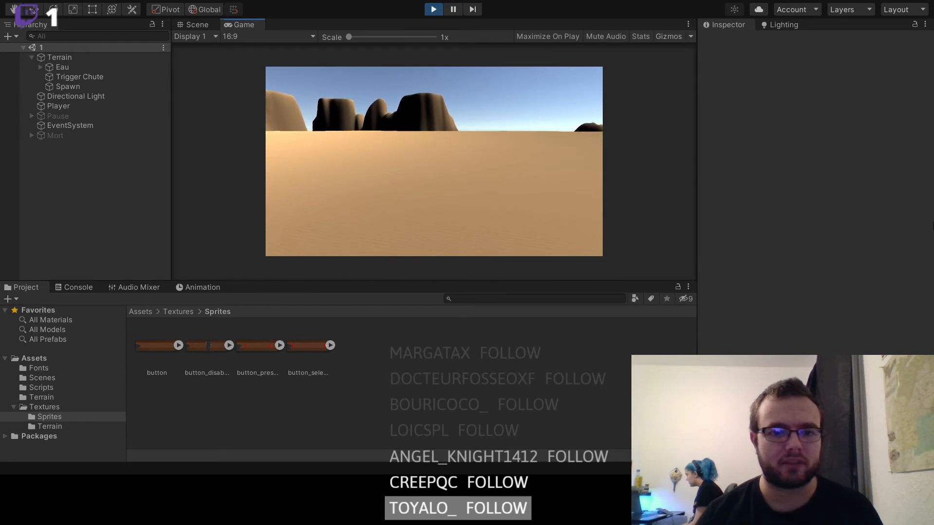
- While the game runs, select the Player in the scene and move it far forward along its local axis, off the terrain, to trigger the fall
{"action": "left_click", "coordinate": [194, 26]}
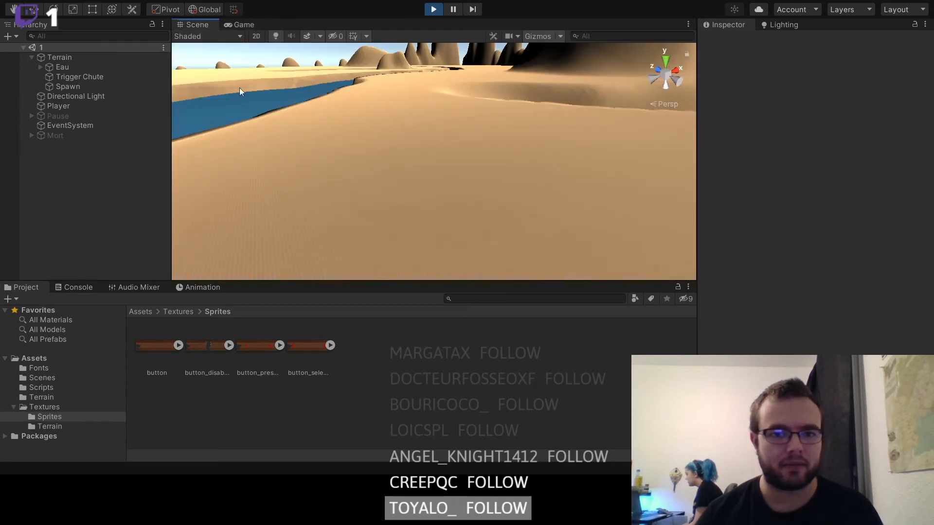
{"action": "left_click", "coordinate": [80, 104]}
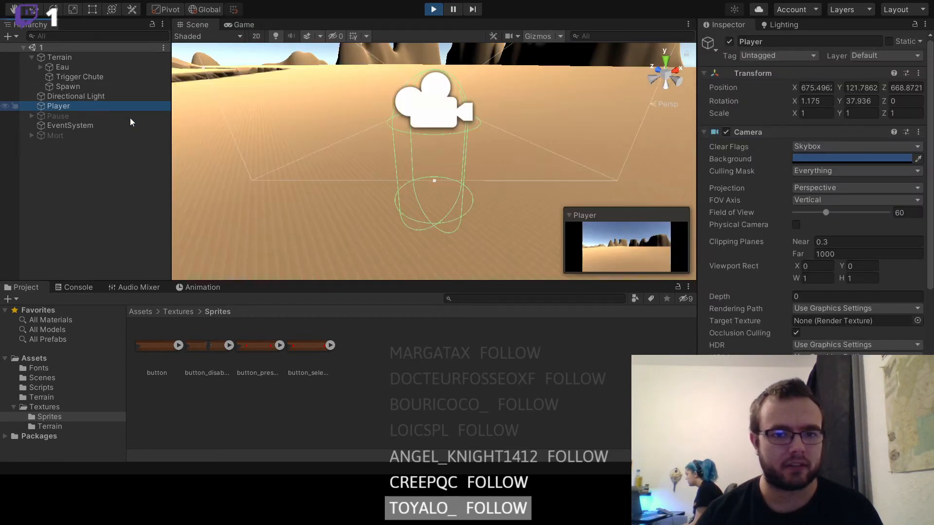
{"action": "scroll", "coordinate": [297, 140], "scroll_direction": "down", "scroll_amount": 7}
{"action": "left_click", "coordinate": [35, 9]}
{"action": "scroll", "coordinate": [391, 114], "scroll_direction": "down", "scroll_amount": 2}
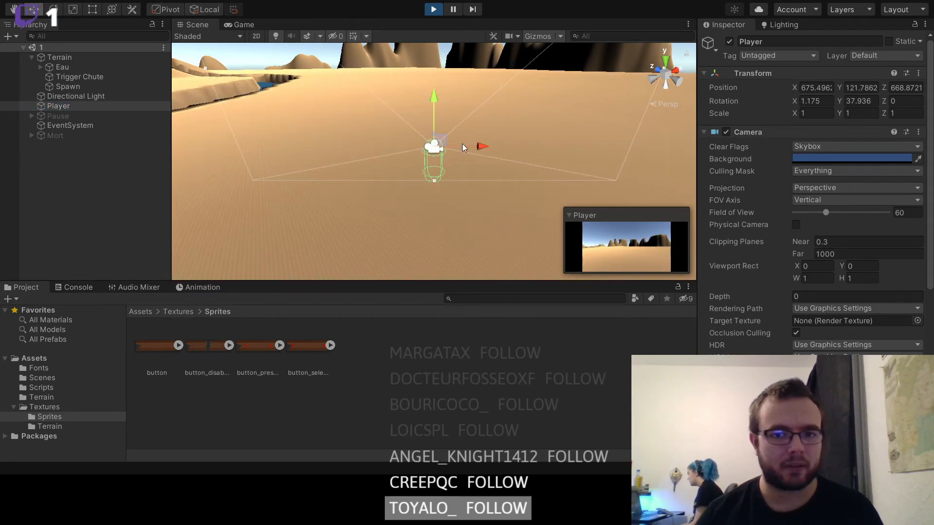
{"action": "right_click_drag", "start_coordinate": [462, 143], "coordinate": [329, 170]}
{"action": "scroll", "coordinate": [451, 169], "scroll_direction": "down", "scroll_amount": 5}
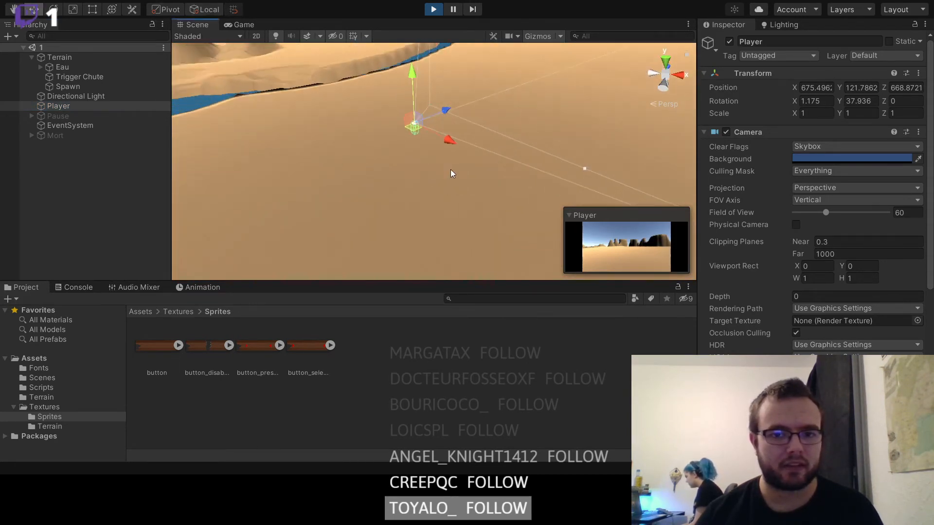
{"action": "right_click_drag", "start_coordinate": [450, 169], "coordinate": [291, 174]}
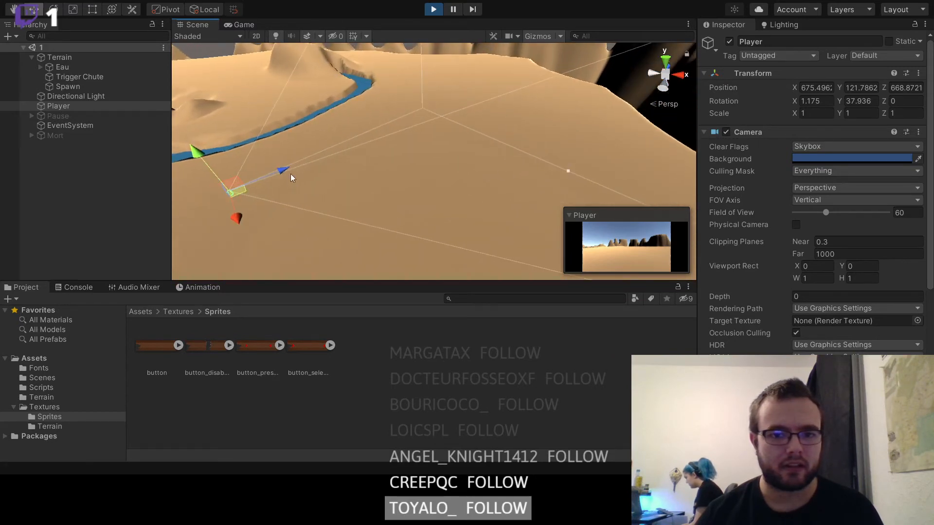
{"action": "left_click_drag", "start_coordinate": [290, 174], "coordinate": [774, 29]}
{"action": "left_click_drag", "start_coordinate": [468, 126], "coordinate": [474, 39]}
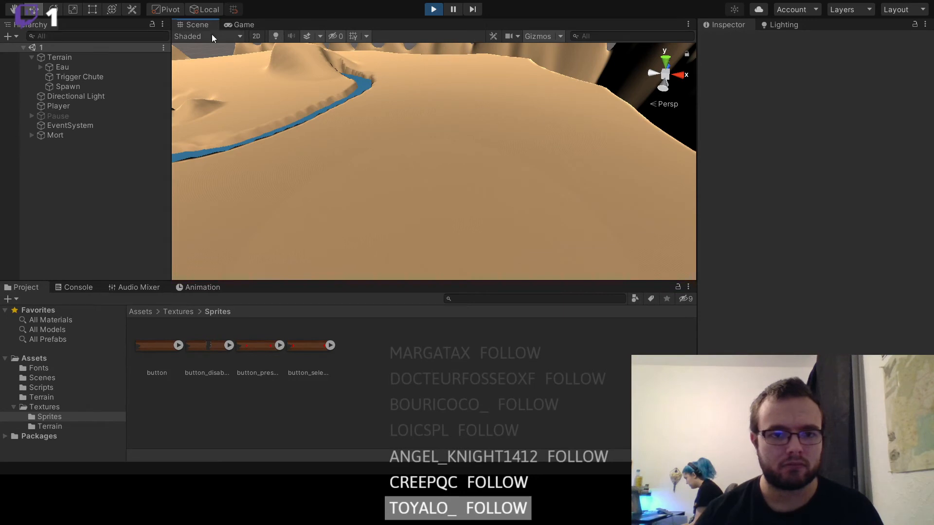
- Return to the game view, choose RESSUSCITE on the MORT screen, and end play mode
{"action": "left_click", "coordinate": [239, 25]}
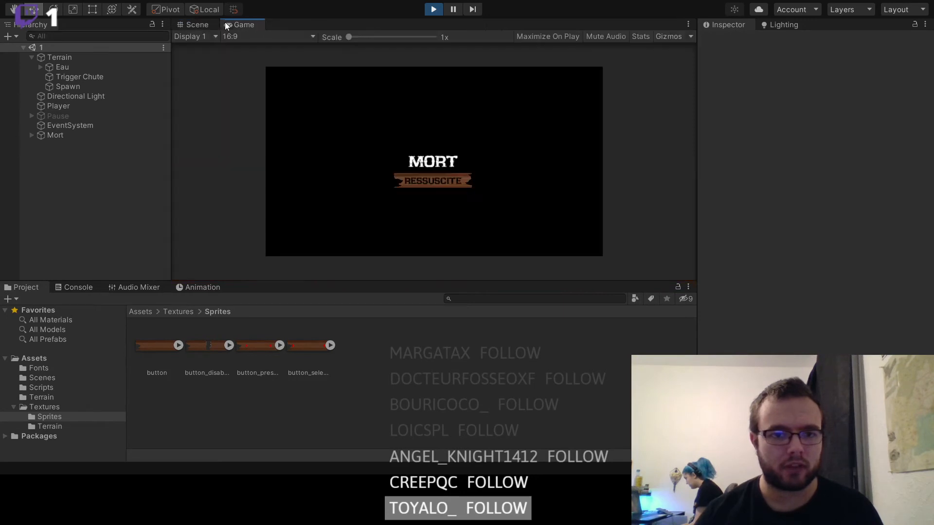
{"action": "left_click", "coordinate": [431, 180]}
{"action": "left_click", "coordinate": [434, 10]}
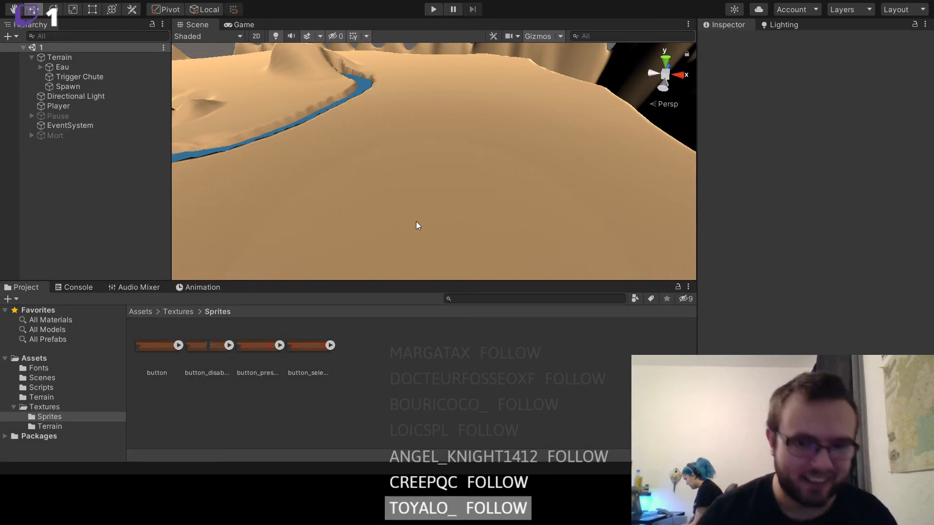
{"action": "scroll", "coordinate": [405, 180], "scroll_direction": "down", "scroll_amount": 1}
{"action": "scroll", "coordinate": [405, 180], "scroll_direction": "down", "scroll_amount": 2}
{"action": "middle_click_drag", "start_coordinate": [404, 180], "coordinate": [515, 132]}
{"action": "scroll", "coordinate": [474, 162], "scroll_direction": "down", "scroll_amount": 3}
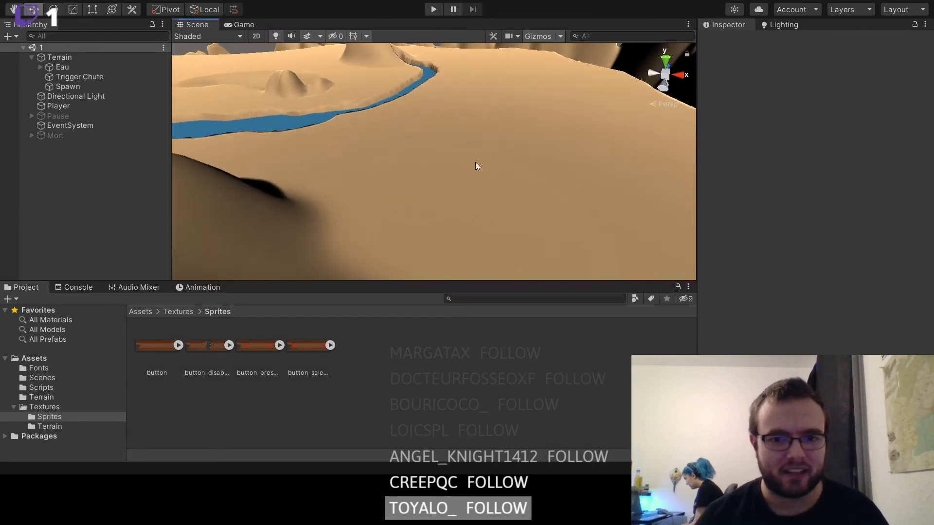
{"action": "middle_click_drag", "start_coordinate": [439, 174], "coordinate": [502, 131]}
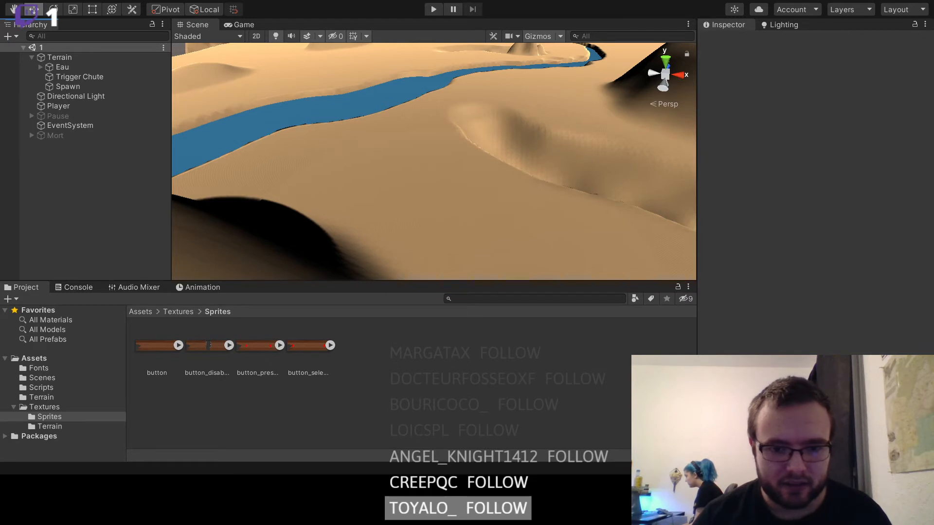
- Switch to Chute.cs in Notepad++ and review the Start method and the line that moves Player to the Spawn position in MORT
{"action": "key", "text": "alt+Tab"}
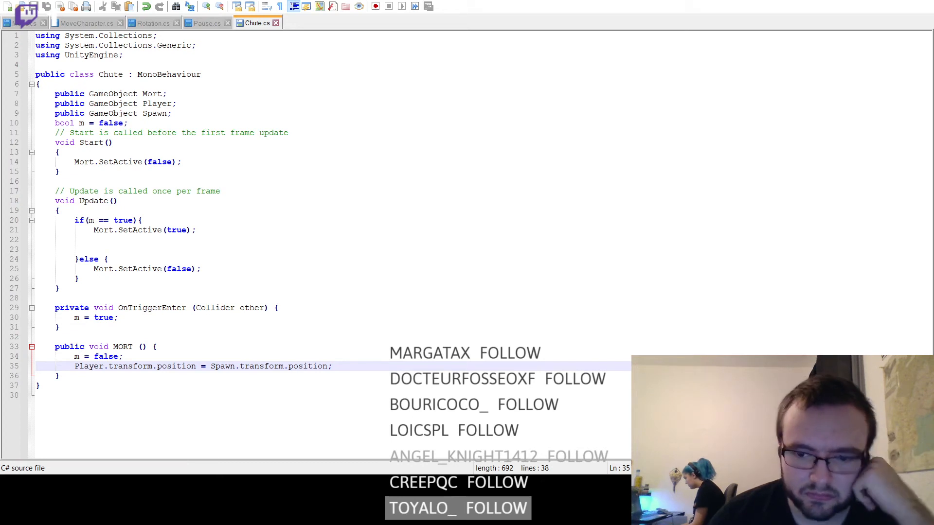
{"action": "left_click", "coordinate": [208, 164]}
{"action": "key", "text": "Return"}
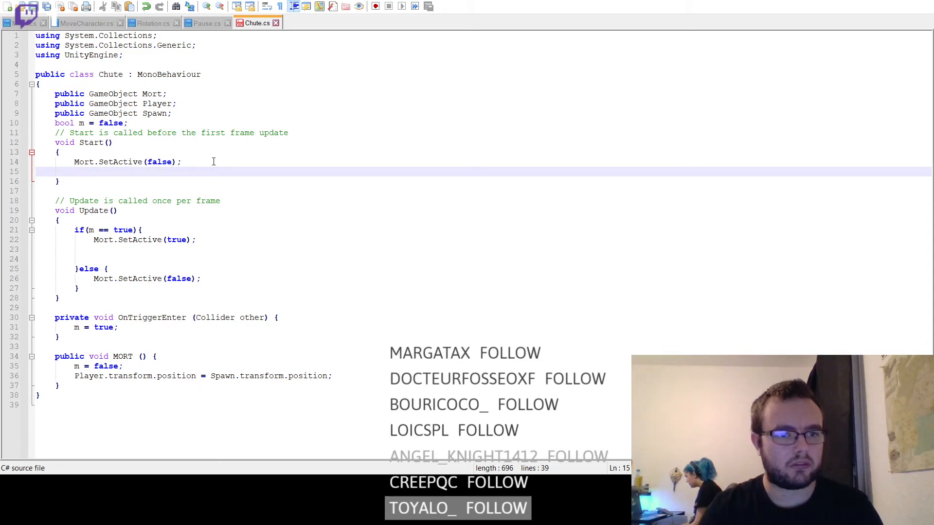
{"action": "key", "text": "BackSpace"}
{"action": "key", "text": "BackSpace"}
{"action": "key", "text": "BackSpace"}
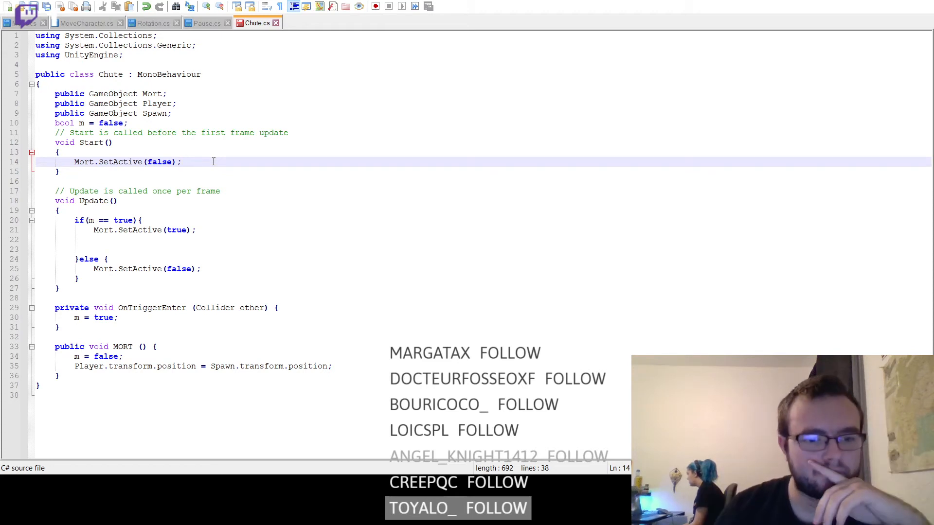
{"action": "left_click_drag", "start_coordinate": [75, 367], "coordinate": [346, 364]}
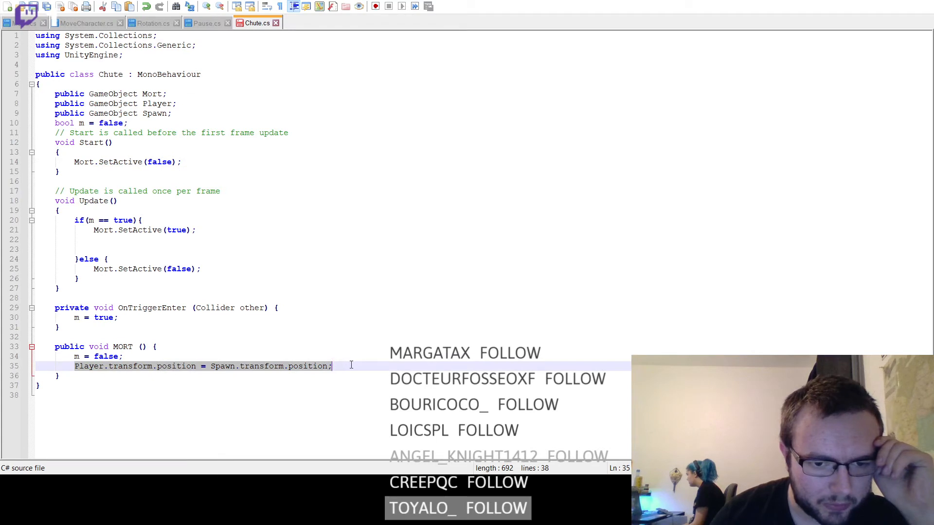
{"action": "left_click", "coordinate": [350, 365]}
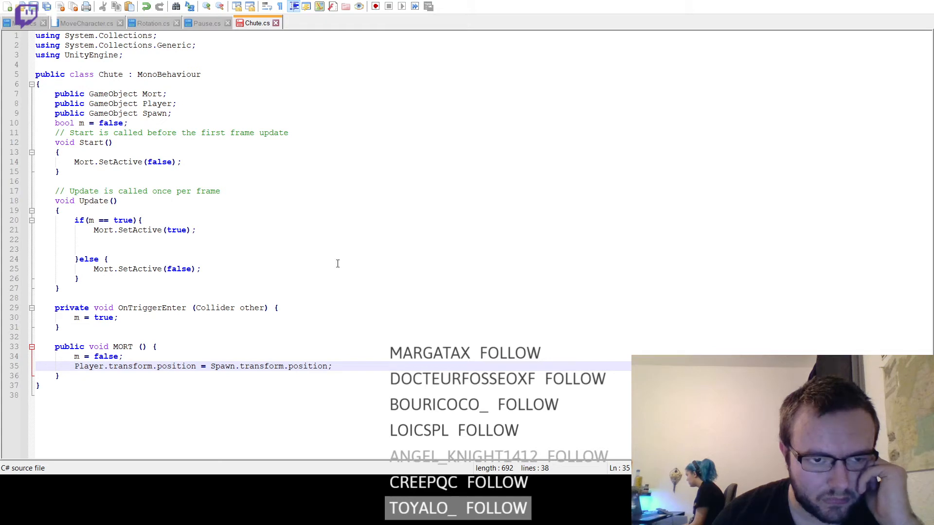
- Change the declared type of the public Spawn and Player variables from GameObject to Transform, and save Chute.cs
{"action": "double_click", "coordinate": [116, 114]}
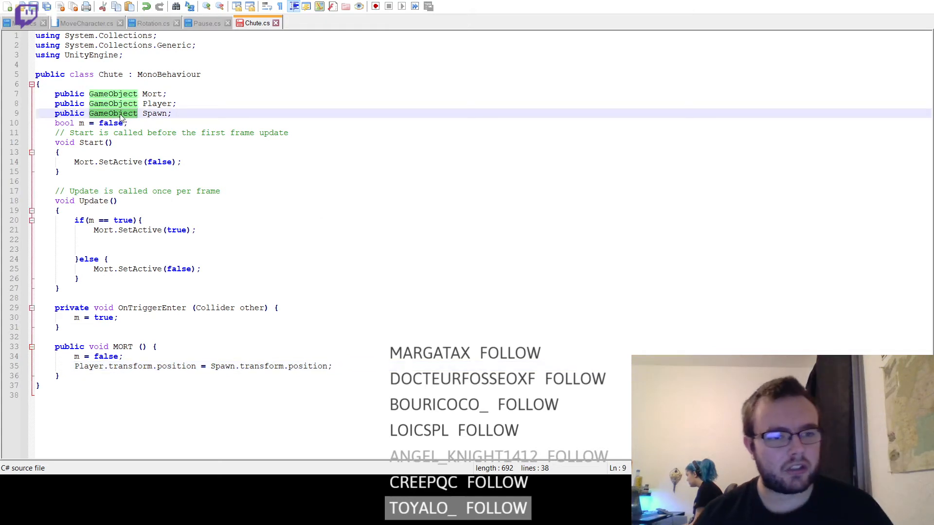
{"action": "type", "text": "Transf"}
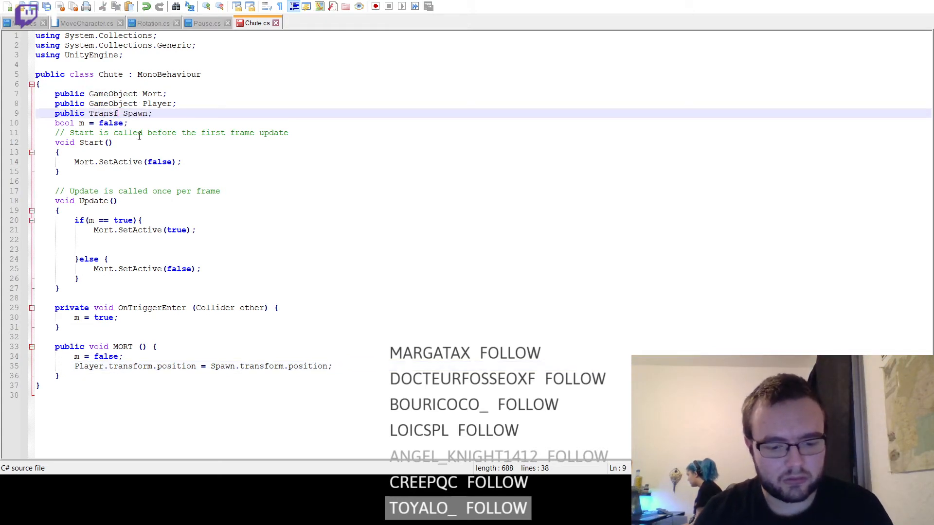
{"action": "type", "text": "orm"}
{"action": "double_click", "coordinate": [131, 104]}
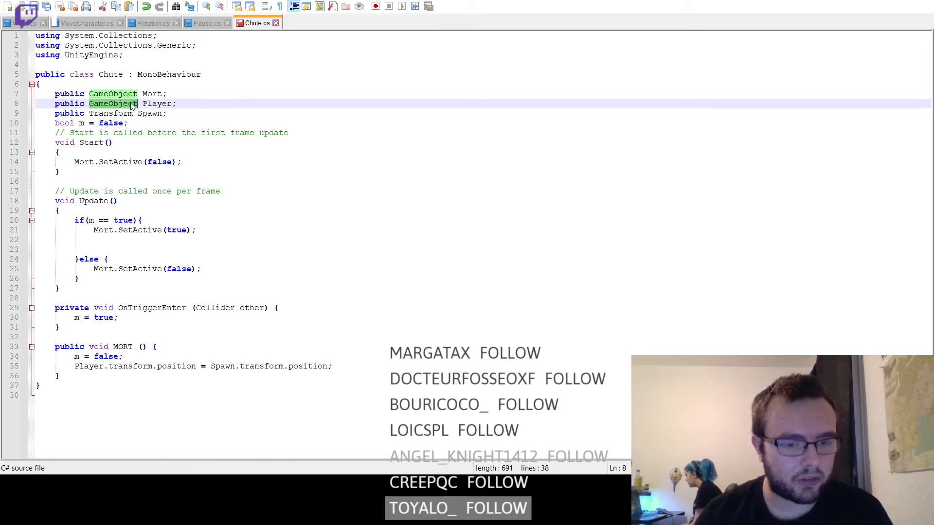
{"action": "type", "text": "Transform"}
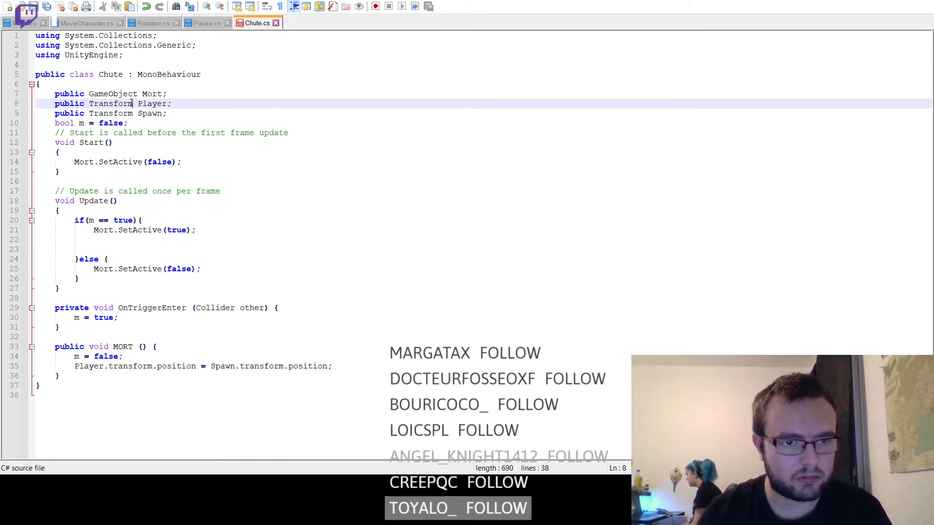
{"action": "left_click", "coordinate": [351, 152]}
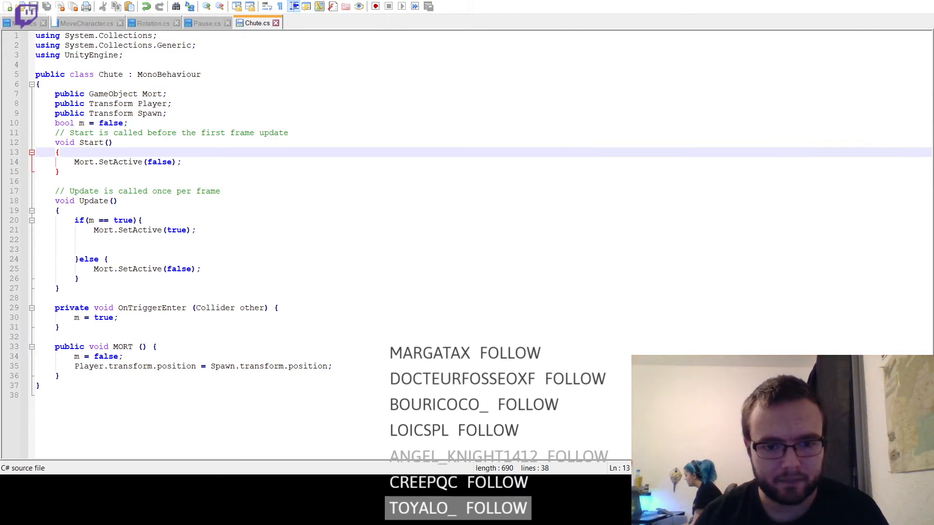
- Switch to Unity, assign the Spawn and Player objects to the matching fields of Trigger Chute's Chute script, and save the scene
{"action": "key", "text": "alt+Tab"}
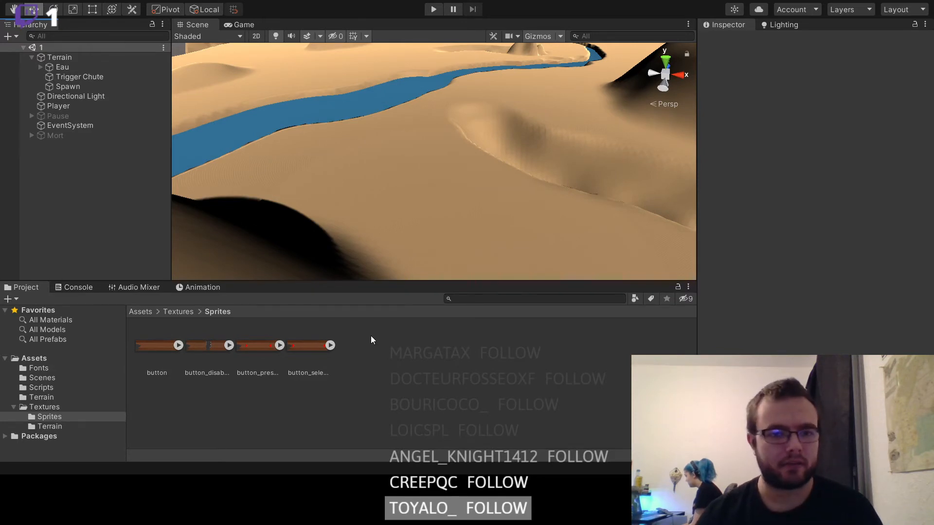
{"action": "left_click", "coordinate": [58, 85]}
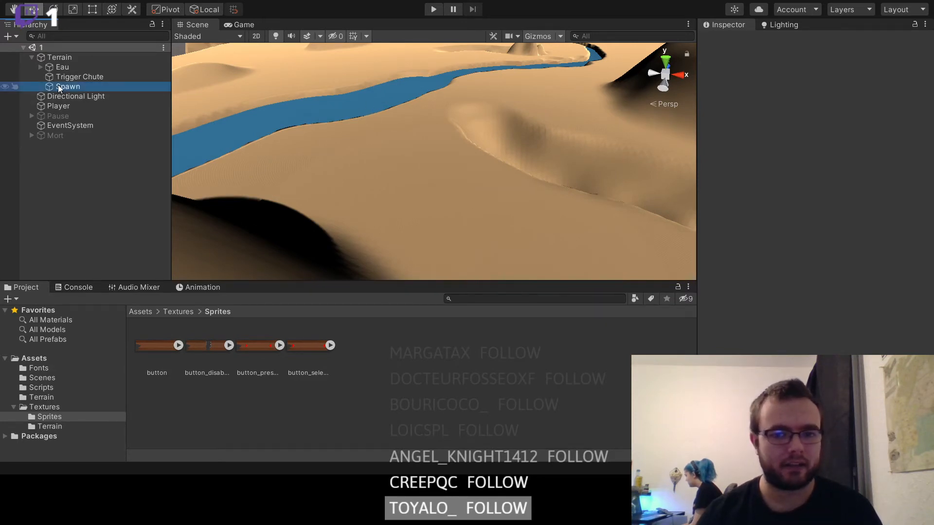
{"action": "left_click", "coordinate": [112, 78]}
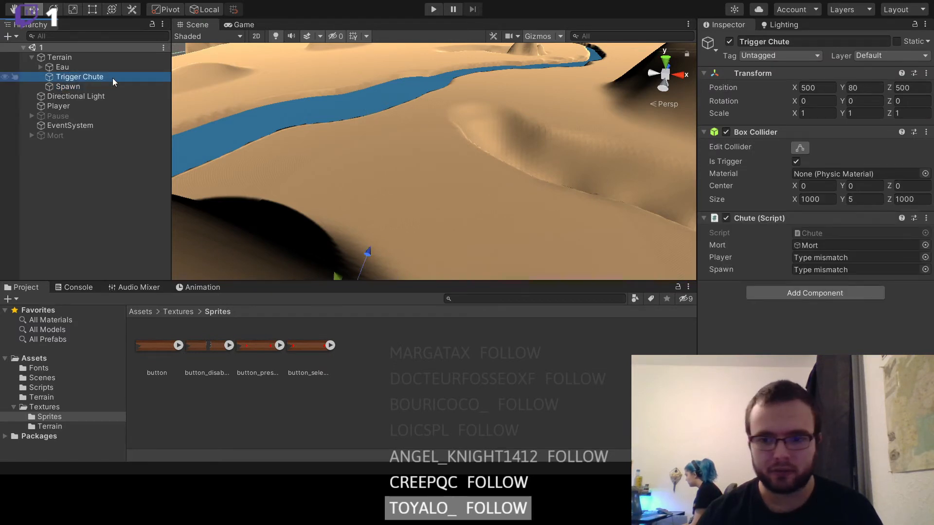
{"action": "left_click_drag", "start_coordinate": [83, 86], "coordinate": [834, 272]}
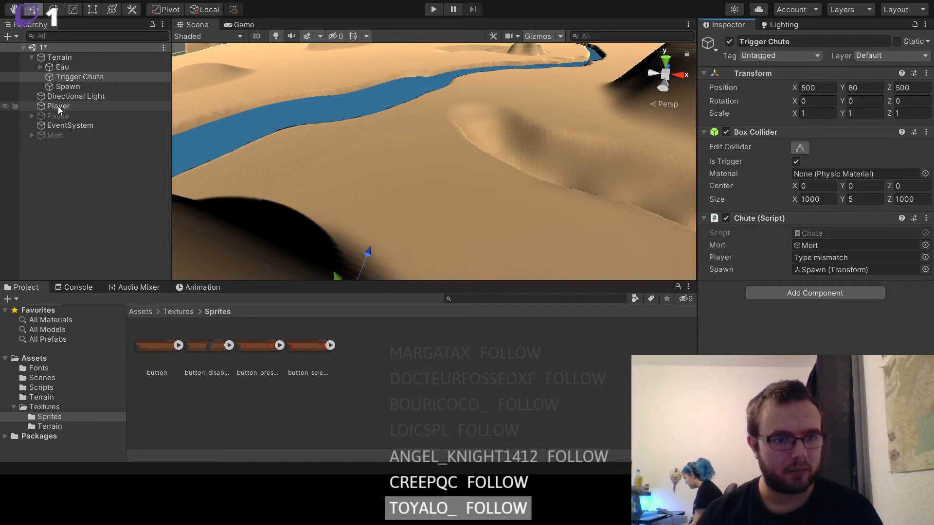
{"action": "left_click_drag", "start_coordinate": [57, 106], "coordinate": [834, 257]}
{"action": "key", "text": "ctrl+s"}
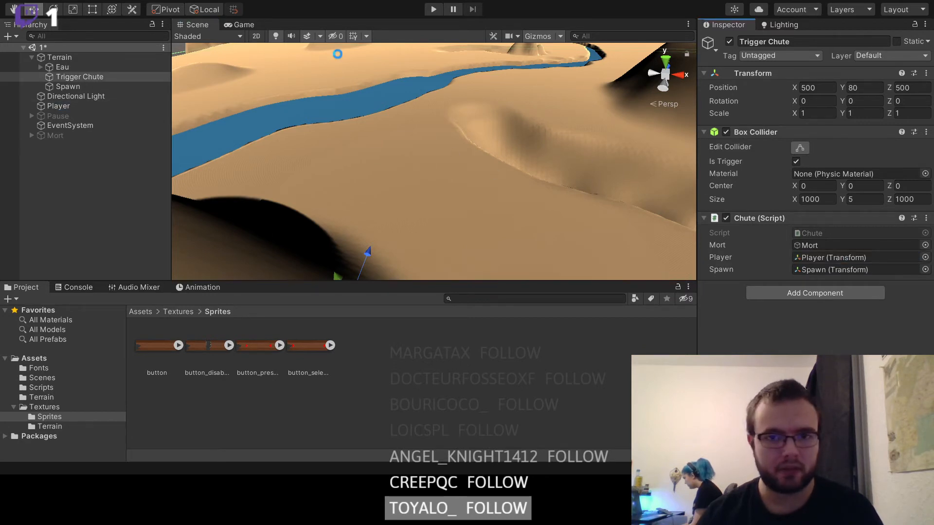
- Run the game and walk the player across the desert and off the cliff to trigger the MORT screen
{"action": "left_click", "coordinate": [432, 10]}
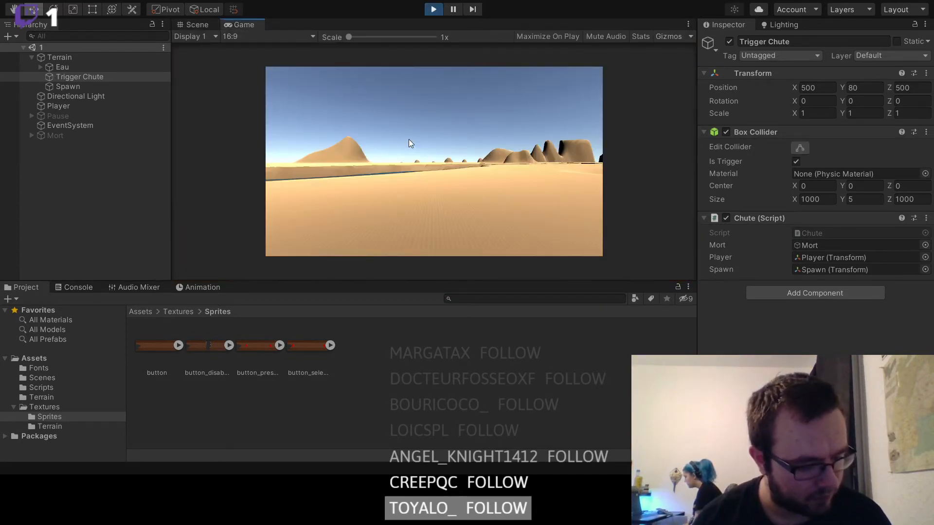
{"action": "left_click", "coordinate": [409, 139]}
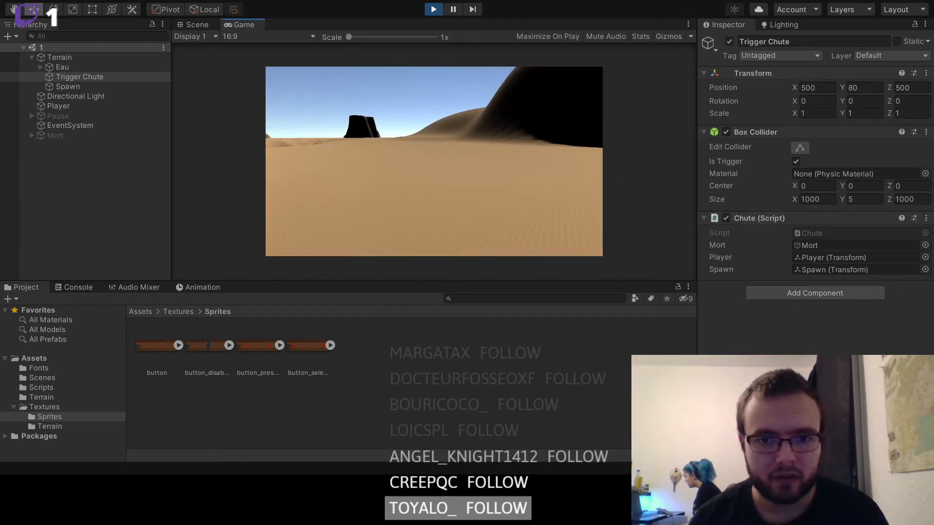
{"action": "key", "text": "w"}
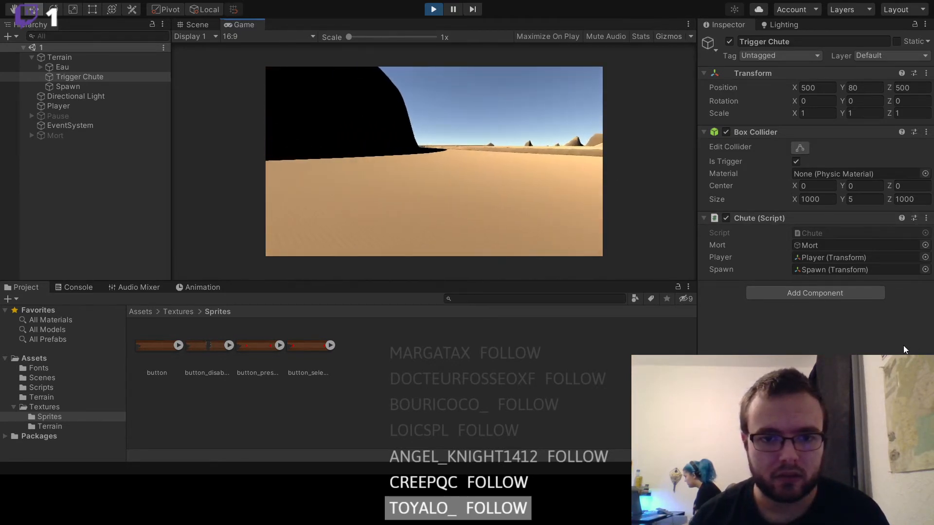
{"action": "key", "text": "w"}
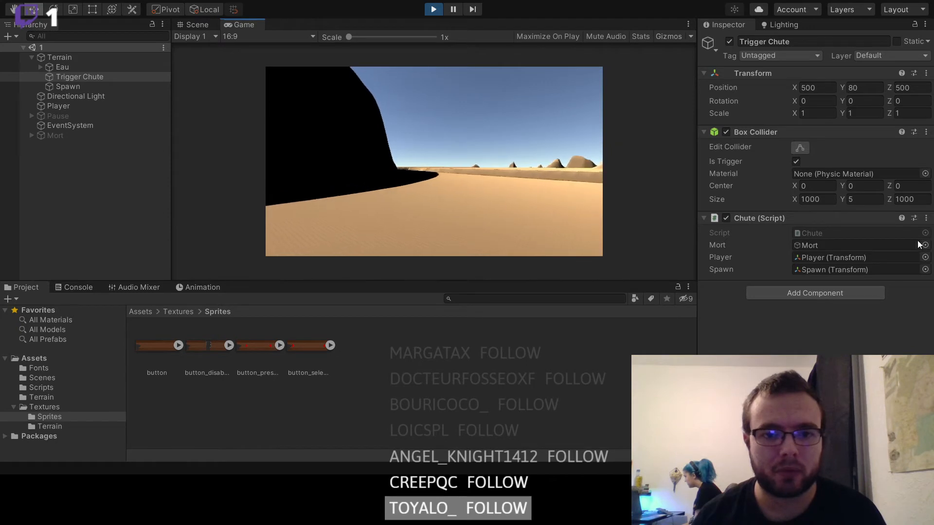
{"action": "key", "text": "w"}
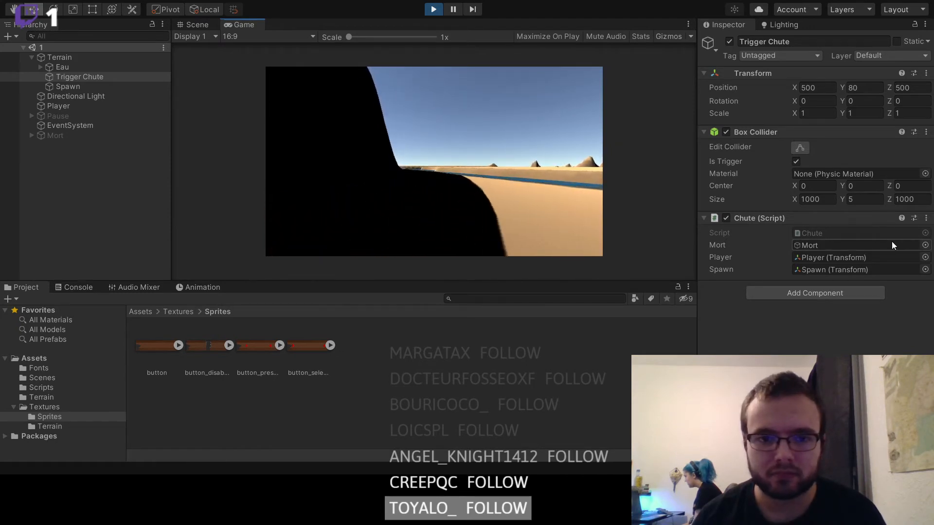
{"action": "key", "text": "w"}
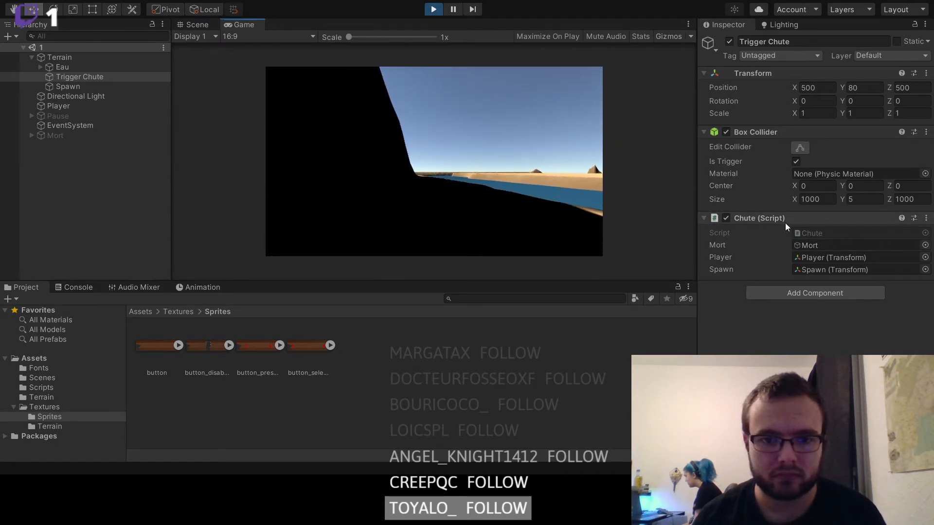
{"action": "key", "text": "w"}
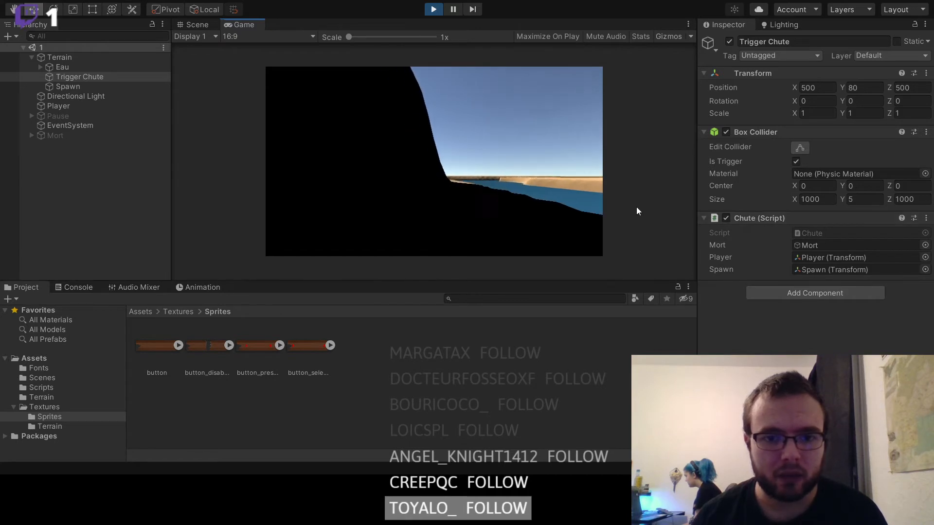
{"action": "key", "text": "w"}
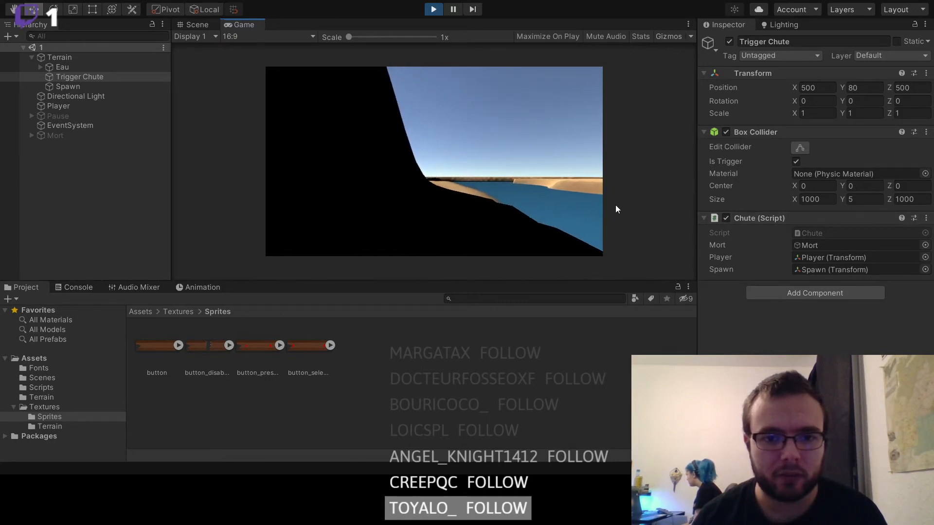
{"action": "key", "text": "w"}
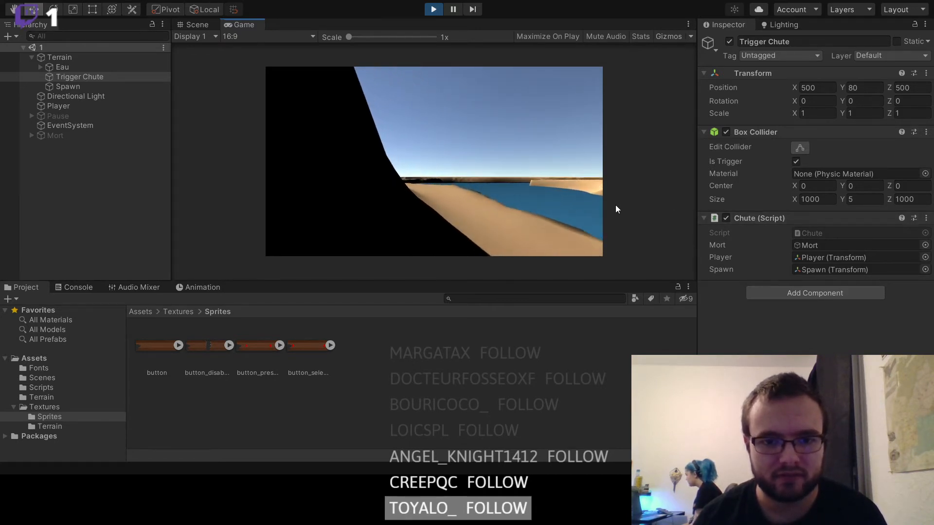
{"action": "key", "text": "w"}
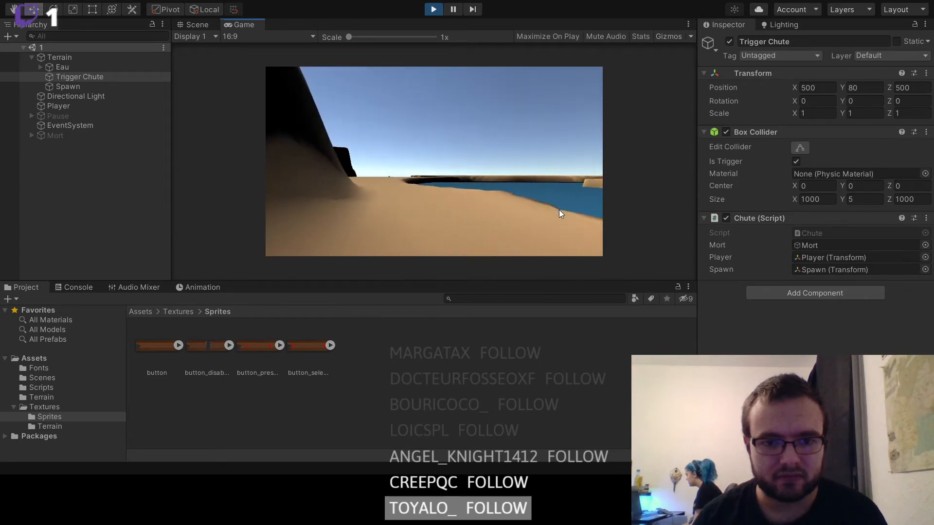
{"action": "key", "text": "w"}
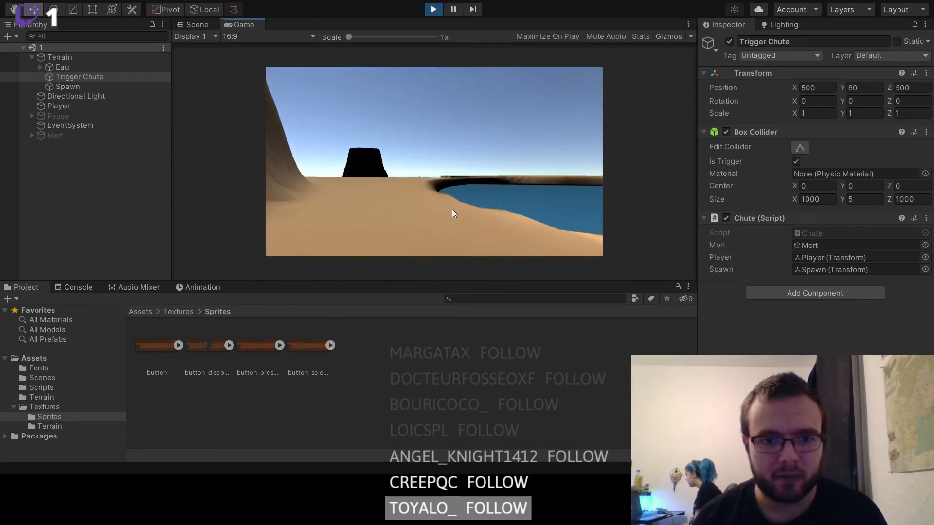
{"action": "key", "text": "w"}
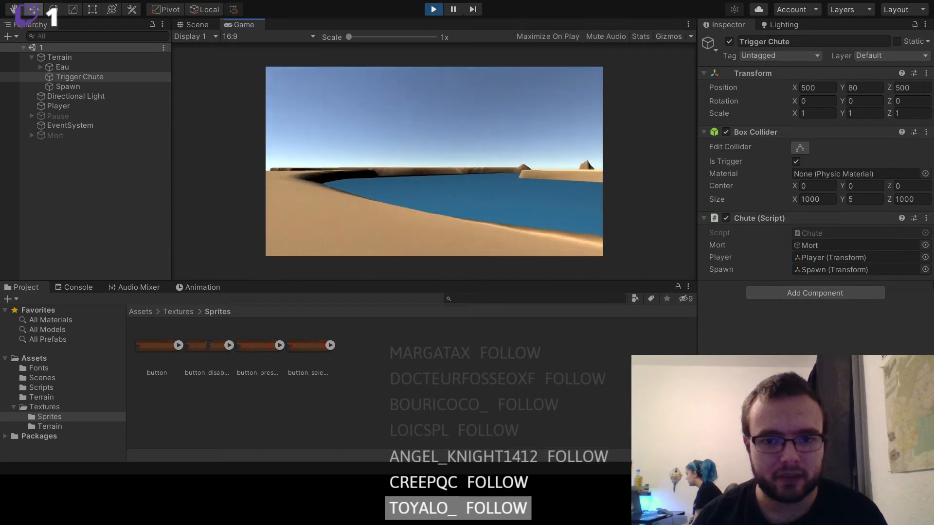
{"action": "key", "text": "w"}
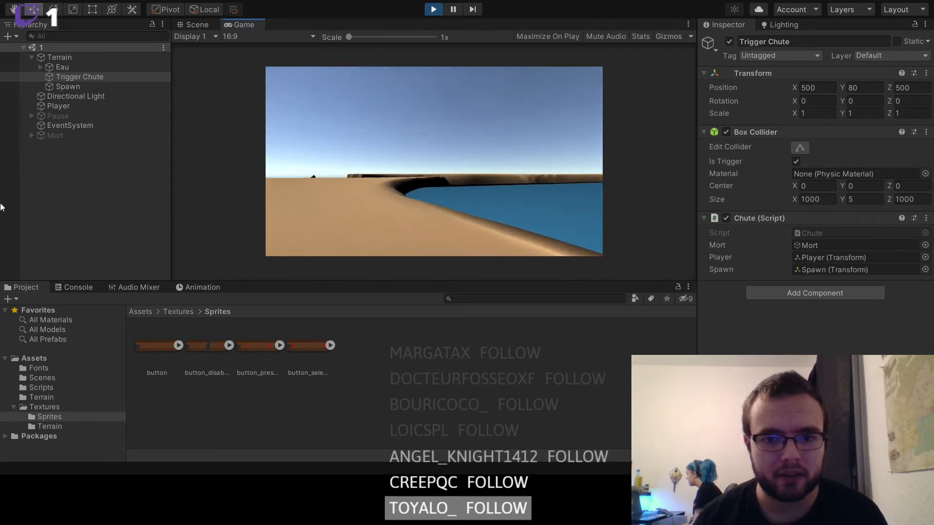
{"action": "key", "text": "w"}
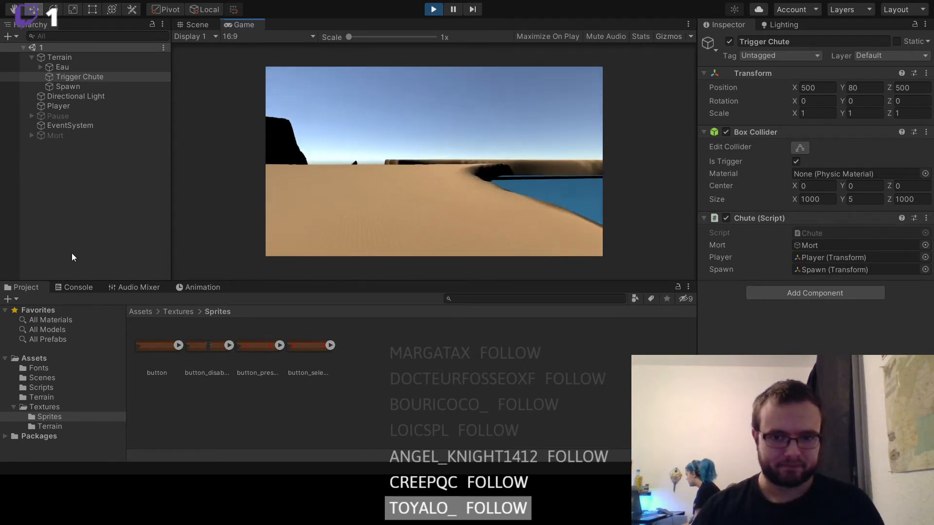
{"action": "key", "text": "w"}
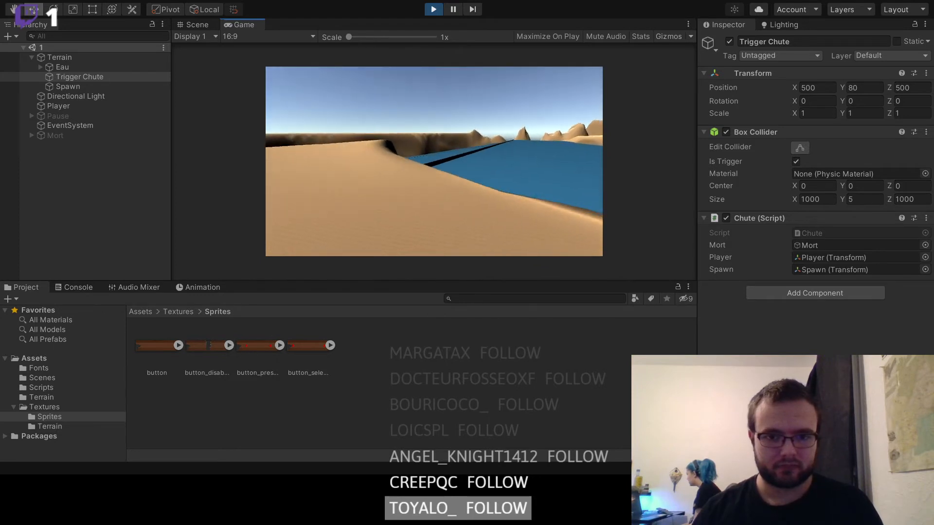
{"action": "key", "text": "w"}
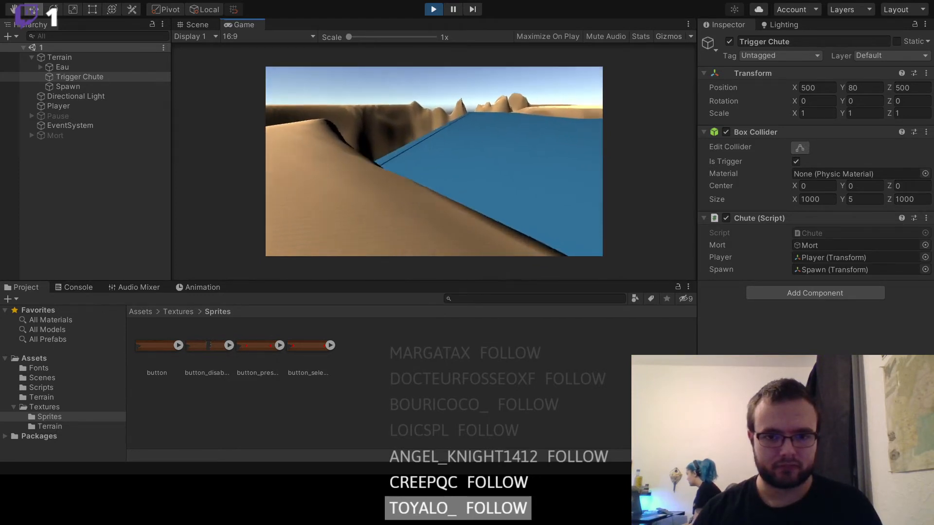
{"action": "key", "text": "w"}
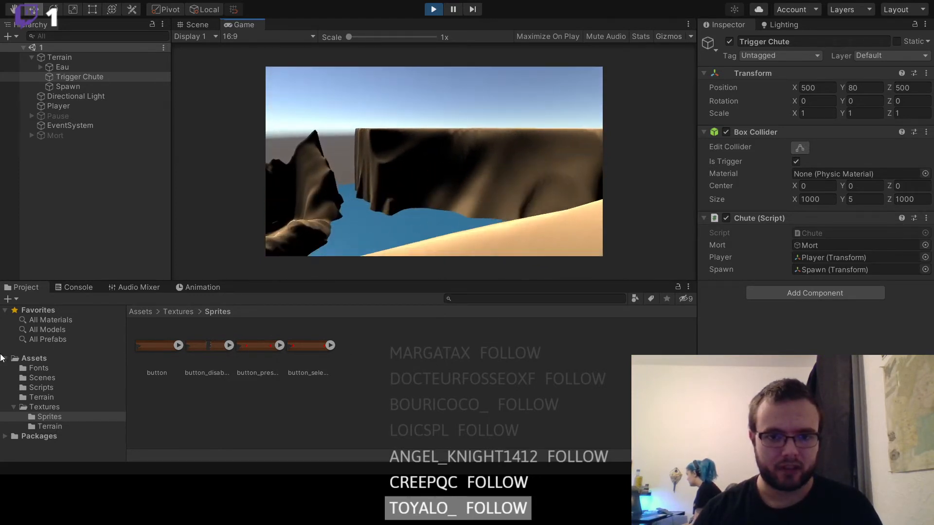
{"action": "key", "text": "w"}
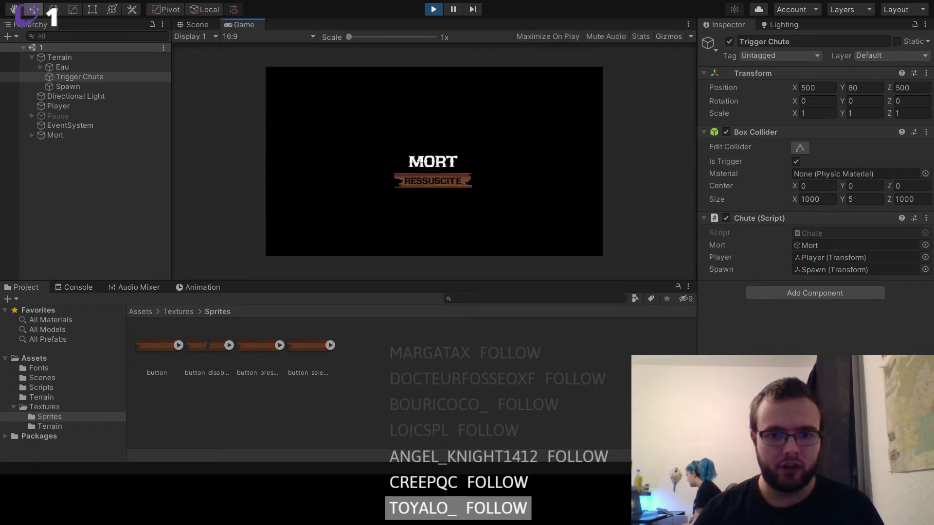
- Choose RESSUSCITE on the MORT screen to test the respawn, and end play mode
{"action": "left_click", "coordinate": [430, 188]}
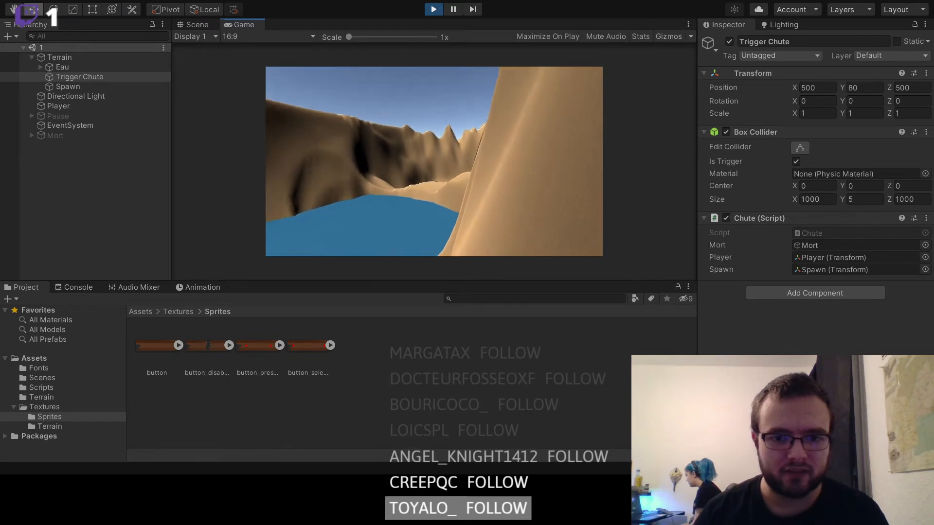
{"action": "left_click", "coordinate": [438, 10]}
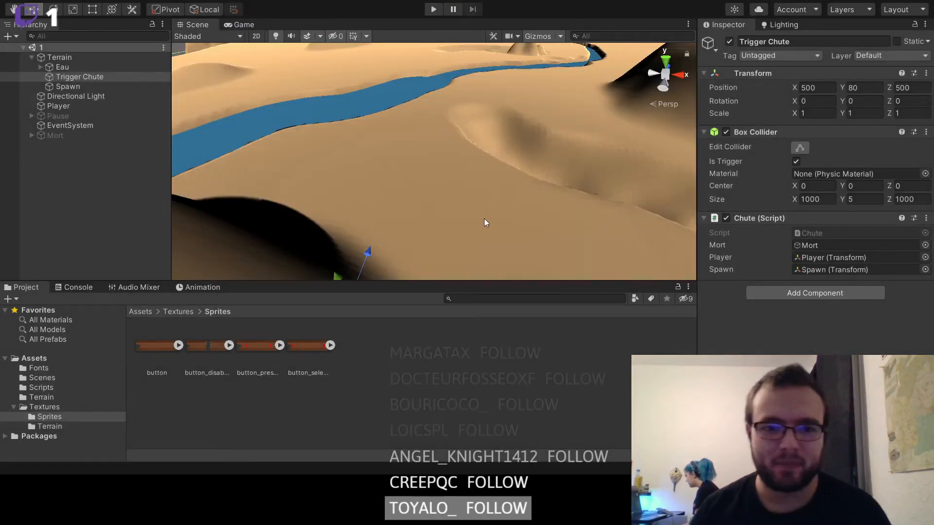
- Examine the terrain around Trigger Chute in the scene, and select Player to review its position and components
{"action": "key", "text": "f"}
{"action": "scroll", "coordinate": [472, 144], "scroll_direction": "down", "scroll_amount": 3}
{"action": "middle_click_drag", "start_coordinate": [475, 146], "coordinate": [727, 208]}
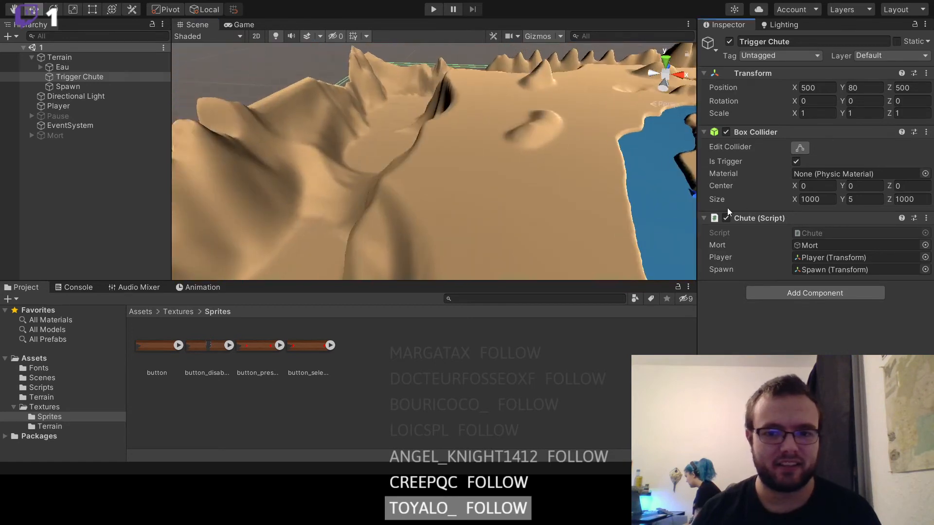
{"action": "left_click", "coordinate": [110, 163]}
{"action": "middle_click_drag", "start_coordinate": [577, 209], "coordinate": [344, 158]}
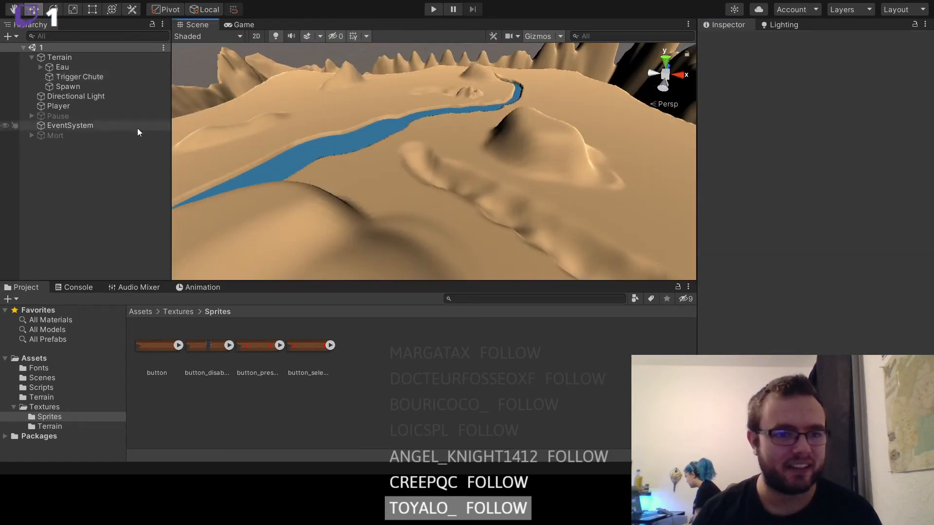
{"action": "left_click", "coordinate": [89, 108]}
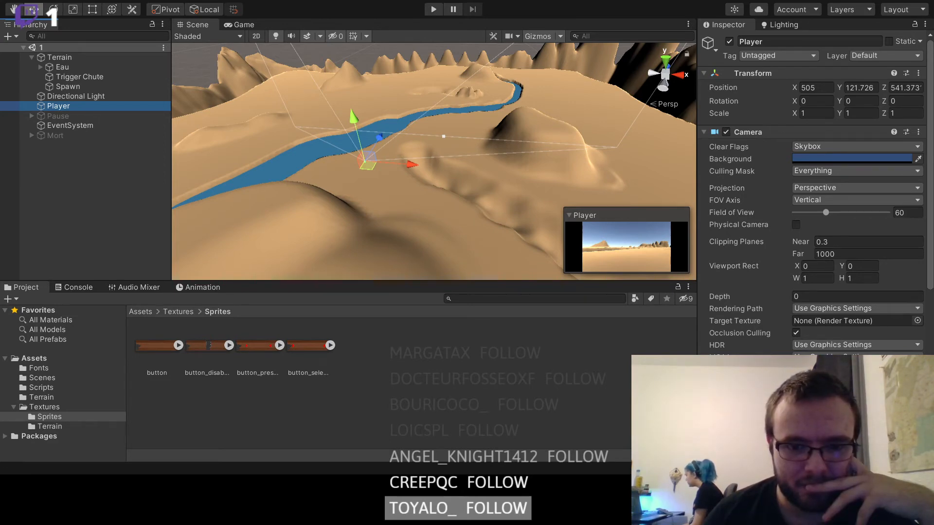
- Switch to Chute.cs in Notepad++ and make the OnTriggerEnter method public
{"action": "key", "text": "alt+Tab"}
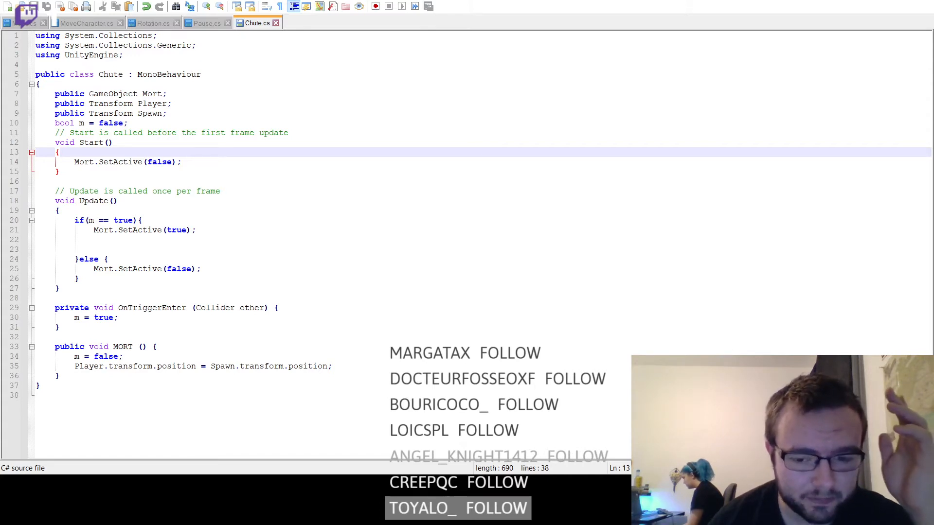
{"action": "double_click", "coordinate": [77, 305]}
{"action": "type", "text": "publi"}
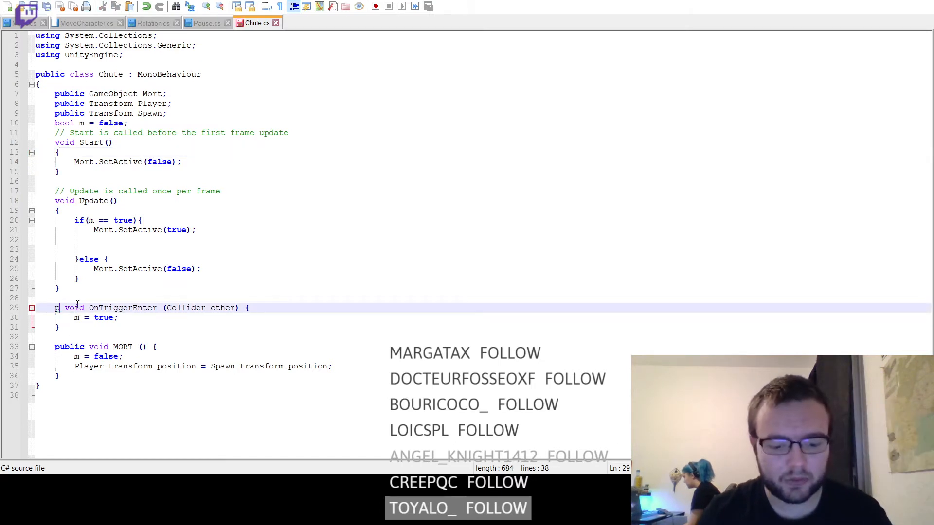
{"action": "type", "text": "c"}
{"action": "left_click", "coordinate": [302, 313]}
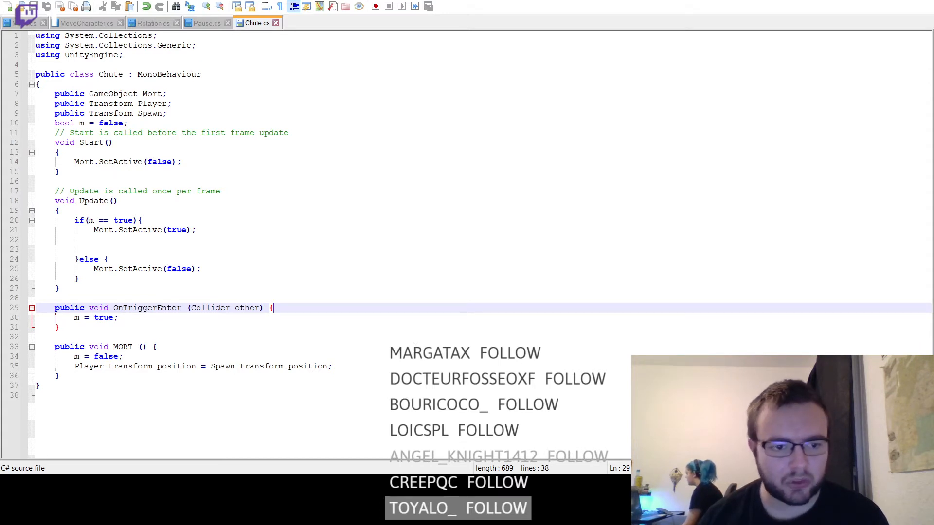
- Move the line that sets Player's position to Spawn's from MORT into OnTriggerEnter, below m = true, and save Chute.cs
{"action": "left_click_drag", "start_coordinate": [332, 366], "coordinate": [73, 366]}
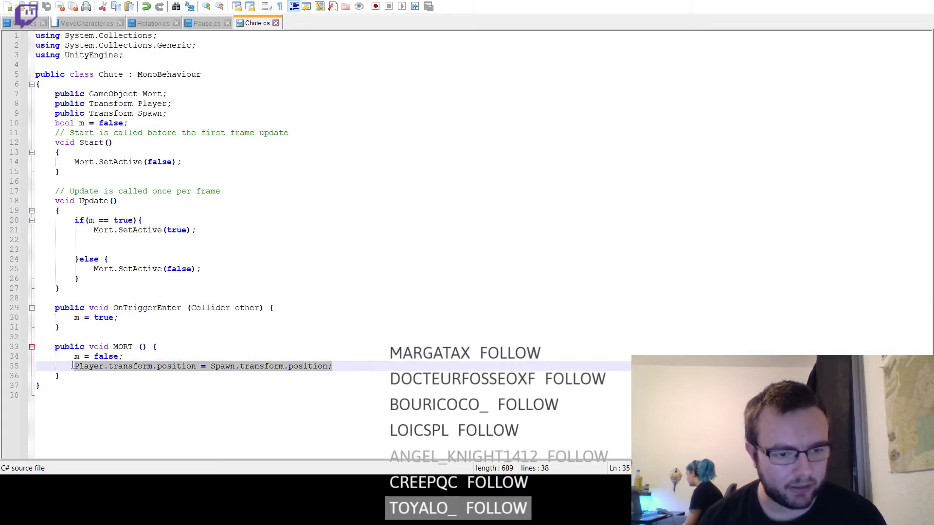
{"action": "key", "text": "ctrl+x"}
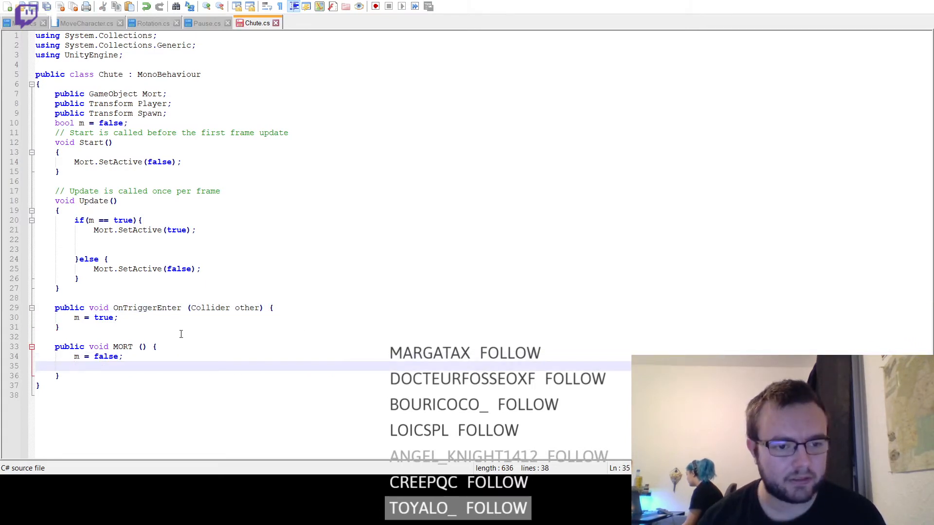
{"action": "left_click", "coordinate": [167, 317]}
{"action": "key", "text": "Return"}
{"action": "key", "text": "ctrl+v"}
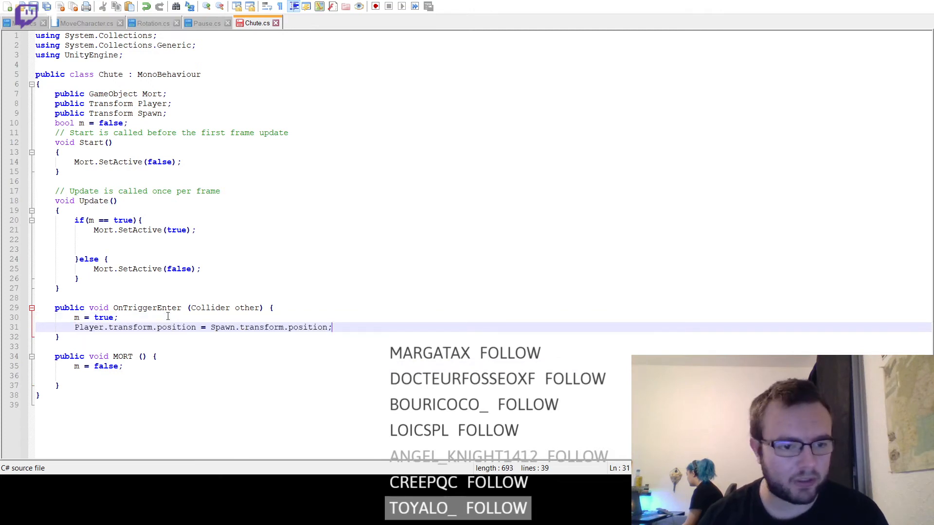
{"action": "key", "text": "ctrl+s"}
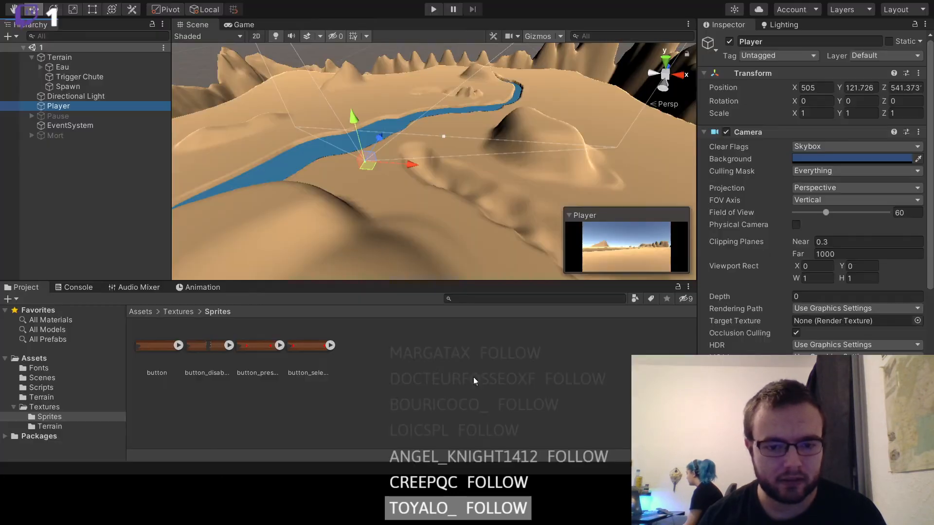
- Return to Unity, start play mode, and walk Player along the river to the ravine and fall in to trigger the MORT screen
{"action": "key", "text": "alt+Tab"}
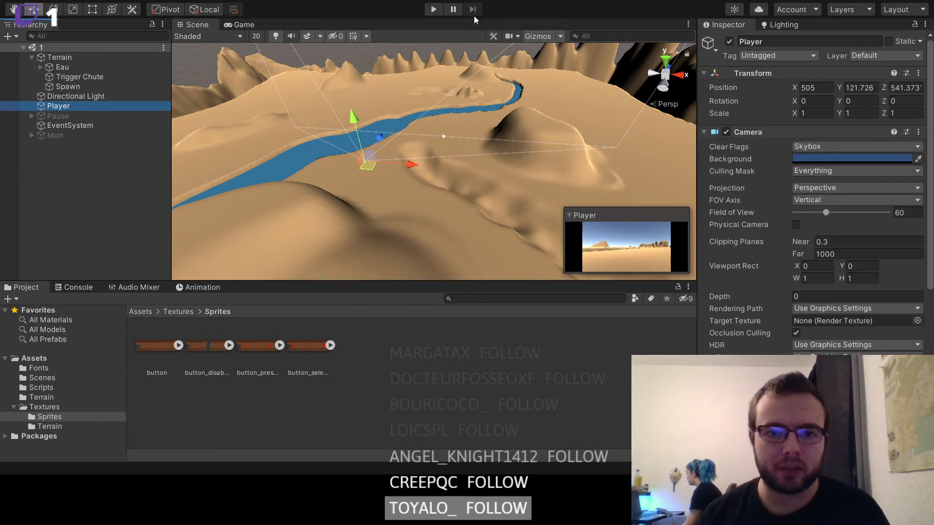
{"action": "left_click", "coordinate": [439, 13]}
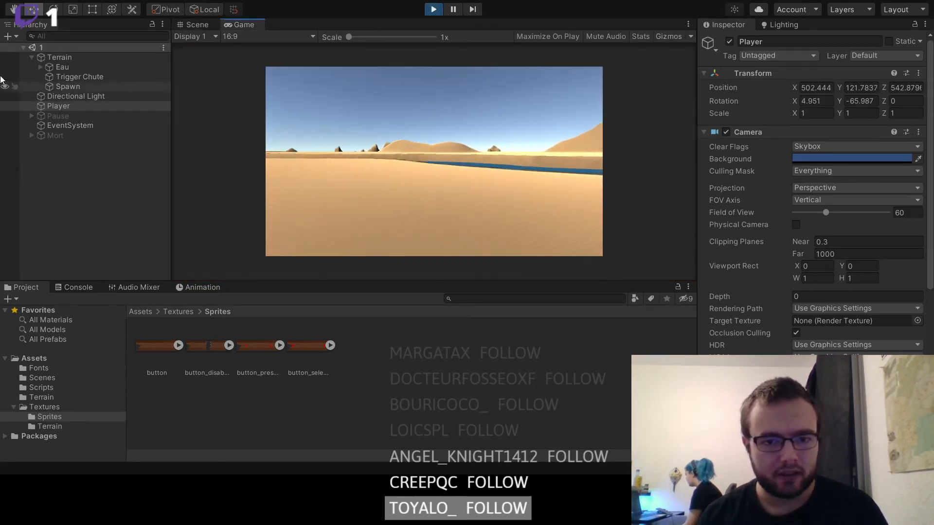
{"action": "key", "text": "w"}
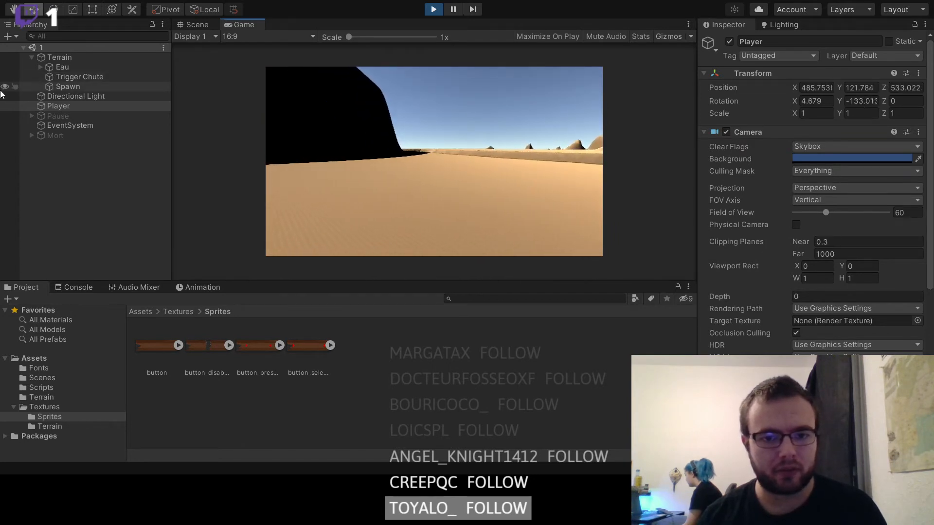
{"action": "key", "text": "w"}
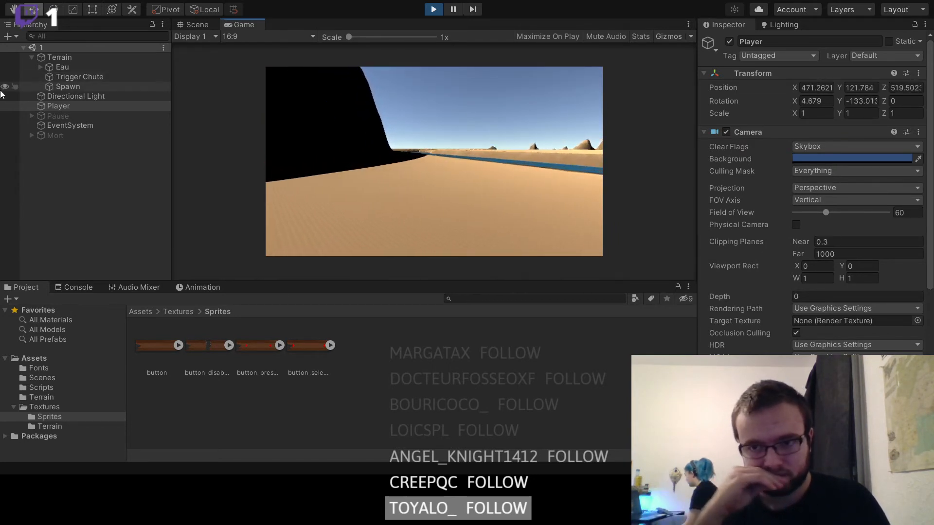
{"action": "key", "text": "w"}
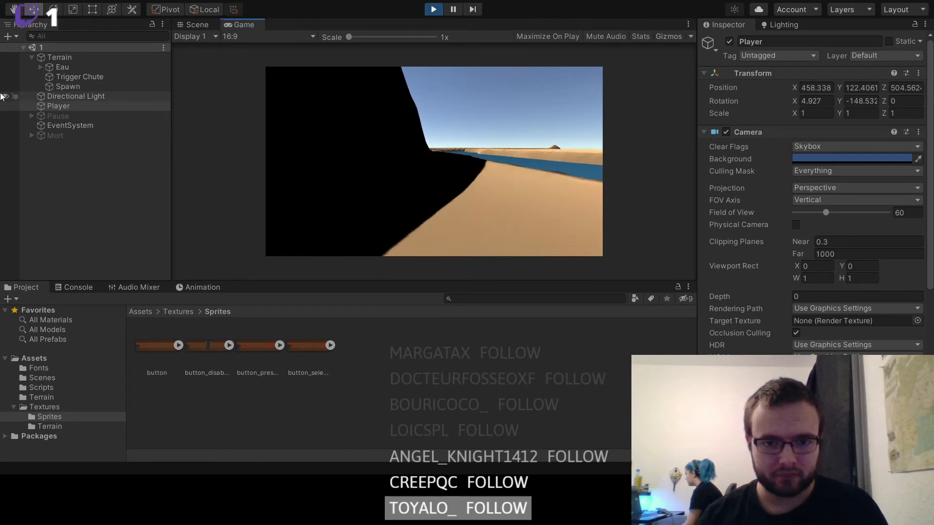
{"action": "key", "text": "w"}
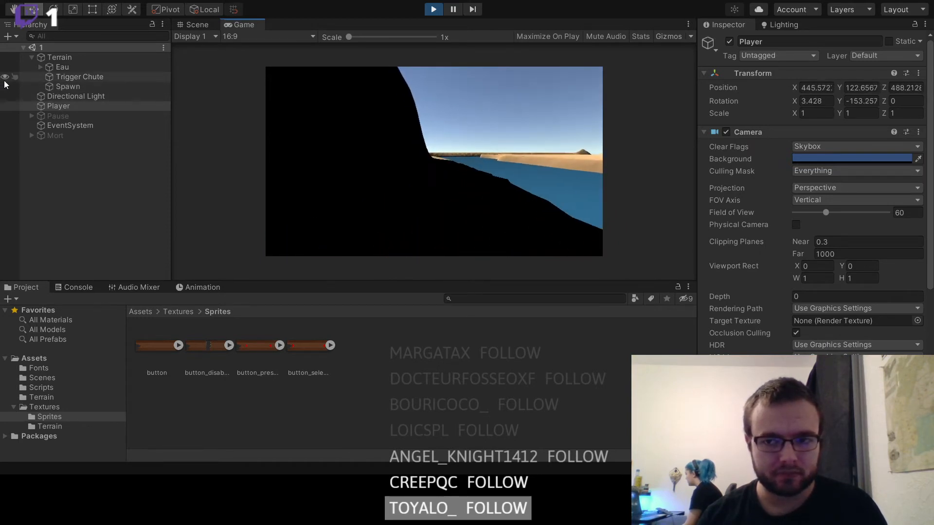
{"action": "key", "text": "w"}
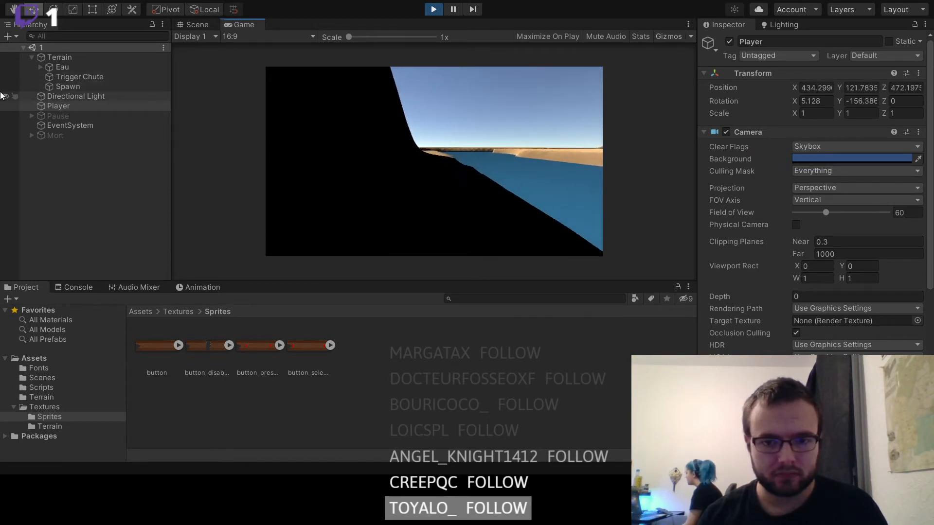
{"action": "key", "text": "w"}
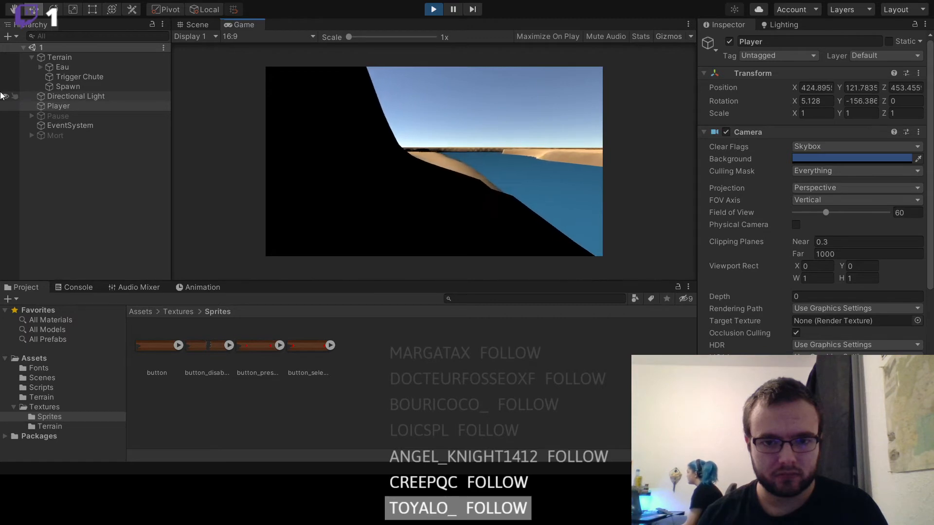
{"action": "key", "text": "w"}
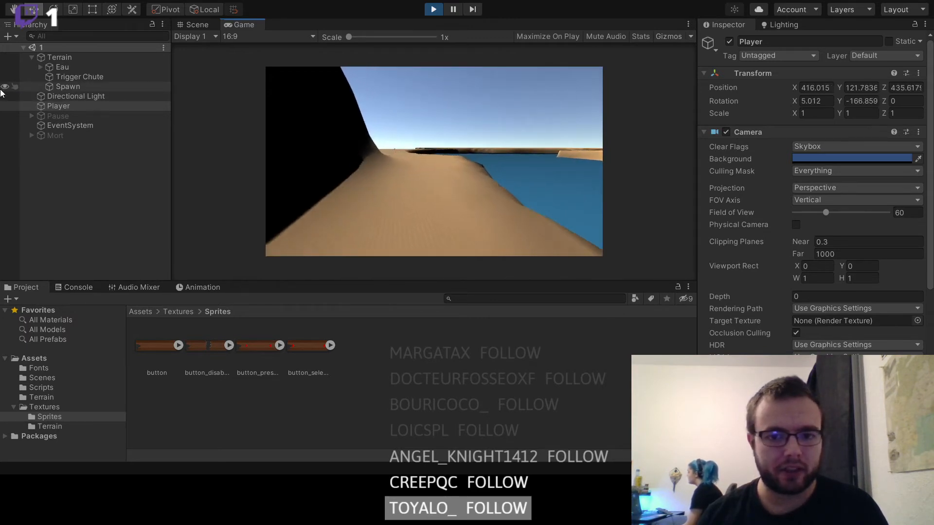
{"action": "key", "text": "w"}
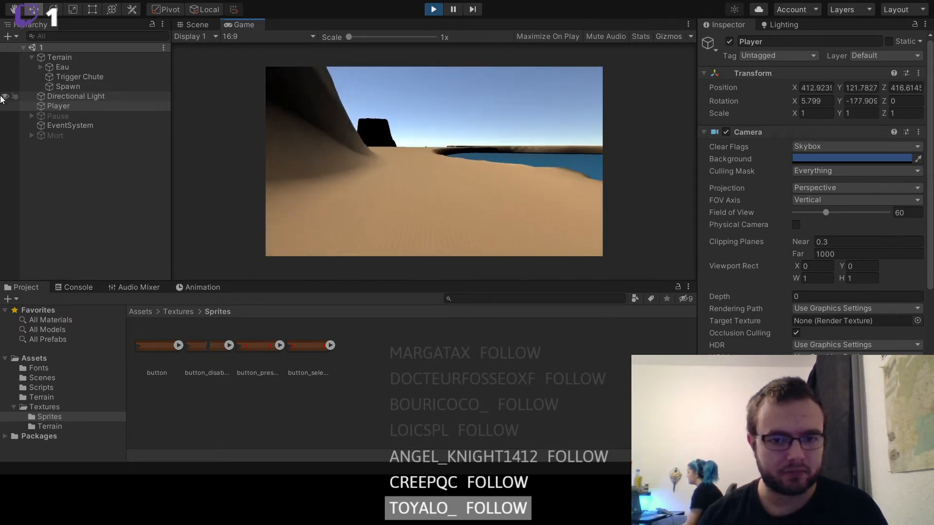
{"action": "key", "text": "w"}
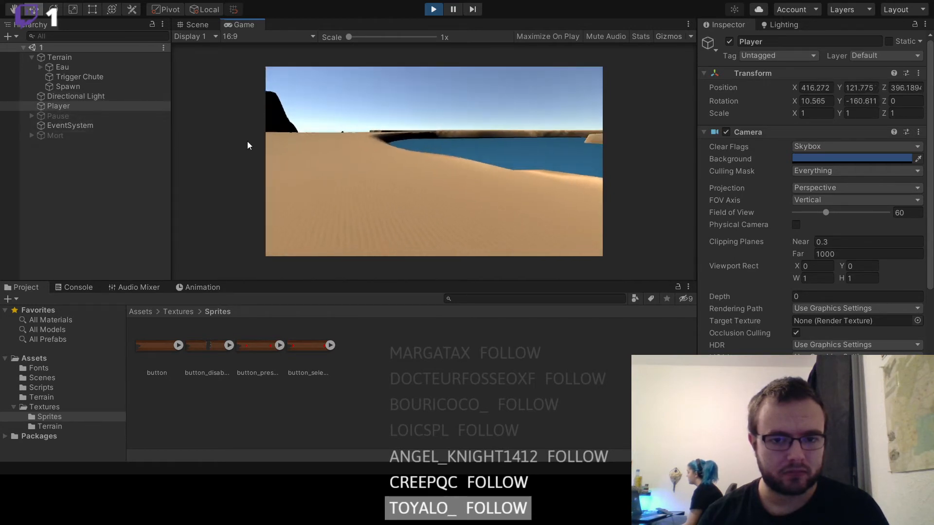
{"action": "key", "text": "w"}
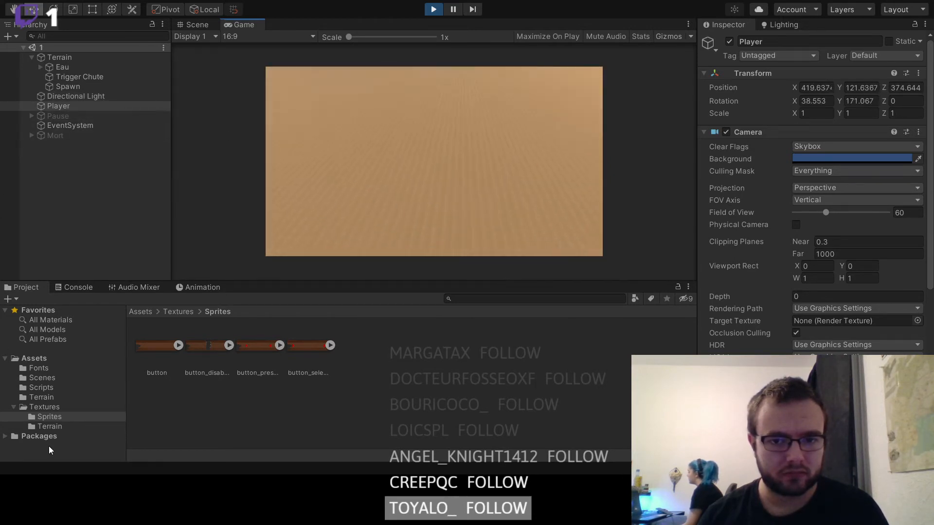
{"action": "key", "text": "w"}
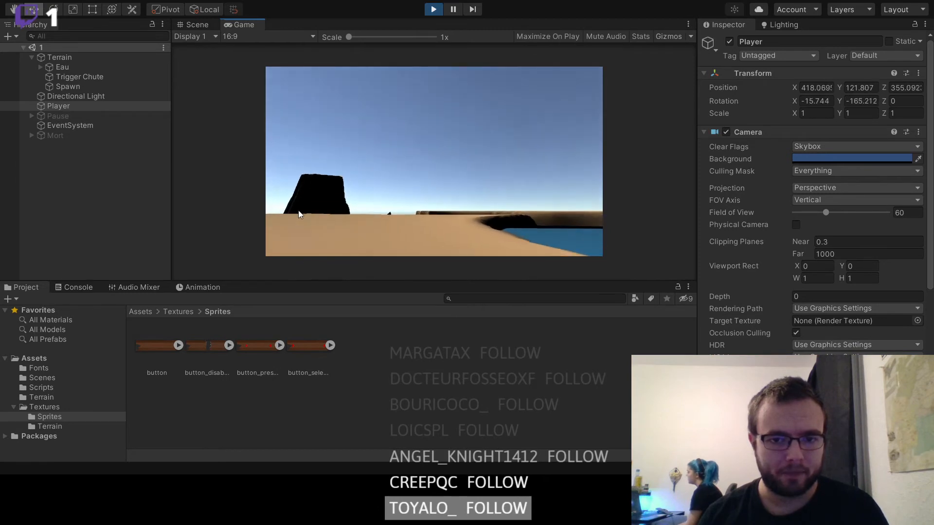
{"action": "key", "text": "w"}
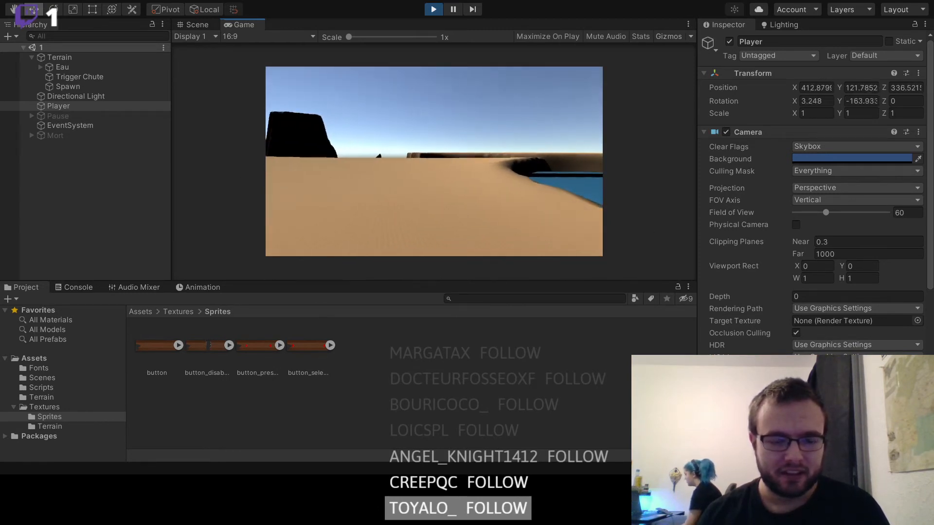
{"action": "key", "text": "w"}
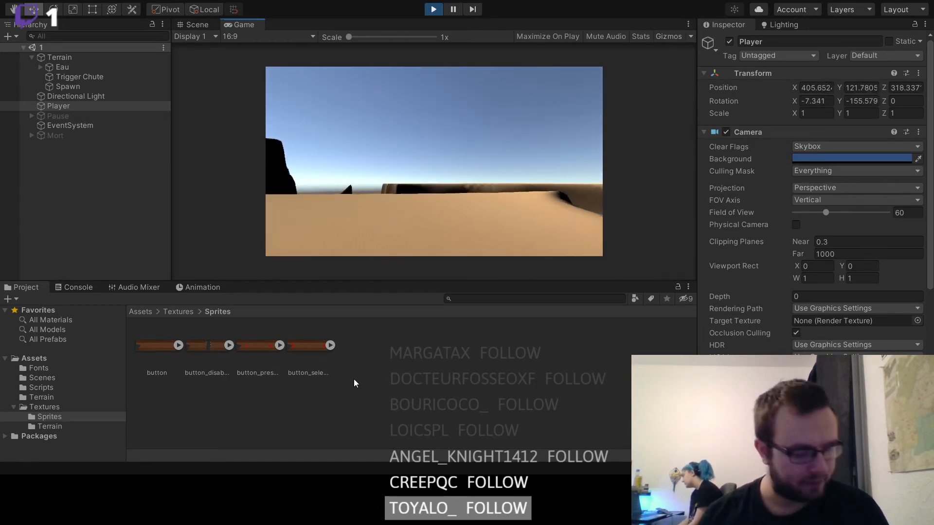
{"action": "key", "text": "w"}
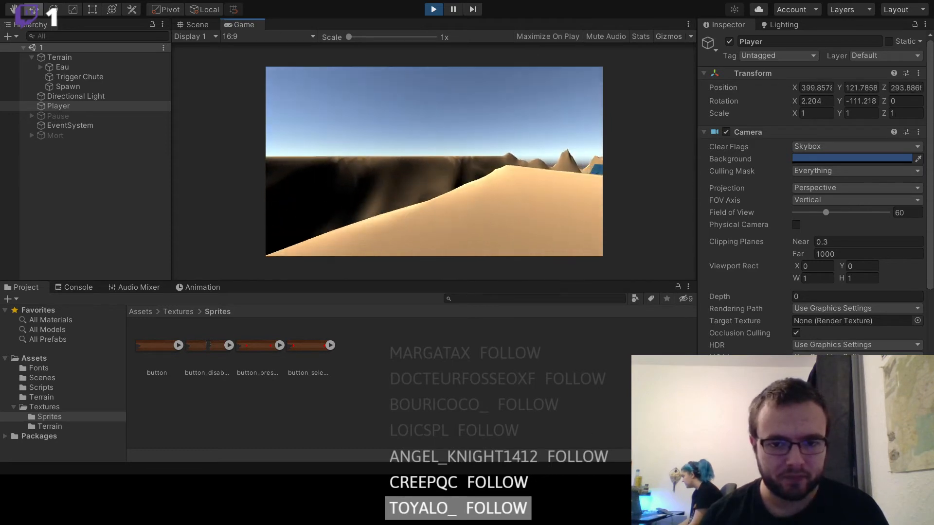
{"action": "key", "text": "w"}
{"action": "key", "text": "a"}
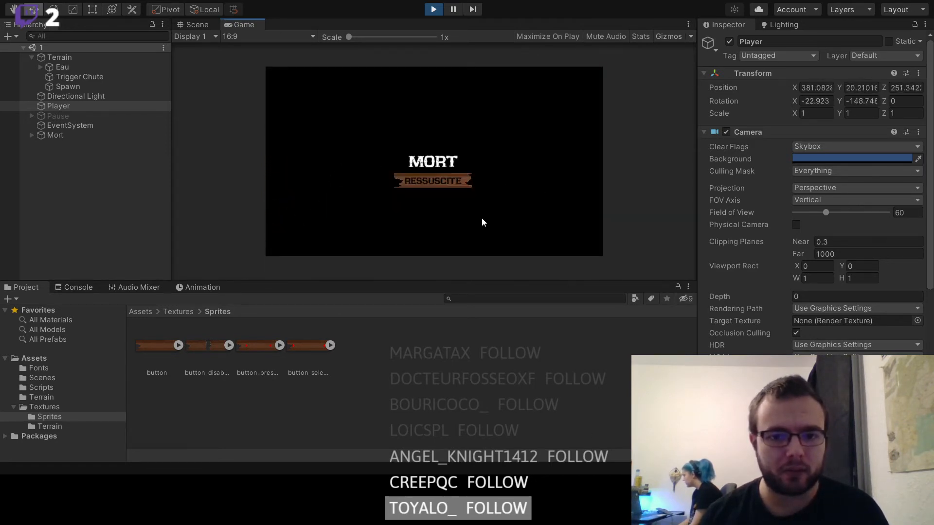
- Choose RESSUSCITE on the MORT screen and move Player around to check where it respawns
{"action": "left_click", "coordinate": [437, 181]}
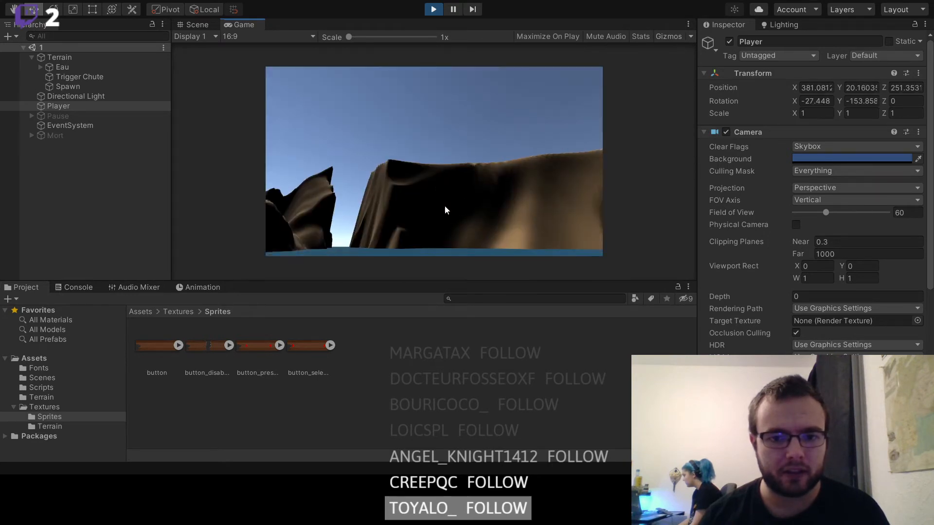
{"action": "key", "text": "a"}
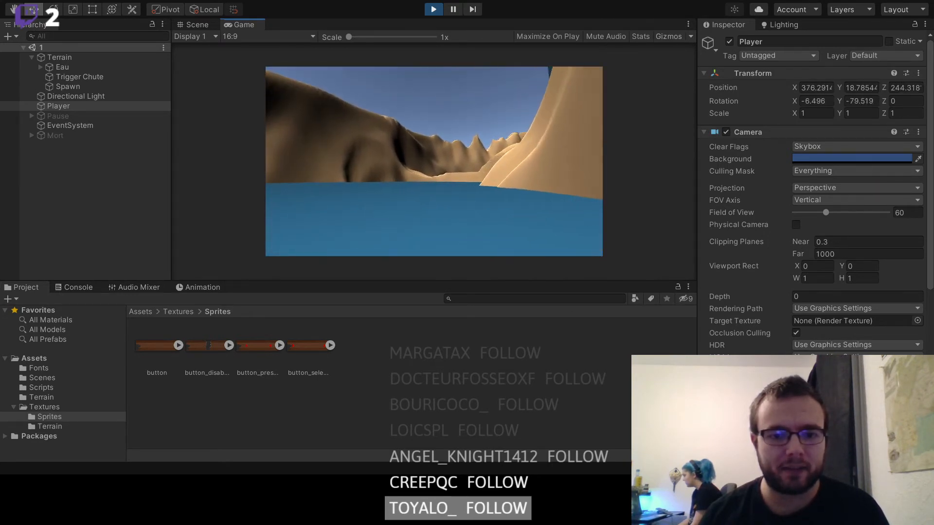
{"action": "key", "text": "w"}
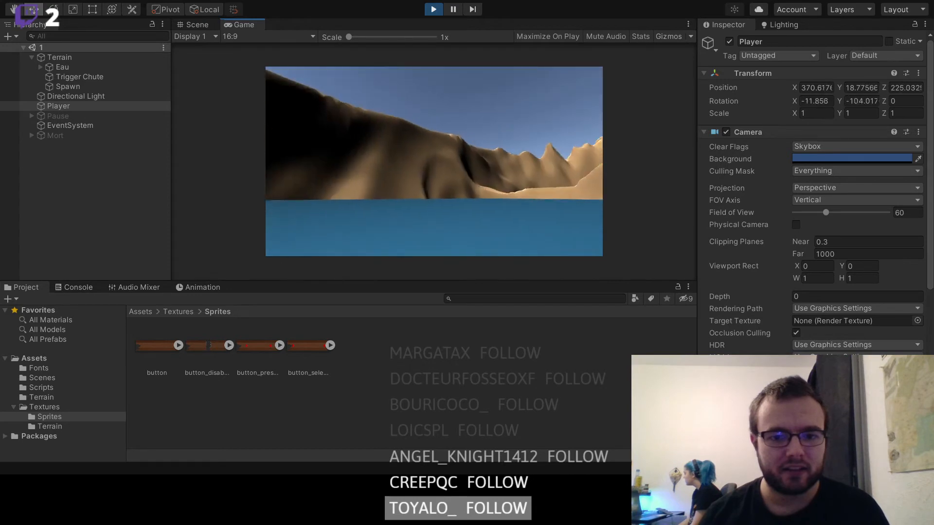
- Pause the game, choose MENU, and end play mode
{"action": "key", "text": "Escape"}
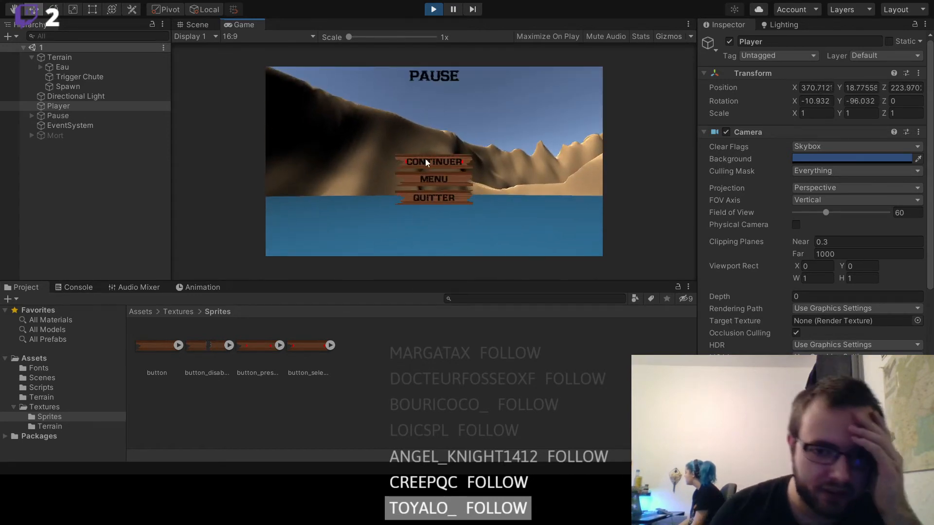
{"action": "left_click", "coordinate": [432, 177]}
{"action": "left_click", "coordinate": [434, 180]}
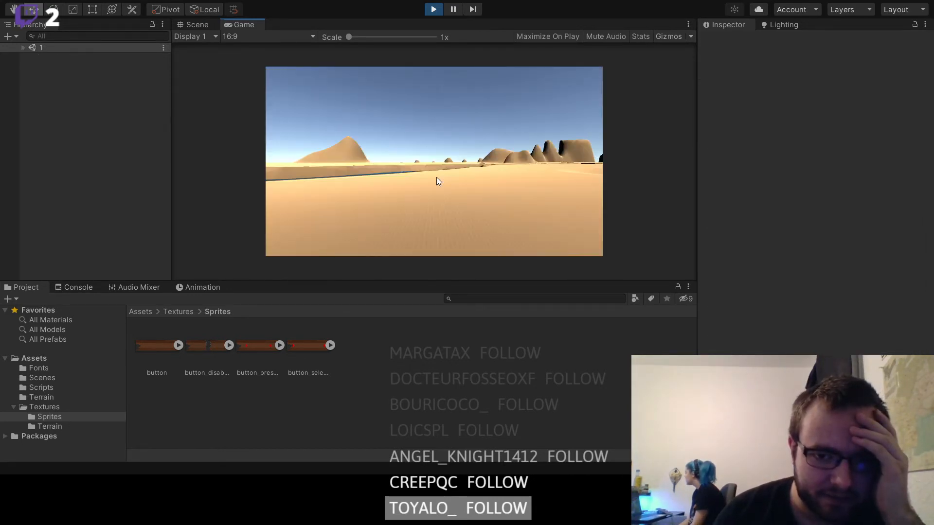
{"action": "left_click", "coordinate": [433, 10]}
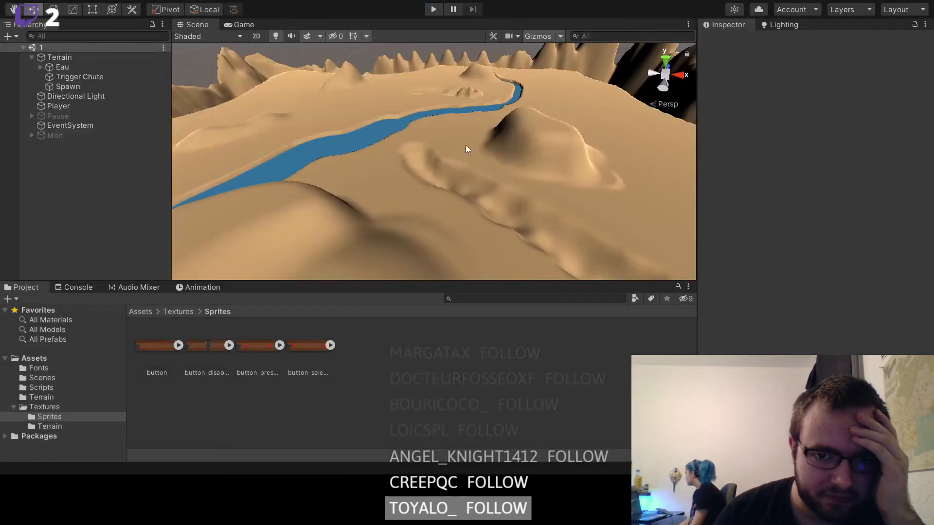
- Examine the terrain near the river and select Trigger Chute to review its Box Collider and Chute script references
{"action": "middle_click_drag", "start_coordinate": [368, 216], "coordinate": [463, 222]}
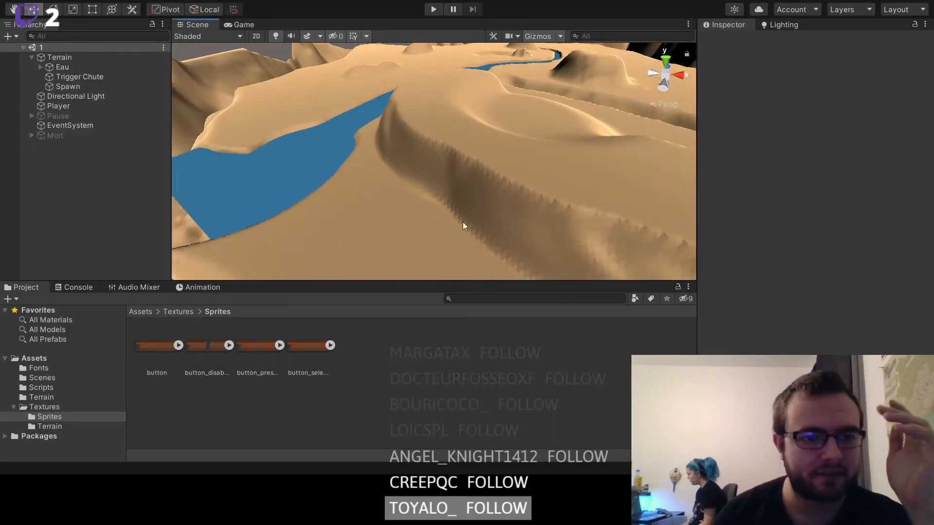
{"action": "left_click", "coordinate": [80, 77]}
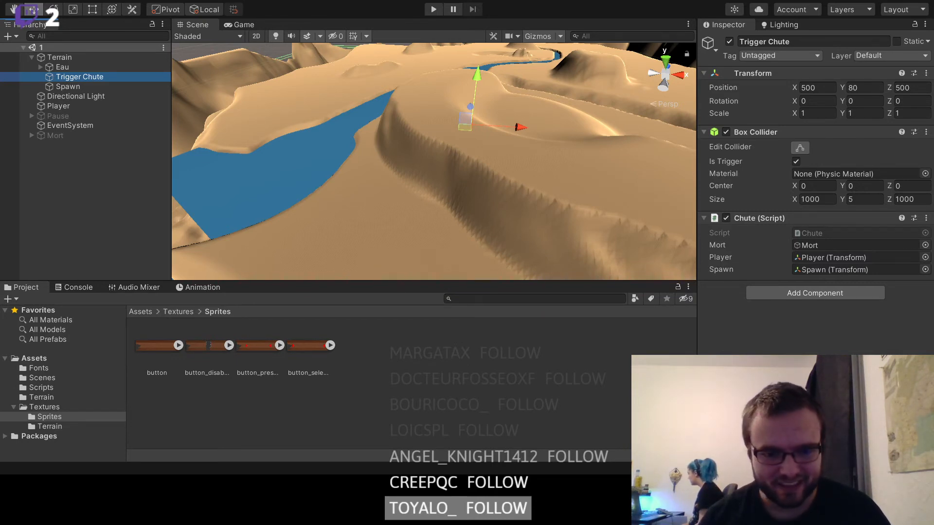
- Switch to Chute.cs in Notepad++ and review m = true in OnTriggerEnter and the if(m == true) block in Update
{"action": "key", "text": "alt+Tab"}
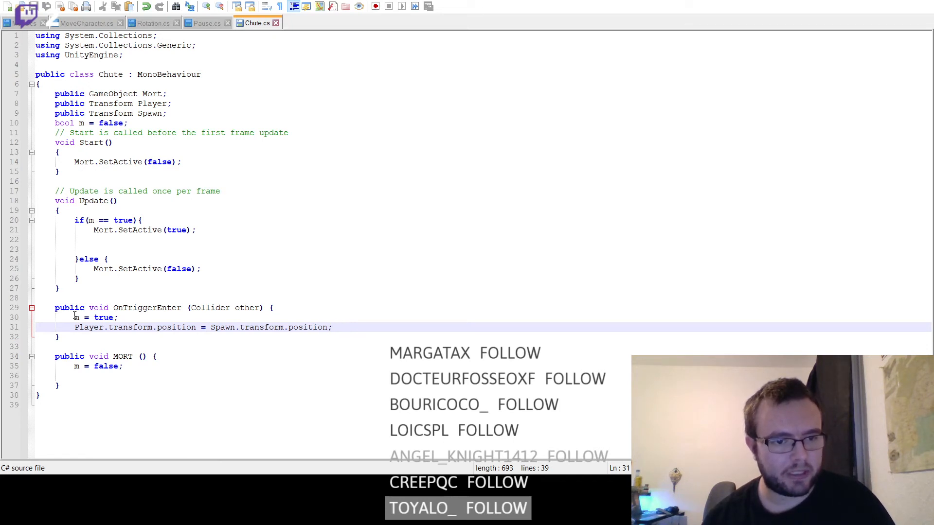
{"action": "left_click_drag", "start_coordinate": [75, 317], "coordinate": [119, 317]}
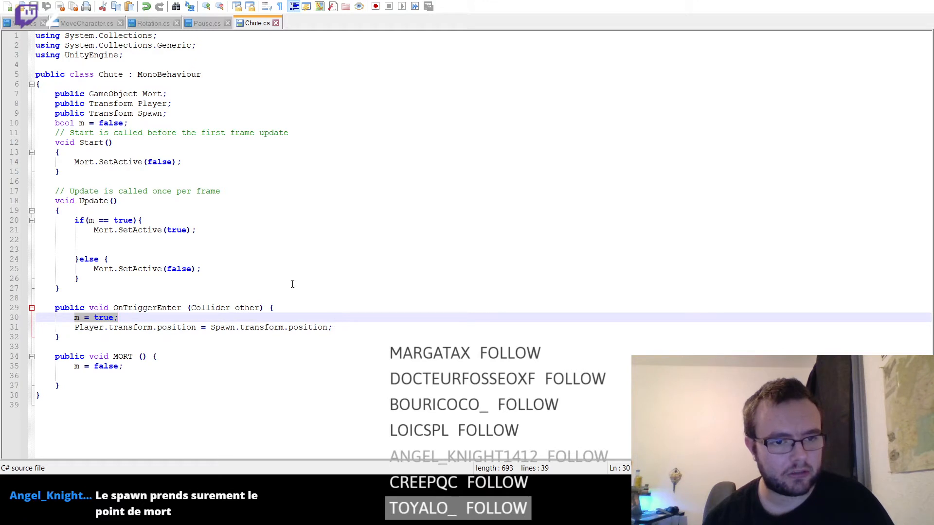
{"action": "left_click_drag", "start_coordinate": [196, 230], "coordinate": [59, 221]}
{"action": "left_click", "coordinate": [345, 286]}
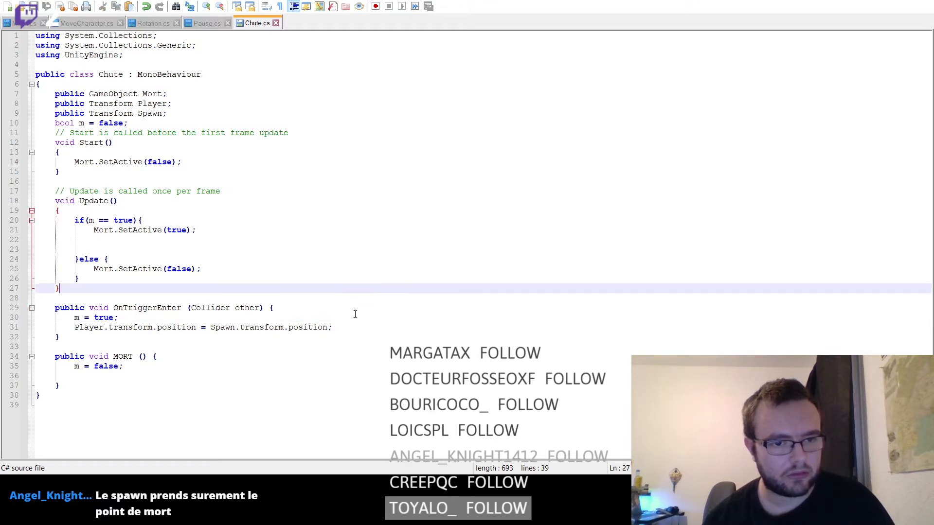
- Move the line setting Player's position to Spawn's above m = true in OnTriggerEnter, and remove the leftover blank line
{"action": "left_click", "coordinate": [331, 328]}
{"action": "left_click_drag", "start_coordinate": [331, 327], "coordinate": [74, 318]}
{"action": "key", "text": "Right"}
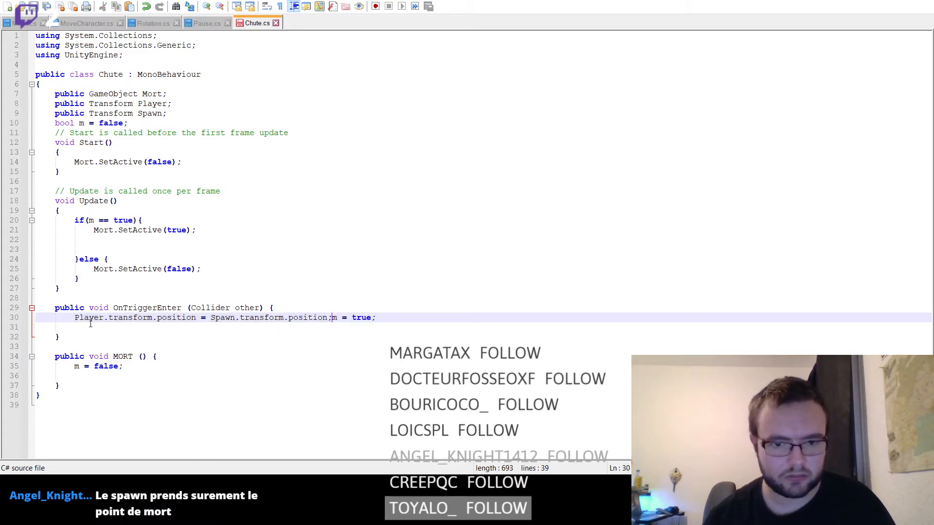
{"action": "key", "text": "Return"}
{"action": "key", "text": "Down"}
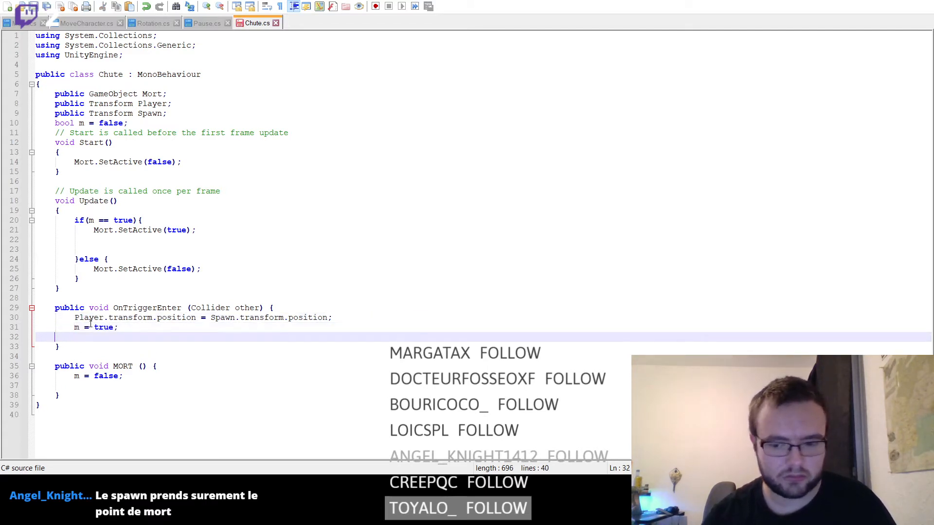
{"action": "key", "text": "BackSpace"}
{"action": "key", "text": "BackSpace"}
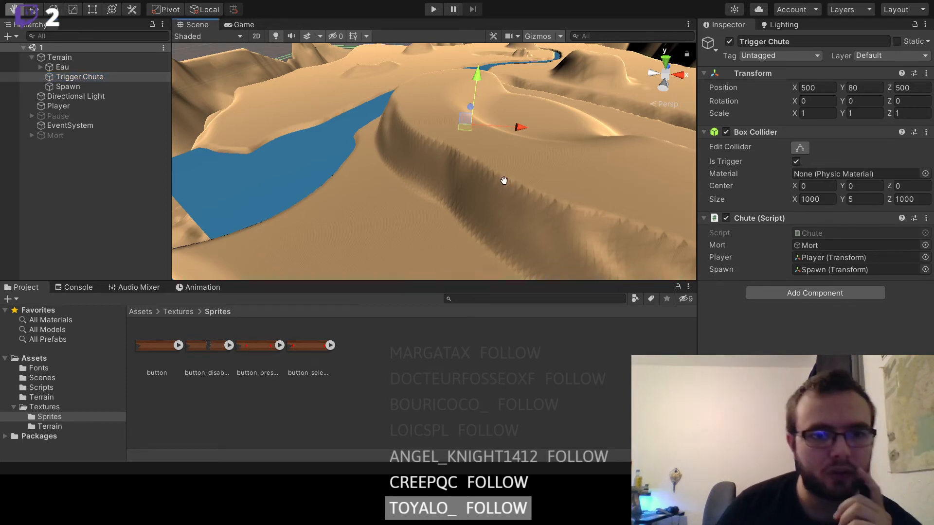
- Return to Unity, locate Spawn in the scene, and examine its position and Box Collider up close
{"action": "middle_click_drag", "start_coordinate": [502, 180], "coordinate": [454, 238]}
{"action": "scroll", "coordinate": [454, 235], "scroll_direction": "up", "scroll_amount": 4}
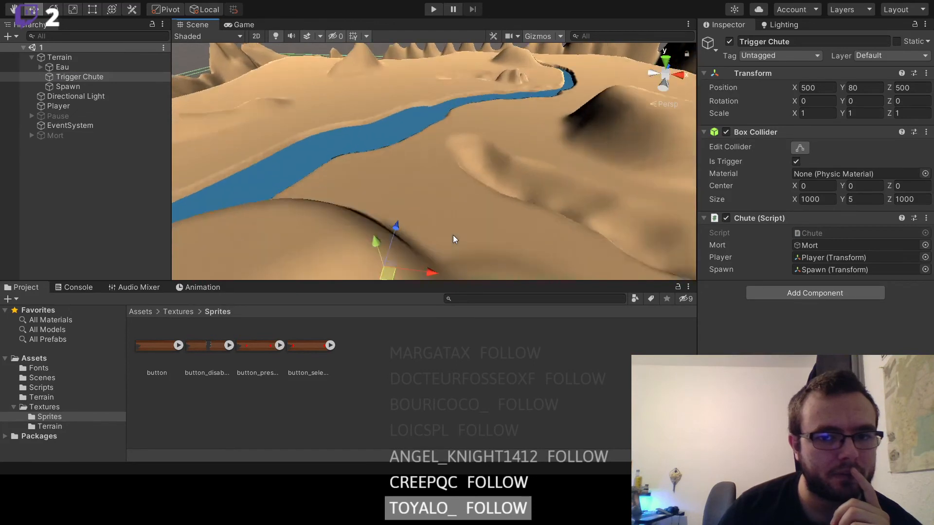
{"action": "double_click", "coordinate": [95, 87]}
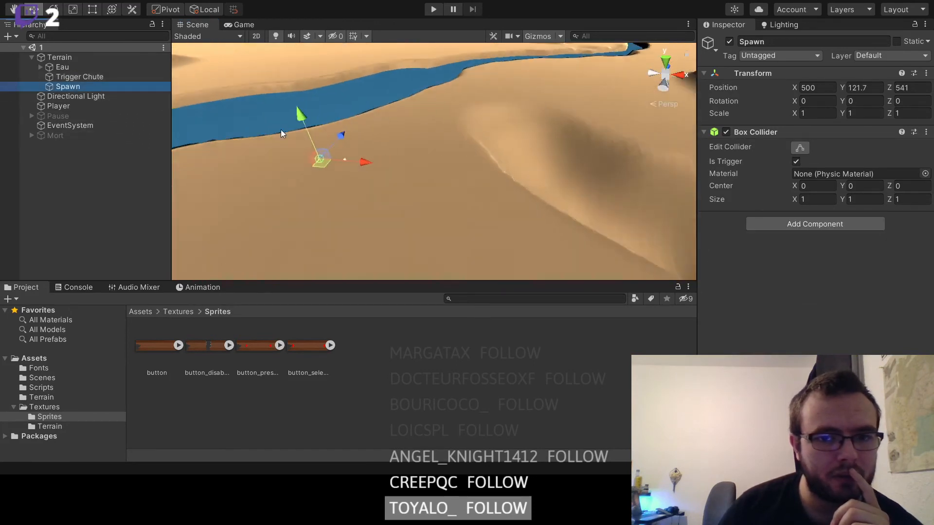
{"action": "middle_click_drag", "start_coordinate": [294, 149], "coordinate": [334, 147]}
{"action": "scroll", "coordinate": [328, 157], "scroll_direction": "up", "scroll_amount": 3}
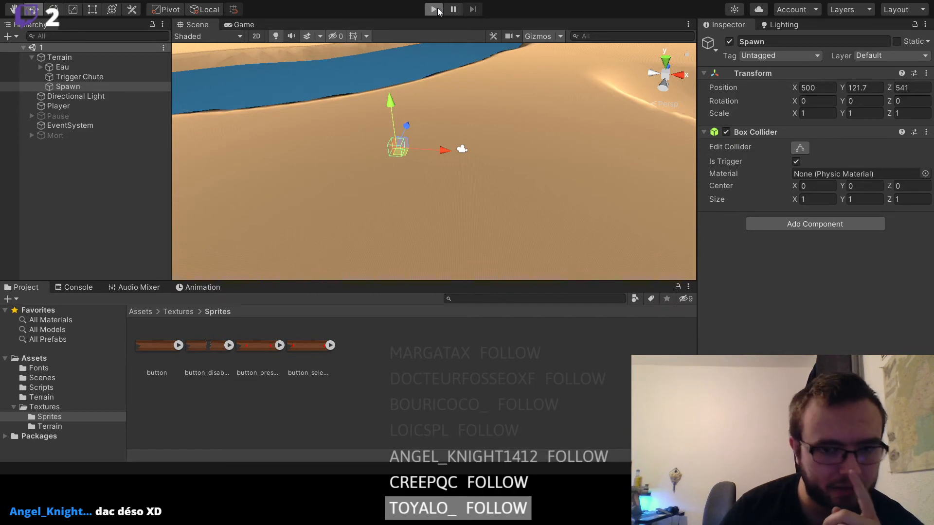
- Play-test the level by walking the player along the riverbank and over the edge into the fall trigger
{"action": "key", "text": "ctrl+p"}
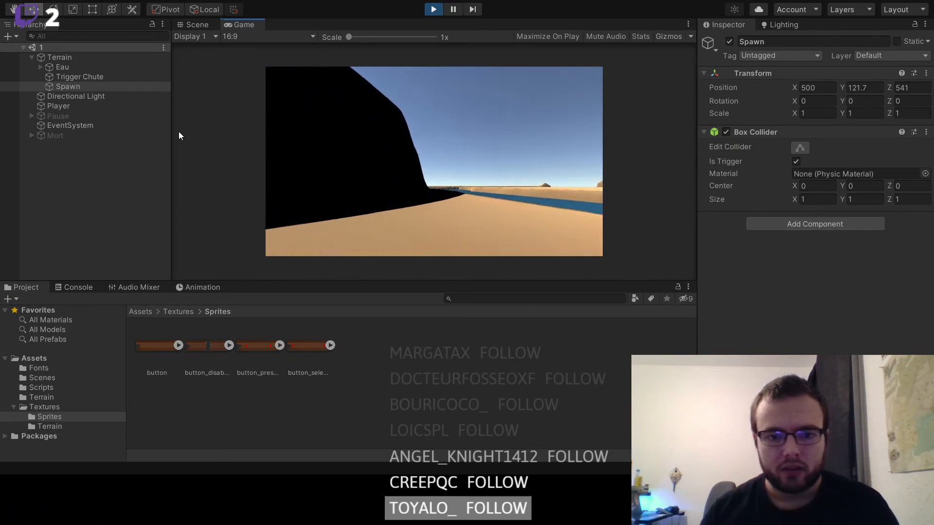
{"action": "key", "text": "w"}
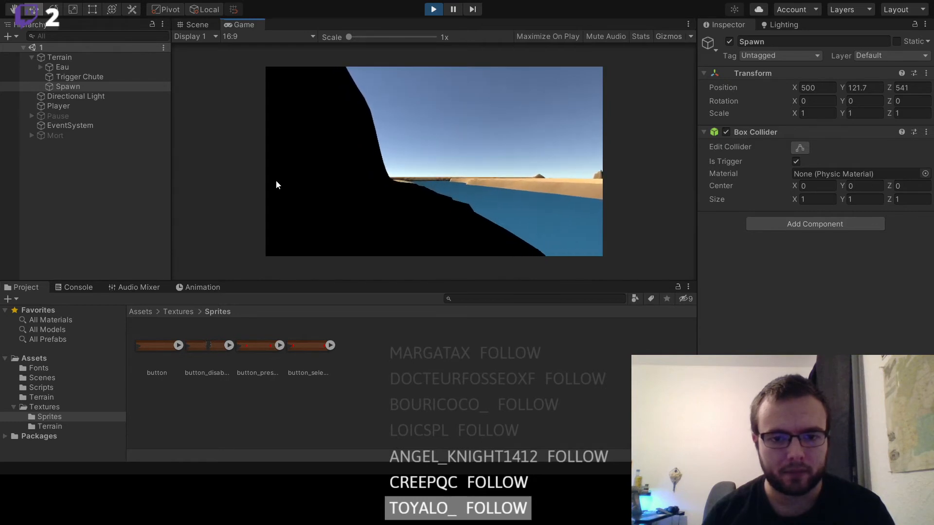
{"action": "key", "text": "w"}
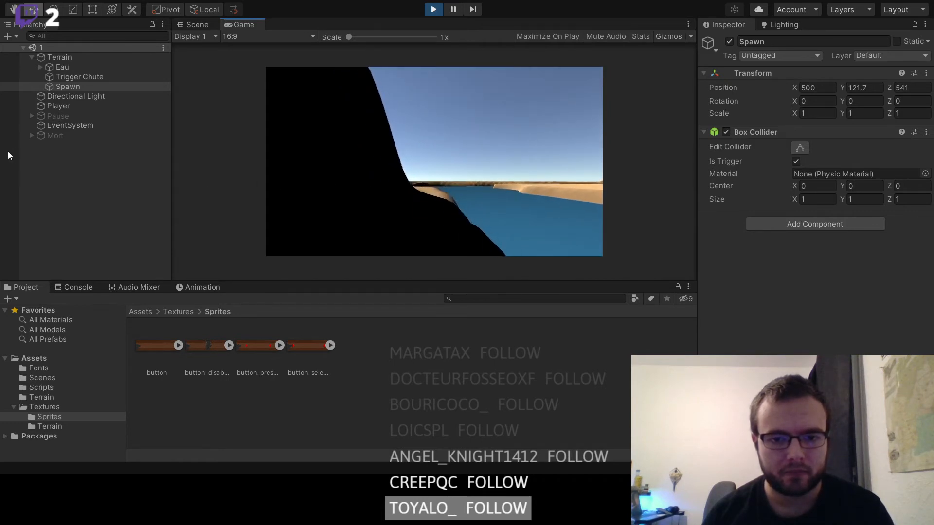
{"action": "key", "text": "w"}
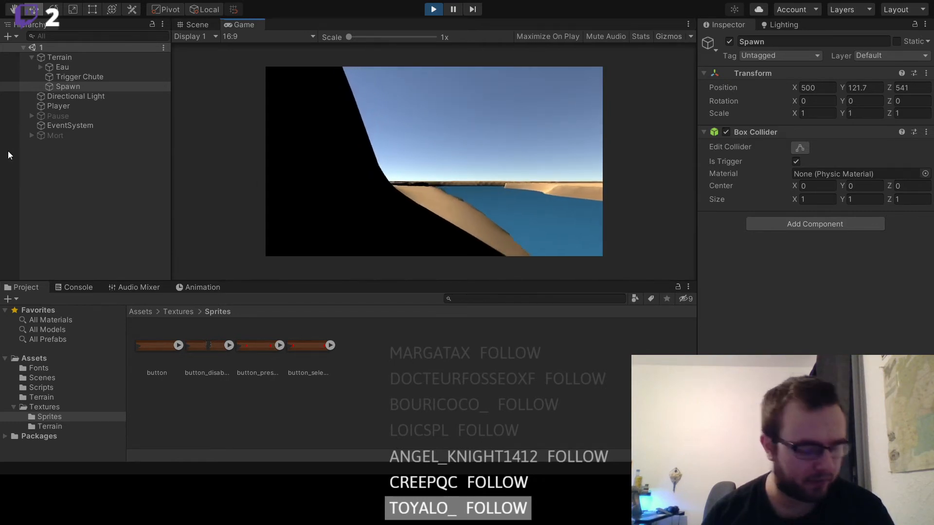
{"action": "key", "text": "w"}
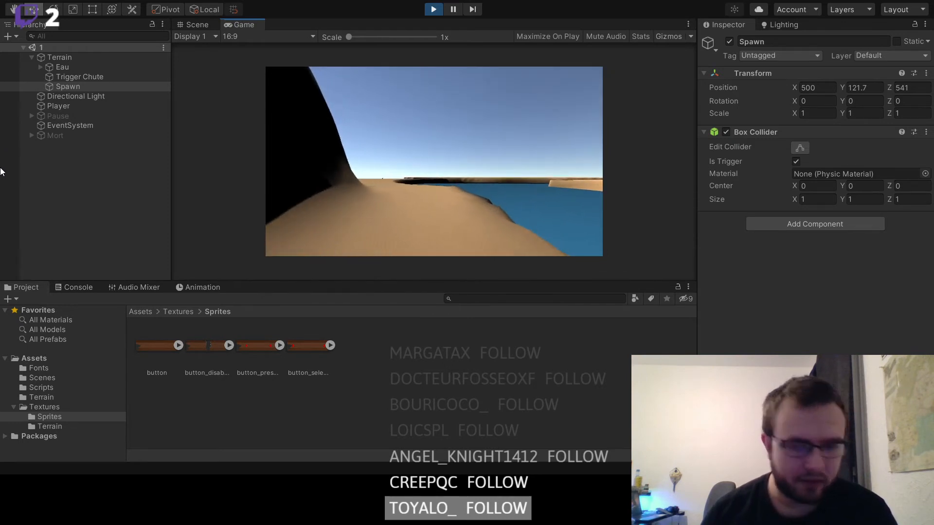
{"action": "key", "text": "w"}
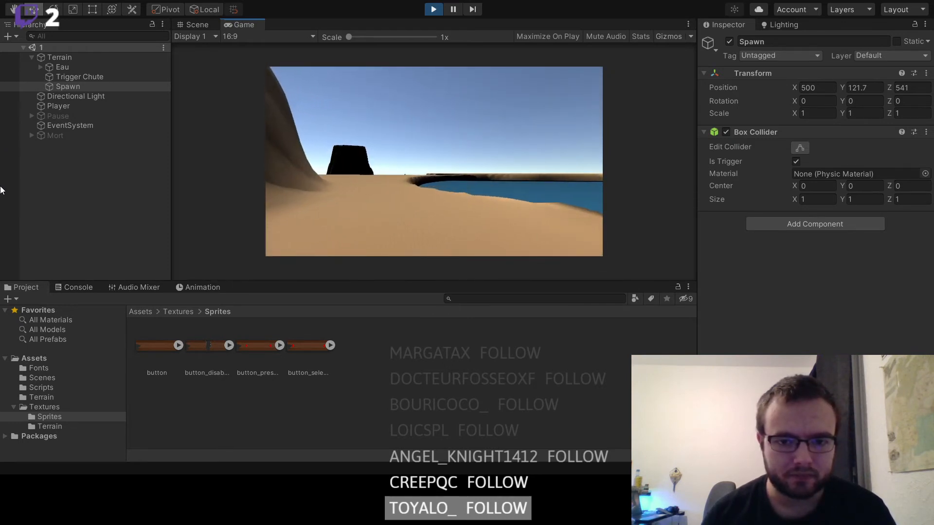
{"action": "key", "text": "w"}
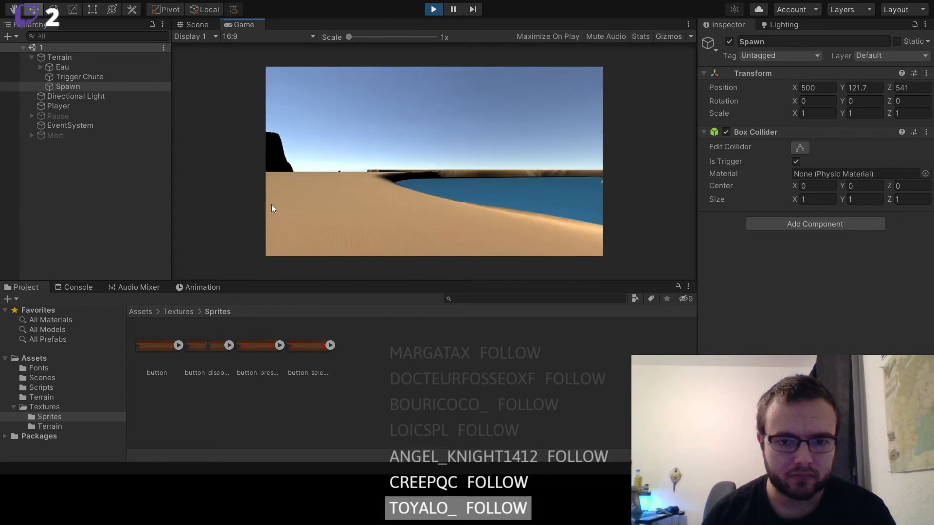
{"action": "key", "text": "w"}
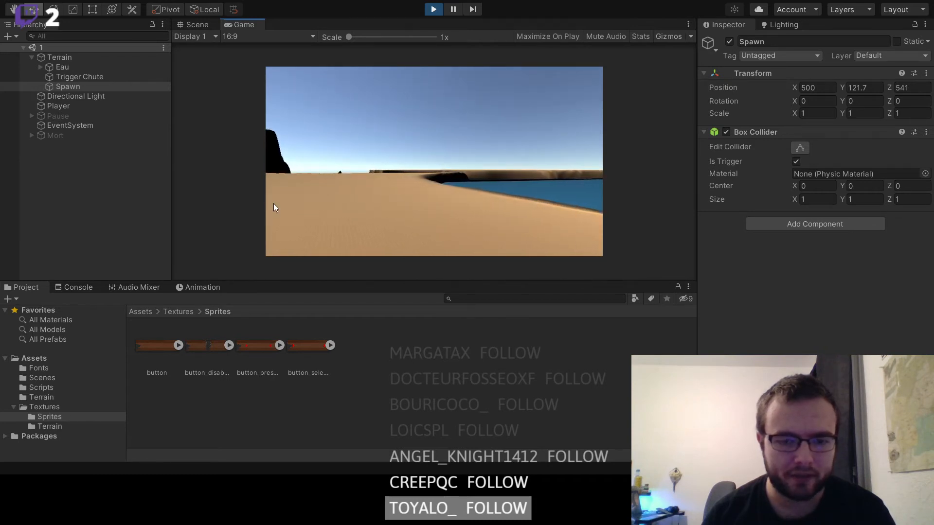
{"action": "key", "text": "w"}
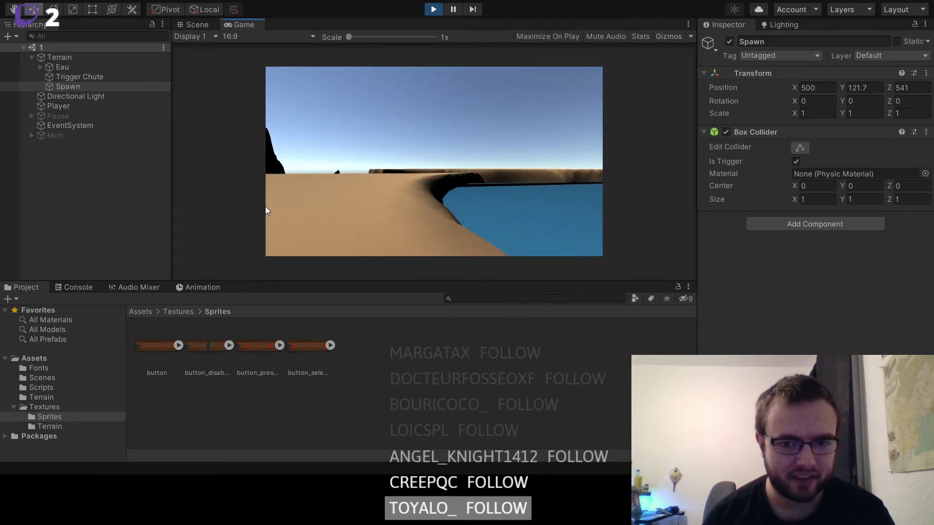
{"action": "key", "text": "w"}
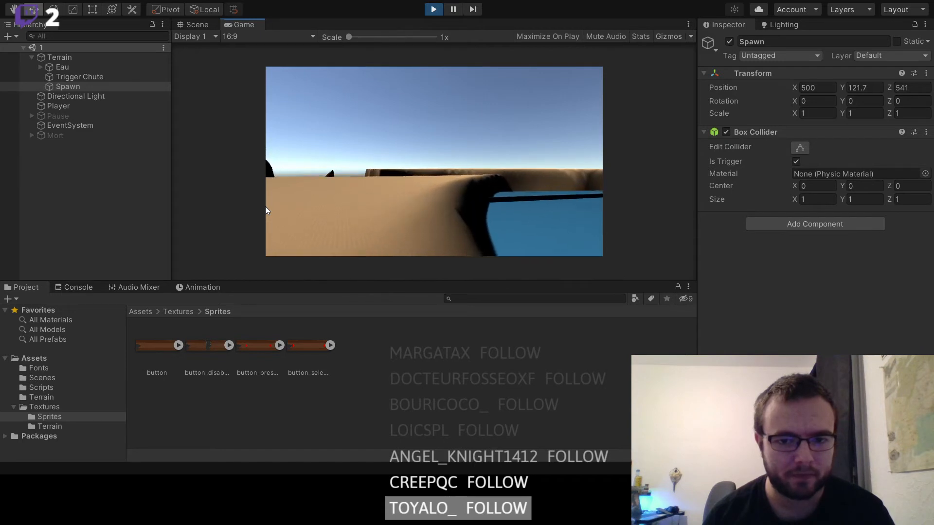
{"action": "left_click", "coordinate": [521, 242]}
{"action": "key", "text": "w"}
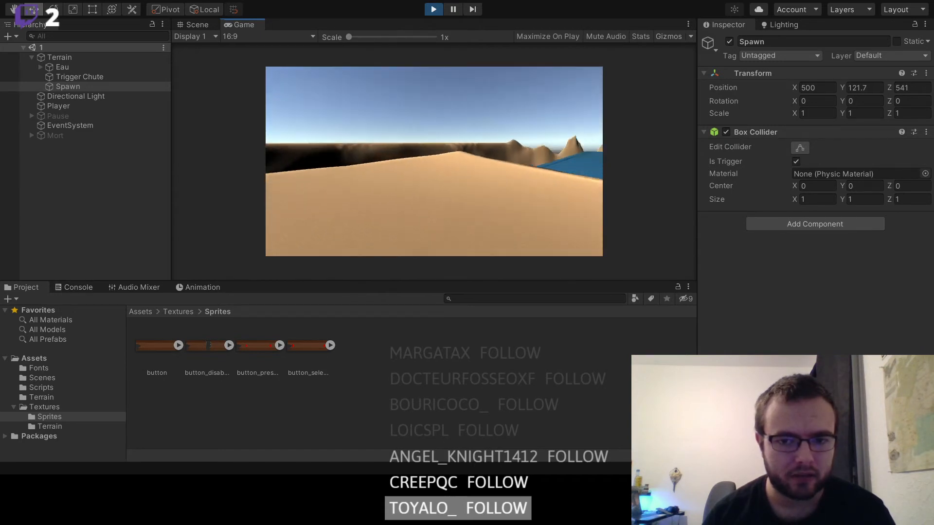
{"action": "key", "text": "w"}
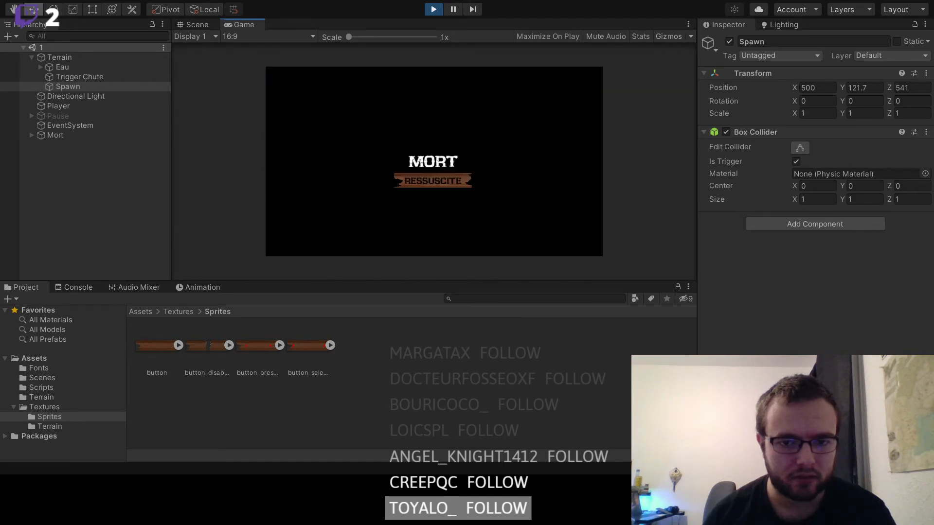
- Respawn from the death screen with RESSUSCITE, check where the player lands, and end the play test
{"action": "left_click", "coordinate": [435, 180]}
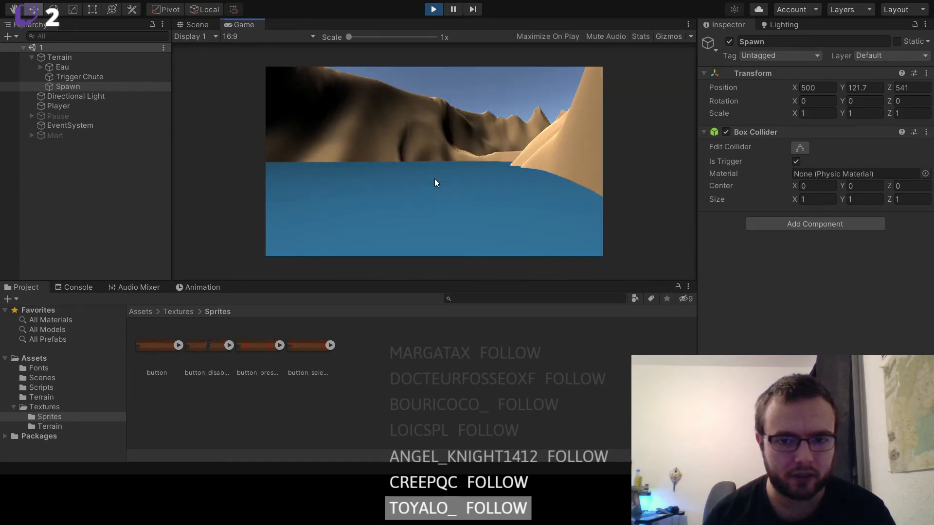
{"action": "key", "text": "Escape"}
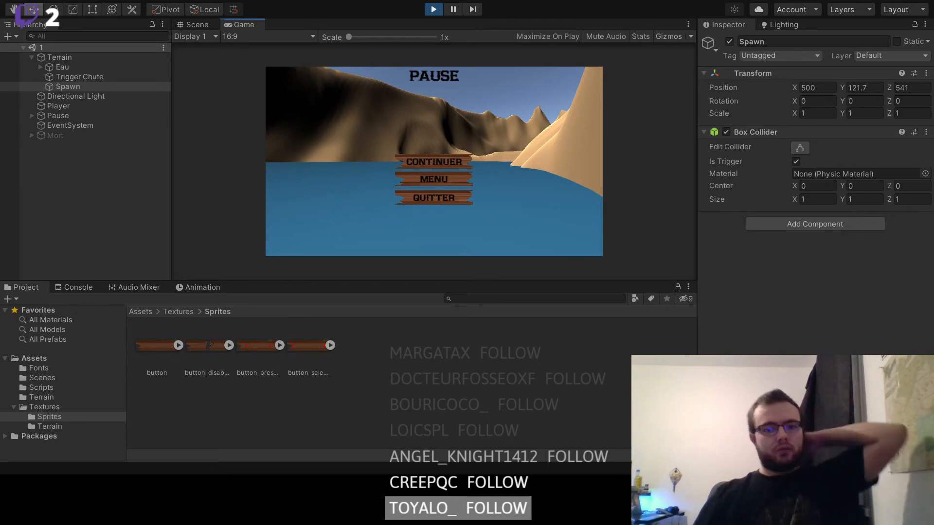
{"action": "left_click", "coordinate": [433, 10]}
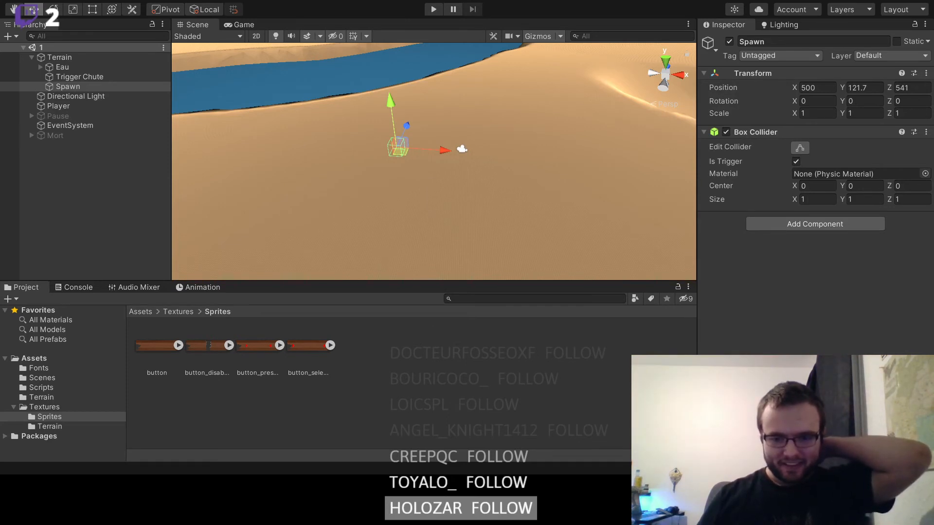
- Switch to Chute.cs in Notepad++ and review the Player and Spawn Transform declarations and the position assignment in OnTriggerEnter
{"action": "mouse_move", "coordinate": [484, 172]}
{"action": "middle_mouse_down"}
{"action": "mouse_move", "coordinate": [440, 157]}
{"action": "mouse_move", "coordinate": [500, 177]}
{"action": "middle_mouse_up"}
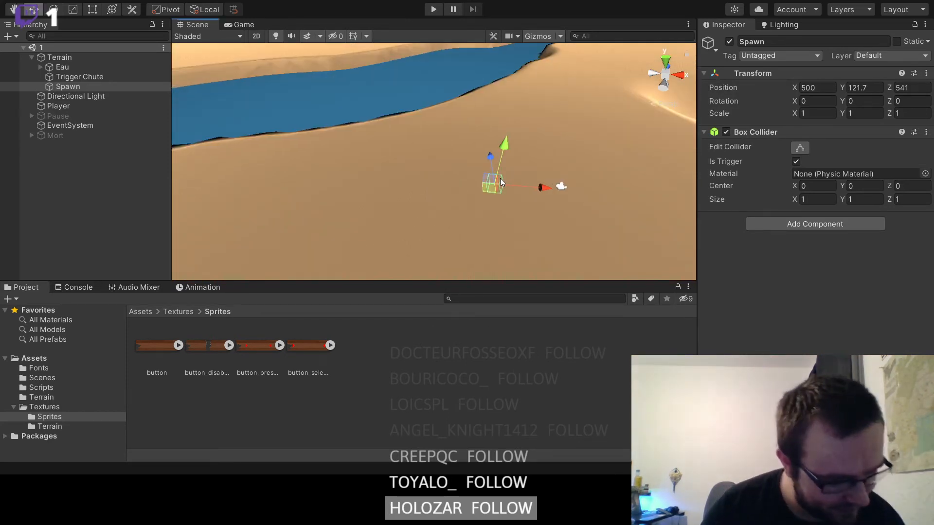
{"action": "middle_click_drag", "start_coordinate": [501, 182], "coordinate": [451, 167]}
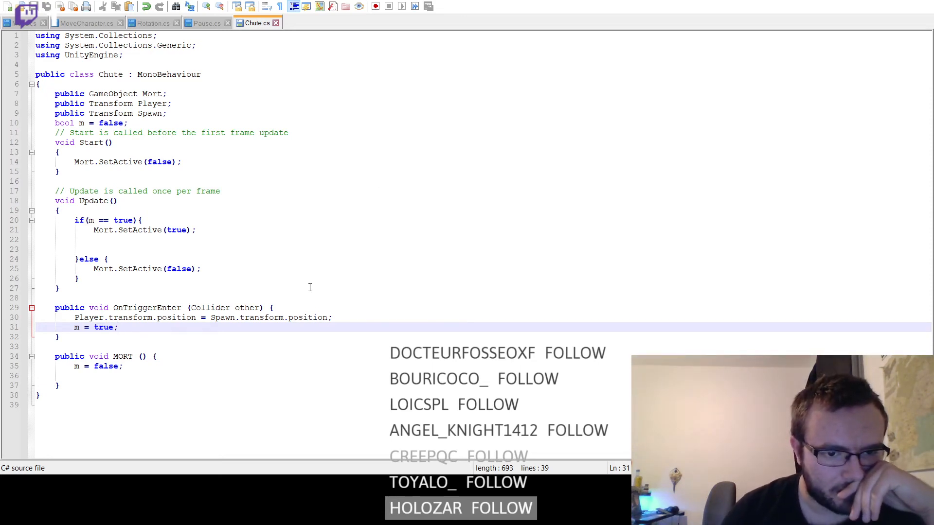
{"action": "left_click", "coordinate": [121, 104]}
{"action": "left_click", "coordinate": [120, 113]}
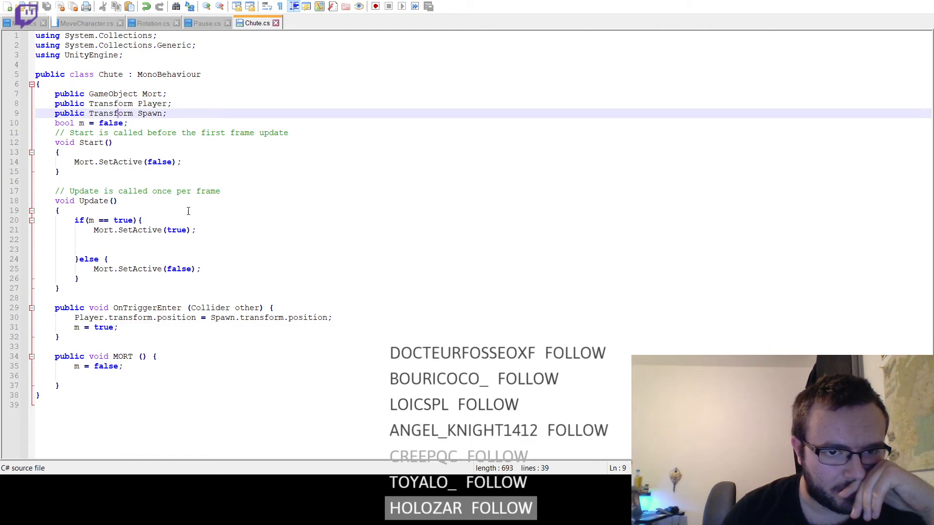
{"action": "left_click_drag", "start_coordinate": [115, 319], "coordinate": [368, 315]}
{"action": "left_click", "coordinate": [387, 316]}
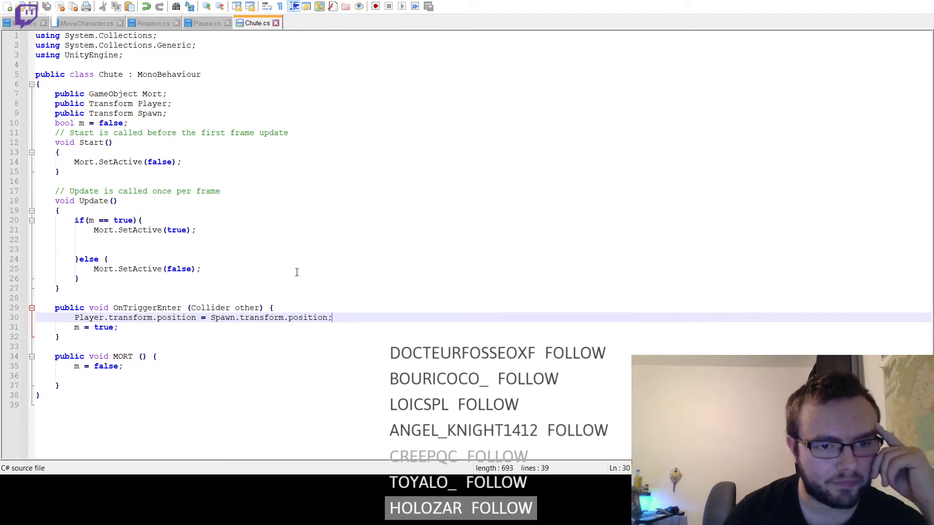
- Remove the two blank lines inside the if(m == true) block in Update and save Chute.cs
{"action": "left_click", "coordinate": [46, 246]}
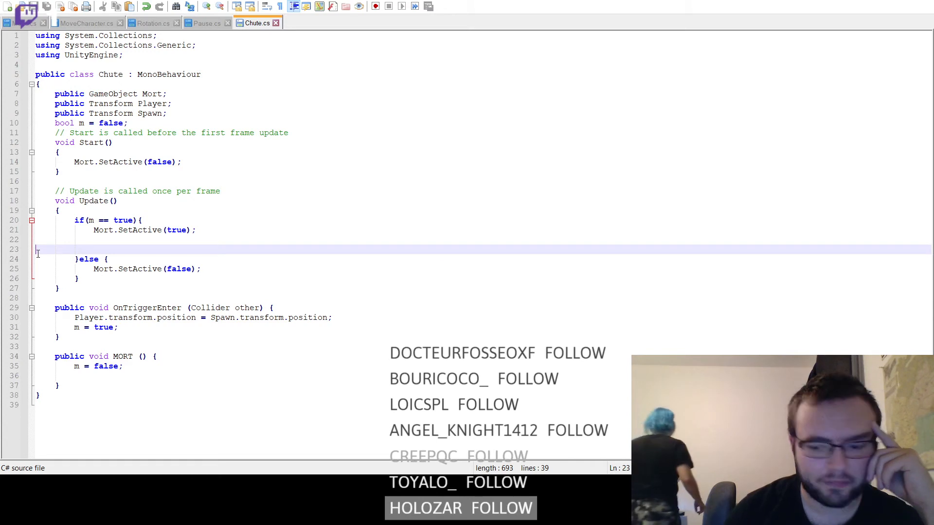
{"action": "key", "text": "BackSpace"}
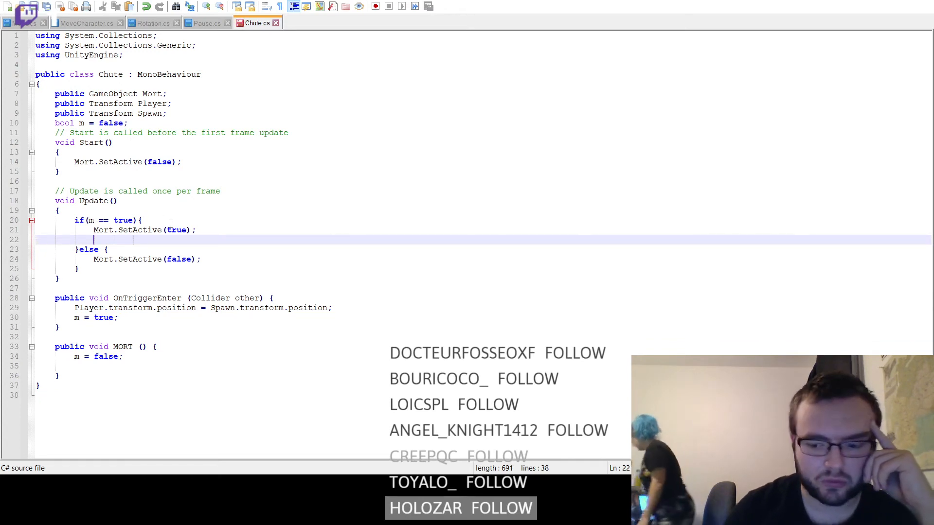
{"action": "key", "text": "BackSpace"}
{"action": "key", "text": "BackSpace"}
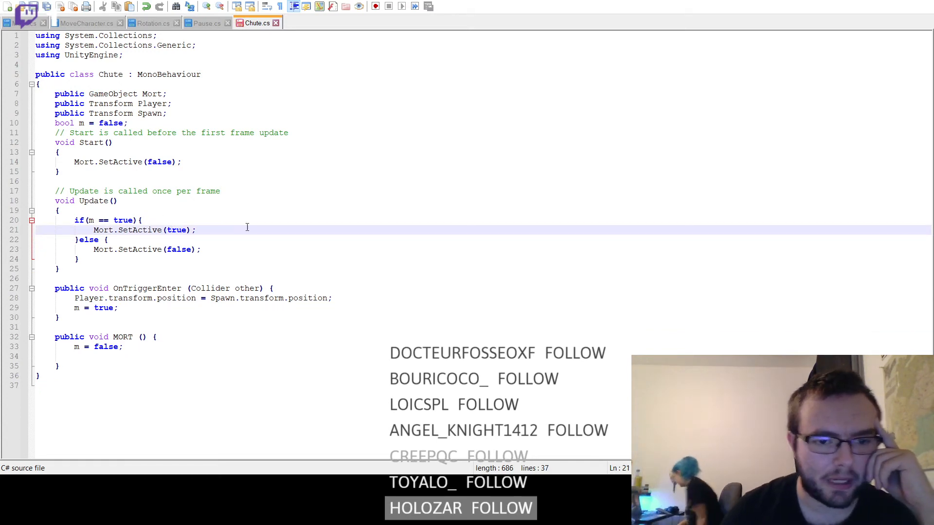
{"action": "left_click", "coordinate": [372, 291]}
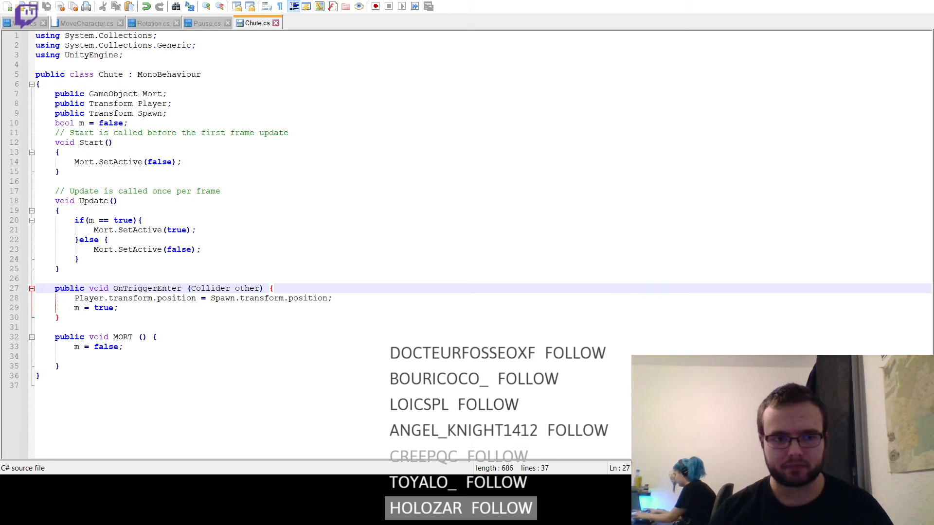
{"action": "key", "text": "alt+Tab"}
{"action": "key", "text": "alt+Tab"}
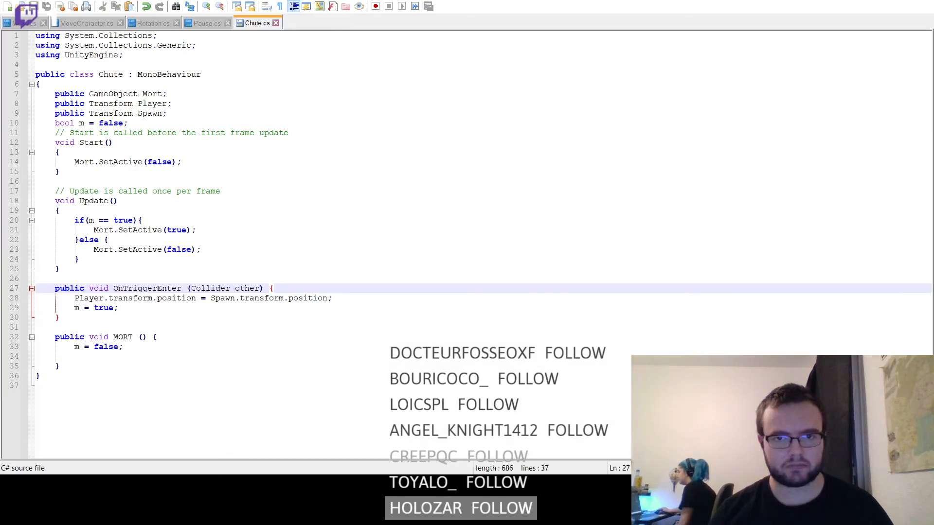
{"action": "left_click", "coordinate": [333, 152]}
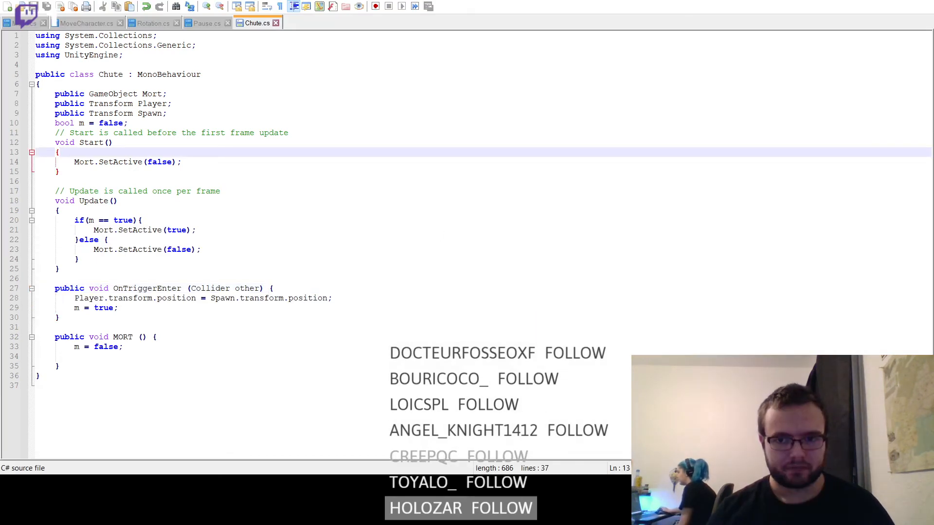
{"action": "left_click", "coordinate": [383, 190]}
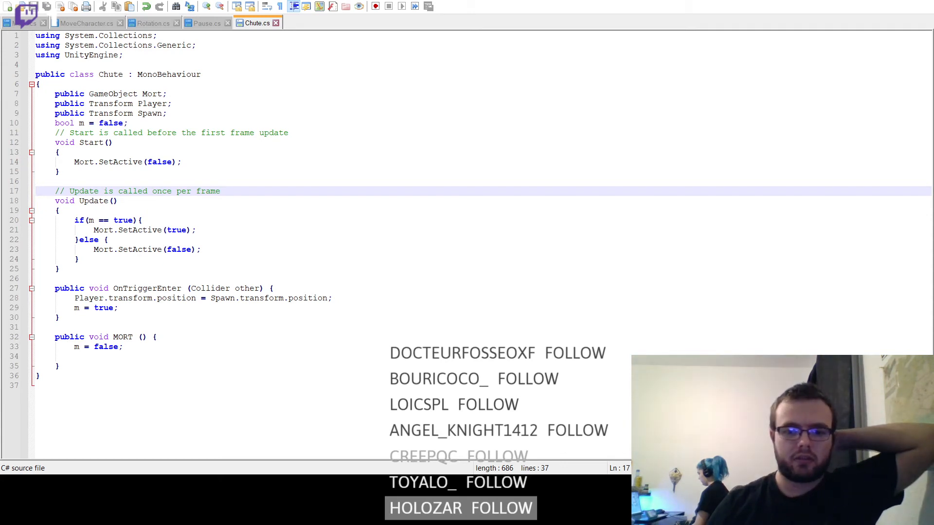
- Return to Unity and examine the terrain around Spawn, including the river, the waterfall and the bordering mountains
{"action": "key", "text": "alt+Tab"}
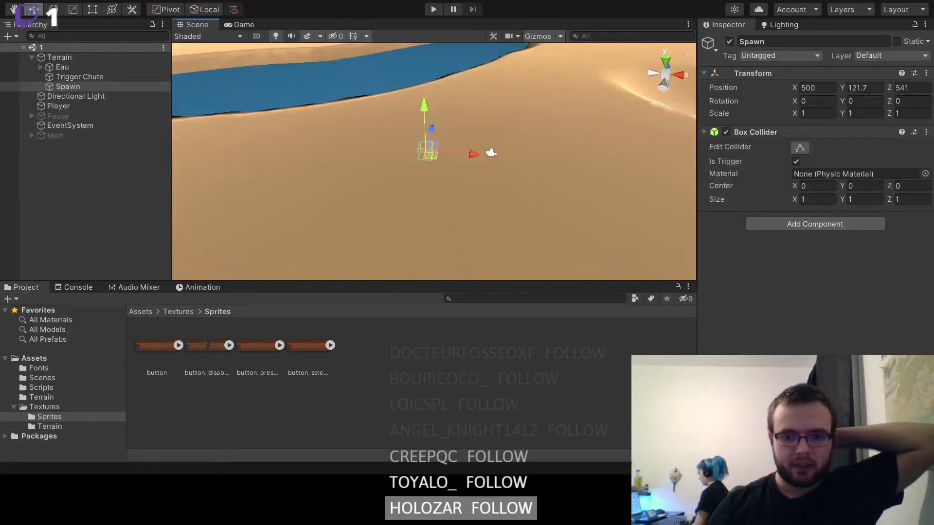
{"action": "scroll", "coordinate": [474, 161], "scroll_direction": "down", "scroll_amount": 10}
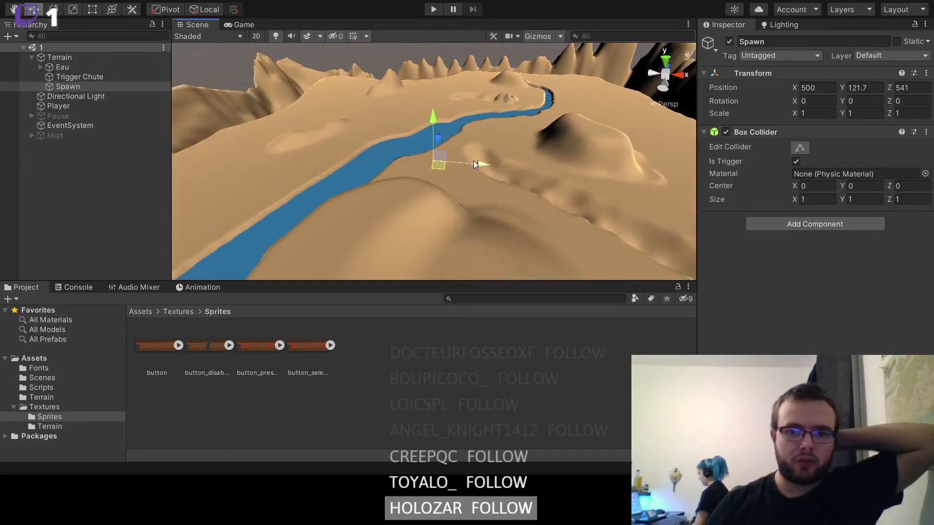
{"action": "middle_click_drag", "start_coordinate": [474, 161], "coordinate": [551, 201]}
{"action": "scroll", "coordinate": [519, 119], "scroll_direction": "down", "scroll_amount": 5}
{"action": "scroll", "coordinate": [350, 153], "scroll_direction": "up", "scroll_amount": 5}
{"action": "scroll", "coordinate": [473, 67], "scroll_direction": "down", "scroll_amount": 3}
{"action": "scroll", "coordinate": [473, 65], "scroll_direction": "down", "scroll_amount": 4}
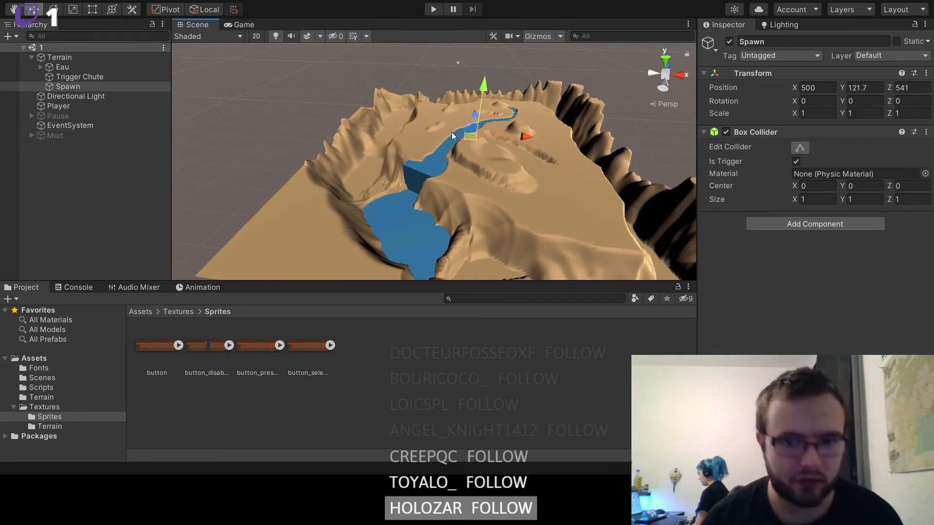
{"action": "middle_click_drag", "start_coordinate": [451, 136], "coordinate": [431, 96]}
{"action": "scroll", "coordinate": [514, 142], "scroll_direction": "up", "scroll_amount": 2}
{"action": "scroll", "coordinate": [377, 120], "scroll_direction": "down", "scroll_amount": 3}
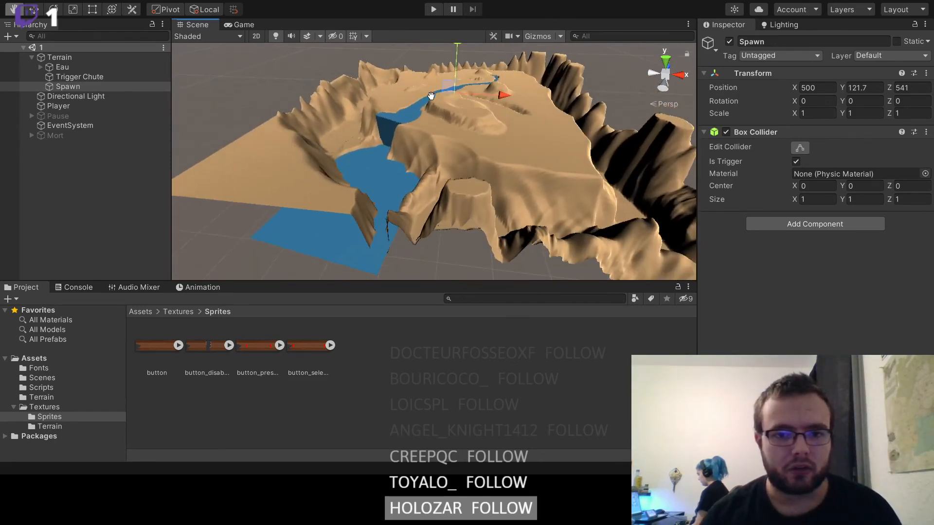
{"action": "scroll", "coordinate": [461, 147], "scroll_direction": "up", "scroll_amount": 4}
{"action": "middle_click_drag", "start_coordinate": [460, 147], "coordinate": [452, 203]}
{"action": "scroll", "coordinate": [442, 154], "scroll_direction": "up", "scroll_amount": 6}
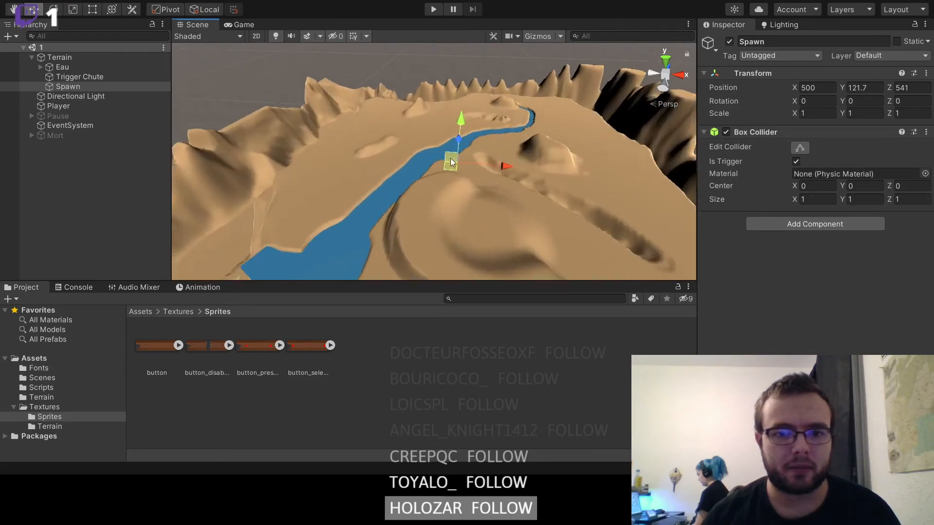
{"action": "scroll", "coordinate": [461, 159], "scroll_direction": "up", "scroll_amount": 5}
{"action": "middle_click_drag", "start_coordinate": [467, 161], "coordinate": [311, 130]}
{"action": "scroll", "coordinate": [335, 137], "scroll_direction": "down", "scroll_amount": 3}
{"action": "scroll", "coordinate": [354, 142], "scroll_direction": "up", "scroll_amount": 1}
{"action": "scroll", "coordinate": [354, 141], "scroll_direction": "up", "scroll_amount": 1}
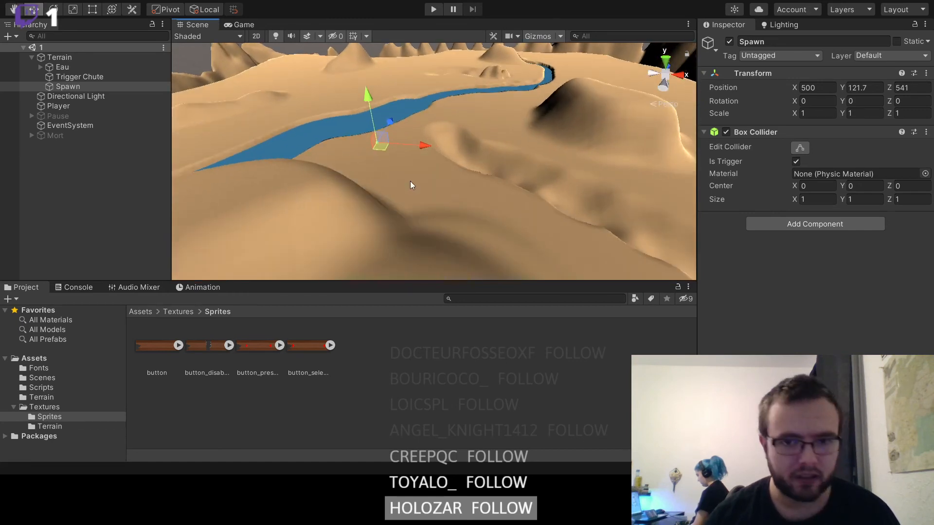
{"action": "mouse_move", "coordinate": [410, 182]}
{"action": "middle_mouse_down"}
{"action": "mouse_move", "coordinate": [671, 187]}
{"action": "mouse_move", "coordinate": [610, 125]}
{"action": "middle_mouse_up"}
{"action": "middle_click_drag", "start_coordinate": [447, 141], "coordinate": [503, 106]}
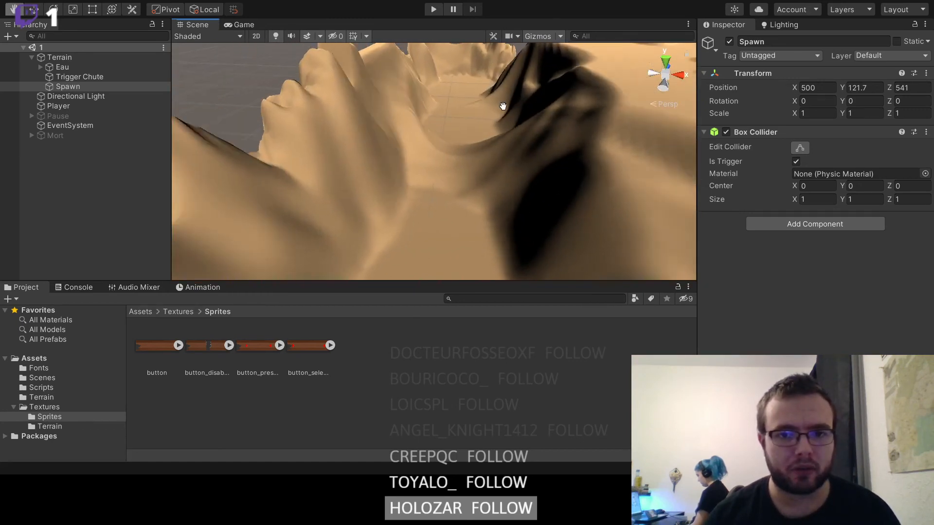
{"action": "scroll", "coordinate": [431, 121], "scroll_direction": "down", "scroll_amount": 6}
{"action": "middle_click_drag", "start_coordinate": [463, 179], "coordinate": [471, 253]}
{"action": "middle_click_drag", "start_coordinate": [508, 73], "coordinate": [632, 160]}
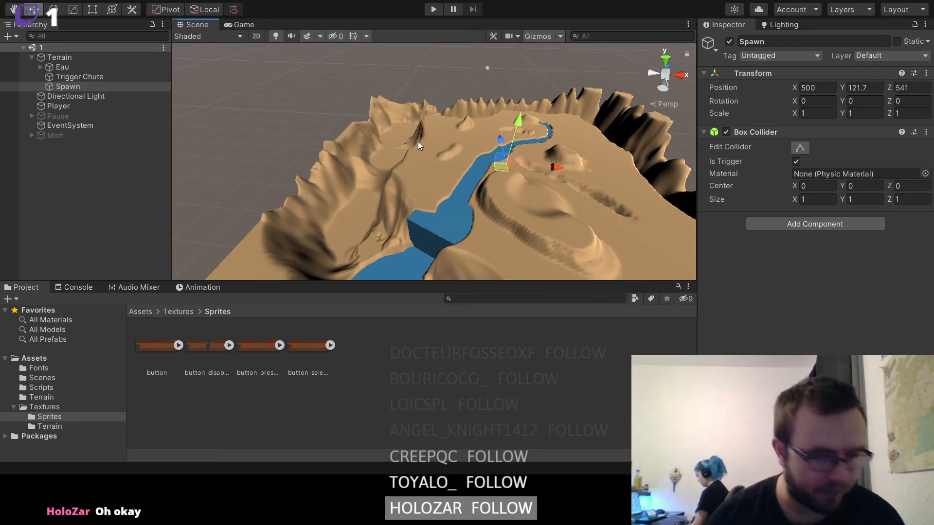
{"action": "middle_click_drag", "start_coordinate": [434, 147], "coordinate": [416, 176]}
{"action": "scroll", "coordinate": [481, 205], "scroll_direction": "up", "scroll_amount": 6}
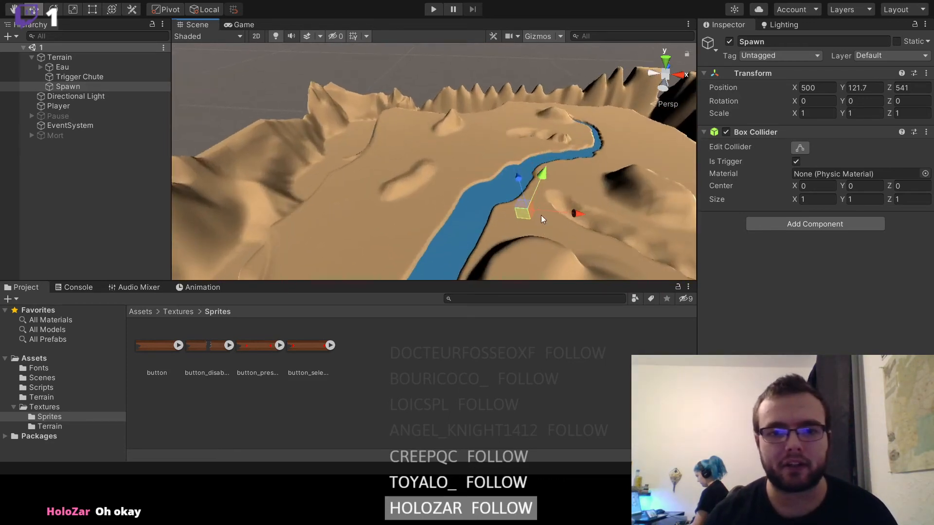
- Inspect Spawn's placement on the sand beside the river up close
{"action": "middle_click_drag", "start_coordinate": [541, 215], "coordinate": [461, 173]}
{"action": "scroll", "coordinate": [464, 156], "scroll_direction": "up", "scroll_amount": 3}
{"action": "scroll", "coordinate": [464, 156], "scroll_direction": "up", "scroll_amount": 3}
{"action": "scroll", "coordinate": [452, 190], "scroll_direction": "up", "scroll_amount": 3}
{"action": "scroll", "coordinate": [451, 190], "scroll_direction": "down", "scroll_amount": 1}
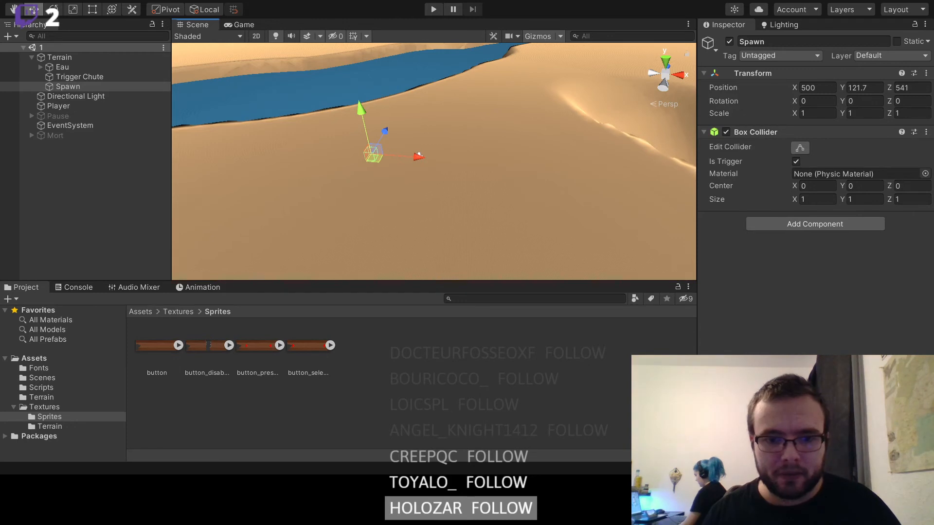
- Switch to Chute.cs in Notepad++, copy the Player.transform.position = Spawn.transform.position; line in OnTriggerEnter, and remove it from that method
{"action": "key", "text": "alt+Tab"}
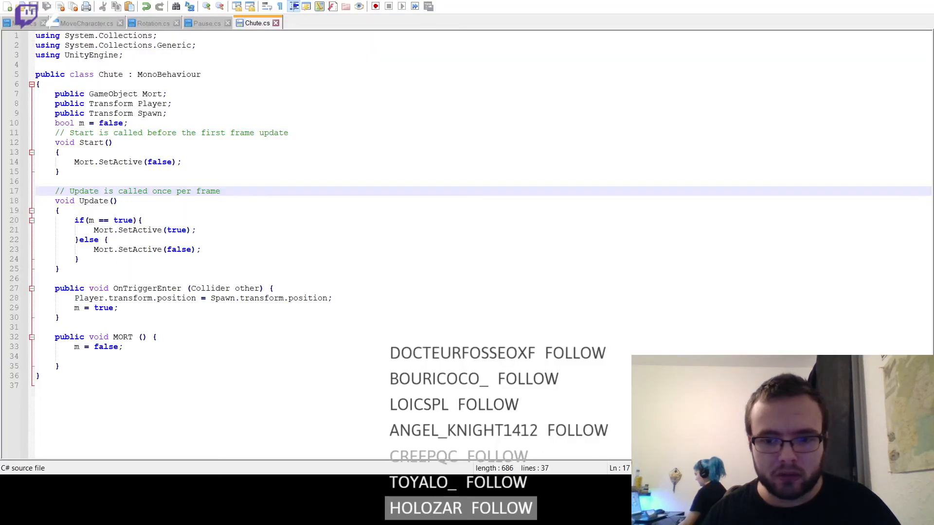
{"action": "left_click_drag", "start_coordinate": [333, 298], "coordinate": [76, 297]}
{"action": "key", "text": "ctrl+c"}
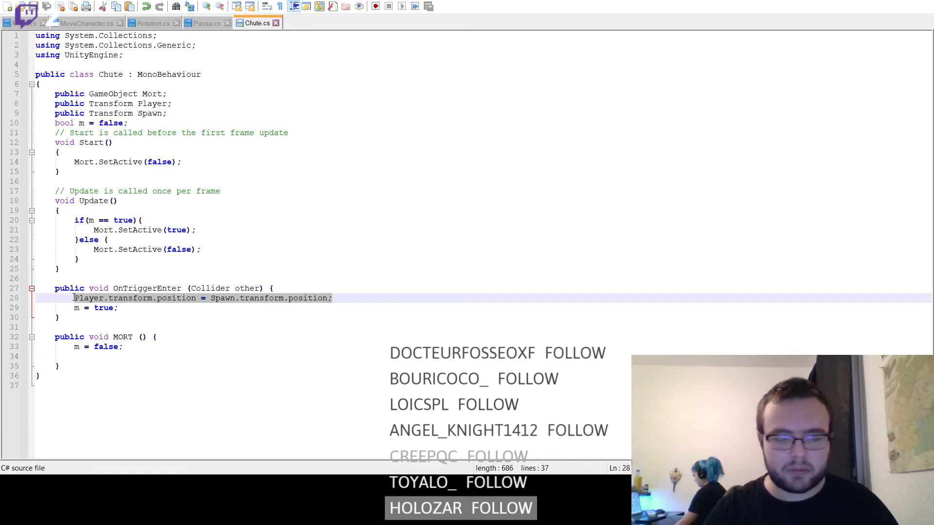
{"action": "key", "text": "BackSpace"}
{"action": "key", "text": "BackSpace"}
{"action": "key", "text": "BackSpace"}
{"action": "key", "text": "BackSpace"}
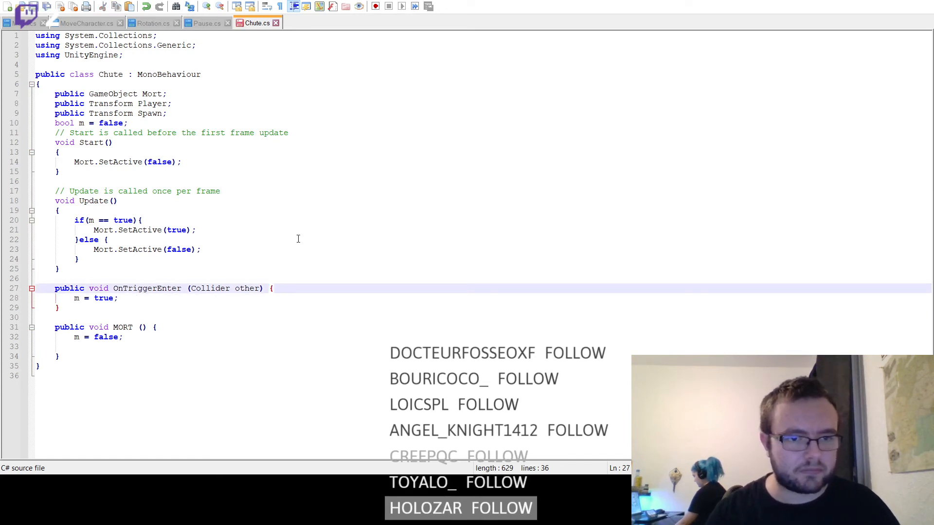
- Insert the copied Player.transform.position = Spawn.transform.position; line below Mort.SetActive(true); in Update, indented to match the if(m == true) block
{"action": "left_click", "coordinate": [202, 228]}
{"action": "key", "text": "Return"}
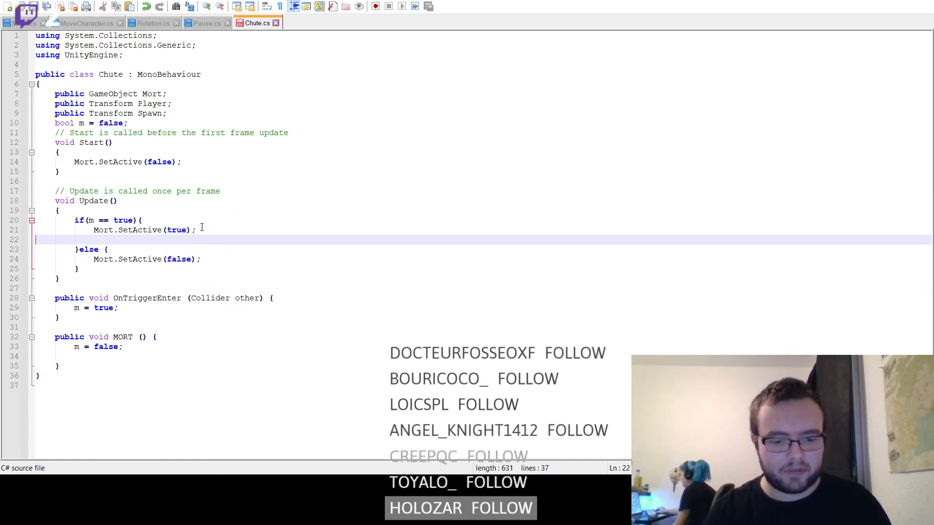
{"action": "key", "text": "ctrl+v"}
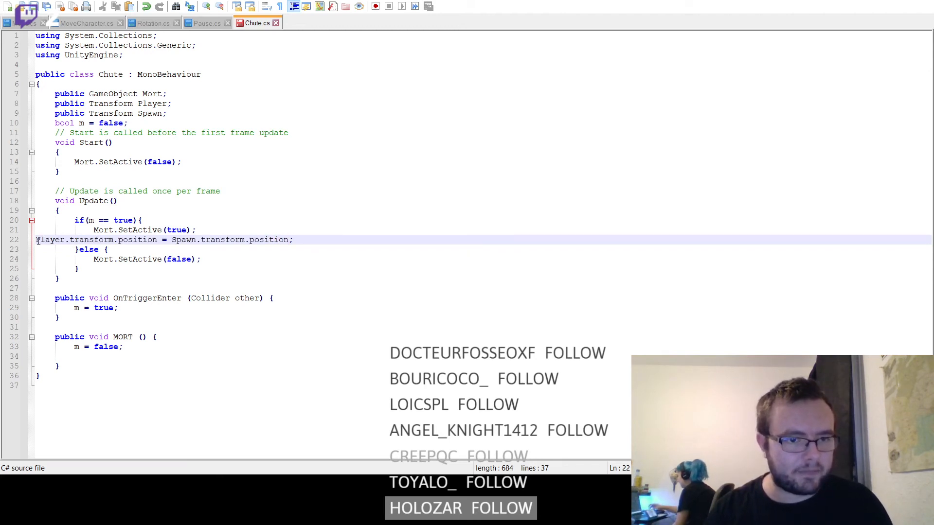
{"action": "key", "text": "Tab"}
{"action": "key", "text": "Tab"}
{"action": "key", "text": "Tab"}
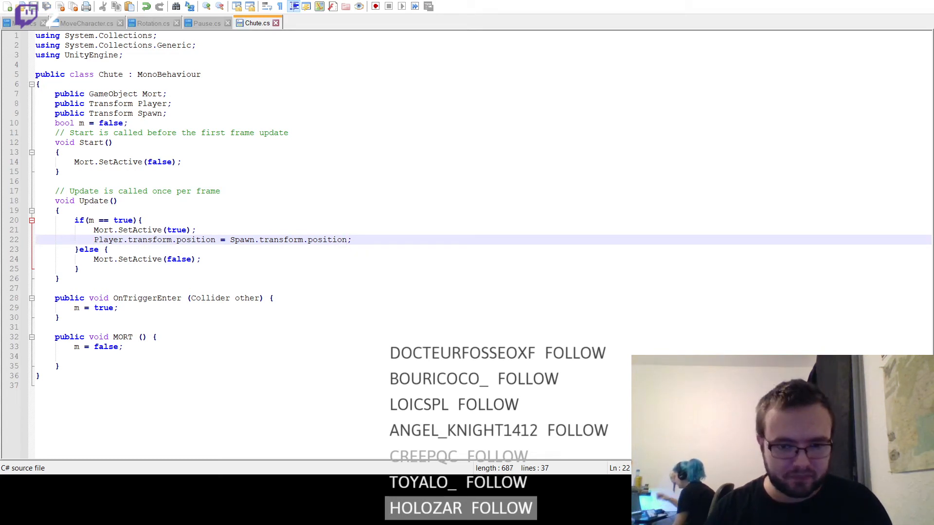
- Return to Unity, play-test a fall, respawn from the death screen with RESSUSCITE, and end the test
{"action": "key", "text": "alt+Tab"}
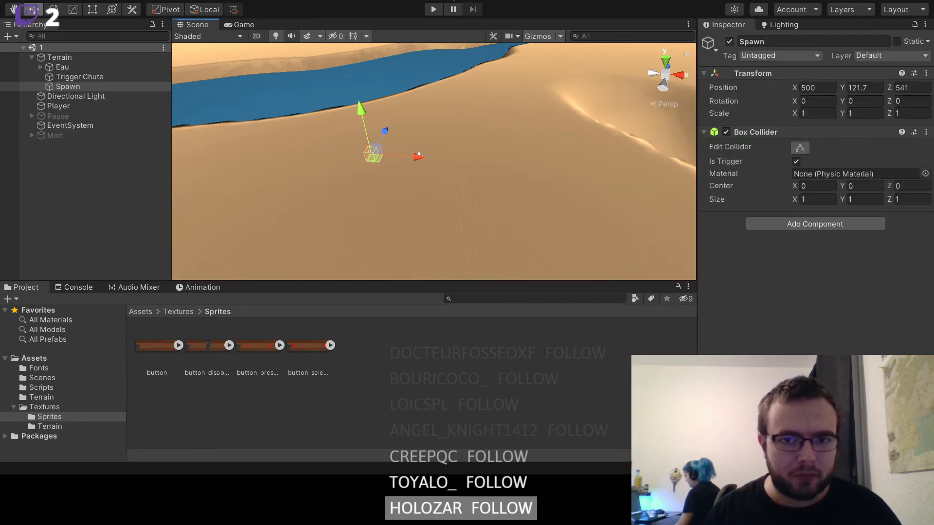
{"action": "left_click", "coordinate": [434, 9]}
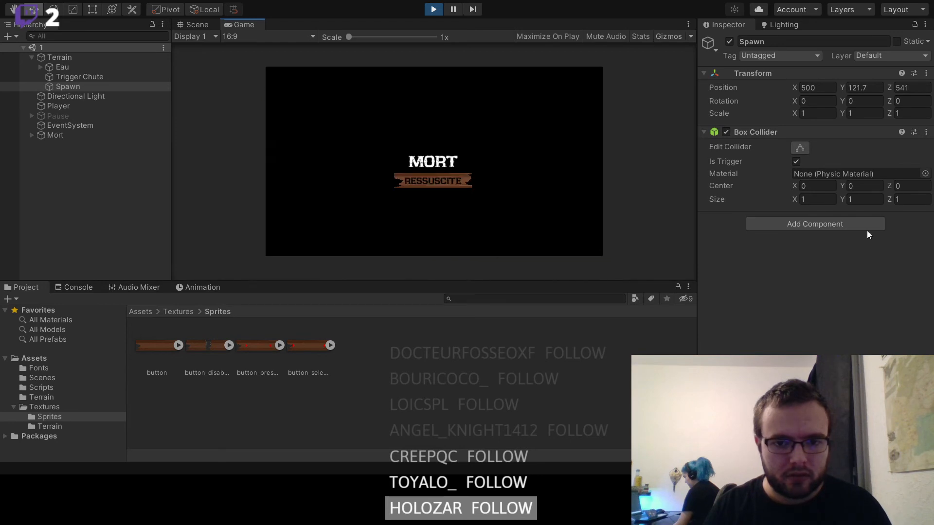
{"action": "left_click", "coordinate": [434, 185]}
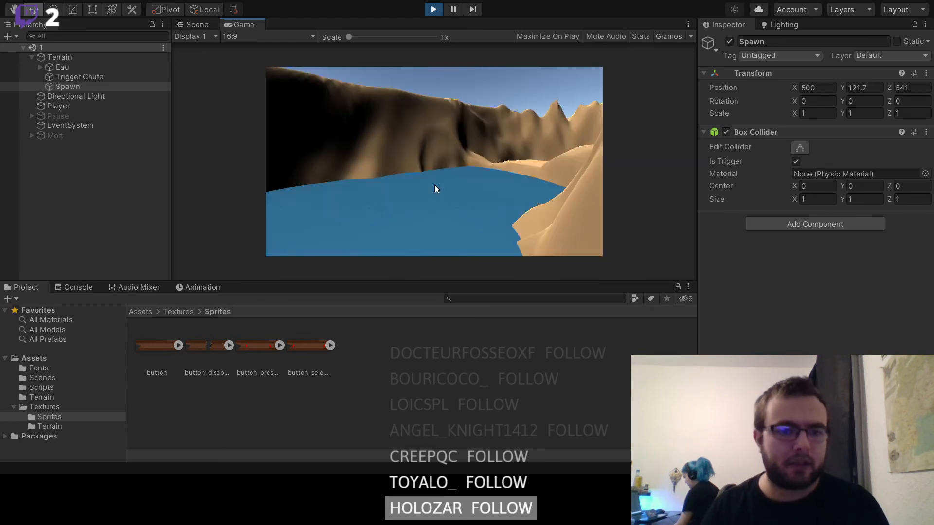
{"action": "key", "text": "Escape"}
{"action": "left_click", "coordinate": [433, 10]}
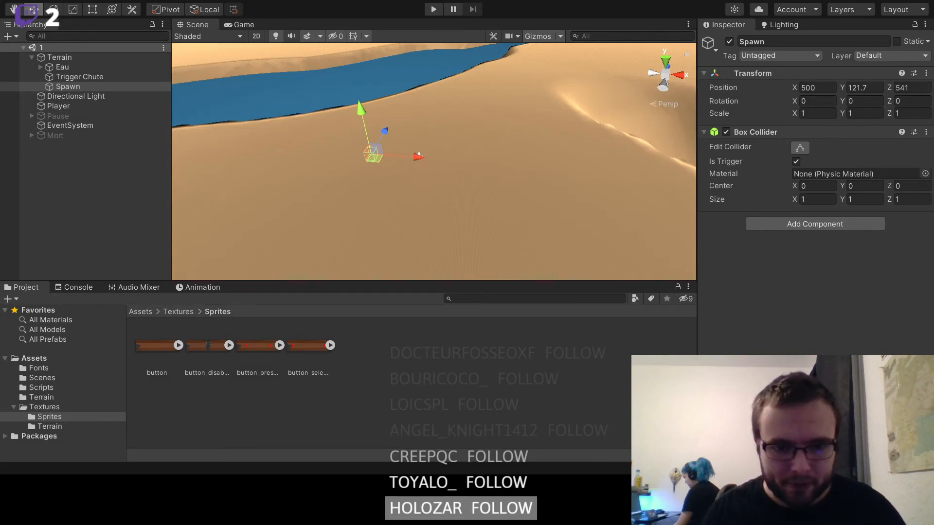
{"action": "mouse_move", "coordinate": [361, 148]}
{"action": "middle_mouse_down"}
{"action": "mouse_move", "coordinate": [413, 138]}
{"action": "mouse_move", "coordinate": [317, 161]}
{"action": "mouse_move", "coordinate": [362, 151]}
{"action": "middle_mouse_up"}
{"action": "left_click", "coordinate": [95, 167]}
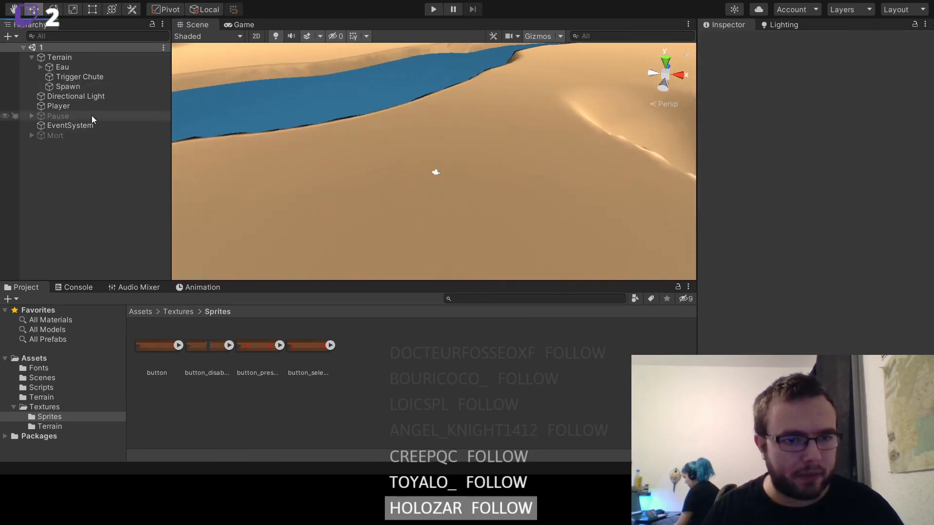
{"action": "left_click", "coordinate": [95, 86]}
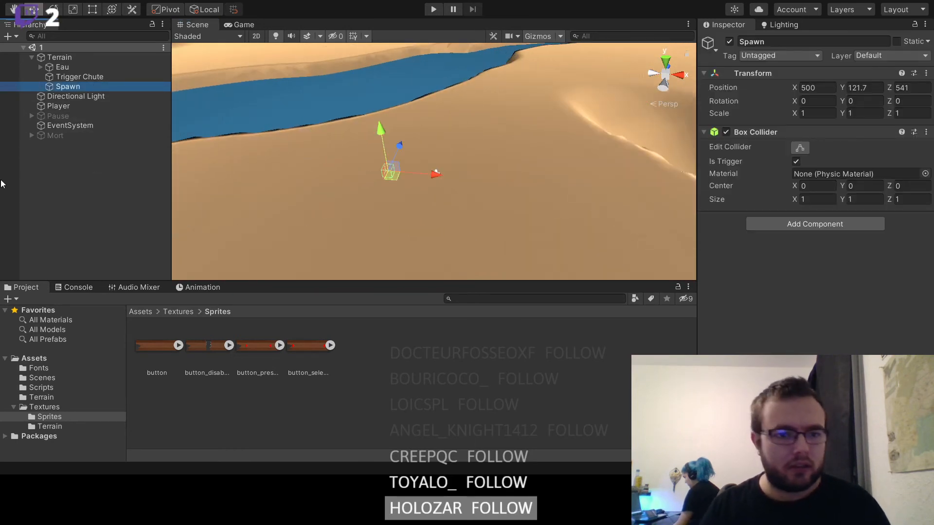
{"action": "left_click", "coordinate": [130, 276]}
{"action": "left_click", "coordinate": [139, 312]}
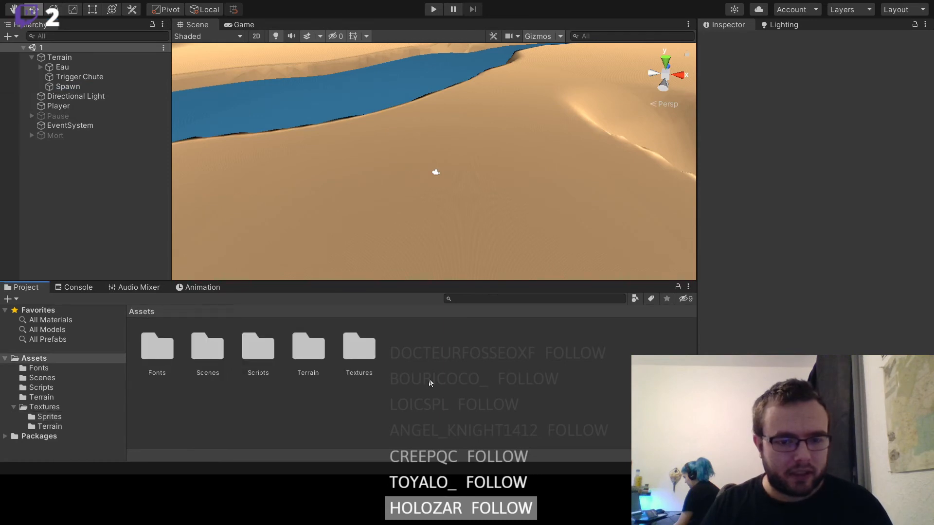
- Show the Game view, add a UI Canvas named Inventaire to the scene, and give it a child Panel
{"action": "key", "text": "ctrl+2"}
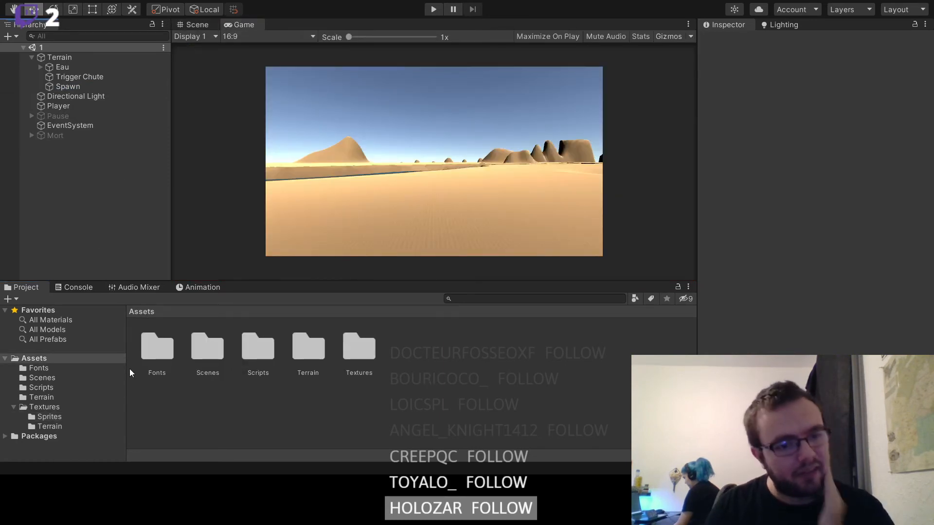
{"action": "left_click", "coordinate": [203, 332]}
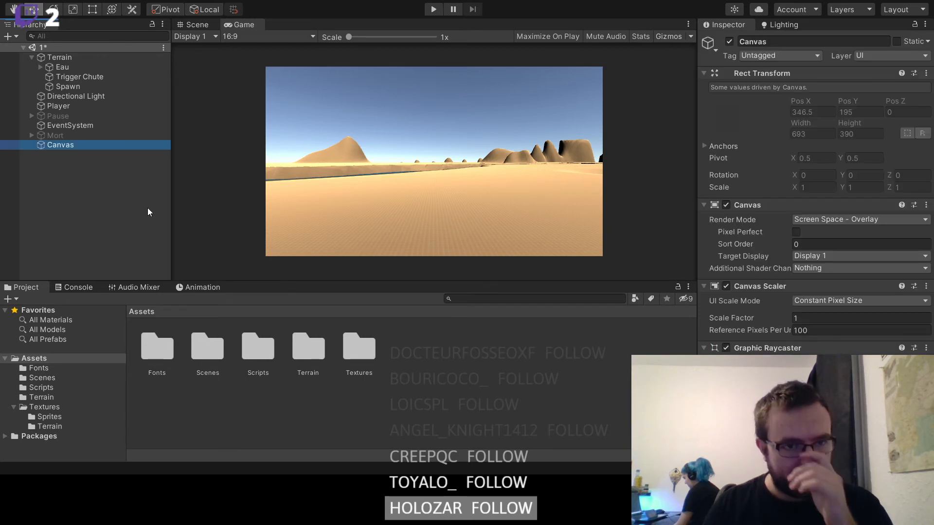
{"action": "left_click", "coordinate": [81, 145]}
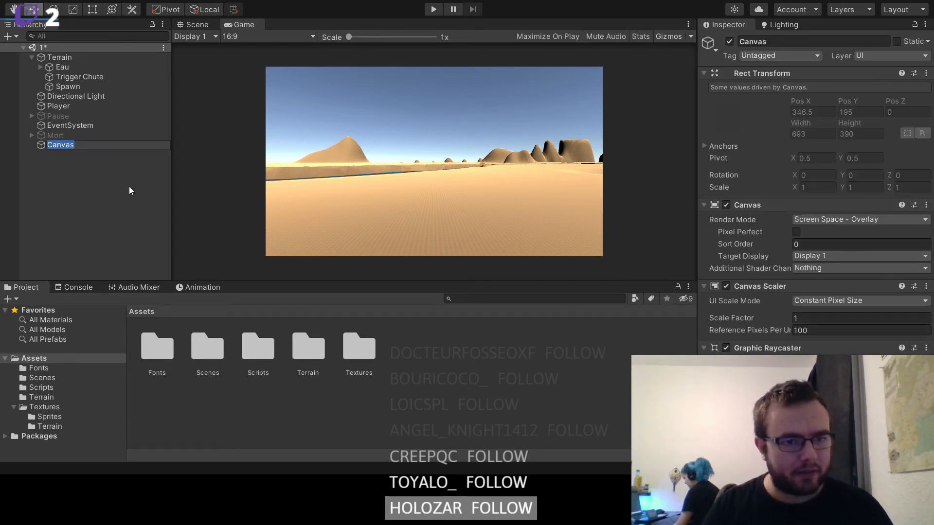
{"action": "type", "text": "Inventaire"}
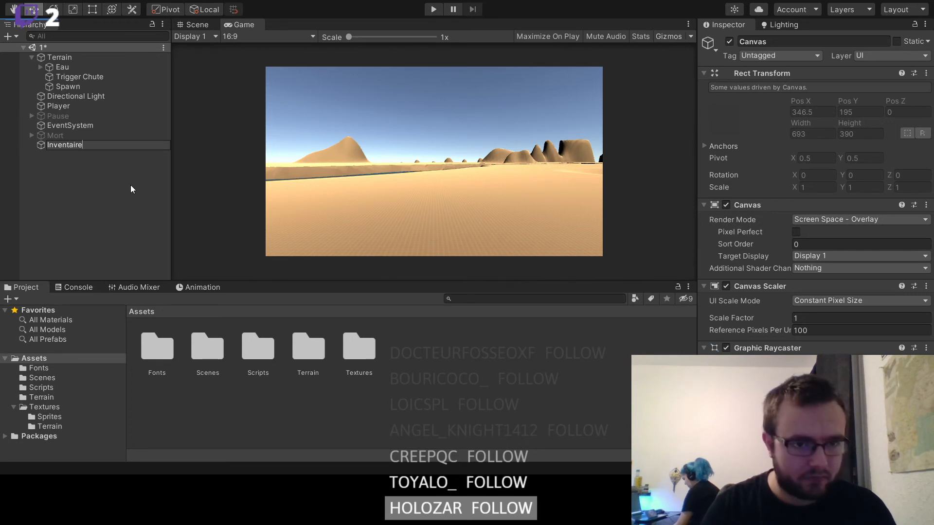
{"action": "key", "text": "Return"}
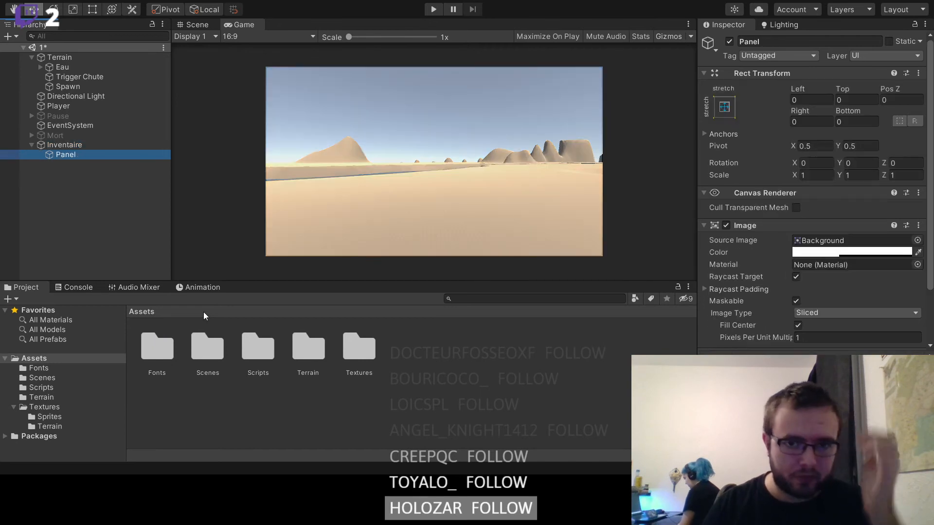
- Anchor the Panel to middle center and resize it to 458.96 wide by 347.5 high
{"action": "left_click", "coordinate": [724, 112]}
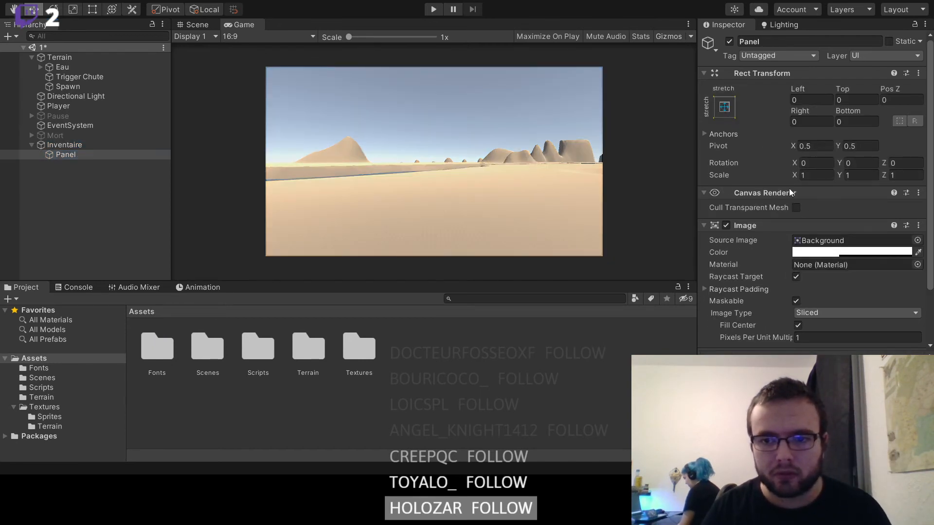
{"action": "left_click", "coordinate": [795, 224]}
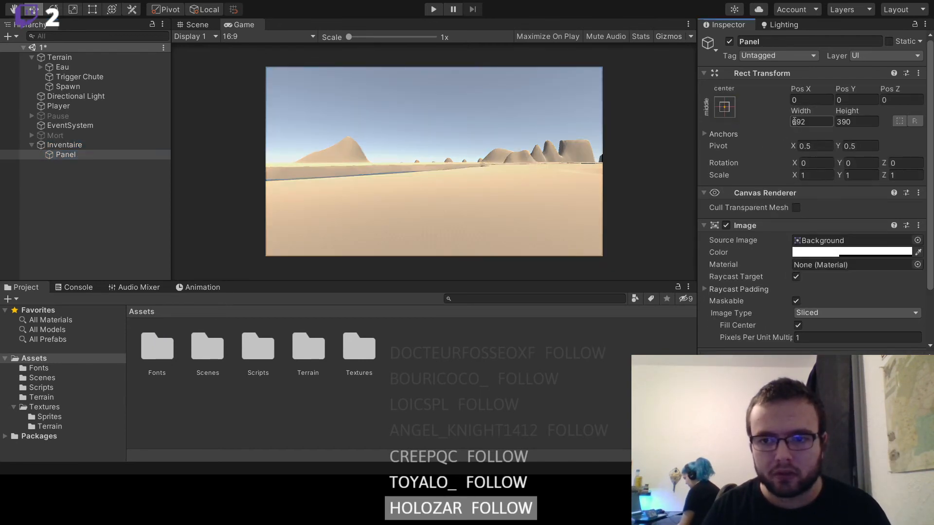
{"action": "left_click_drag", "start_coordinate": [795, 112], "coordinate": [807, 111]}
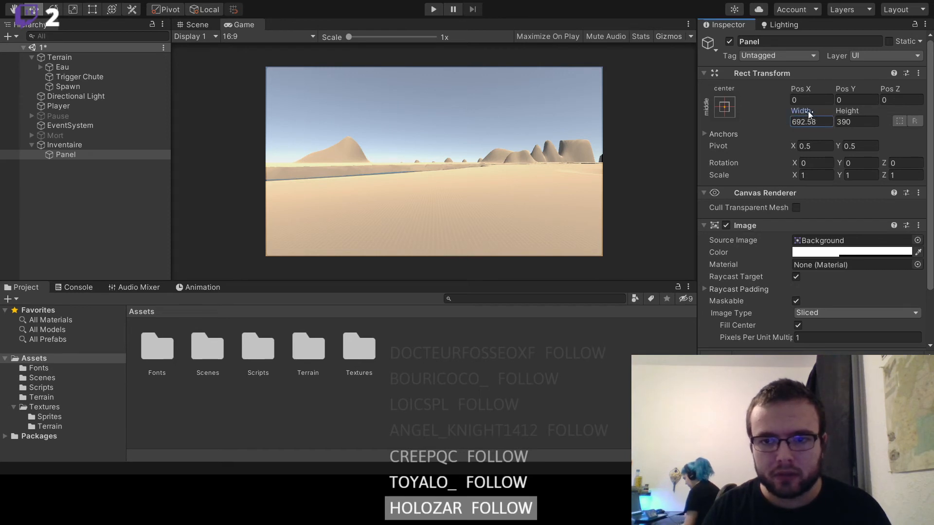
{"action": "left_click_drag", "start_coordinate": [885, 119], "coordinate": [729, 274]}
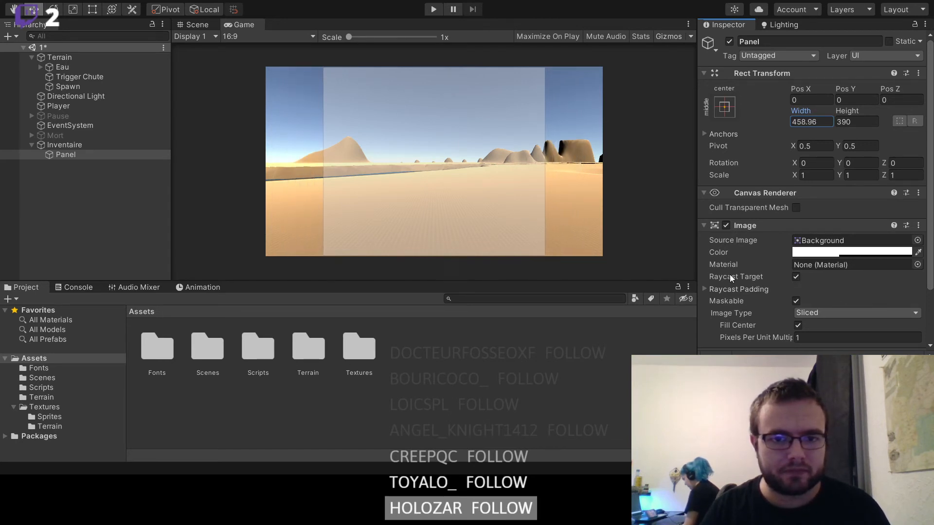
{"action": "left_click_drag", "start_coordinate": [847, 111], "coordinate": [818, 110]}
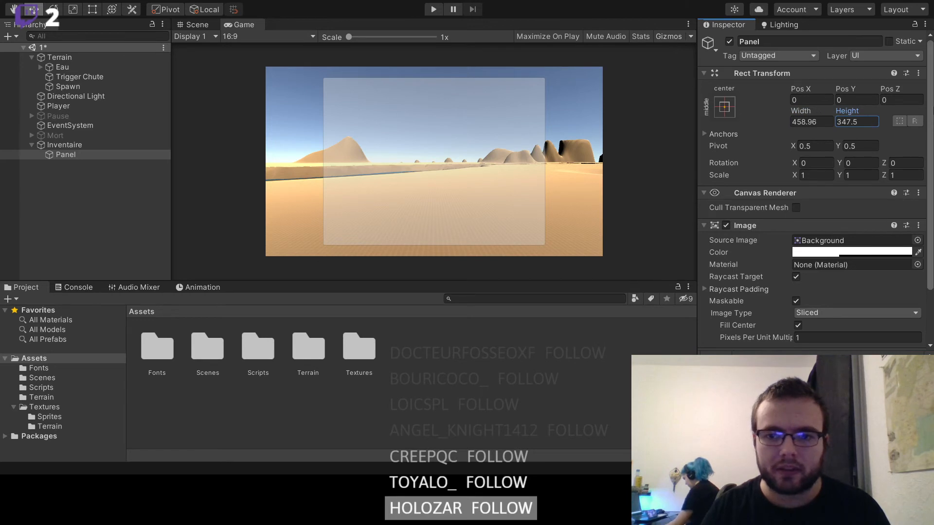
- Set the Panel's image color to black and raise its opacity to a darker, still translucent level
{"action": "left_click_drag", "start_coordinate": [832, 300], "coordinate": [799, 324]}
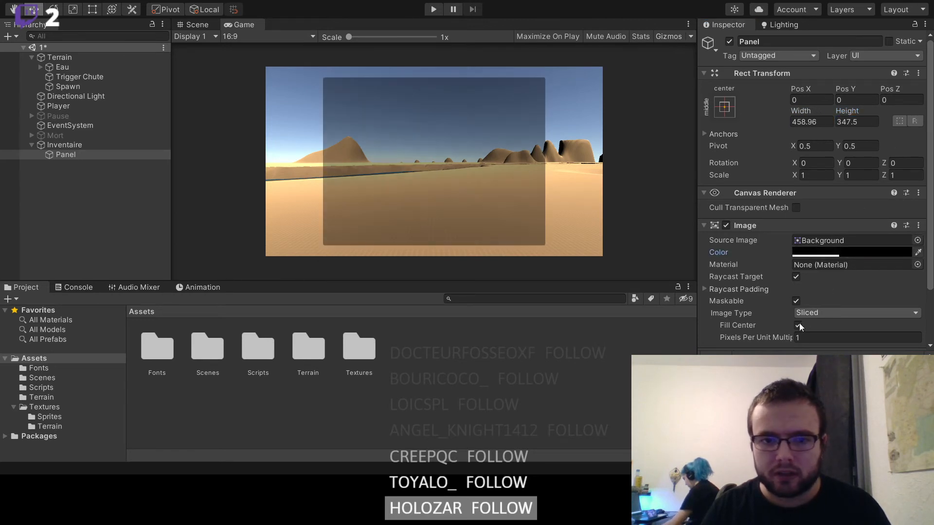
{"action": "left_click_drag", "start_coordinate": [805, 411], "coordinate": [871, 411]}
{"action": "left_click", "coordinate": [854, 411]}
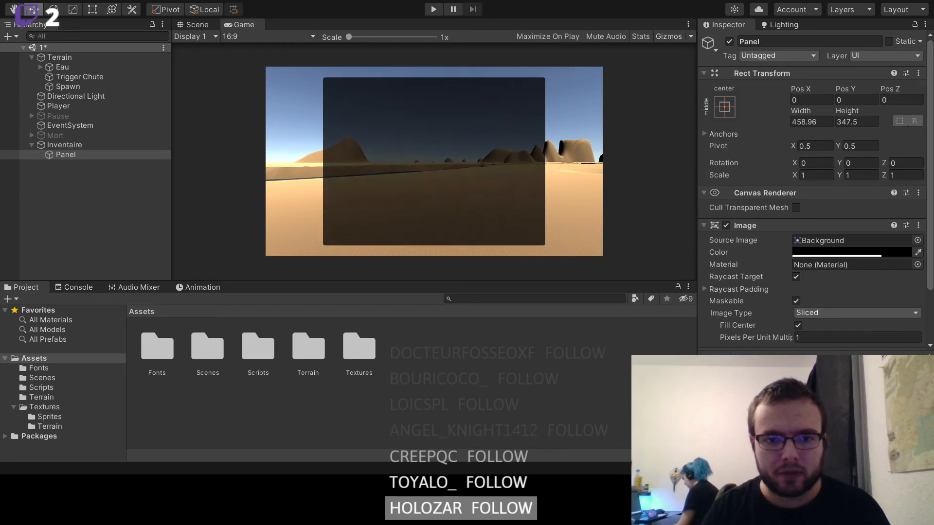
- Add a Text object under the Panel reading Inventaire and assign it the CFFarWest-Regular font
{"action": "left_click", "coordinate": [73, 154]}
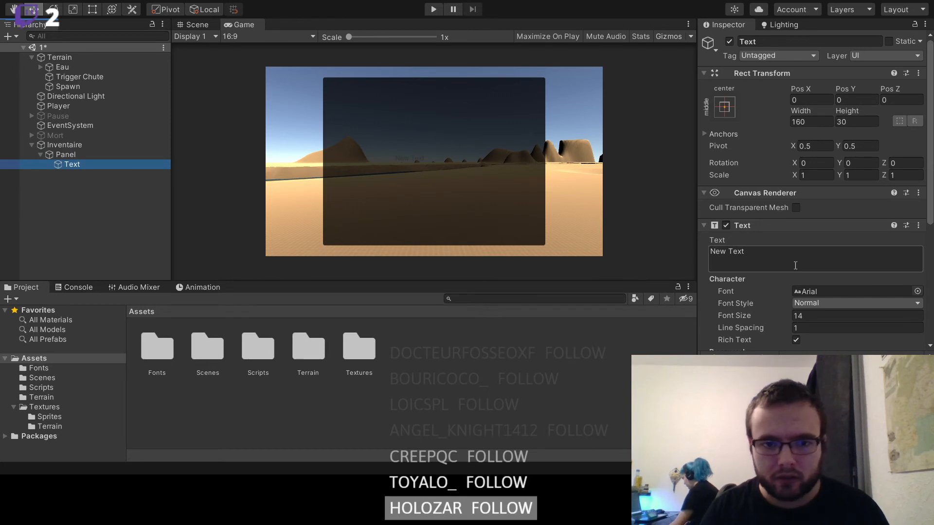
{"action": "left_click", "coordinate": [795, 265]}
{"action": "type", "text": "Invent"}
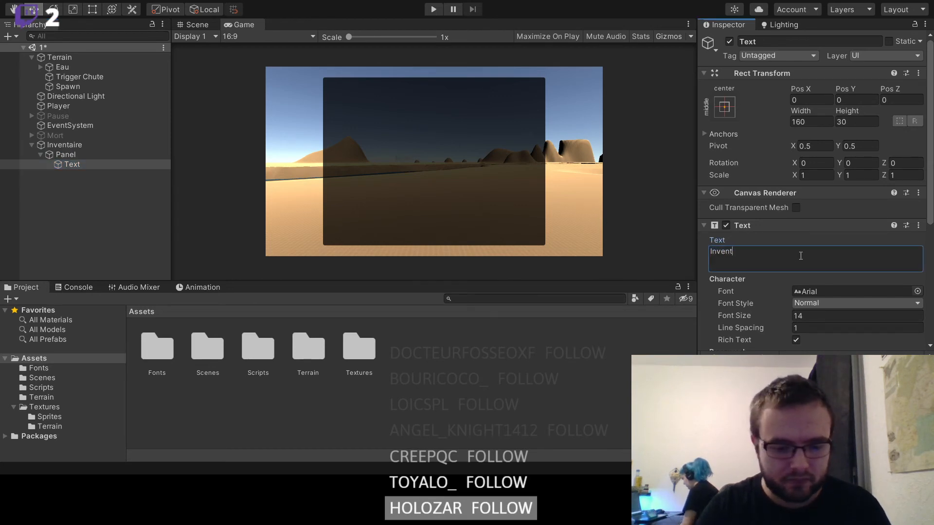
{"action": "type", "text": "aire"}
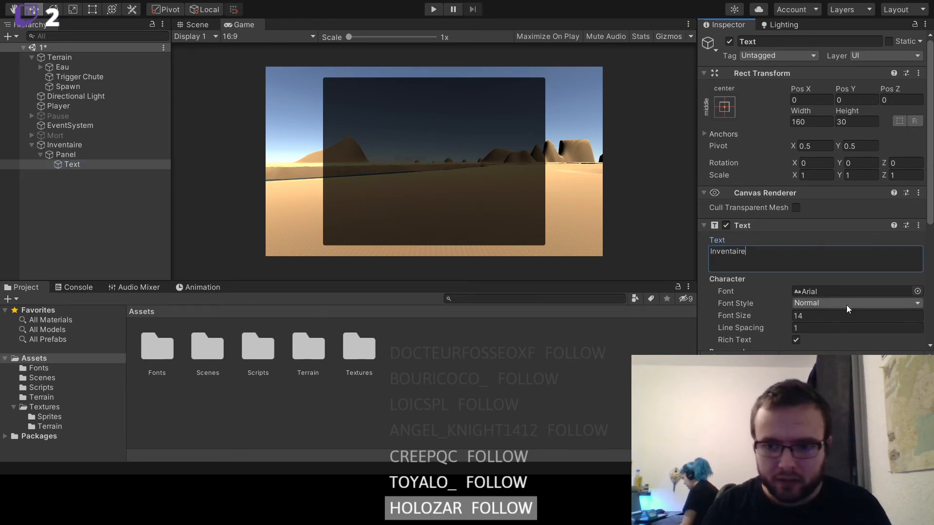
{"action": "left_click", "coordinate": [79, 370]}
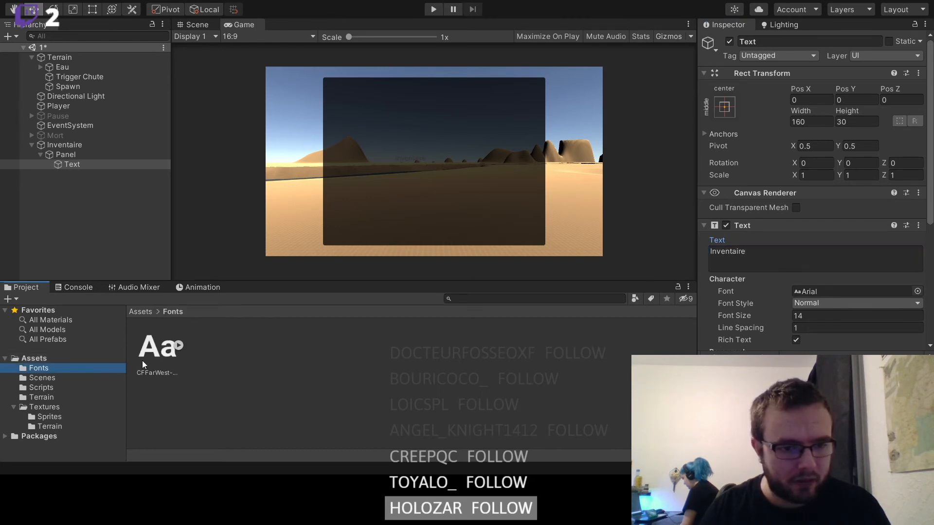
{"action": "left_click_drag", "start_coordinate": [158, 347], "coordinate": [825, 291]}
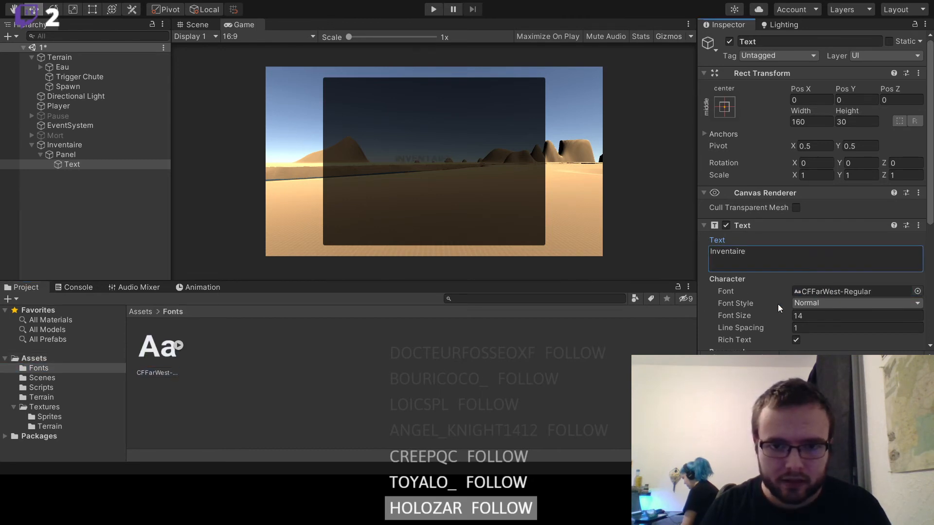
- Set the Inventaire text's color to white, leaving Best Fit off
{"action": "scroll", "coordinate": [778, 304], "scroll_direction": "down", "scroll_amount": 5}
{"action": "left_click", "coordinate": [796, 213]}
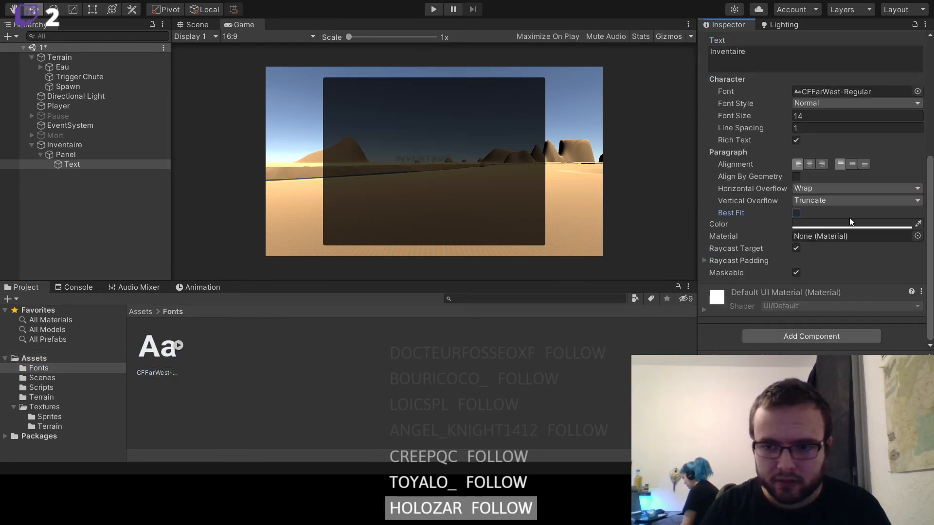
{"action": "left_click", "coordinate": [812, 211]}
{"action": "left_click", "coordinate": [813, 224]}
{"action": "left_click_drag", "start_coordinate": [835, 251], "coordinate": [784, 203]}
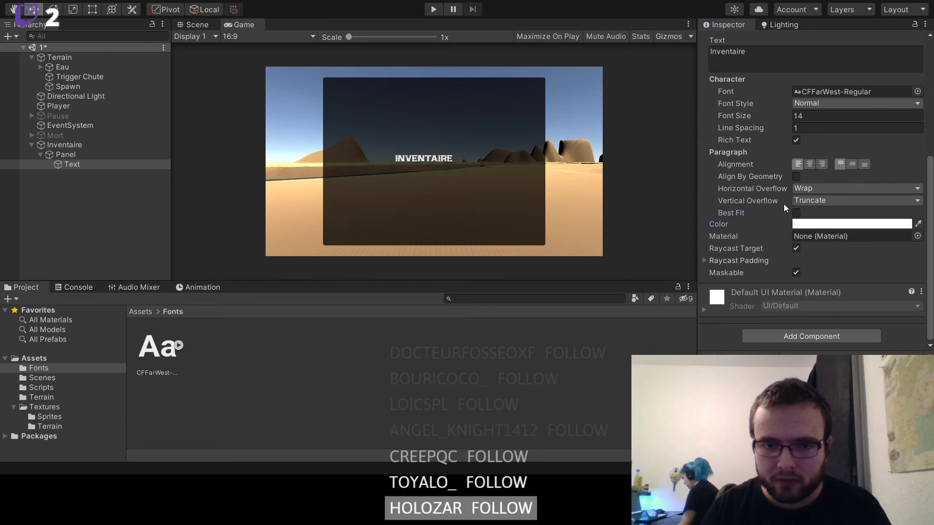
{"action": "left_click", "coordinate": [927, 169]}
- Center the Inventaire text both horizontally and vertically within its box
{"action": "left_click", "coordinate": [810, 164]}
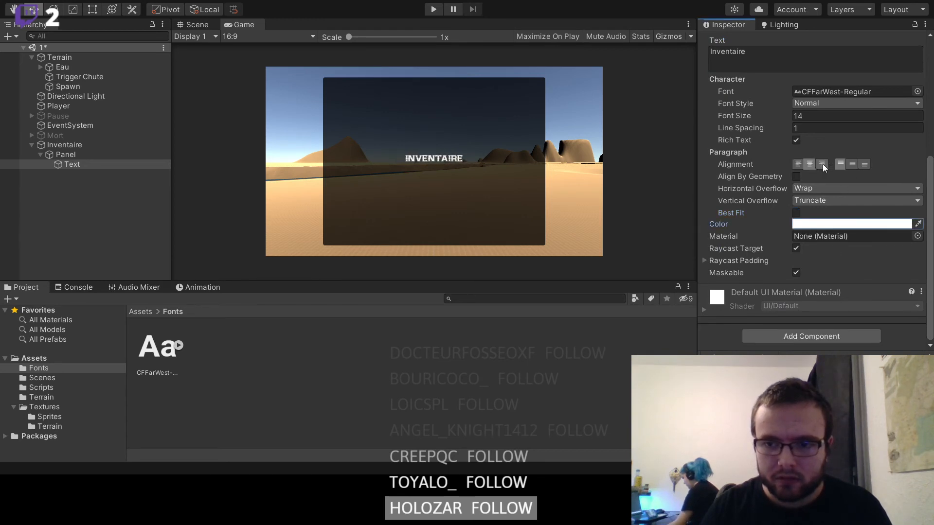
{"action": "left_click", "coordinate": [856, 162]}
{"action": "scroll", "coordinate": [736, 199], "scroll_direction": "up", "scroll_amount": 5}
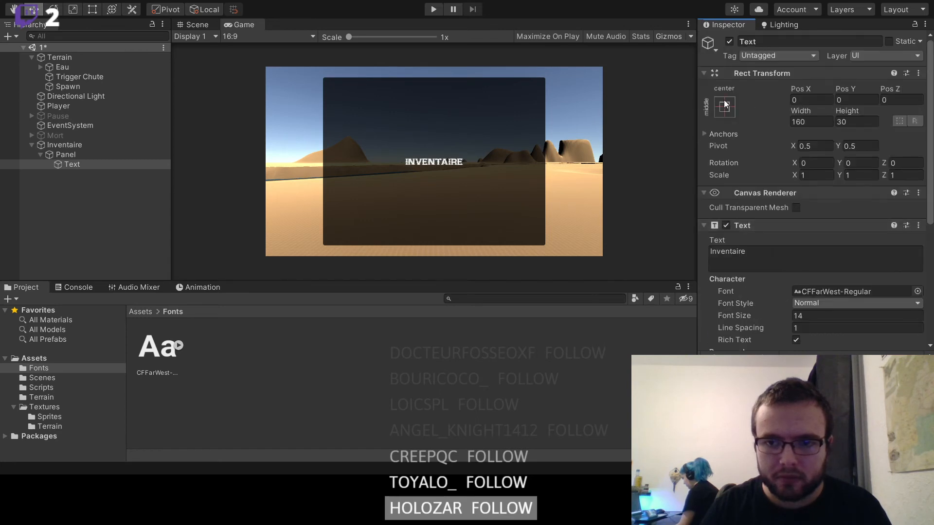
- Anchor the Inventaire text to the Panel's top center and move it to a Pos Y of about -23.3
{"action": "left_click", "coordinate": [798, 177]}
{"action": "left_click_drag", "start_coordinate": [839, 89], "coordinate": [78, 100]}
{"action": "left_click", "coordinate": [103, 214]}
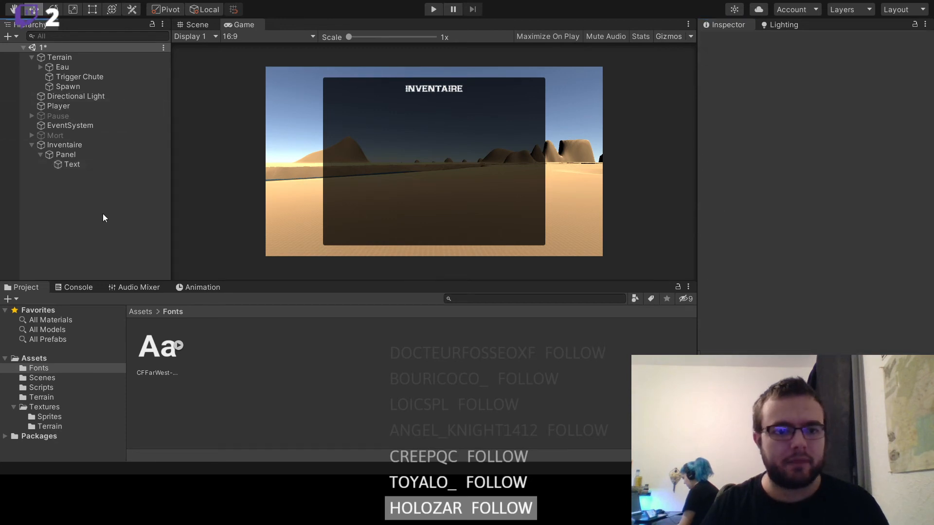
- Rename the Panel's Text object as Titre
{"action": "left_click", "coordinate": [74, 164]}
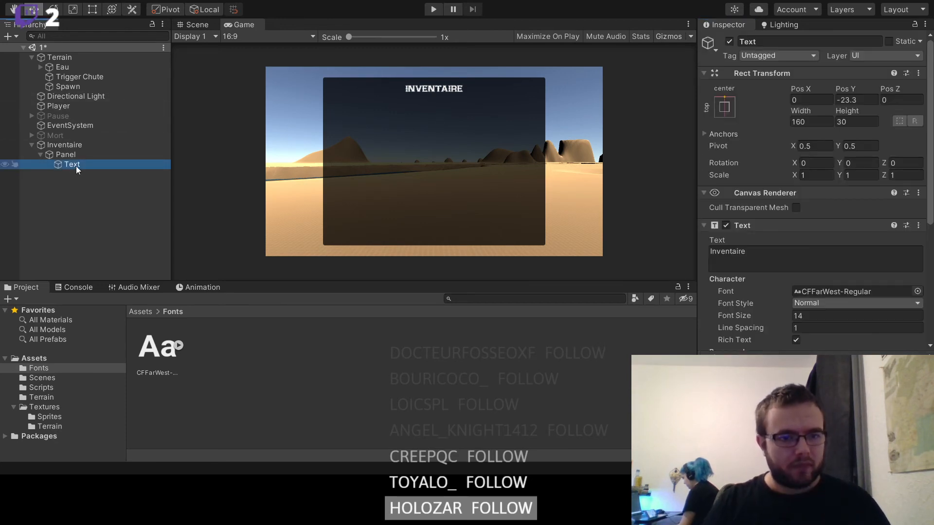
{"action": "left_click", "coordinate": [76, 167]}
{"action": "type", "text": "Titre"}
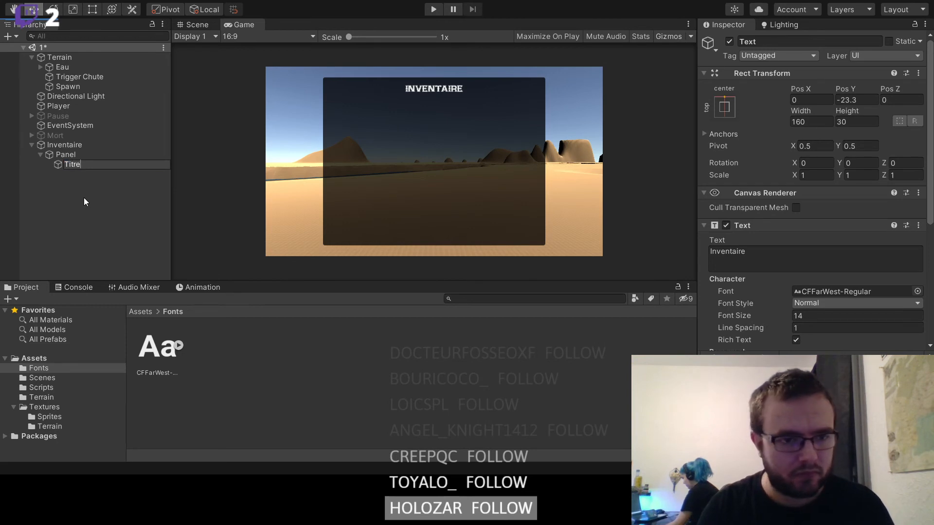
{"action": "key", "text": "Return"}
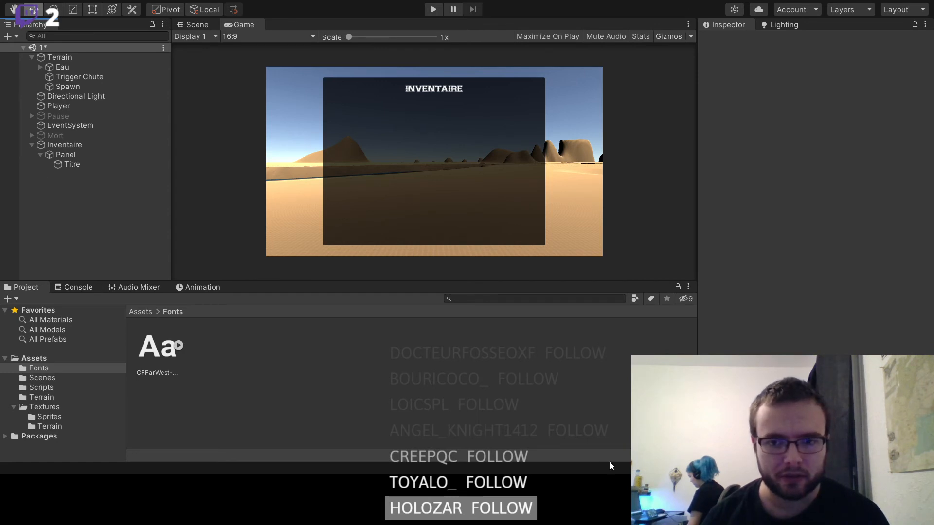
- Add a UI Image object as a child of the Panel
{"action": "left_click", "coordinate": [78, 154]}
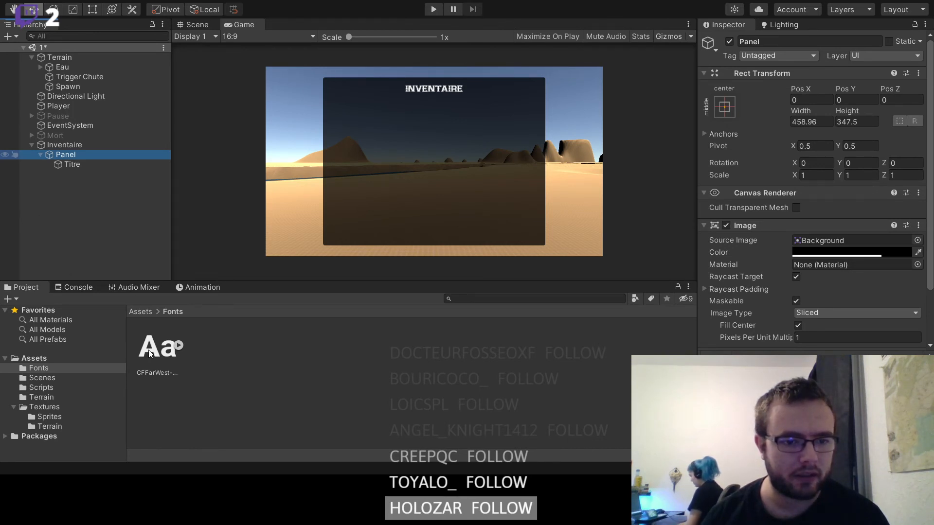
{"action": "left_click", "coordinate": [42, 234]}
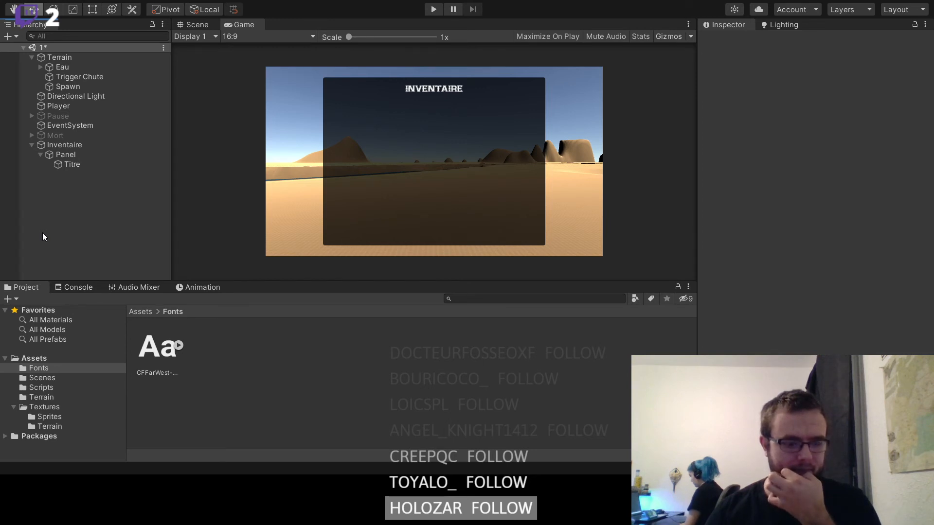
{"action": "left_click", "coordinate": [71, 154]}
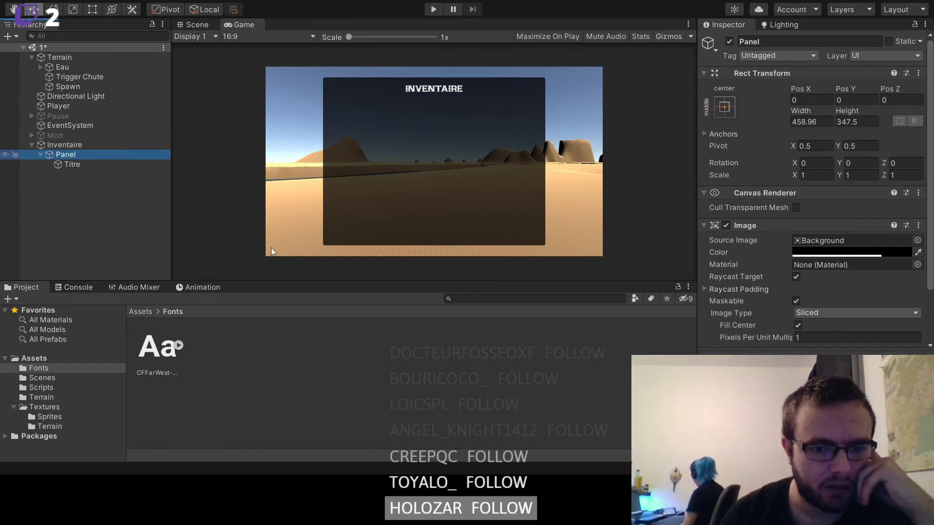
{"action": "left_click", "coordinate": [282, 182]}
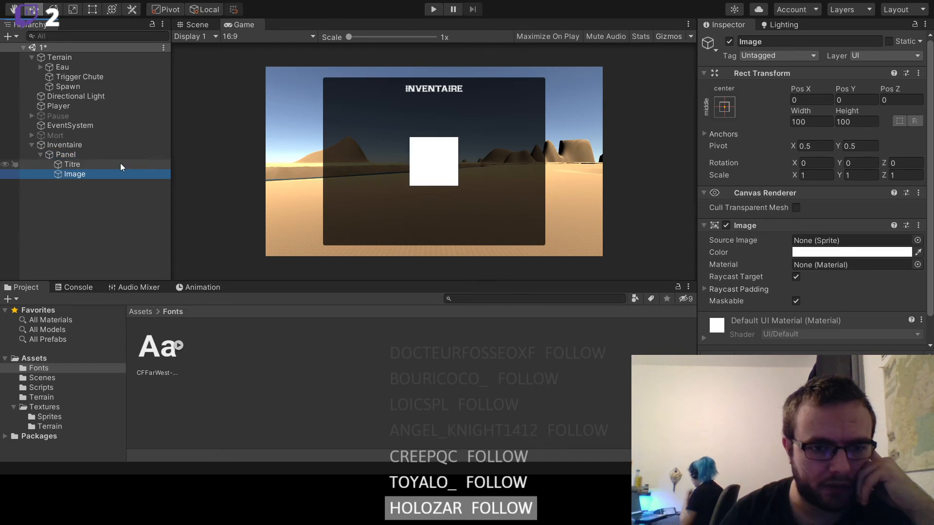
- Try a width and height of 50 for the new Image
{"action": "left_click", "coordinate": [796, 123]}
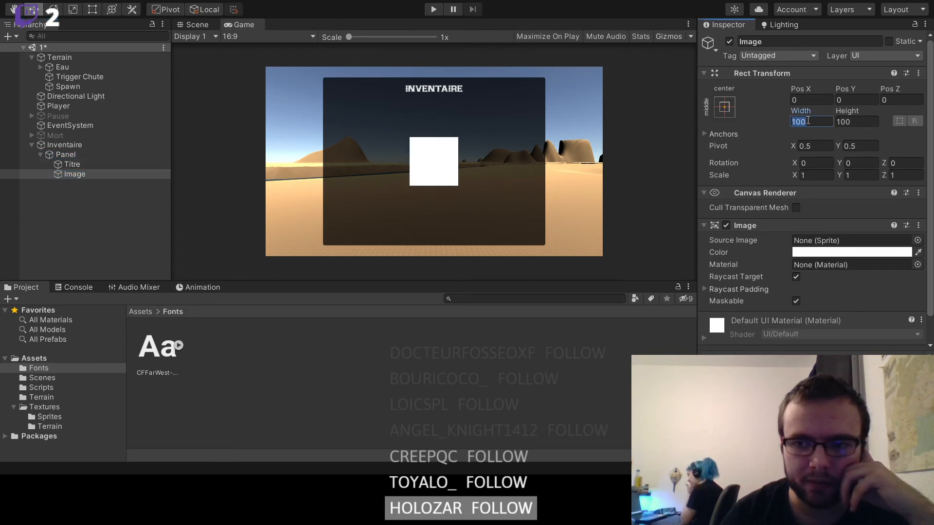
{"action": "type", "text": "50"}
{"action": "key", "text": "Tab"}
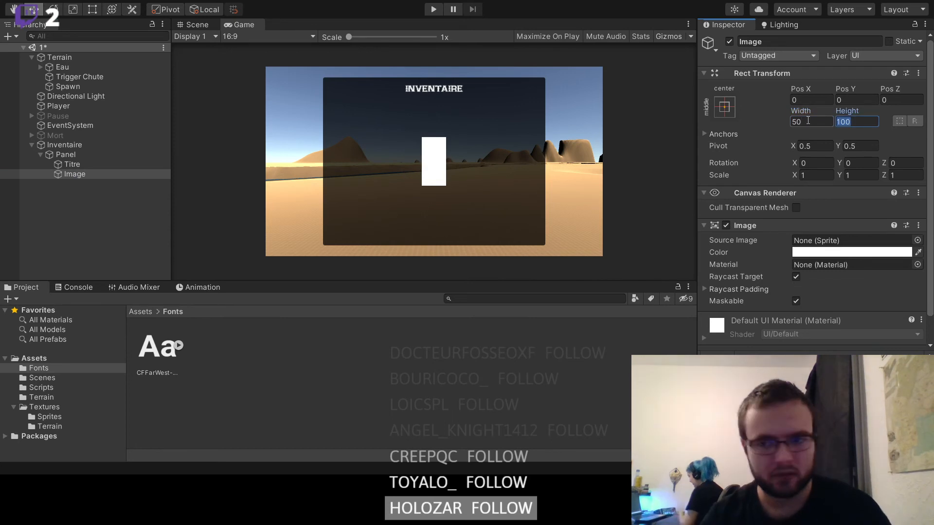
{"action": "type", "text": "50"}
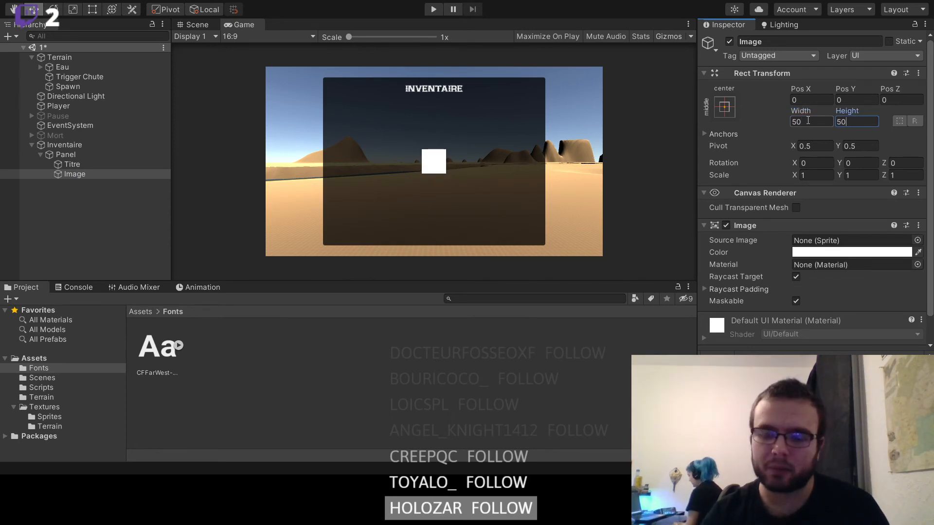
- Set the Image's width and height to 80
{"action": "left_click", "coordinate": [808, 120]}
{"action": "type", "text": "80"}
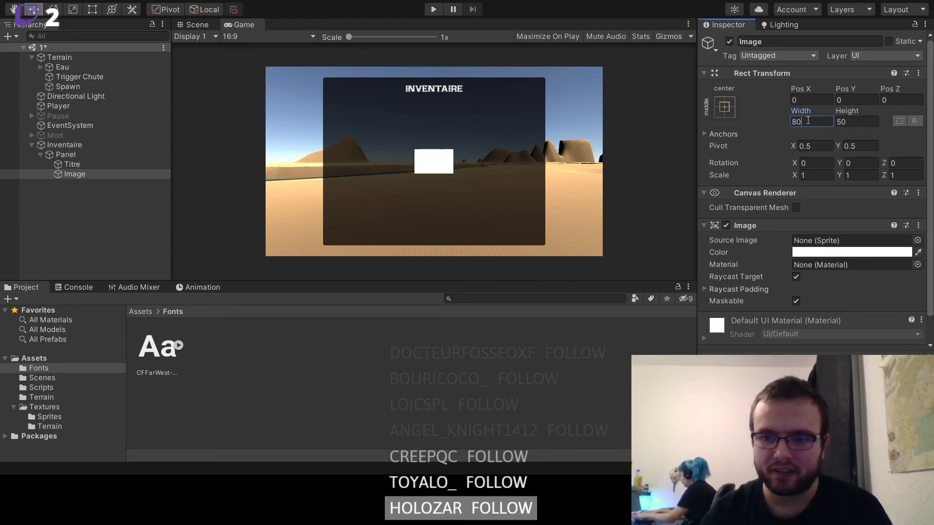
{"action": "key", "text": "Tab"}
{"action": "type", "text": "80"}
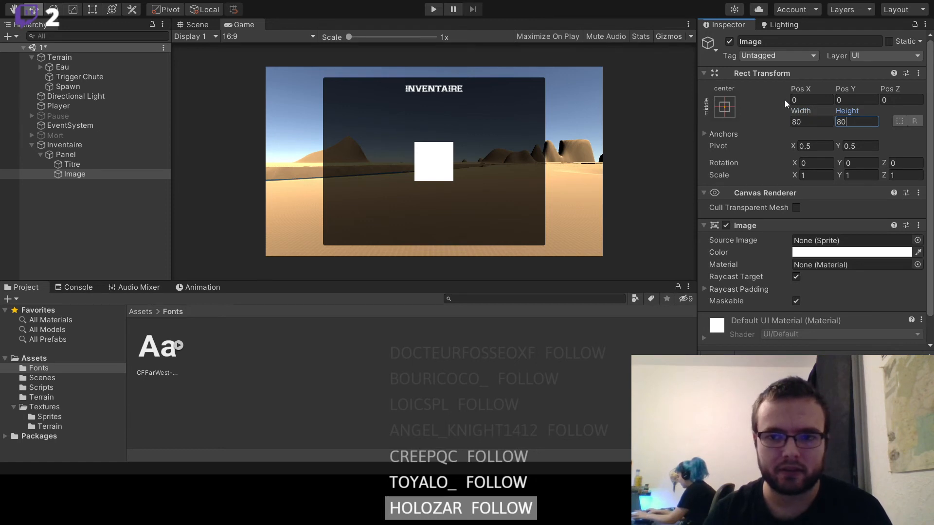
- Move the Image to the Panel's upper left area, at Pos X -158 and Pos Y about 68.5
{"action": "left_click_drag", "start_coordinate": [804, 88], "coordinate": [556, 96]}
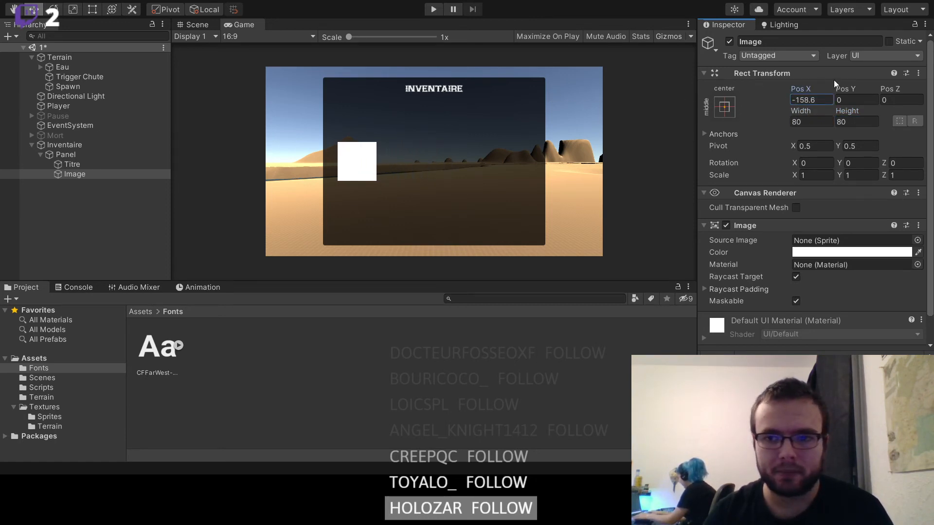
{"action": "left_click", "coordinate": [817, 98]}
{"action": "type", "text": "-158"}
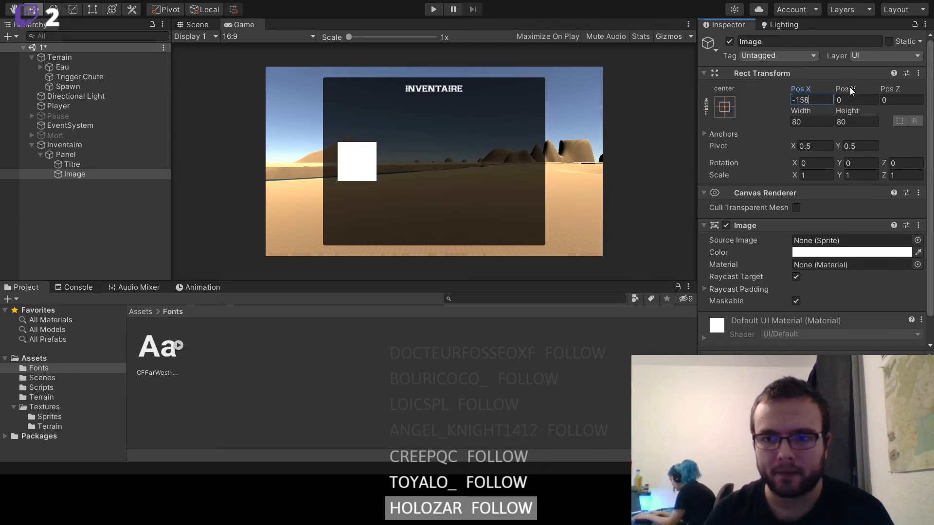
{"action": "key", "text": "Return"}
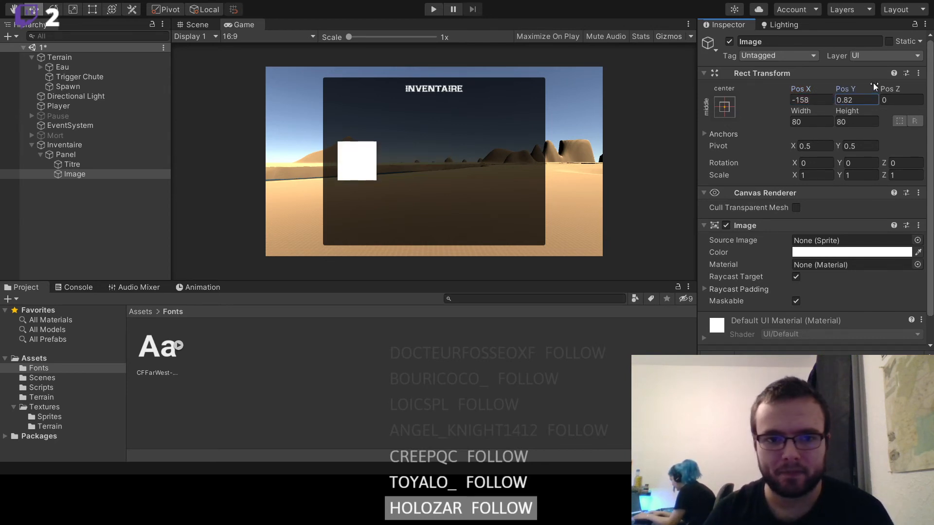
{"action": "left_click", "coordinate": [143, 97]}
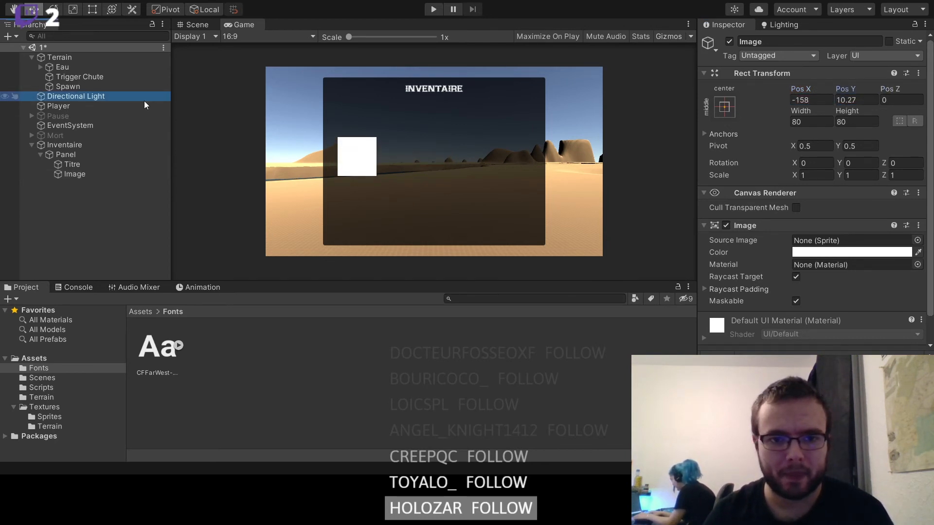
{"action": "left_click", "coordinate": [94, 175]}
{"action": "left_click_drag", "start_coordinate": [845, 94], "coordinate": [163, 193]}
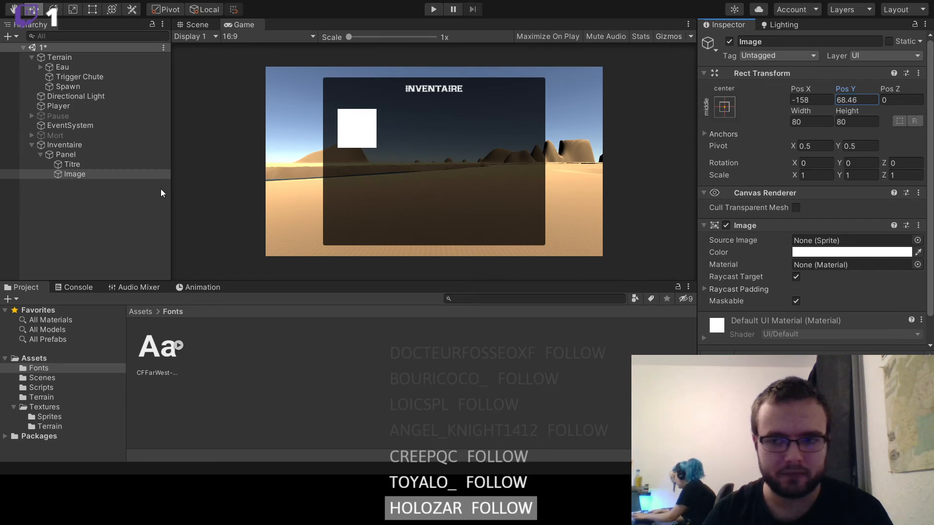
- Anchor the Image to the Panel's top-left corner and set its Pos X to 80
{"action": "left_click", "coordinate": [717, 107]}
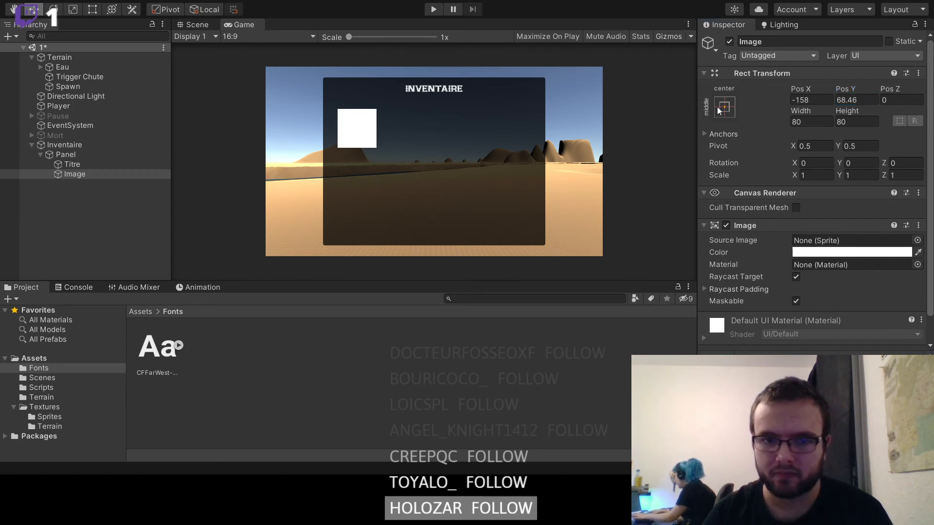
{"action": "left_click", "coordinate": [769, 201]}
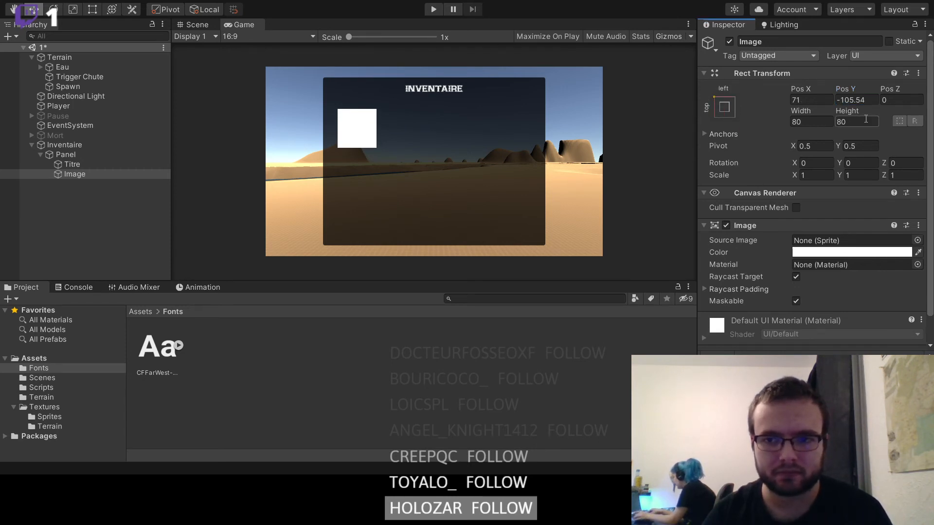
{"action": "left_click", "coordinate": [810, 101]}
{"action": "type", "text": "0"}
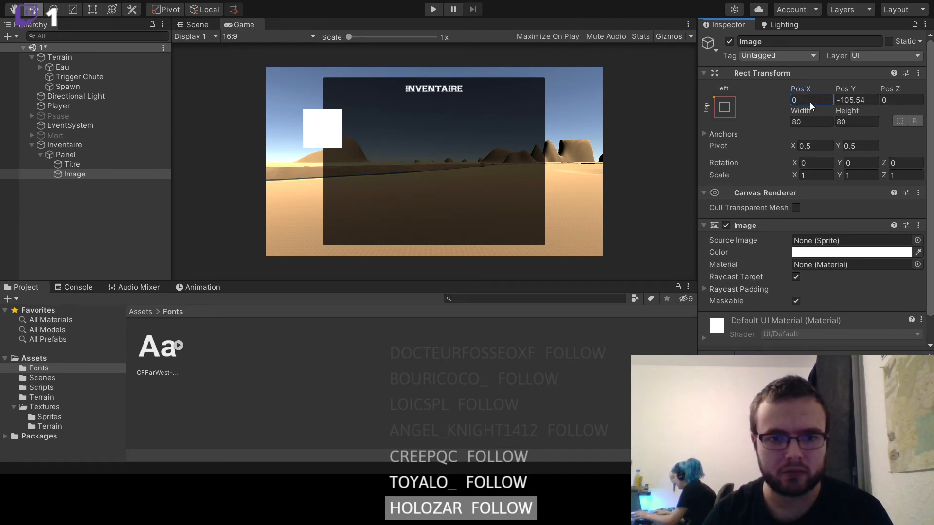
{"action": "key", "text": "BackSpace"}
{"action": "type", "text": "80"}
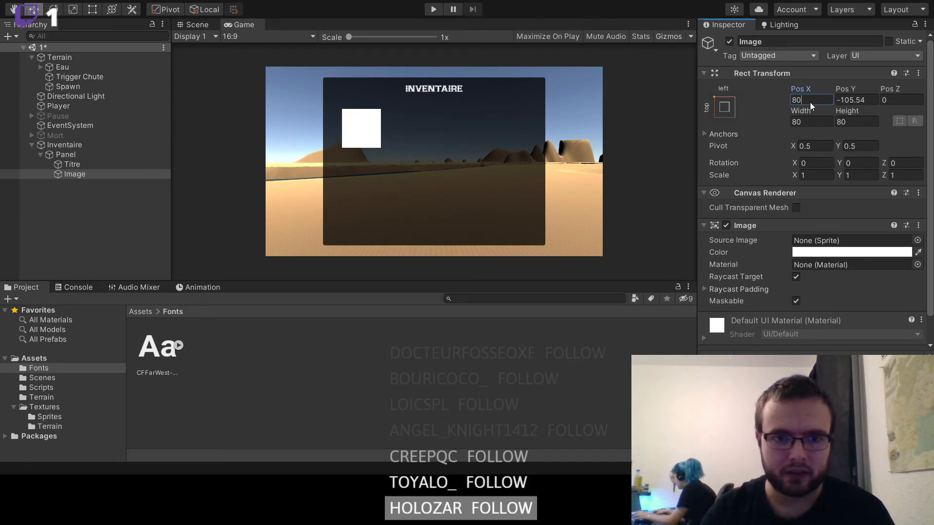
- Set the Image's Pos Y to -100
{"action": "left_click", "coordinate": [847, 100]}
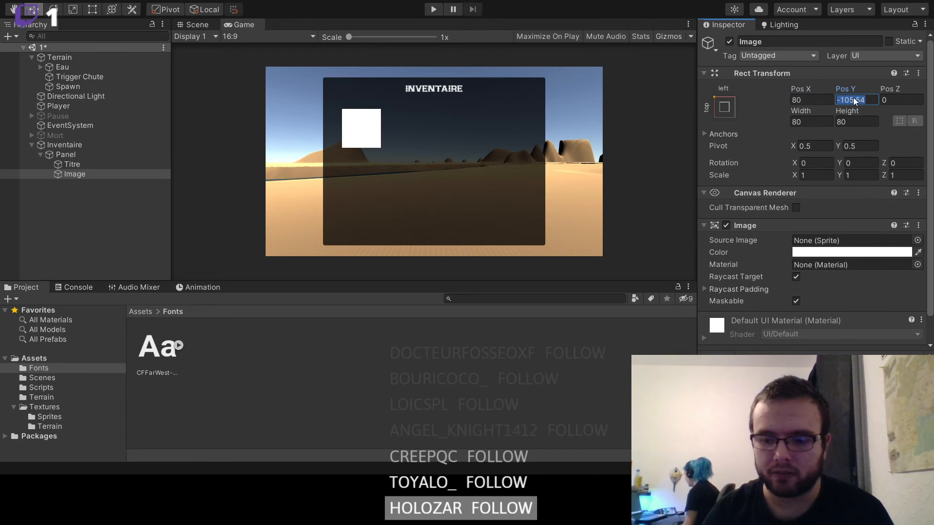
{"action": "type", "text": "0"}
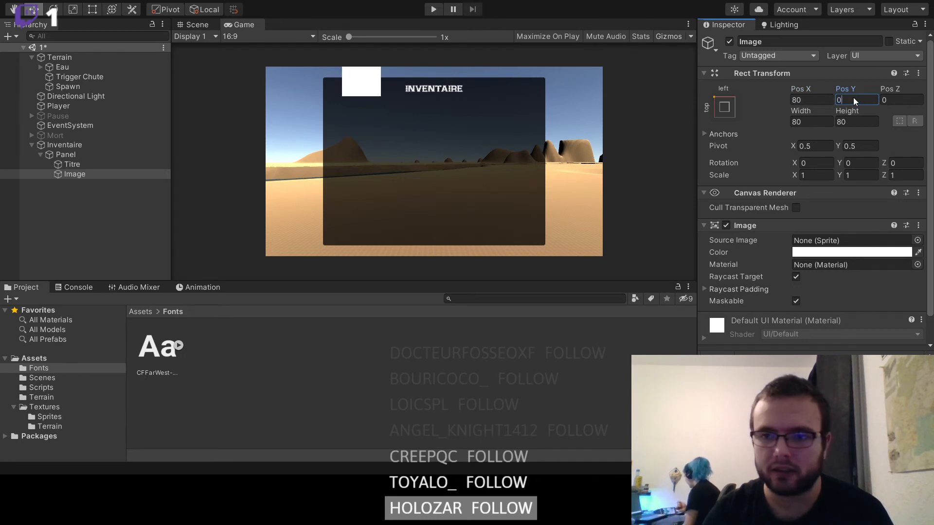
{"action": "type", "text": "-100"}
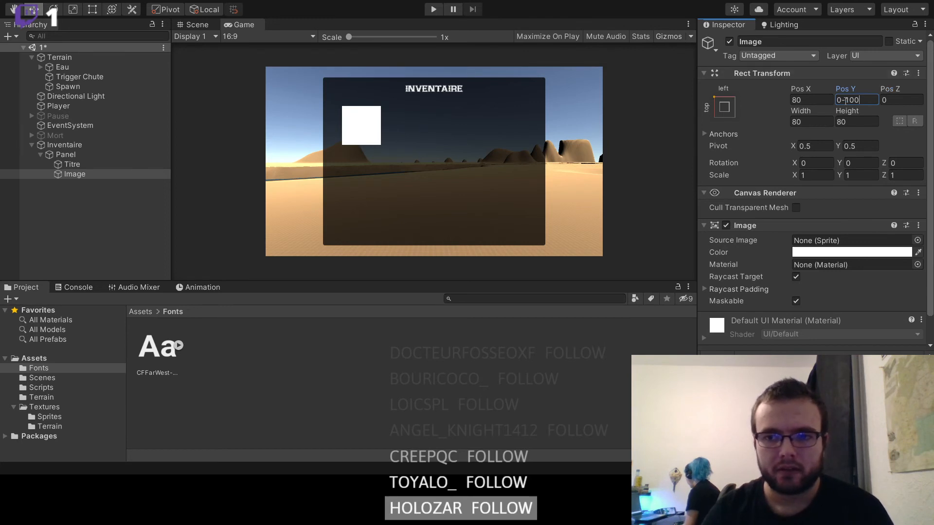
{"action": "left_click", "coordinate": [845, 101]}
{"action": "key", "text": "BackSpace"}
{"action": "key", "text": "BackSpace"}
{"action": "type", "text": "-"}
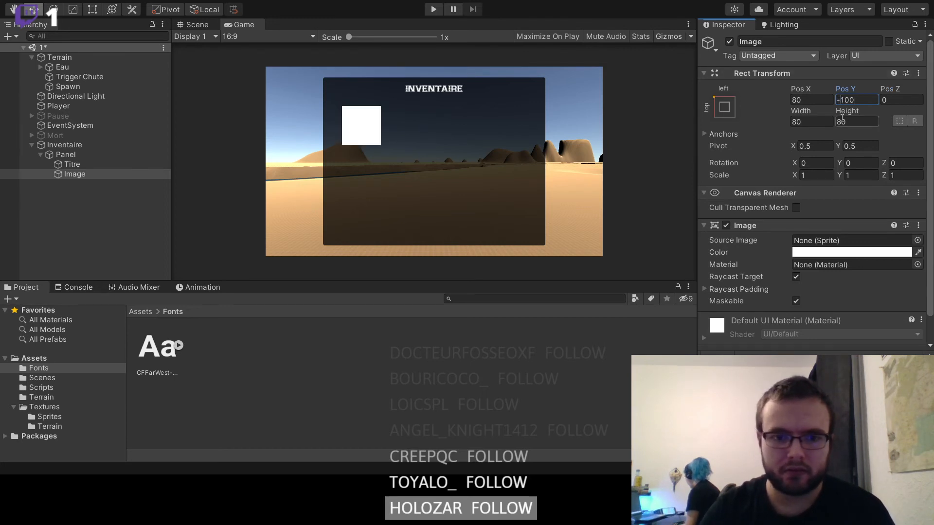
{"action": "left_click", "coordinate": [100, 202]}
- Rename the Image object under the Panel as Objet 1
{"action": "left_click", "coordinate": [81, 176]}
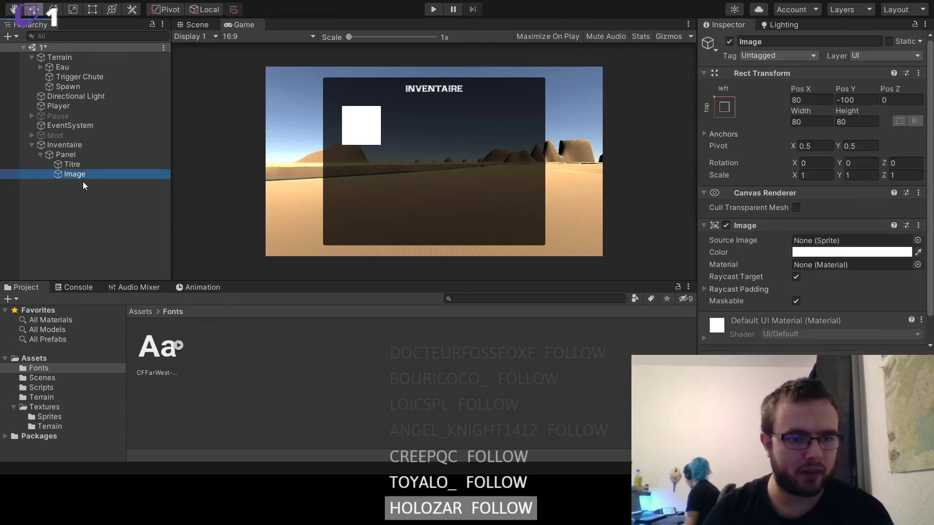
{"action": "left_click", "coordinate": [84, 174]}
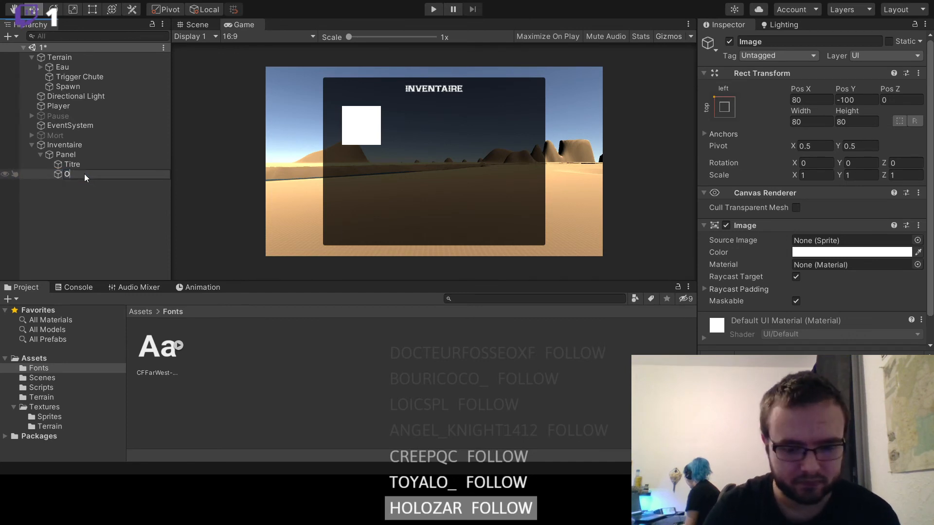
{"action": "type", "text": "Objet 1"}
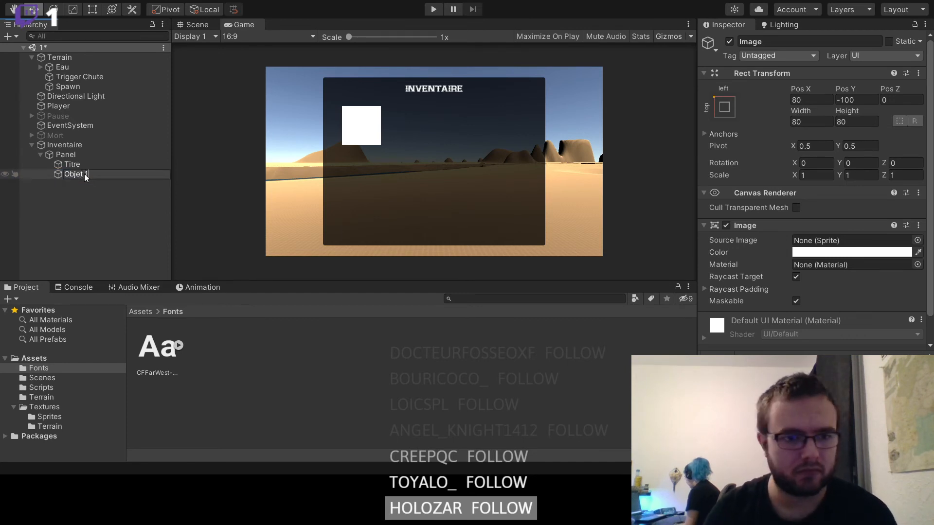
{"action": "left_click", "coordinate": [115, 209]}
- Add a Text object under Objet 1, anchored to its bottom-right corner with Pos X and Pos Y at 0
{"action": "left_click", "coordinate": [71, 170]}
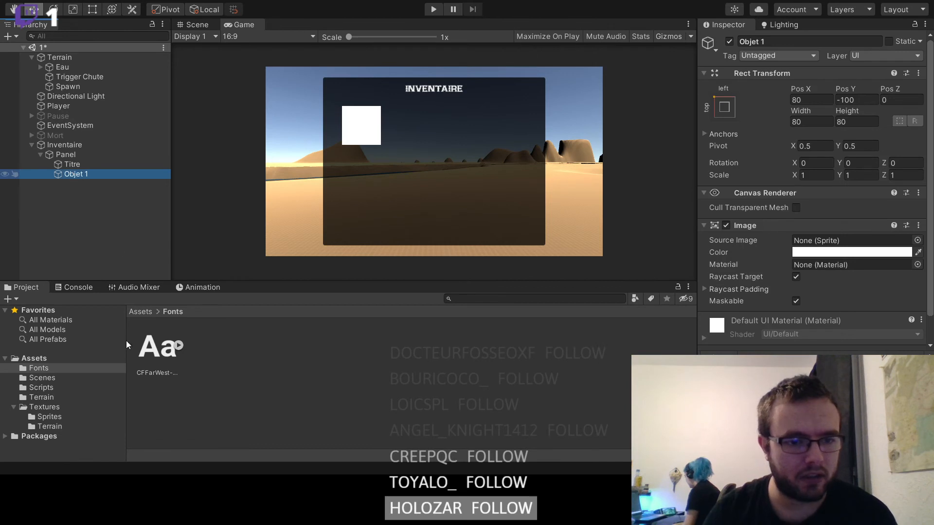
{"action": "left_click", "coordinate": [217, 174]}
{"action": "left_click", "coordinate": [724, 107]}
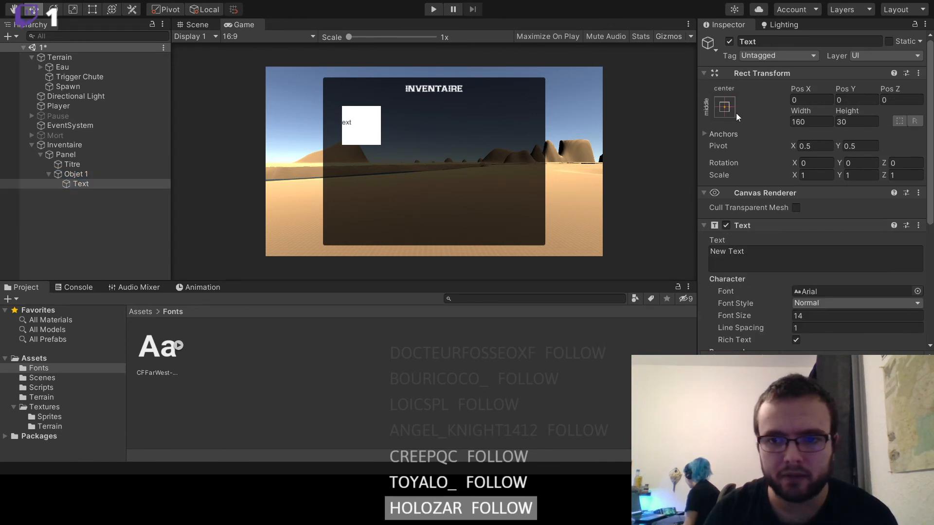
{"action": "left_click", "coordinate": [823, 247]}
{"action": "left_click", "coordinate": [815, 98]}
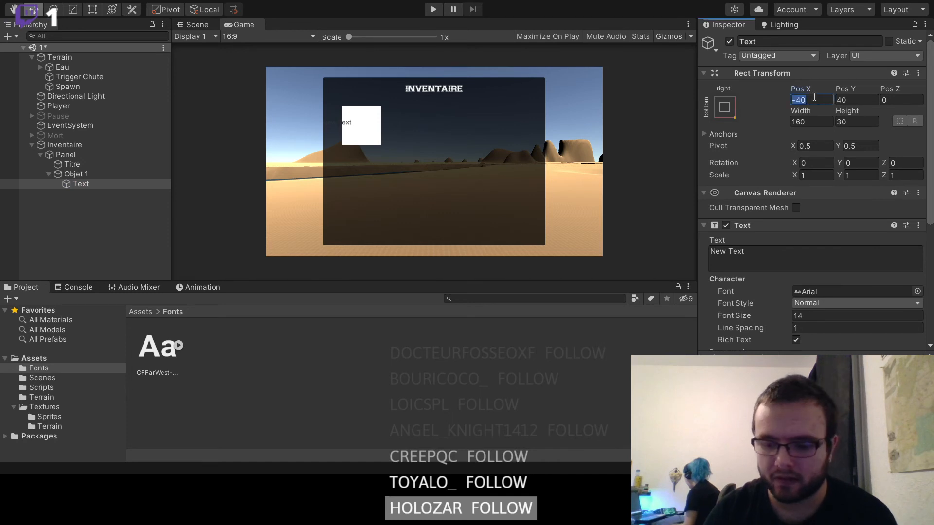
{"action": "type", "text": "0"}
{"action": "left_click", "coordinate": [862, 100]}
{"action": "type", "text": "0"}
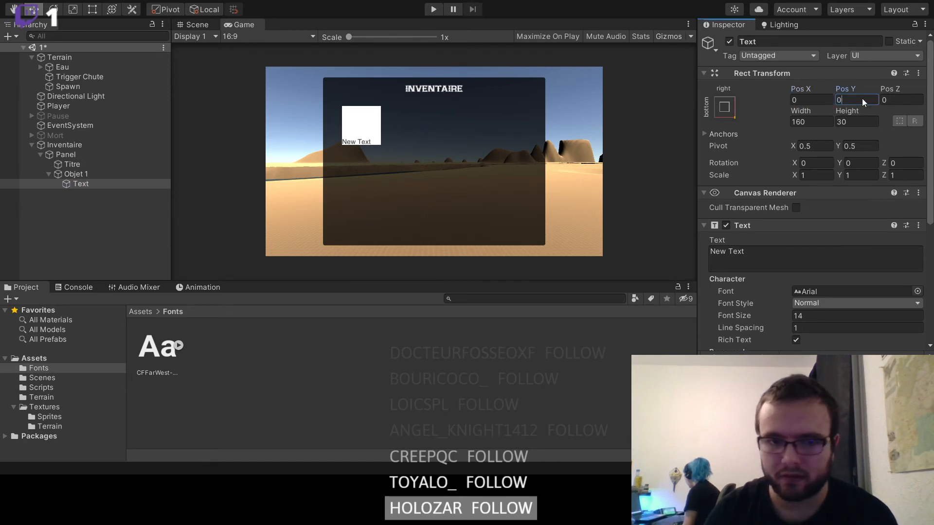
- Align the new text under Objet 1 to the right and bottom of its box
{"action": "scroll", "coordinate": [765, 144], "scroll_direction": "down", "scroll_amount": 4}
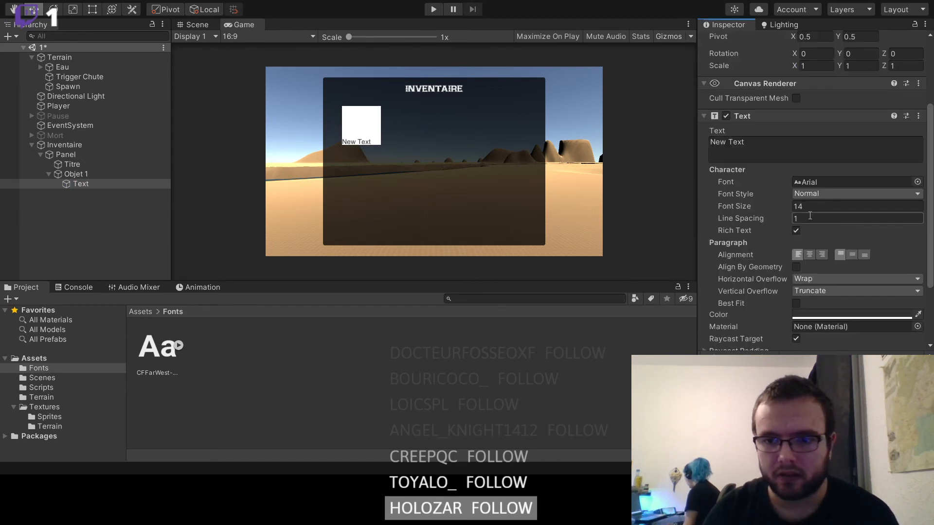
{"action": "left_click", "coordinate": [821, 254]}
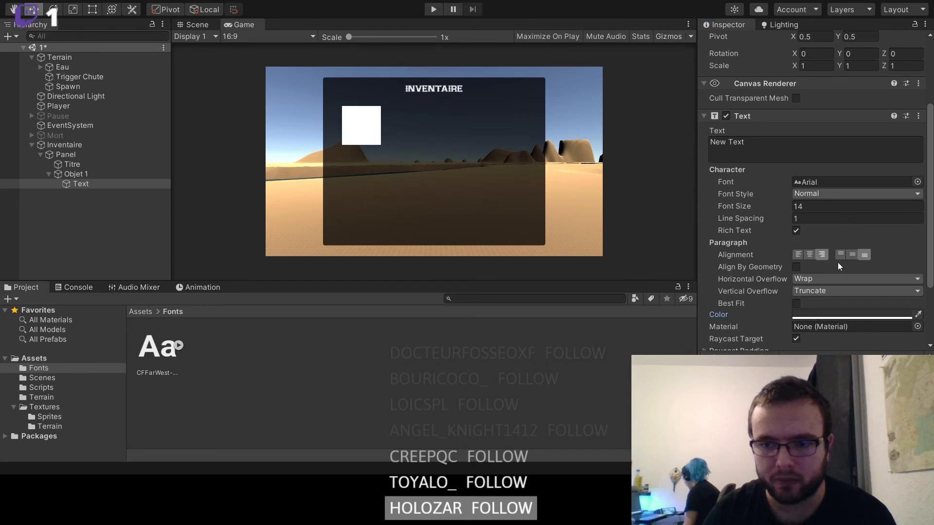
- Set the colour of the text under Objet 1 to white and centre it horizontally and vertically in its box
{"action": "left_click_drag", "start_coordinate": [837, 262], "coordinate": [788, 216]}
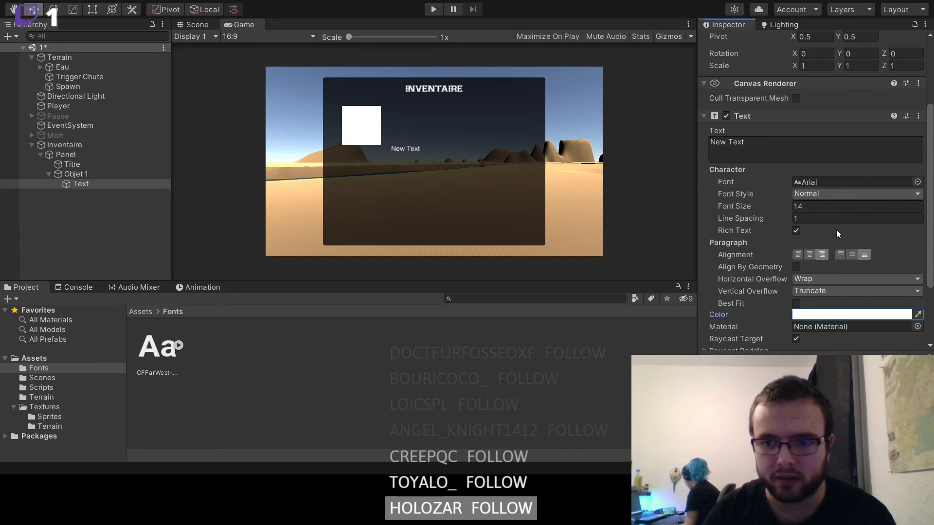
{"action": "scroll", "coordinate": [778, 219], "scroll_direction": "up", "scroll_amount": 5}
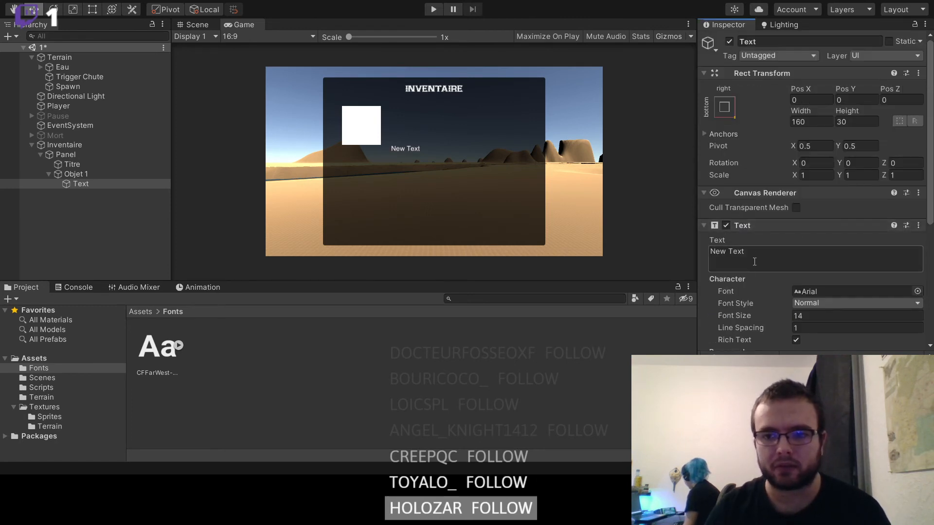
{"action": "scroll", "coordinate": [744, 287], "scroll_direction": "down", "scroll_amount": 5}
{"action": "left_click", "coordinate": [852, 256]}
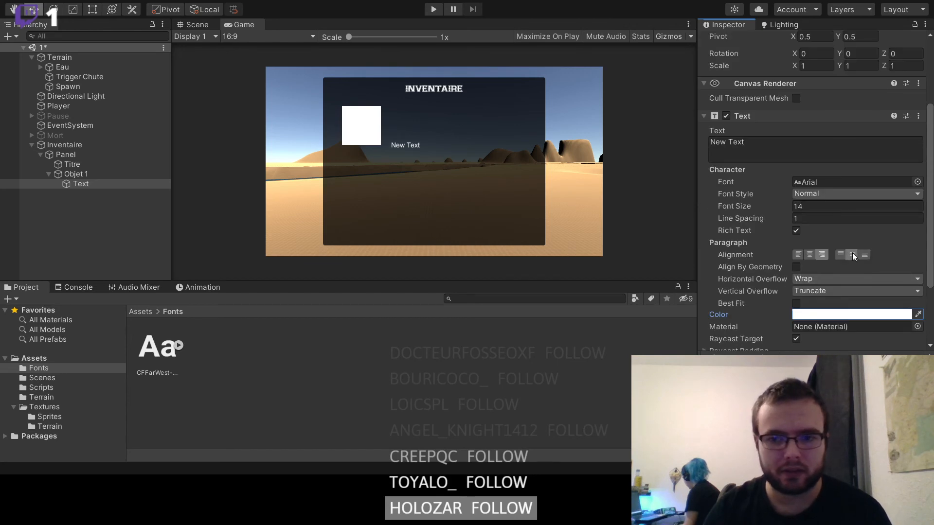
{"action": "left_click", "coordinate": [809, 255]}
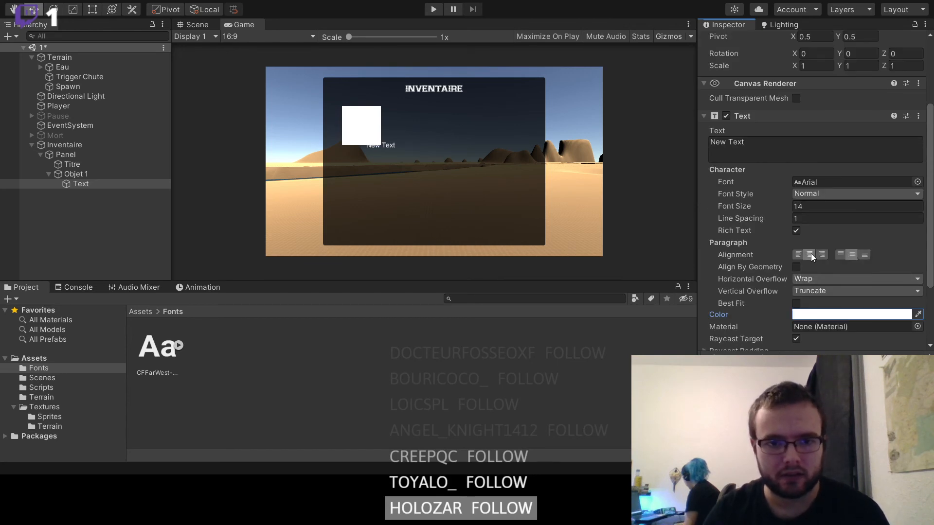
- Replace the Objet 1 label's content with 0 and assign it the CFFarWest-Regular font
{"action": "left_click", "coordinate": [756, 143]}
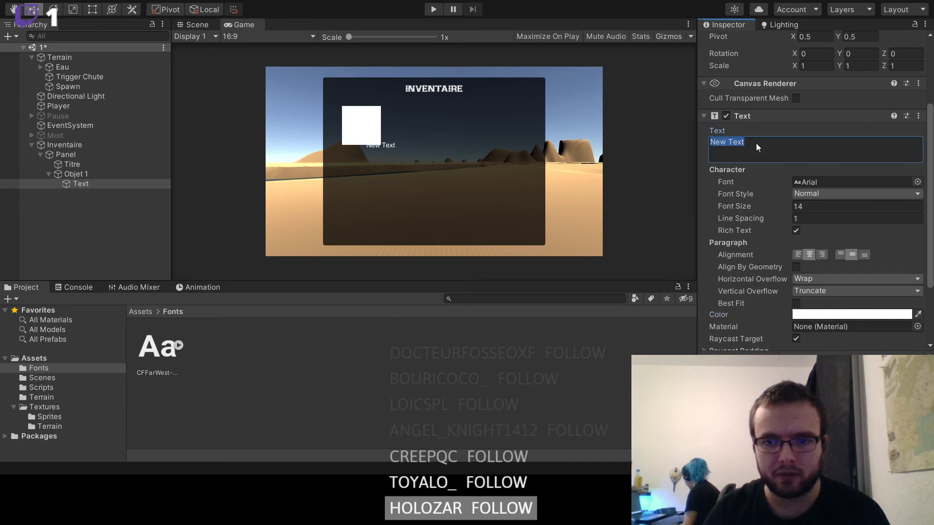
{"action": "type", "text": "0"}
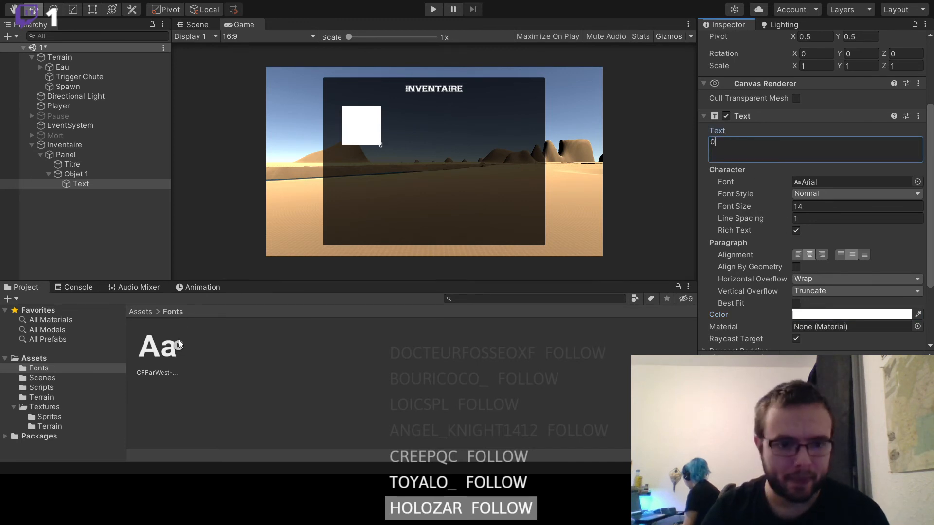
{"action": "left_click_drag", "start_coordinate": [160, 347], "coordinate": [810, 185]}
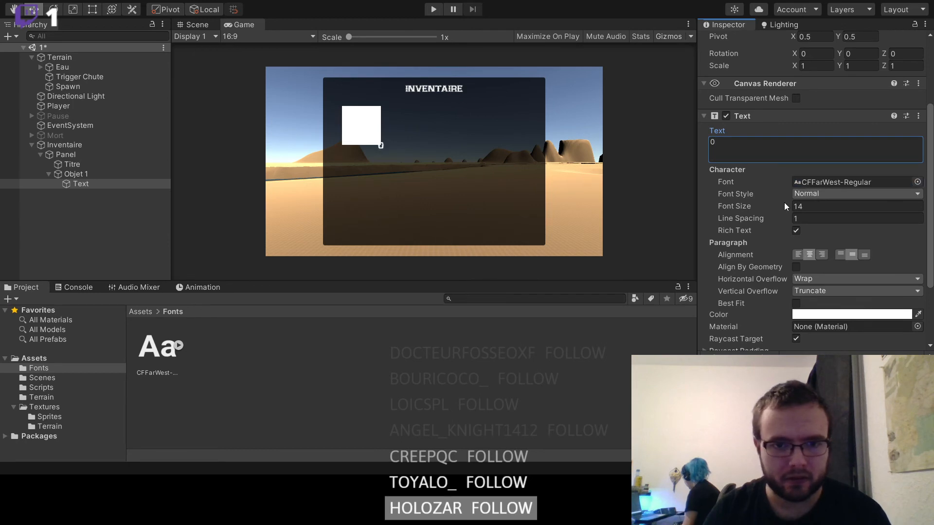
- Shift the Objet 1 label sideways by setting its Pos X to 9
{"action": "scroll", "coordinate": [744, 264], "scroll_direction": "up", "scroll_amount": 5}
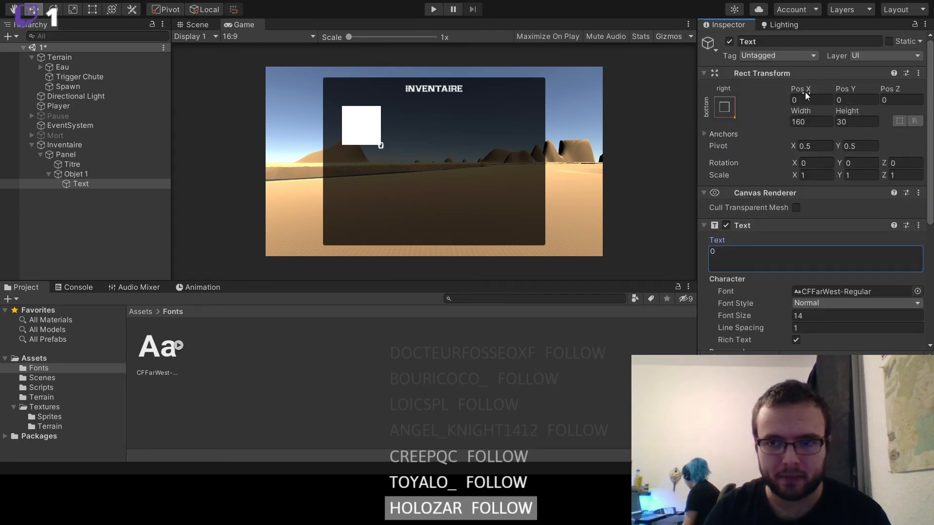
{"action": "left_click_drag", "start_coordinate": [805, 89], "coordinate": [859, 83]}
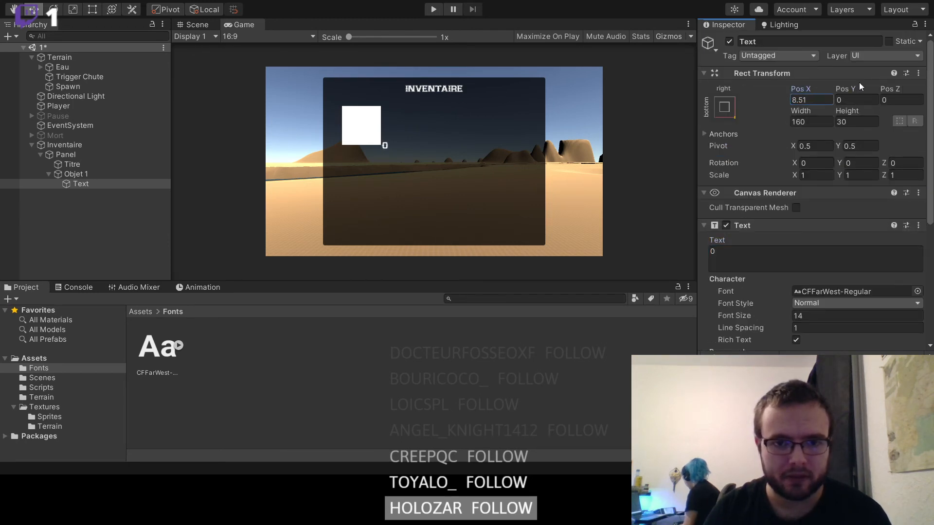
{"action": "double_click", "coordinate": [823, 98]}
{"action": "type", "text": "9"}
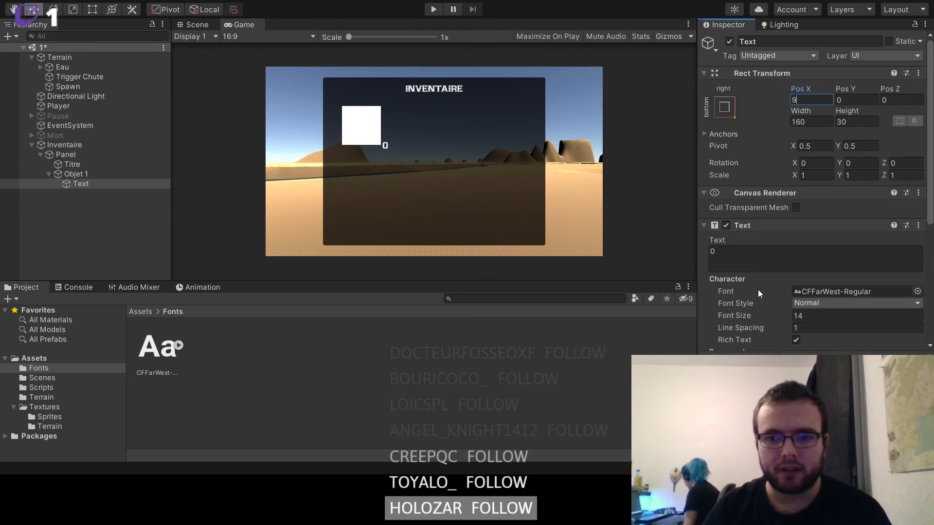
{"action": "scroll", "coordinate": [758, 287], "scroll_direction": "down", "scroll_amount": 5}
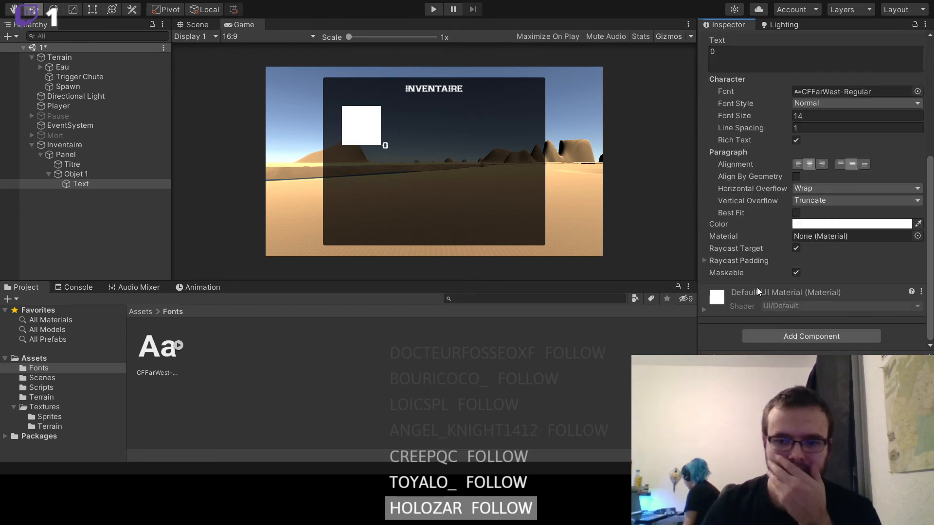
{"action": "left_click", "coordinate": [90, 241]}
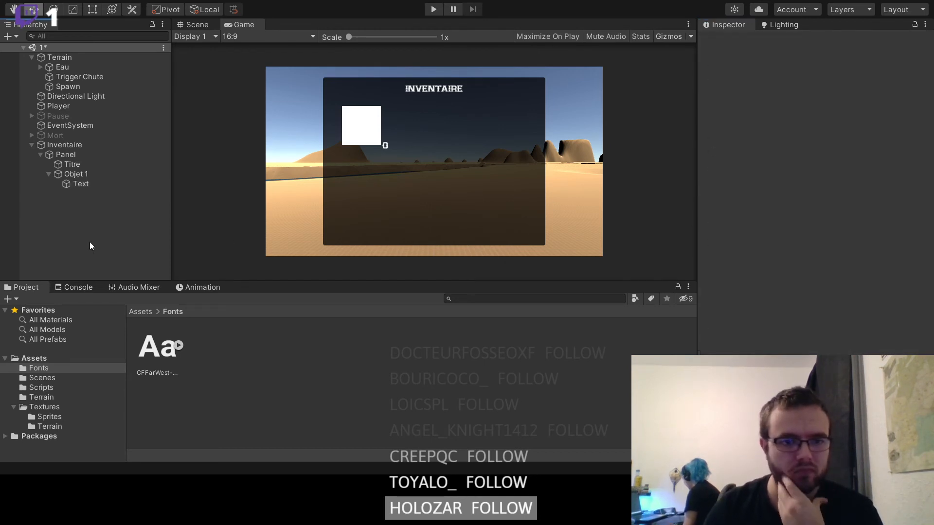
- Duplicate Objet 1 with its label and anchor the copy to the top centre of the Panel
{"action": "left_click", "coordinate": [49, 174]}
{"action": "left_click", "coordinate": [77, 174]}
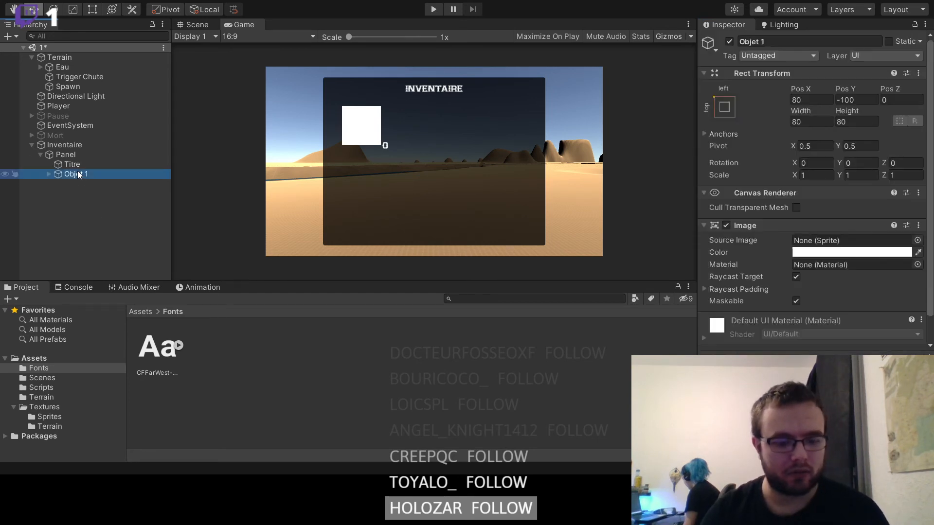
{"action": "key", "text": "ctrl+d"}
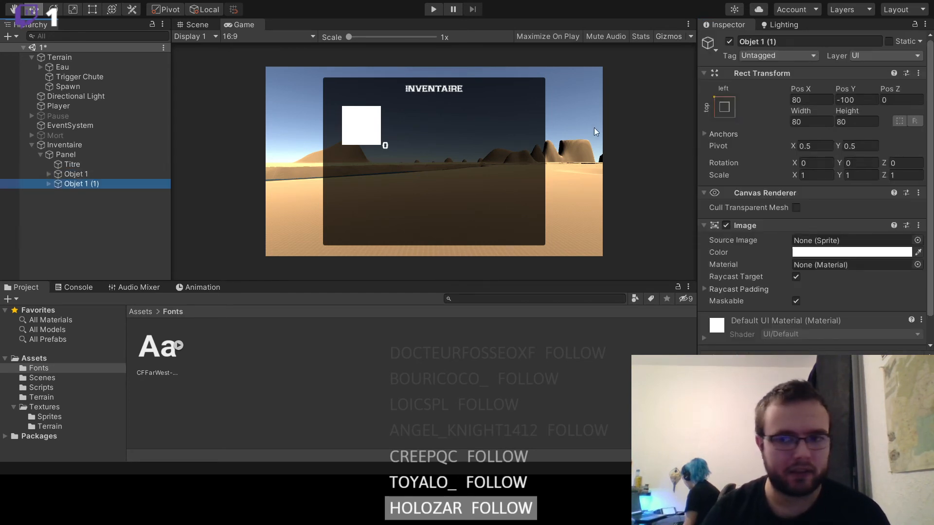
{"action": "left_click", "coordinate": [722, 108]}
{"action": "left_click", "coordinate": [794, 198]}
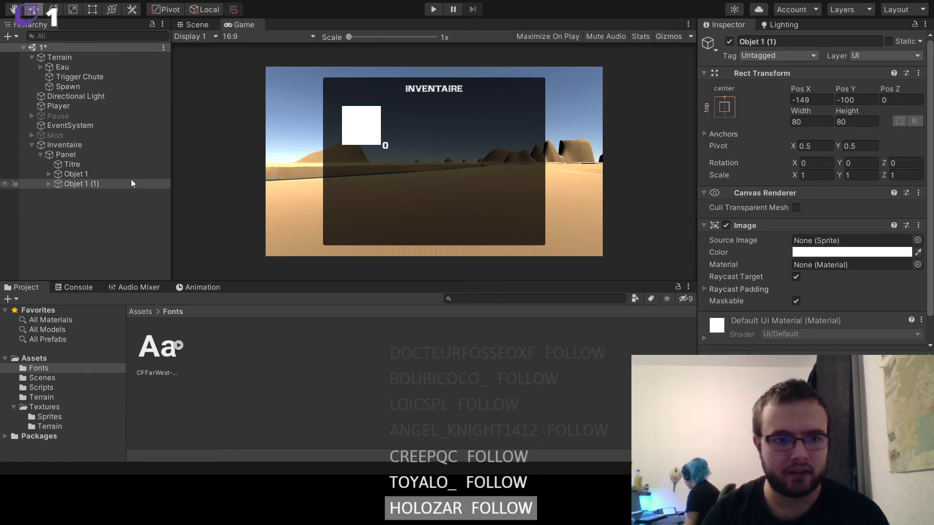
- Rename the duplicated slot as Objet 2
{"action": "left_click", "coordinate": [96, 184]}
{"action": "type", "text": "Objet2"}
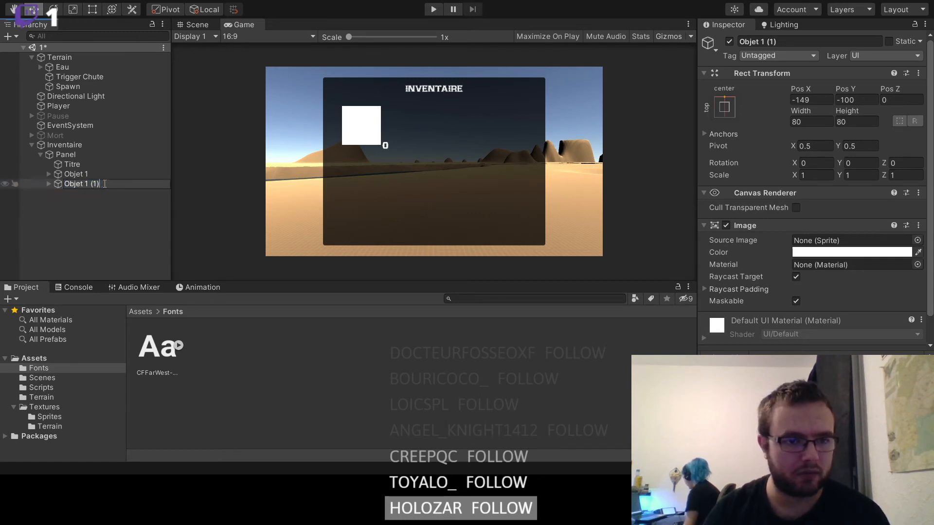
{"action": "left_click", "coordinate": [87, 194]}
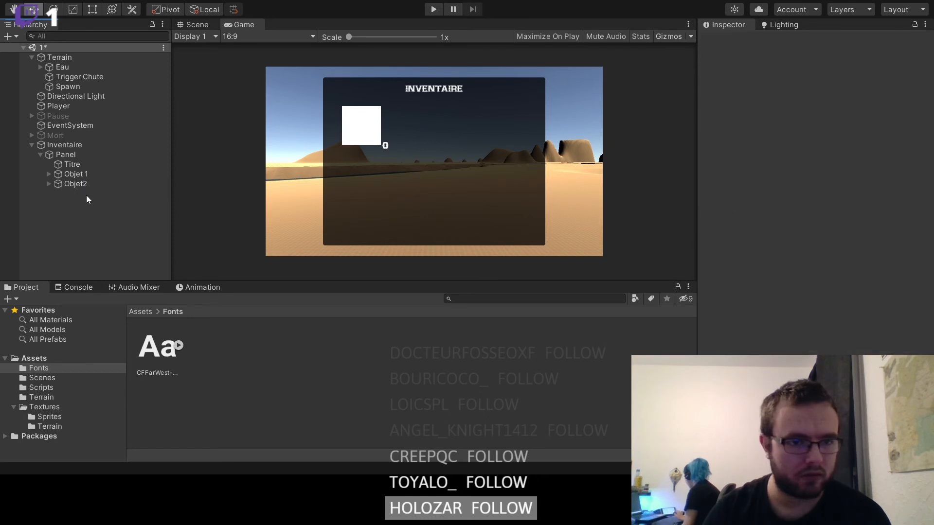
{"action": "left_click", "coordinate": [86, 185]}
{"action": "left_click", "coordinate": [84, 184]}
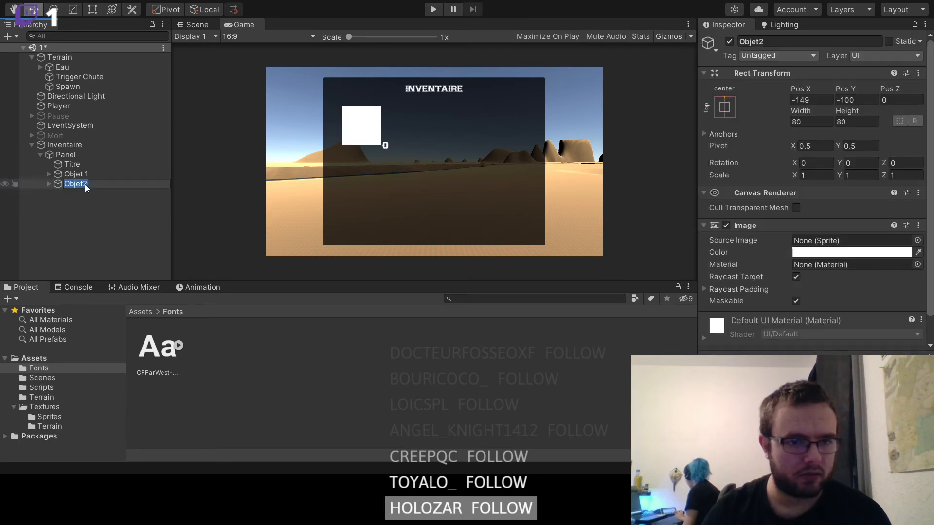
{"action": "left_click", "coordinate": [83, 184]}
{"action": "left_click", "coordinate": [73, 202]}
{"action": "left_click", "coordinate": [83, 184]}
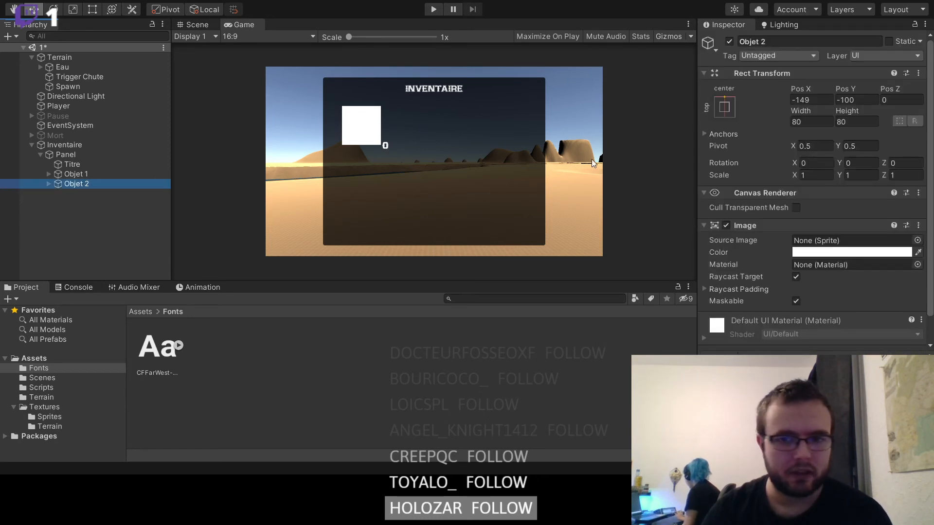
- Position Objet 2 at Pos X 0 and Pos Y -100
{"action": "left_click", "coordinate": [865, 99]}
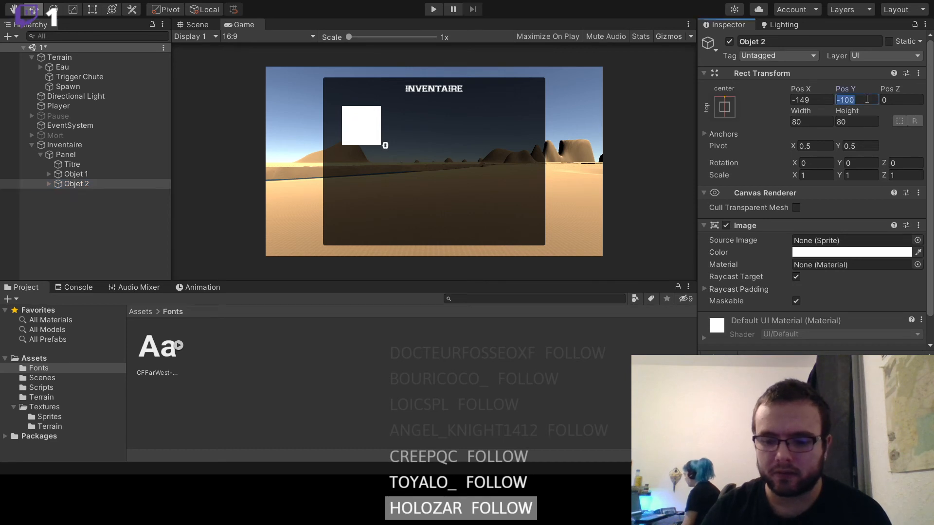
{"action": "type", "text": "0"}
{"action": "key", "text": "BackSpace"}
{"action": "type", "text": "-100"}
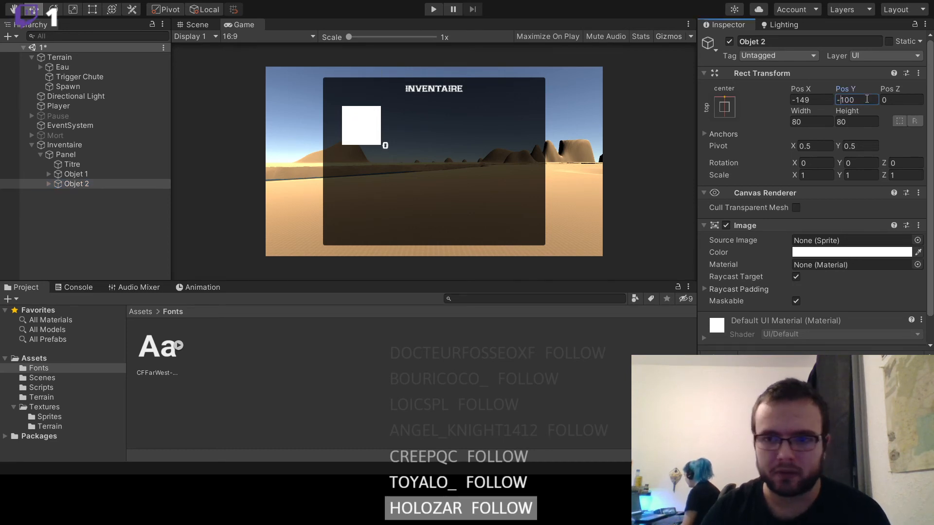
{"action": "key", "text": "Return"}
{"action": "left_click", "coordinate": [823, 99]}
{"action": "type", "text": "0"}
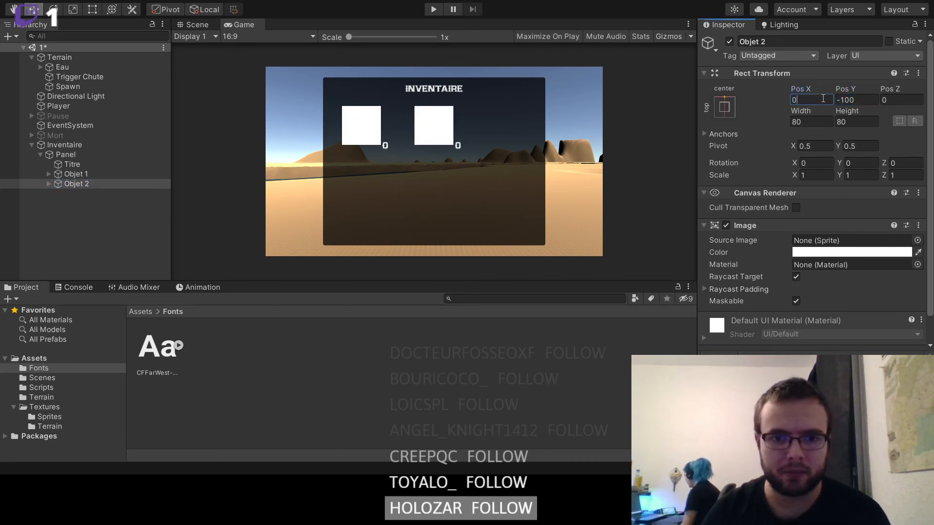
- Duplicate Objet 2 and rename the copy as Objet 3
{"action": "left_click", "coordinate": [93, 184]}
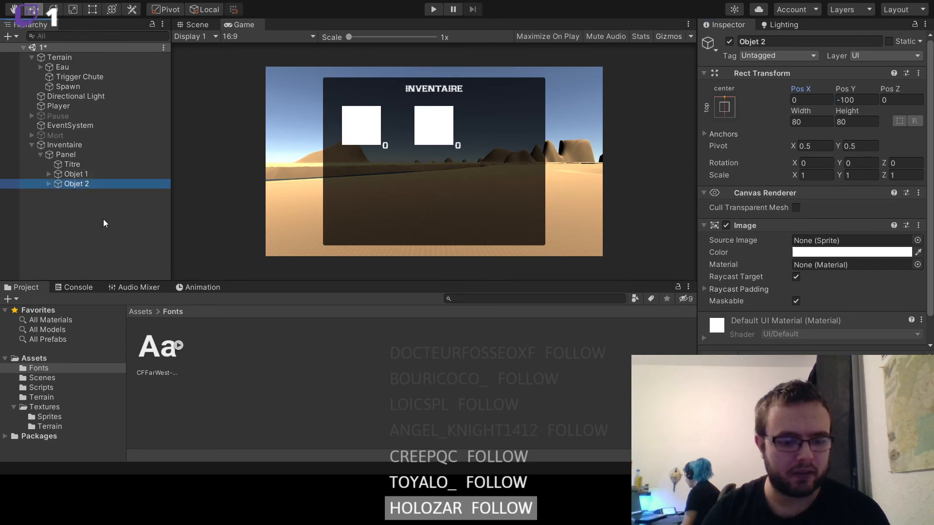
{"action": "key", "text": "ctrl+d"}
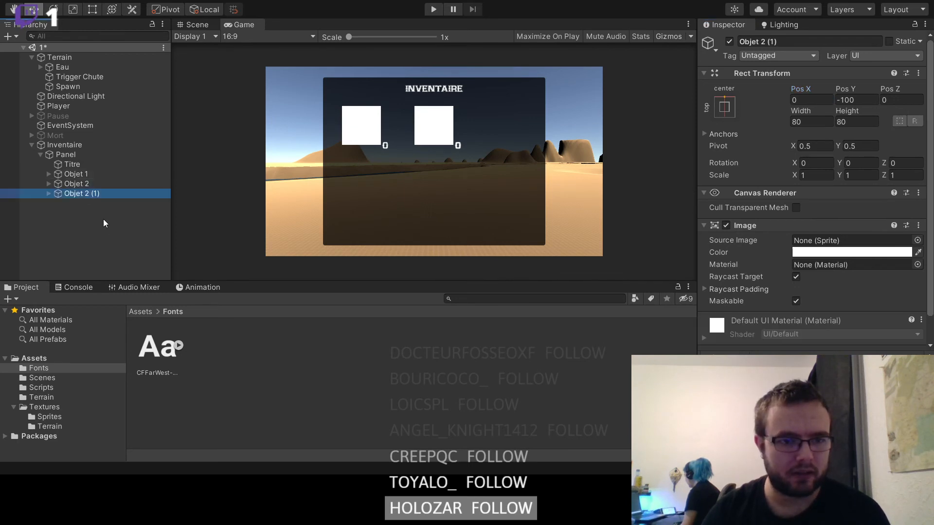
{"action": "left_click", "coordinate": [122, 193]}
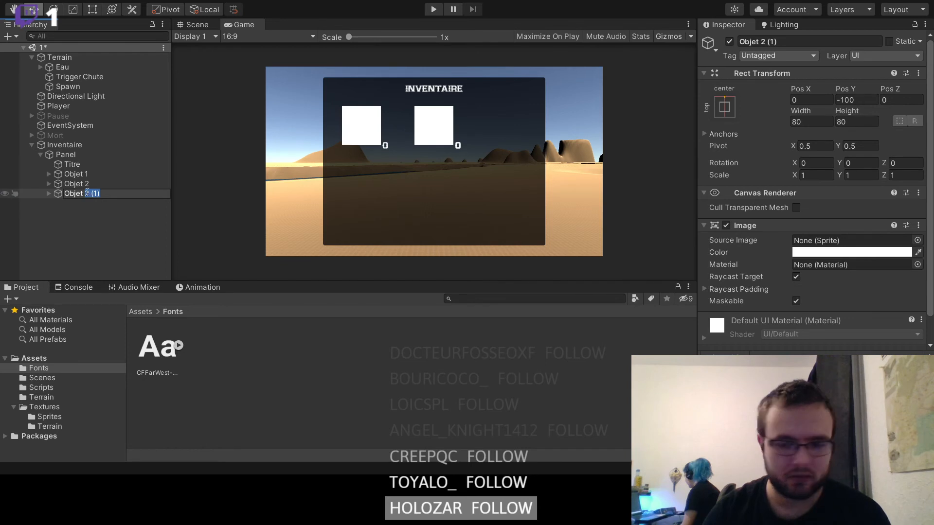
{"action": "type", "text": "3"}
{"action": "key", "text": "Return"}
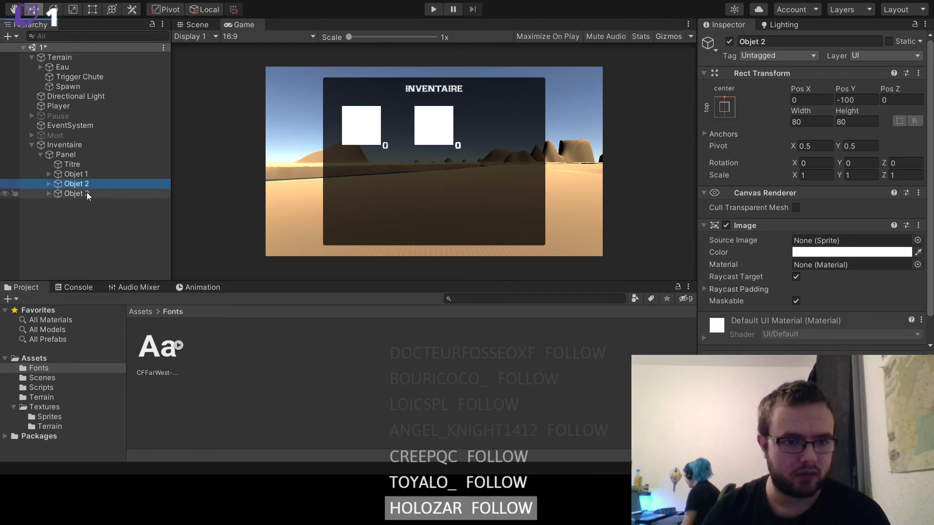
- Open the anchor presets for Objet 3
{"action": "left_click", "coordinate": [725, 107]}
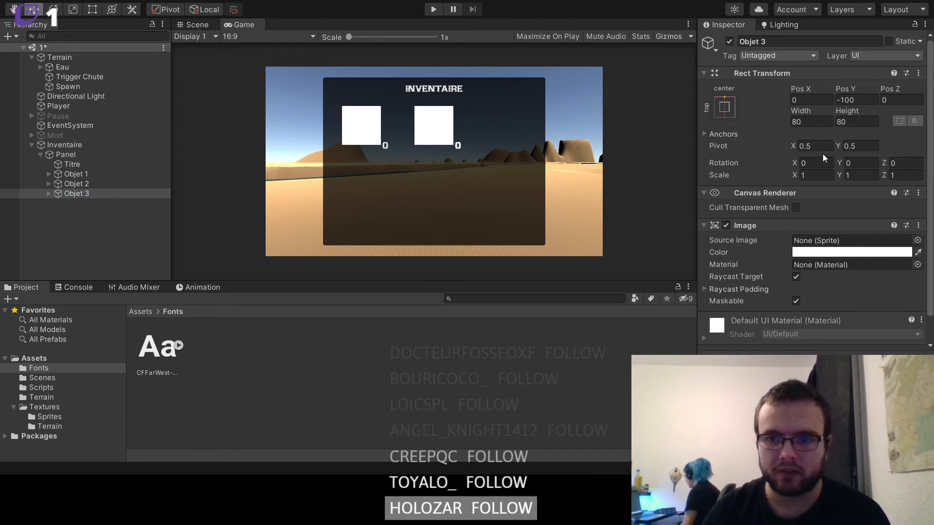
- Anchor Objet 3 to the top right of the inventory panel and set its Pos X to -80
{"action": "left_click", "coordinate": [826, 197]}
{"action": "left_click", "coordinate": [857, 100]}
{"action": "left_click", "coordinate": [813, 100]}
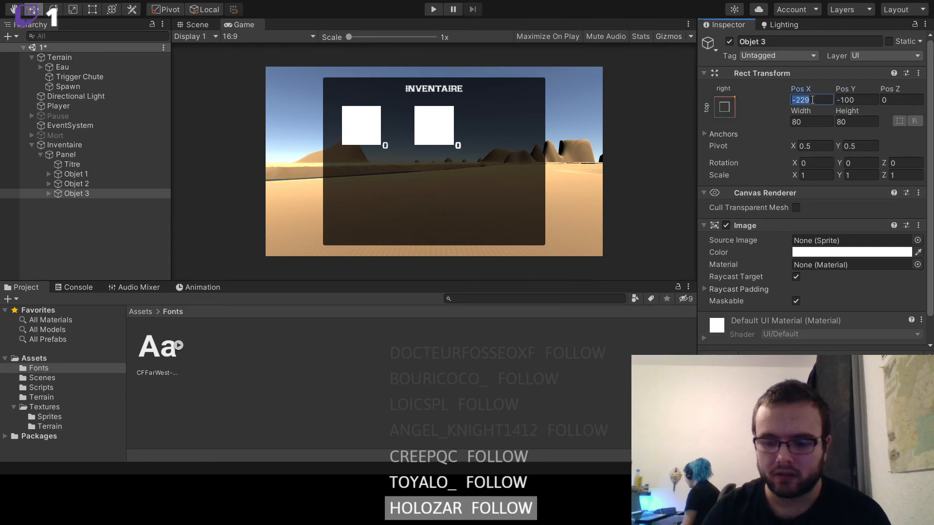
{"action": "type", "text": "0"}
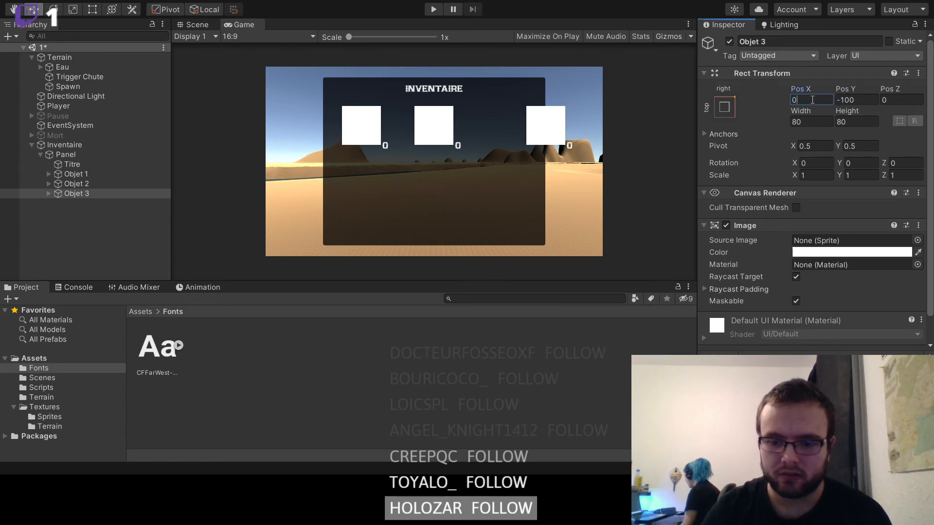
{"action": "type", "text": "-150"}
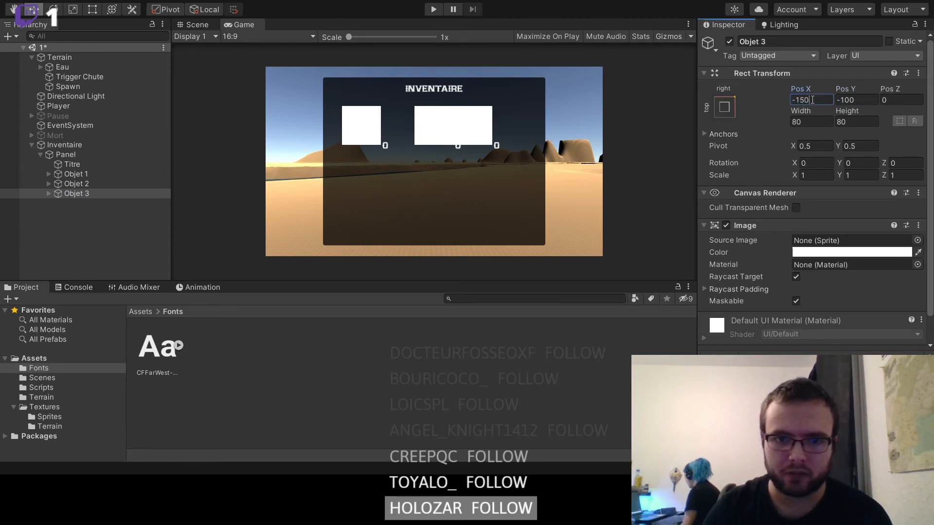
{"action": "left_click", "coordinate": [80, 173]}
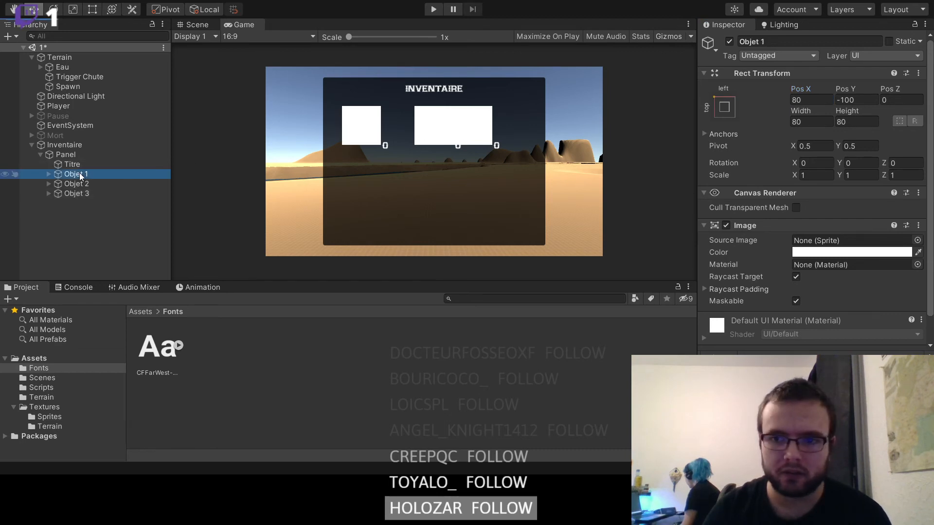
{"action": "left_click", "coordinate": [82, 193]}
{"action": "left_click", "coordinate": [821, 100]}
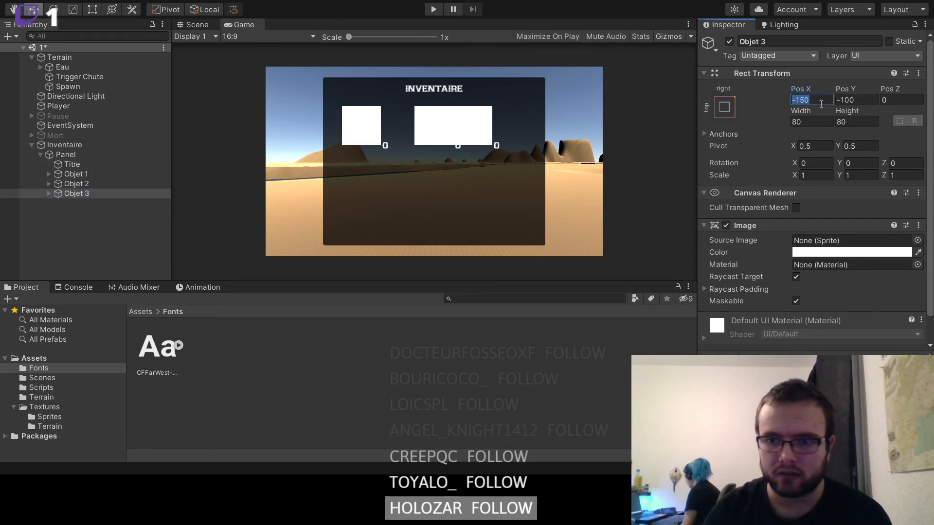
{"action": "type", "text": "-80"}
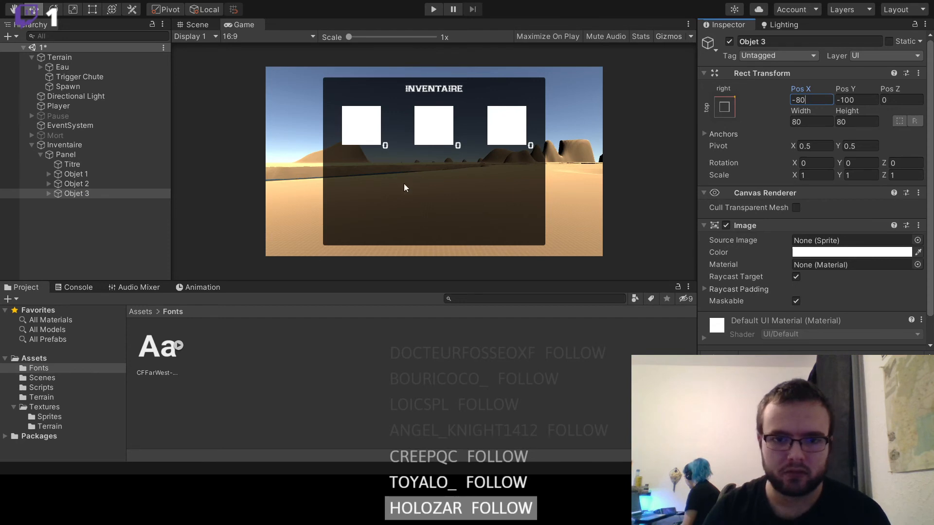
{"action": "left_click", "coordinate": [120, 229]}
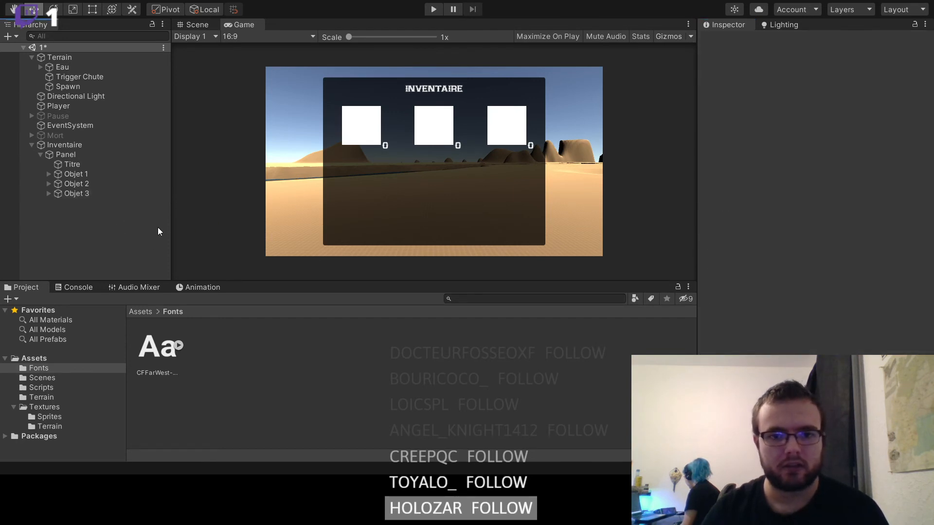
- Duplicate Objet 1, Objet 2 and Objet 3 and set the copies' Pos Y to -250
{"action": "left_click", "coordinate": [100, 174]}
{"action": "left_click", "coordinate": [100, 194], "text": "shift"}
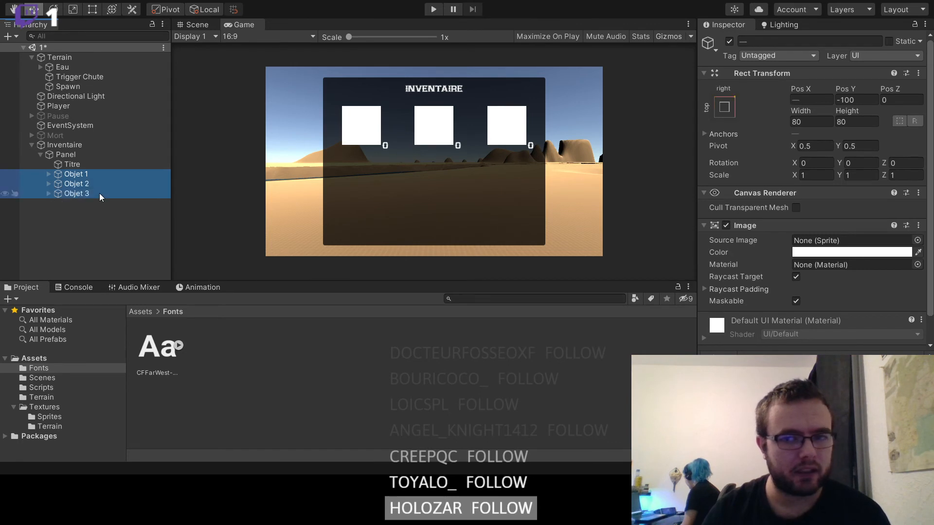
{"action": "key", "text": "ctrl+d"}
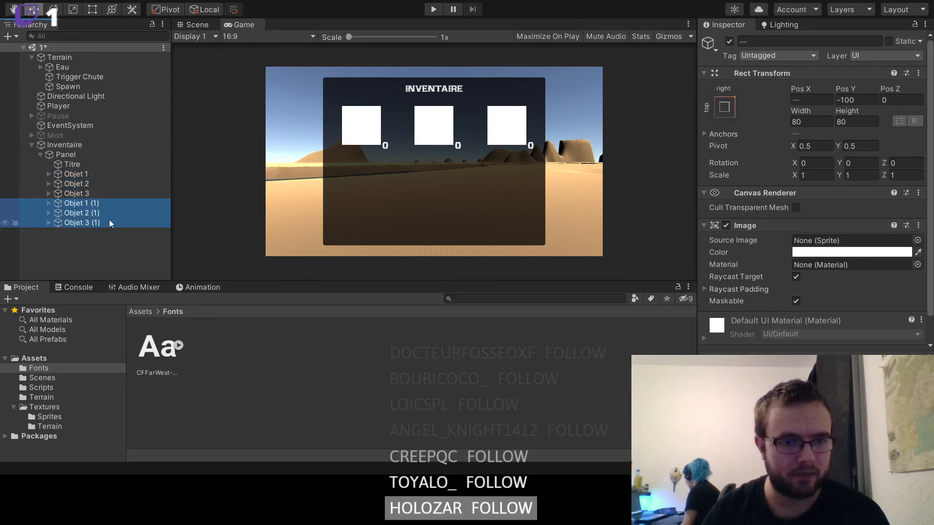
{"action": "left_click", "coordinate": [859, 100]}
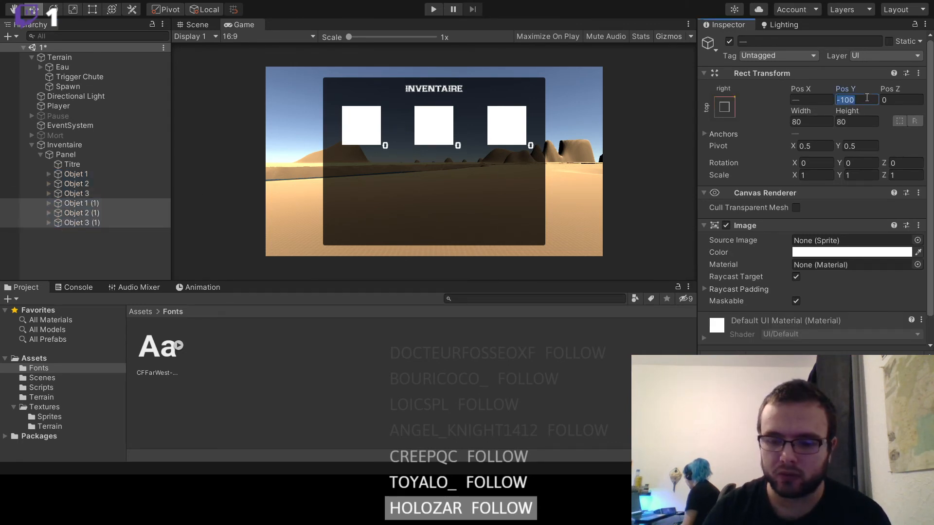
{"action": "type", "text": "-200"}
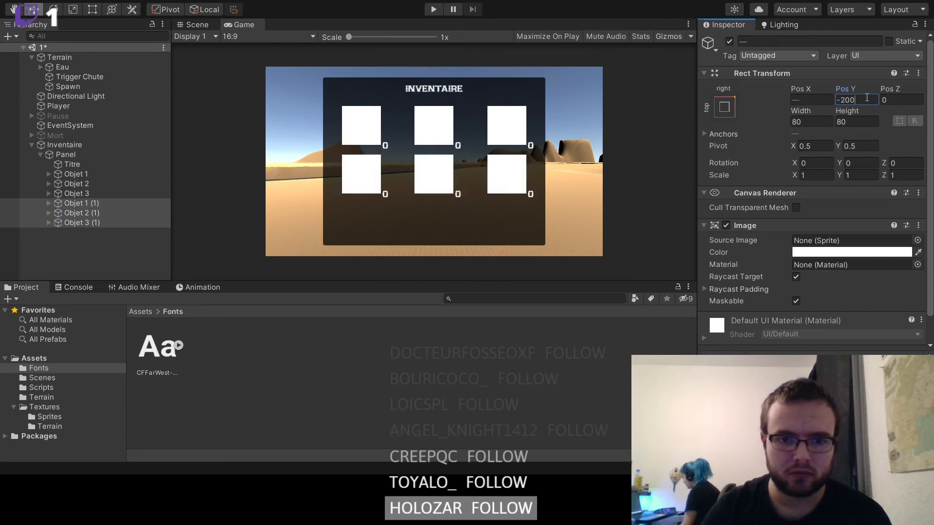
{"action": "key", "text": "BackSpace"}
{"action": "key", "text": "BackSpace"}
{"action": "type", "text": "50"}
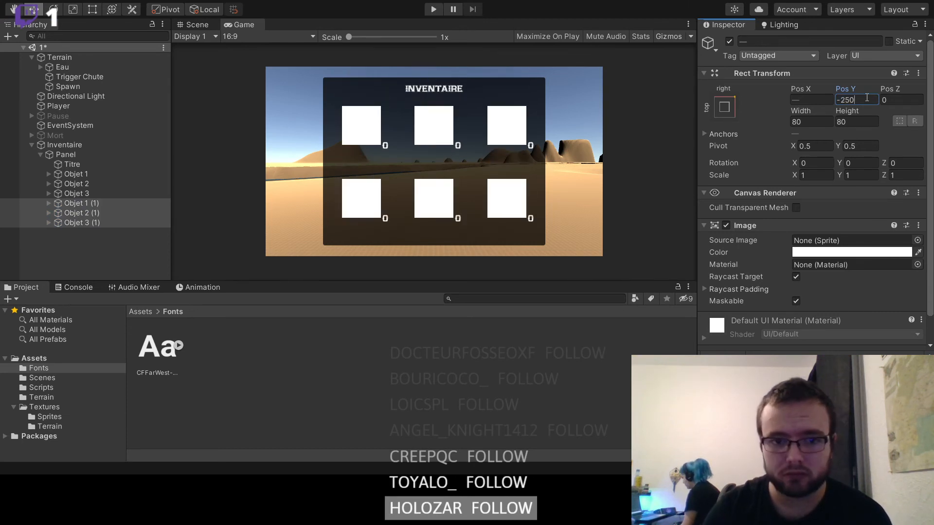
- Rename the copy of Objet 1 as Objet 4
{"action": "left_click", "coordinate": [79, 205]}
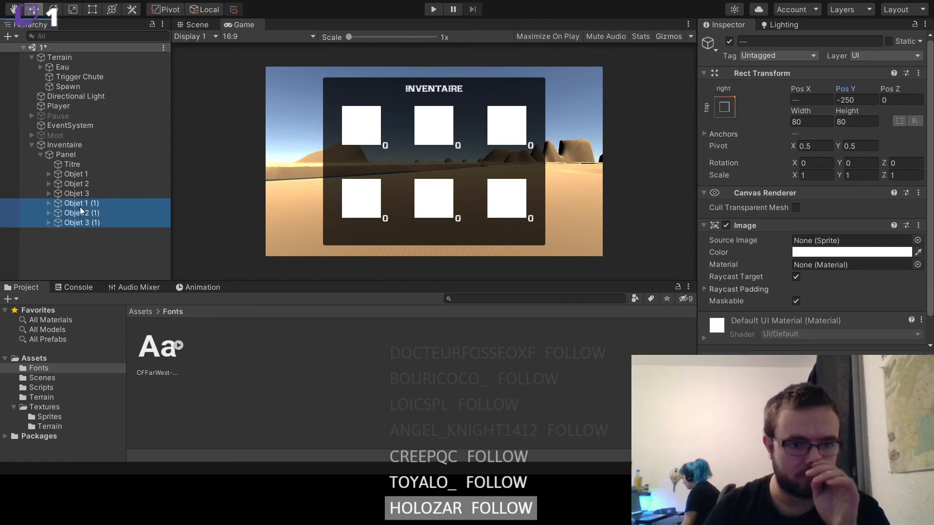
{"action": "left_click", "coordinate": [96, 208]}
{"action": "left_click_drag", "start_coordinate": [99, 203], "coordinate": [83, 203]}
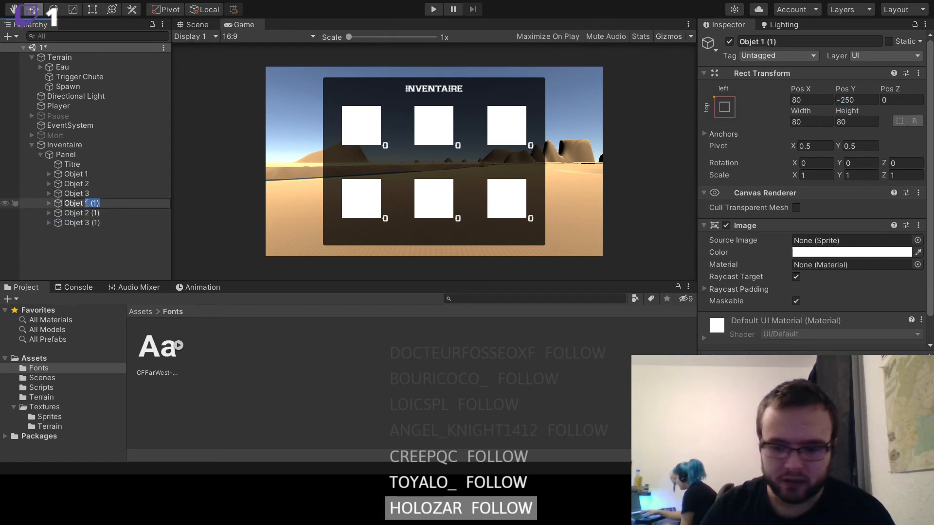
{"action": "type", "text": "4"}
- Rename the copy of Objet 2 as Objet 5
{"action": "left_click", "coordinate": [98, 214]}
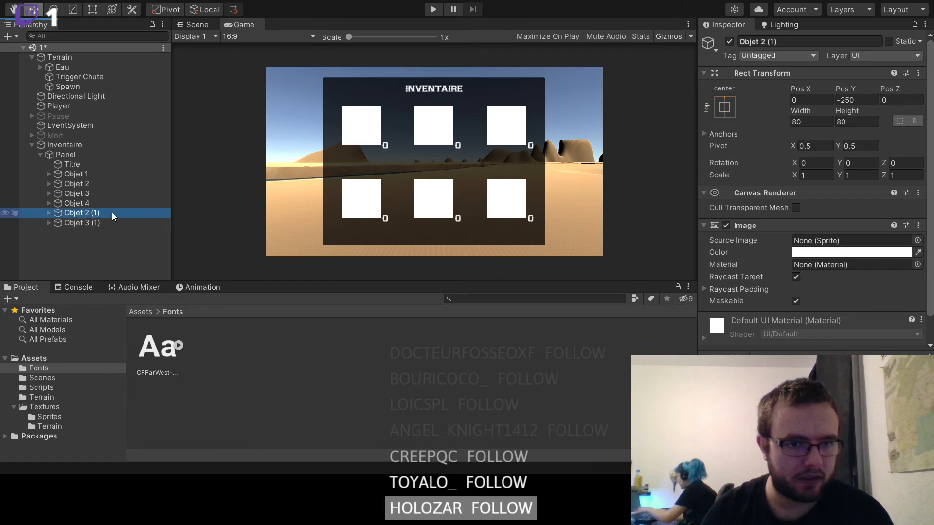
{"action": "left_click", "coordinate": [106, 212]}
{"action": "double_click", "coordinate": [96, 214]}
{"action": "left_click_drag", "start_coordinate": [96, 215], "coordinate": [86, 215]}
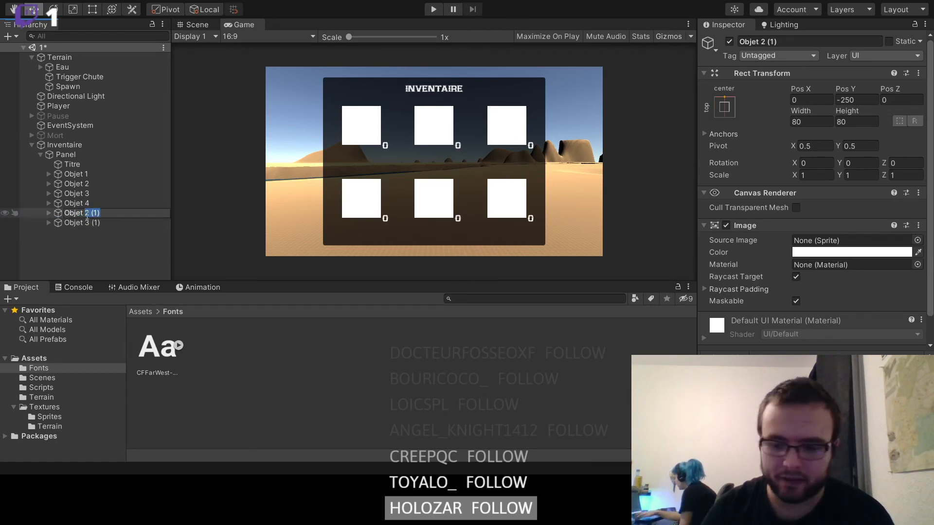
{"action": "type", "text": "5"}
- Rename the copy of Objet 3 as Objet 6 and clear the selection
{"action": "left_click", "coordinate": [86, 223]}
{"action": "left_click", "coordinate": [104, 222]}
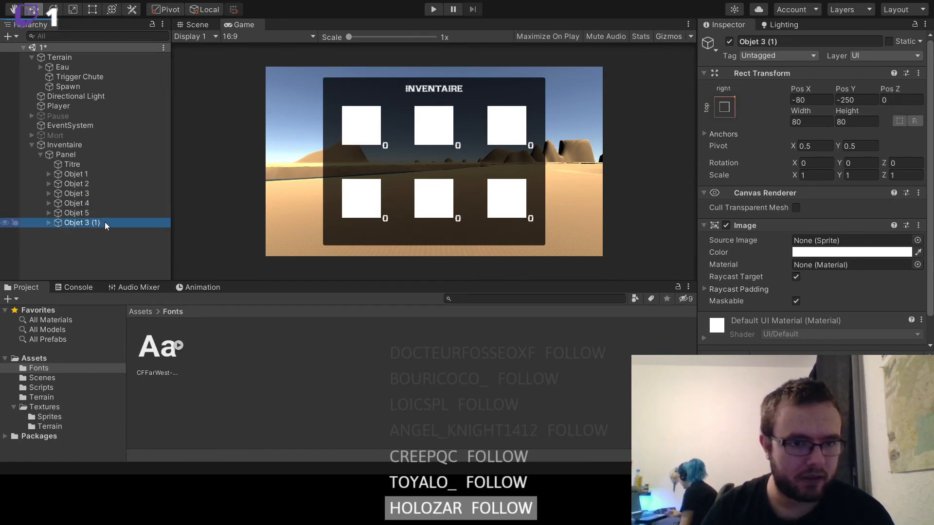
{"action": "left_click_drag", "start_coordinate": [100, 223], "coordinate": [89, 223]}
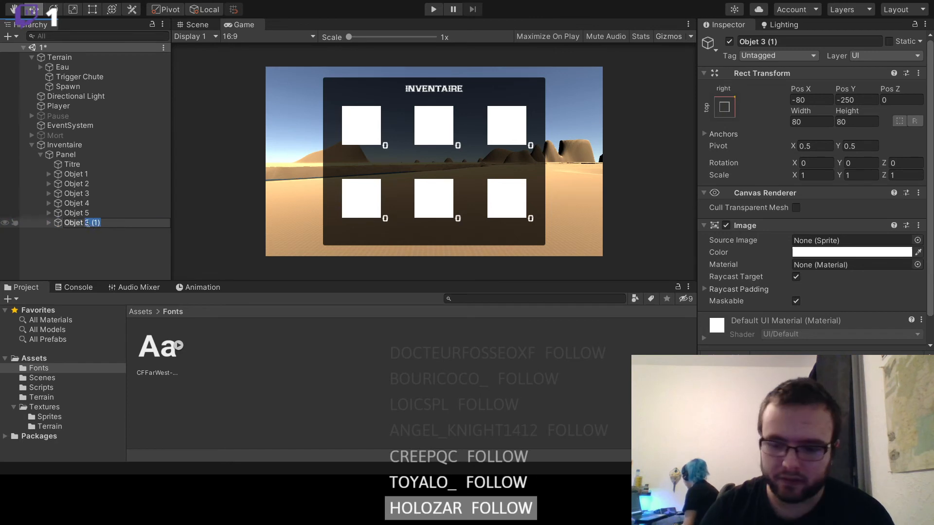
{"action": "type", "text": "6"}
{"action": "left_click", "coordinate": [95, 265]}
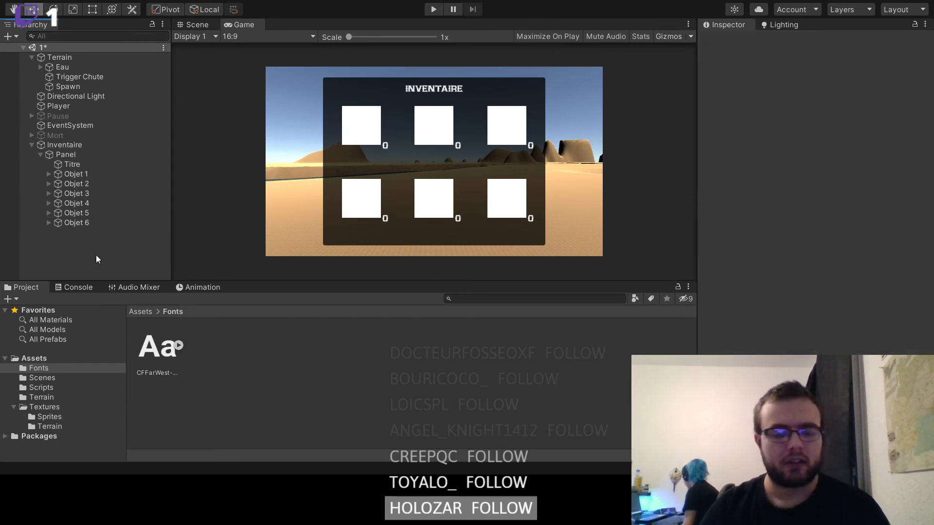
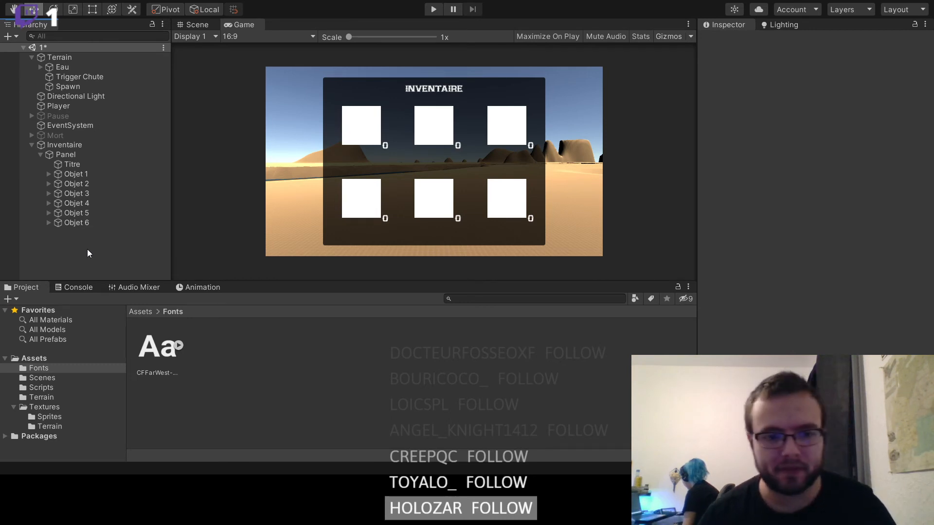
- Open the Sprites folder inside the project's Textures folder to look at its images
{"action": "left_click", "coordinate": [146, 311]}
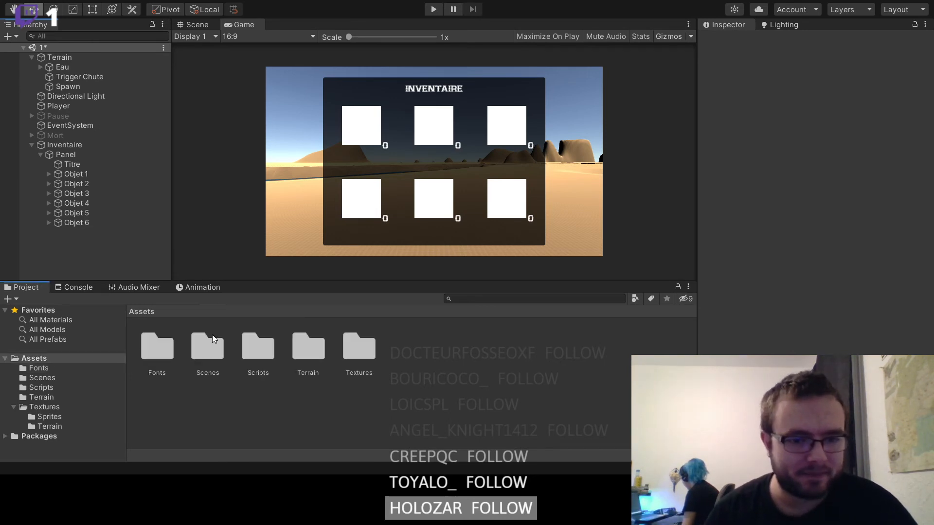
{"action": "double_click", "coordinate": [342, 343]}
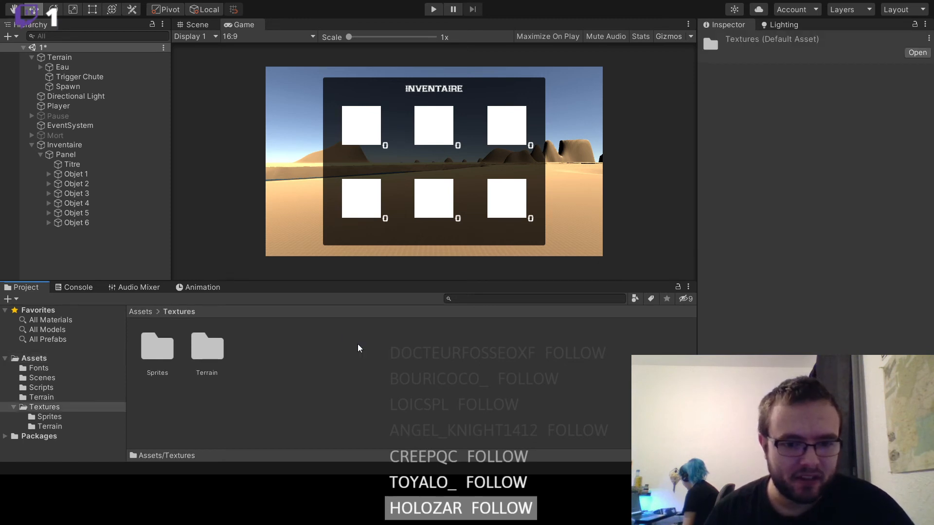
{"action": "double_click", "coordinate": [143, 343]}
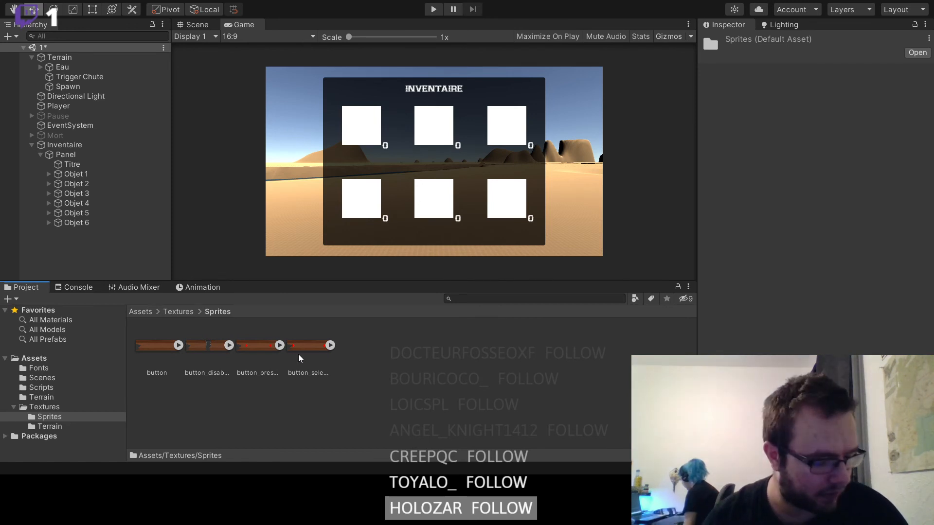
{"action": "left_click", "coordinate": [41, 155]}
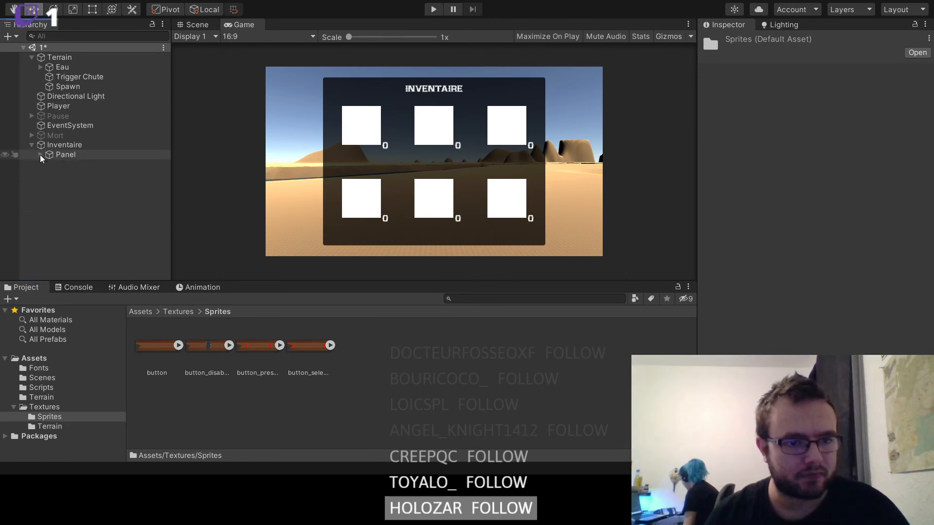
{"action": "left_click", "coordinate": [40, 154]}
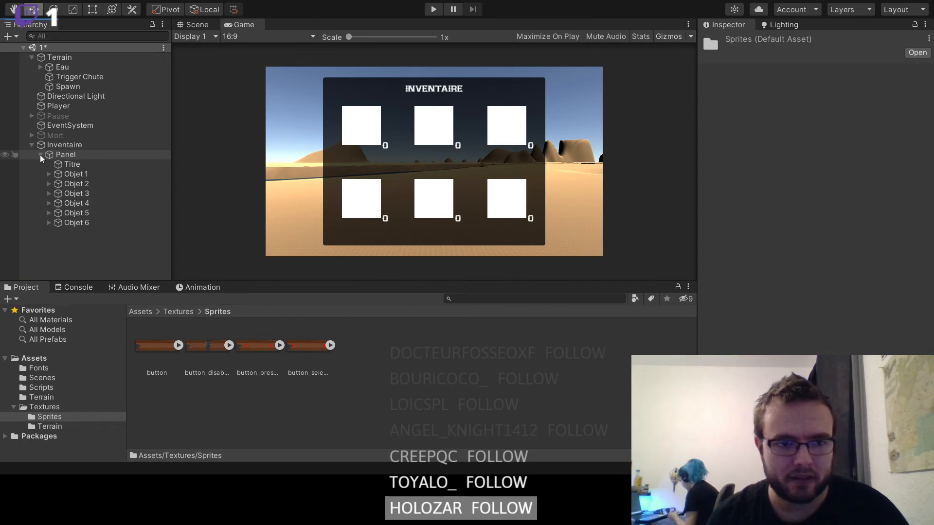
{"action": "left_click", "coordinate": [41, 154]}
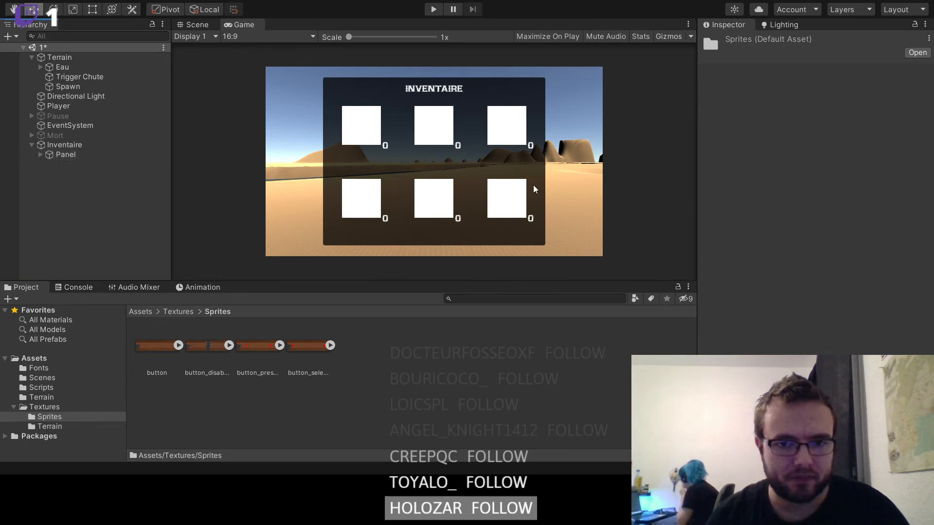
- Add a Button component to all six objects, Objet 1 to Objet 6, under the inventory Panel and save the scene
{"action": "left_click", "coordinate": [40, 154]}
{"action": "left_click", "coordinate": [70, 173]}
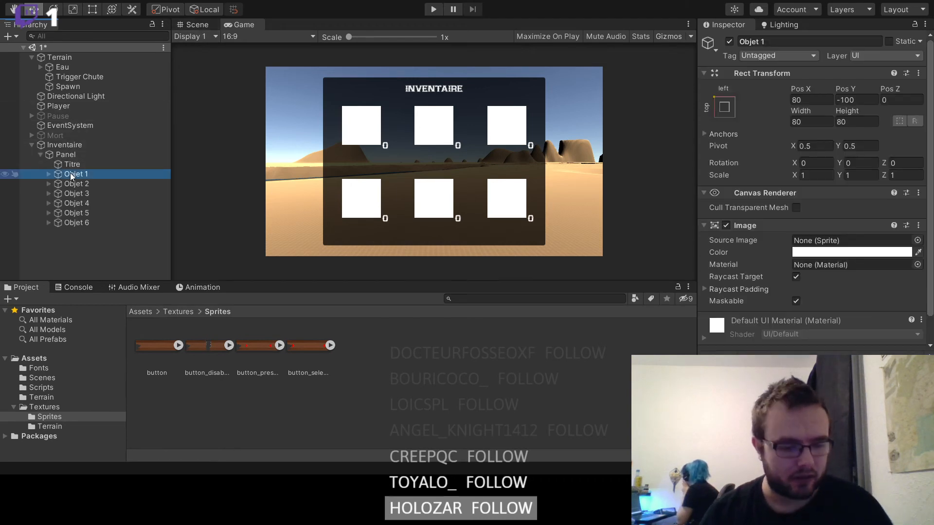
{"action": "left_click", "coordinate": [83, 223], "text": "shift"}
{"action": "scroll", "coordinate": [741, 282], "scroll_direction": "down", "scroll_amount": 2}
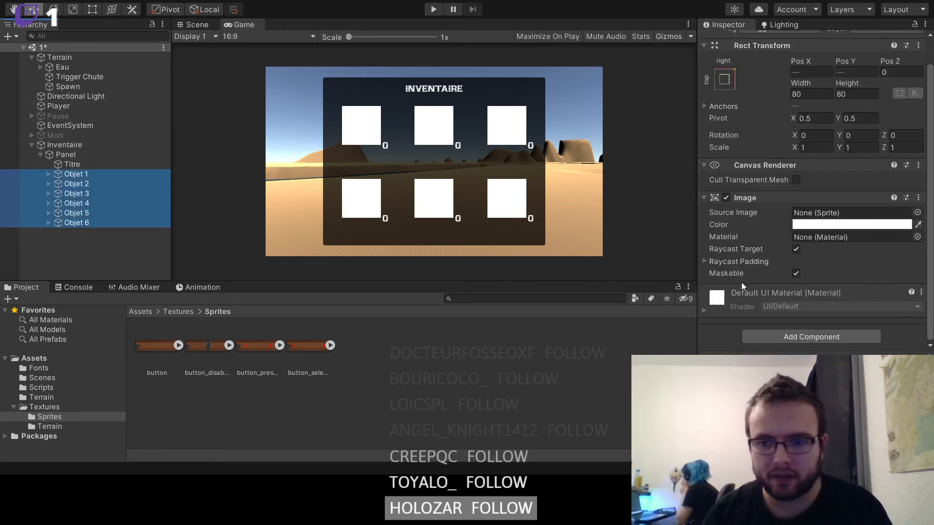
{"action": "left_click", "coordinate": [783, 337]}
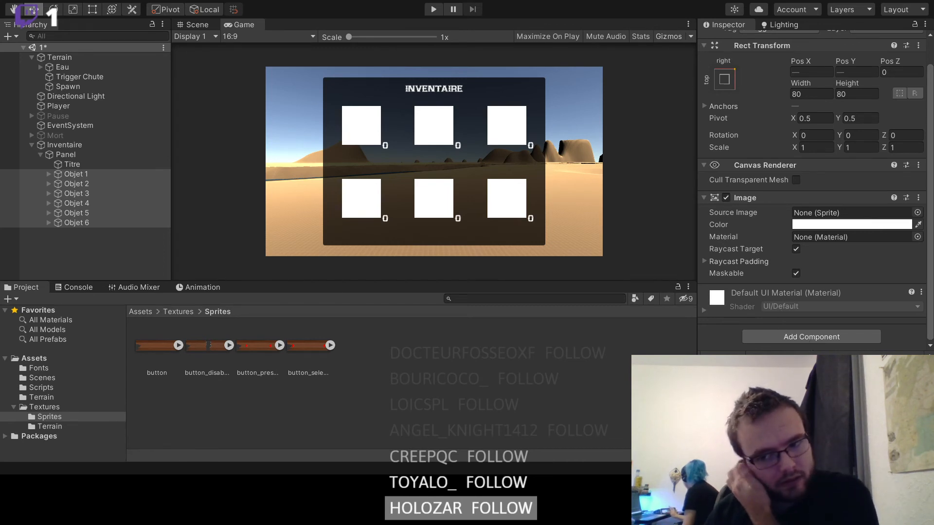
{"action": "left_click", "coordinate": [784, 319]}
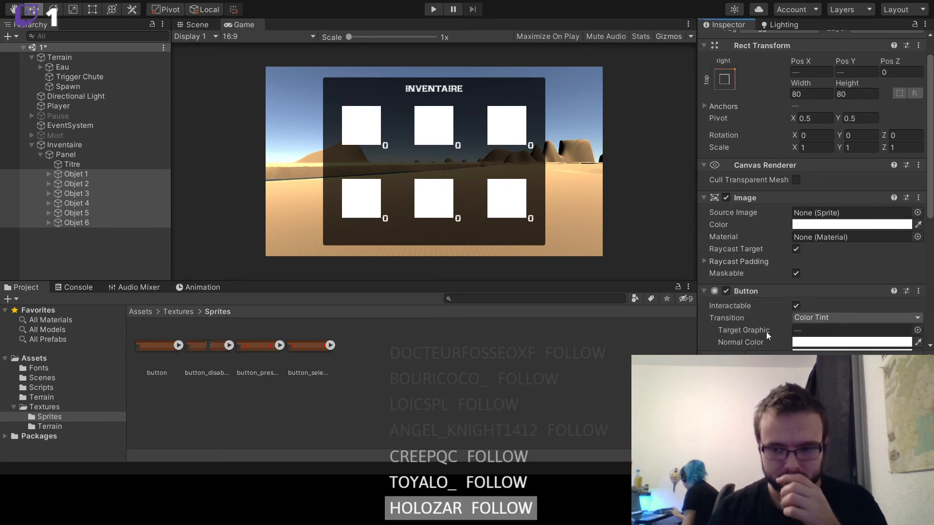
{"action": "scroll", "coordinate": [766, 332], "scroll_direction": "down", "scroll_amount": 5}
{"action": "left_click", "coordinate": [106, 259]}
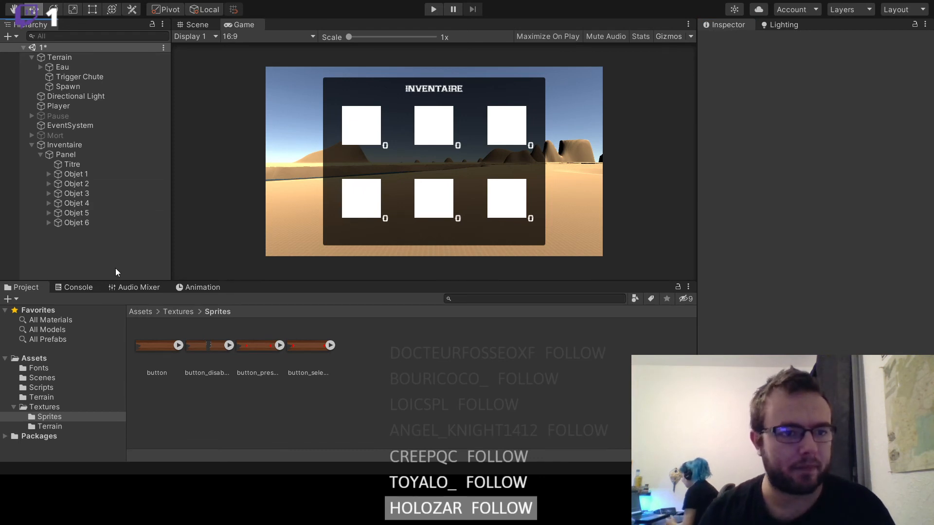
{"action": "key", "text": "ctrl+s"}
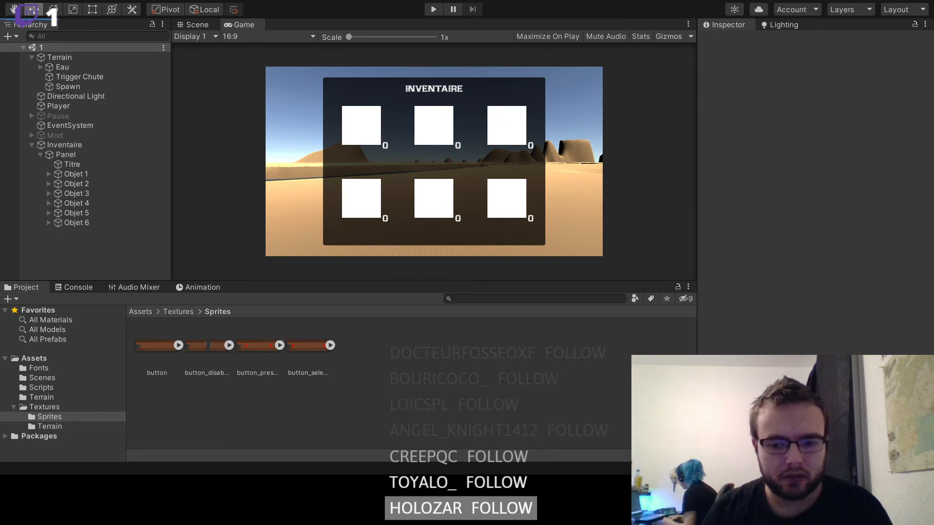
- Create a C# script named Inventaire in the project's Scripts folder and open it for editing
{"action": "left_click", "coordinate": [142, 312]}
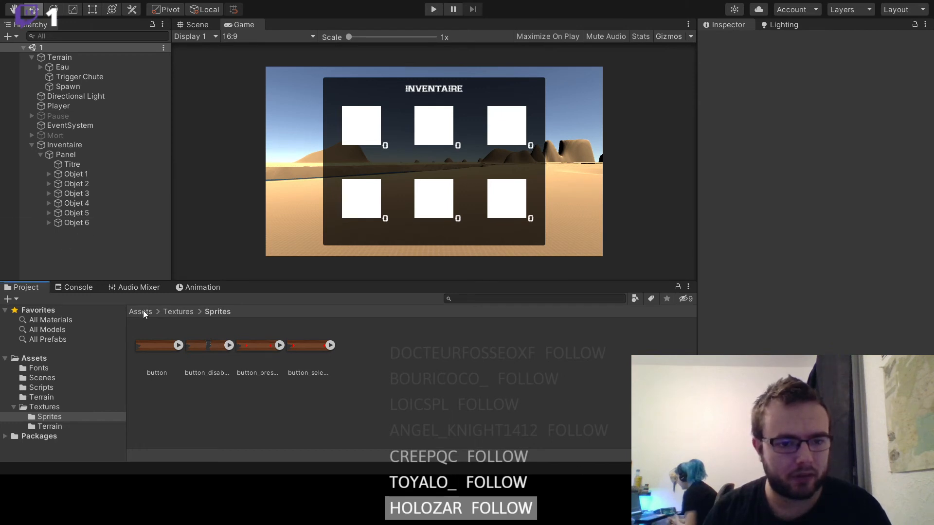
{"action": "double_click", "coordinate": [258, 348]}
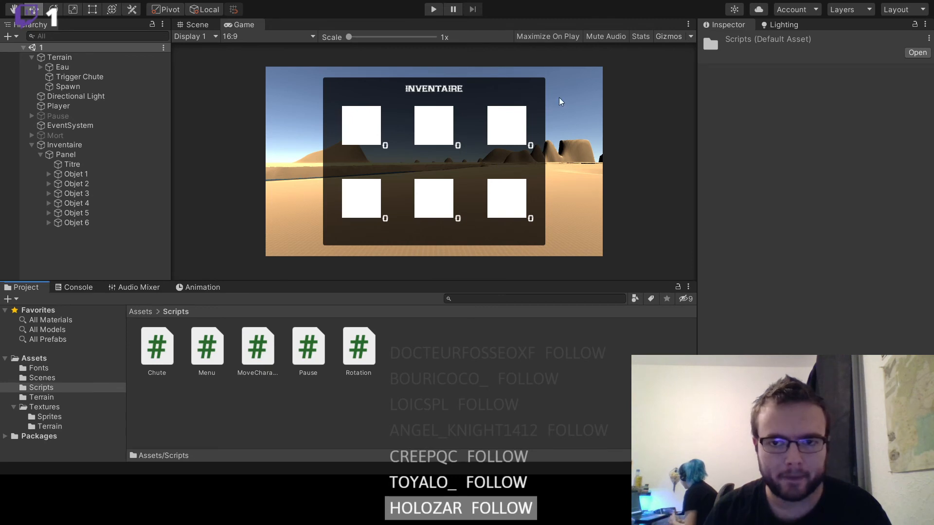
{"action": "left_click", "coordinate": [645, 96]}
{"action": "type", "text": "In"}
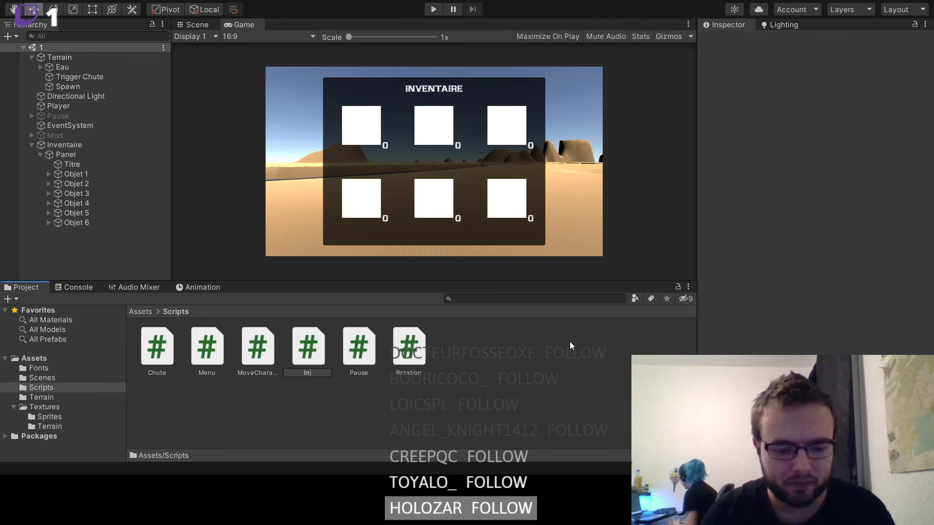
{"action": "type", "text": "ventaire"}
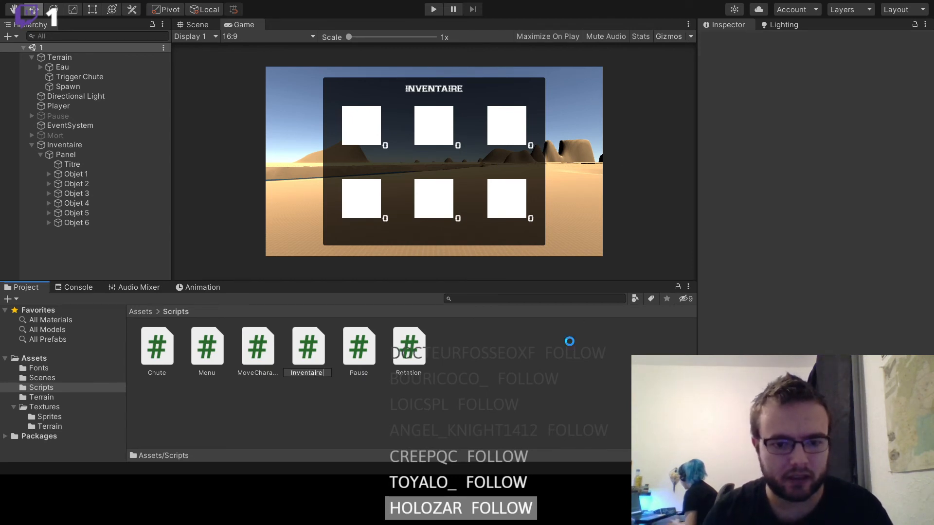
{"action": "key", "text": "Return"}
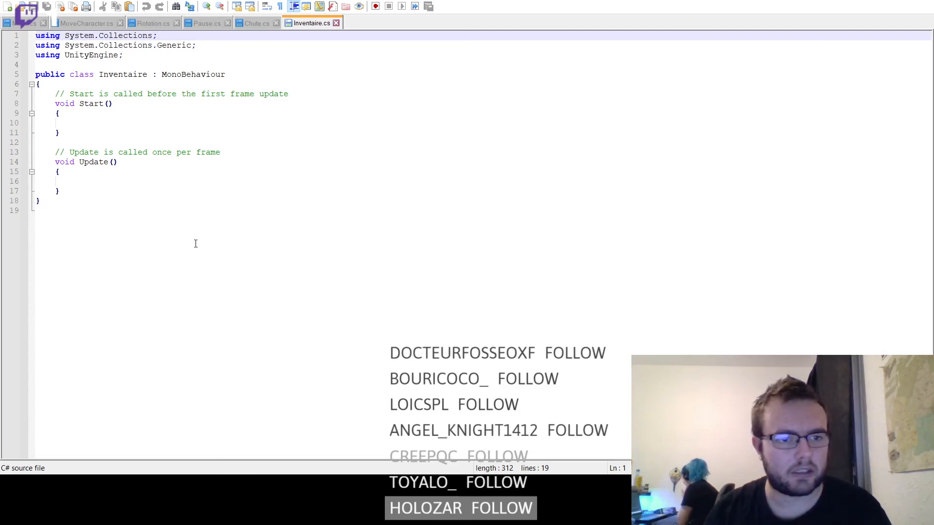
- Add the directive "using UnityEngine.UI;" below the existing using lines of the Inventaire script
{"action": "left_click", "coordinate": [153, 55]}
{"action": "key", "text": "Return"}
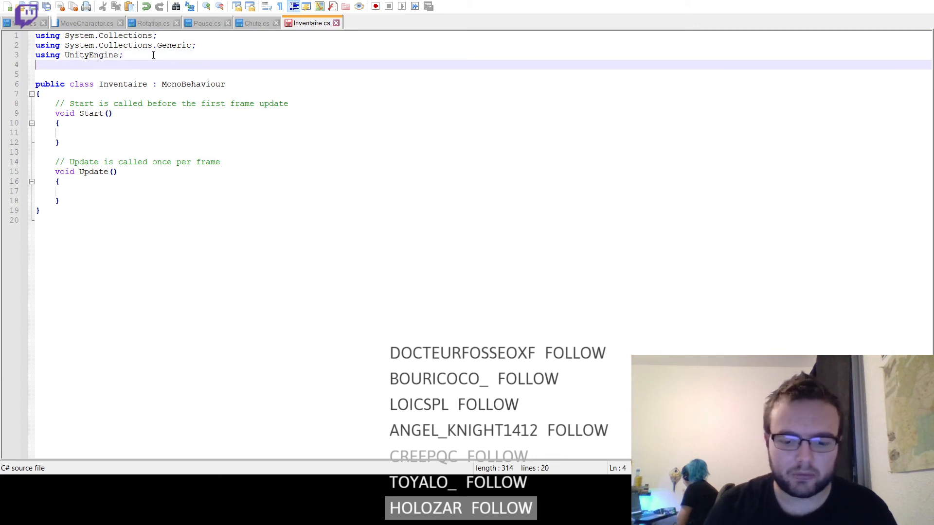
{"action": "type", "text": "using Unity"}
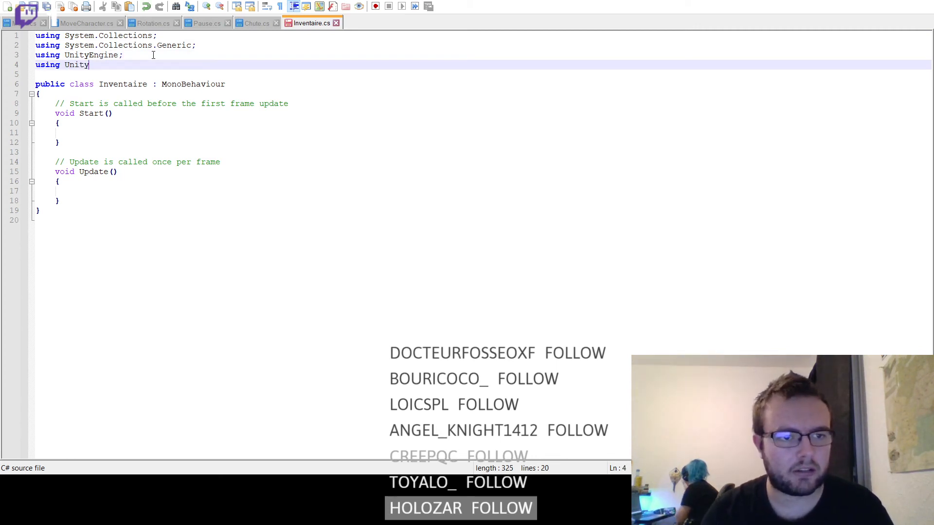
{"action": "type", "text": "Engine"}
{"action": "key", "text": "BackSpace"}
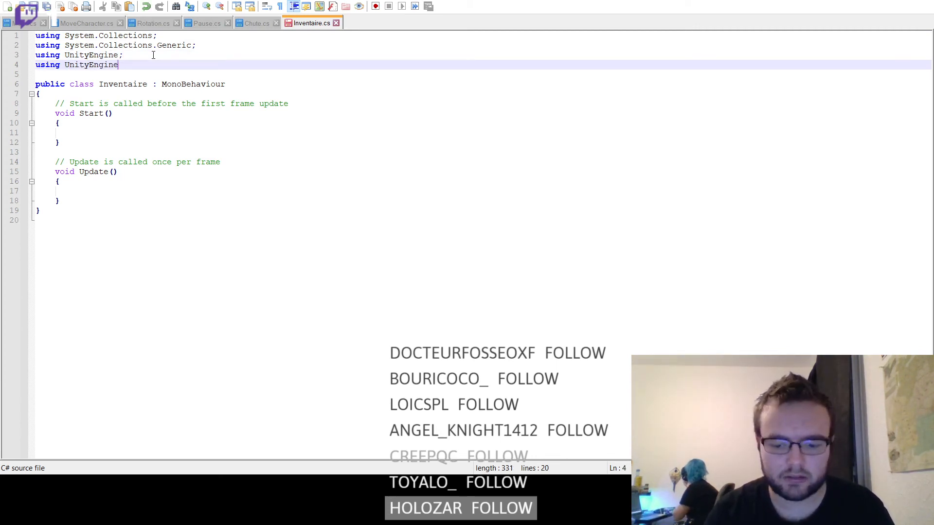
{"action": "type", "text": ".UI;"}
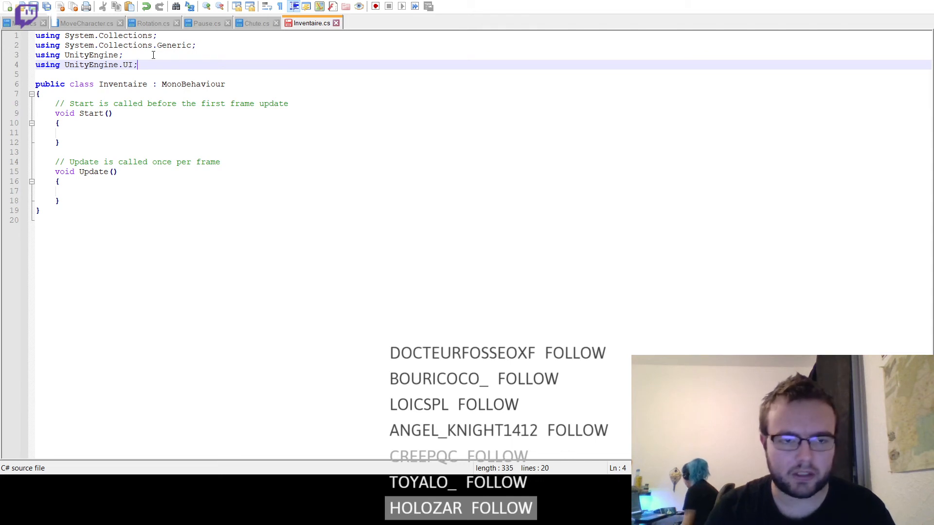
- Declare the field "public GameObject Inv;" at the start of the Inventaire class
{"action": "left_click", "coordinate": [101, 92]}
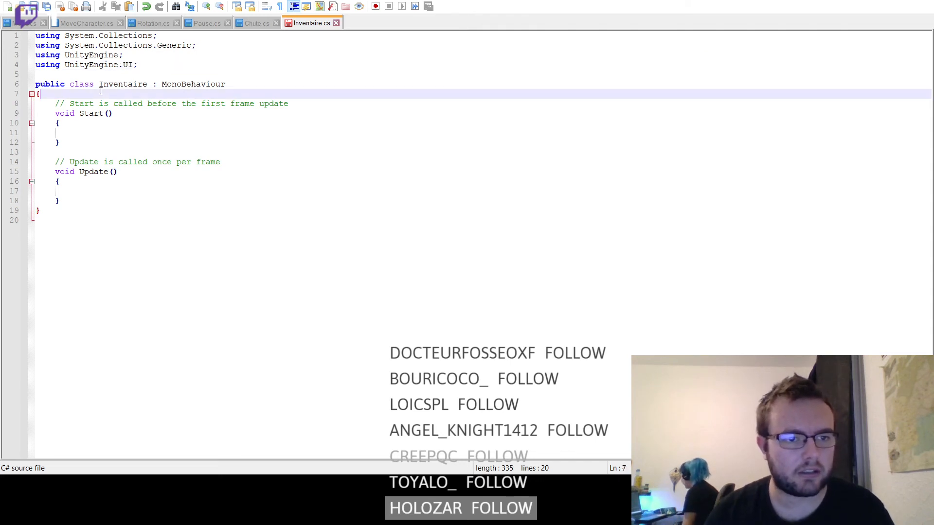
{"action": "key", "text": "Return"}
{"action": "type", "text": "p"}
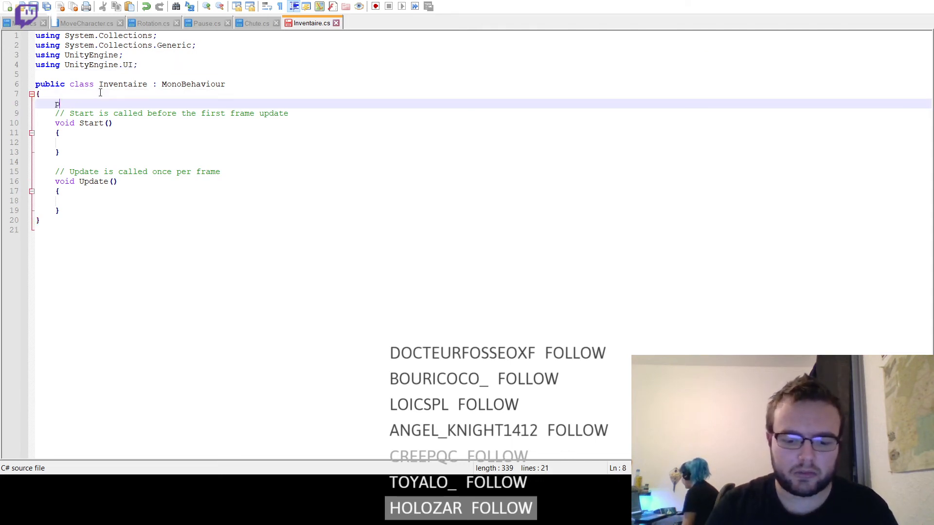
{"action": "type", "text": "ublic GameObject Inv;"}
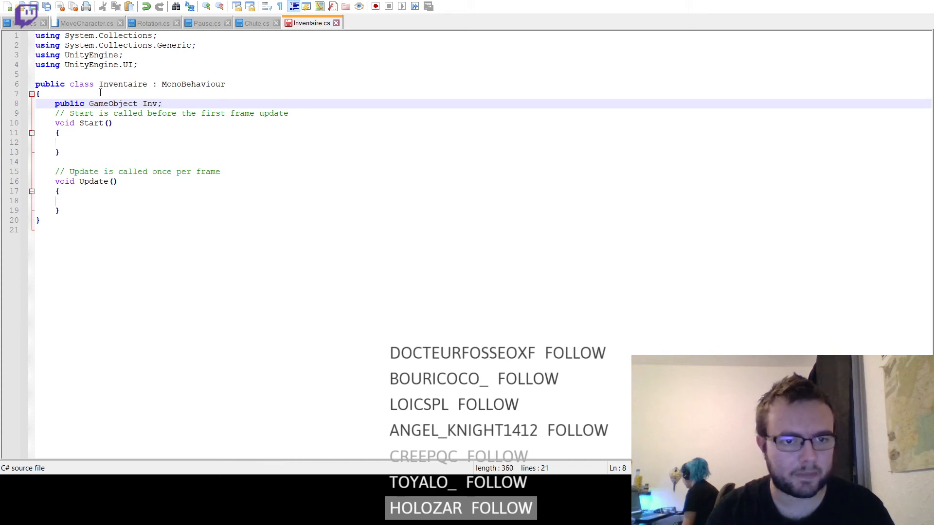
- Declare the boolean "bool afficher = false;" directly below the Inv field
{"action": "left_click", "coordinate": [90, 139]}
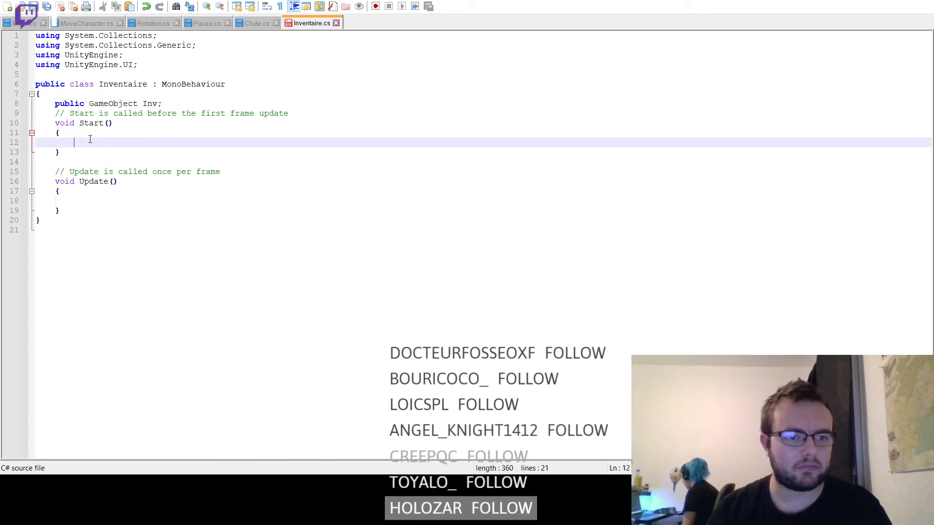
{"action": "left_click", "coordinate": [109, 194]}
{"action": "left_click", "coordinate": [181, 102]}
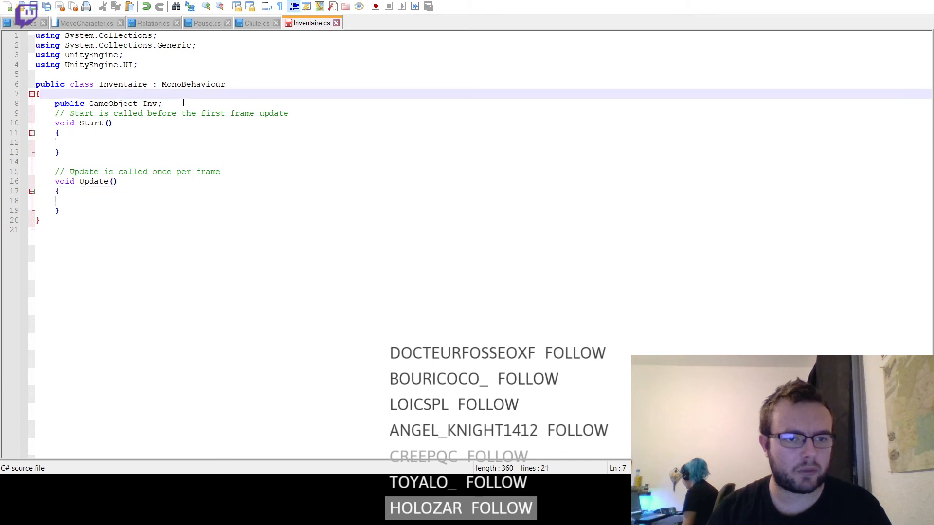
{"action": "key", "text": "Down"}
{"action": "key", "text": "Up"}
{"action": "key", "text": "Return"}
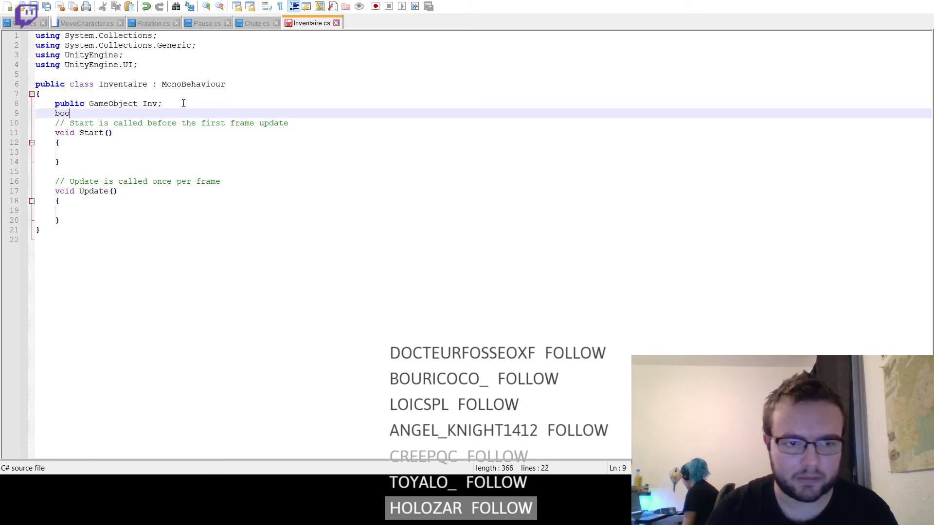
{"action": "type", "text": "bool afficher"}
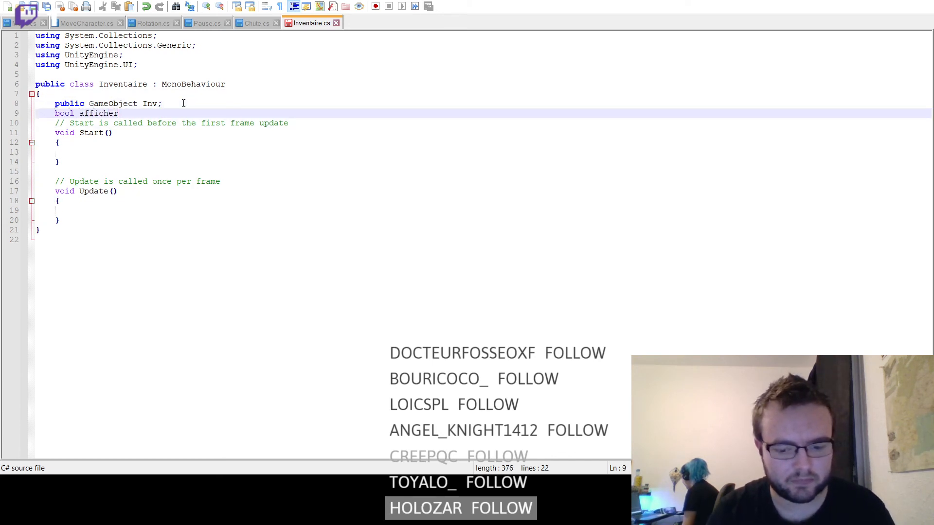
{"action": "type", "text": " = fa"}
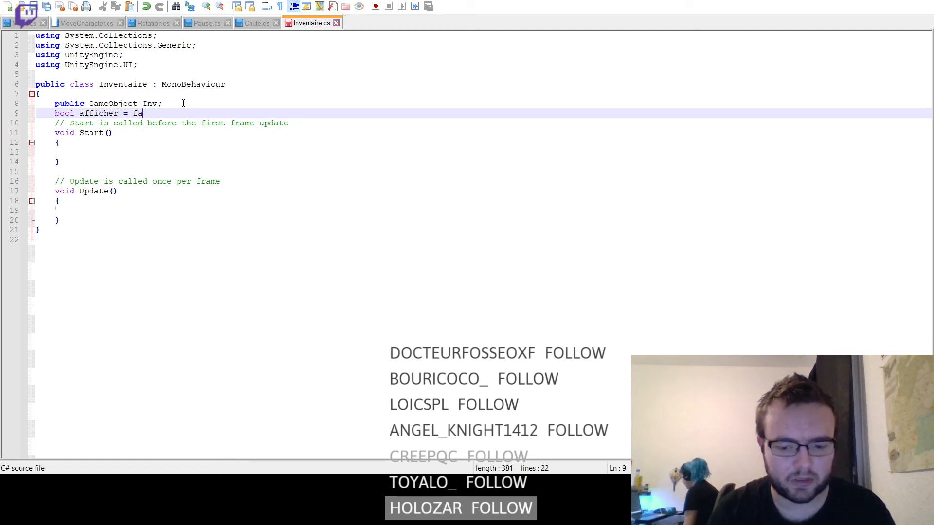
{"action": "type", "text": "lse;"}
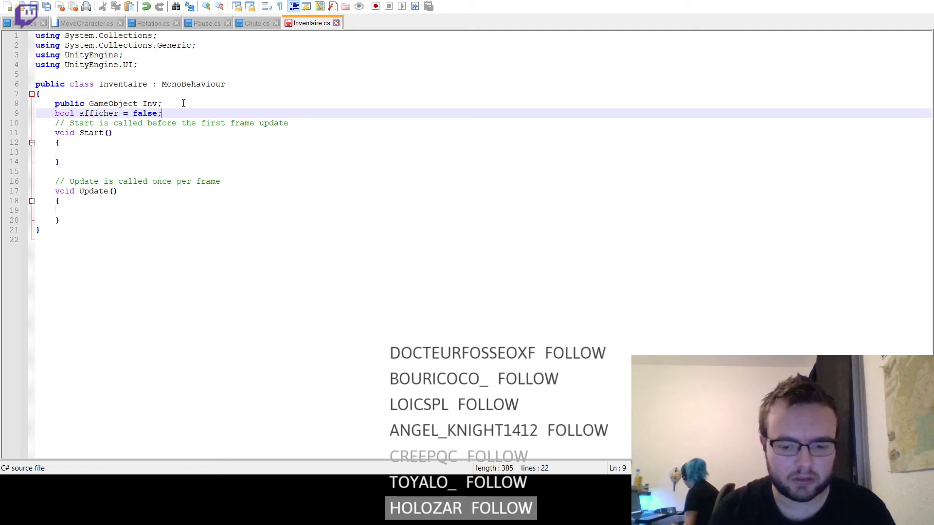
- Write an empty if block in Update() with the condition Input.GetKeyDown(KeyCode.E)
{"action": "left_click", "coordinate": [104, 209]}
{"action": "type", "text": "if("}
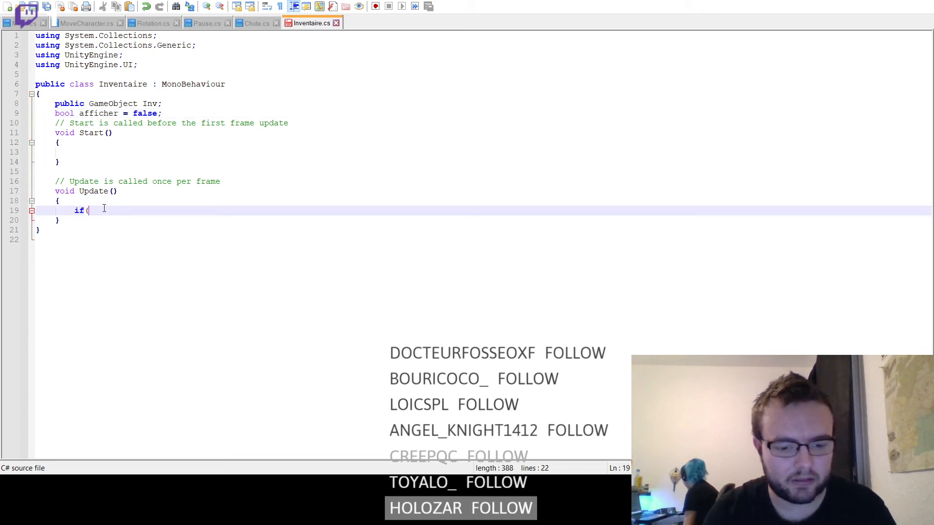
{"action": "type", "text": "Input"}
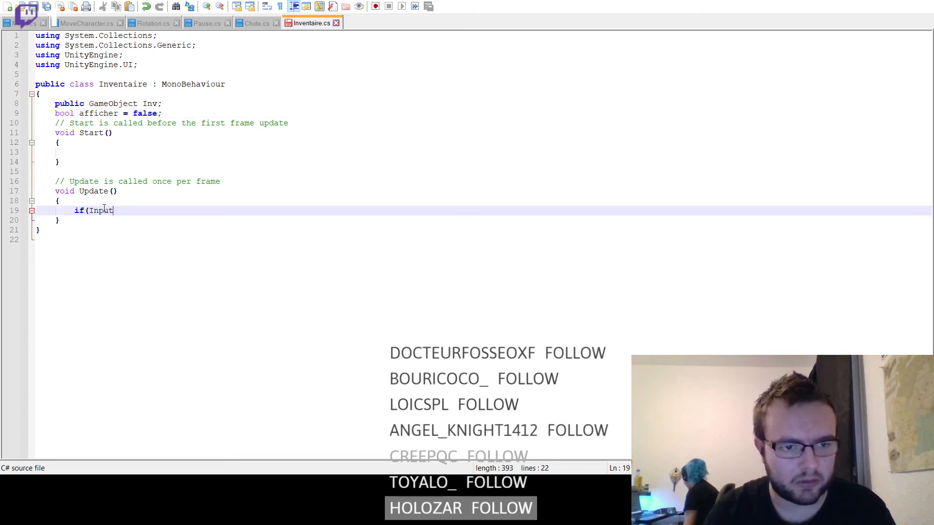
{"action": "type", "text": "."}
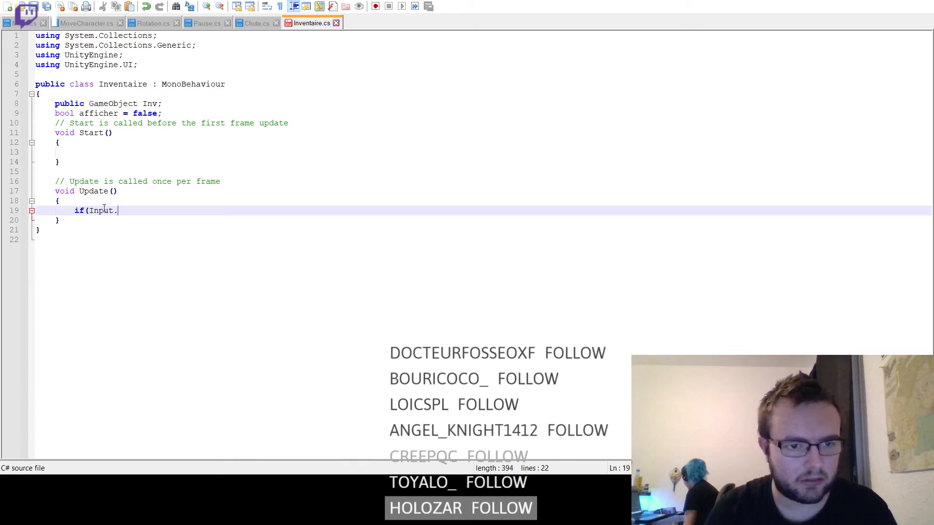
{"action": "type", "text": "Get"}
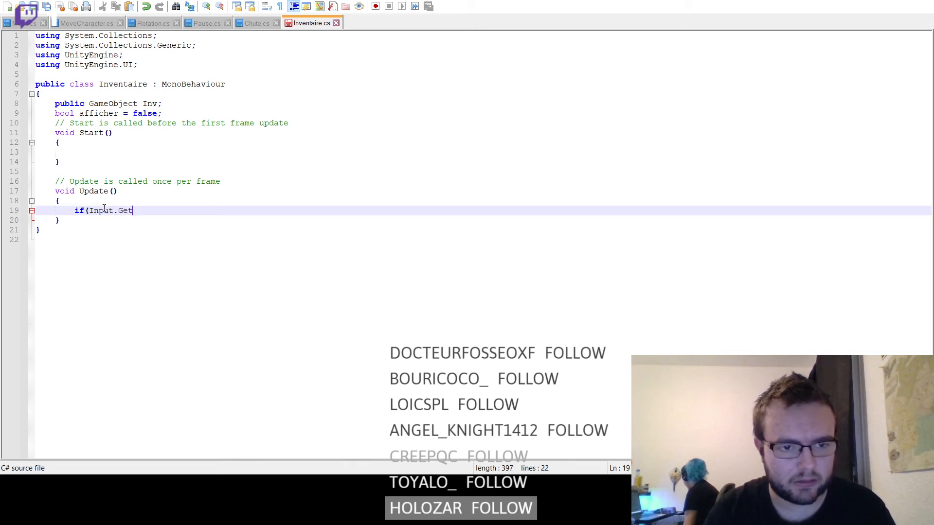
{"action": "type", "text": "KeyDown"}
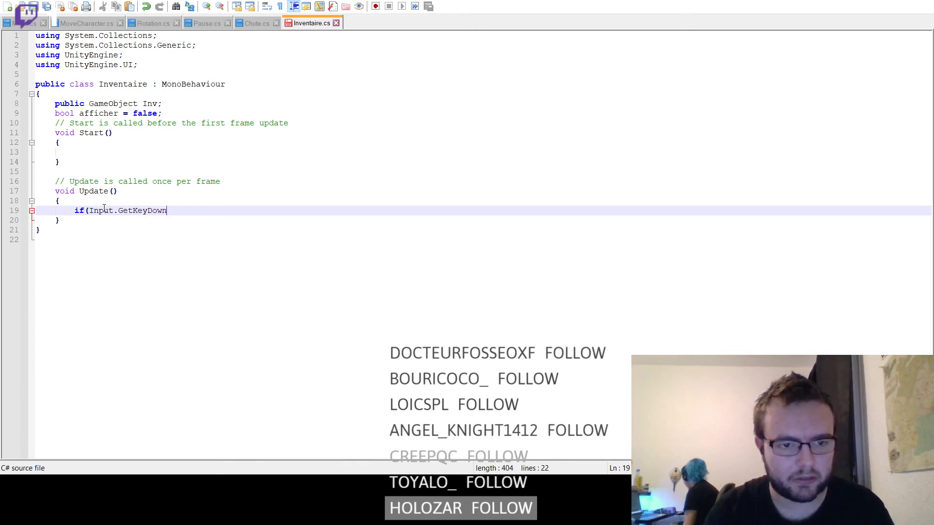
{"action": "type", "text": "(Key"}
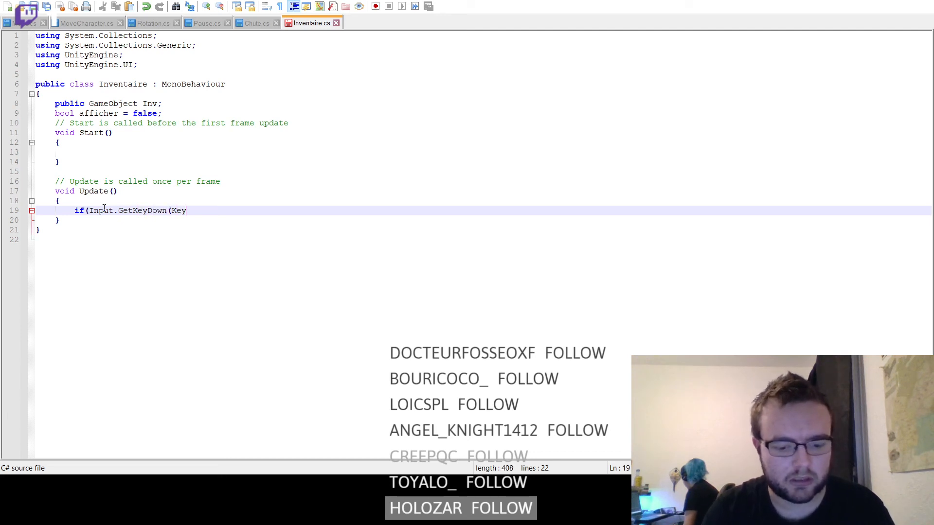
{"action": "type", "text": "Code.E"}
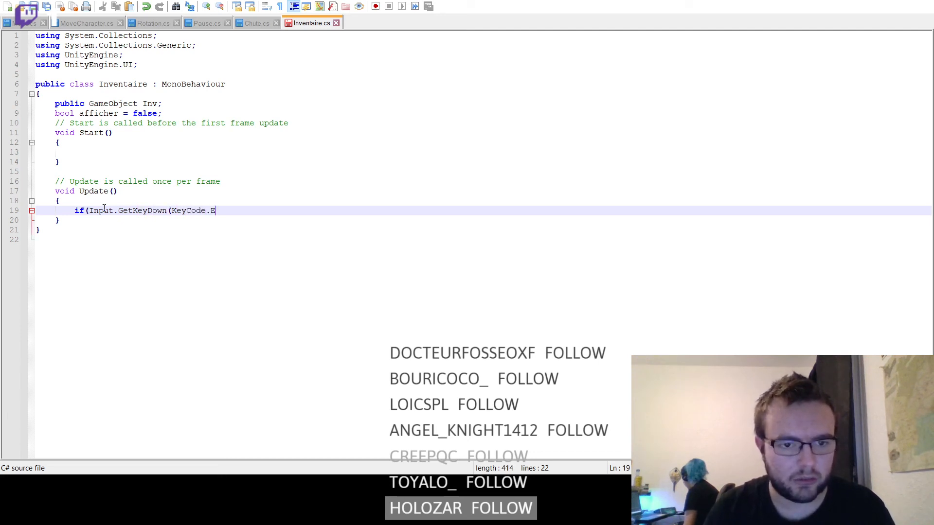
{"action": "type", "text": "))"}
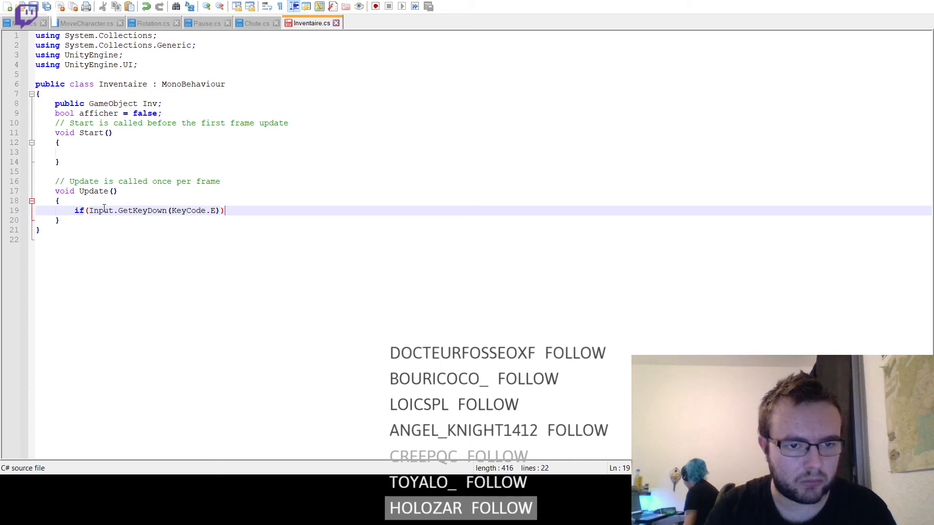
{"action": "type", "text": " {"}
{"action": "key", "text": "Return"}
{"action": "key", "text": "Return"}
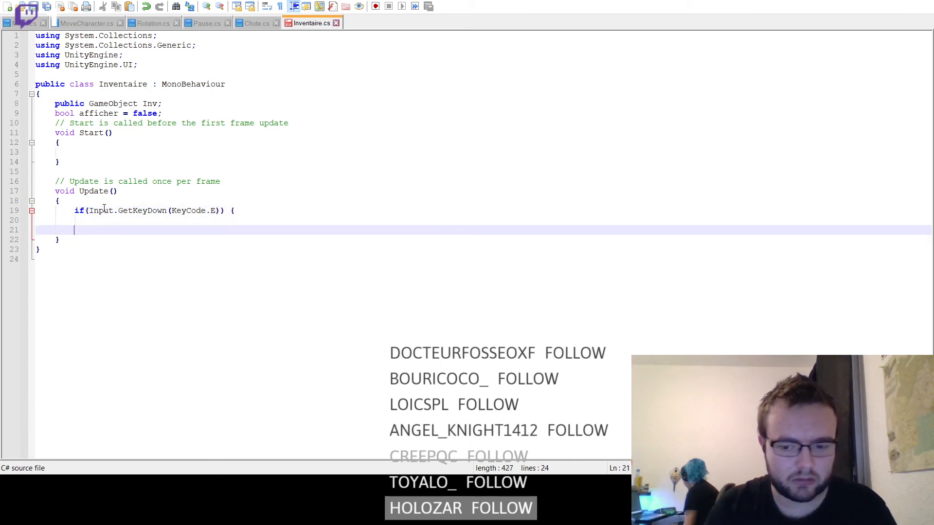
{"action": "type", "text": "}"}
{"action": "key", "text": "Up"}
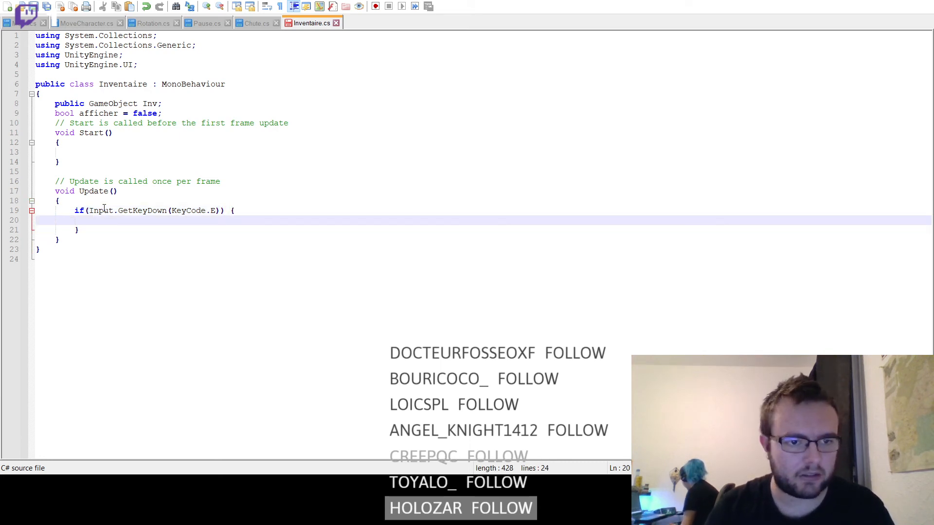
- Toggle the boolean inside the E-key if block with "afficher = !afficher;"
{"action": "type", "text": "affich"}
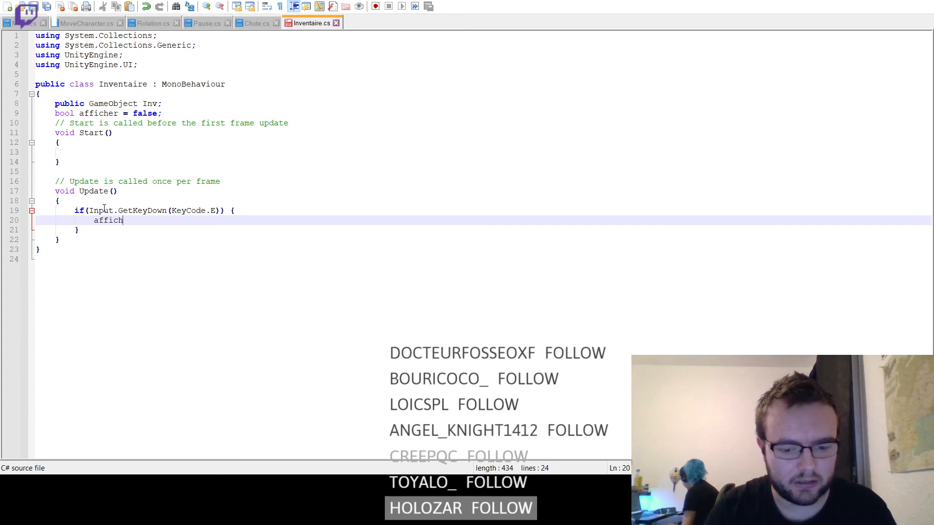
{"action": "type", "text": "er = "}
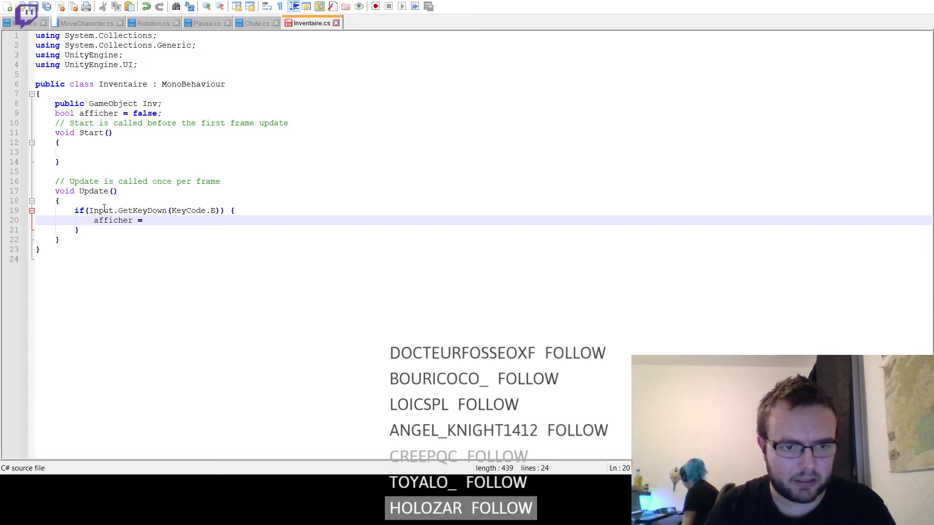
{"action": "type", "text": "!"}
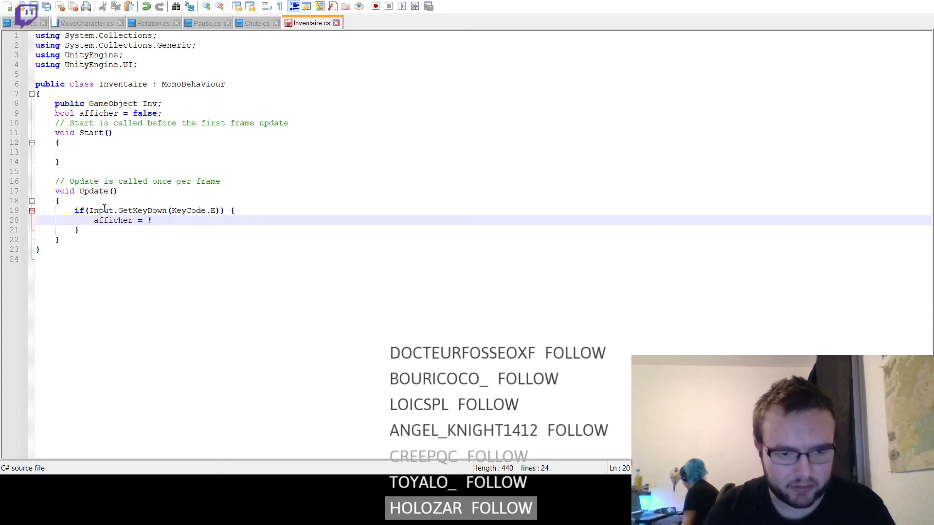
{"action": "type", "text": "affiche"}
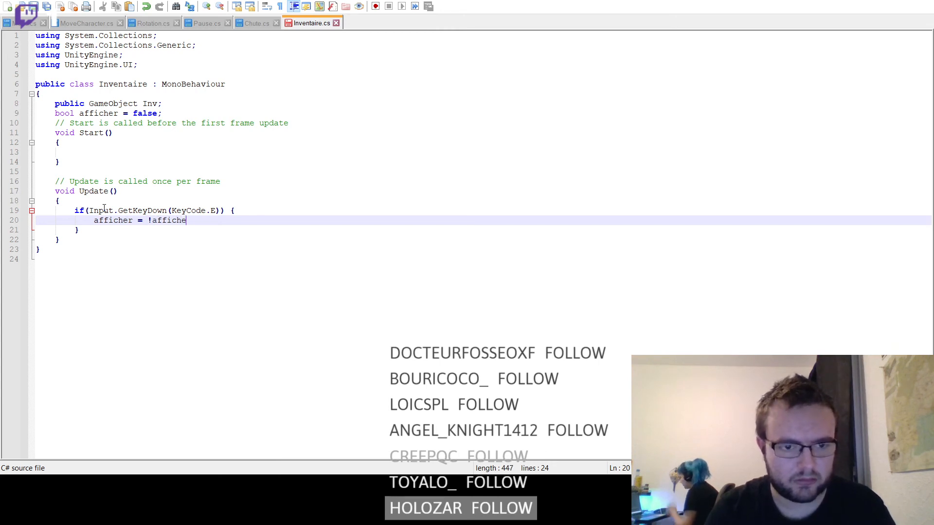
{"action": "type", "text": "r;"}
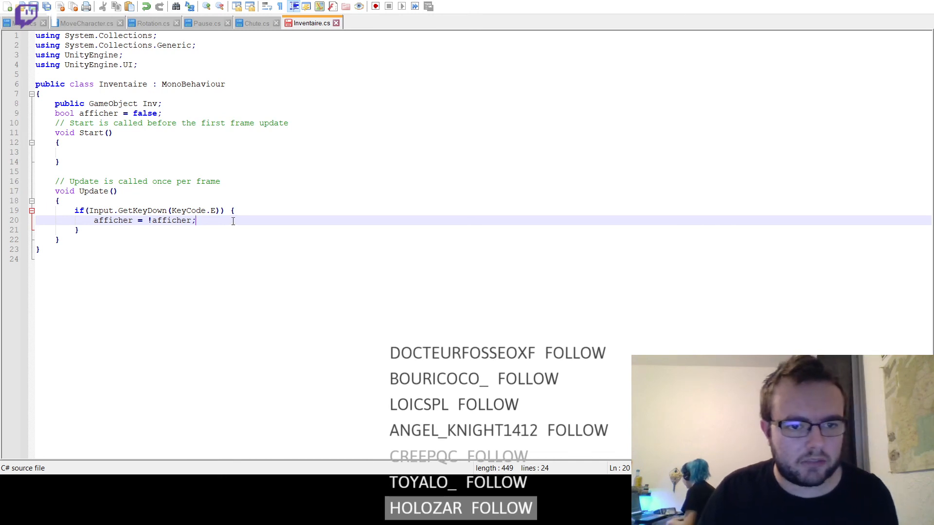
- Add the line "Cursor.visible != Cursor.visible;" below the afficher toggle in the E-key if block
{"action": "key", "text": "Return"}
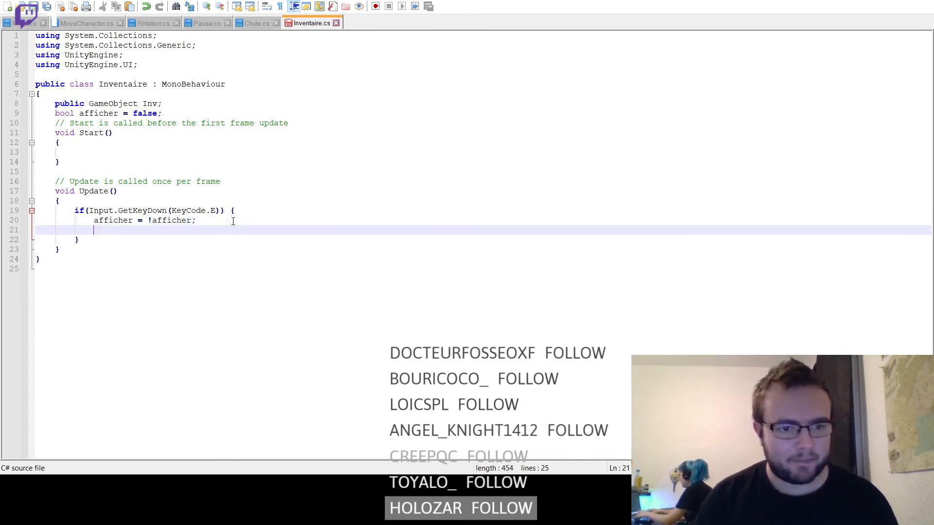
{"action": "type", "text": "Cursor"}
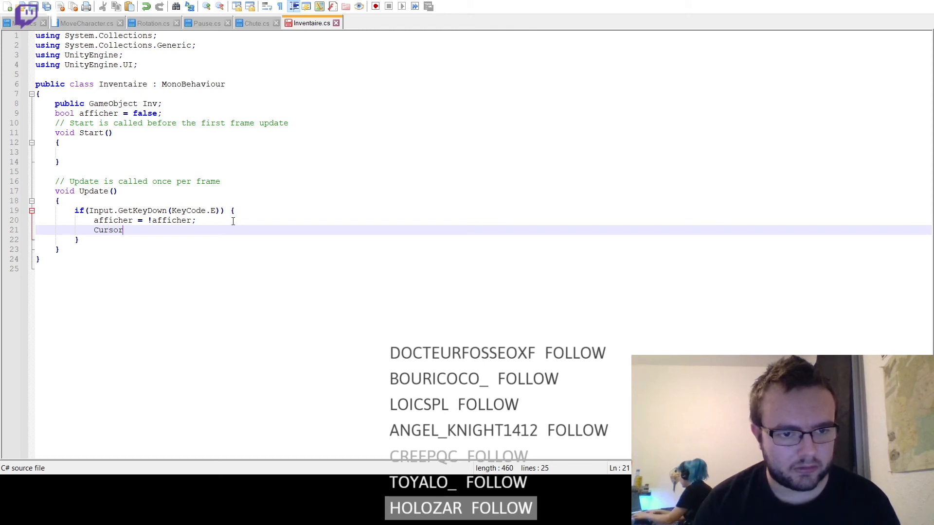
{"action": "type", "text": ".visible"}
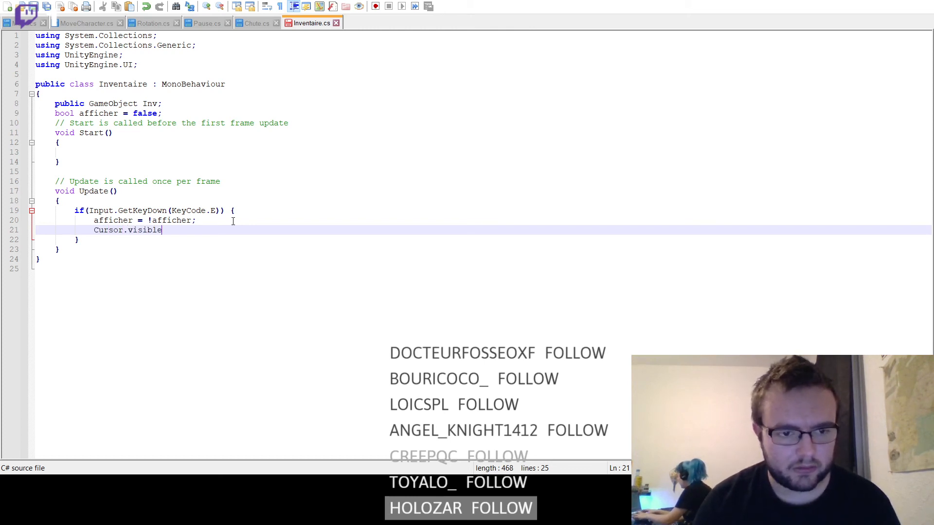
{"action": "type", "text": " !="}
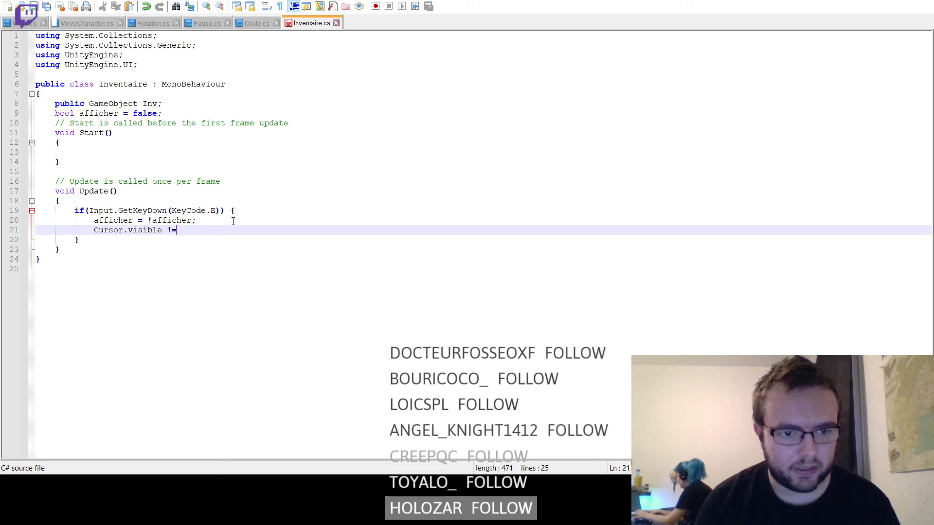
{"action": "type", "text": " Curos"}
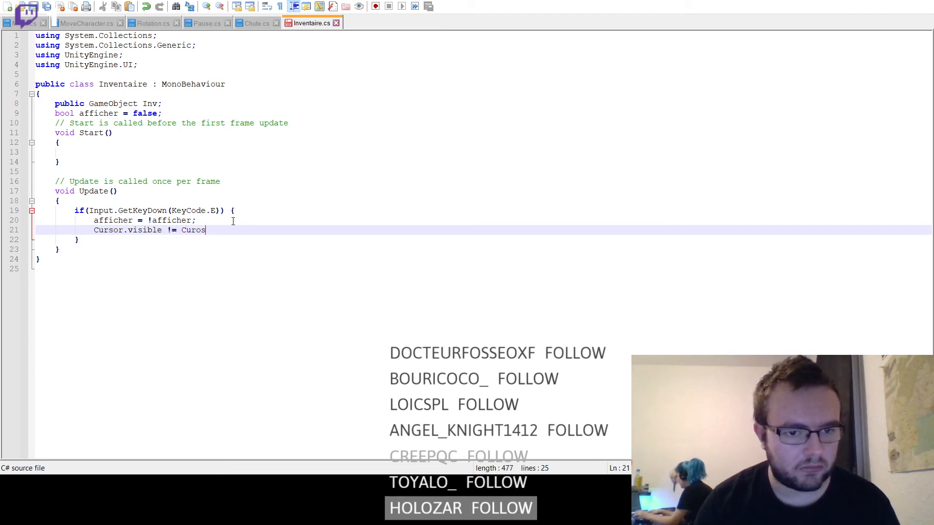
{"action": "key", "text": "BackSpace"}
{"action": "key", "text": "BackSpace"}
{"action": "type", "text": "sor.visible"}
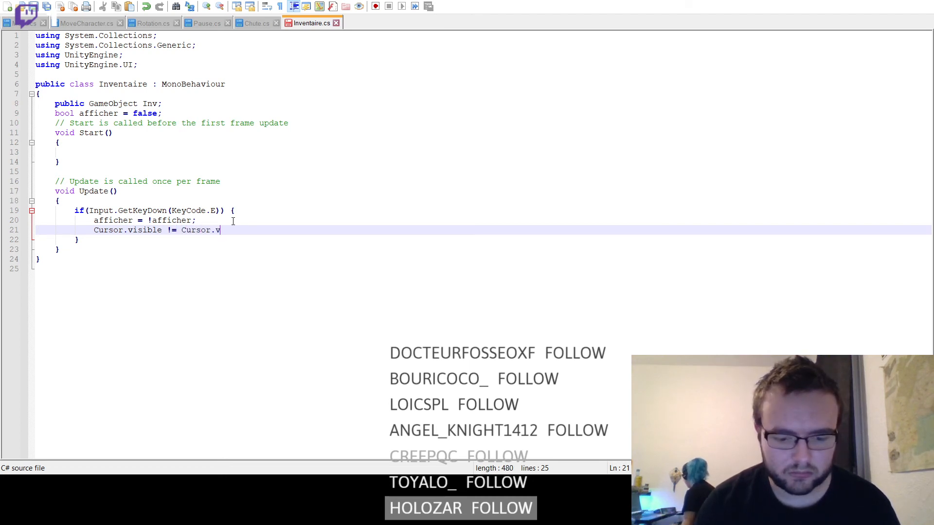
{"action": "type", "text": ";"}
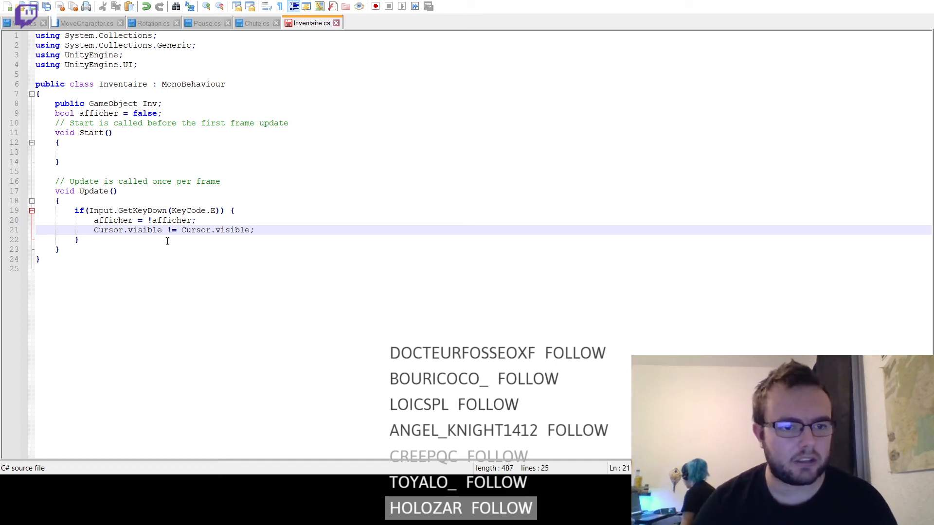
- Write an empty if block with the condition "afficher" below the E-key block in Update()
{"action": "left_click", "coordinate": [117, 242]}
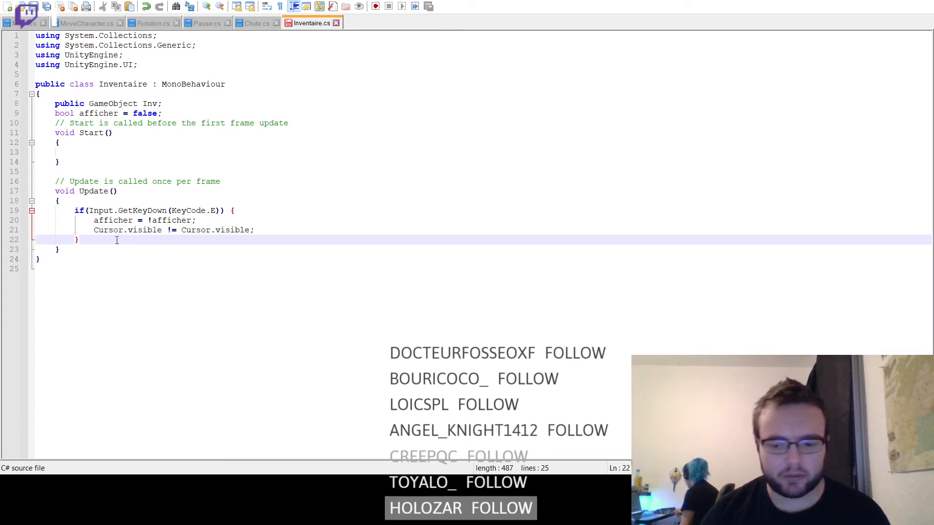
{"action": "key", "text": "Return"}
{"action": "key", "text": "Return"}
{"action": "type", "text": "if"}
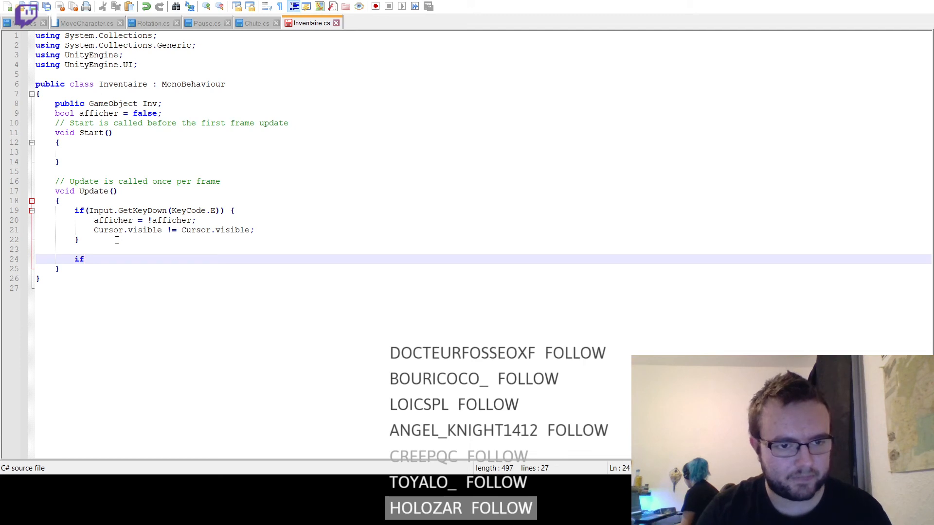
{"action": "type", "text": "(aff"}
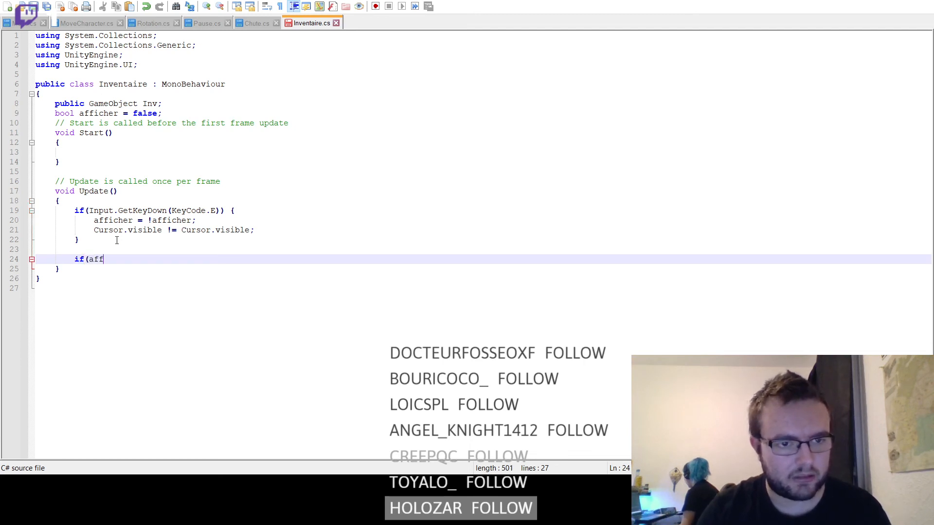
{"action": "type", "text": "icher) {"}
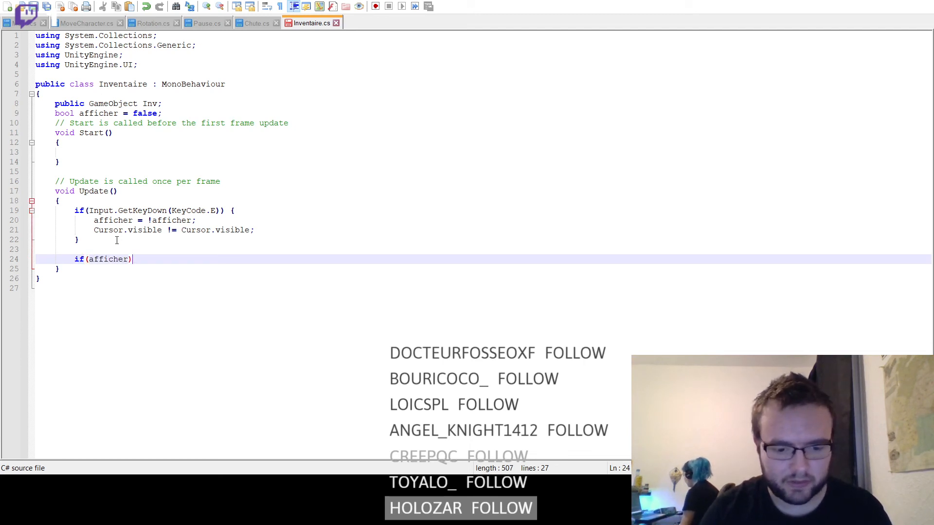
{"action": "key", "text": "Return"}
{"action": "key", "text": "Return"}
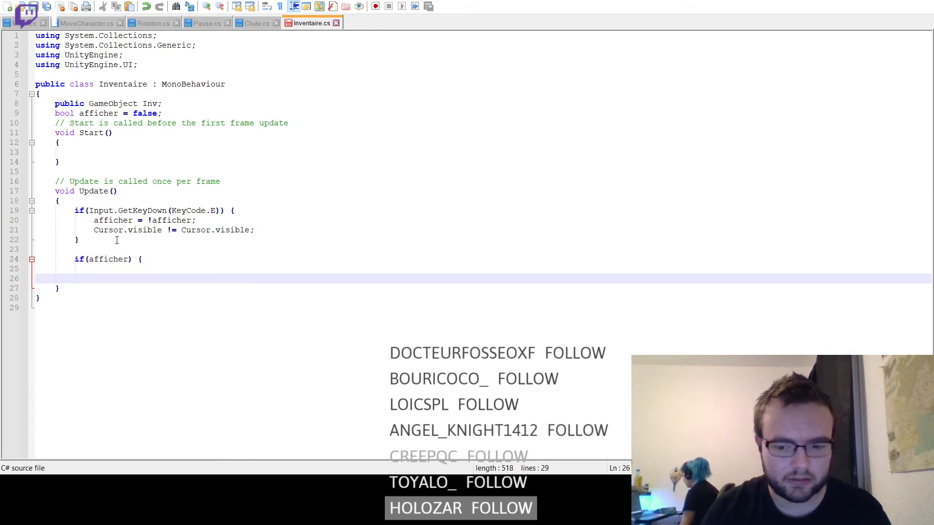
{"action": "type", "text": "}"}
{"action": "key", "text": "Up"}
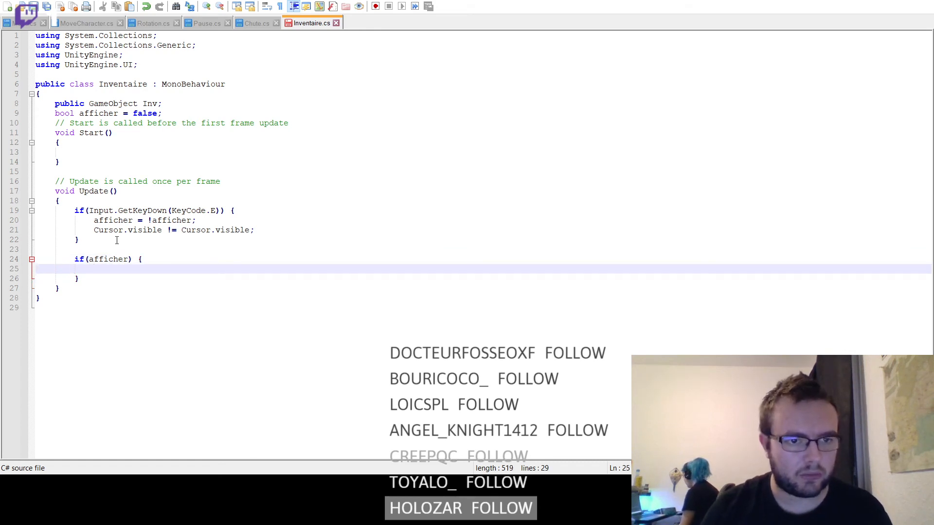
- Fill the if(afficher) block with the statement "Inv.SetActive(true);"
{"action": "type", "text": "Inv."}
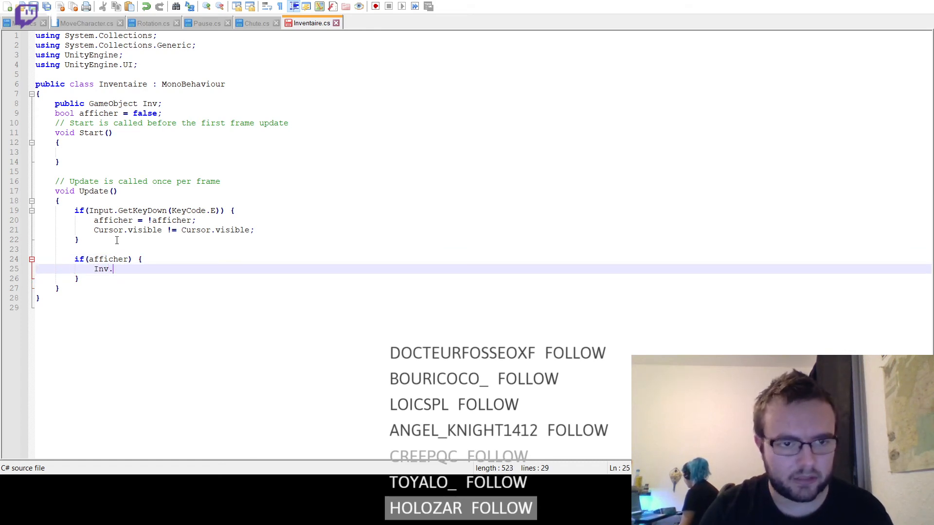
{"action": "type", "text": "SetA"}
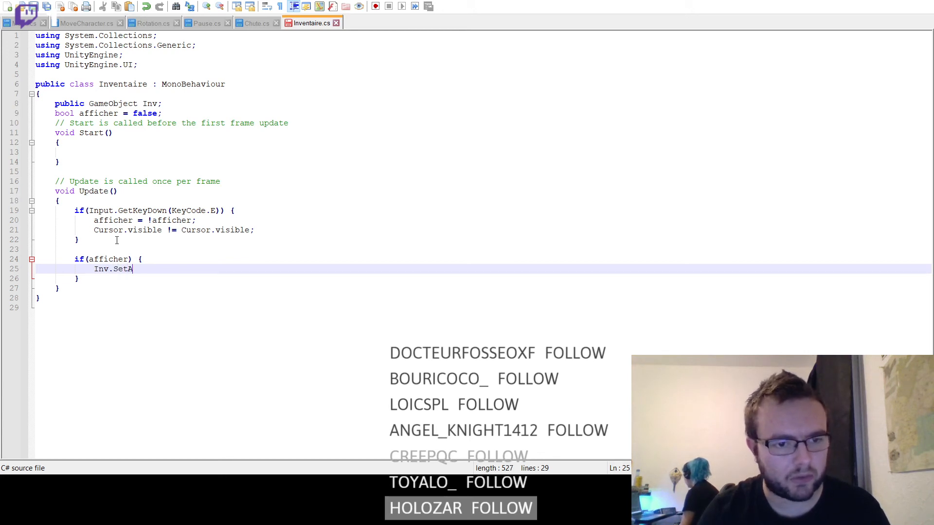
{"action": "type", "text": "ctive"}
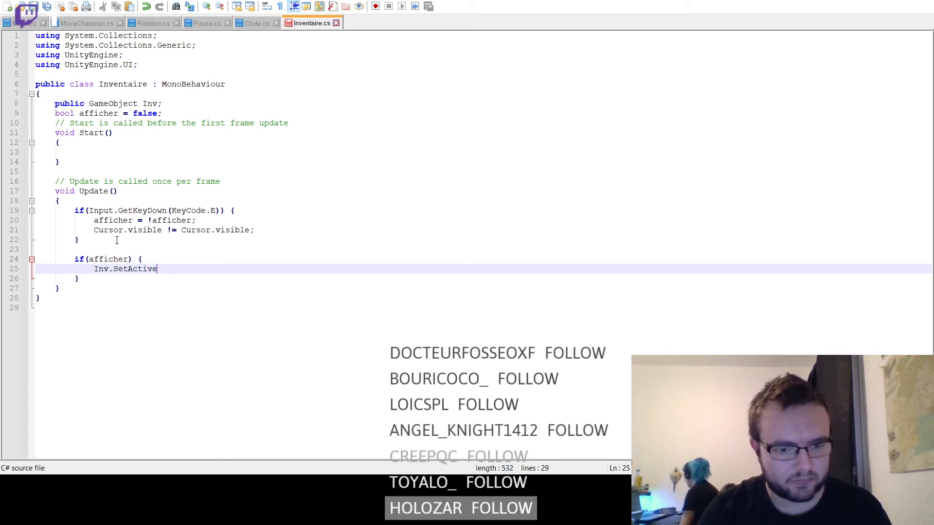
{"action": "type", "text": "(true);"}
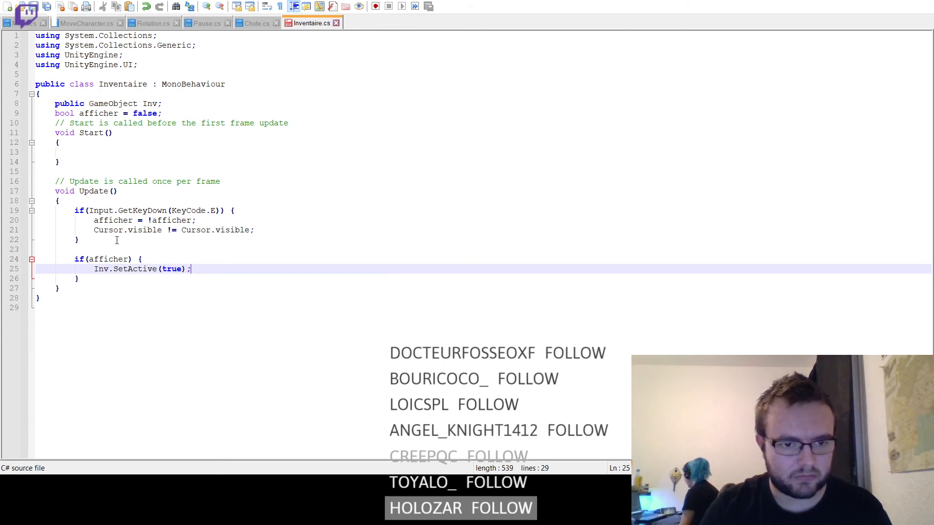
{"action": "key", "text": "Return"}
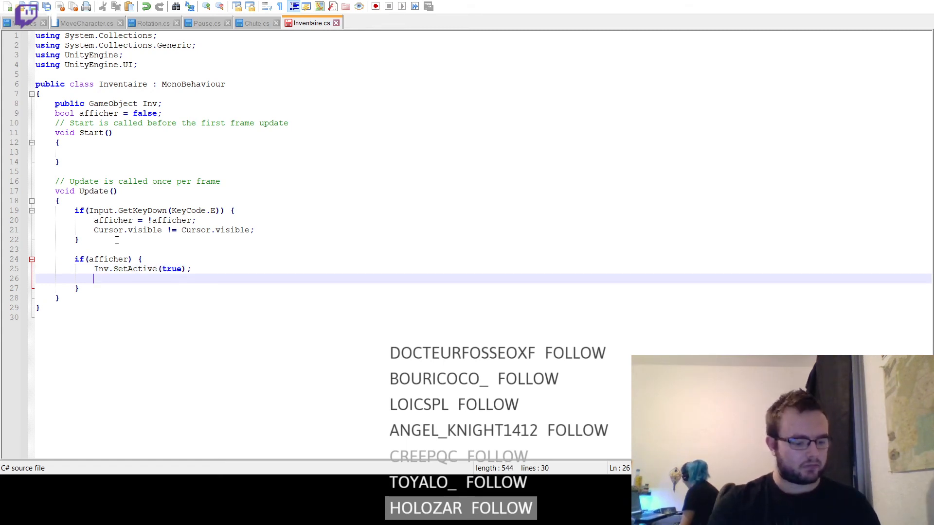
{"action": "key", "text": "ctrl+shift+l"}
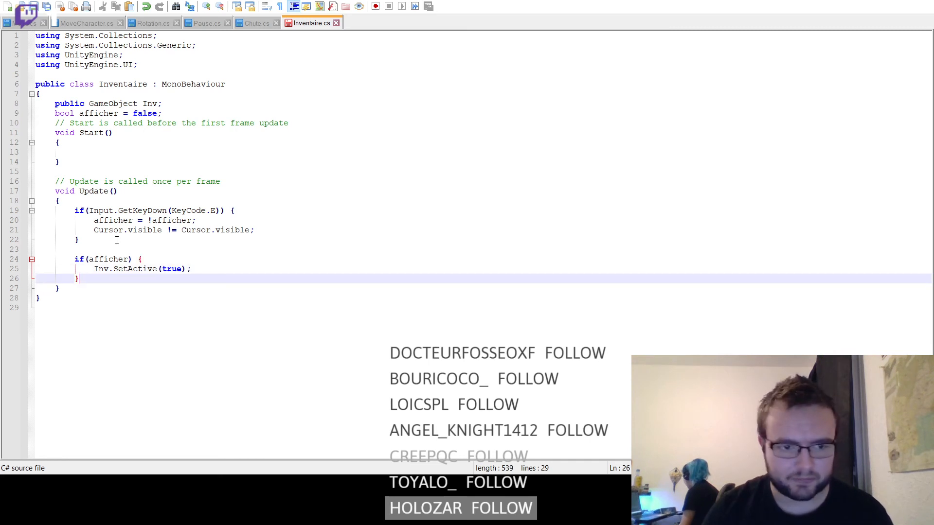
- Append an empty else block to the if(afficher) block
{"action": "type", "text": "else"}
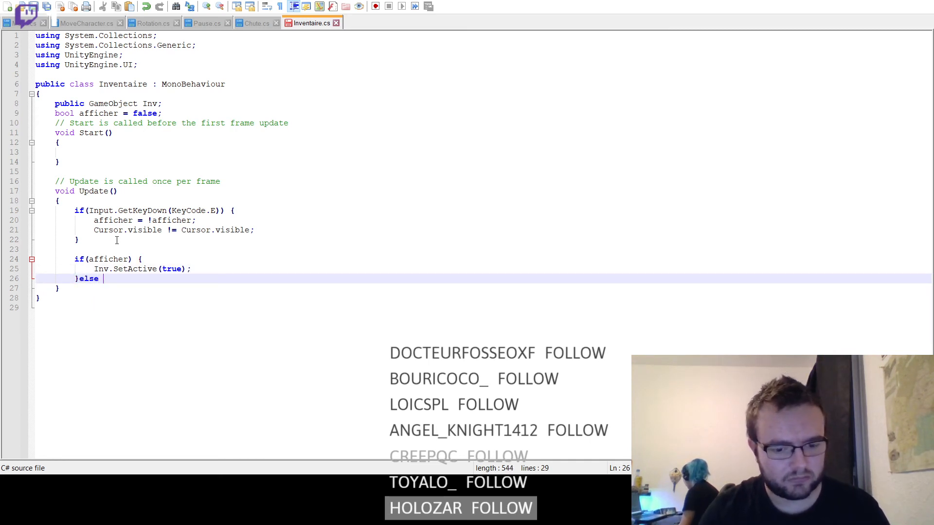
{"action": "type", "text": " {"}
{"action": "key", "text": "Return"}
{"action": "key", "text": "Return"}
{"action": "type", "text": "}"}
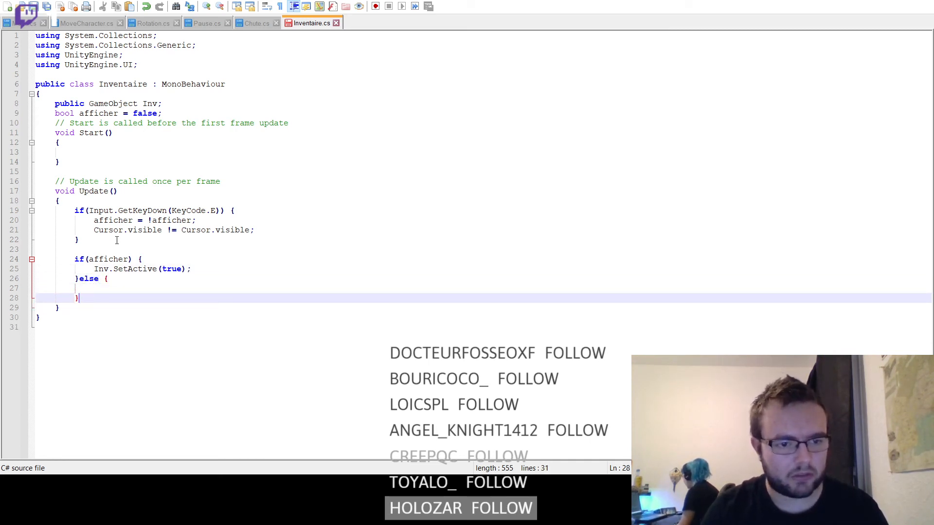
{"action": "key", "text": "Up"}
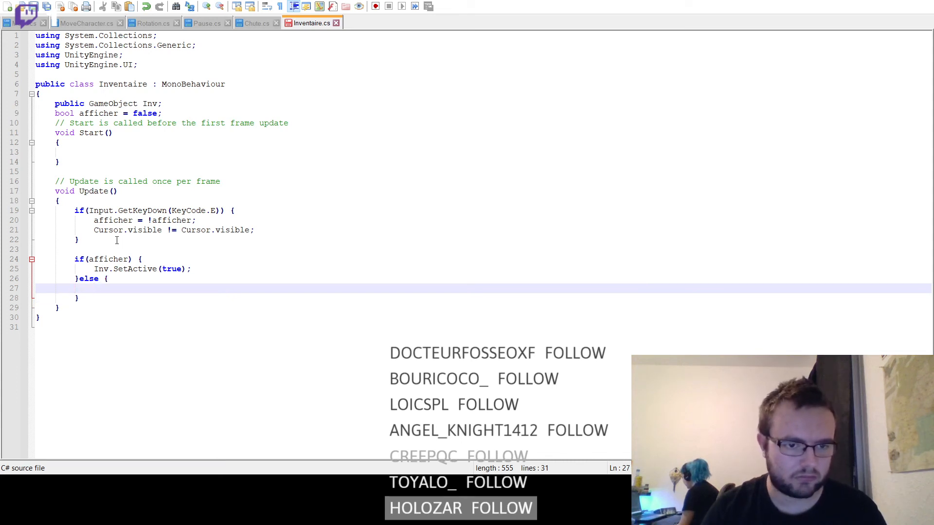
- Fill the else block with the statement "Inv.SetActive(false);"
{"action": "type", "text": "Inv;"}
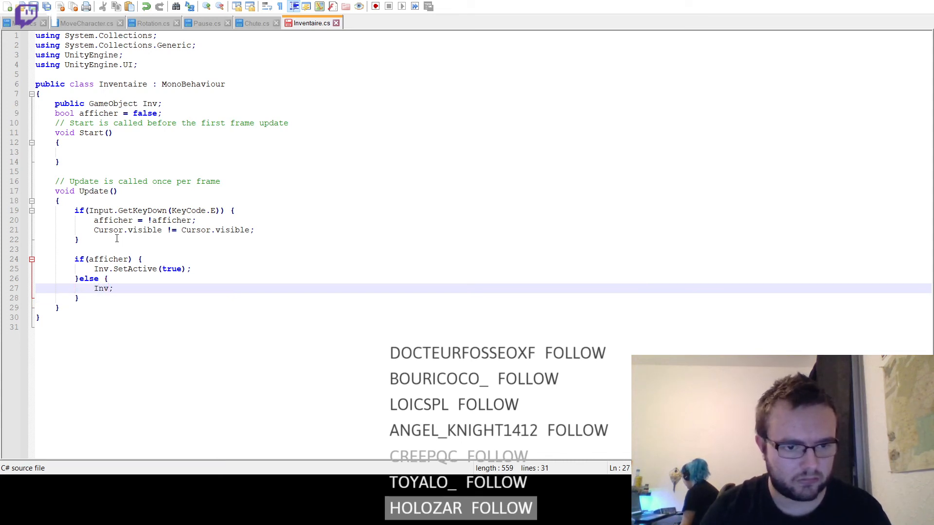
{"action": "key", "text": "BackSpace"}
{"action": "type", "text": ".SetA"}
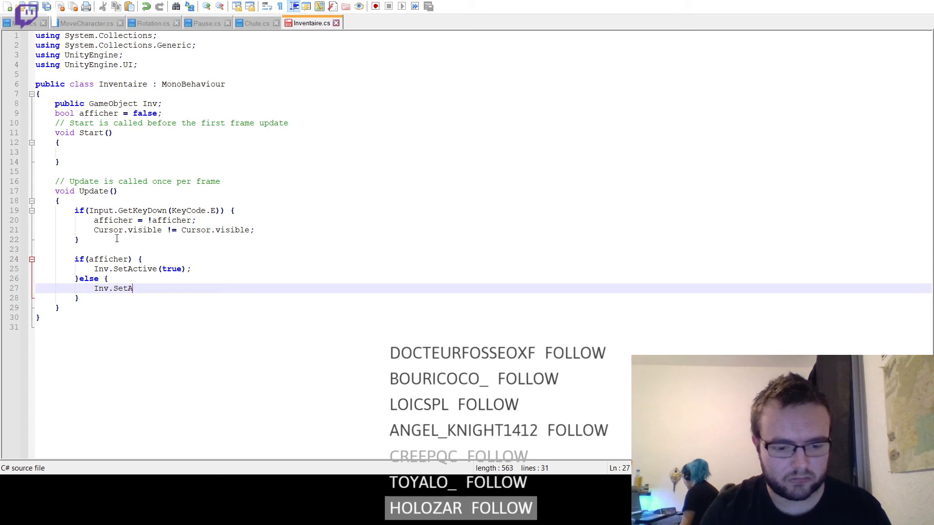
{"action": "type", "text": "ctive ="}
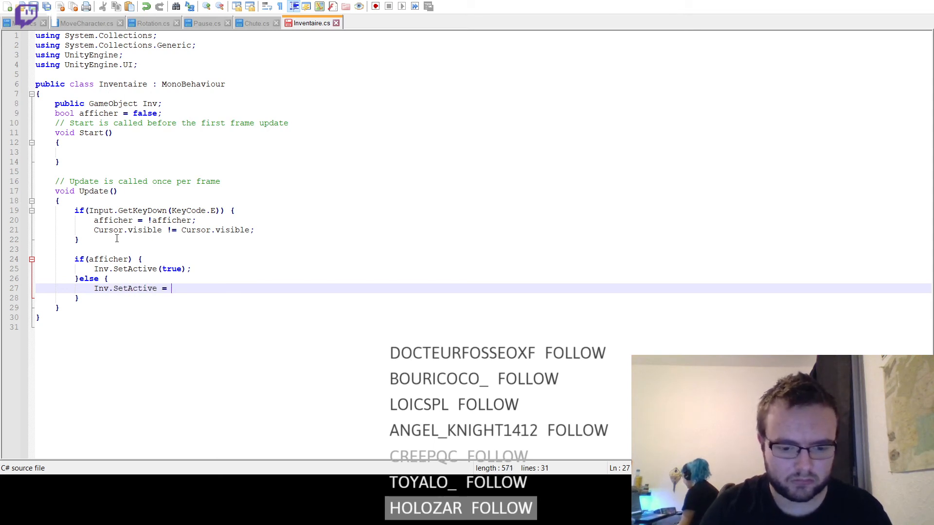
{"action": "key", "text": "BackSpace"}
{"action": "key", "text": "BackSpace"}
{"action": "key", "text": "BackSpace"}
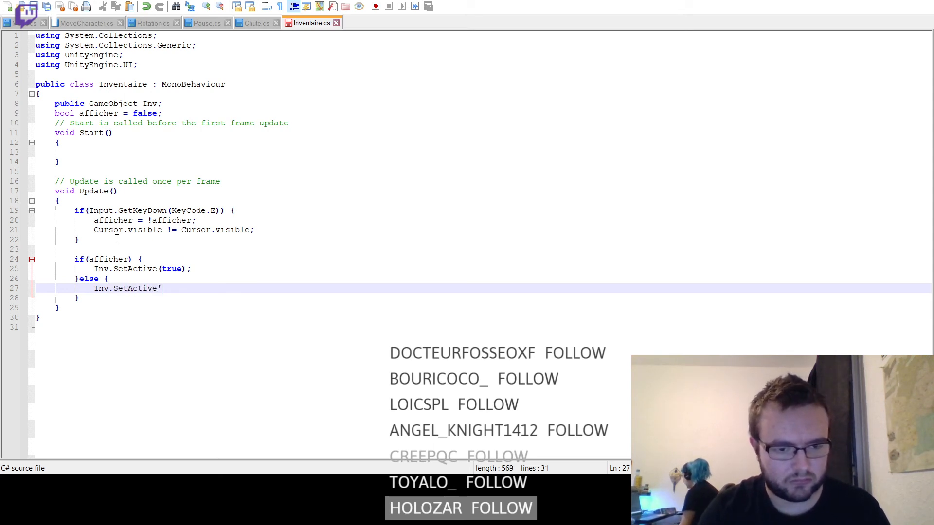
{"action": "type", "text": "(false"}
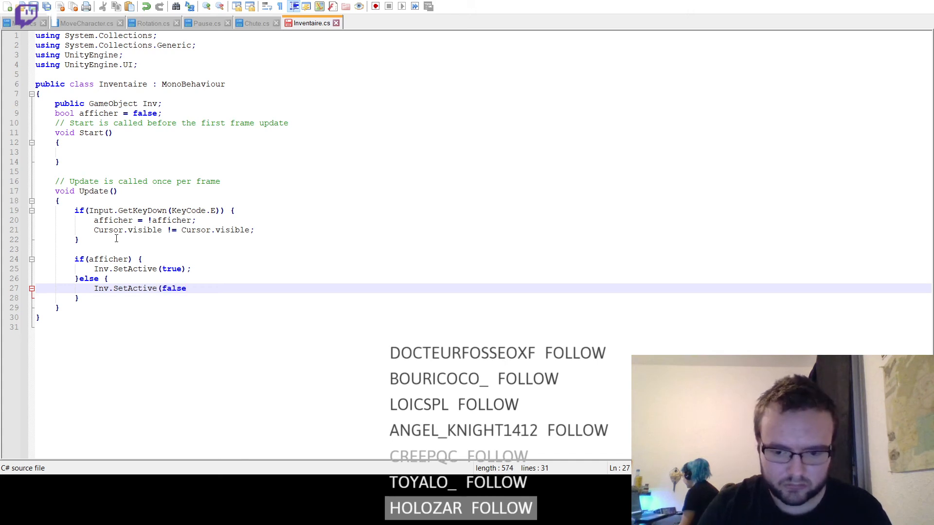
{"action": "type", "text": ");"}
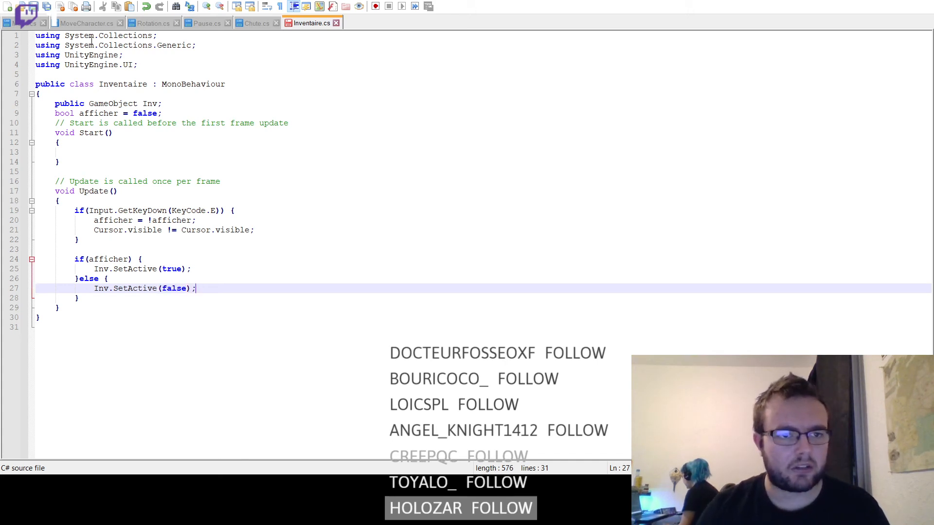
- Save the Inventaire script and bring up the Pause.cs script
{"action": "key", "text": "ctrl+s"}
{"action": "left_click", "coordinate": [207, 24]}
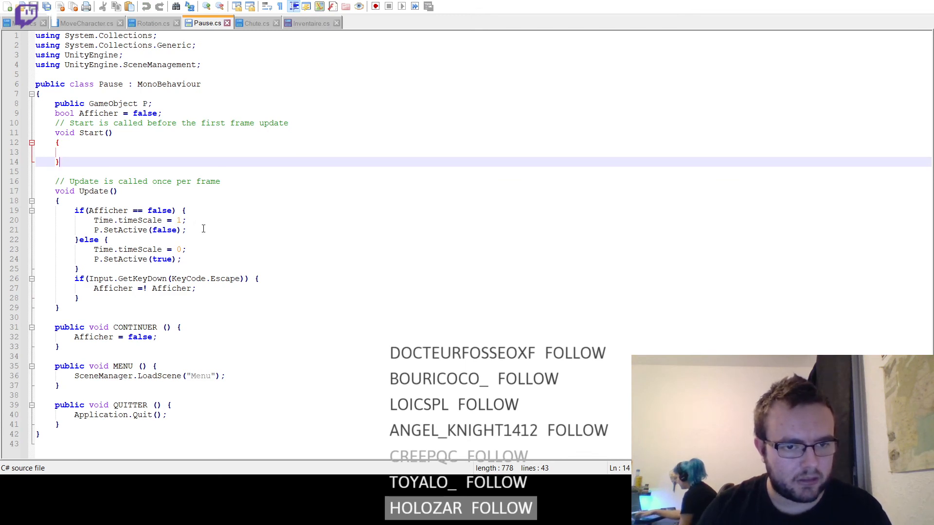
{"action": "left_click", "coordinate": [203, 230]}
{"action": "key", "text": "Return"}
{"action": "type", "text": "Cursor"}
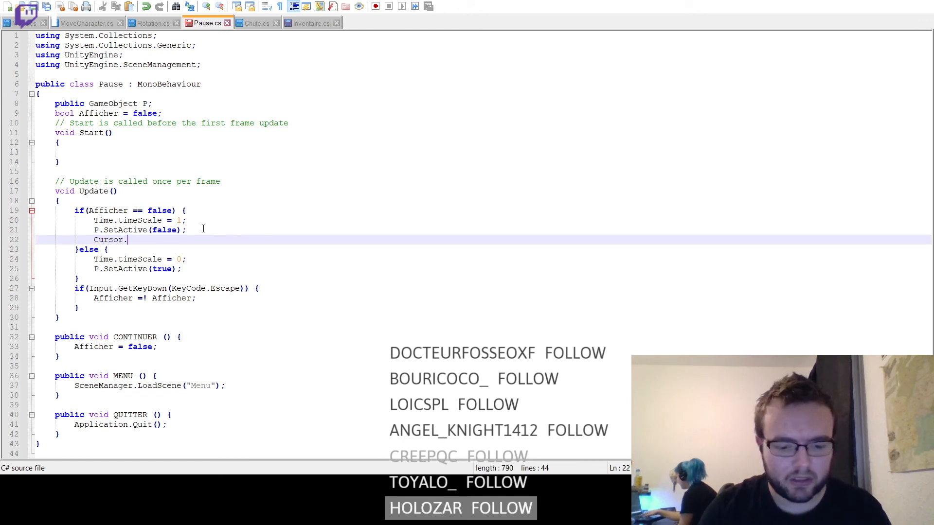
{"action": "type", "text": ".visibl"}
{"action": "key", "text": "BackSpace"}
{"action": "key", "text": "BackSpace"}
{"action": "key", "text": "BackSpace"}
{"action": "key", "text": "BackSpace"}
{"action": "key", "text": "BackSpace"}
{"action": "key", "text": "BackSpace"}
{"action": "key", "text": "BackSpace"}
{"action": "key", "text": "BackSpace"}
{"action": "key", "text": "BackSpace"}
{"action": "key", "text": "BackSpace"}
{"action": "key", "text": "BackSpace"}
{"action": "key", "text": "BackSpace"}
{"action": "key", "text": "BackSpace"}
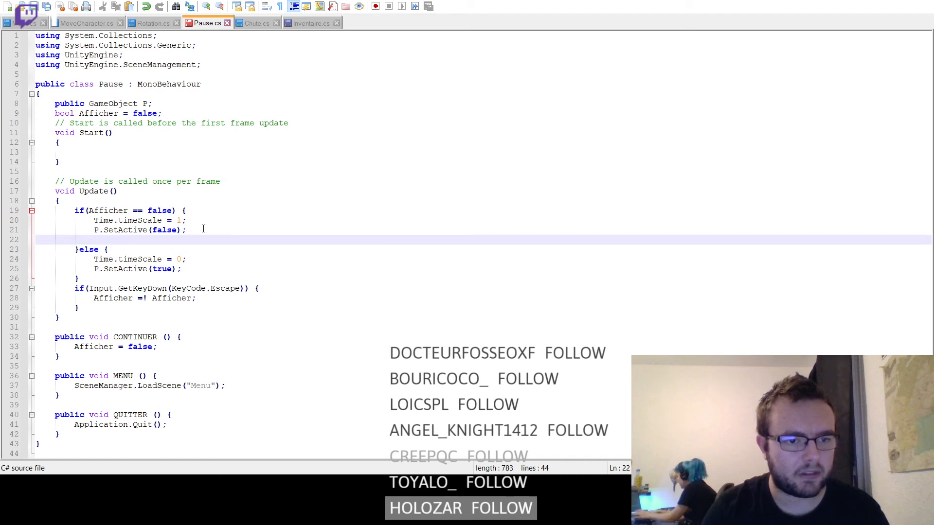
{"action": "key", "text": "BackSpace"}
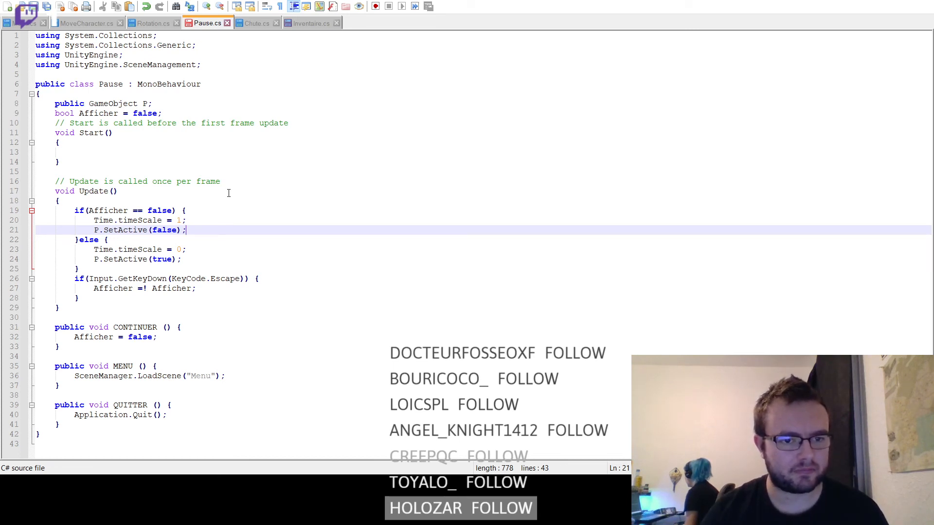
- Add the statement "Cursor.visible = false;" after "Afficher = false;" in the CONTINUER method of Pause.cs
{"action": "left_click", "coordinate": [157, 340]}
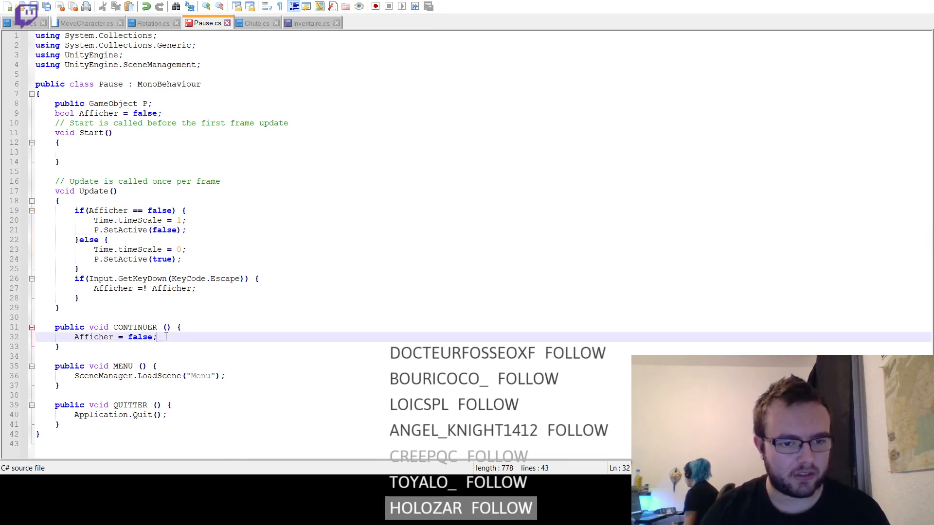
{"action": "key", "text": "Return"}
{"action": "type", "text": "Cursor"}
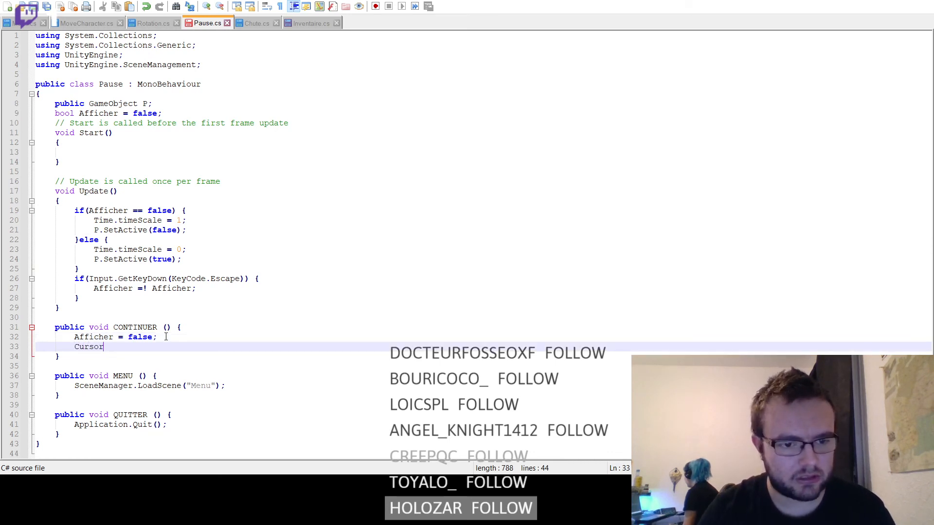
{"action": "type", "text": "."}
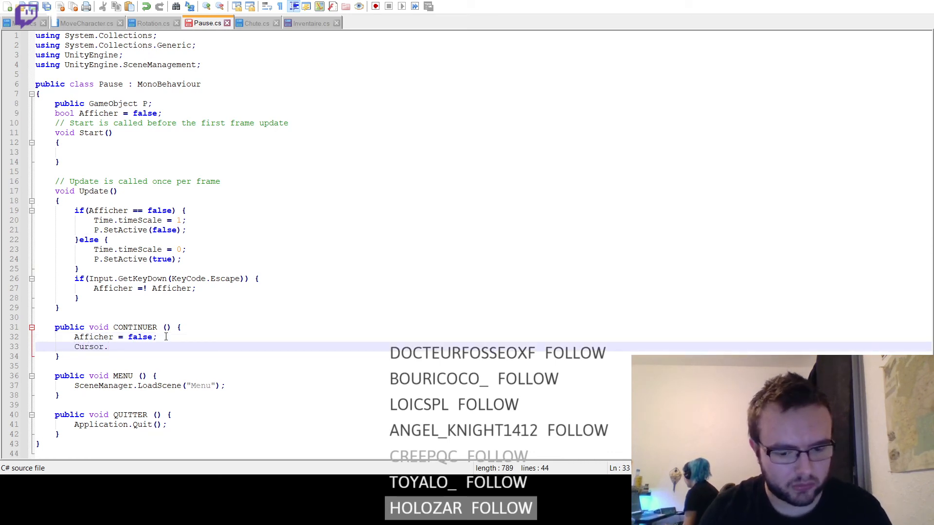
{"action": "type", "text": "visible"}
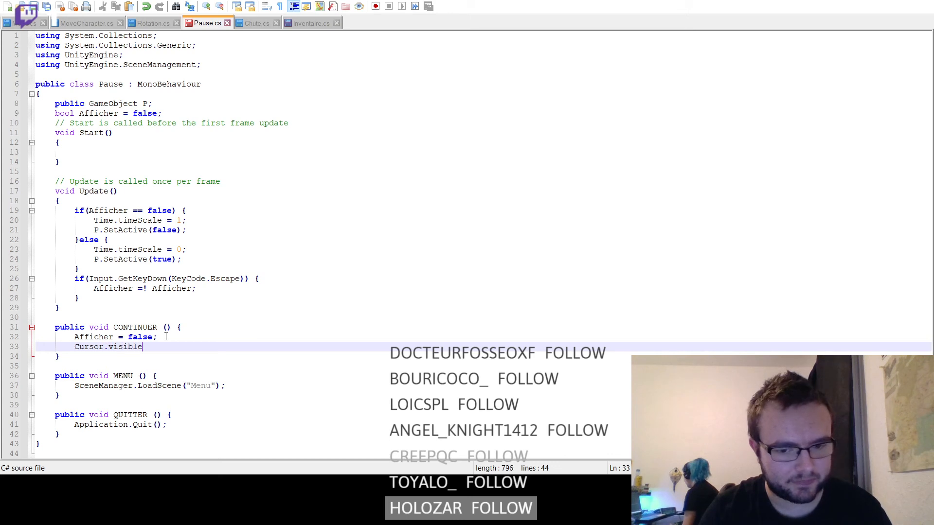
{"action": "type", "text": " = false;"}
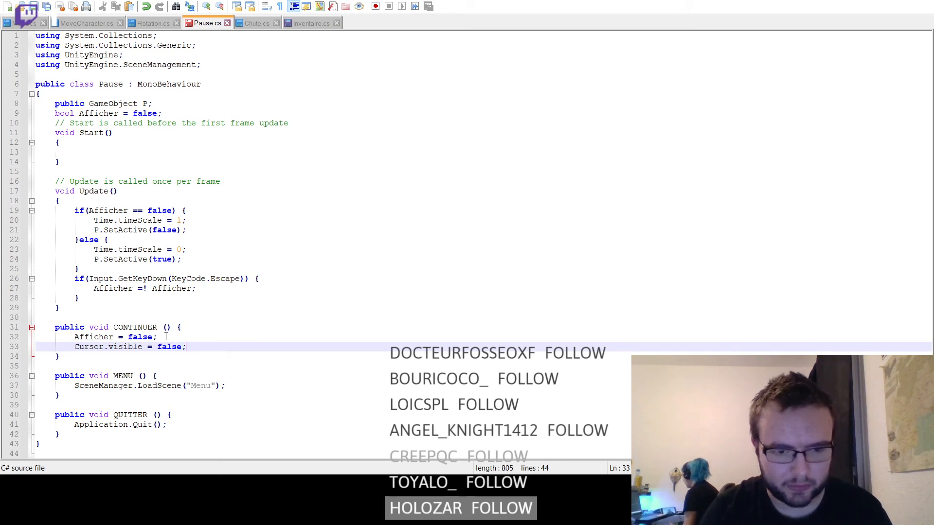
- Bring up the Inventaire.cs script
{"action": "left_click", "coordinate": [307, 25]}
{"action": "left_click", "coordinate": [185, 152]}
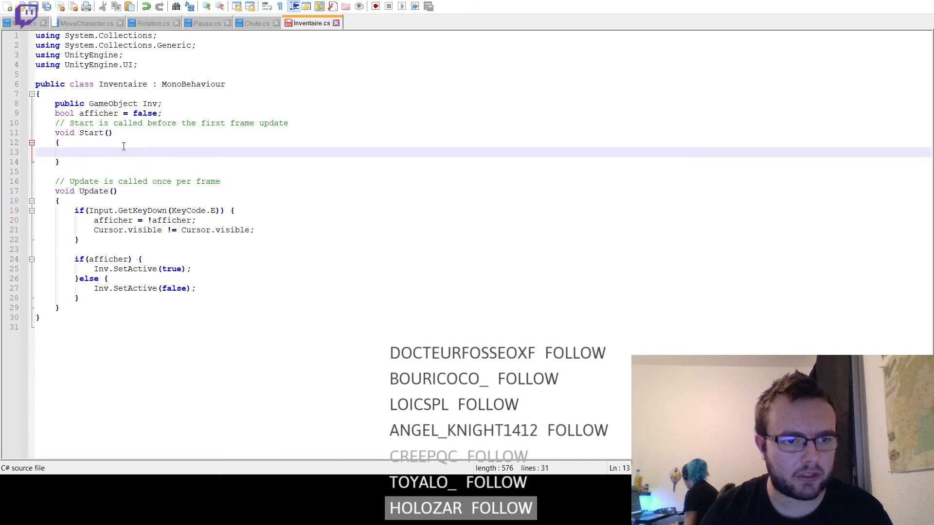
{"action": "left_click", "coordinate": [109, 302]}
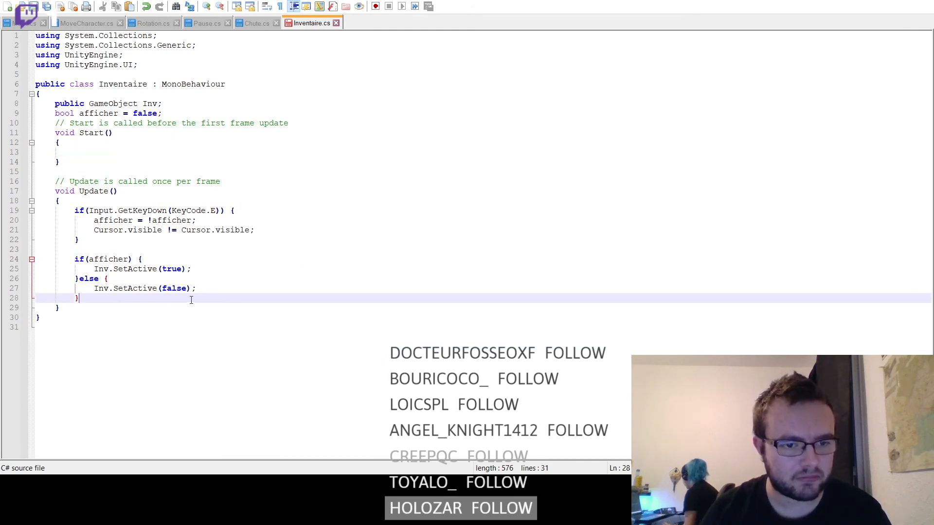
- Insert an empty "if(Input.GetKeyDown(KeyCode.Escape)) { }" block between the KeyCode.E block and the if(afficher) block
{"action": "left_click", "coordinate": [82, 238]}
{"action": "key", "text": "Return"}
{"action": "key", "text": "Return"}
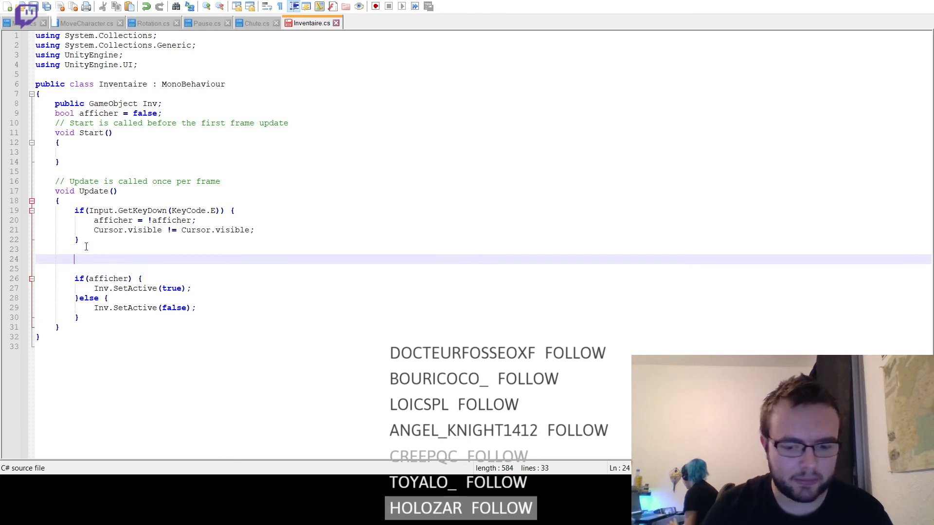
{"action": "type", "text": "if("}
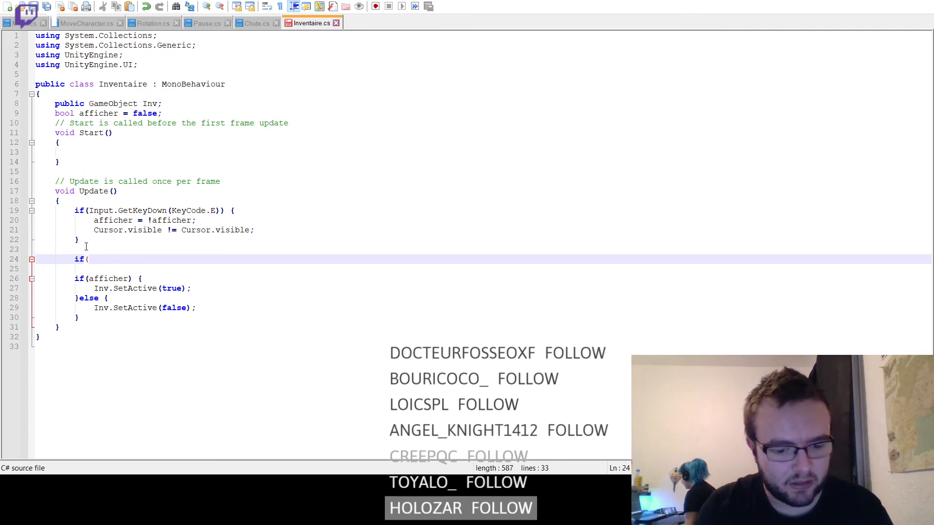
{"action": "type", "text": "Input."}
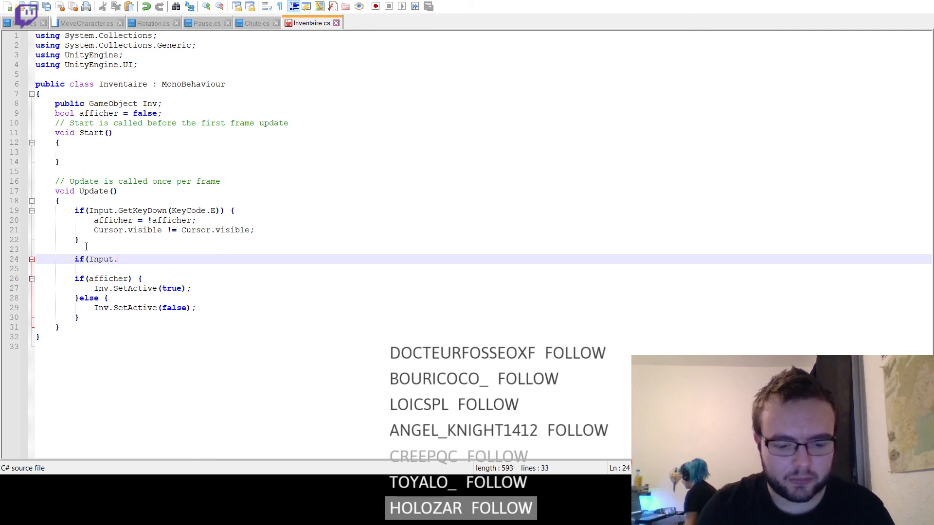
{"action": "type", "text": "GetKeyDown"}
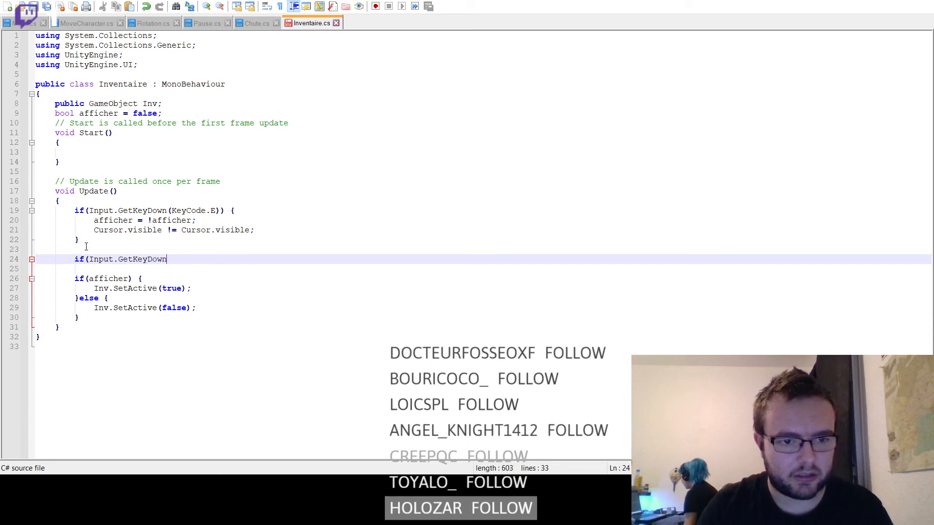
{"action": "type", "text": "("}
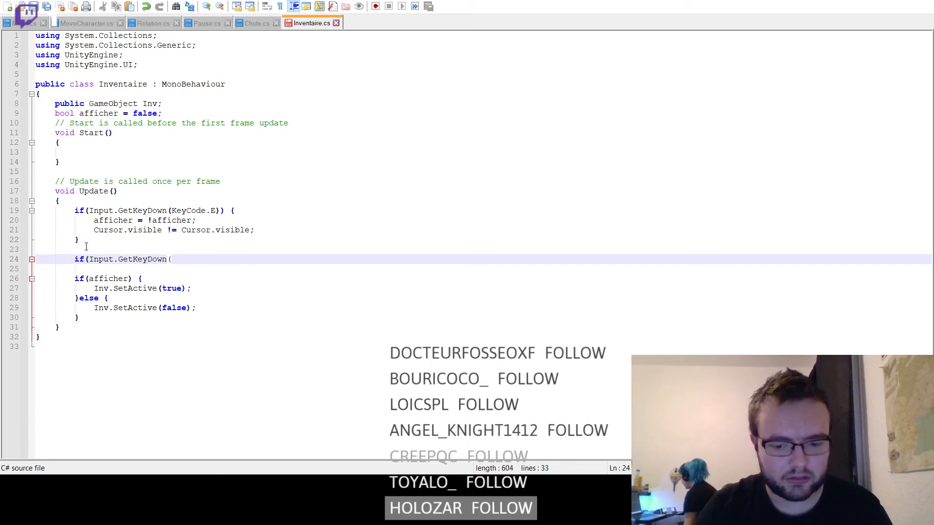
{"action": "type", "text": "KeyCode.E"}
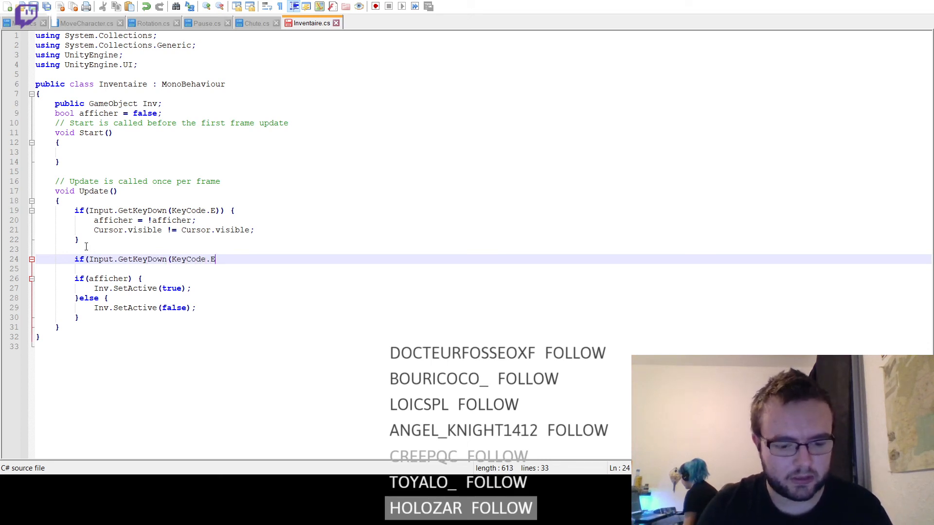
{"action": "type", "text": "scape)) {"}
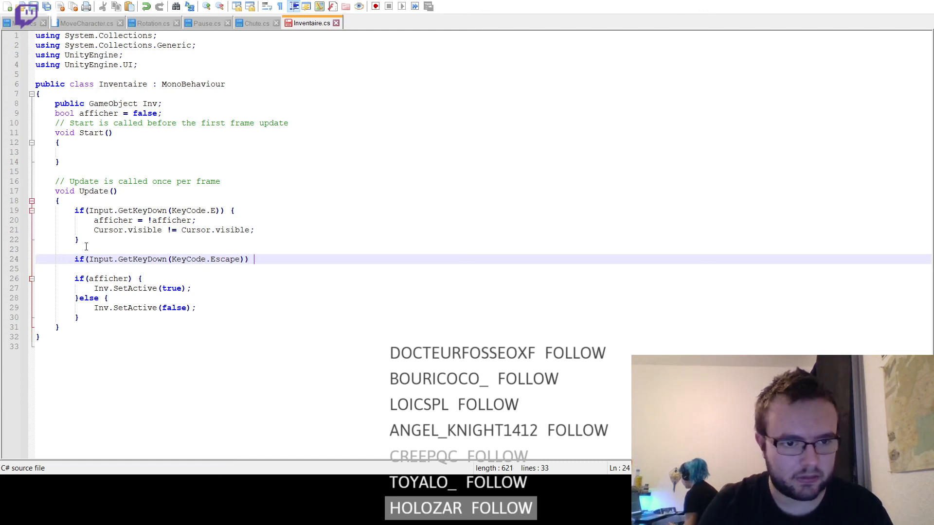
{"action": "key", "text": "Return"}
{"action": "key", "text": "Return"}
{"action": "type", "text": "}"}
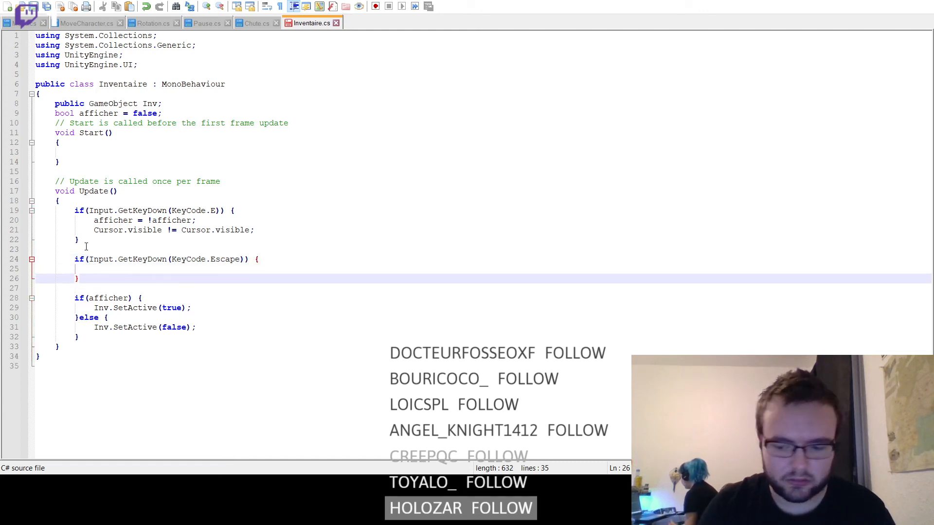
- Fill the Escape key block with "Cursor.visible != Cursor.visible;" and save the Inventaire script
{"action": "key", "text": "Up"}
{"action": "type", "text": "Cursor"}
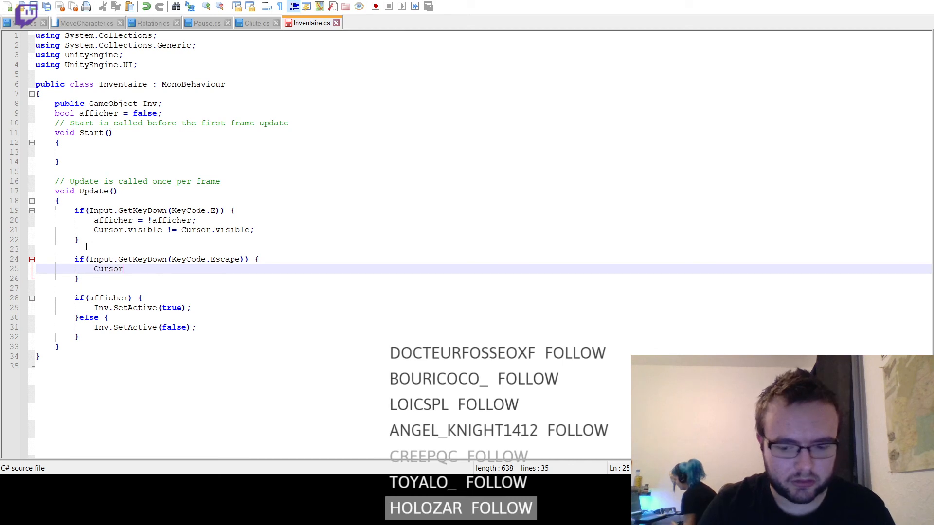
{"action": "type", "text": ".visible"}
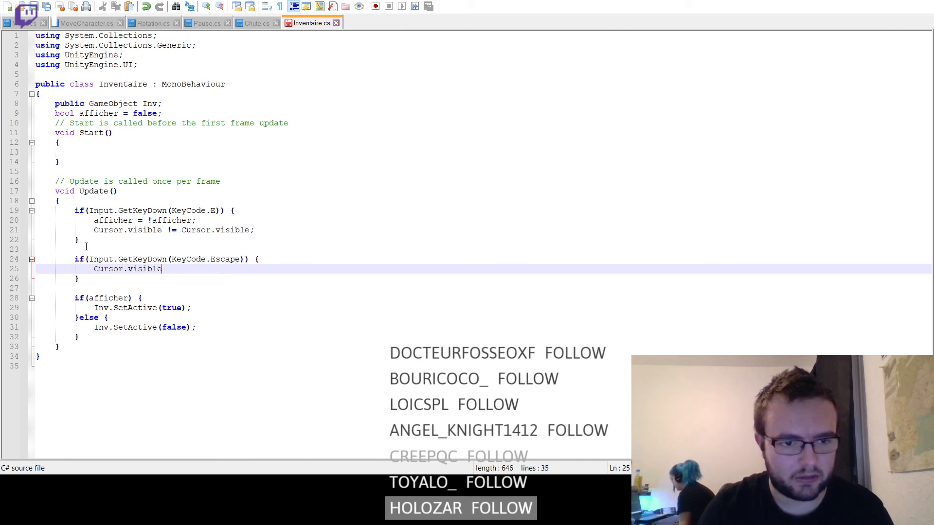
{"action": "type", "text": " != C"}
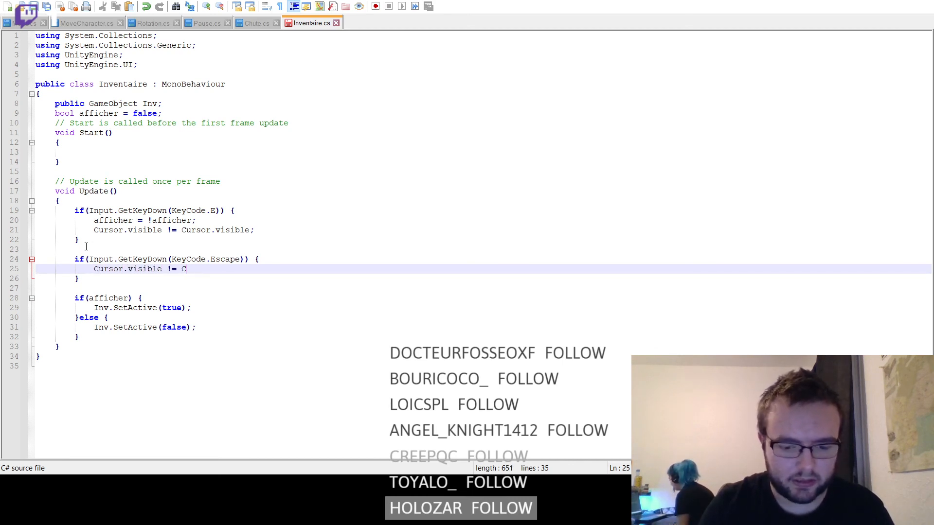
{"action": "type", "text": "ursor.visible;"}
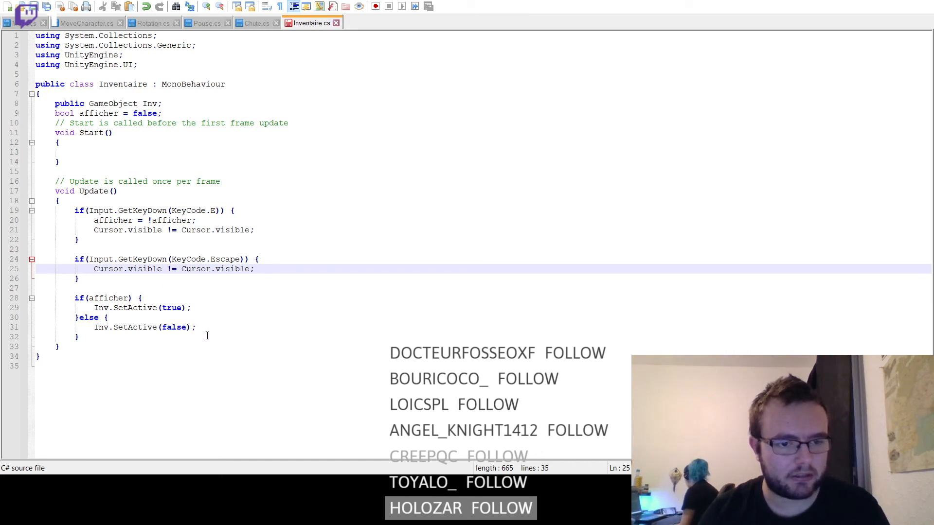
{"action": "key", "text": "ctrl+s"}
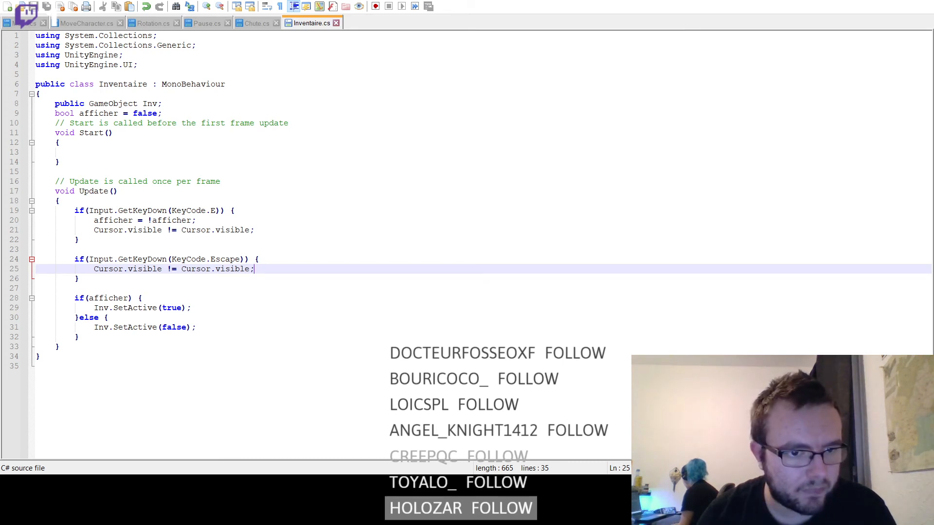
- Delete the "Cursor.visible != Cursor.visible;" line from the KeyCode.E block
{"action": "left_click", "coordinate": [172, 230]}
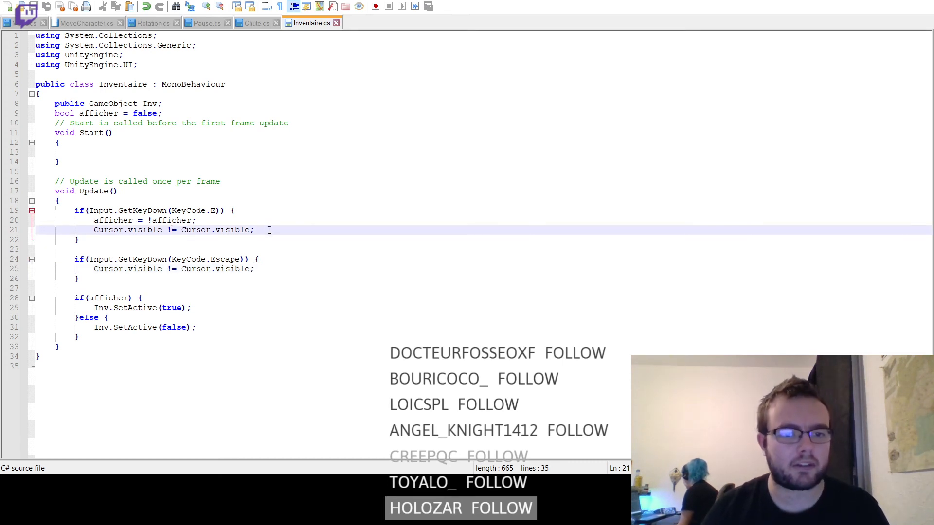
{"action": "left_click_drag", "start_coordinate": [269, 230], "coordinate": [94, 230]}
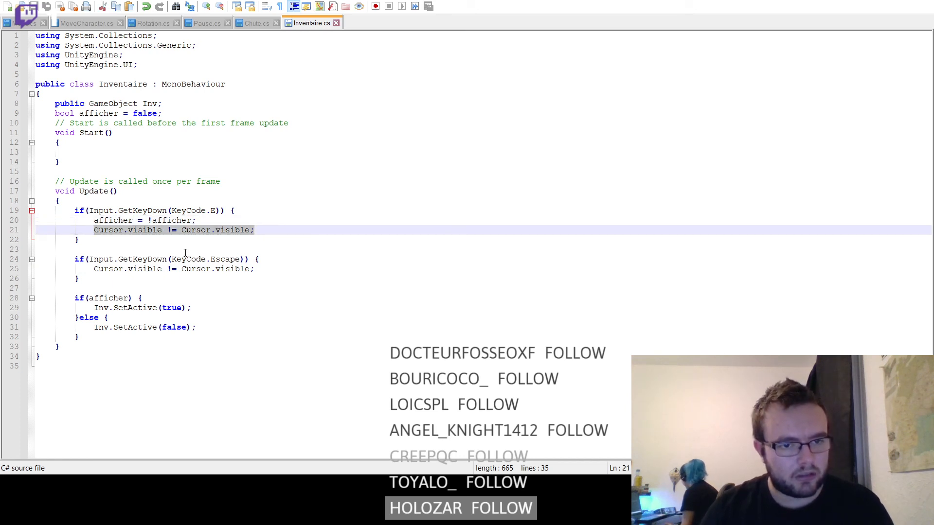
{"action": "key", "text": "BackSpace"}
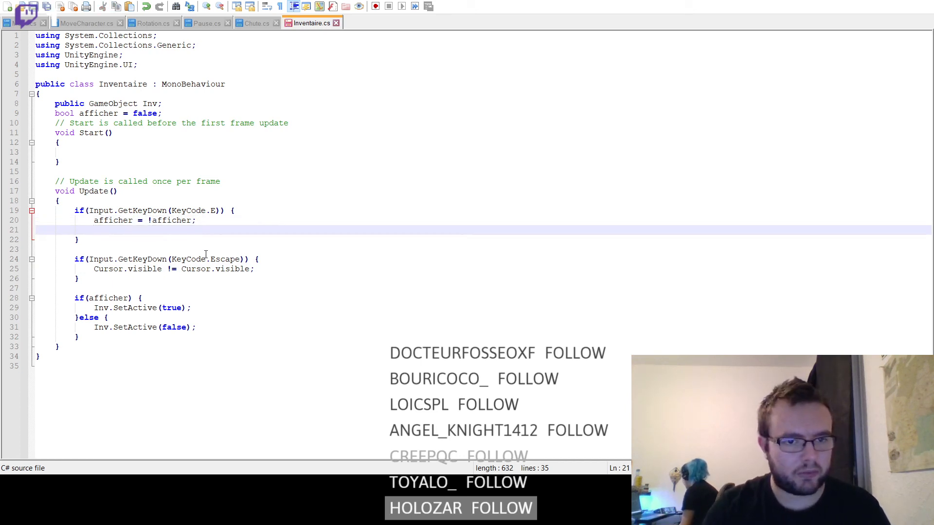
{"action": "key", "text": "BackSpace"}
{"action": "key", "text": "BackSpace"}
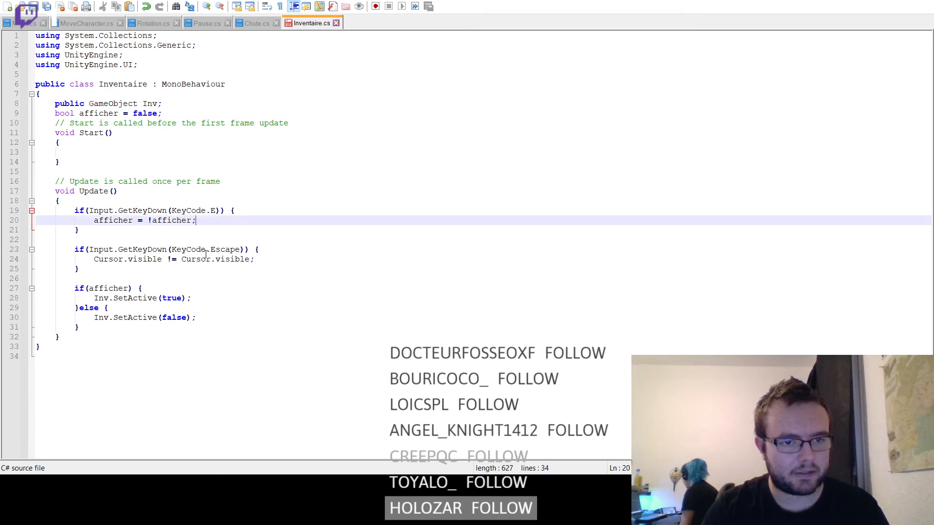
- Delete the whole Escape key if block from the Update method
{"action": "left_click_drag", "start_coordinate": [256, 261], "coordinate": [95, 235]}
{"action": "key", "text": "Delete"}
{"action": "key", "text": "Delete"}
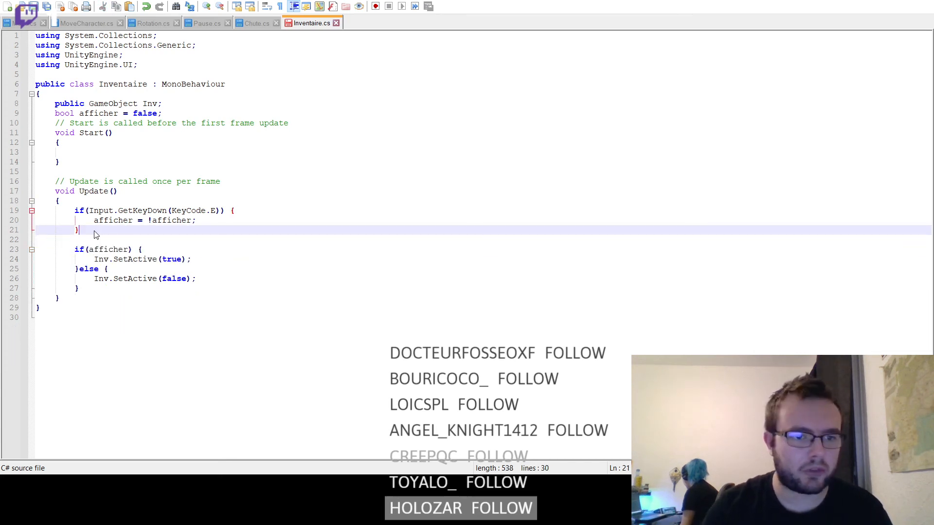
- Add the statement "Time.timeScale = 0;" below "Inv.SetActive(true);" in the if(afficher) block
{"action": "left_click", "coordinate": [214, 258]}
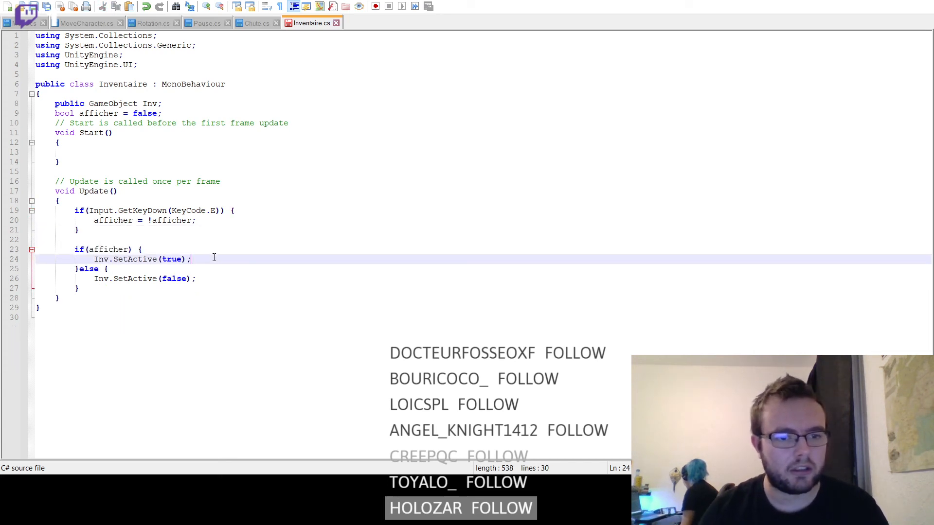
{"action": "key", "text": "Return"}
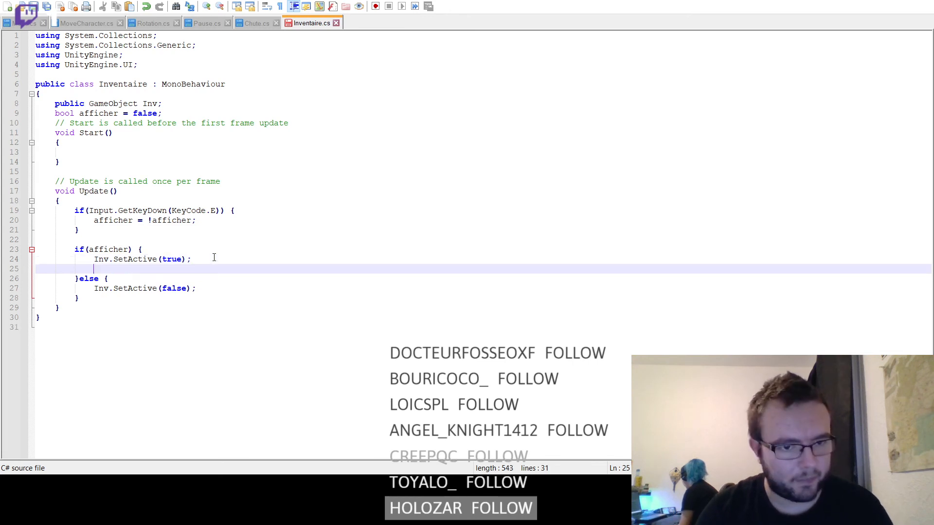
{"action": "type", "text": "Time.ti"}
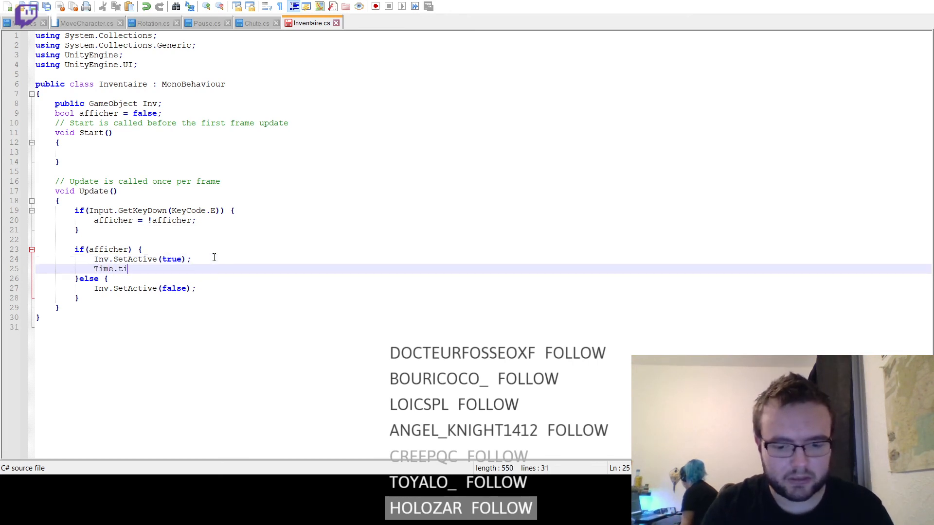
{"action": "type", "text": "meScale = "}
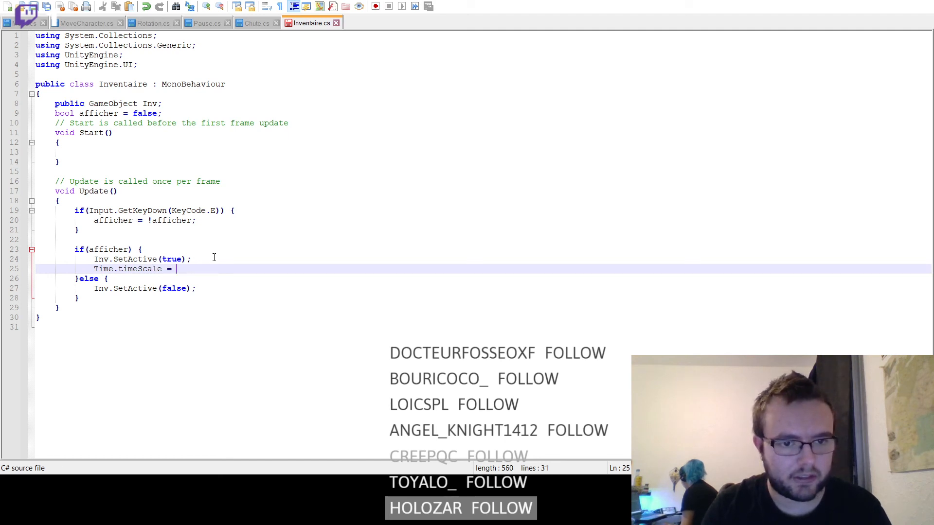
{"action": "type", "text": "0;"}
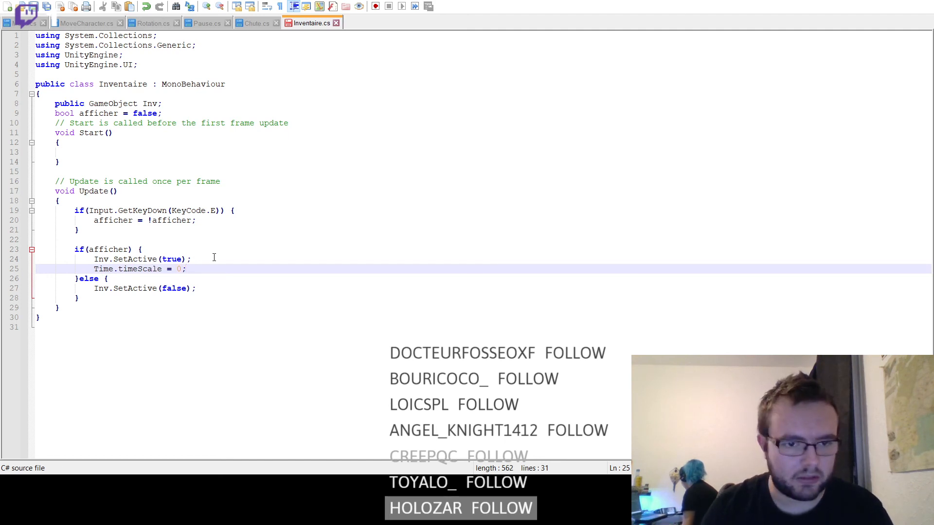
- Add the statement "Time.timeScale = 1;" below "Inv.SetActive(false);" in the else block
{"action": "left_click", "coordinate": [212, 290]}
{"action": "key", "text": "Return"}
{"action": "type", "text": "Ti"}
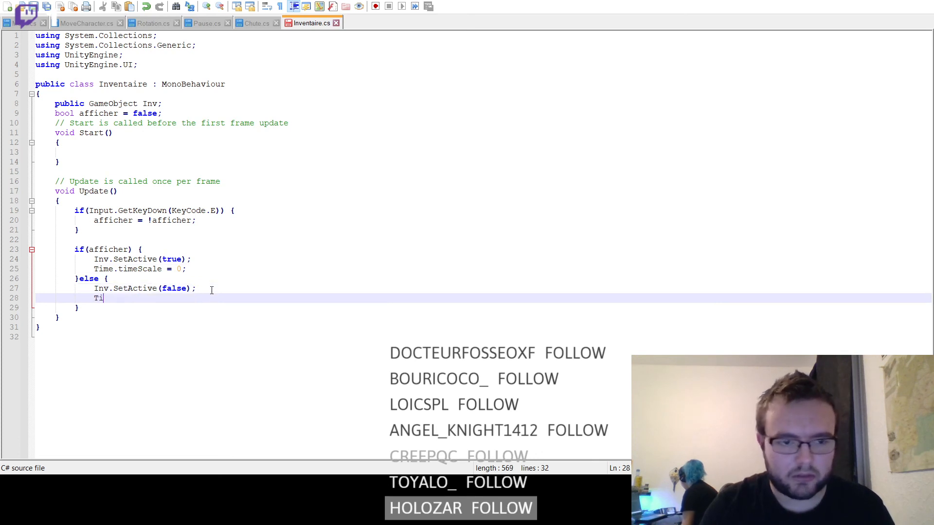
{"action": "type", "text": "me.timeSca"}
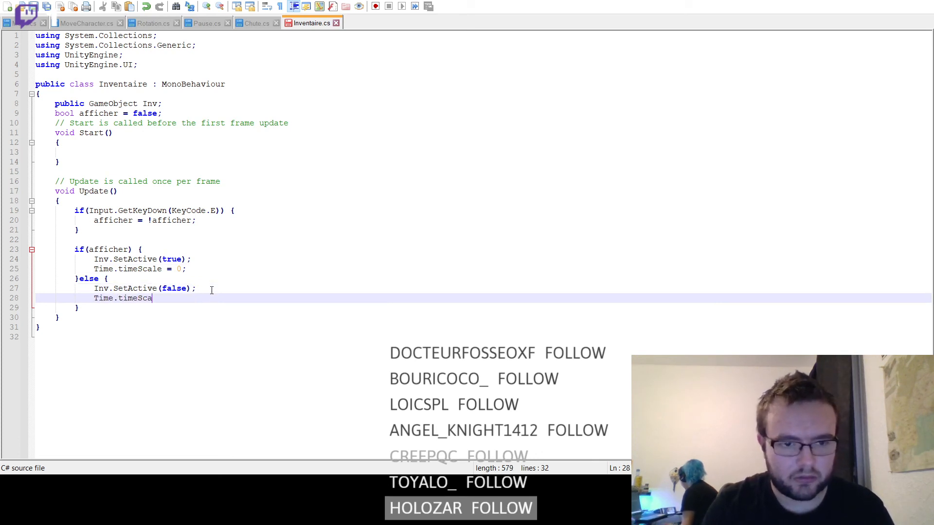
{"action": "type", "text": "le = 1;"}
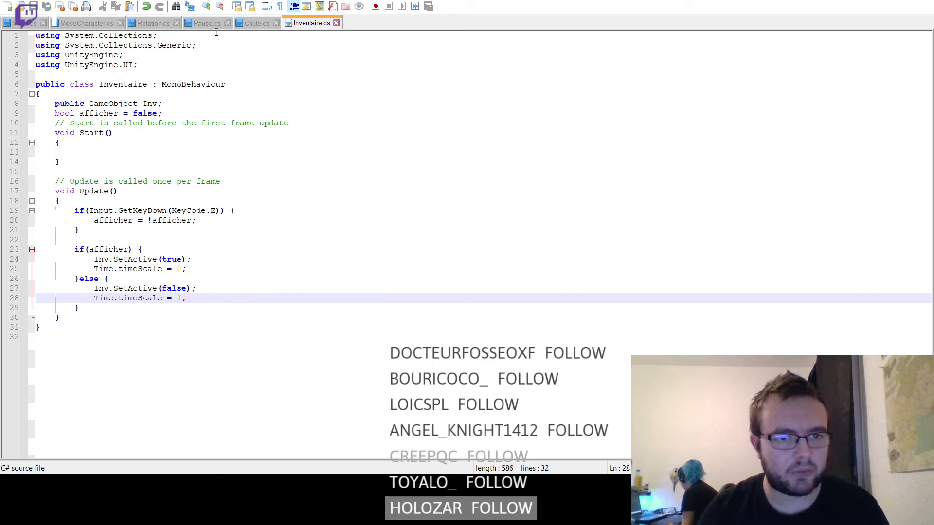
- Add an empty "if(Time.timeScale == 0) { }" block below the KeyCode.E block in Update
{"action": "left_click", "coordinate": [92, 230]}
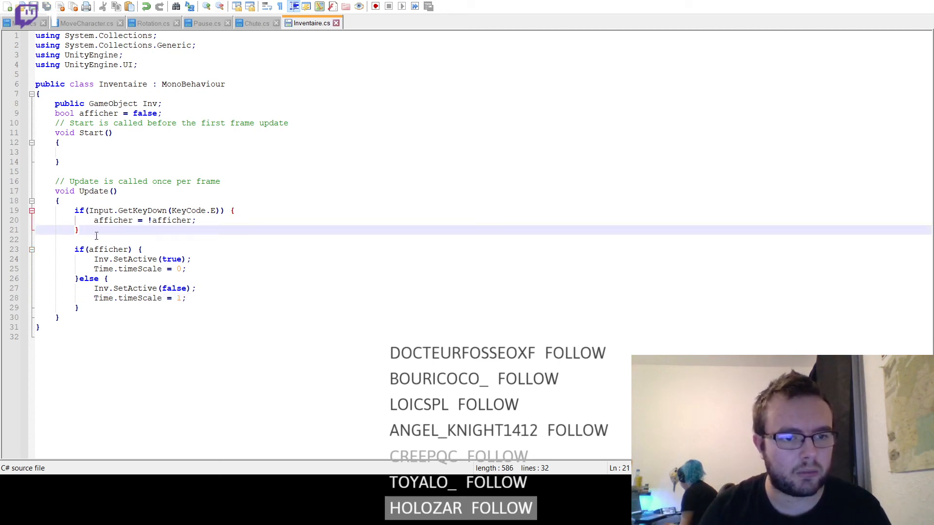
{"action": "key", "text": "Return"}
{"action": "key", "text": "Return"}
{"action": "type", "text": "if"}
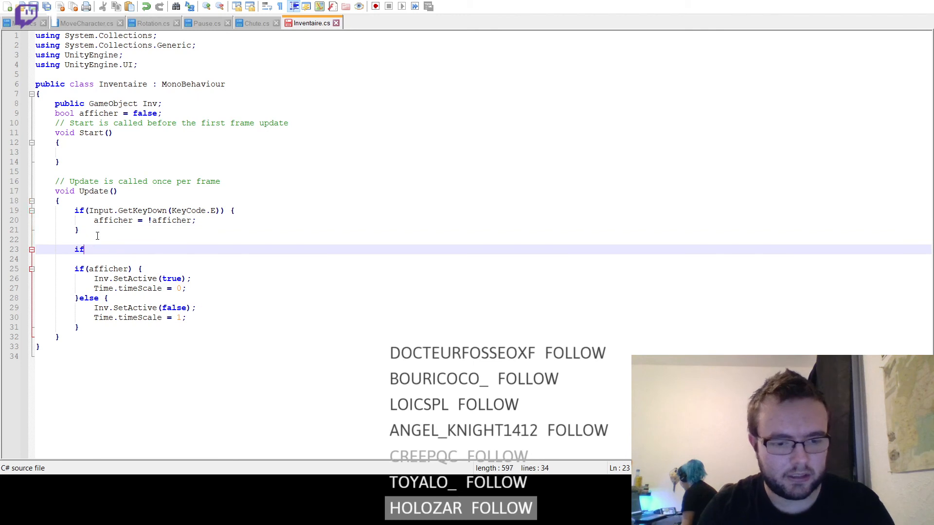
{"action": "type", "text": "(Time.t"}
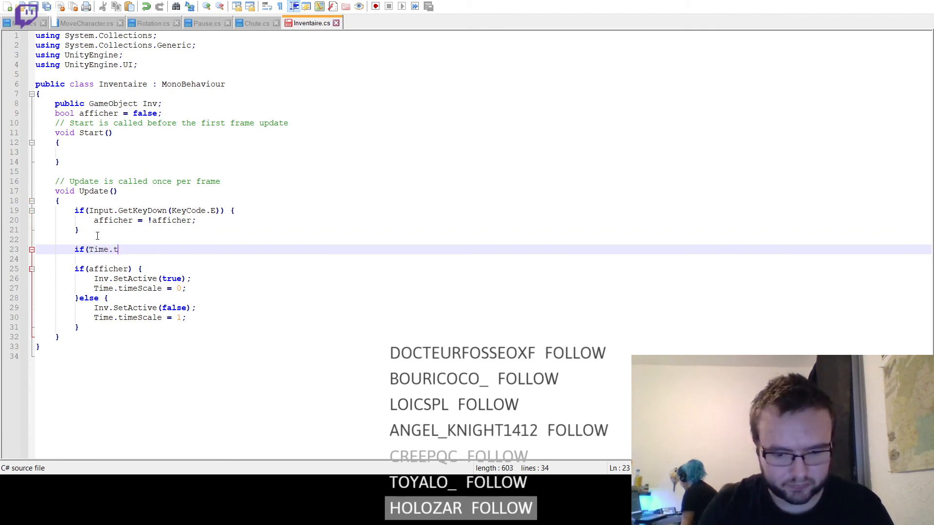
{"action": "type", "text": "imeScale == "}
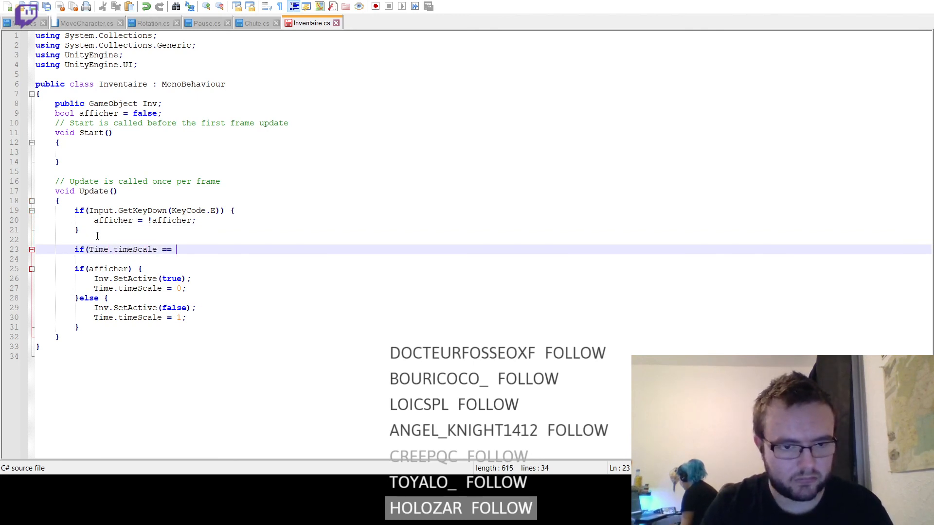
{"action": "type", "text": "0) {"}
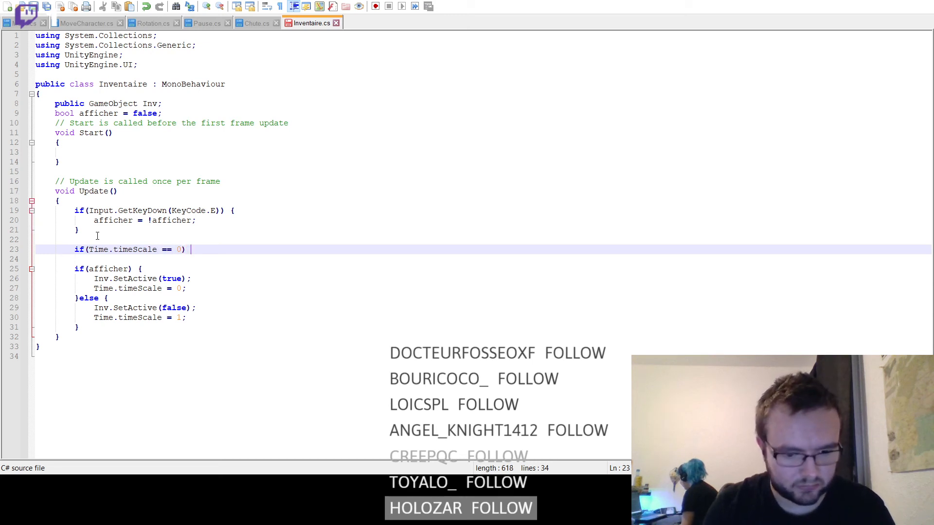
{"action": "key", "text": "Return"}
{"action": "key", "text": "Return"}
{"action": "type", "text": "}"}
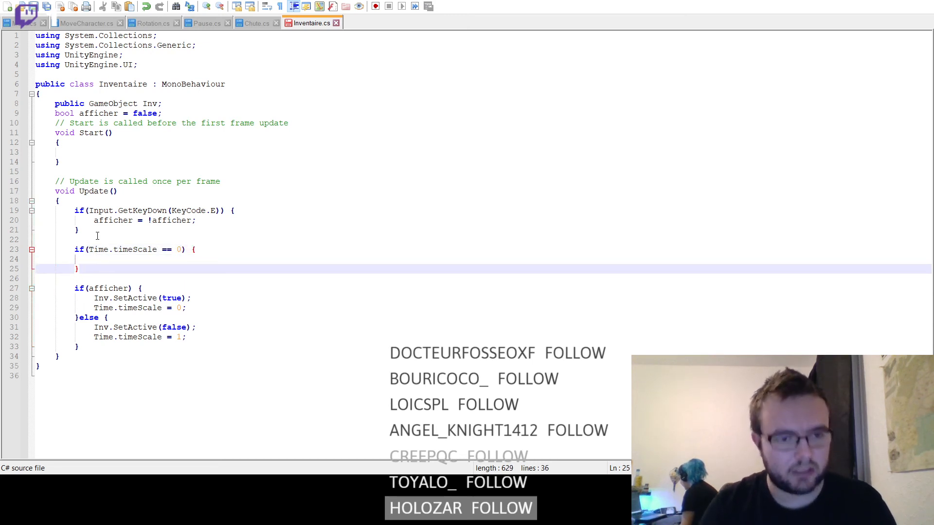
- Insert the indented statement "Cursor.visible = true;" inside the if(Time.timeScale == 0) block
{"action": "key", "text": "Up"}
{"action": "key", "text": "Tab"}
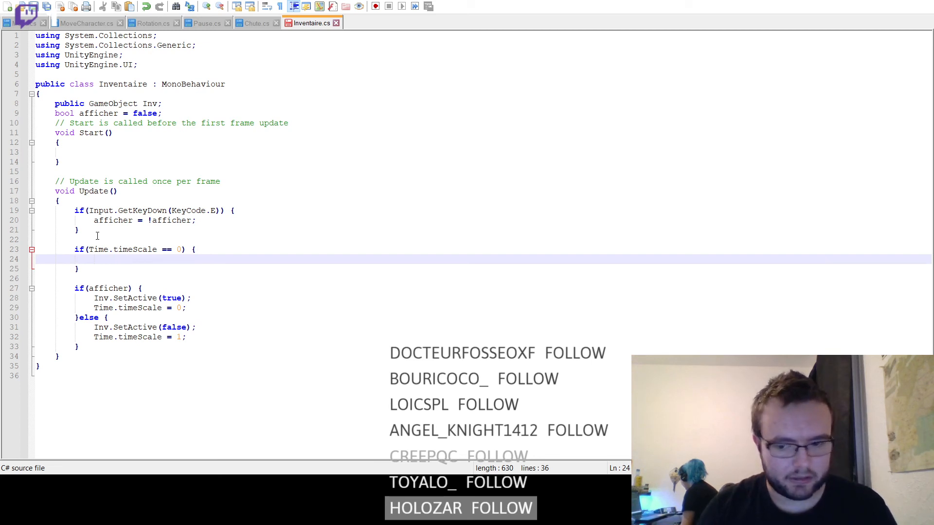
{"action": "type", "text": "Cursor"}
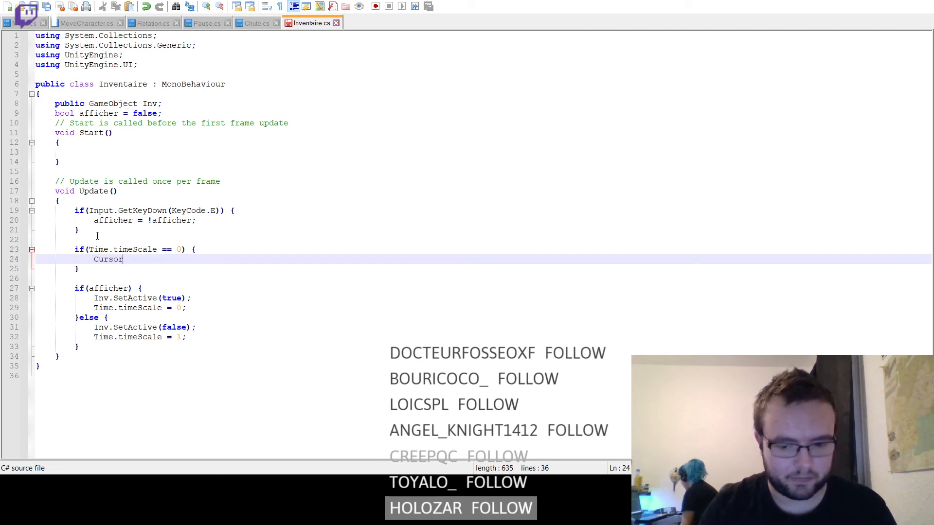
{"action": "type", "text": ".visible "}
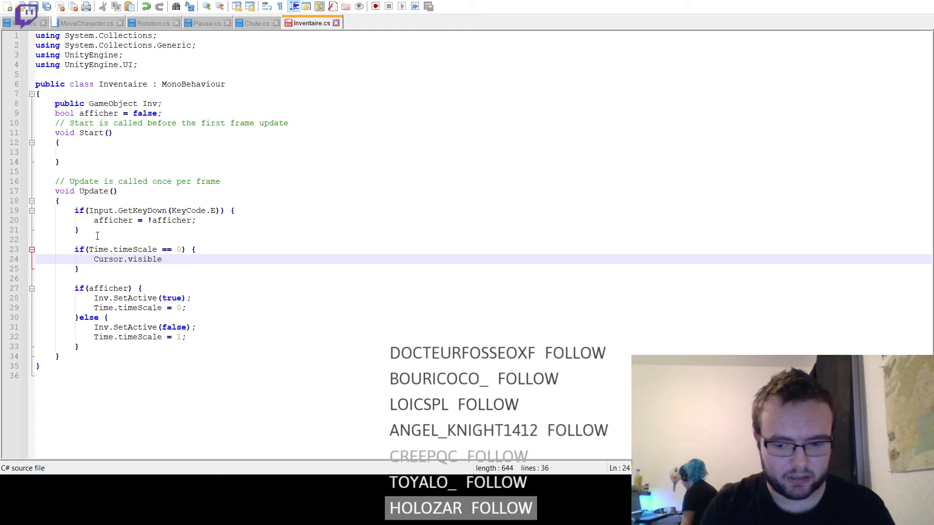
{"action": "type", "text": "= tr"}
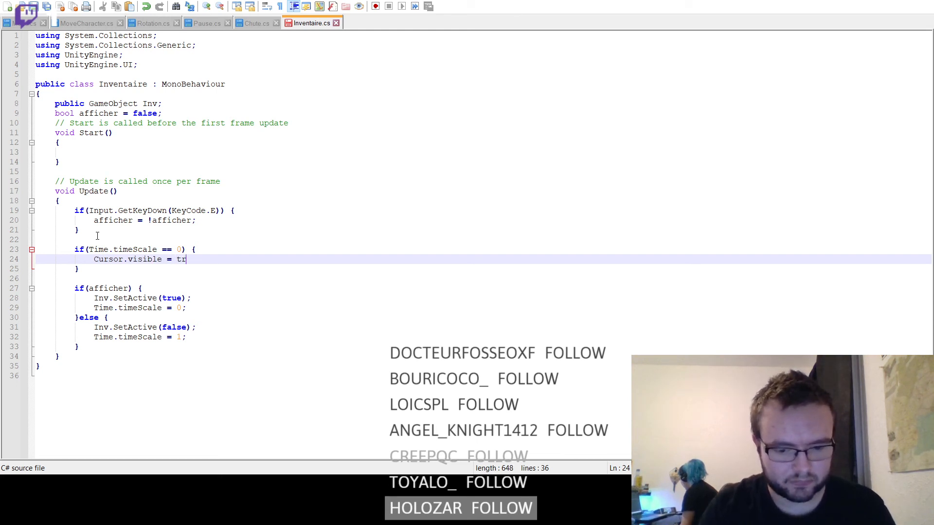
{"action": "type", "text": "ue;"}
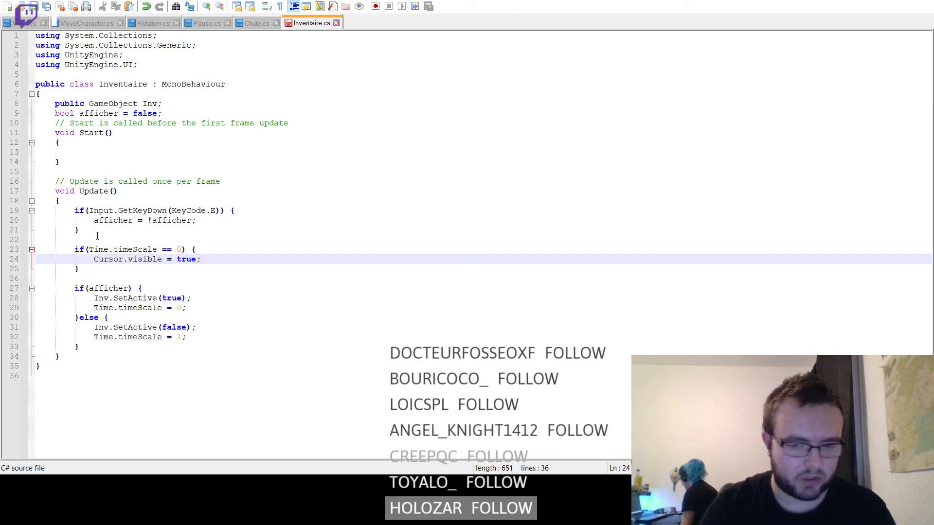
- Add an empty else block after the closing brace of the if(Time.timeScale == 0) block
{"action": "key", "text": "Down"}
{"action": "type", "text": "else{"}
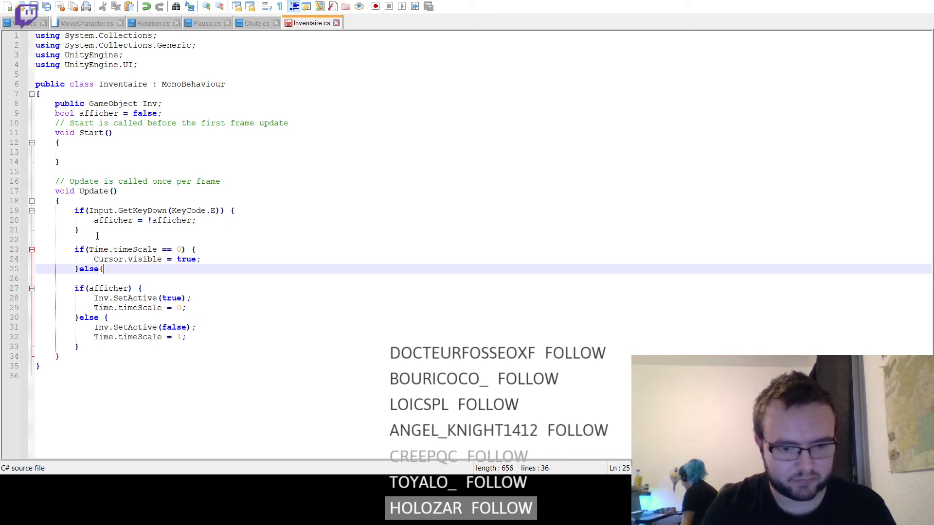
{"action": "key", "text": "Return"}
{"action": "key", "text": "Return"}
{"action": "type", "text": "}"}
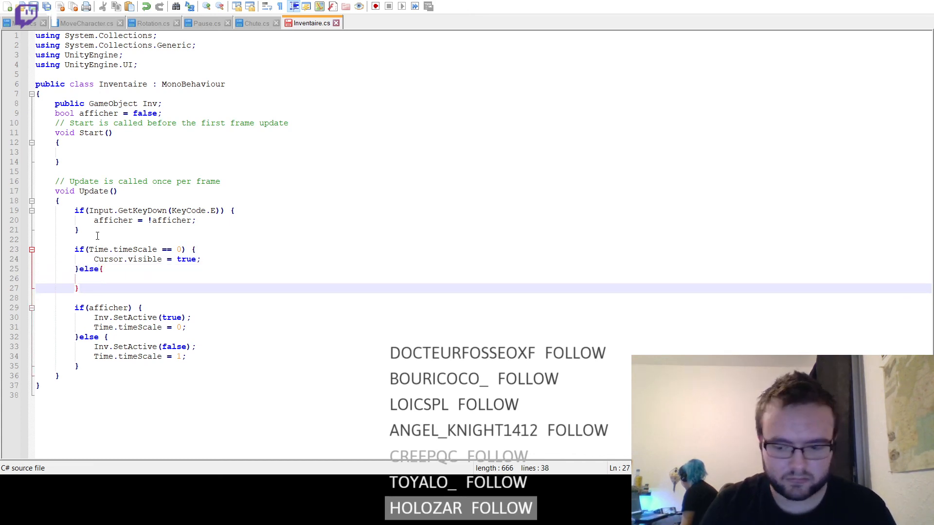
{"action": "key", "text": "Up"}
{"action": "key", "text": "Up"}
{"action": "key", "text": "End"}
{"action": "key", "text": "Left"}
{"action": "key", "text": "Down"}
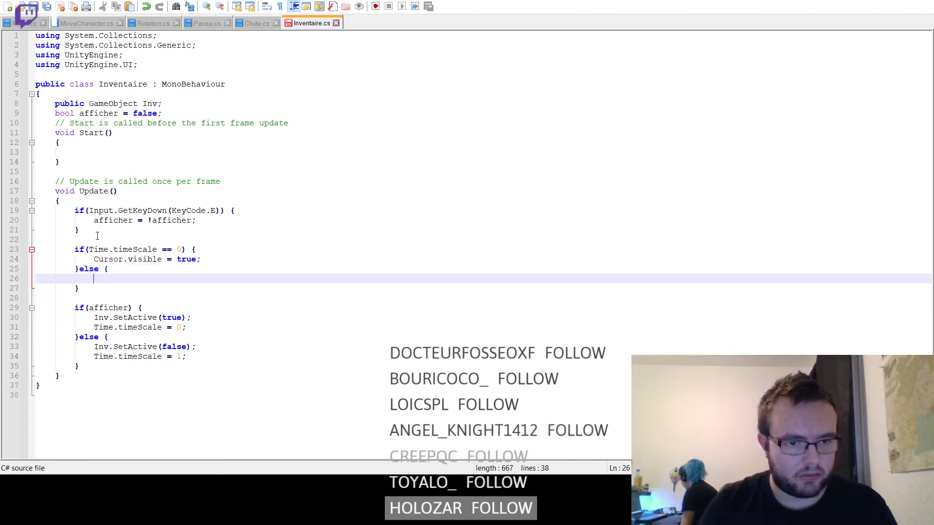
- Insert the statement "Cursor.visible = false;" inside the new else block of the timeScale check
{"action": "type", "text": "Curs"}
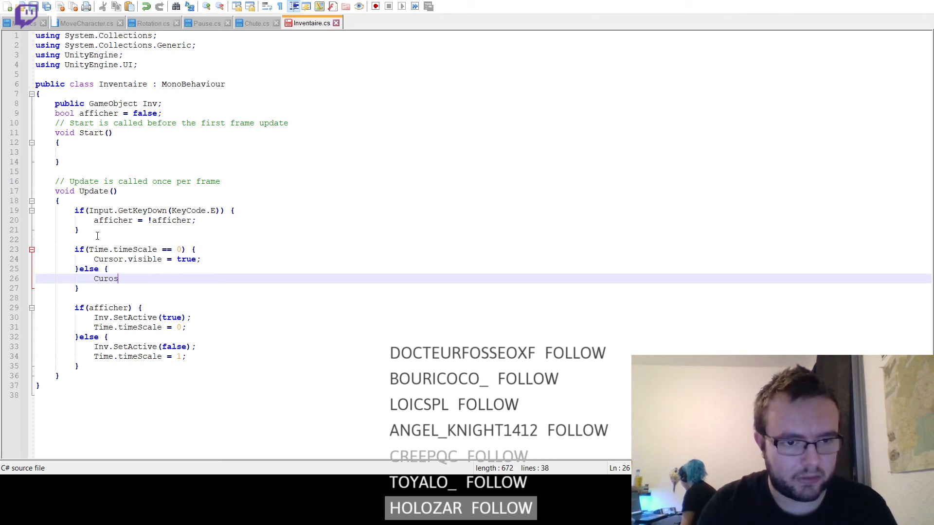
{"action": "type", "text": "or"}
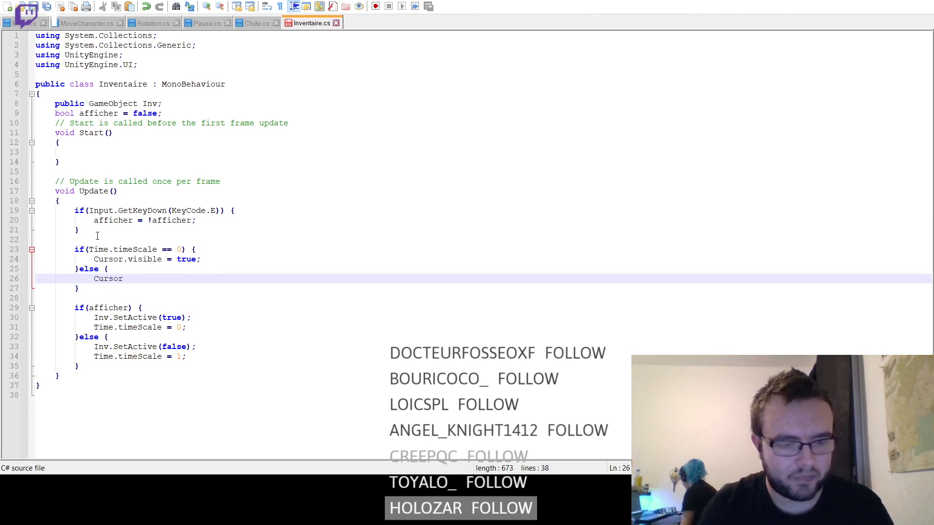
{"action": "type", "text": ".visi"}
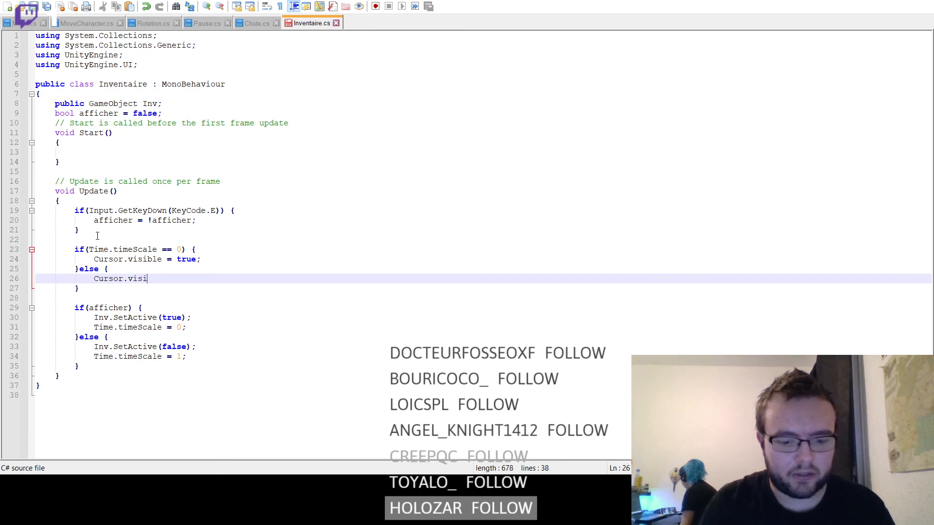
{"action": "key", "text": "BackSpace"}
{"action": "type", "text": "ble"}
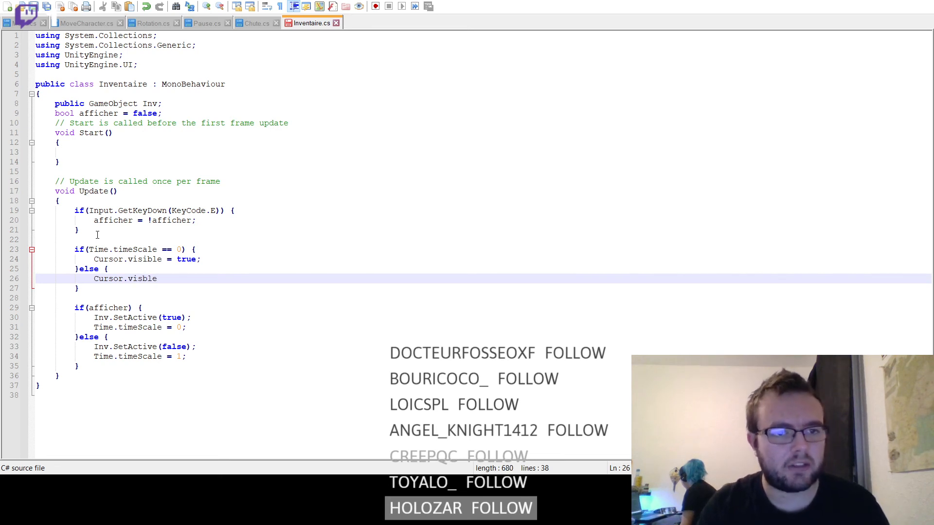
{"action": "key", "text": "BackSpace"}
{"action": "key", "text": "BackSpace"}
{"action": "key", "text": "BackSpace"}
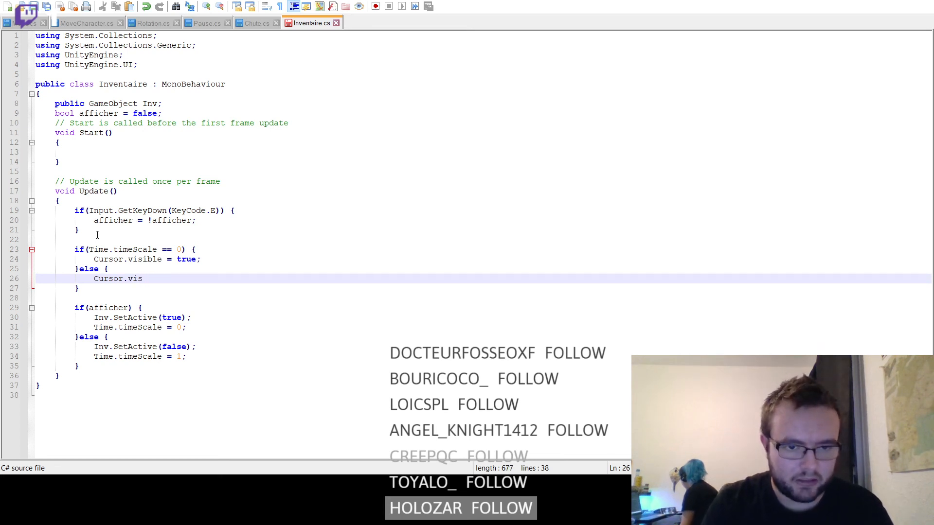
{"action": "type", "text": "ible = false;"}
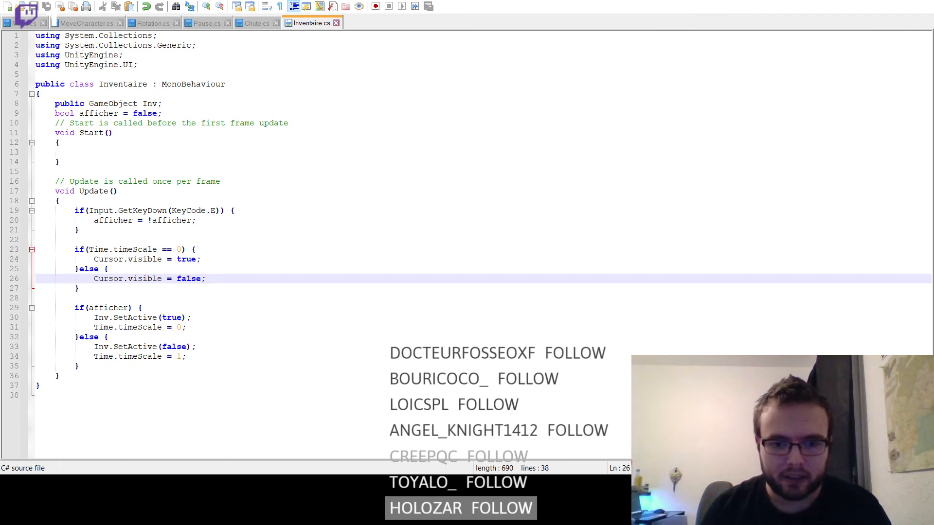
- Switch to Unity, attach the Inventaire script to the Player object and assign the Inventaire object to its Inv field
{"action": "key", "text": "alt+Tab"}
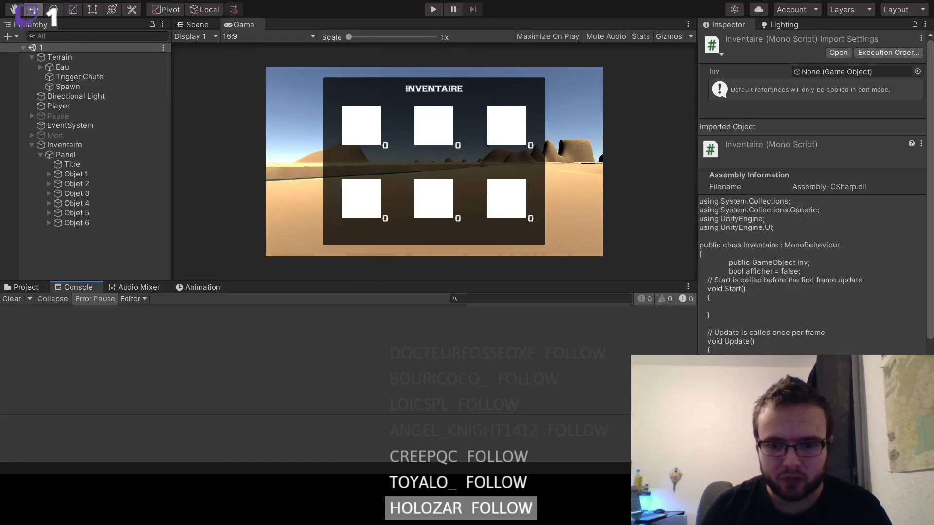
{"action": "left_click", "coordinate": [22, 288]}
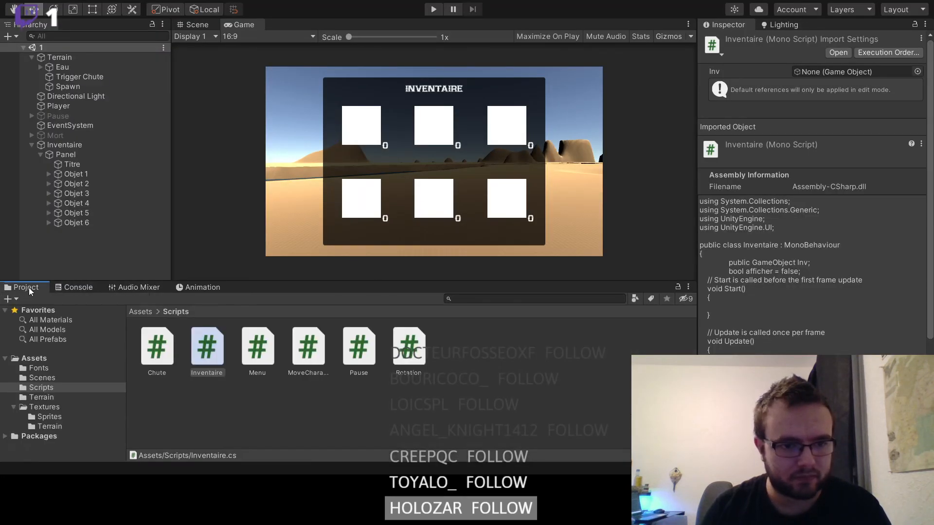
{"action": "left_click_drag", "start_coordinate": [209, 348], "coordinate": [83, 108]}
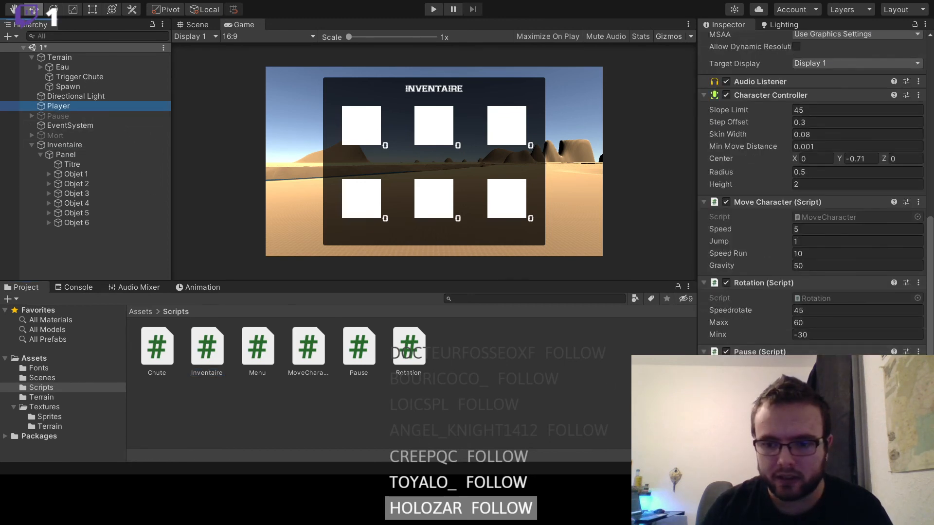
{"action": "left_click_drag", "start_coordinate": [65, 144], "coordinate": [837, 414]}
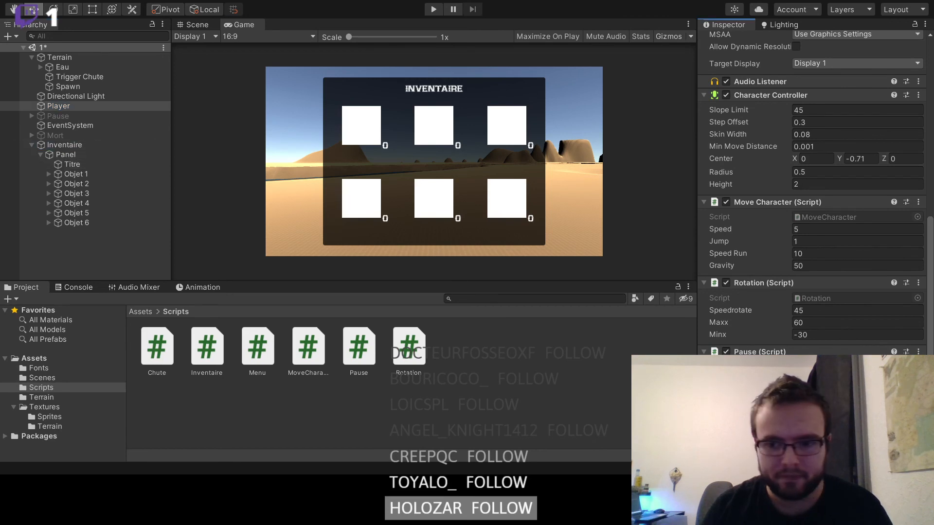
- Collapse the Inventaire object in the hierarchy, save the scene, and deactivate the Inventaire object
{"action": "left_click", "coordinate": [31, 145]}
{"action": "key", "text": "ctrl+s"}
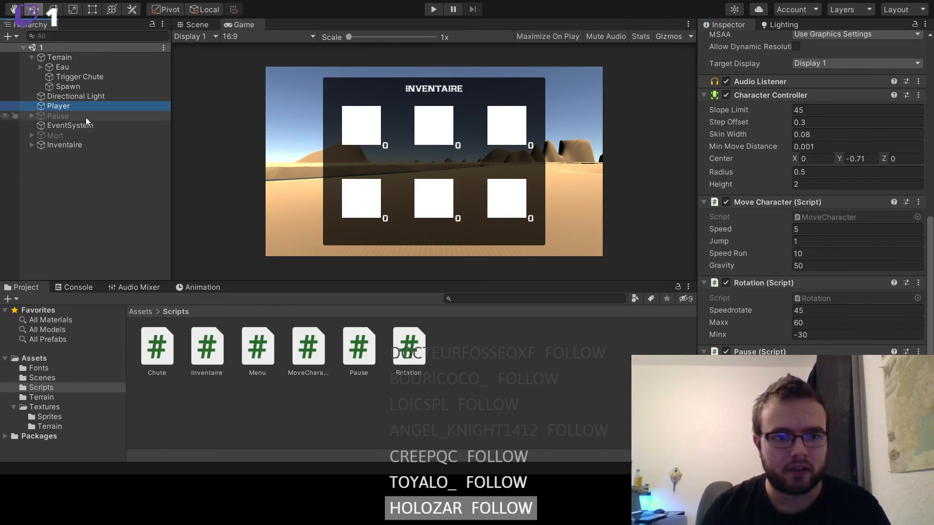
{"action": "left_click", "coordinate": [65, 144]}
{"action": "left_click", "coordinate": [729, 42]}
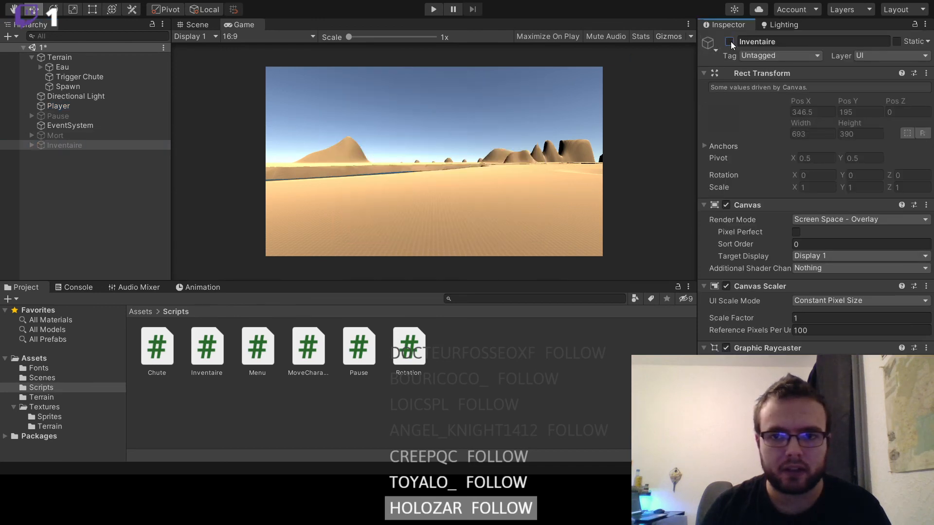
- Play-test the scene by moving the player, toggling the inventory and opening the pause menu, and stop play mode
{"action": "left_click", "coordinate": [433, 9]}
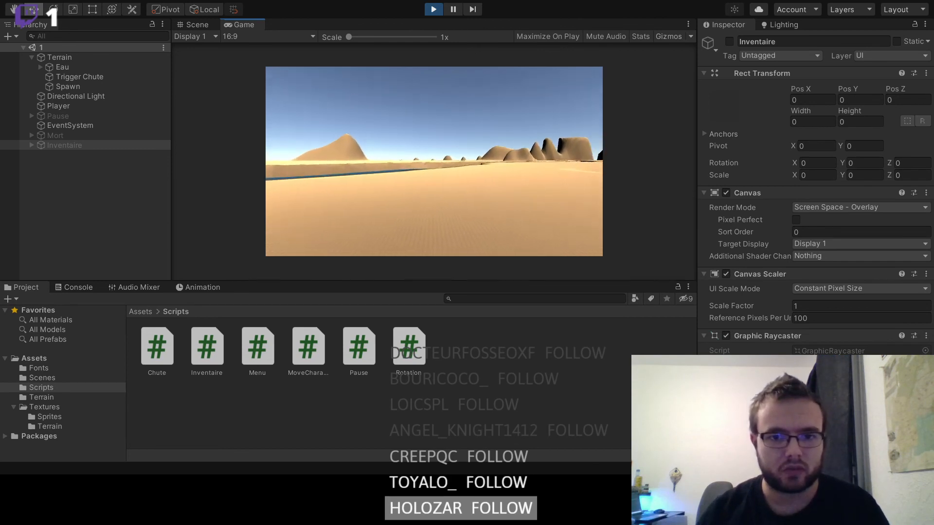
{"action": "key", "text": "z"}
{"action": "key", "text": "i"}
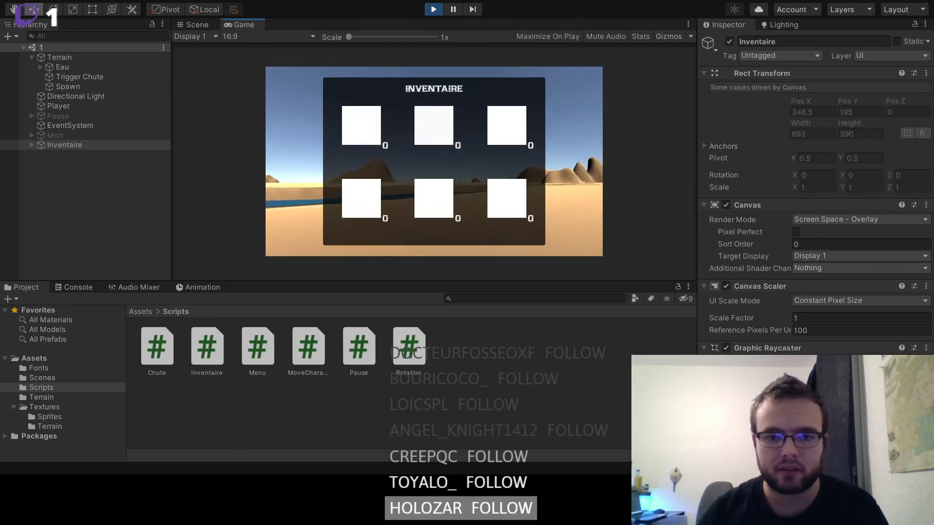
{"action": "key", "text": "i"}
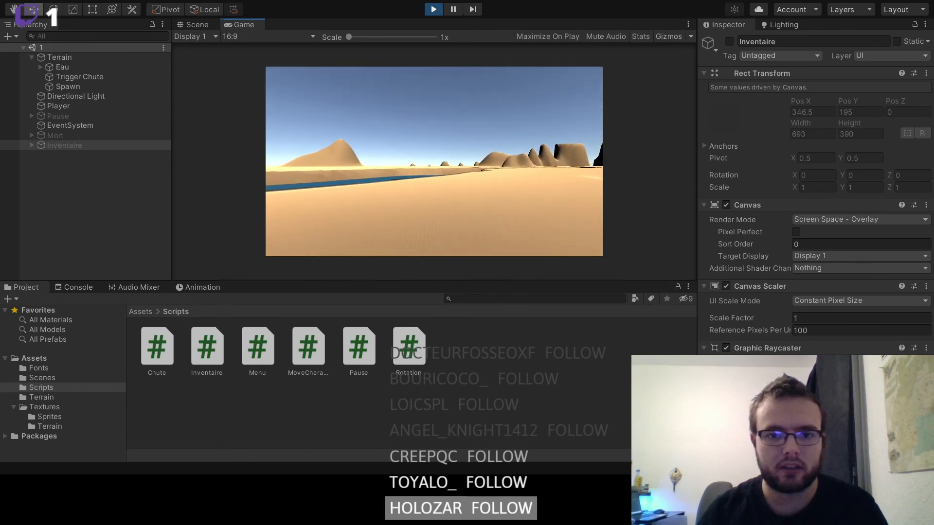
{"action": "key", "text": "Escape"}
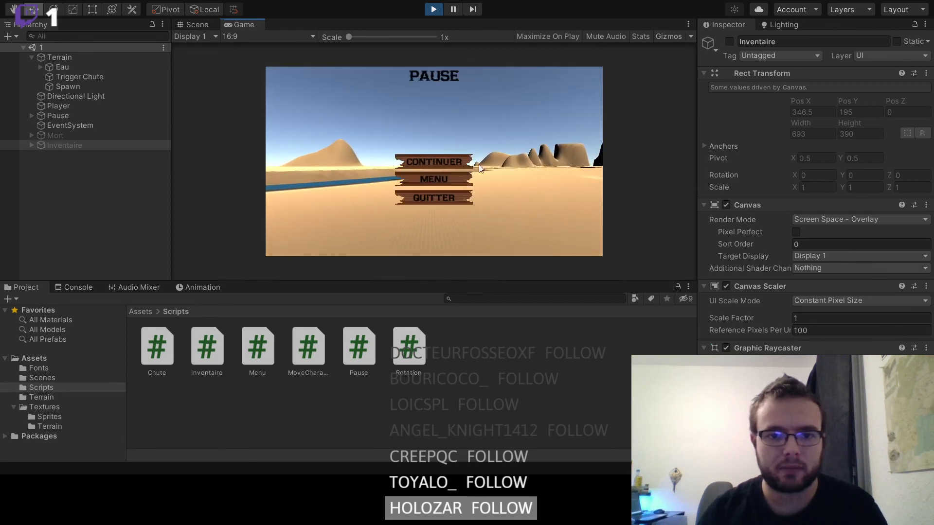
{"action": "left_click", "coordinate": [445, 164]}
{"action": "key", "text": "i"}
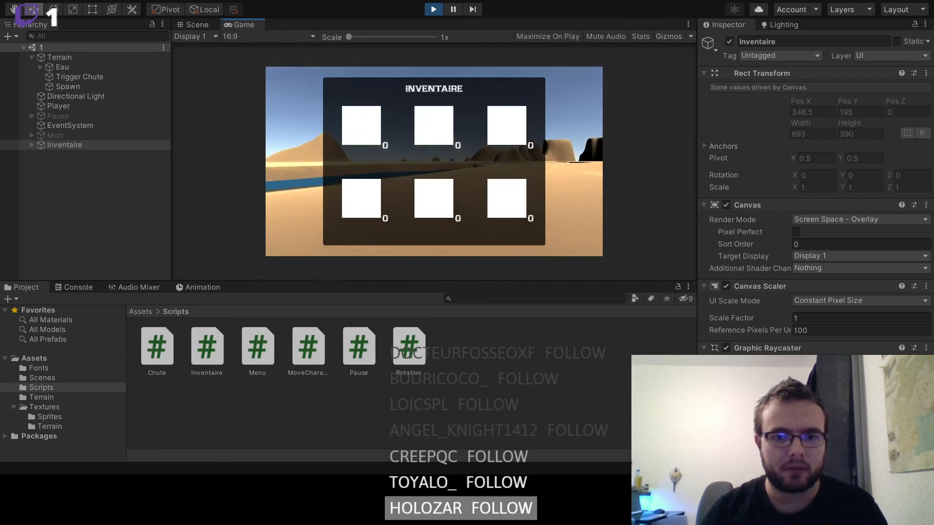
{"action": "key", "text": "i"}
{"action": "key", "text": "Escape"}
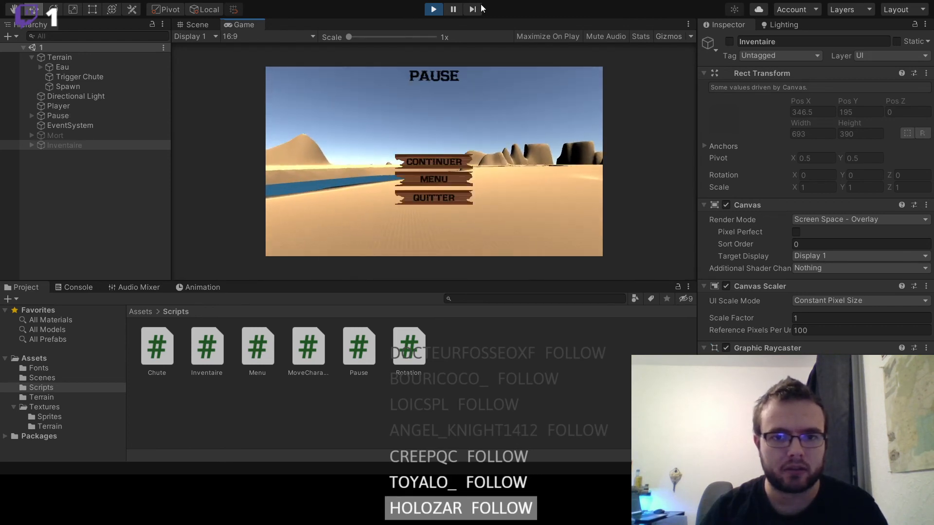
{"action": "left_click", "coordinate": [433, 9]}
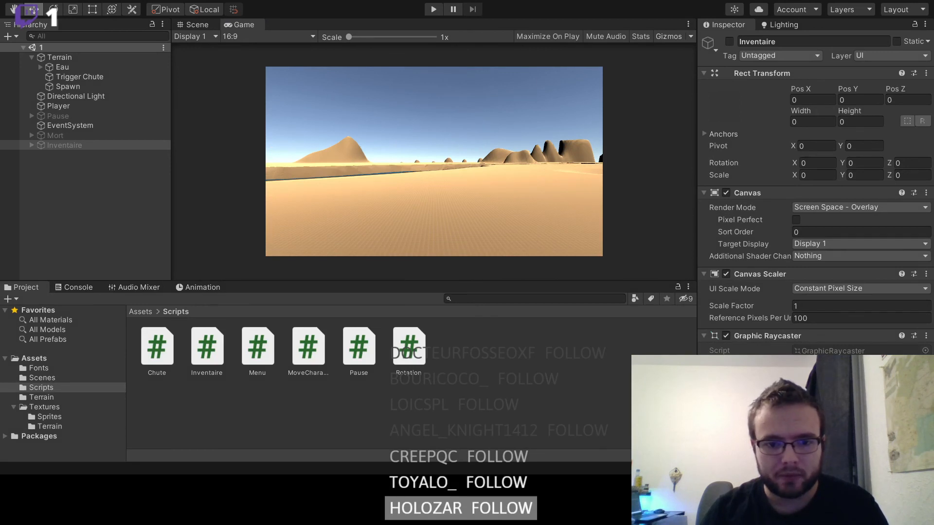
- Switch back to the Inventaire.cs code and delete the "Time.timeScale = 0;" line from the if(afficher) block
{"action": "key", "text": "alt+Tab"}
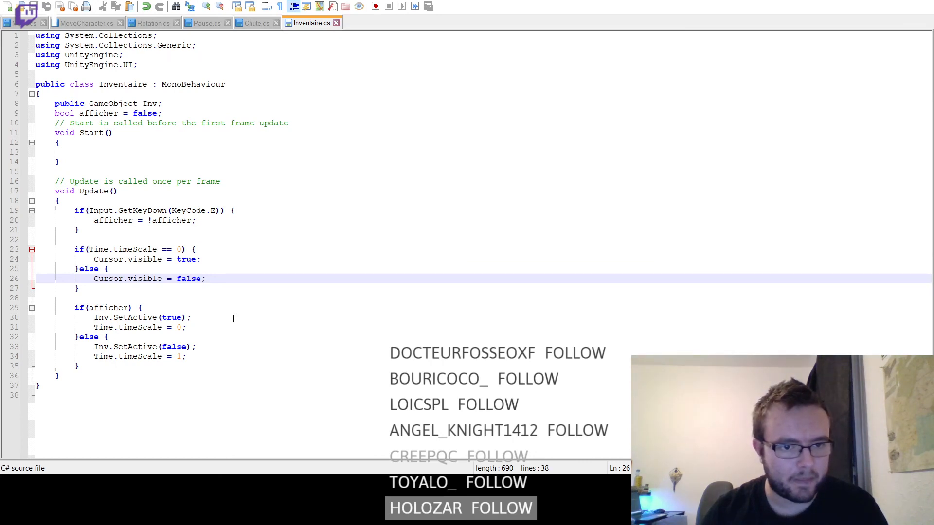
{"action": "left_click_drag", "start_coordinate": [202, 328], "coordinate": [209, 323]}
{"action": "key", "text": "Delete"}
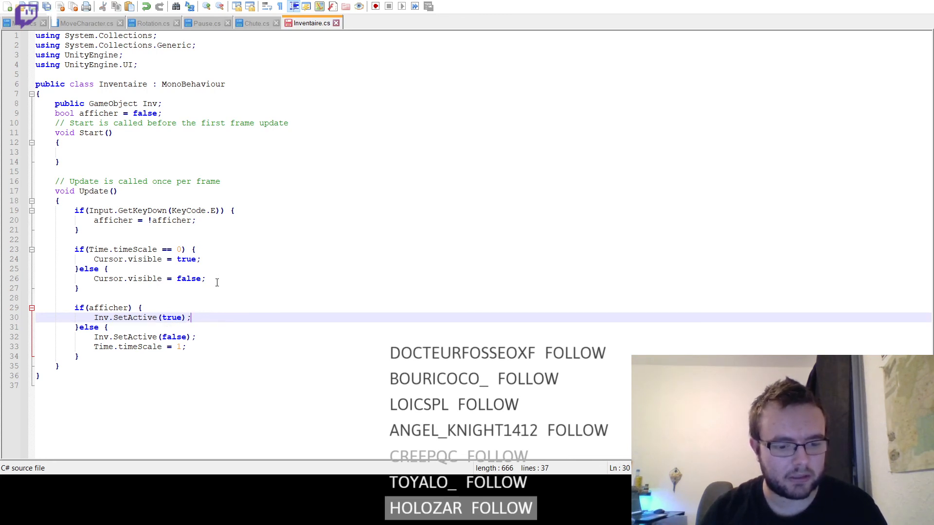
- Undo the last line deletion in Inventaire.cs and compare the time-scale code with the code in Pause.cs
{"action": "key", "text": "ctrl+z"}
{"action": "left_click", "coordinate": [204, 24]}
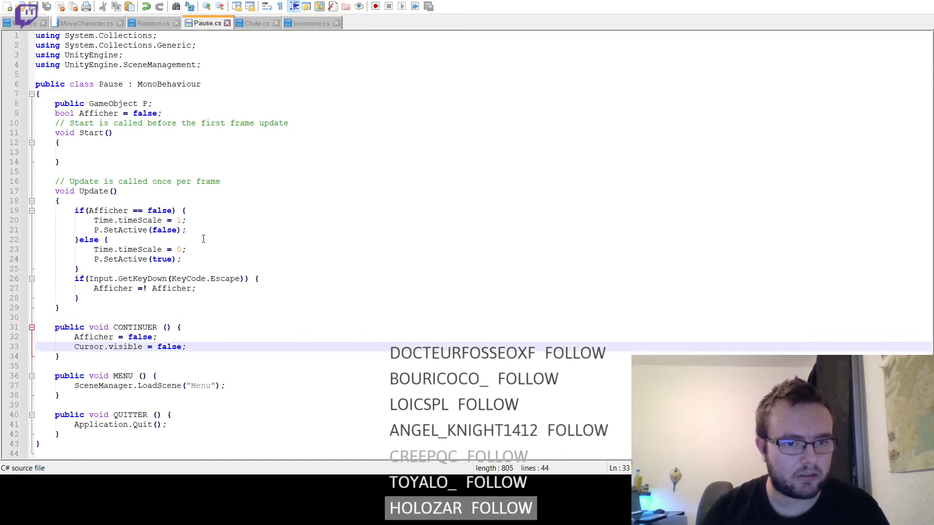
{"action": "left_click", "coordinate": [313, 23]}
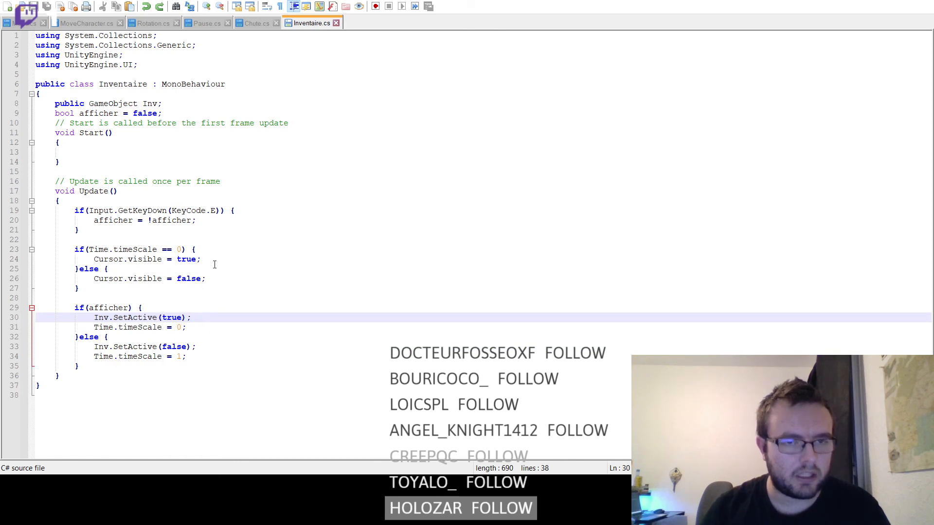
{"action": "left_click", "coordinate": [205, 23]}
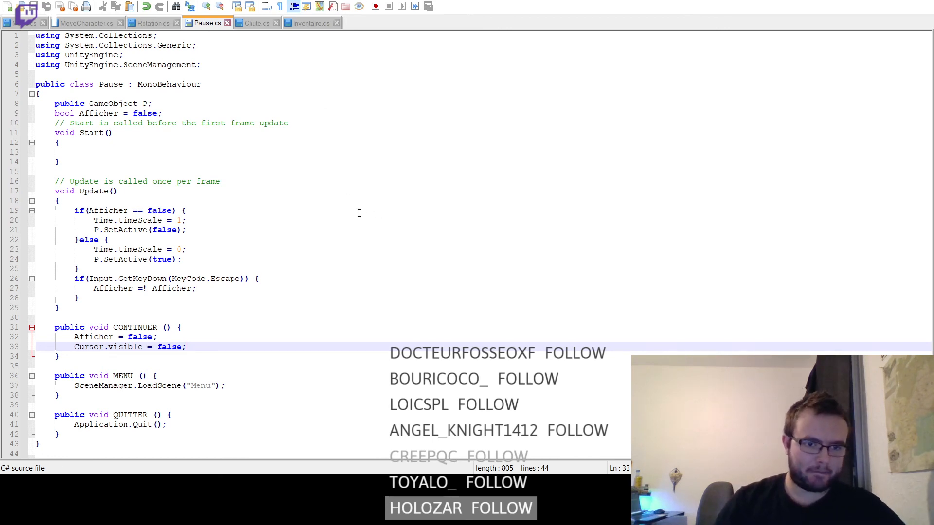
{"action": "left_click", "coordinate": [309, 24]}
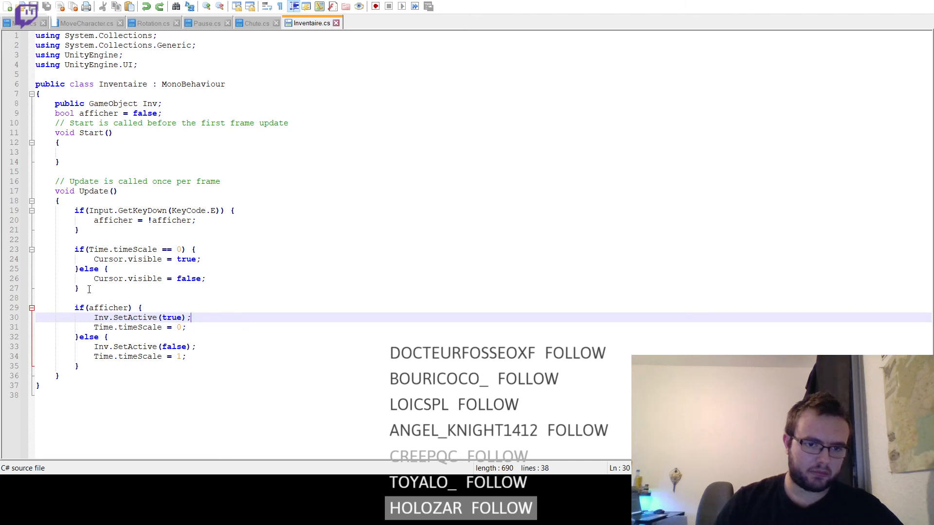
- Delete the "Time.timeScale = 0;" and "Time.timeScale = 1;" lines from the if(afficher)/else block in Inventaire.cs
{"action": "left_click_drag", "start_coordinate": [205, 327], "coordinate": [210, 318]}
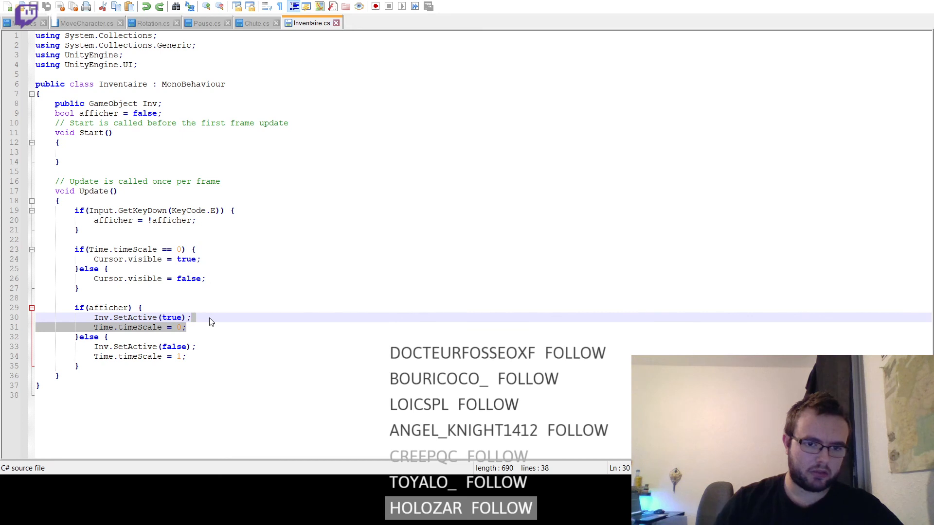
{"action": "key", "text": "Delete"}
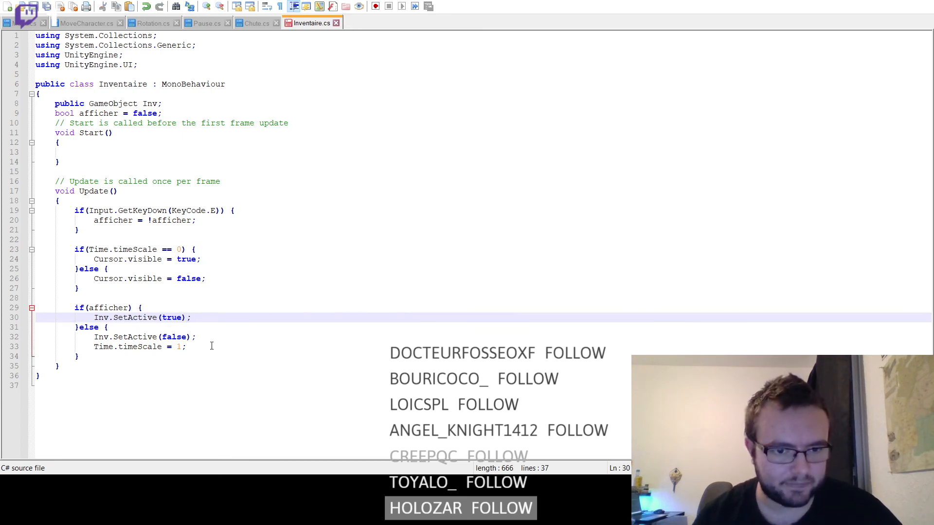
{"action": "left_click_drag", "start_coordinate": [188, 347], "coordinate": [219, 338]}
{"action": "key", "text": "Delete"}
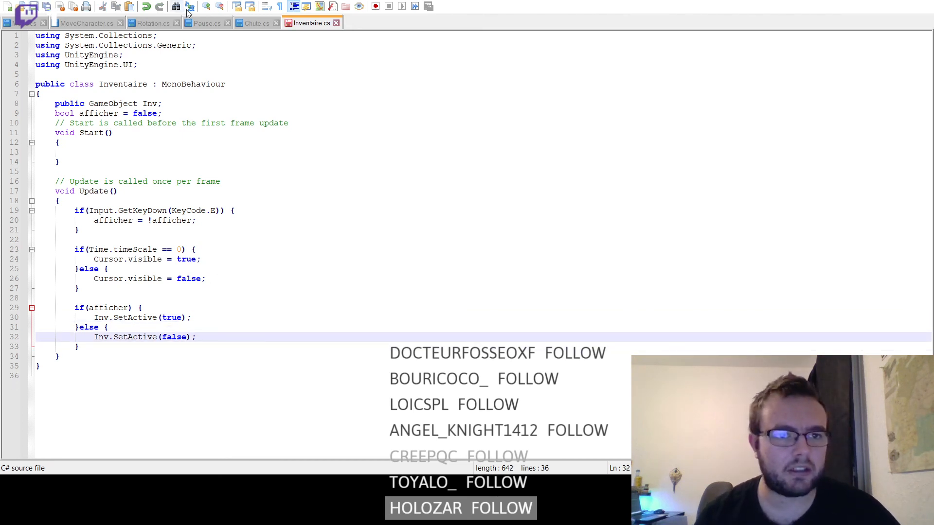
- Delete both Time.timeScale assignments from the if/else block in Pause.cs's Update method and return to Inventaire.cs
{"action": "left_click", "coordinate": [195, 23]}
{"action": "left_click", "coordinate": [204, 249]}
{"action": "left_click_drag", "start_coordinate": [205, 247], "coordinate": [218, 215]}
{"action": "key", "text": "Delete"}
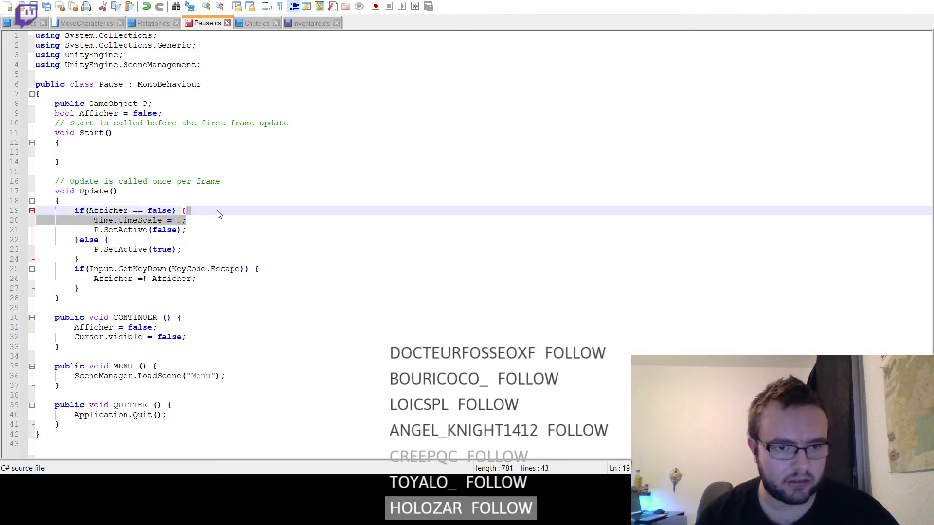
{"action": "key", "text": "Delete"}
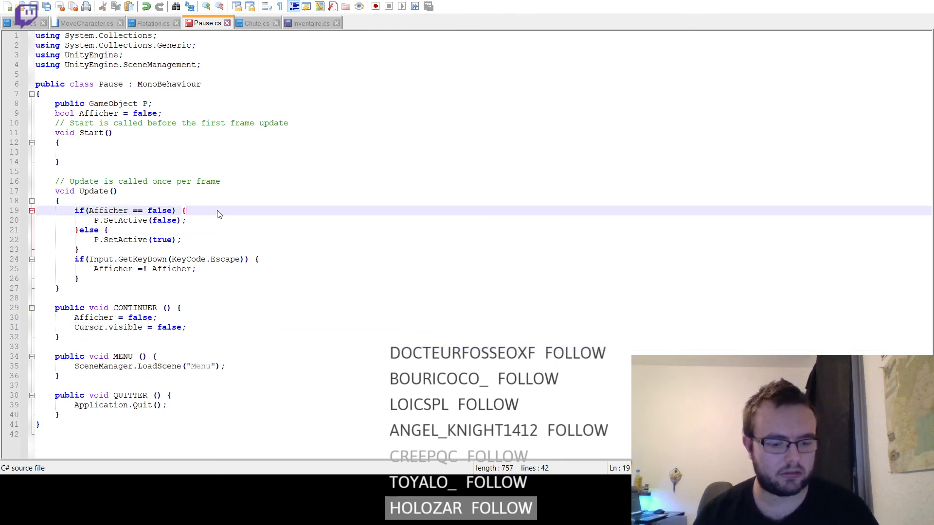
{"action": "left_click", "coordinate": [312, 23]}
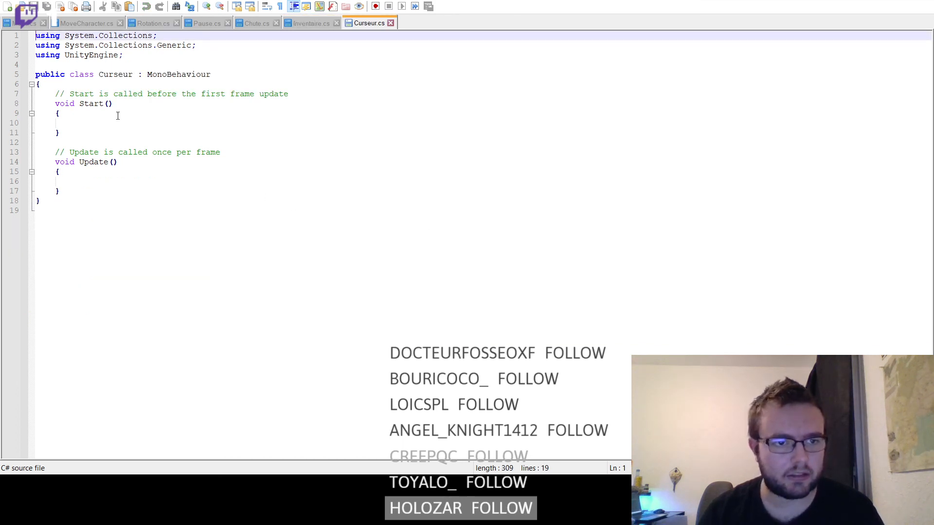
{"action": "left_click", "coordinate": [197, 123]}
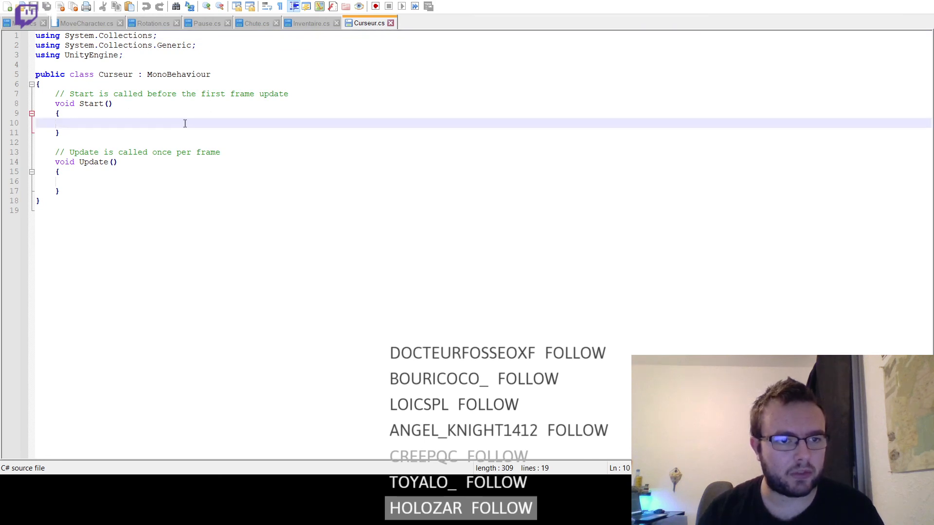
{"action": "left_click", "coordinate": [147, 176]}
{"action": "left_click", "coordinate": [144, 180]}
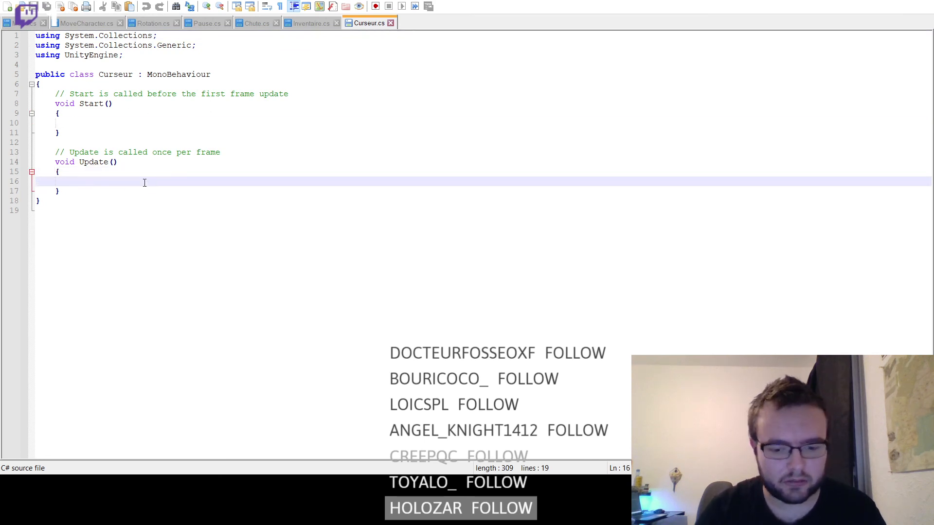
{"action": "type", "text": "if("}
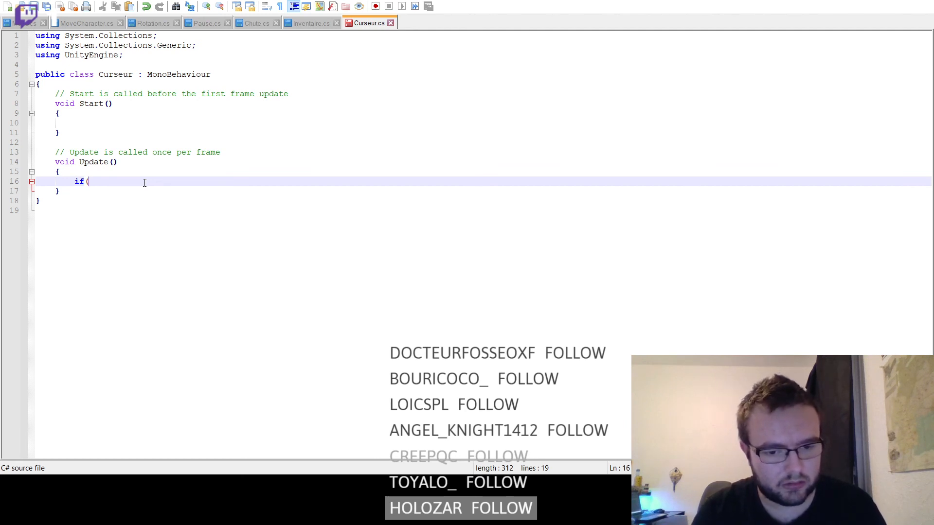
{"action": "key", "text": "BackSpace"}
{"action": "key", "text": "BackSpace"}
{"action": "key", "text": "BackSpace"}
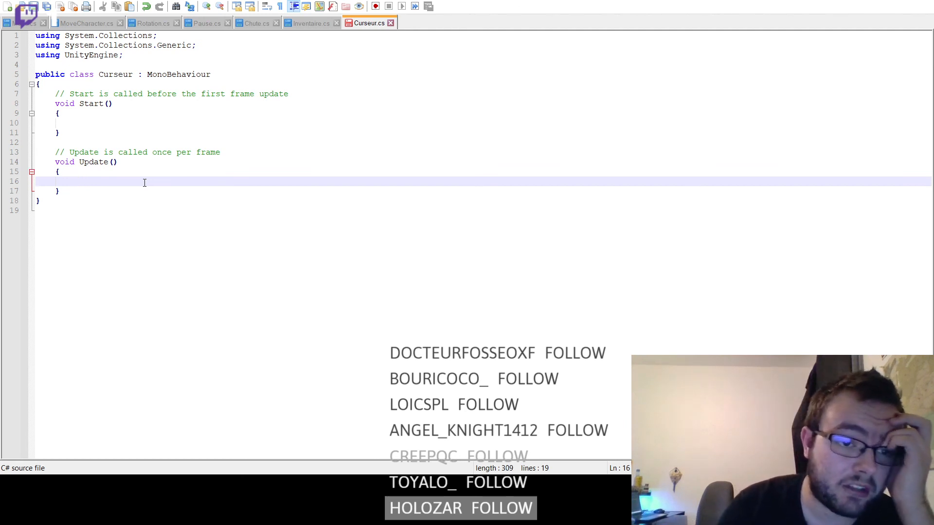
{"action": "left_click", "coordinate": [300, 25]}
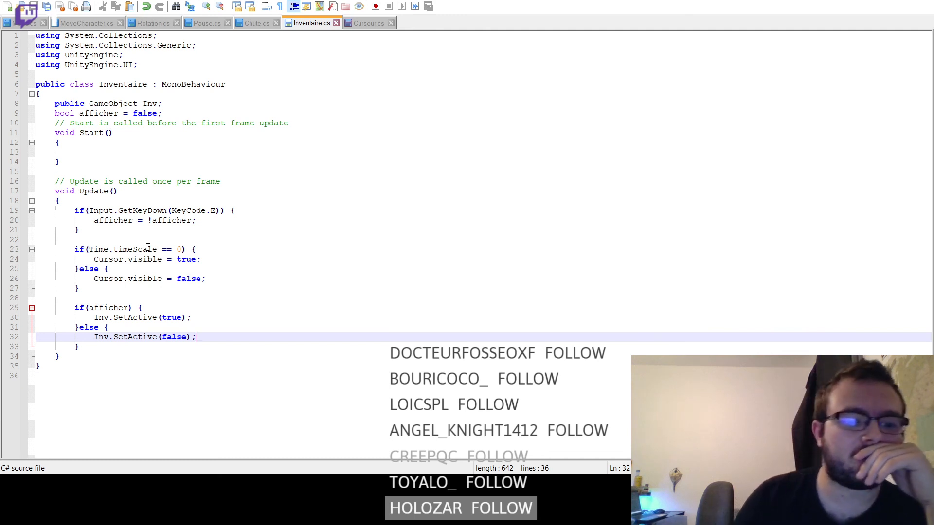
{"action": "left_click", "coordinate": [368, 23]}
- Rename the class in Curseur.cs to Temps and close the file
{"action": "double_click", "coordinate": [117, 75]}
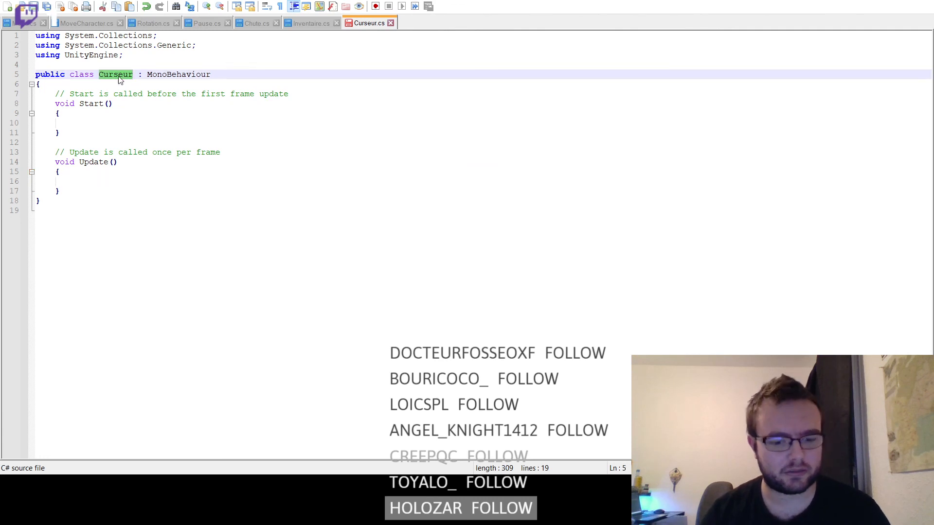
{"action": "type", "text": "Temps"}
{"action": "left_click", "coordinate": [197, 129]}
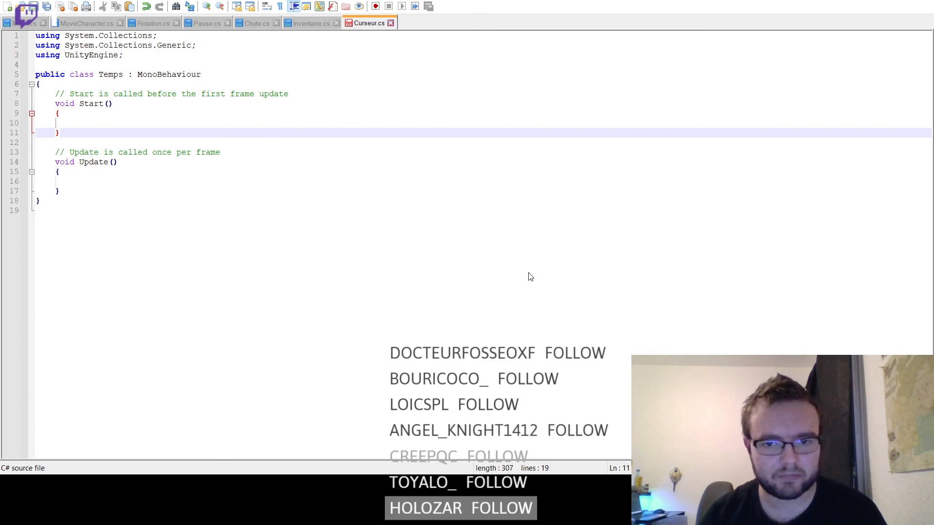
{"action": "key", "text": "ctrl+w"}
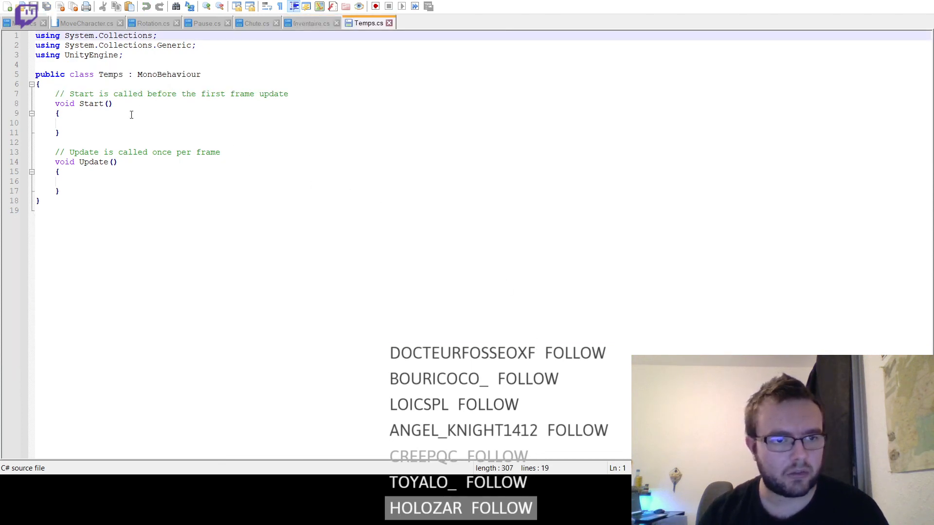
- Declare the fields "bool Inventaire = false;" and "bool Pause = false;" at the start of the Temps class
{"action": "left_click", "coordinate": [105, 115]}
{"action": "left_click", "coordinate": [99, 120]}
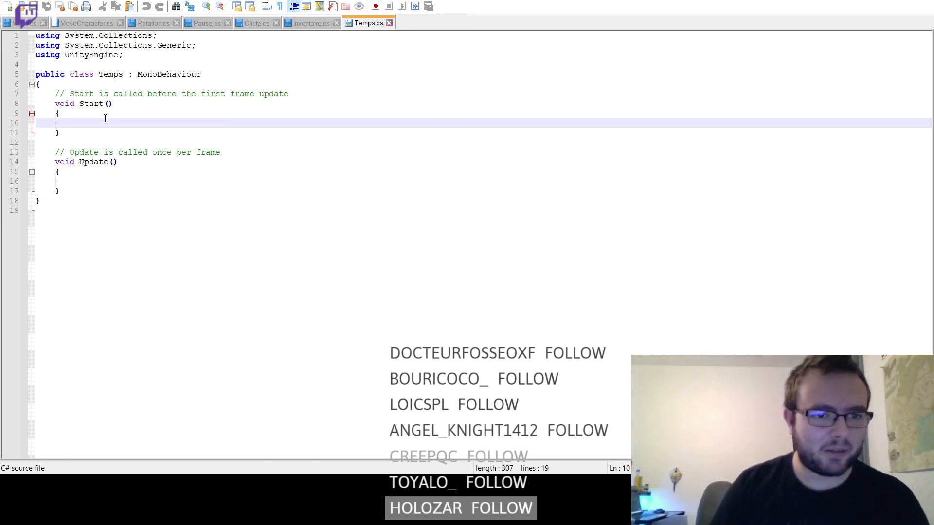
{"action": "left_click", "coordinate": [93, 82]}
{"action": "key", "text": "Return"}
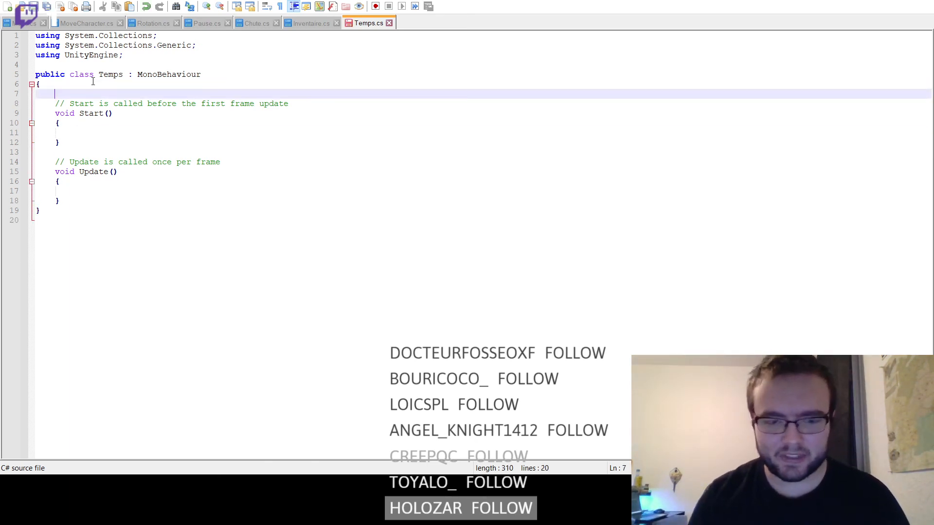
{"action": "type", "text": "bool I"}
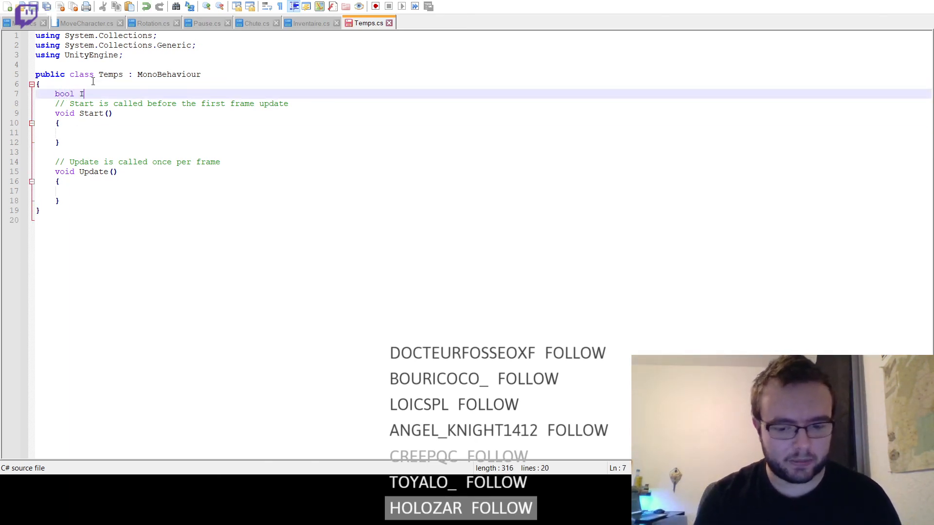
{"action": "type", "text": "nventaire"}
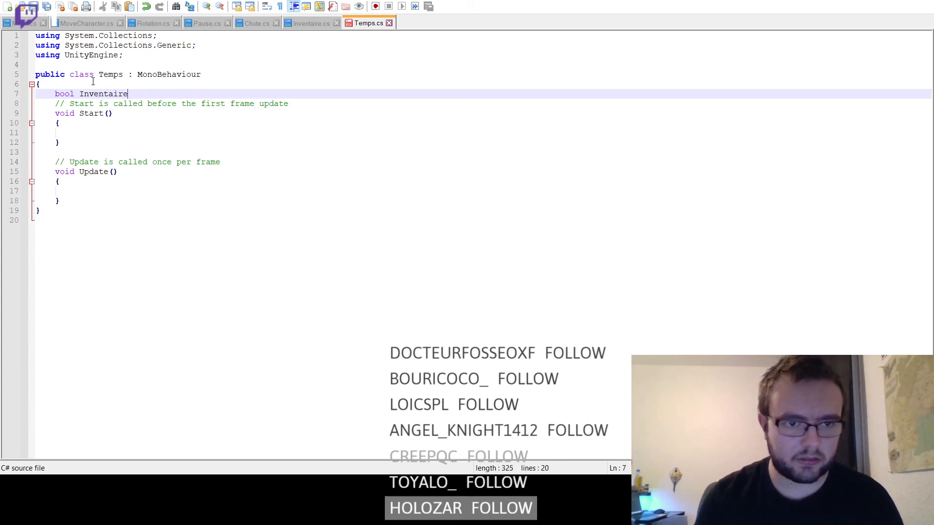
{"action": "type", "text": " = false;"}
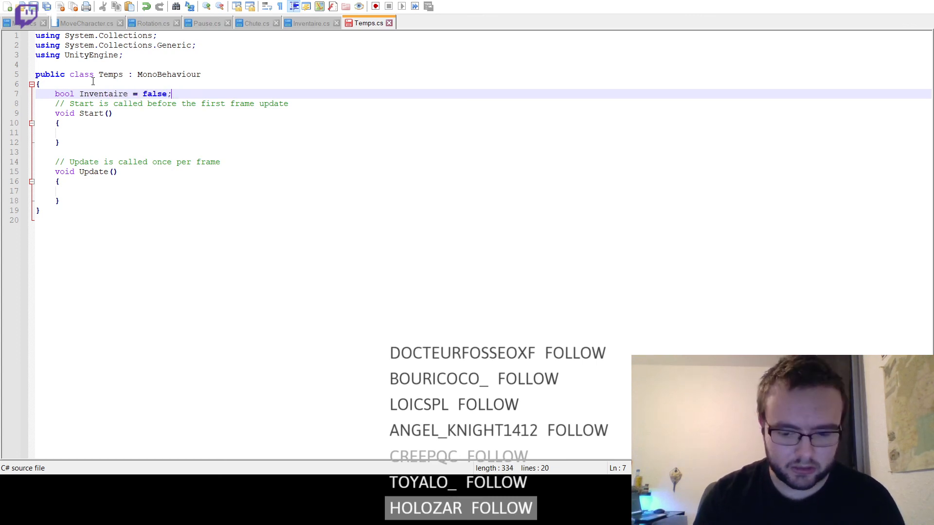
{"action": "key", "text": "Return"}
{"action": "type", "text": "bool "}
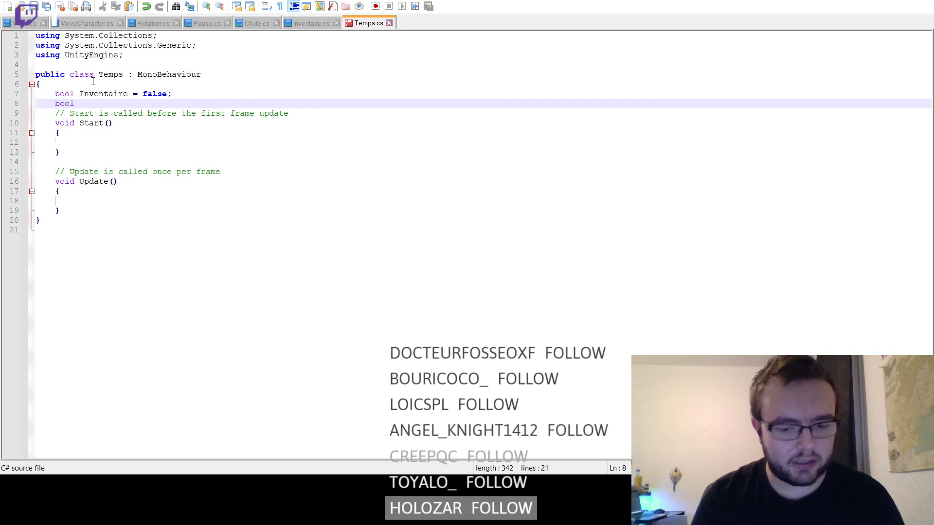
{"action": "type", "text": "Pause"}
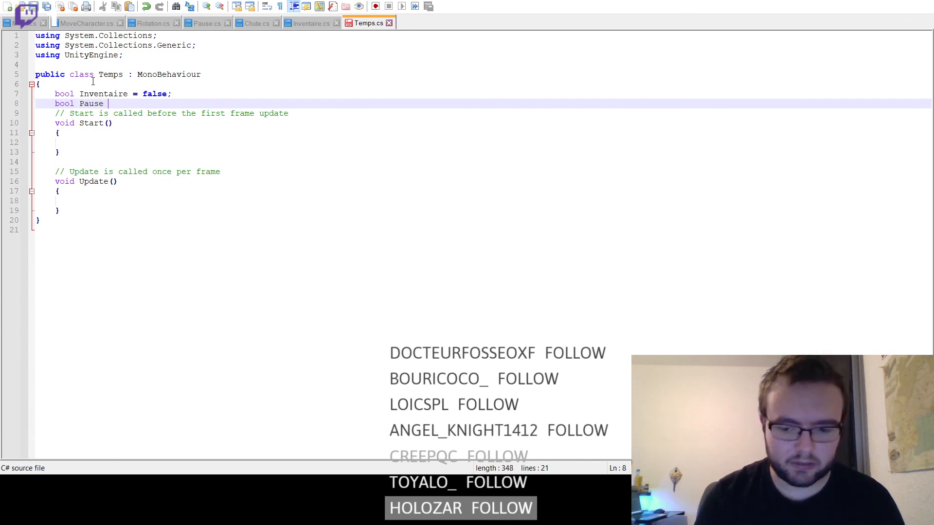
{"action": "type", "text": " = false;"}
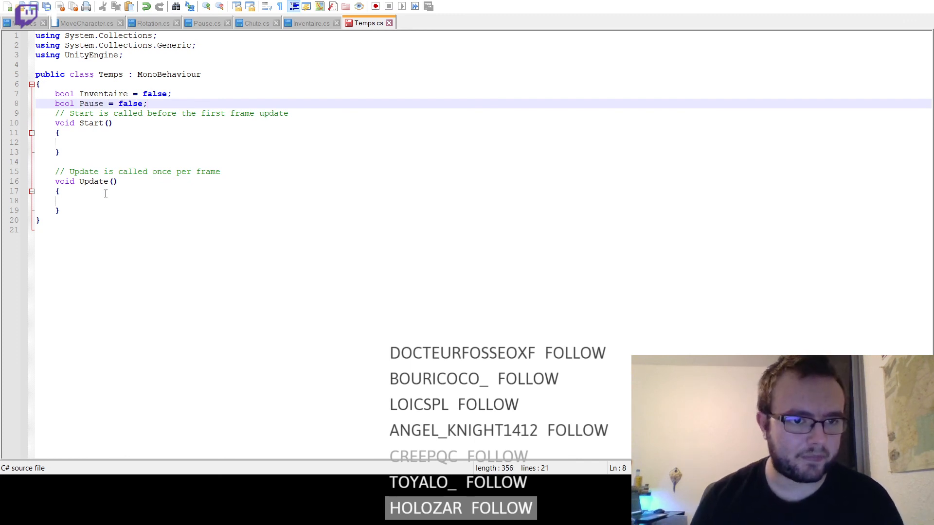
- Add an empty "if(Input.GetKeyDown(KeyCode.Escape)) { }" block inside the Update method of the Temps class
{"action": "left_click", "coordinate": [107, 199]}
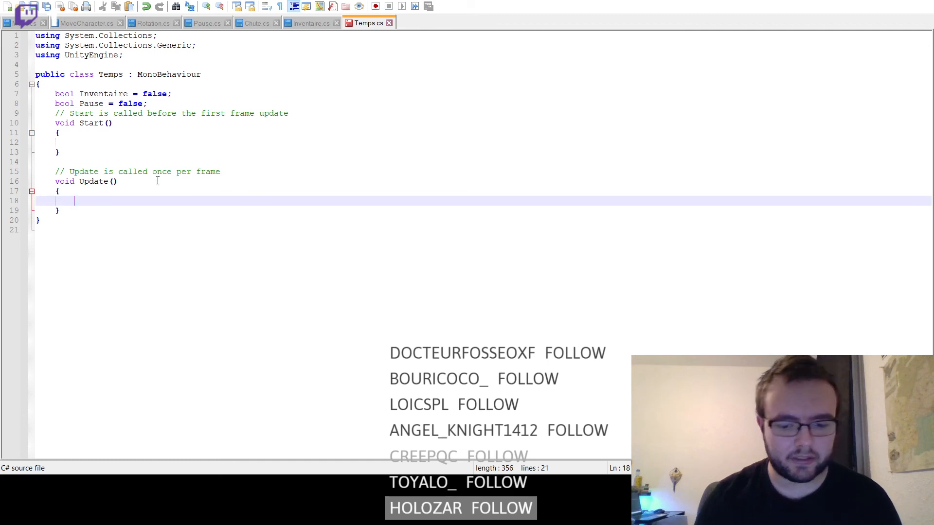
{"action": "type", "text": "if"}
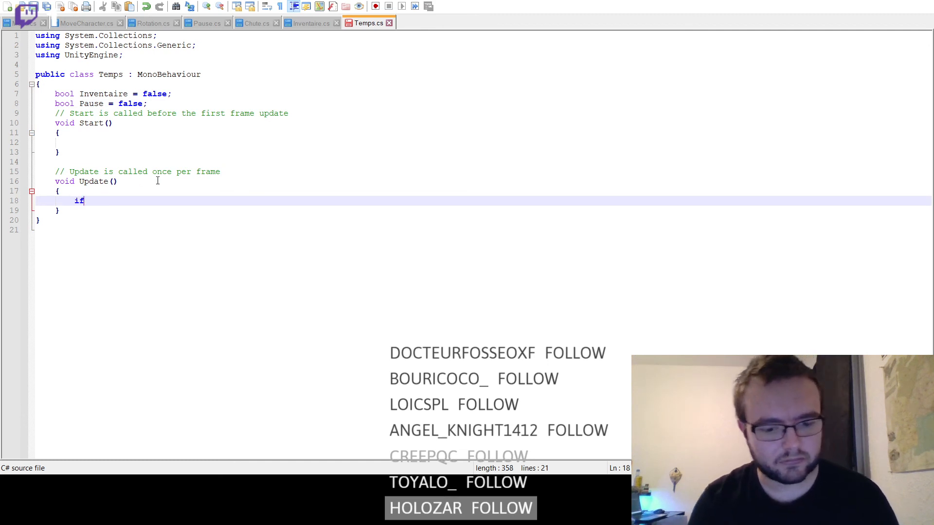
{"action": "type", "text": "(Input"}
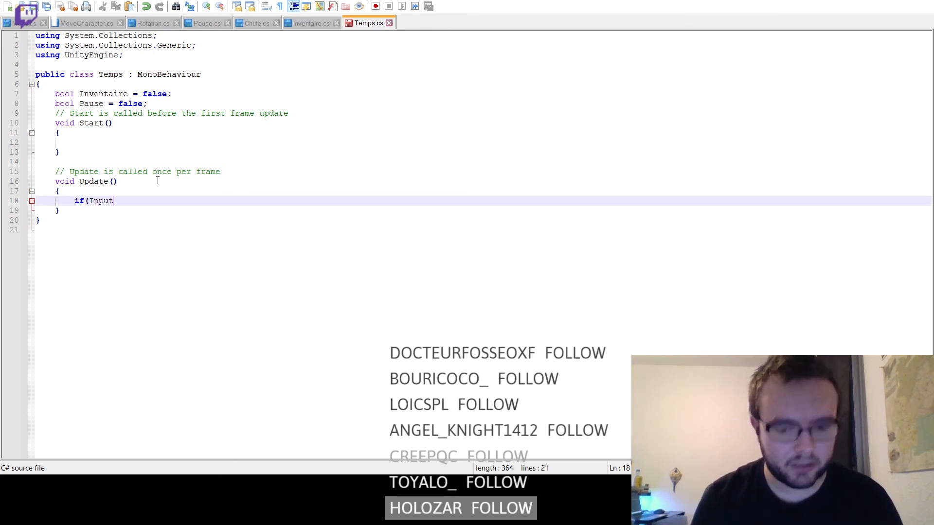
{"action": "type", "text": ".Get"}
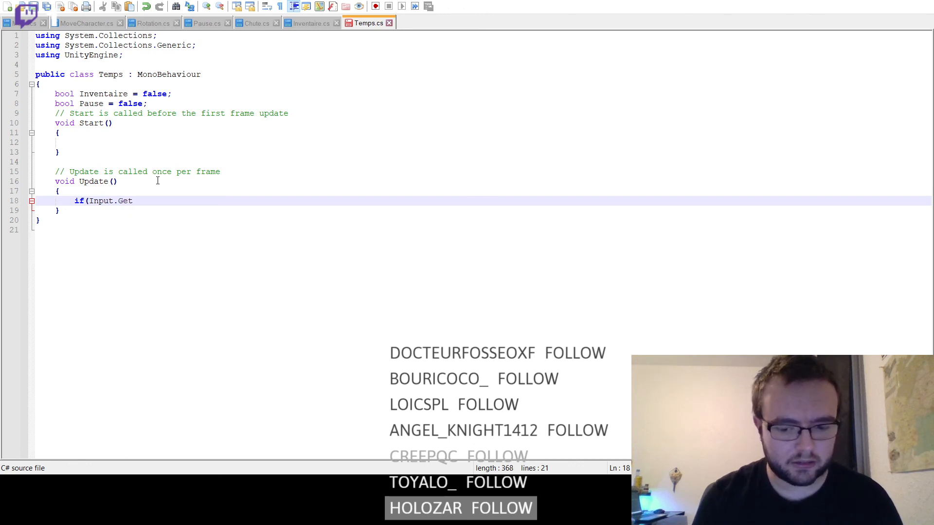
{"action": "type", "text": "KeyDOwn"}
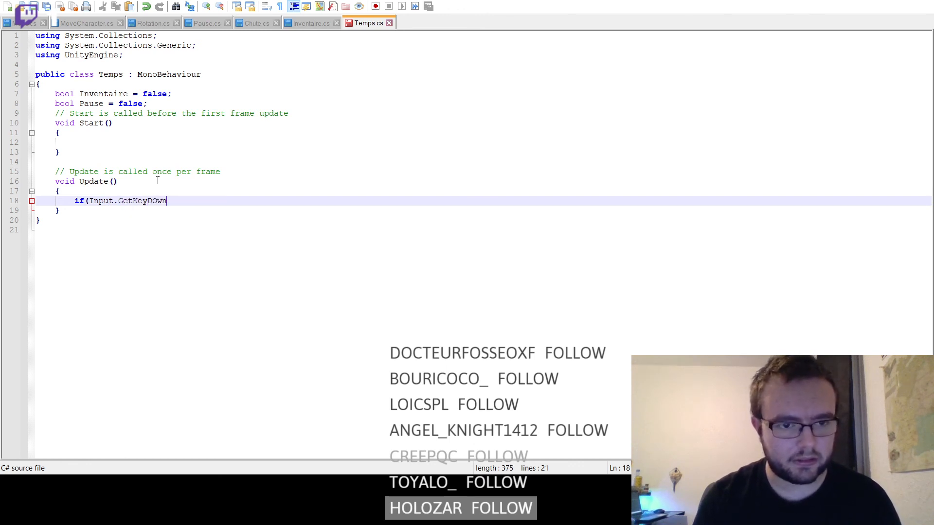
{"action": "key", "text": "BackSpace"}
{"action": "key", "text": "BackSpace"}
{"action": "key", "text": "BackSpace"}
{"action": "type", "text": "o"}
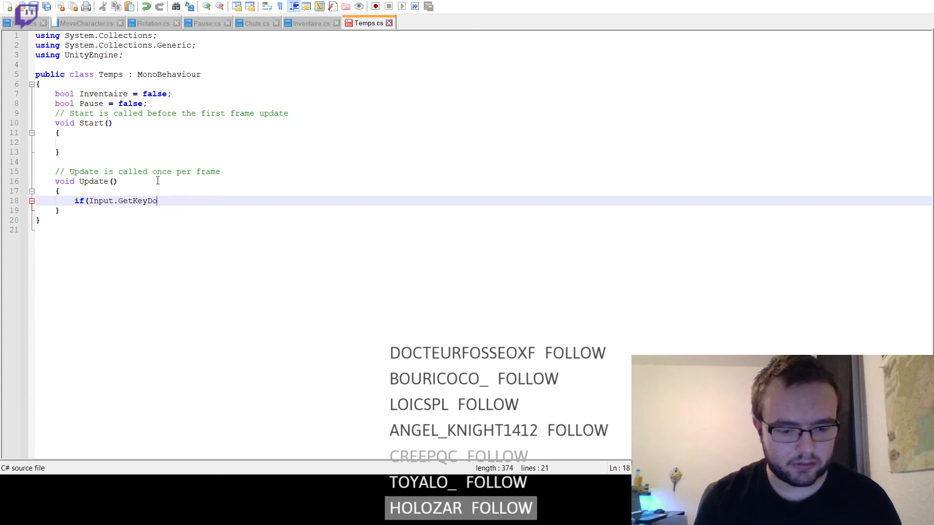
{"action": "type", "text": "wn(KeyC"}
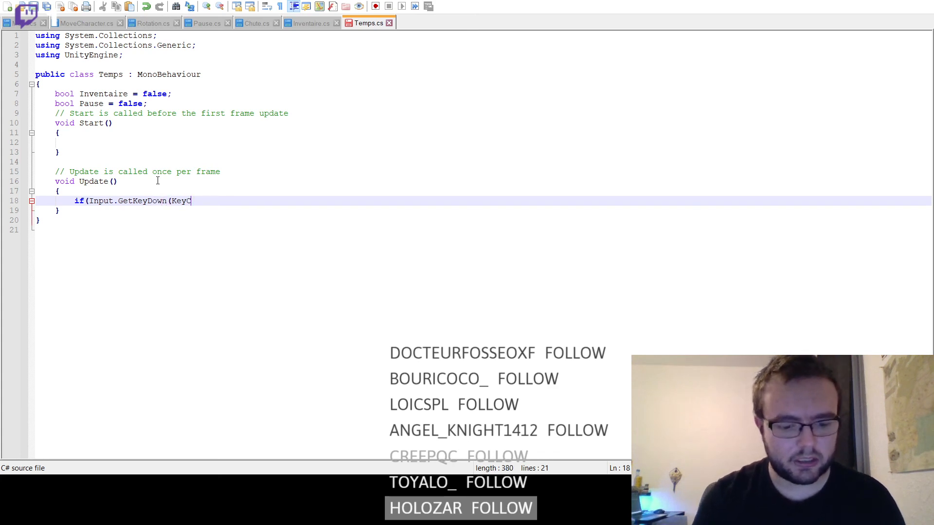
{"action": "type", "text": "ode.Escape"}
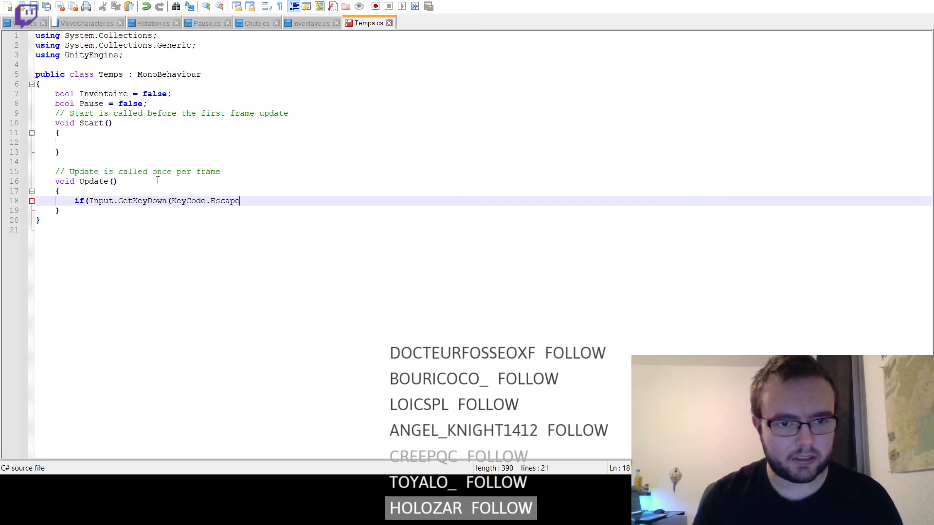
{"action": "type", "text": ")) {"}
{"action": "key", "text": "Return"}
{"action": "key", "text": "Return"}
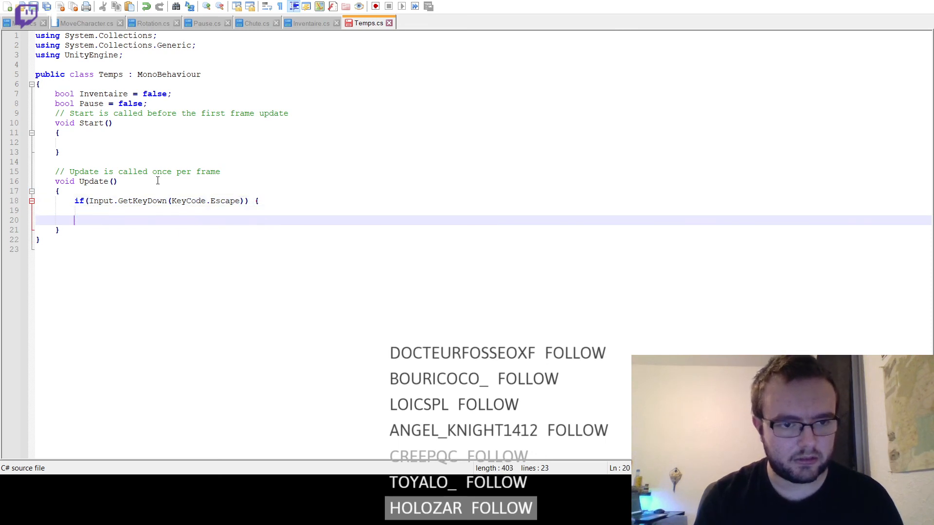
{"action": "type", "text": "}"}
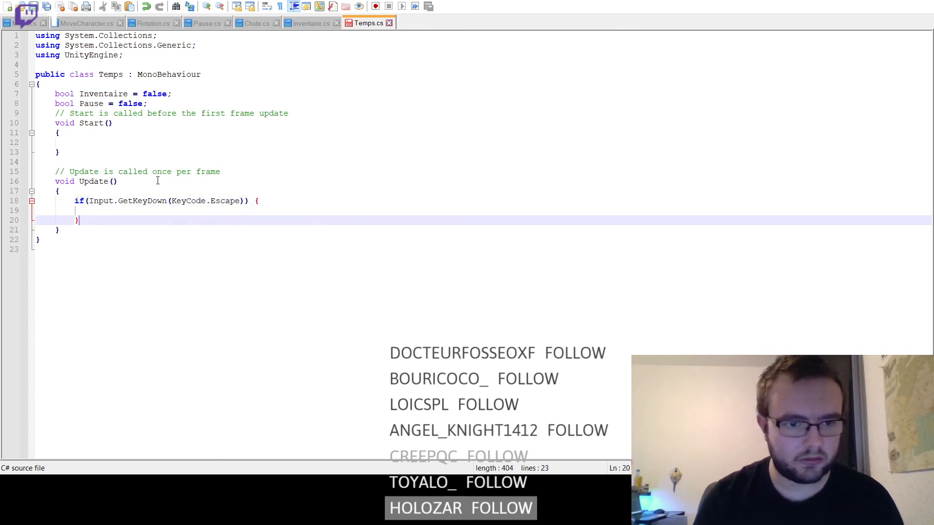
- Write "Pause != Pause;" as the body of the Escape key condition
{"action": "key", "text": "Up"}
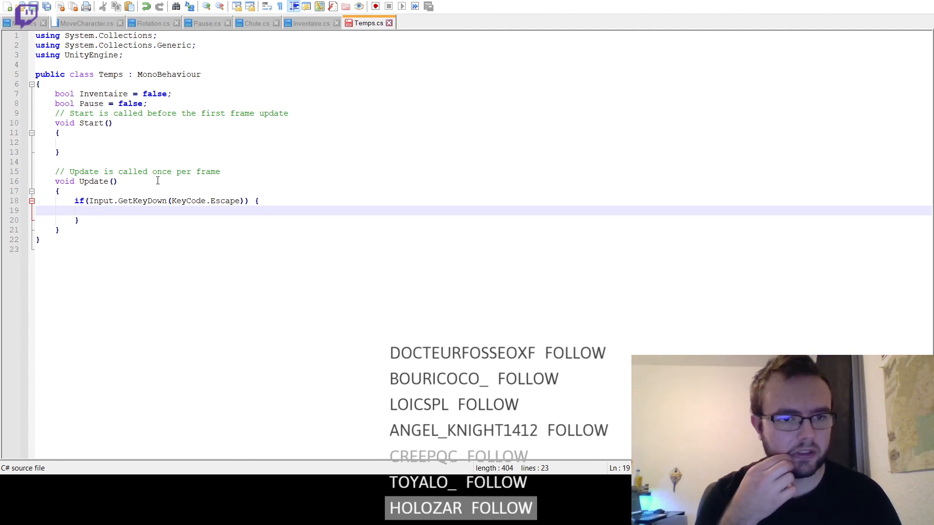
{"action": "type", "text": "Paus"}
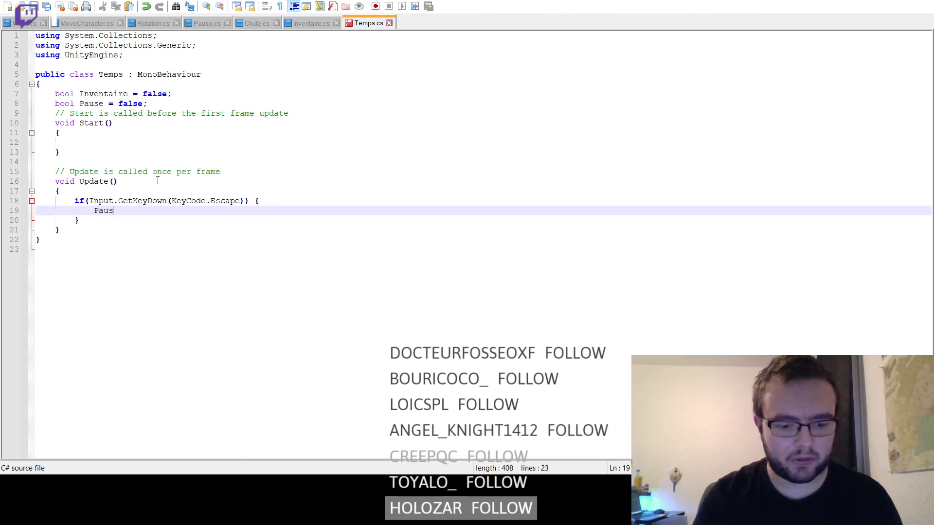
{"action": "type", "text": "e != "}
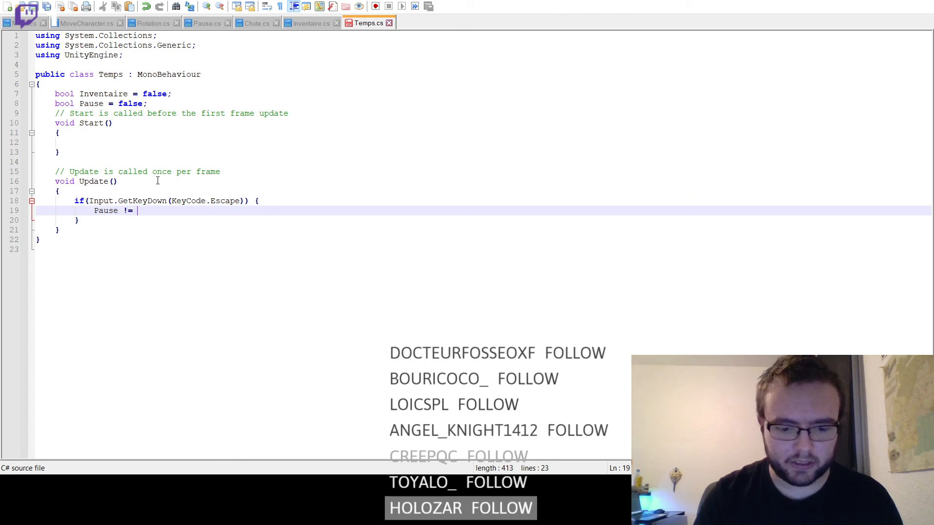
{"action": "type", "text": "Pause;"}
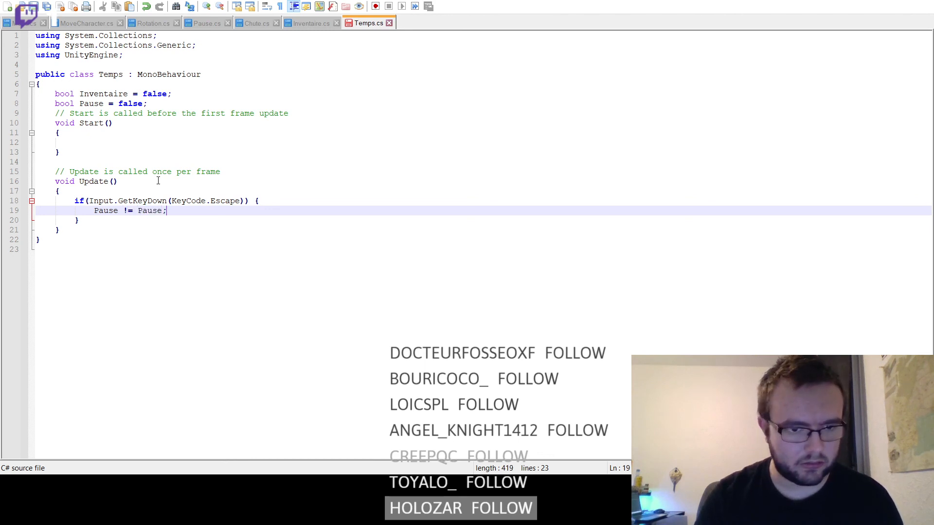
- Add an empty "if(Input.GetKeyDown(KeyCode.E)) { }" block below the Escape block, separated by a blank line
{"action": "key", "text": "Down"}
{"action": "key", "text": "Return"}
{"action": "key", "text": "Return"}
{"action": "type", "text": "if("}
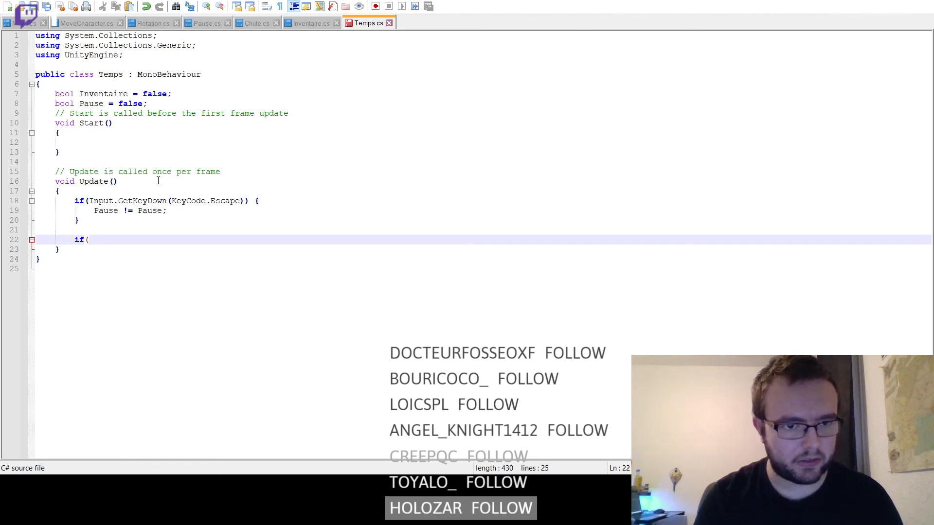
{"action": "type", "text": "Input"}
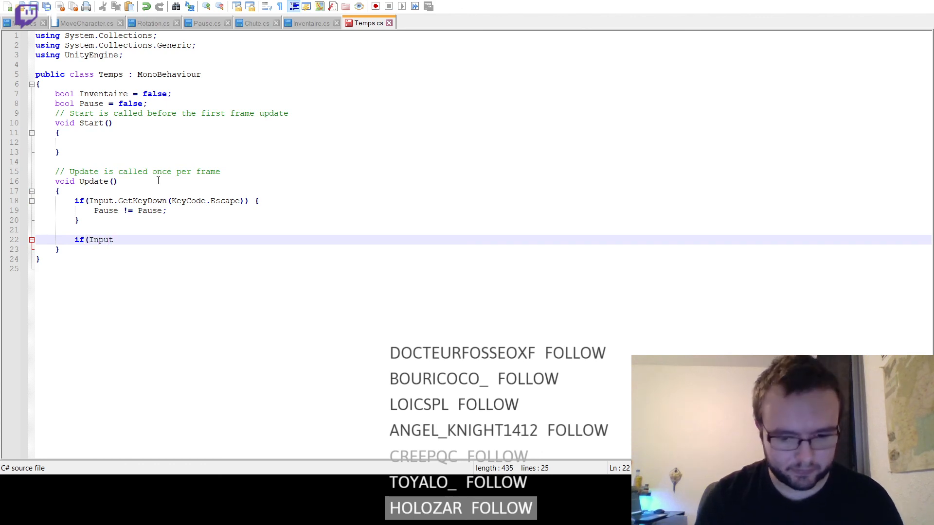
{"action": "type", "text": ".GetKey"}
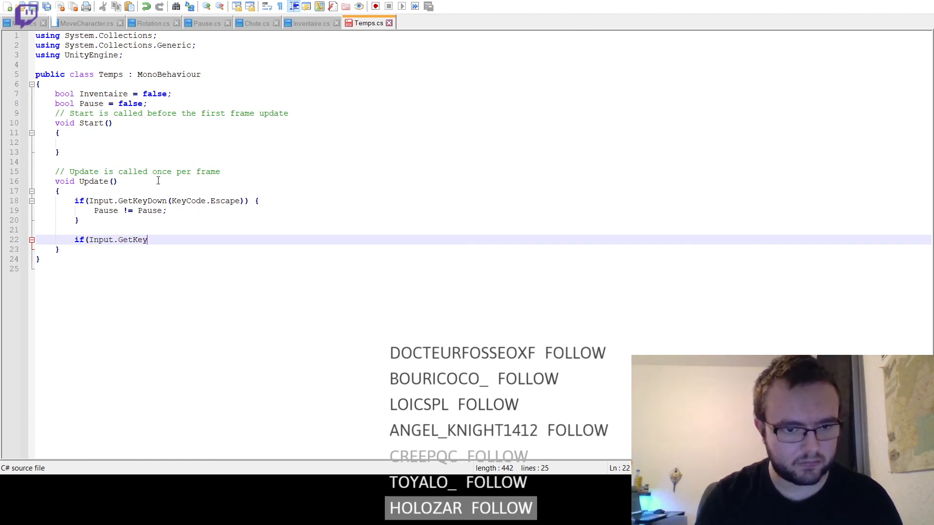
{"action": "type", "text": "Down(KeyCode"}
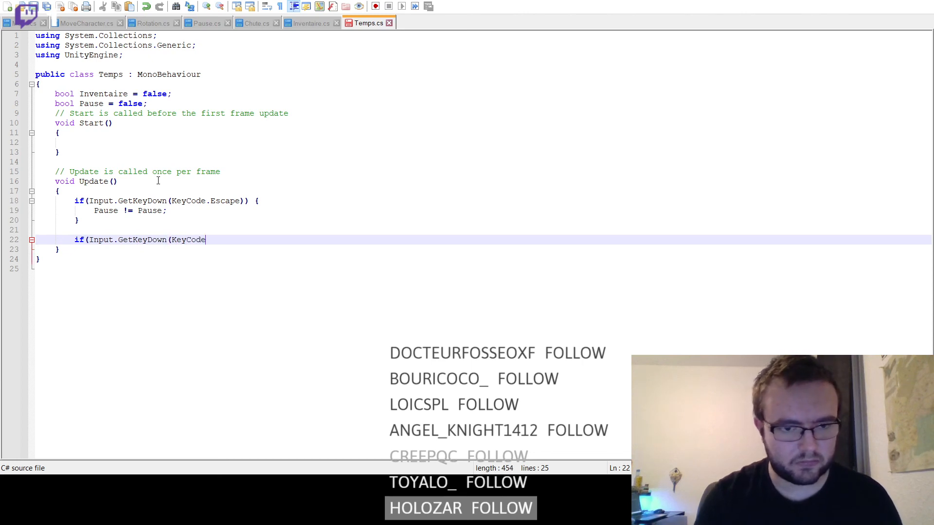
{"action": "type", "text": "."}
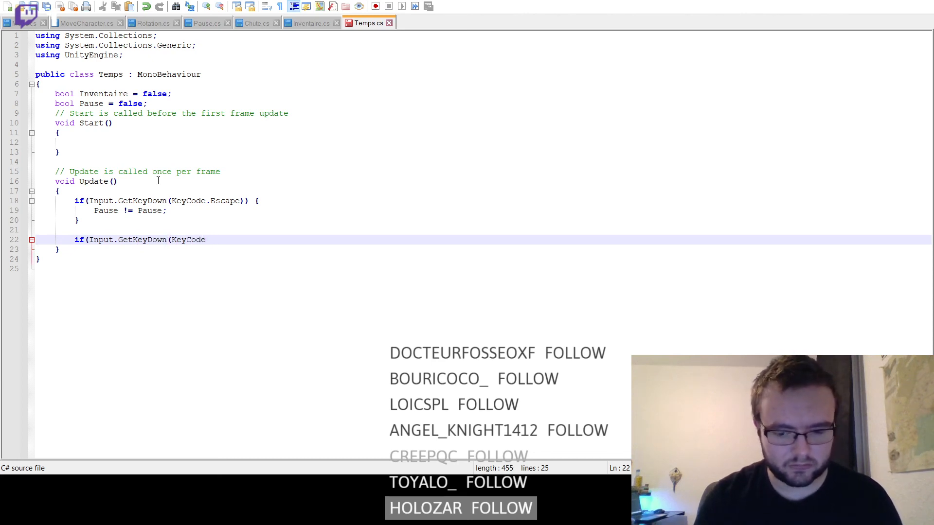
{"action": "type", "text": "E)) {"}
{"action": "key", "text": "Return"}
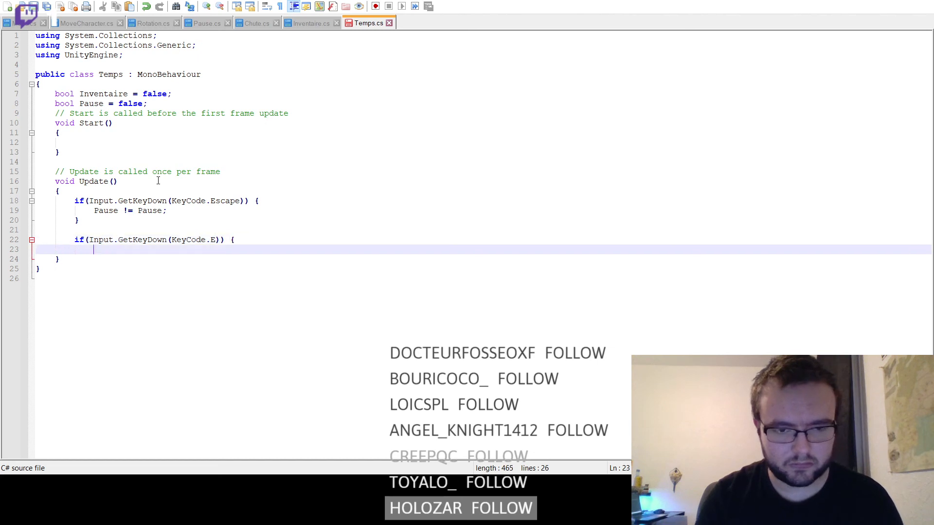
{"action": "key", "text": "Return"}
{"action": "type", "text": "}"}
- Write "Inventaire != Inventaire;" as the body of the E key condition
{"action": "key", "text": "Up"}
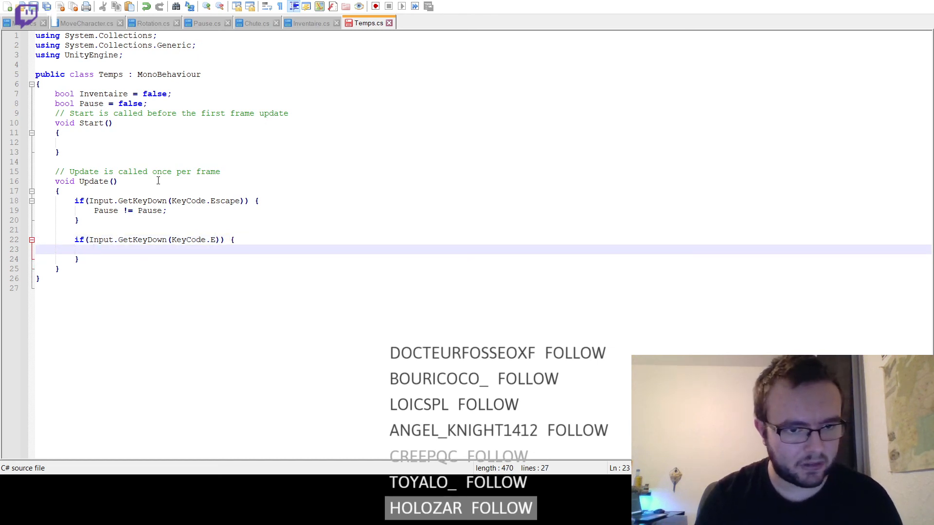
{"action": "type", "text": "Inve"}
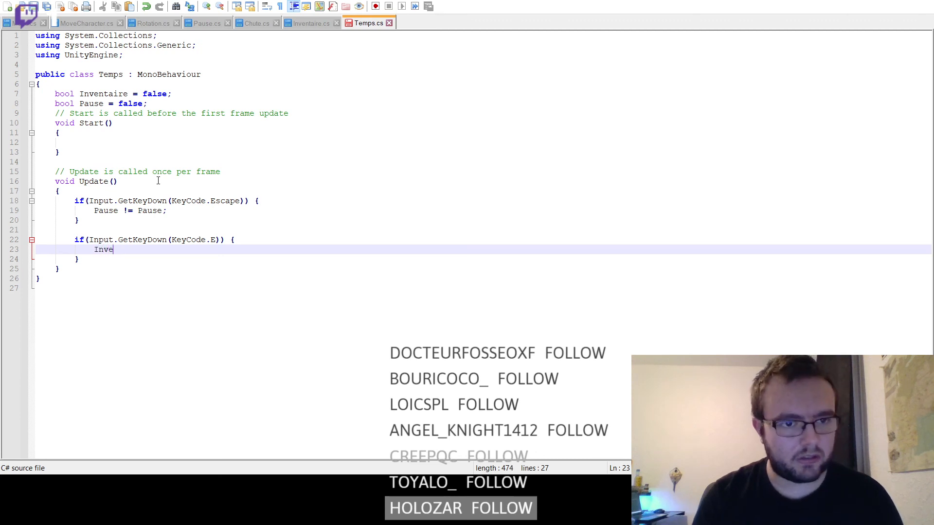
{"action": "type", "text": "ntaire !"}
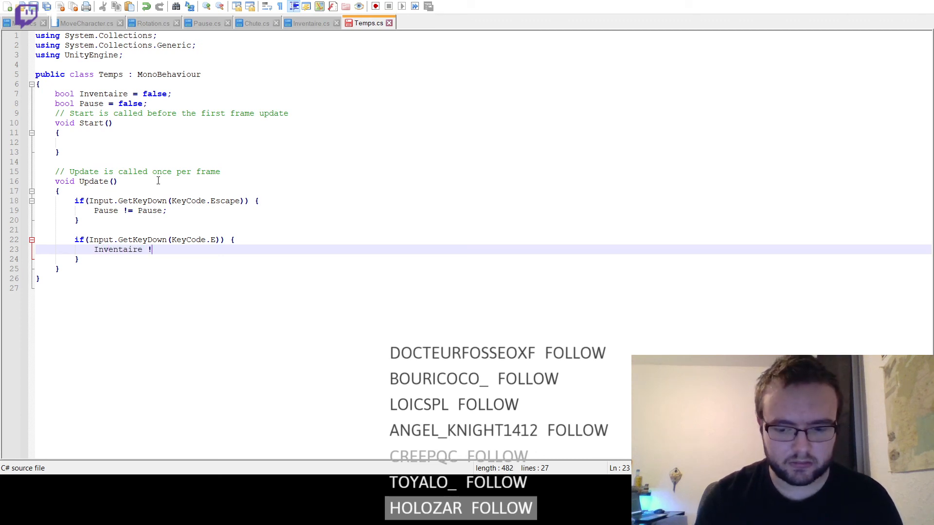
{"action": "type", "text": "= Inventaire;"}
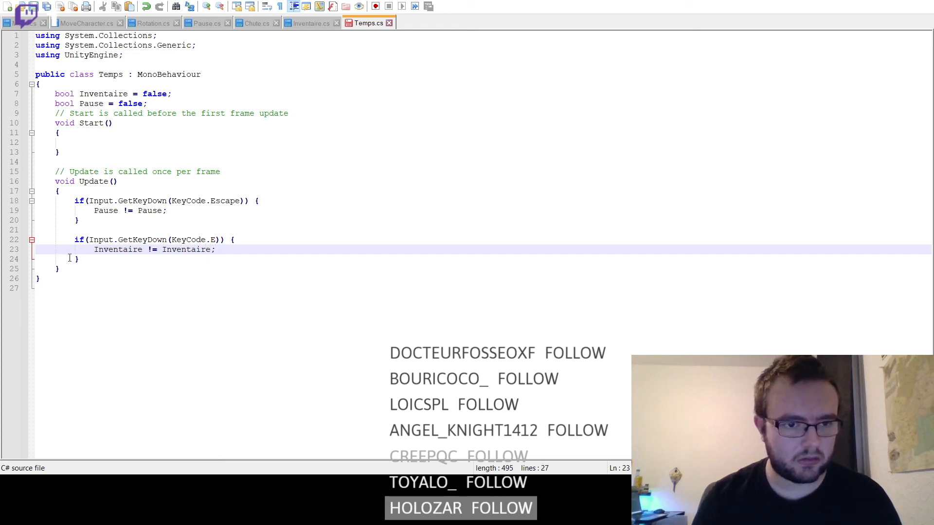
- Add an empty "if(Pause == true){ }" block below the E key block in Update, separated by a blank line
{"action": "left_click", "coordinate": [88, 258]}
{"action": "key", "text": "Return"}
{"action": "key", "text": "Return"}
{"action": "type", "text": "if"}
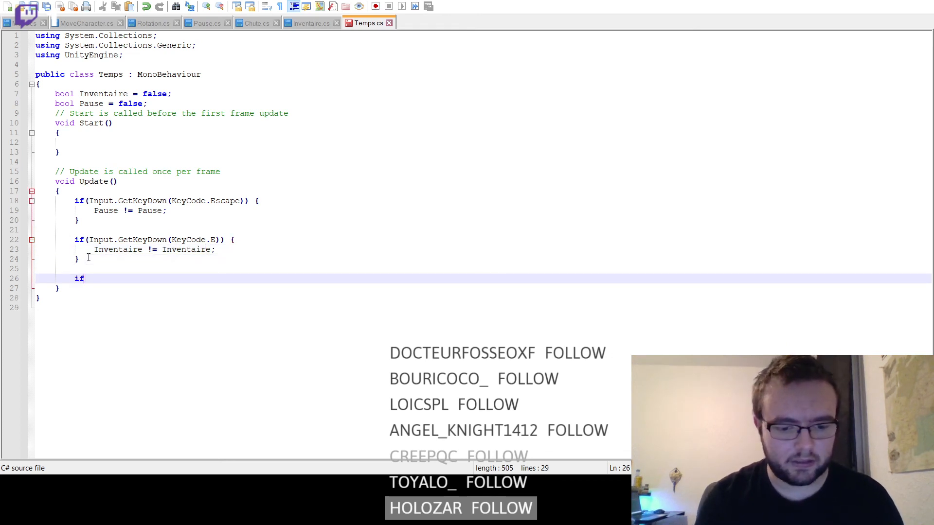
{"action": "type", "text": "("}
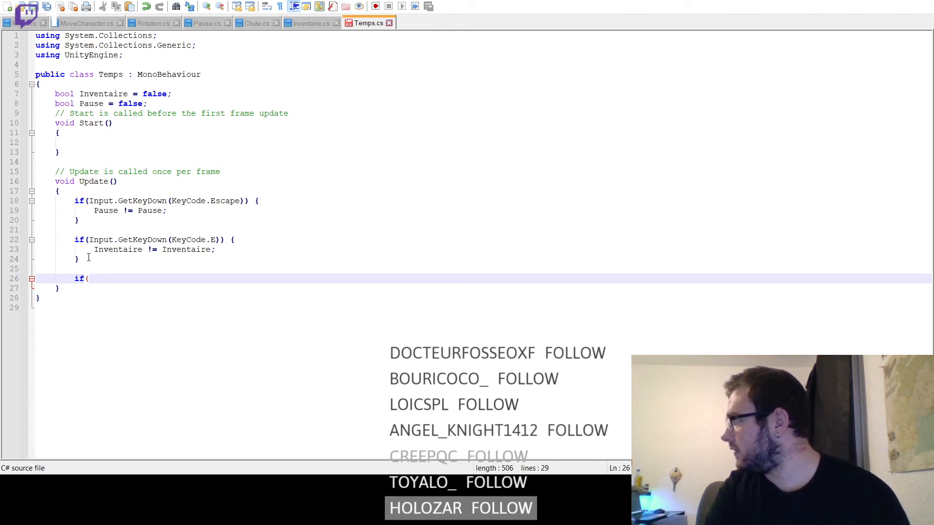
{"action": "type", "text": "In"}
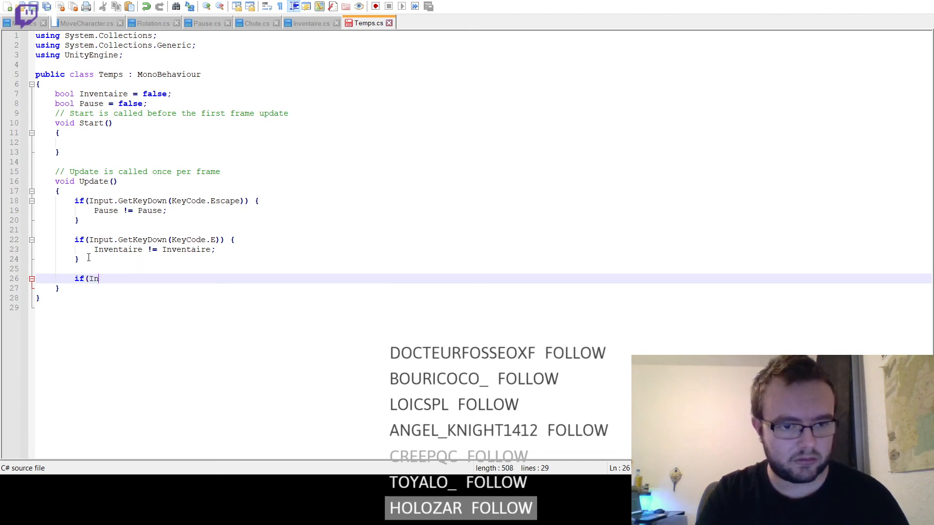
{"action": "key", "text": "BackSpace"}
{"action": "key", "text": "BackSpace"}
{"action": "type", "text": "Paus"}
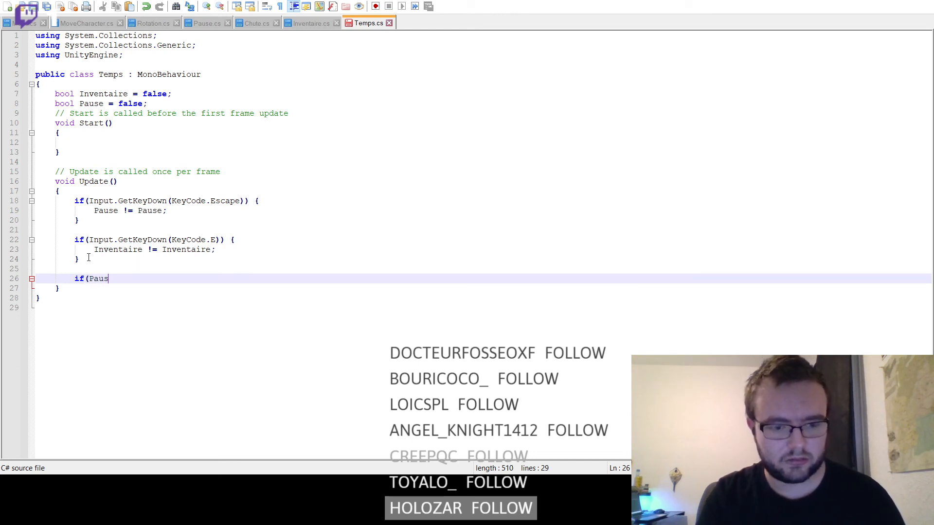
{"action": "type", "text": "e =="}
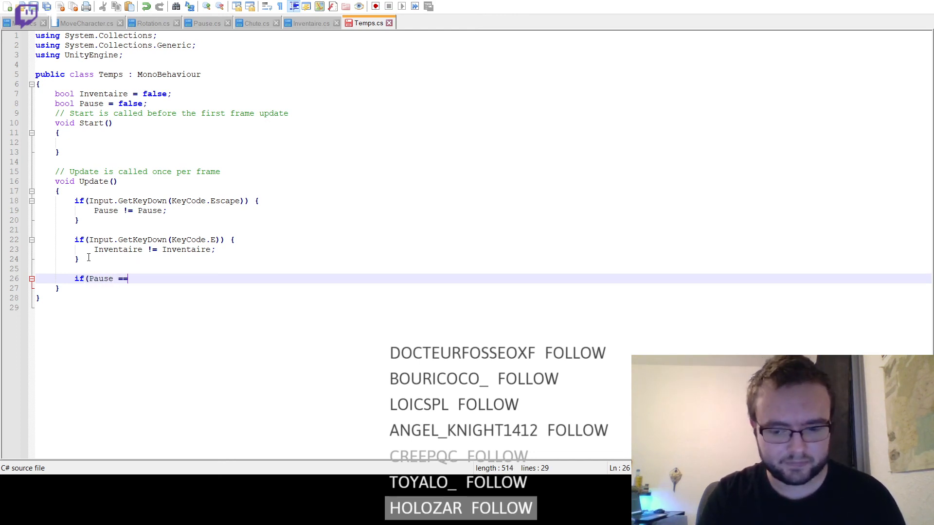
{"action": "type", "text": " true){"}
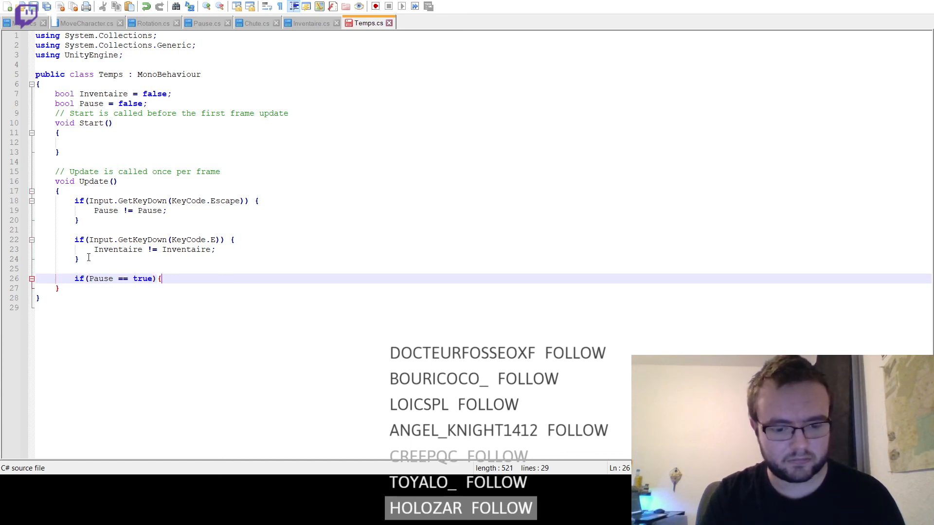
{"action": "key", "text": "Return"}
{"action": "key", "text": "Return"}
{"action": "type", "text": "}"}
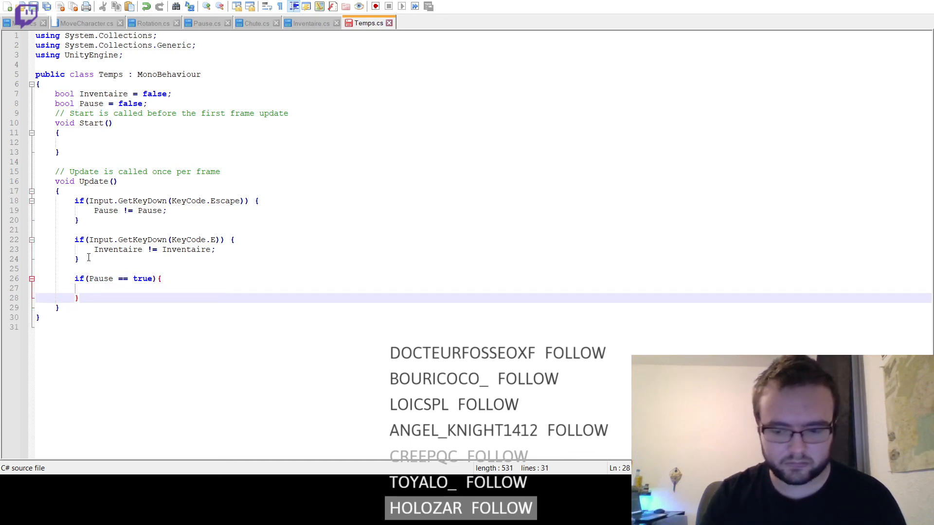
{"action": "key", "text": "Up"}
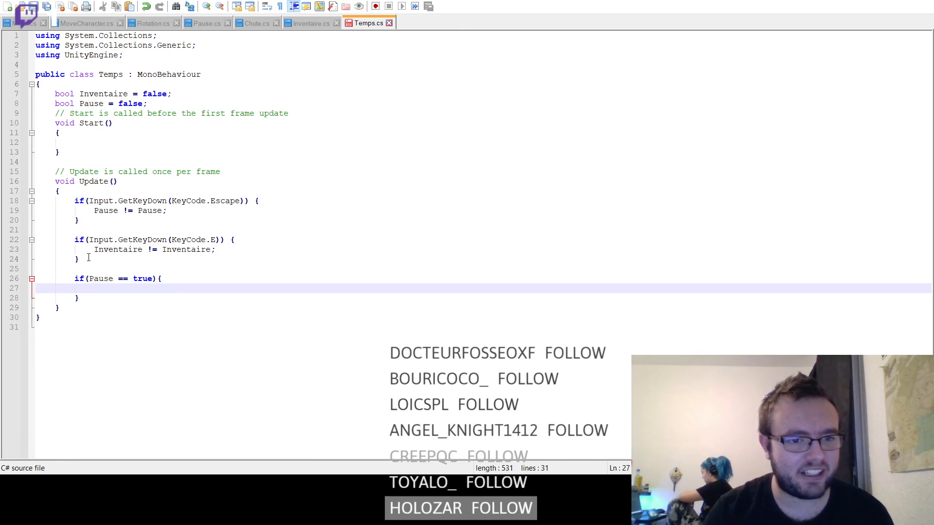
{"action": "type", "text": "Time"}
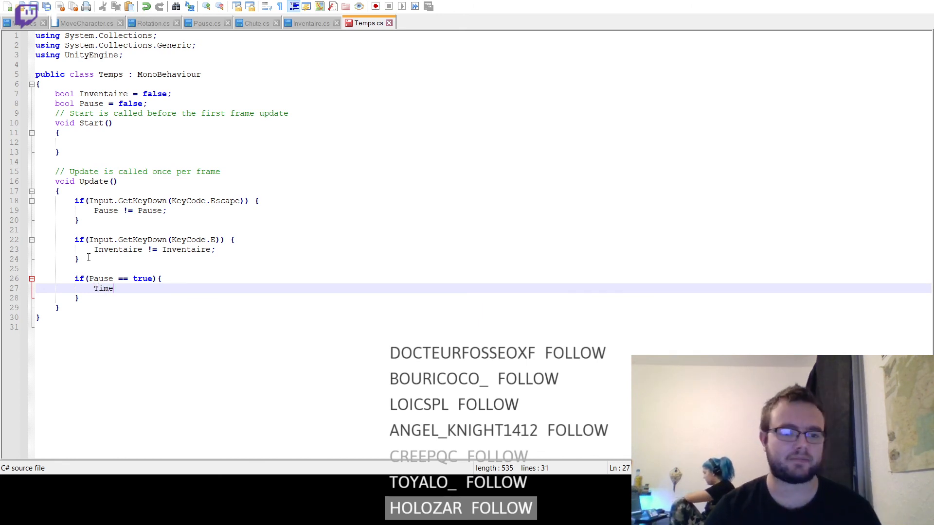
{"action": "key", "text": "BackSpace"}
{"action": "key", "text": "BackSpace"}
{"action": "key", "text": "BackSpace"}
{"action": "key", "text": "BackSpace"}
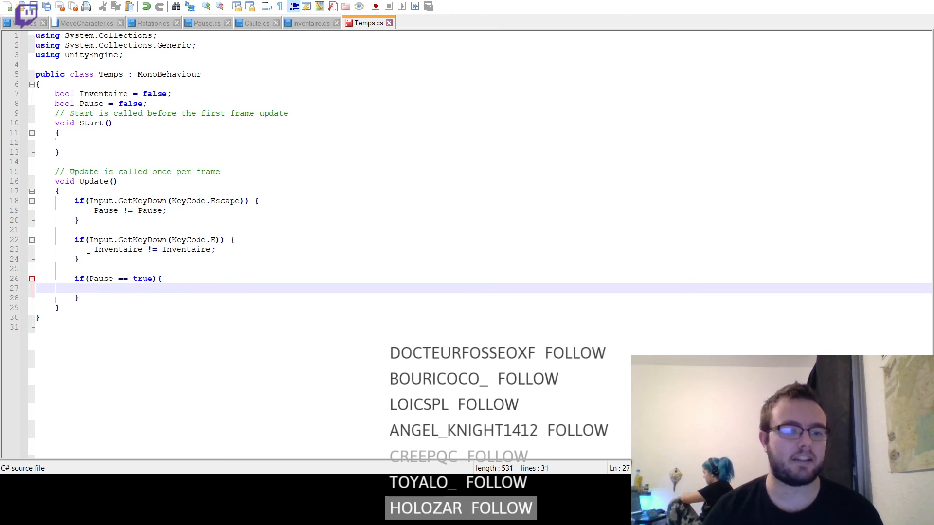
- Extend the Pause condition in Update to read "if(Pause == true | Inventaire == true){"
{"action": "left_click", "coordinate": [152, 278]}
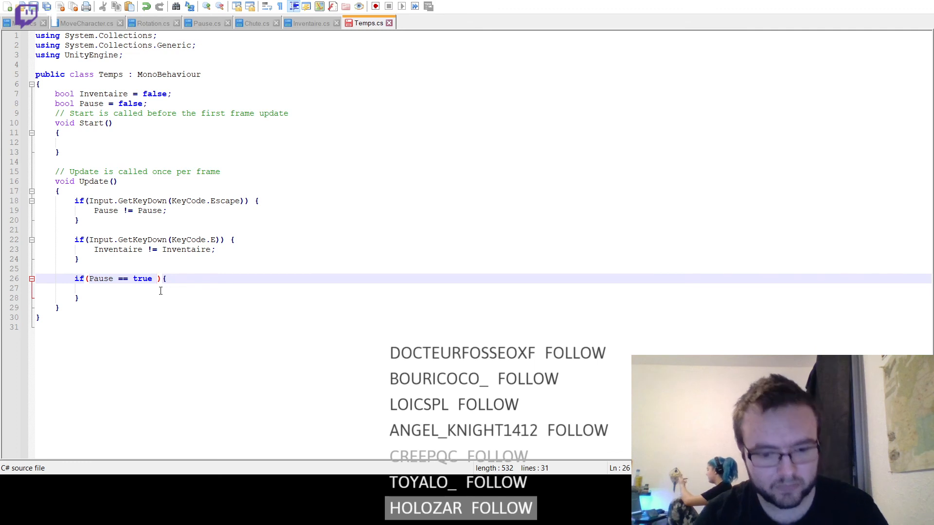
{"action": "type", "text": "||"}
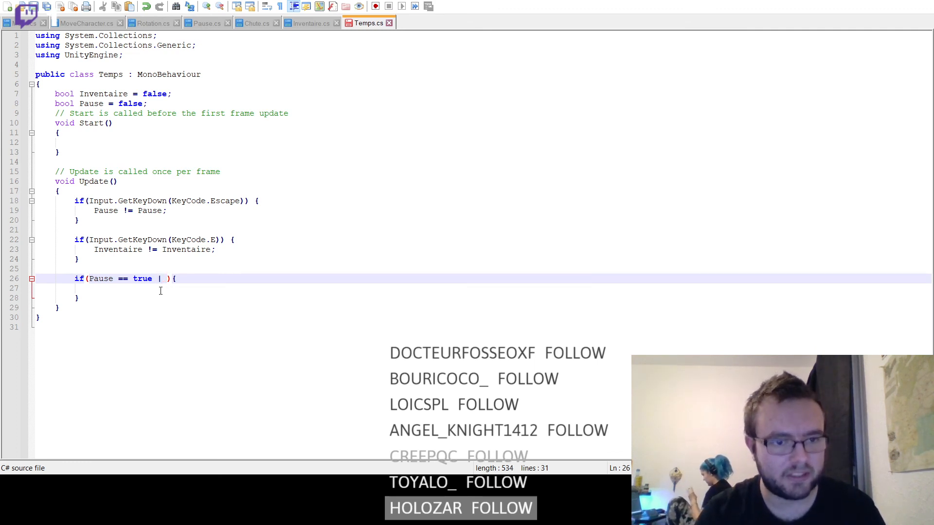
{"action": "type", "text": "Inventaire"}
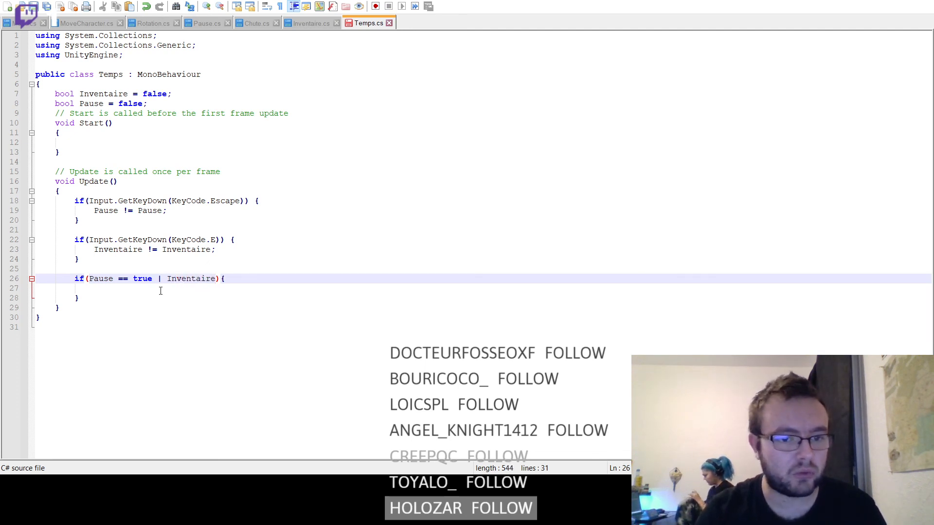
{"action": "type", "text": " == true"}
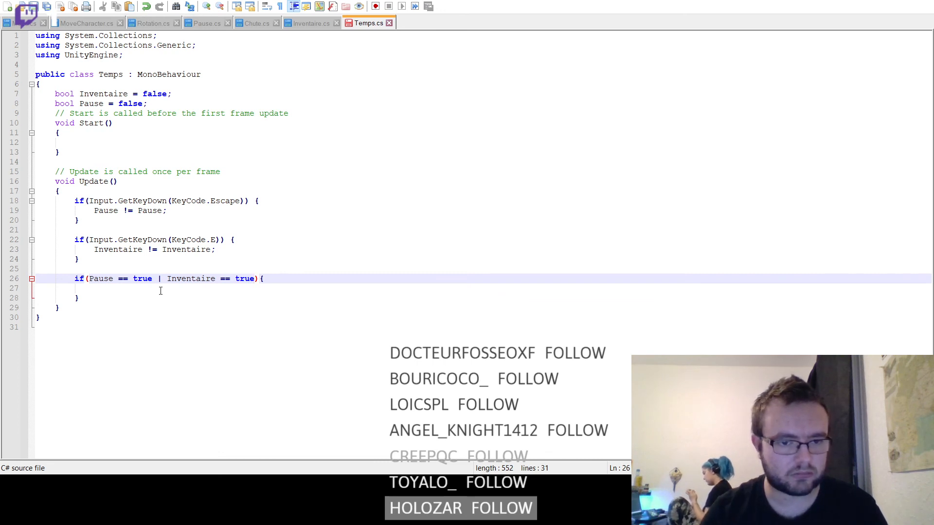
- Write "Time.timeScale = 0;" as the body of the combined Pause and Inventaire condition
{"action": "left_click", "coordinate": [160, 290]}
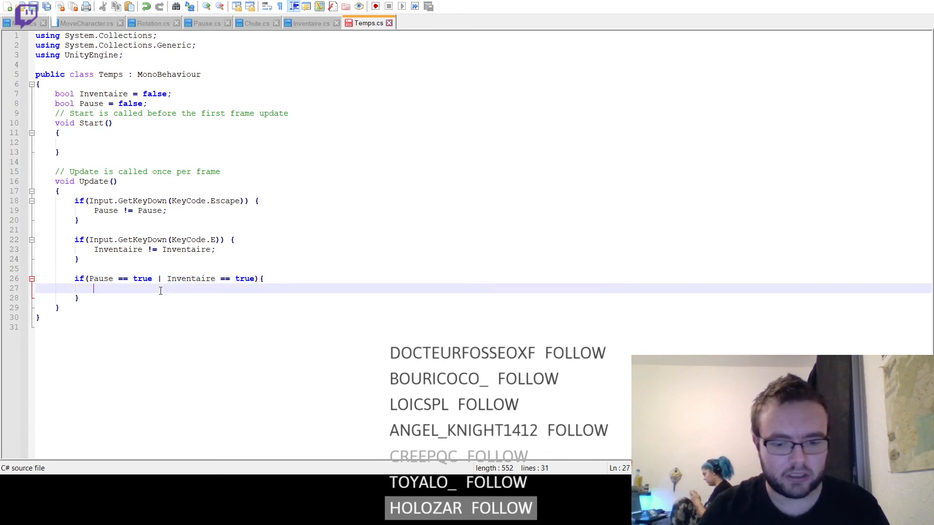
{"action": "type", "text": "Time.time"}
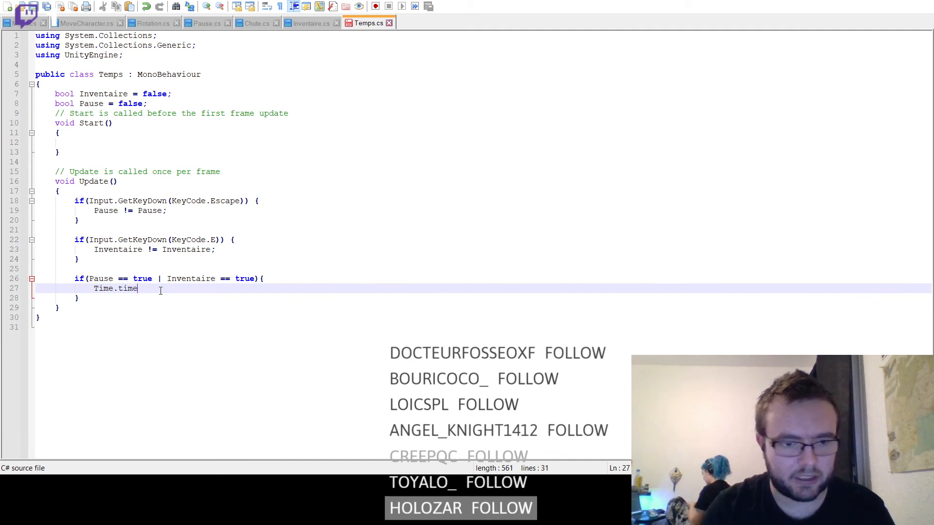
{"action": "type", "text": "Scale = "}
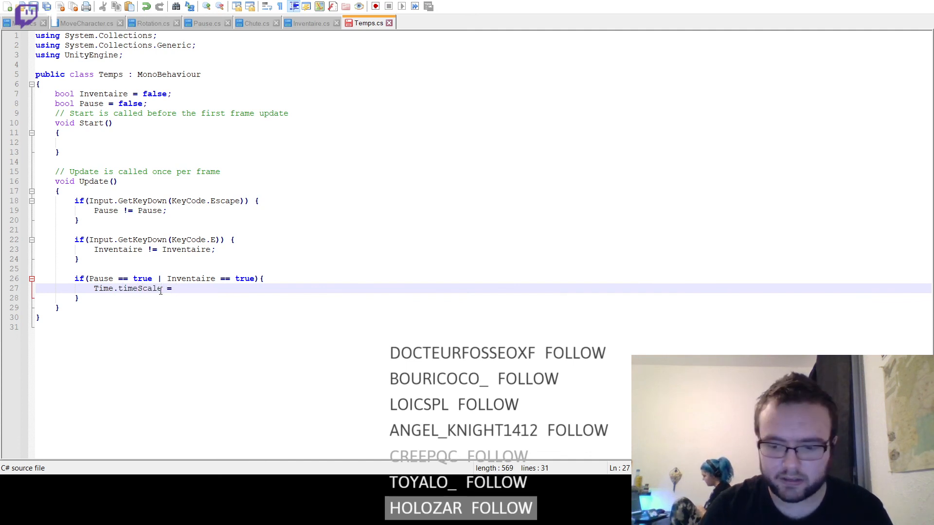
{"action": "type", "text": "0;"}
- Add an else block to the combined Pause and Inventaire condition, containing "Time.timeScale = 1;"
{"action": "key", "text": "Down"}
{"action": "type", "text": "els"}
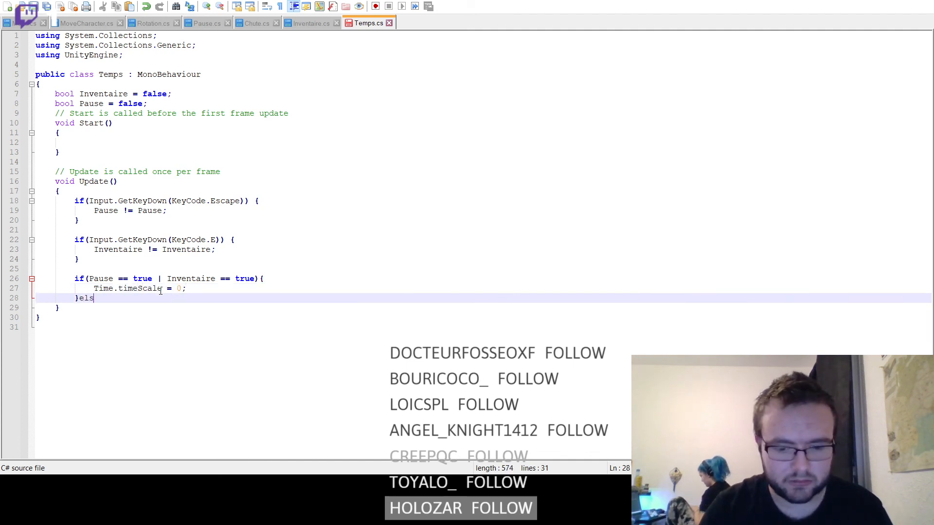
{"action": "type", "text": "e {"}
{"action": "key", "text": "Return"}
{"action": "key", "text": "Return"}
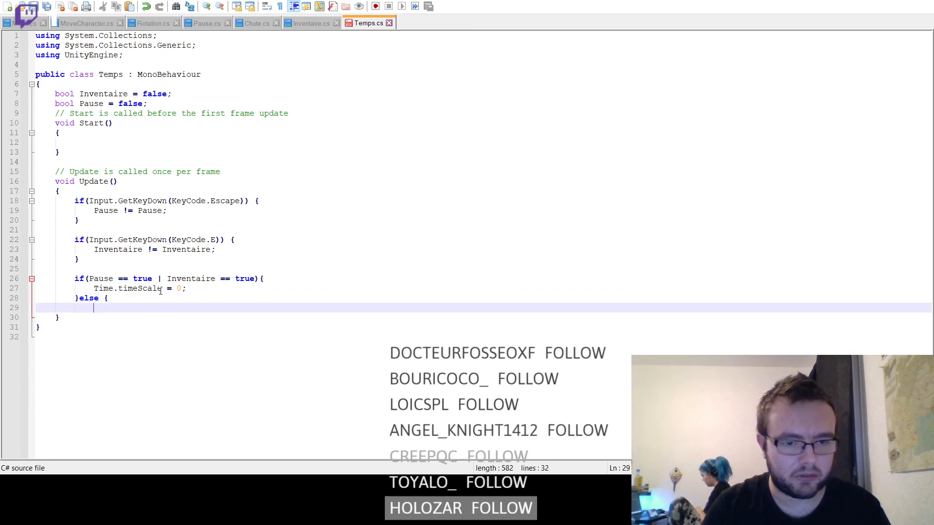
{"action": "type", "text": "}"}
{"action": "key", "text": "Up"}
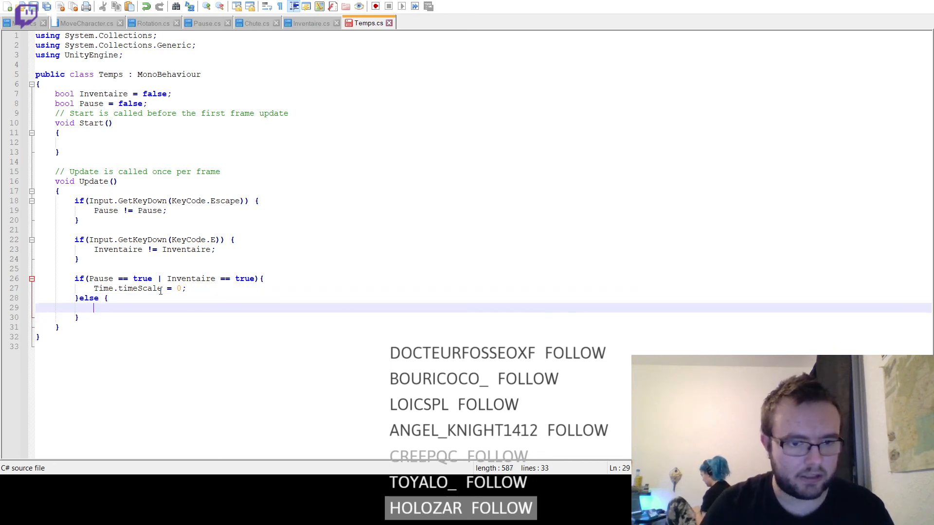
{"action": "type", "text": "Time."}
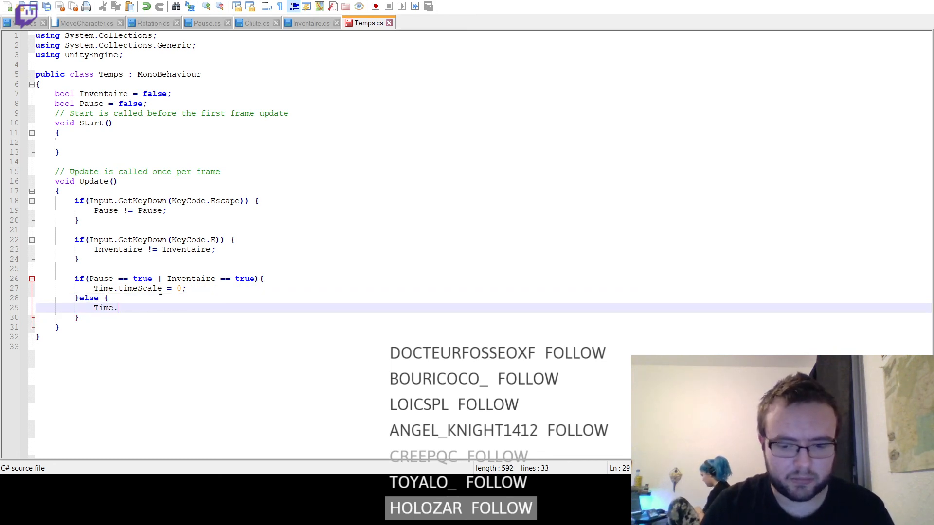
{"action": "type", "text": "timeScale = "}
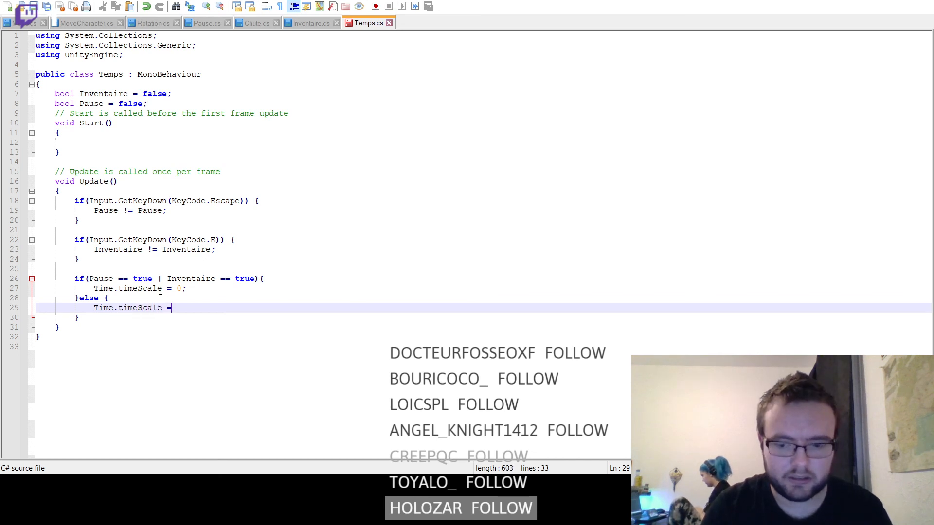
{"action": "type", "text": "1;"}
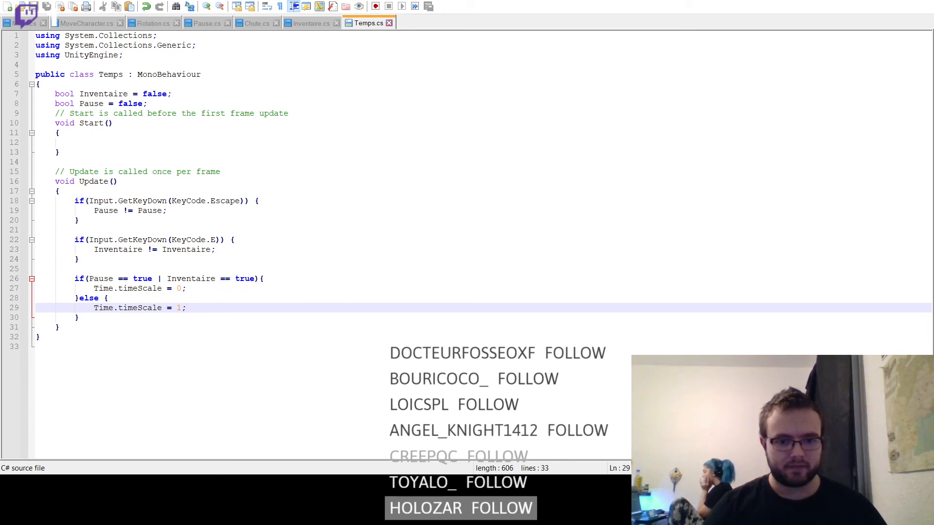
- Switch to Unity and examine the compile errors reported for Temps.cs in the console
{"action": "key", "text": "alt+Tab"}
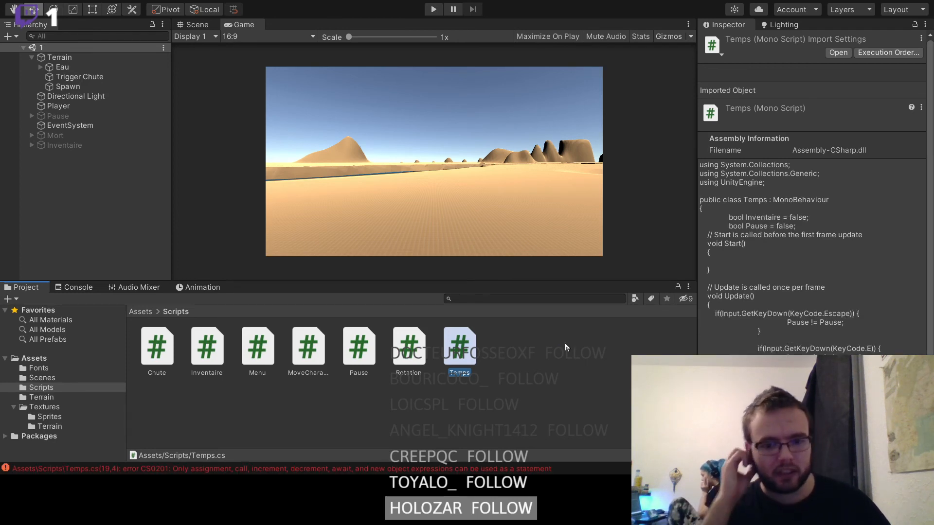
{"action": "left_click", "coordinate": [88, 291]}
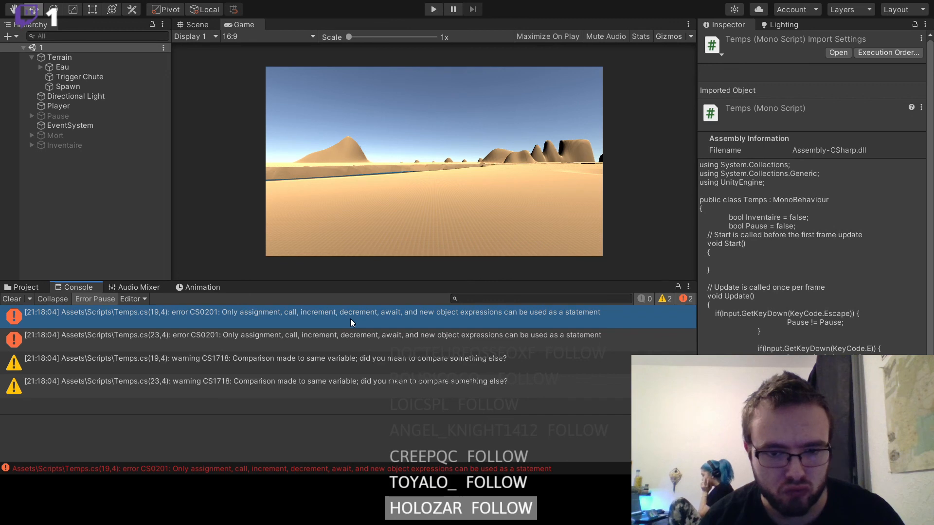
{"action": "left_click", "coordinate": [336, 319]}
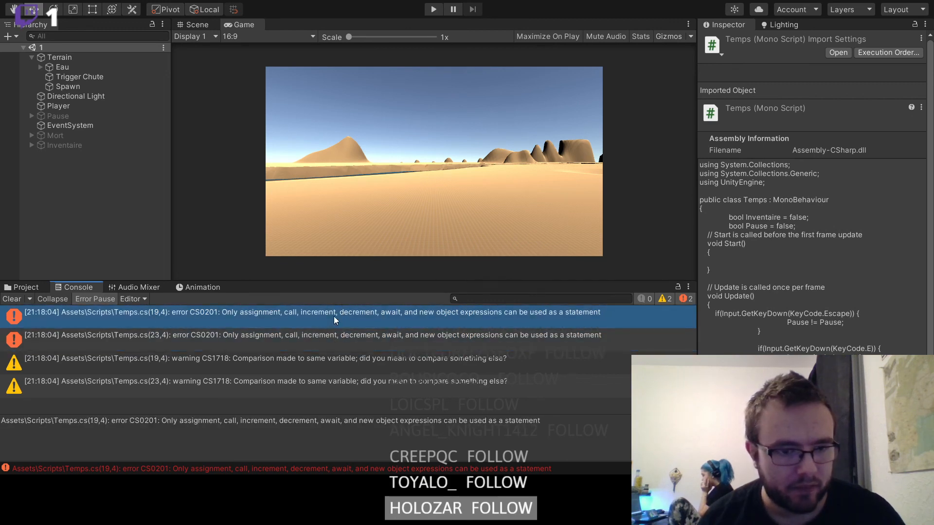
{"action": "left_click", "coordinate": [329, 343]}
{"action": "left_click", "coordinate": [331, 322]}
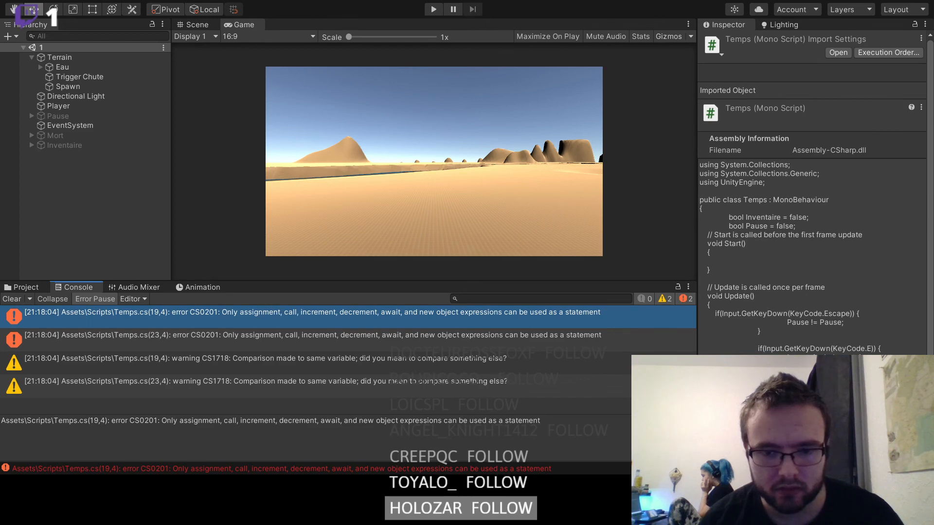
- Switch to the code editor, check the afficher toggle in Inventaire.cs, and change the Escape block's line in Temps.cs to "Pause =! Pause;"
{"action": "key", "text": "alt+Tab"}
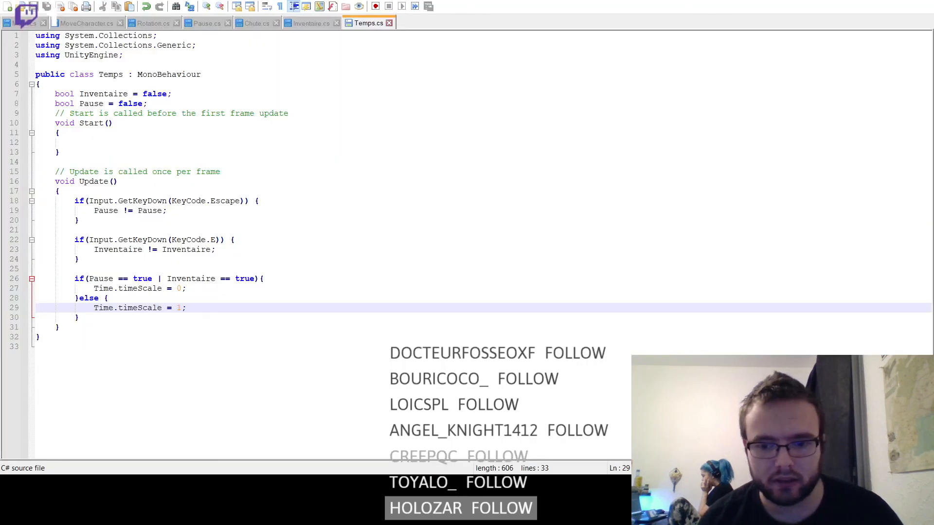
{"action": "left_click", "coordinate": [136, 214]}
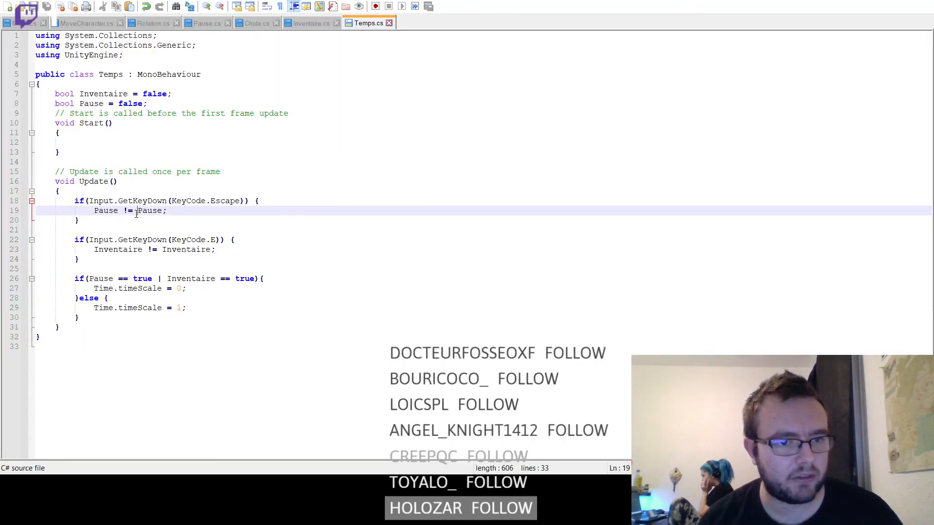
{"action": "left_click", "coordinate": [129, 251]}
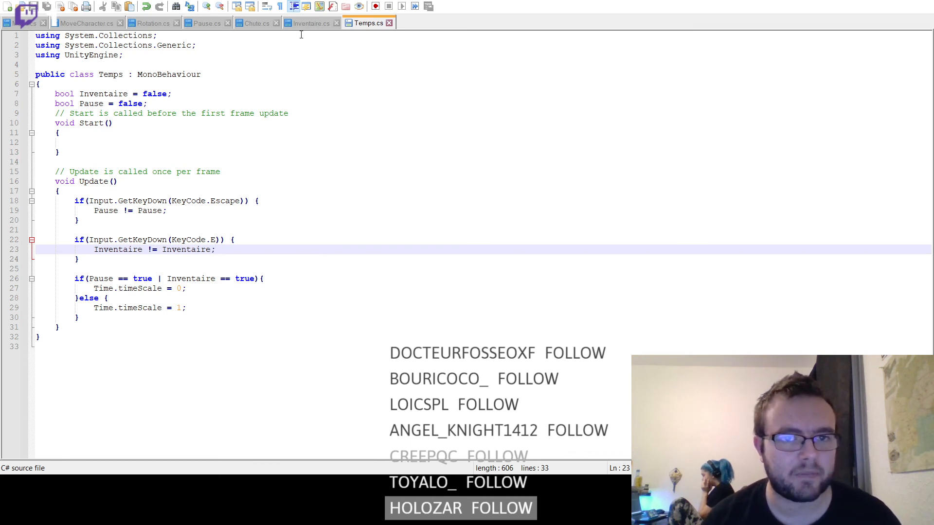
{"action": "left_click", "coordinate": [312, 23]}
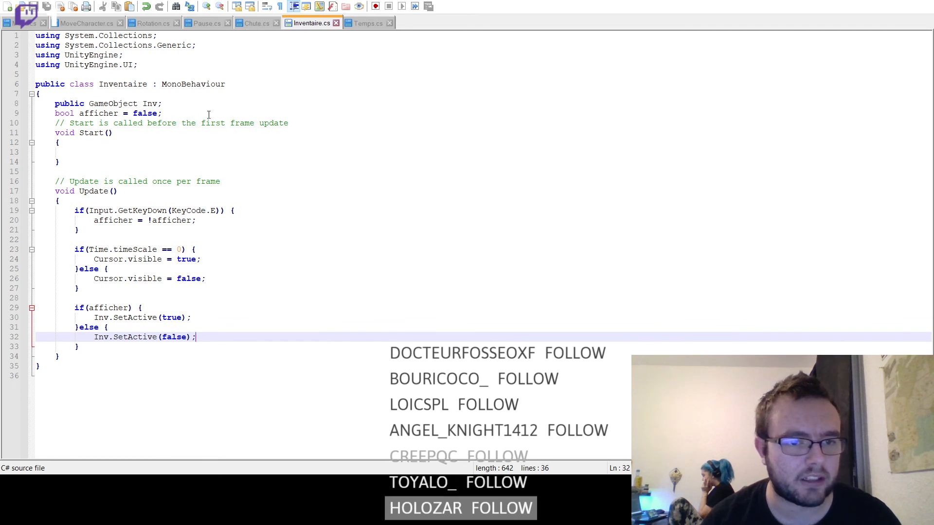
{"action": "left_click", "coordinate": [354, 24]}
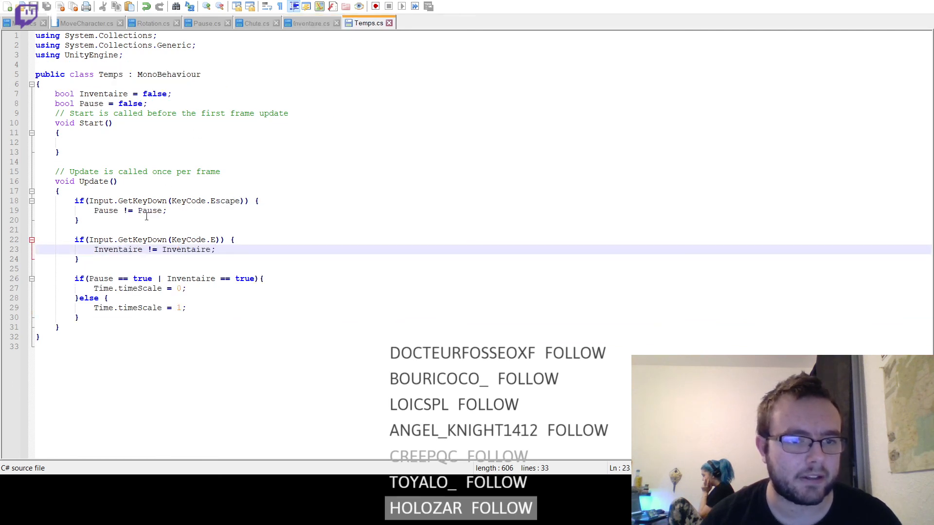
{"action": "left_click", "coordinate": [127, 210]}
{"action": "double_click", "coordinate": [127, 211]}
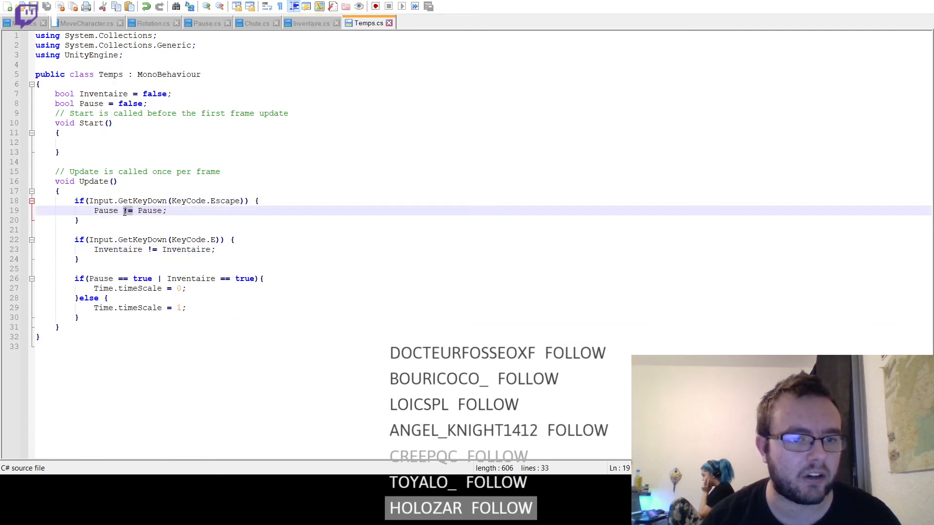
{"action": "type", "text": "=!"}
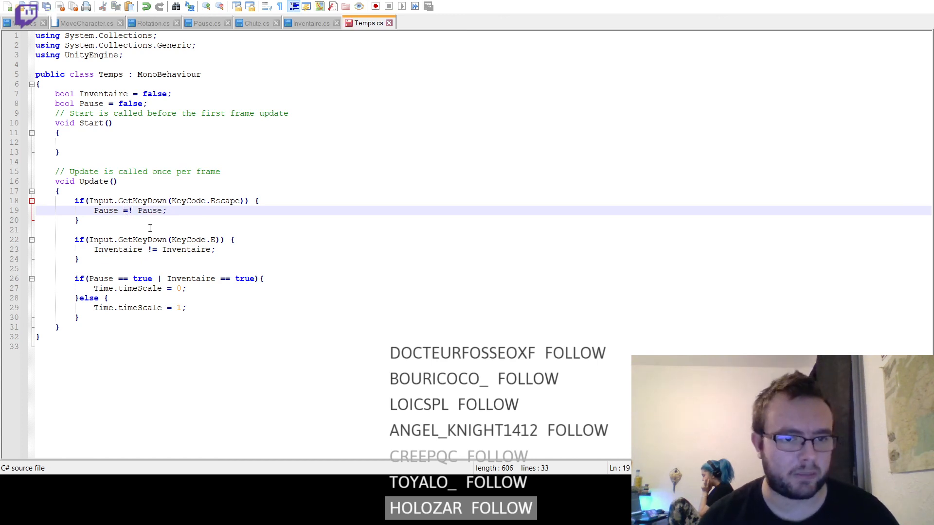
- Change the E key block's line to "Inventaire =! Inventaire;" and save Temps.cs
{"action": "left_click", "coordinate": [153, 250]}
{"action": "double_click", "coordinate": [152, 250]}
{"action": "type", "text": "=!"}
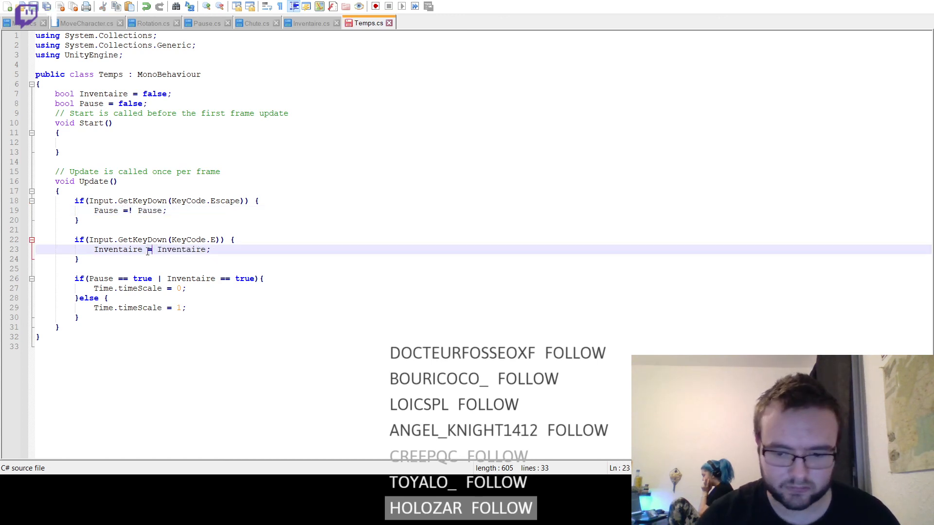
{"action": "key", "text": "ctrl+s"}
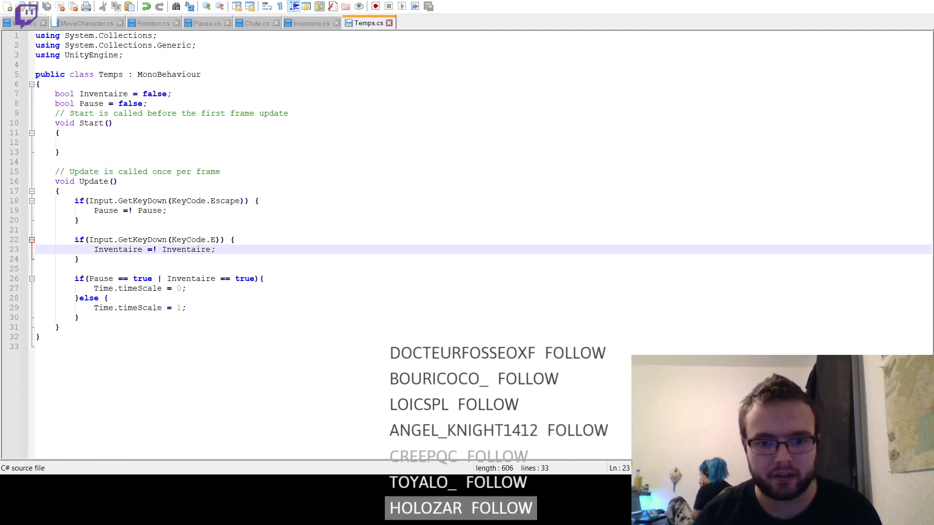
- Switch to Unity, attach the Temps script to the Player object and save the scene
{"action": "key", "text": "alt+Tab"}
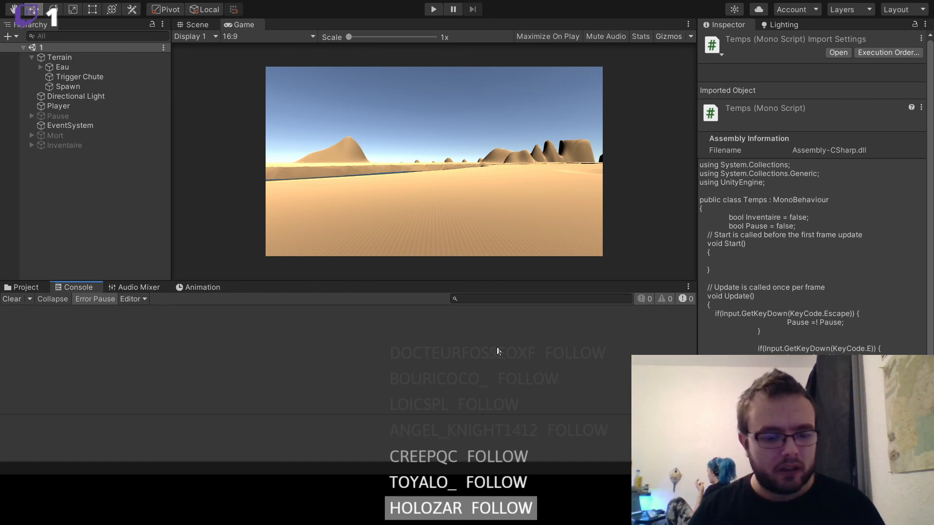
{"action": "left_click", "coordinate": [433, 9]}
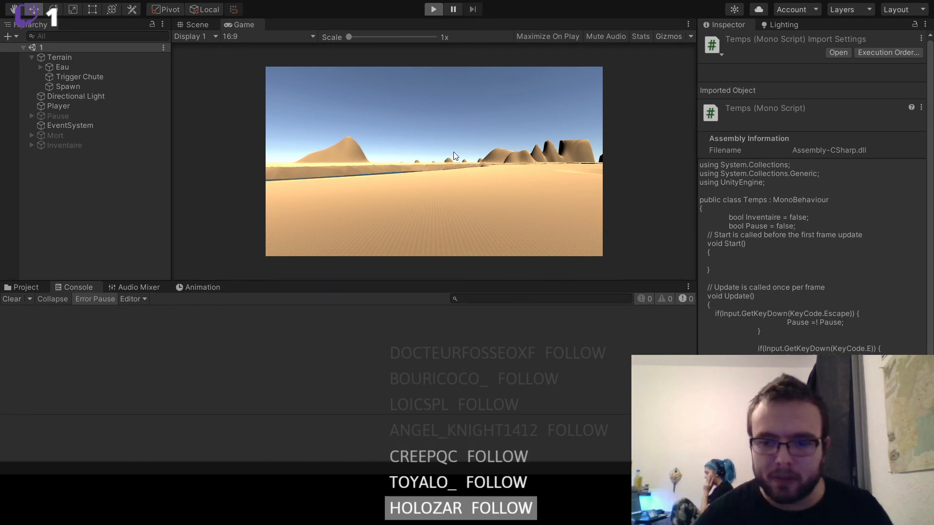
{"action": "left_click", "coordinate": [437, 11]}
{"action": "left_click", "coordinate": [21, 289]}
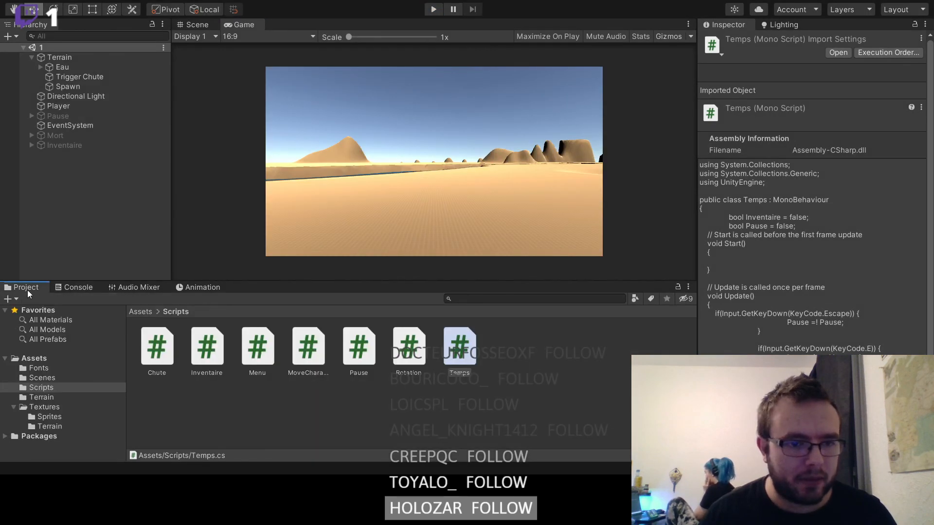
{"action": "left_click_drag", "start_coordinate": [462, 354], "coordinate": [70, 108]}
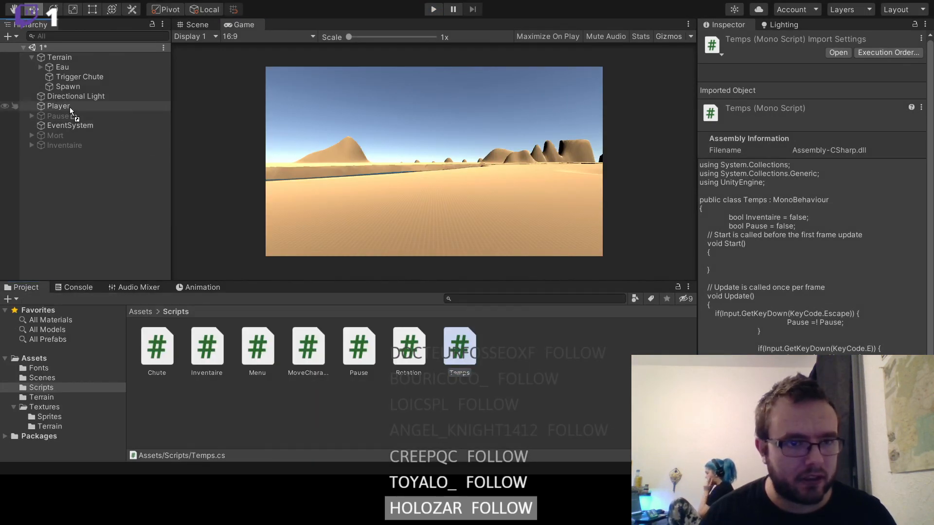
{"action": "left_click", "coordinate": [70, 108]}
{"action": "key", "text": "ctrl+s"}
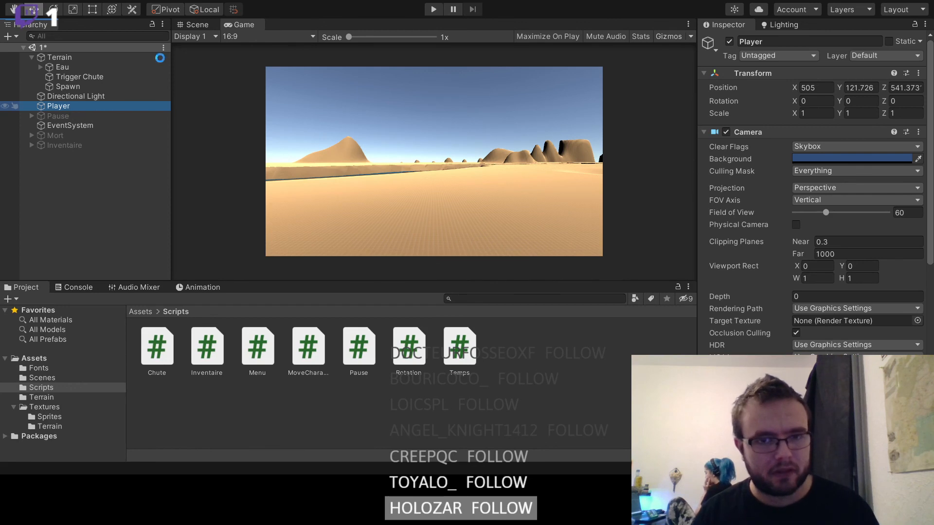
- Run the game and test opening the inventory, clicking an item slot and closing the inventory again
{"action": "left_click", "coordinate": [429, 11]}
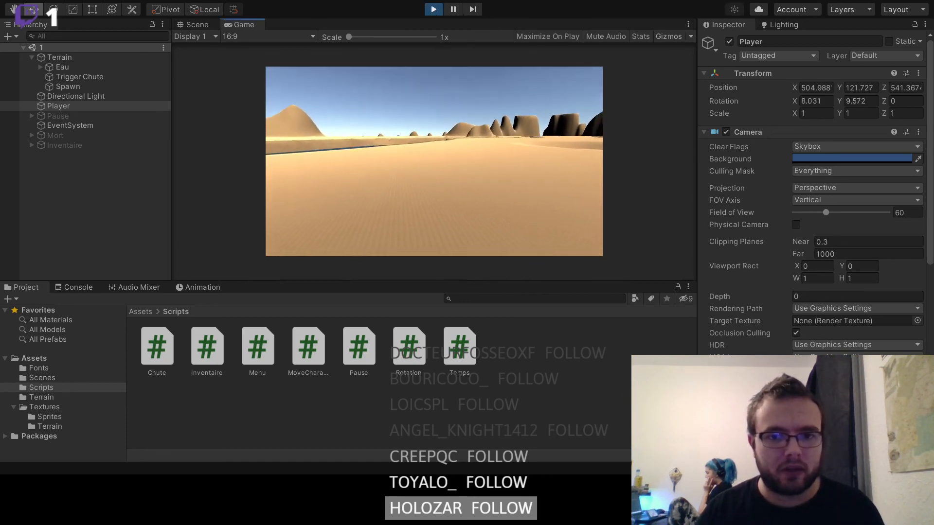
{"action": "key", "text": "i"}
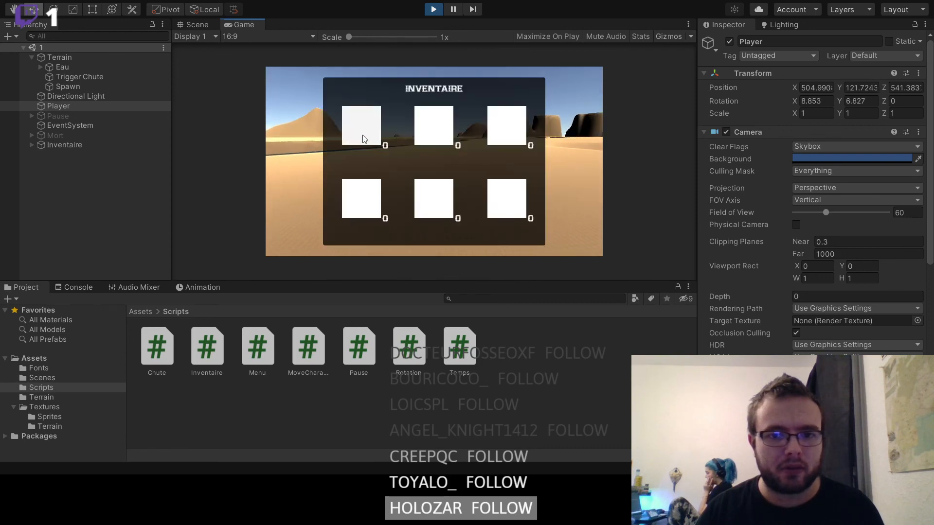
{"action": "left_click", "coordinate": [369, 129]}
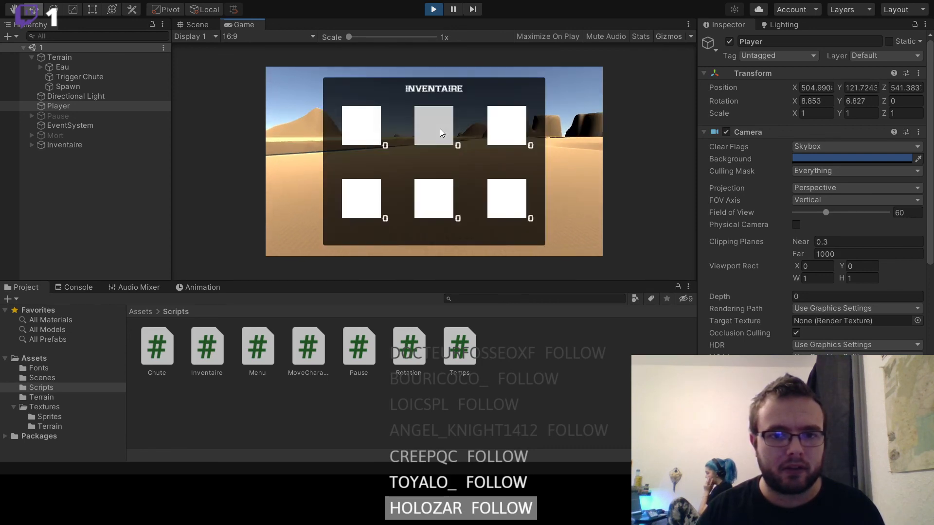
{"action": "key", "text": "i"}
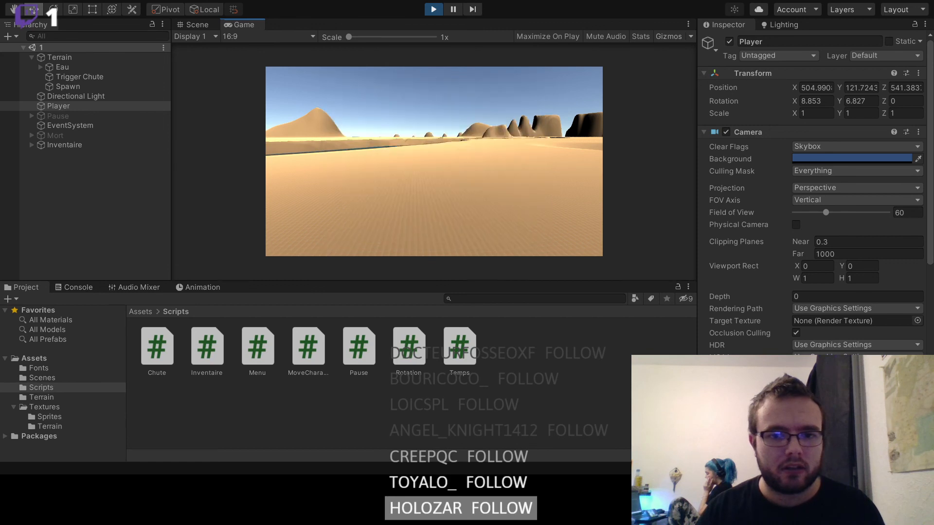
- Test the pause screen by returning to the main menu, starting the game with JOUER and pausing again, and stop the run
{"action": "key", "text": "Escape"}
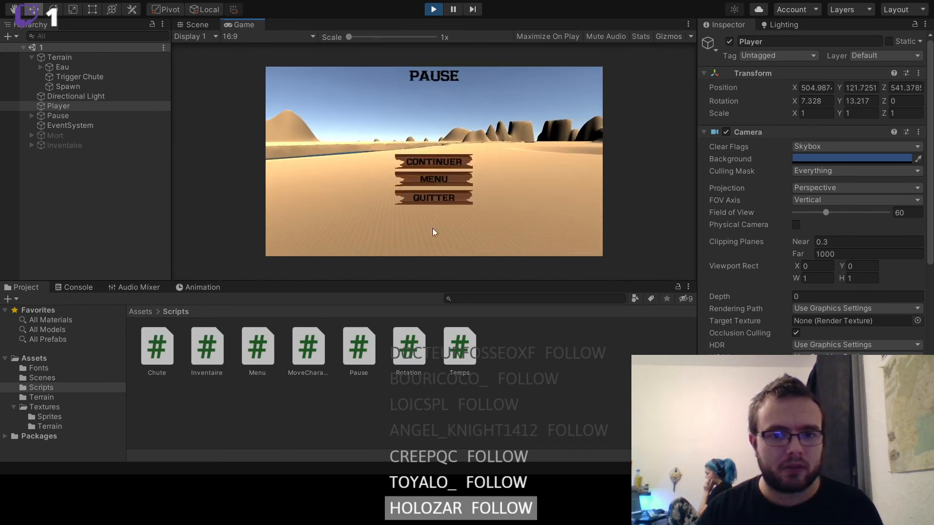
{"action": "left_click", "coordinate": [439, 180]}
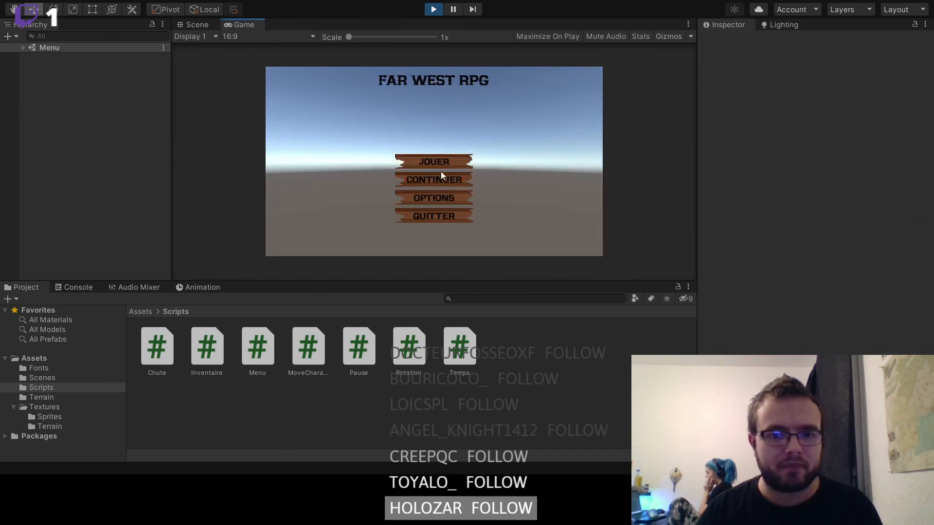
{"action": "left_click", "coordinate": [442, 161]}
{"action": "key", "text": "Escape"}
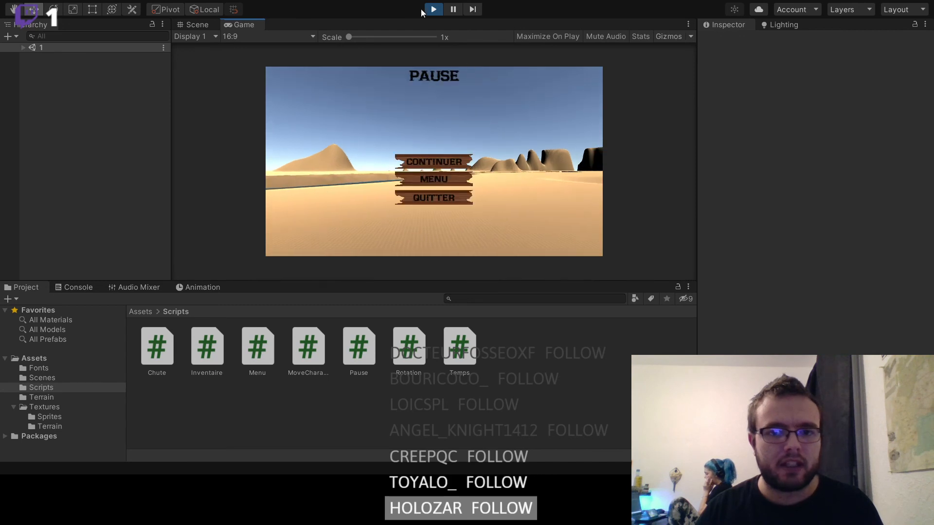
{"action": "left_click", "coordinate": [437, 13]}
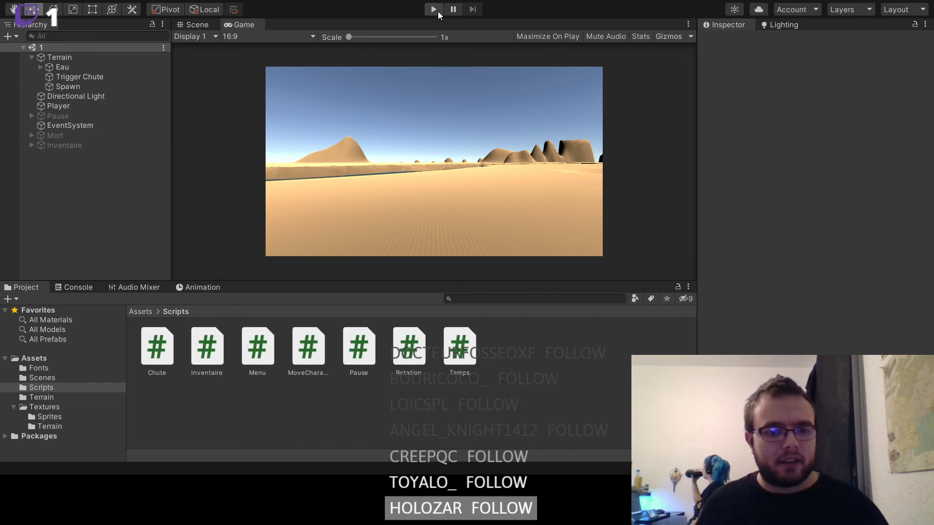
- Return to the Assets root folder and examine the terrain, river and Player camera area in the Scene view
{"action": "left_click", "coordinate": [141, 312]}
{"action": "left_click", "coordinate": [190, 28]}
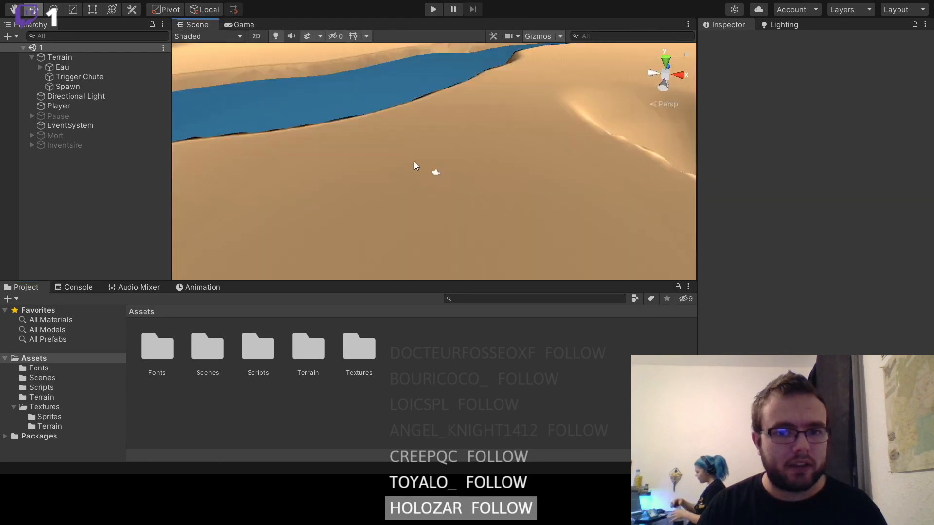
{"action": "middle_click_drag", "start_coordinate": [413, 161], "coordinate": [458, 131]}
{"action": "scroll", "coordinate": [458, 173], "scroll_direction": "down", "scroll_amount": 3}
{"action": "scroll", "coordinate": [393, 136], "scroll_direction": "down", "scroll_amount": 5}
{"action": "scroll", "coordinate": [519, 110], "scroll_direction": "down", "scroll_amount": 4}
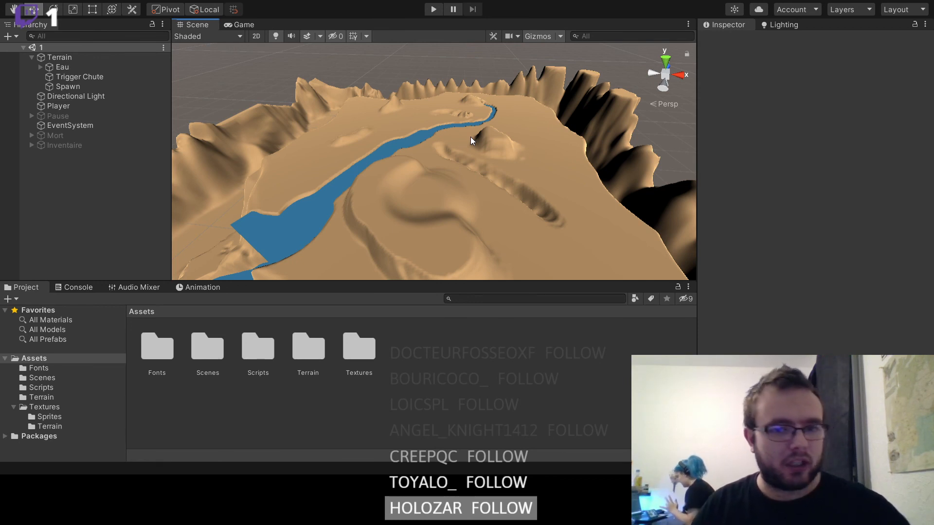
{"action": "scroll", "coordinate": [453, 153], "scroll_direction": "up", "scroll_amount": 6}
{"action": "right_click_drag", "start_coordinate": [448, 159], "coordinate": [408, 160]}
{"action": "scroll", "coordinate": [408, 157], "scroll_direction": "up", "scroll_amount": 3}
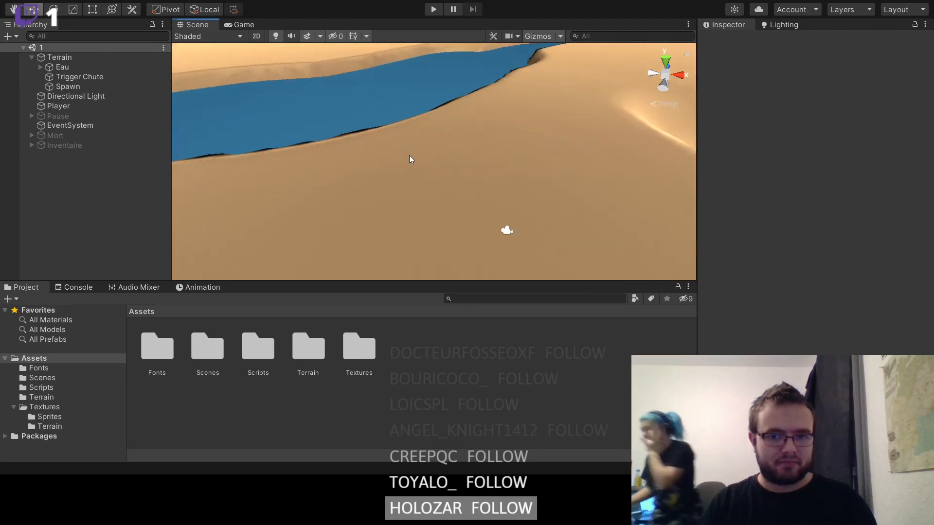
{"action": "middle_click_drag", "start_coordinate": [409, 155], "coordinate": [406, 141]}
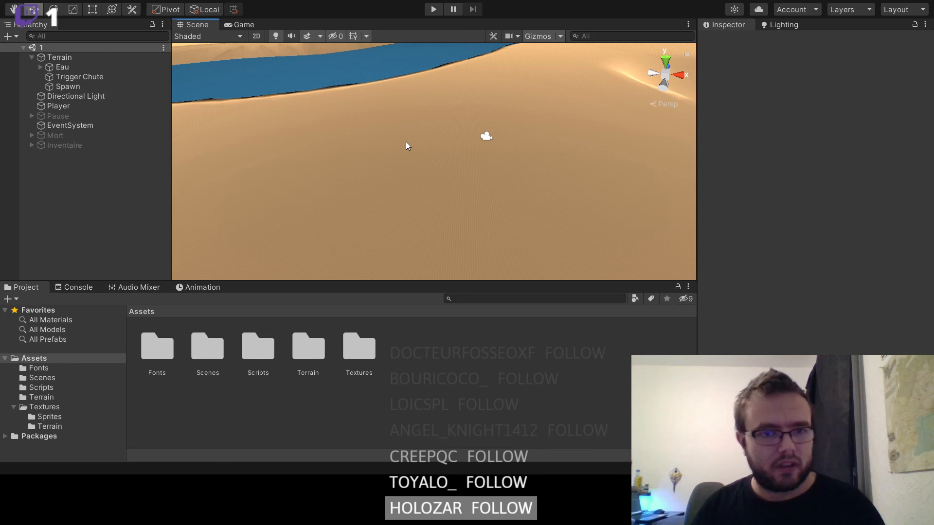
{"action": "mouse_move", "coordinate": [406, 142]}
{"action": "middle_mouse_down"}
{"action": "mouse_move", "coordinate": [366, 175]}
{"action": "mouse_move", "coordinate": [300, 127]}
{"action": "mouse_move", "coordinate": [429, 146]}
{"action": "mouse_move", "coordinate": [409, 150]}
{"action": "middle_mouse_up"}
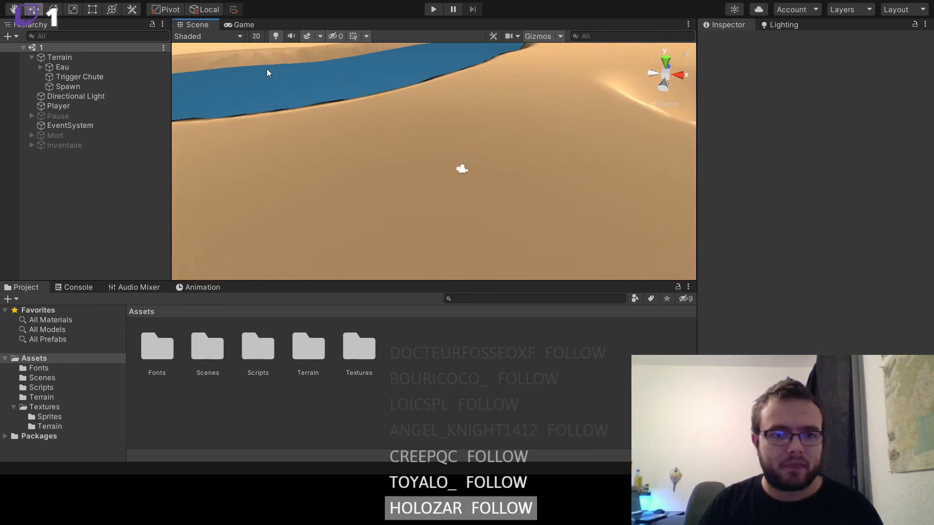
- Show the Game view, activate the Inventaire object and save the scene
{"action": "left_click", "coordinate": [239, 24]}
{"action": "left_click", "coordinate": [73, 144]}
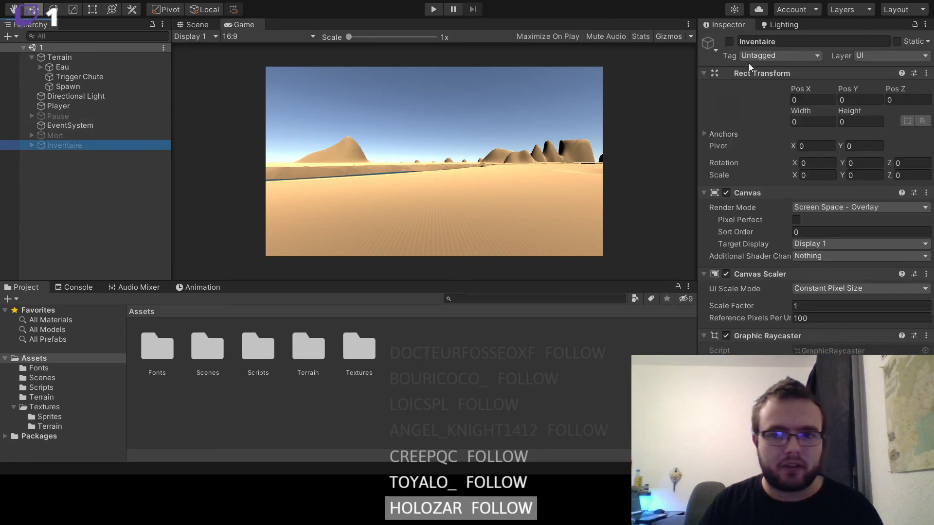
{"action": "left_click", "coordinate": [729, 41]}
{"action": "left_click", "coordinate": [115, 195]}
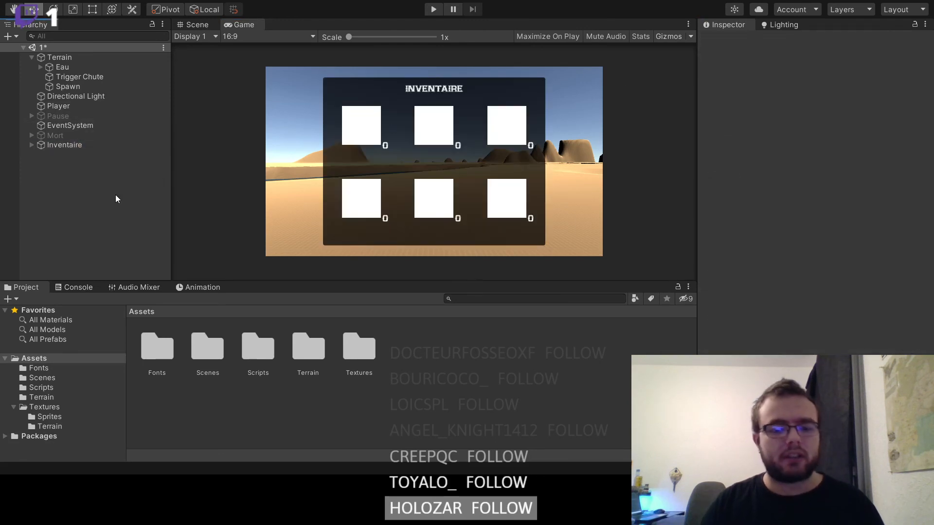
{"action": "key", "text": "ctrl+s"}
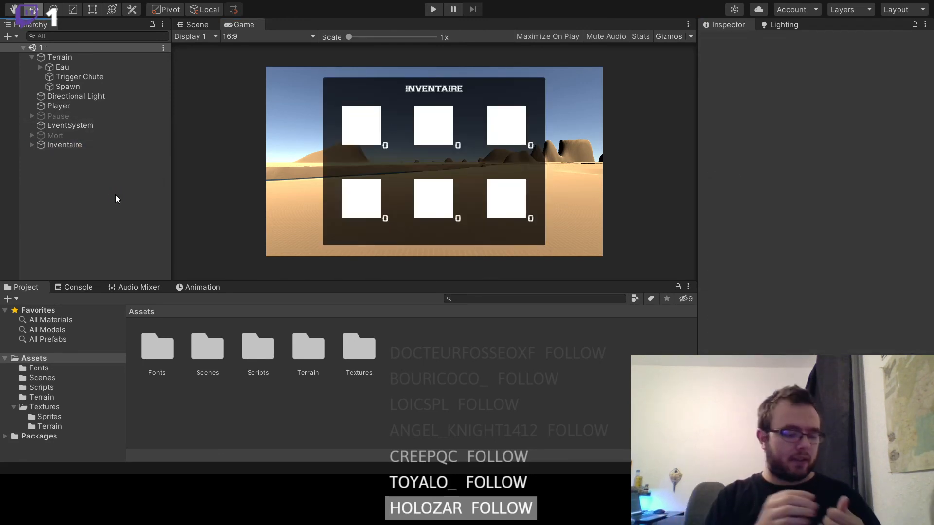